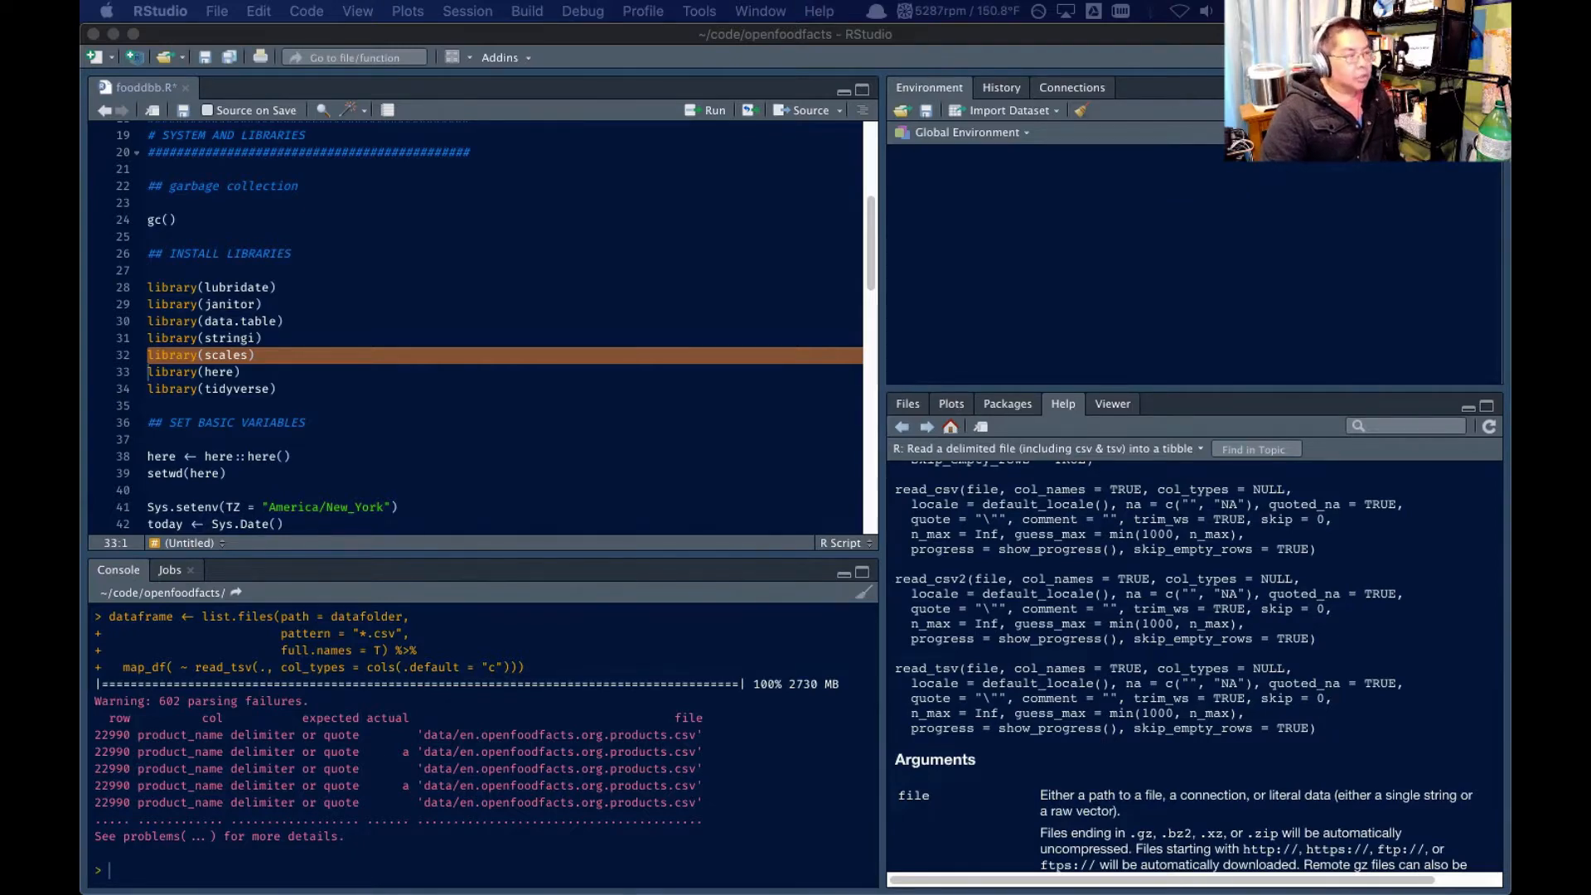
# Switch to Chrome, open the Open Food Facts data, API and SDKs page, and review its CSV Data Export section
pyautogui.press('super+Tab')
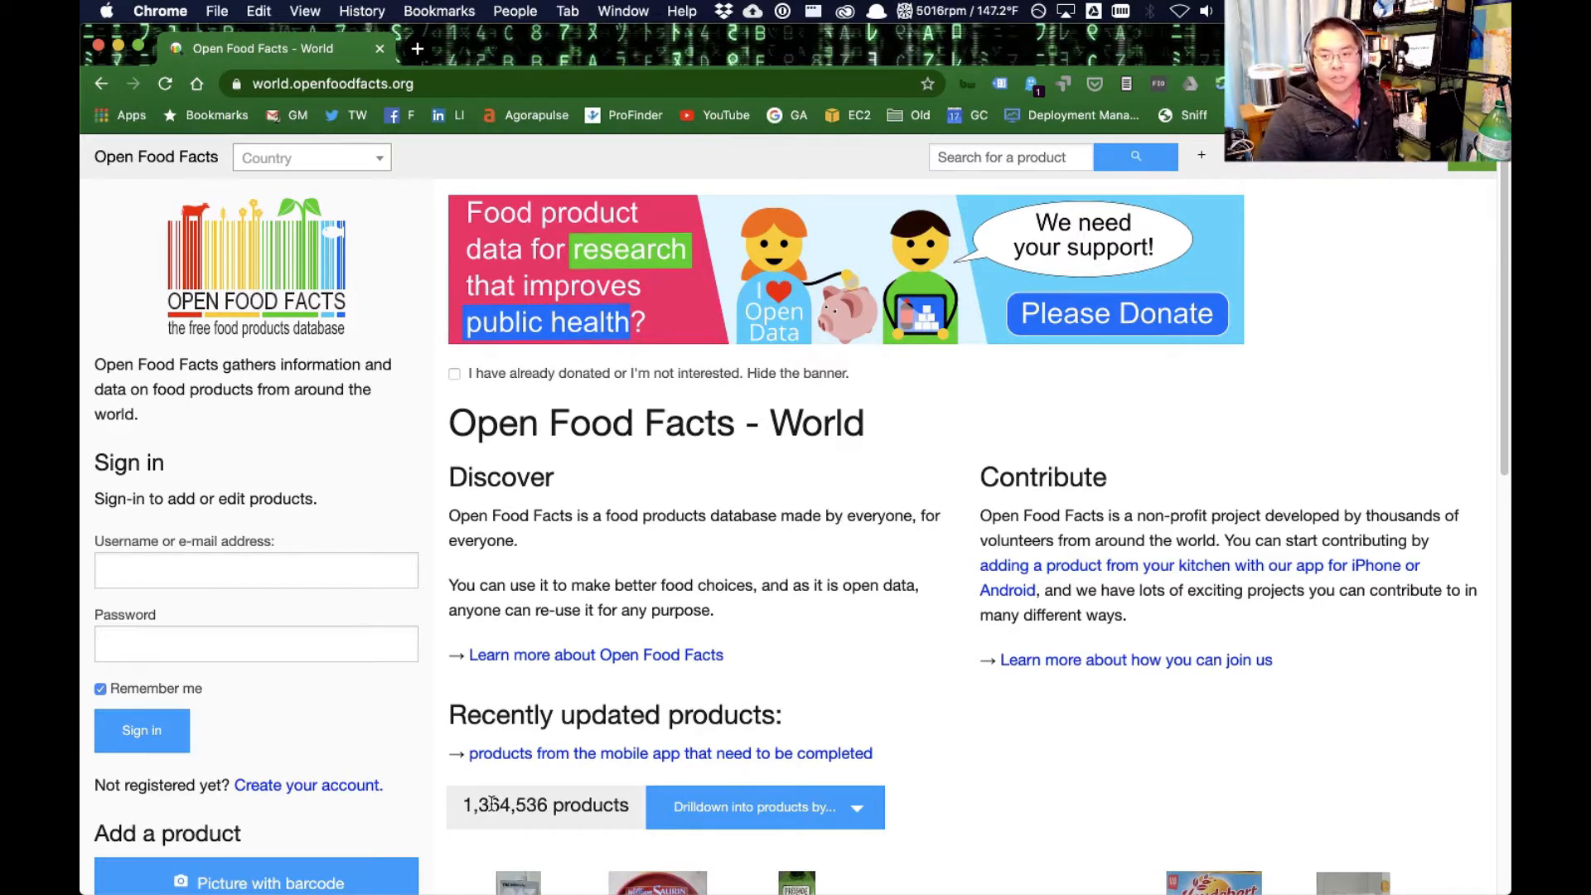
pyautogui.scroll(-6, 905, 749)
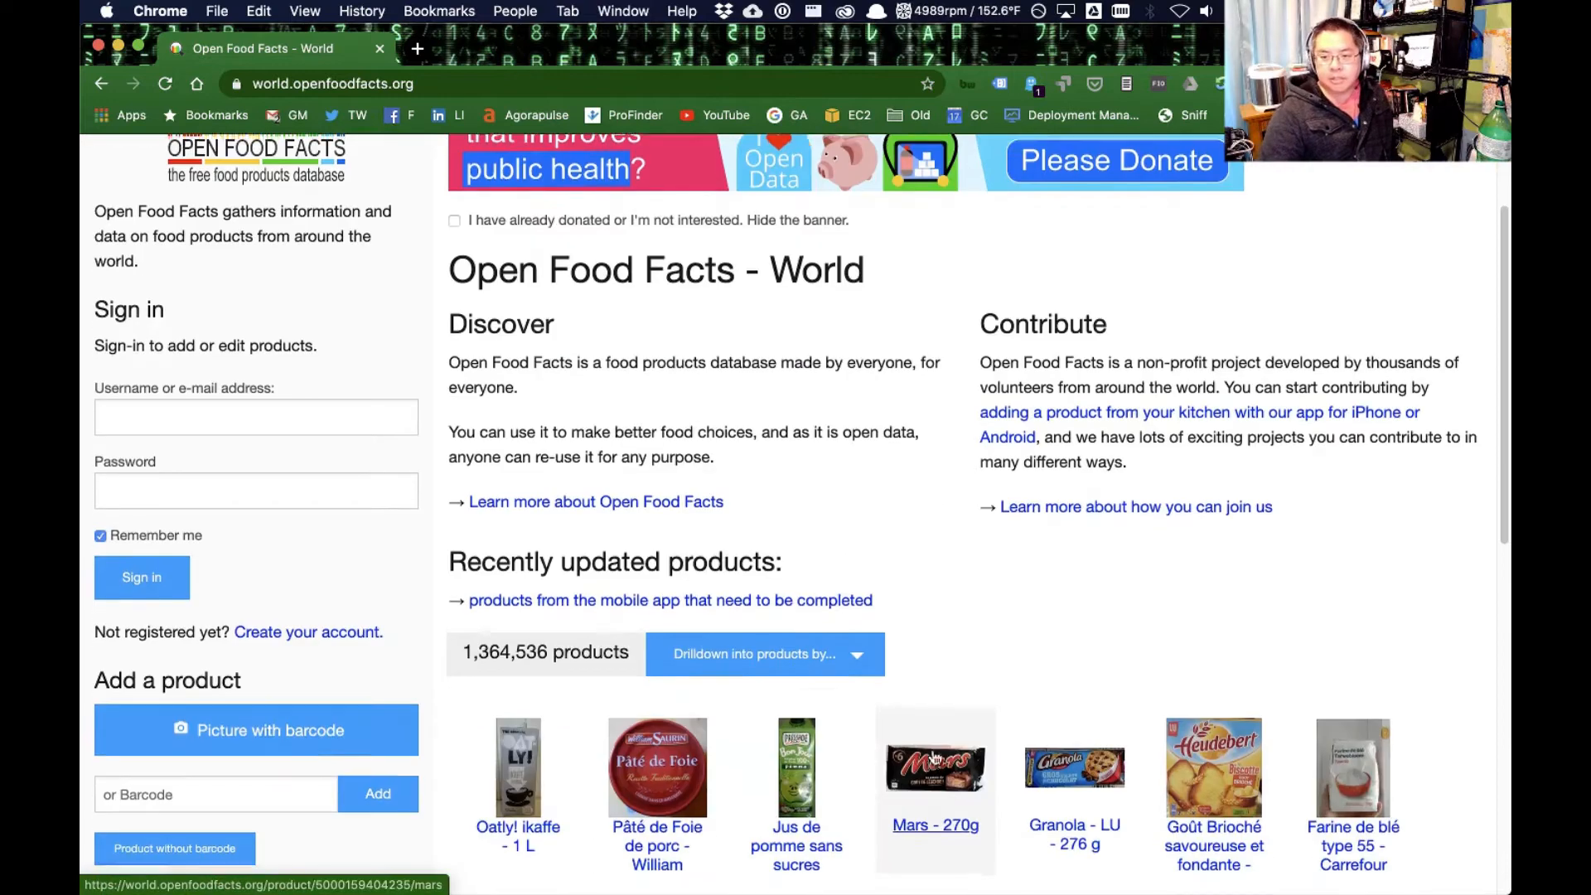
pyautogui.scroll(-4, 835, 702)
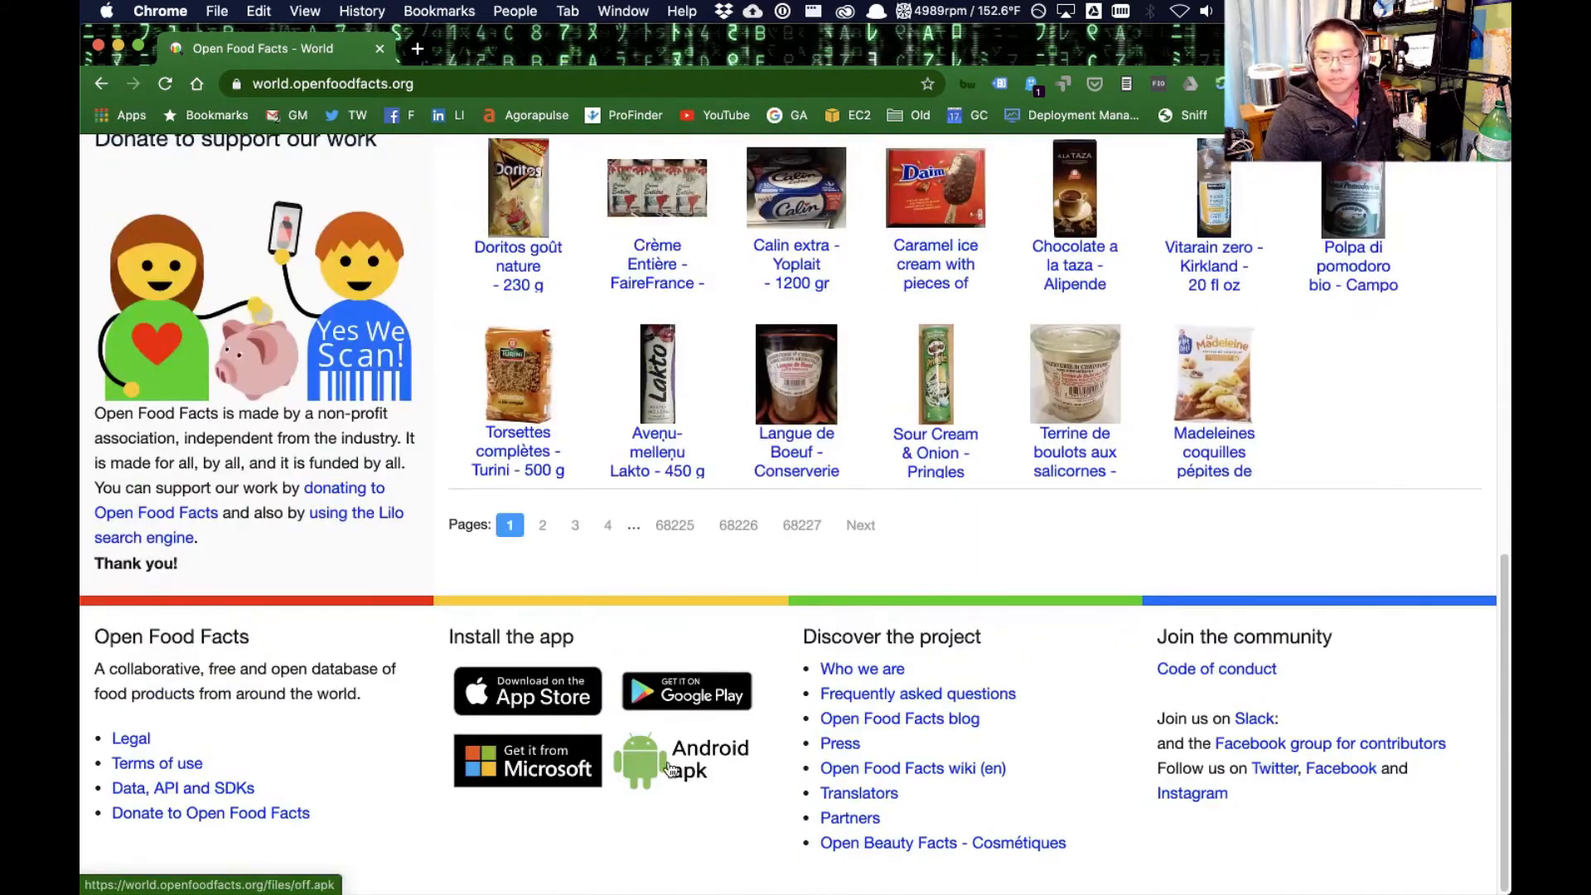
pyautogui.click(199, 793)
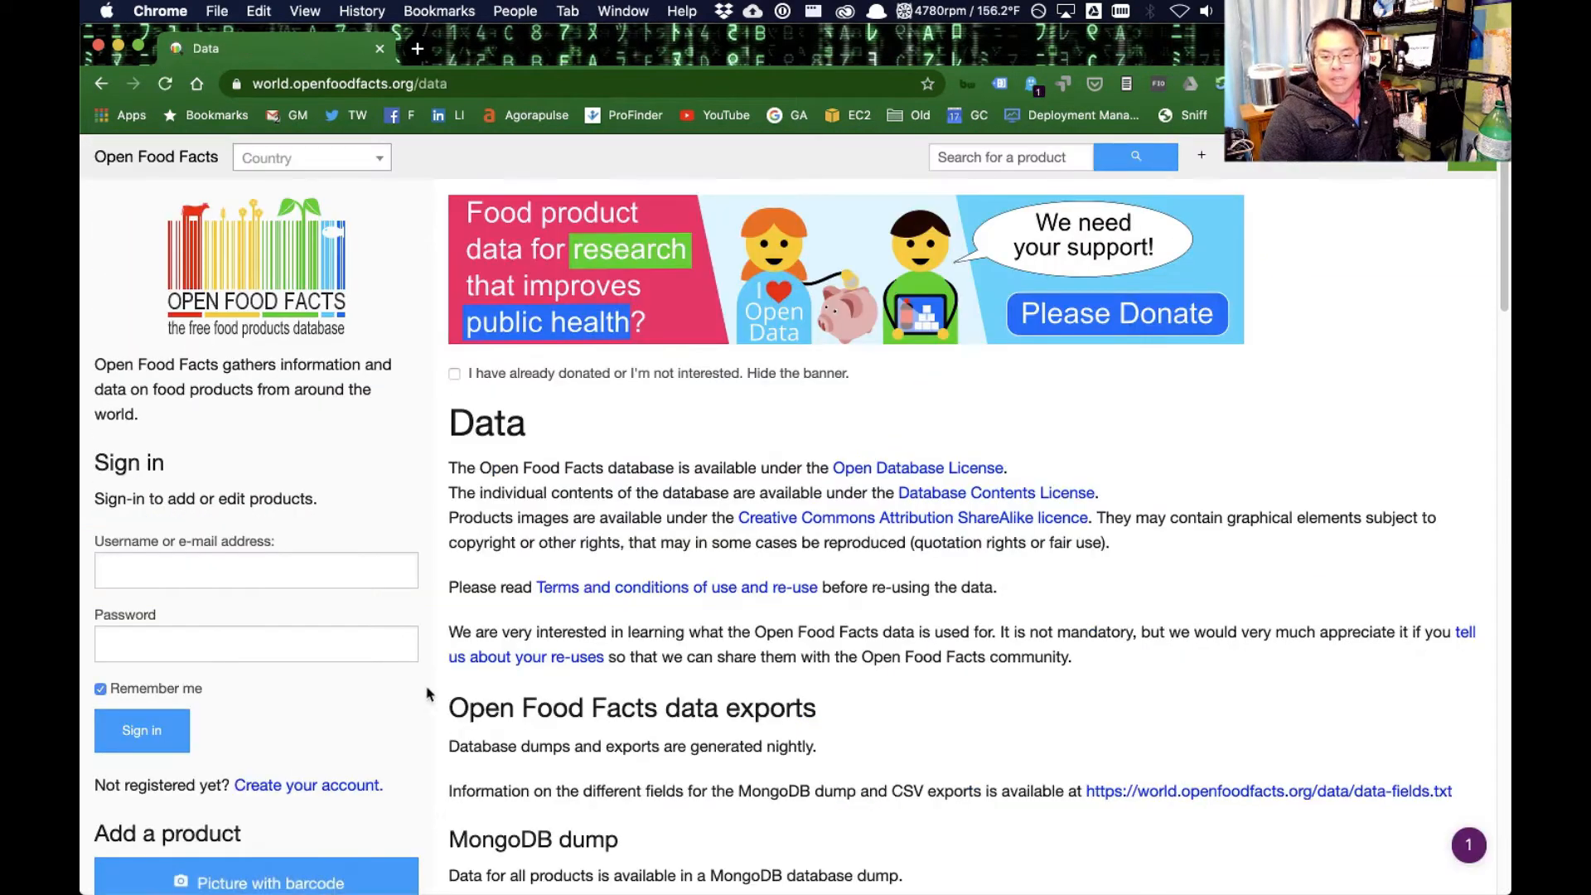
pyautogui.scroll(-6, 609, 620)
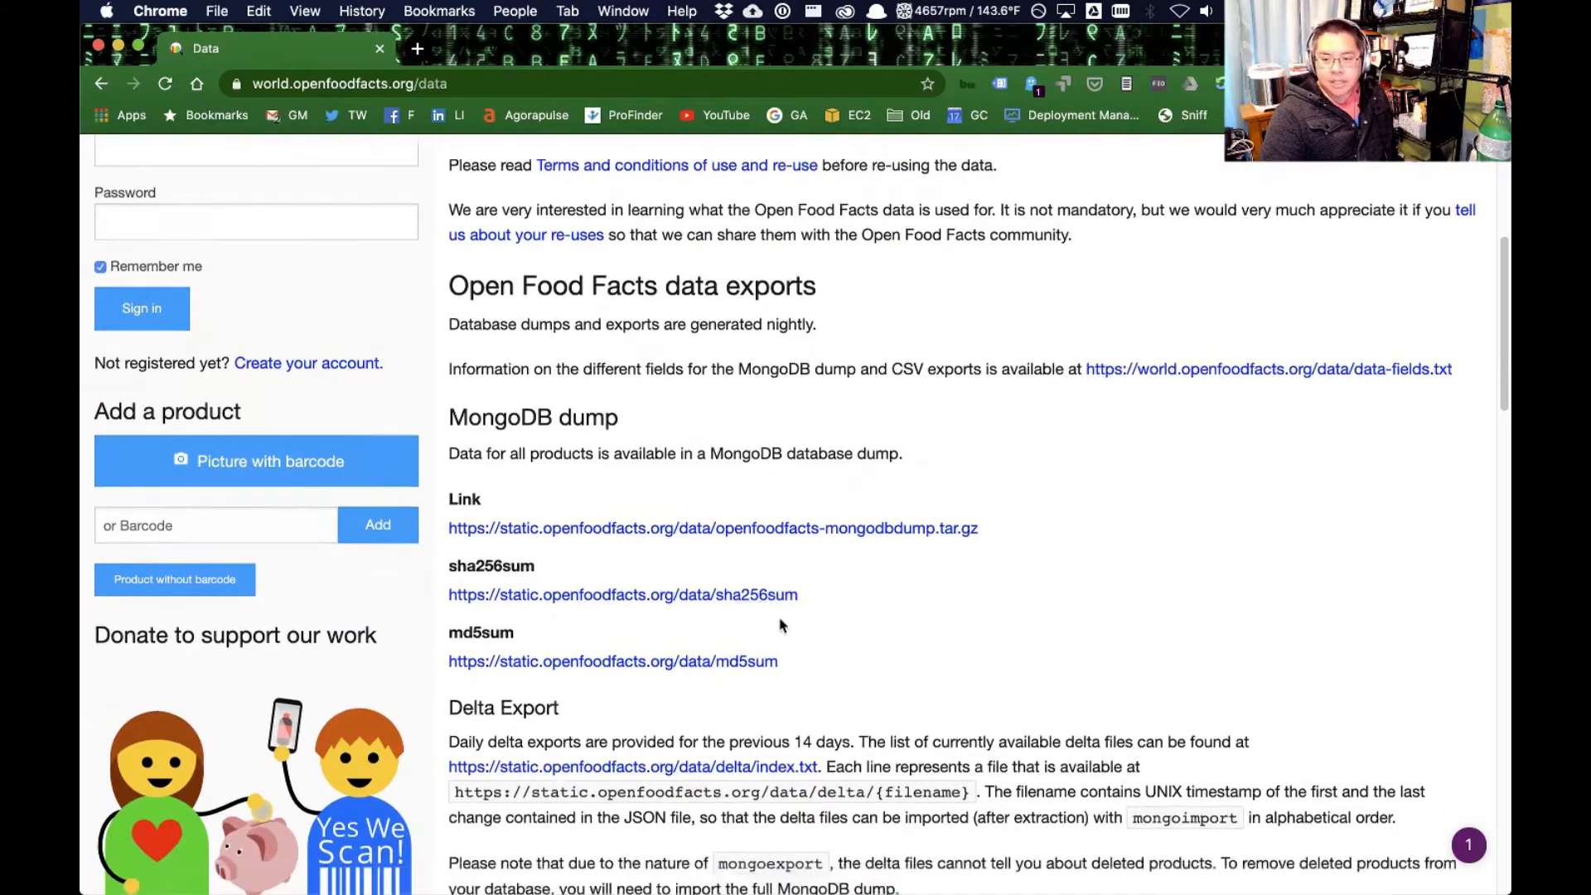
pyautogui.scroll(-3, 781, 625)
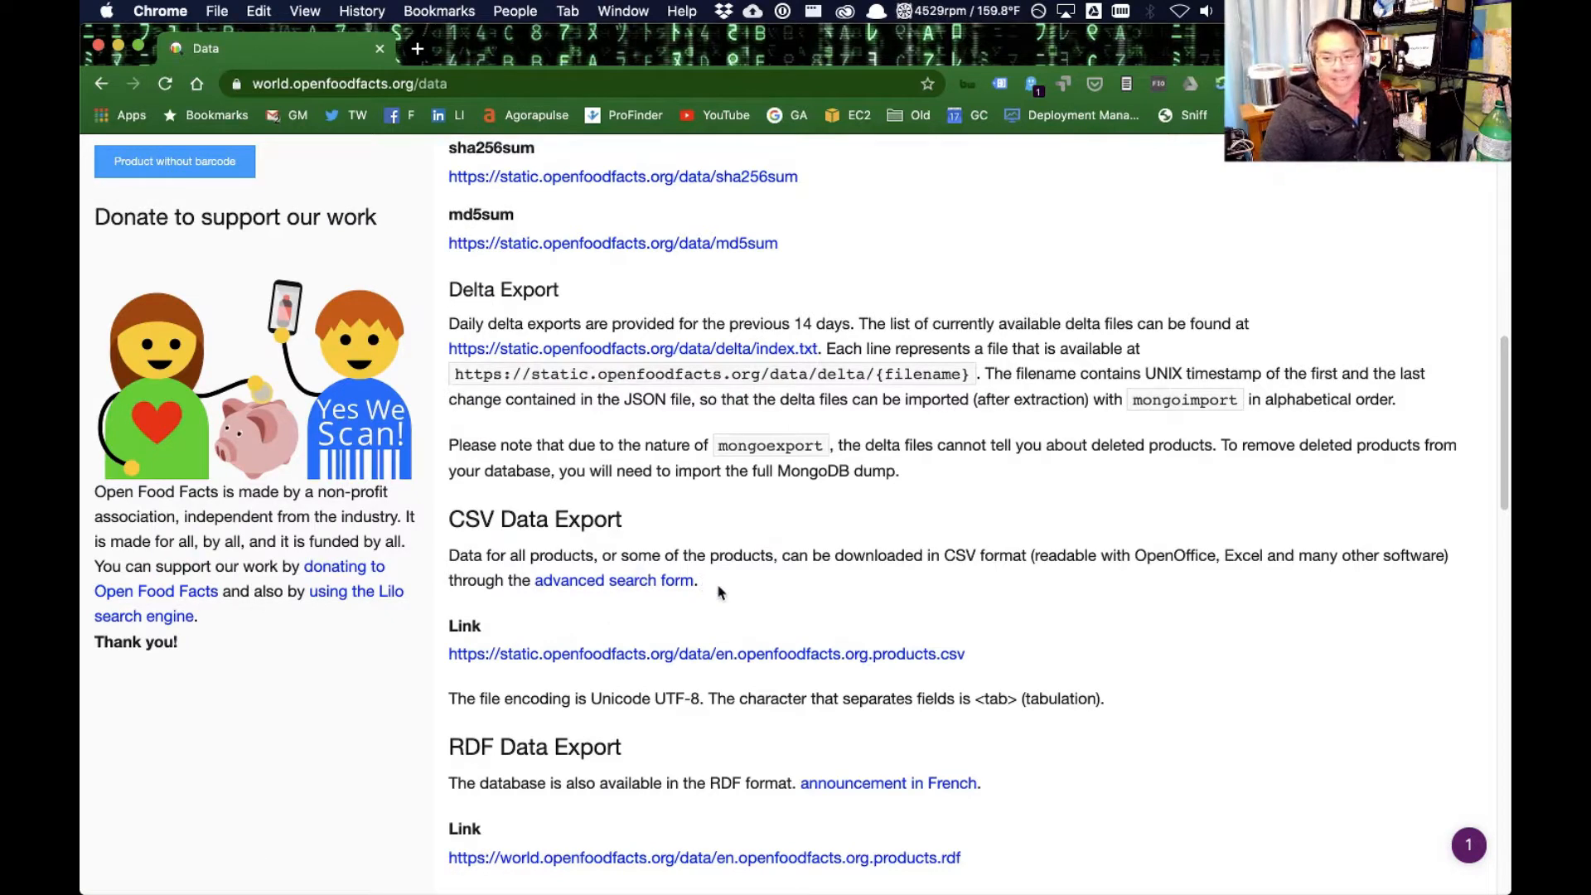
pyautogui.scroll(-1, 907, 621)
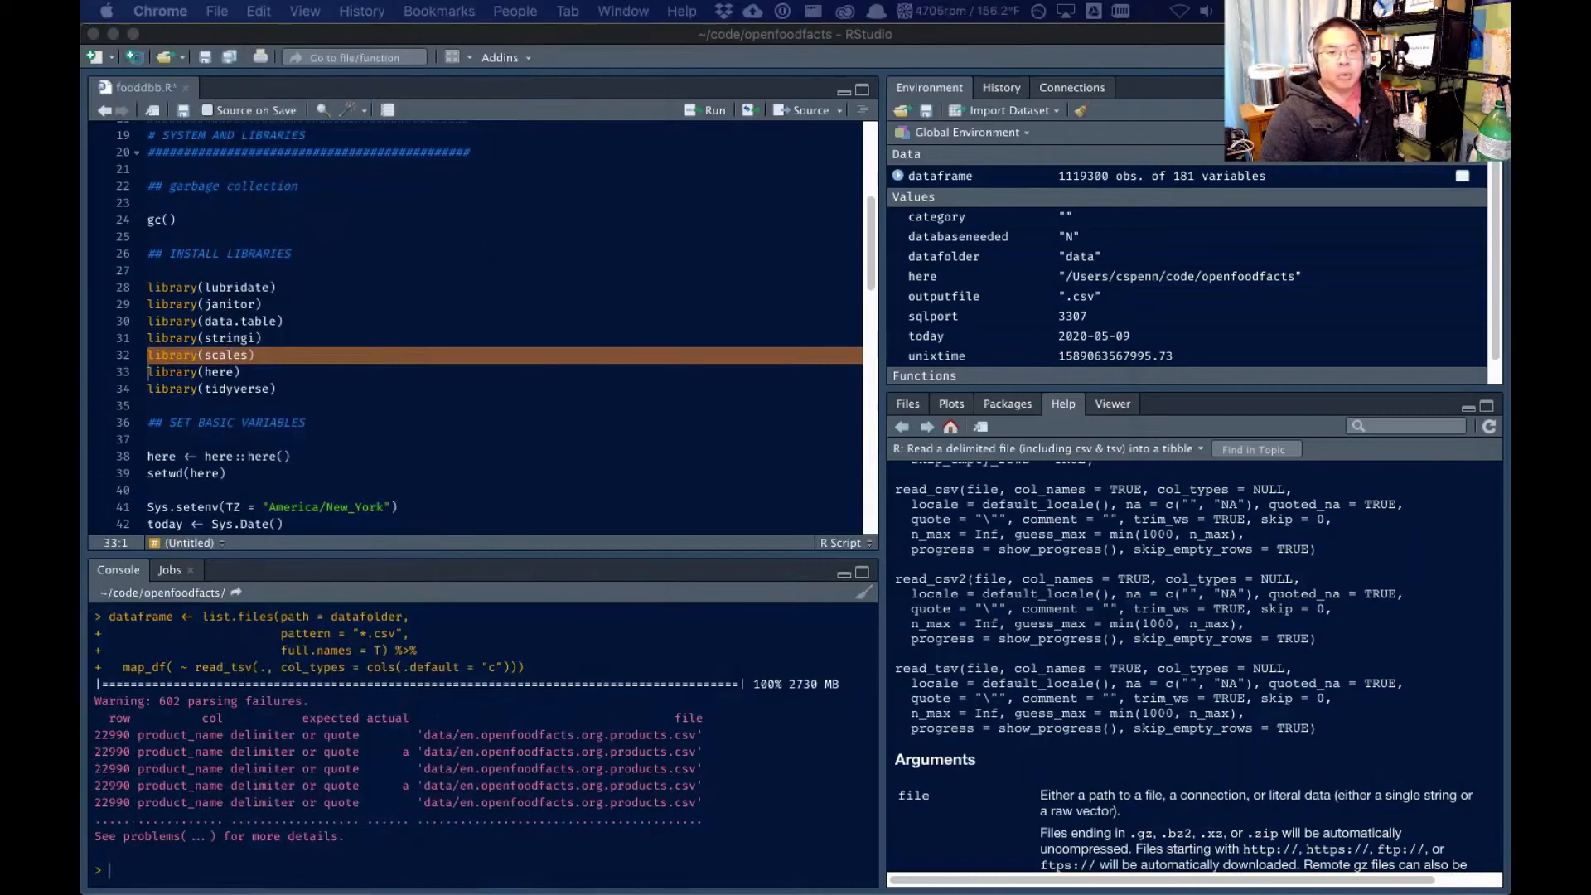
# Switch back to RStudio and run the library(scales) line of the script
pyautogui.click(386, 341)
pyautogui.click(188, 356)
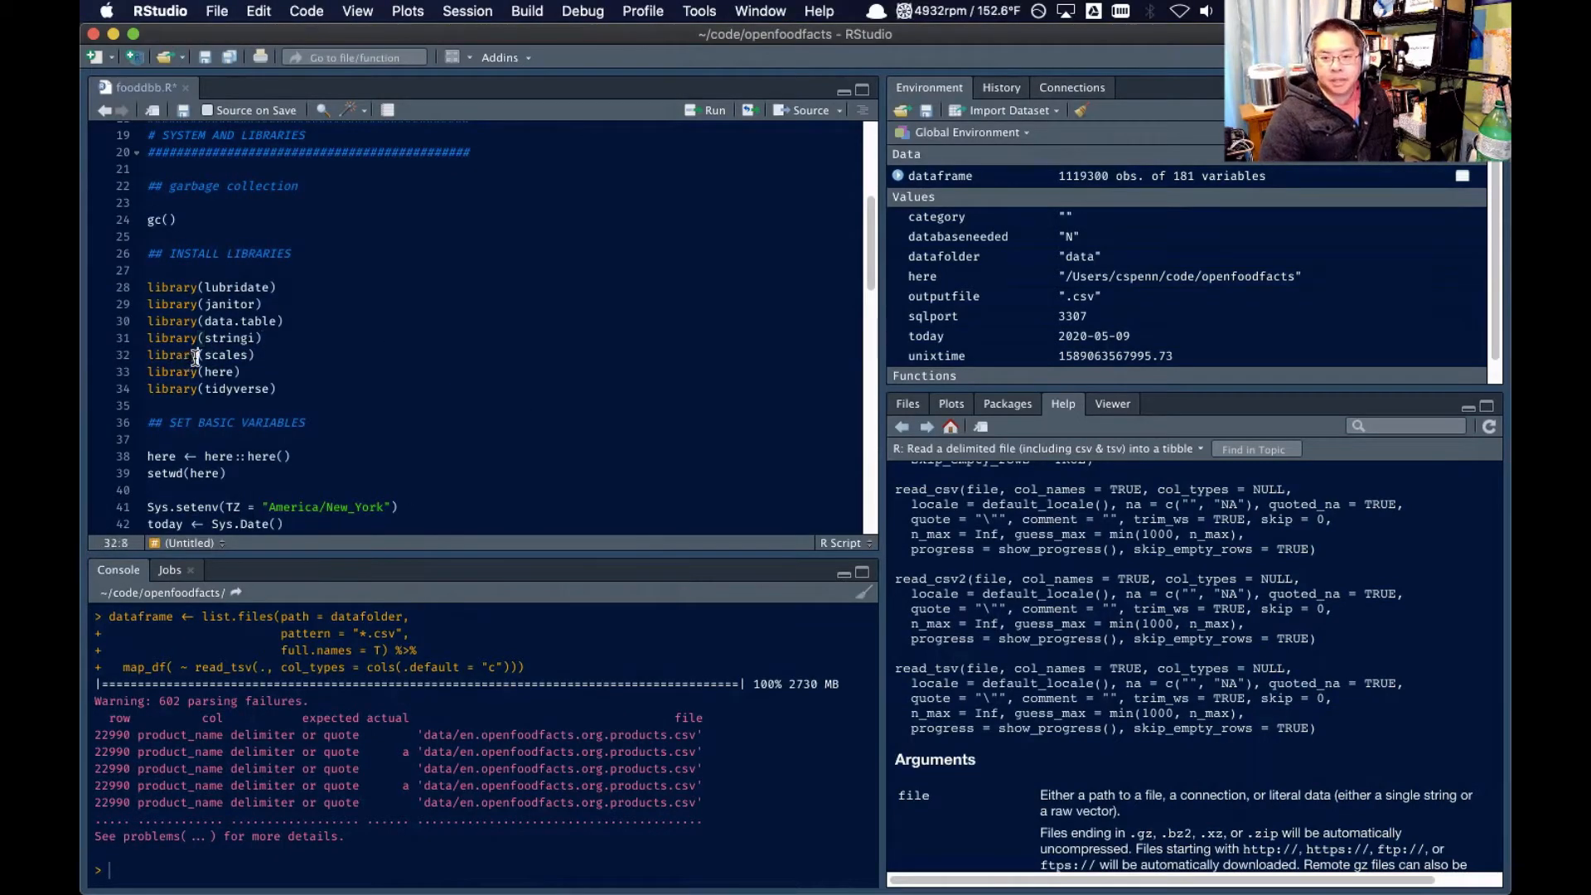
pyautogui.press('super+Return')
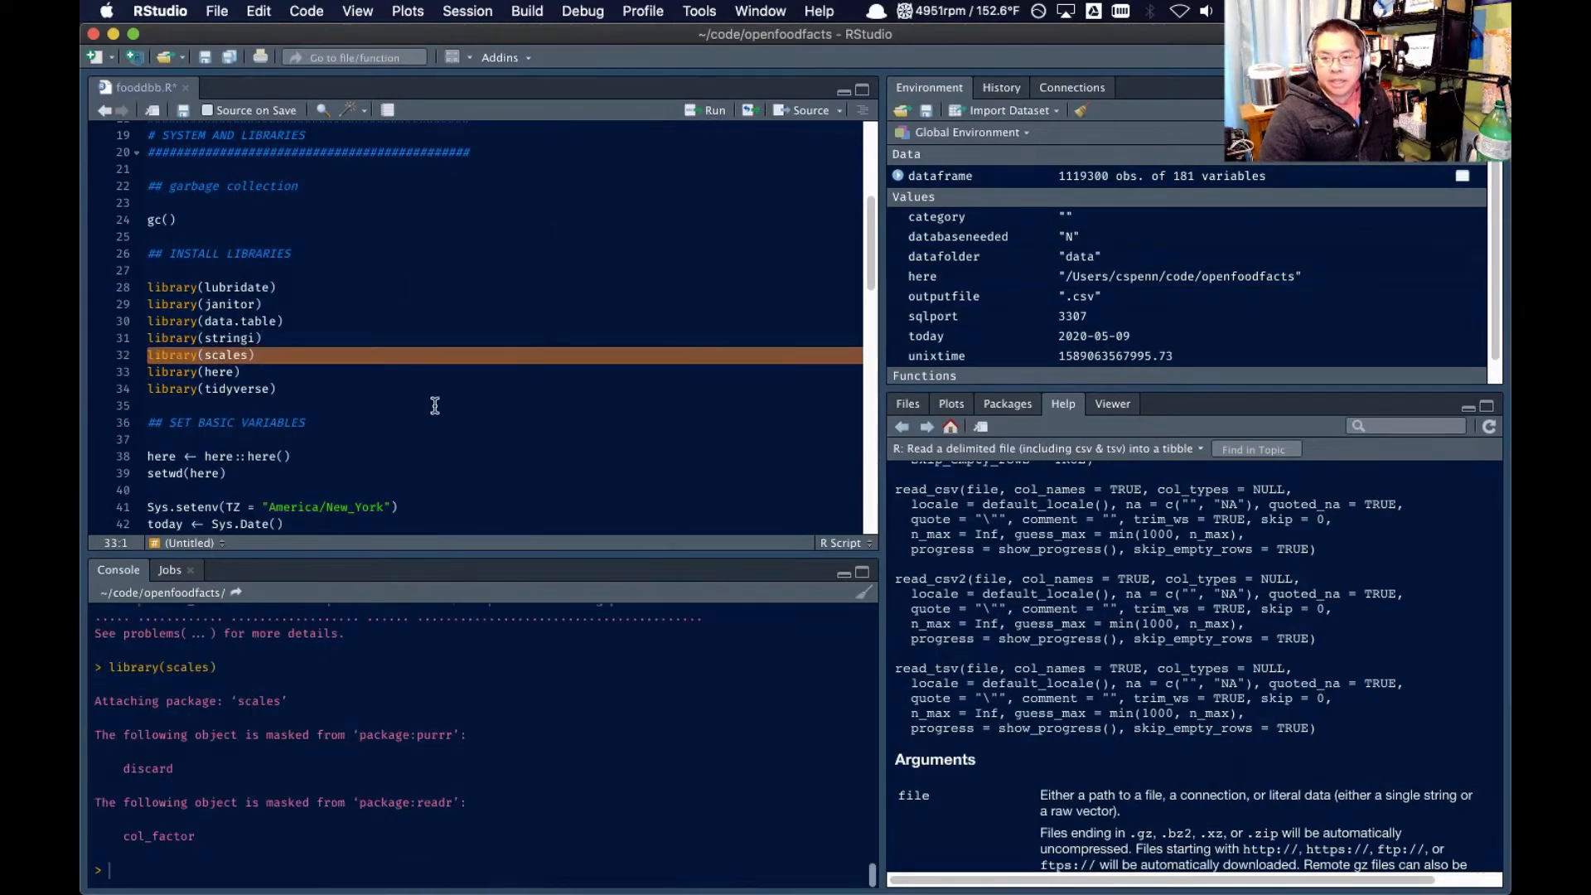
# Review the import and cleaning code under START CODE HERE and examine the columns of dataframe
pyautogui.scroll(-2, 746, 259)
pyautogui.scroll(-18, 535, 375)
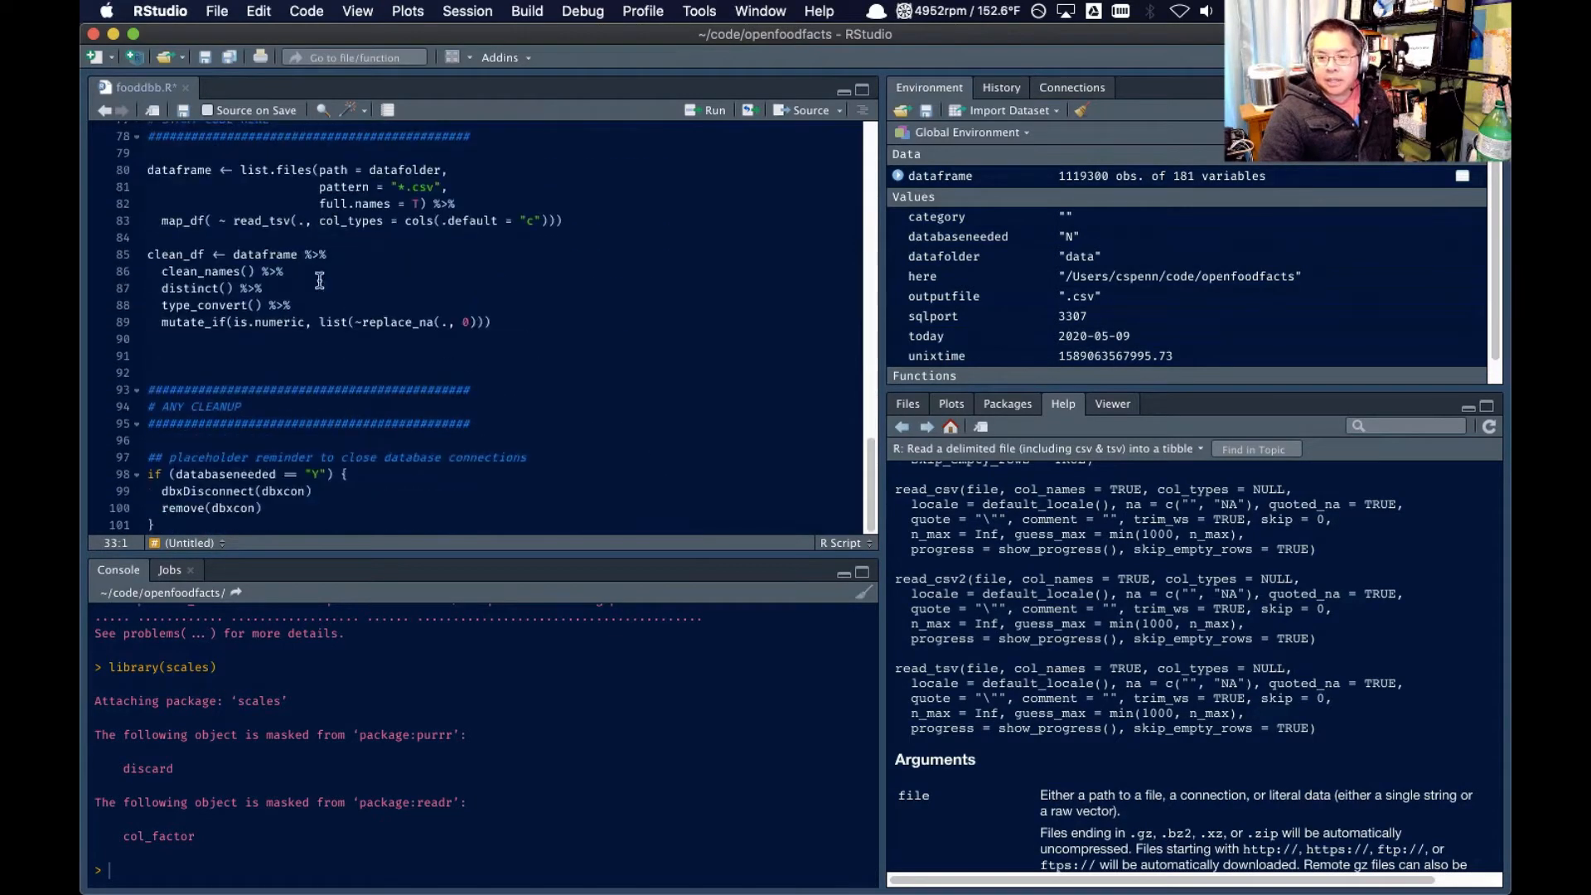
pyautogui.scroll(1, 364, 292)
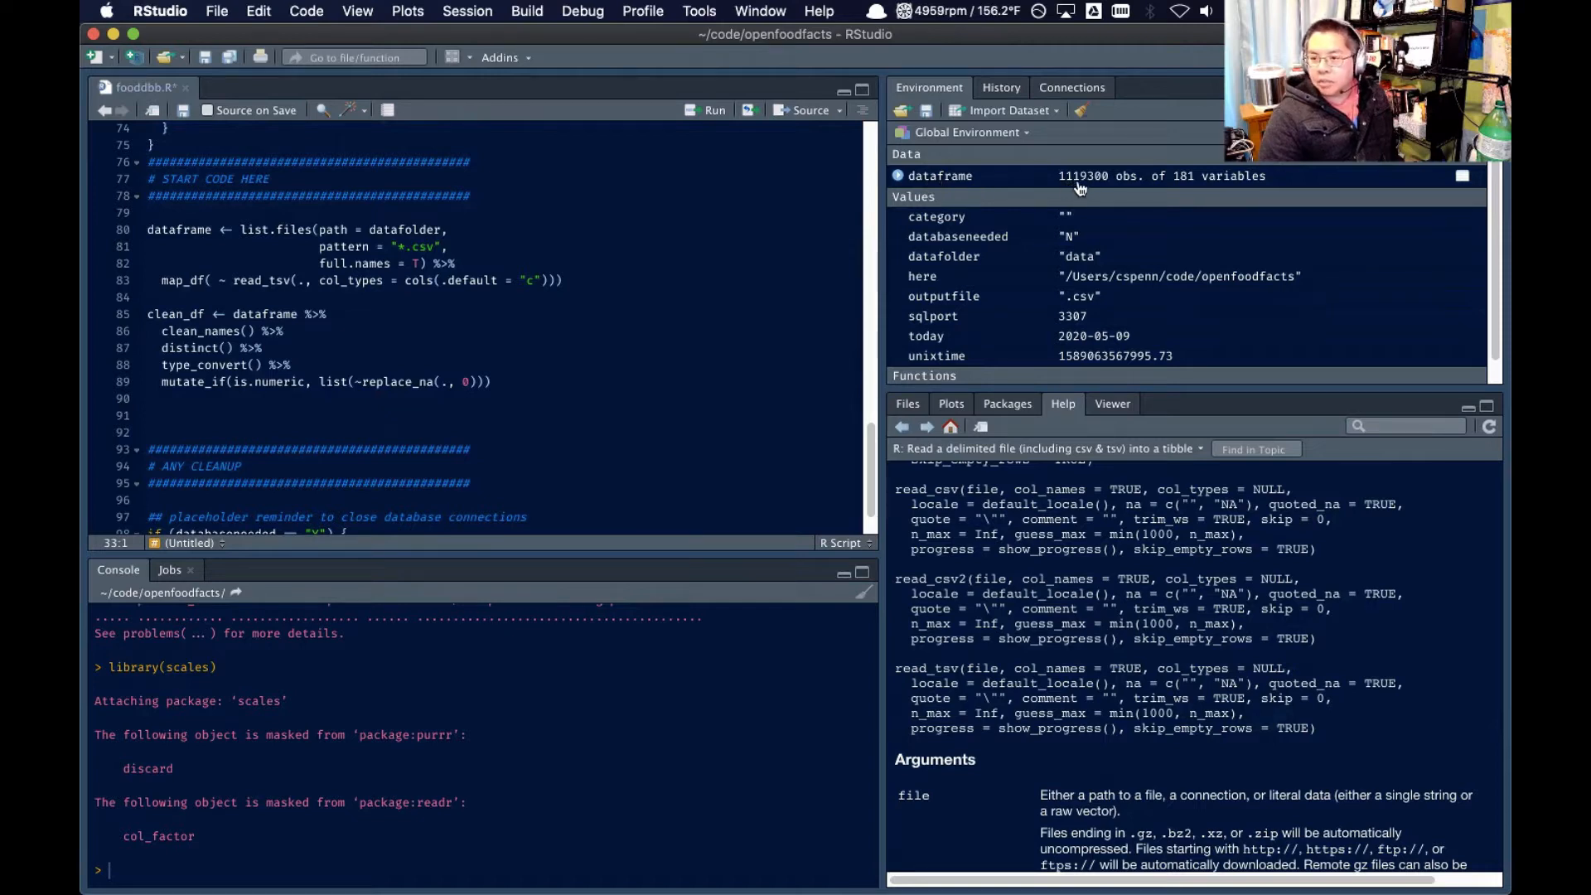
pyautogui.click(325, 267)
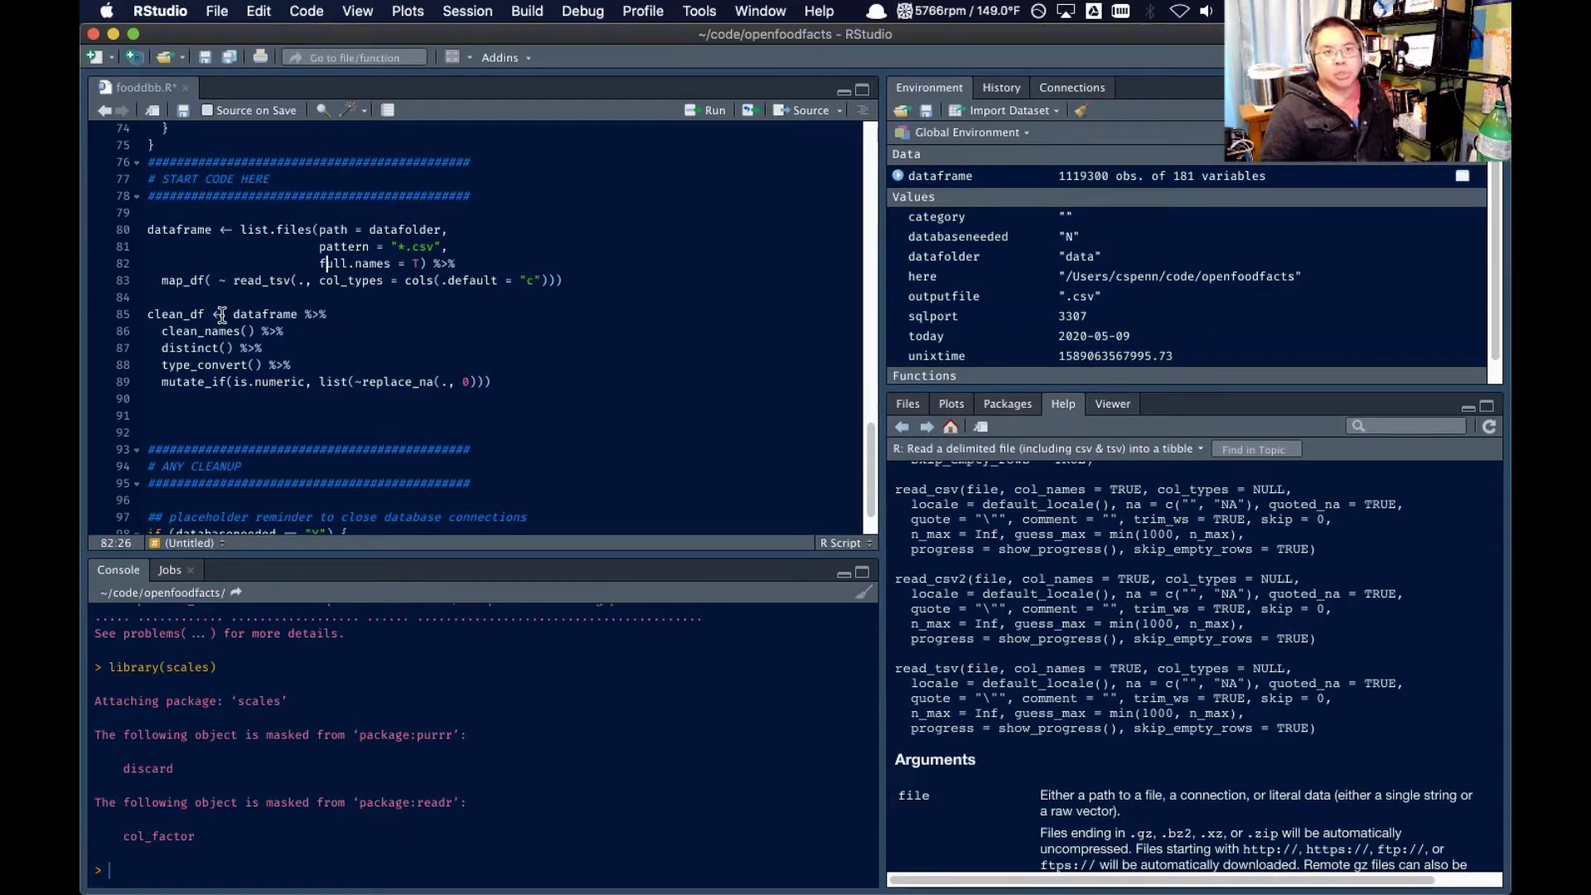
pyautogui.press('Down')
pyautogui.press('Down')
pyautogui.press('Down')
pyautogui.press('Down')
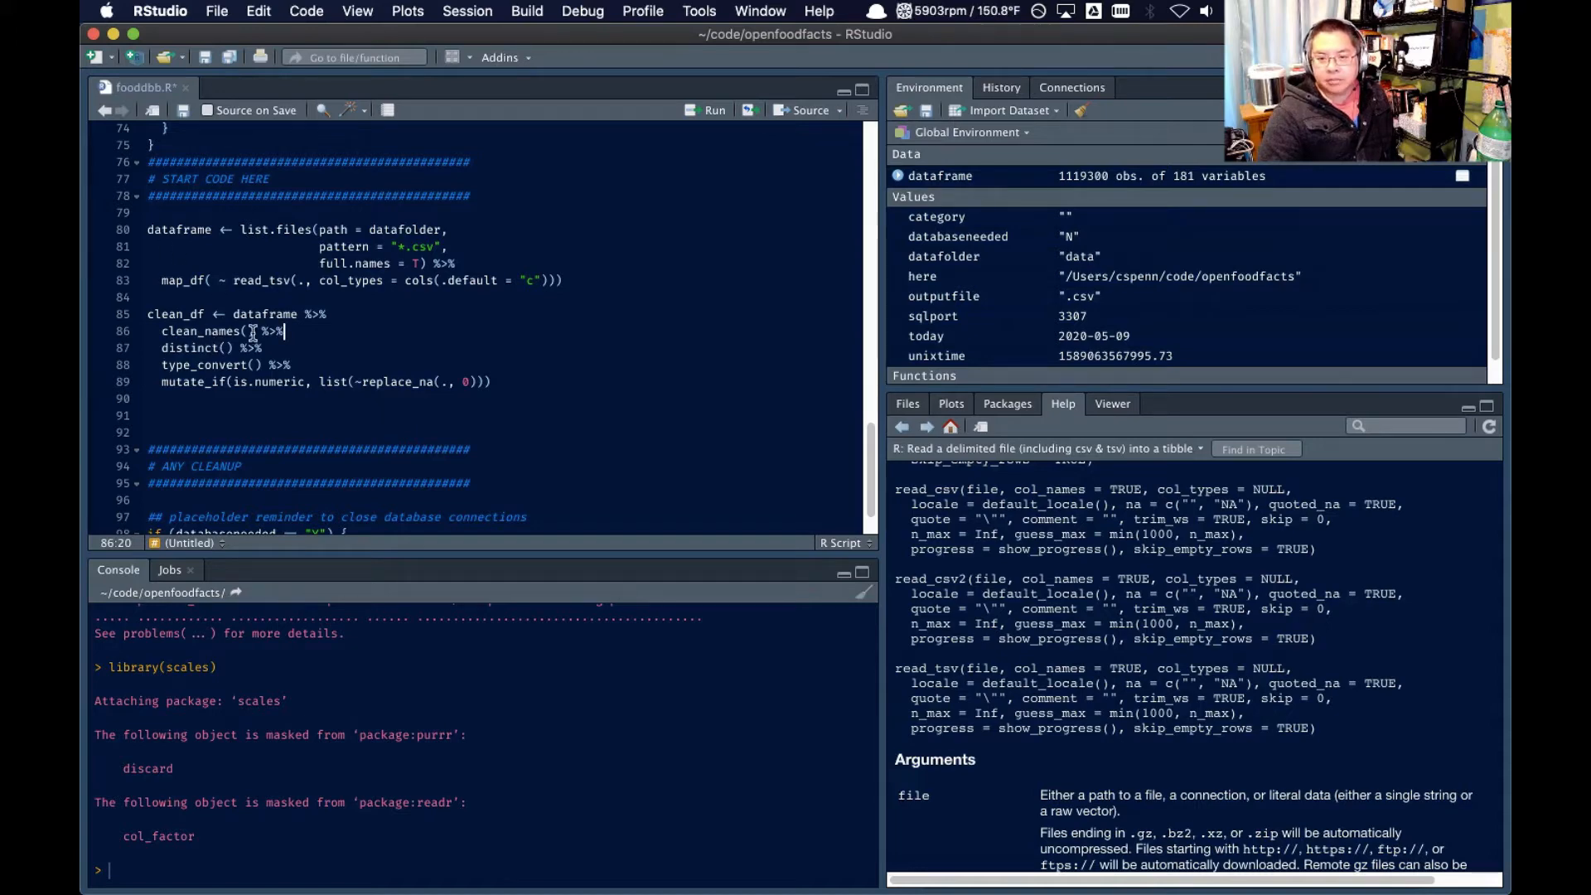
pyautogui.click(898, 177)
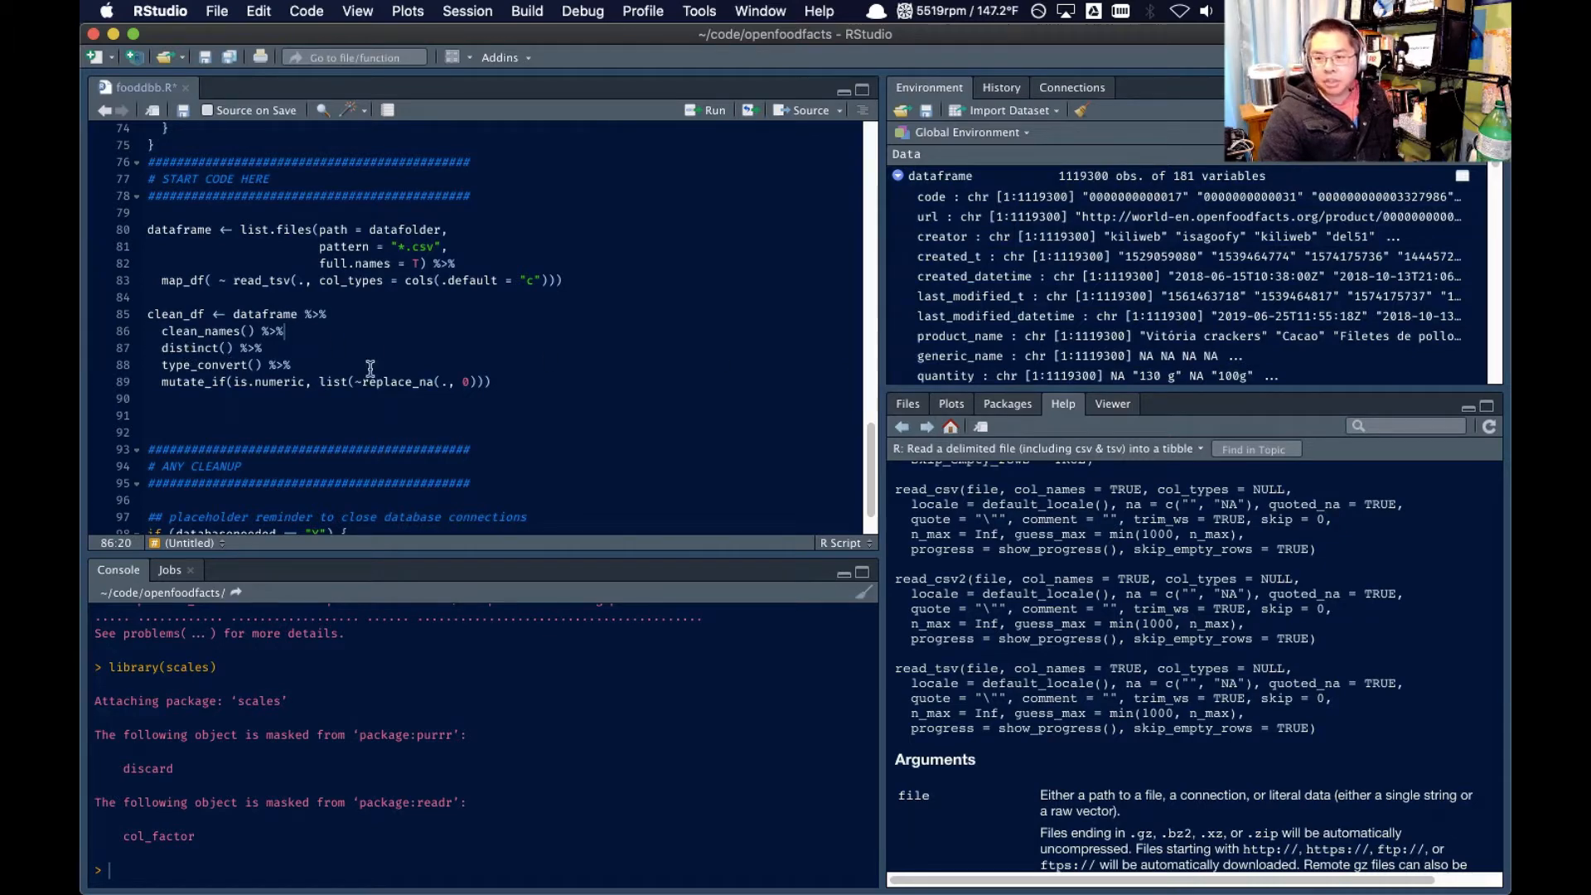
pyautogui.scroll(-5, 1011, 325)
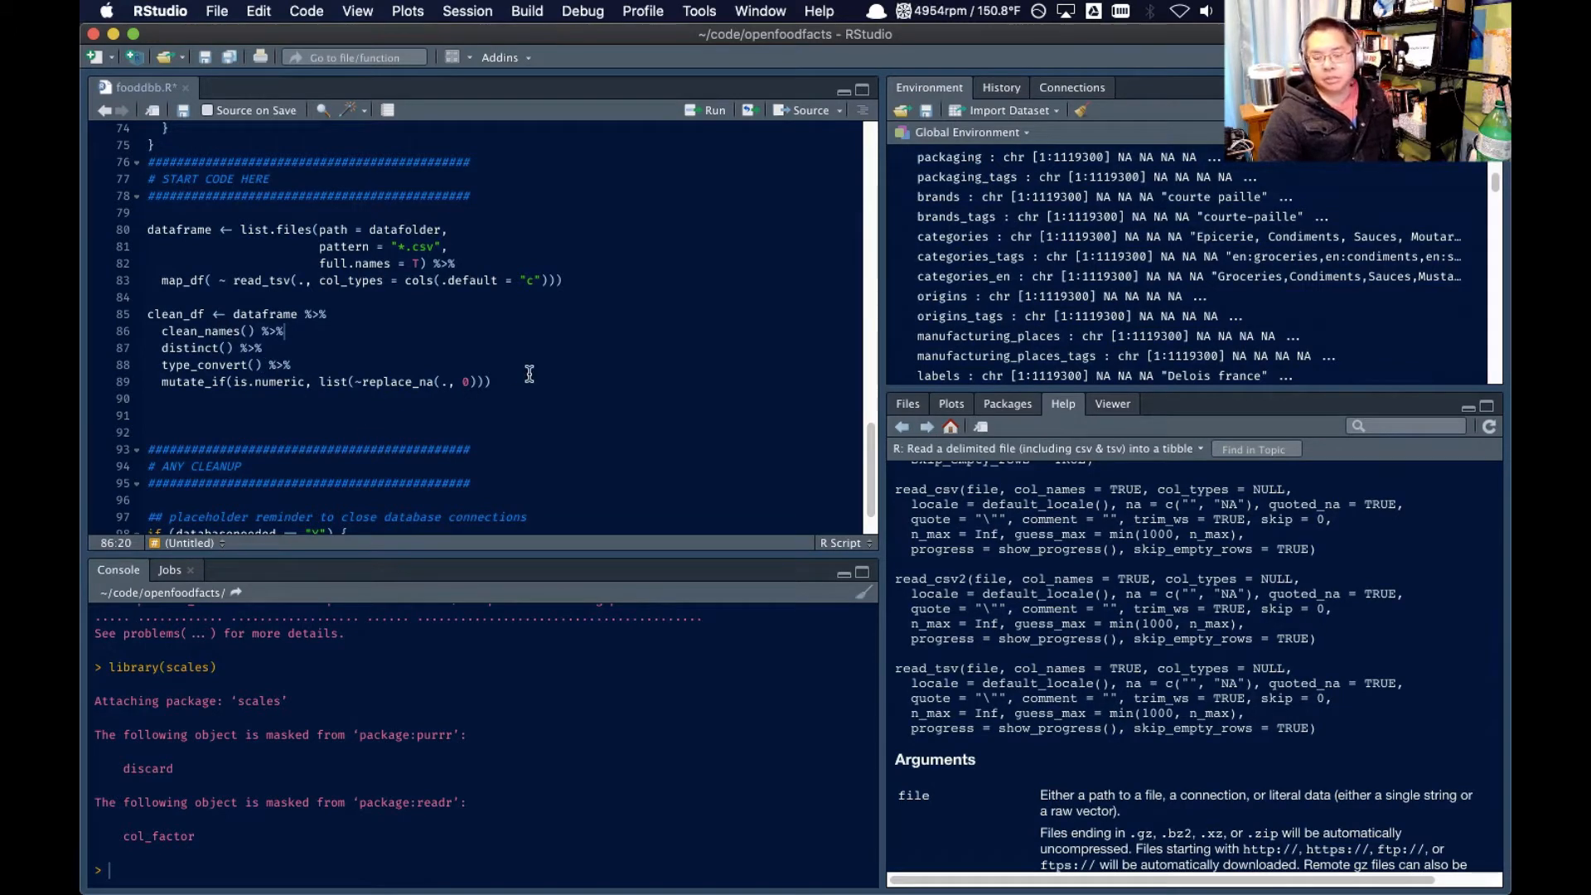
# Run the clean_df block that cleans names, removes duplicates, converts types and replaces numeric NAs with 0
pyautogui.moveTo(493, 381); pyautogui.dragTo(143, 313)
pyautogui.click(711, 111)
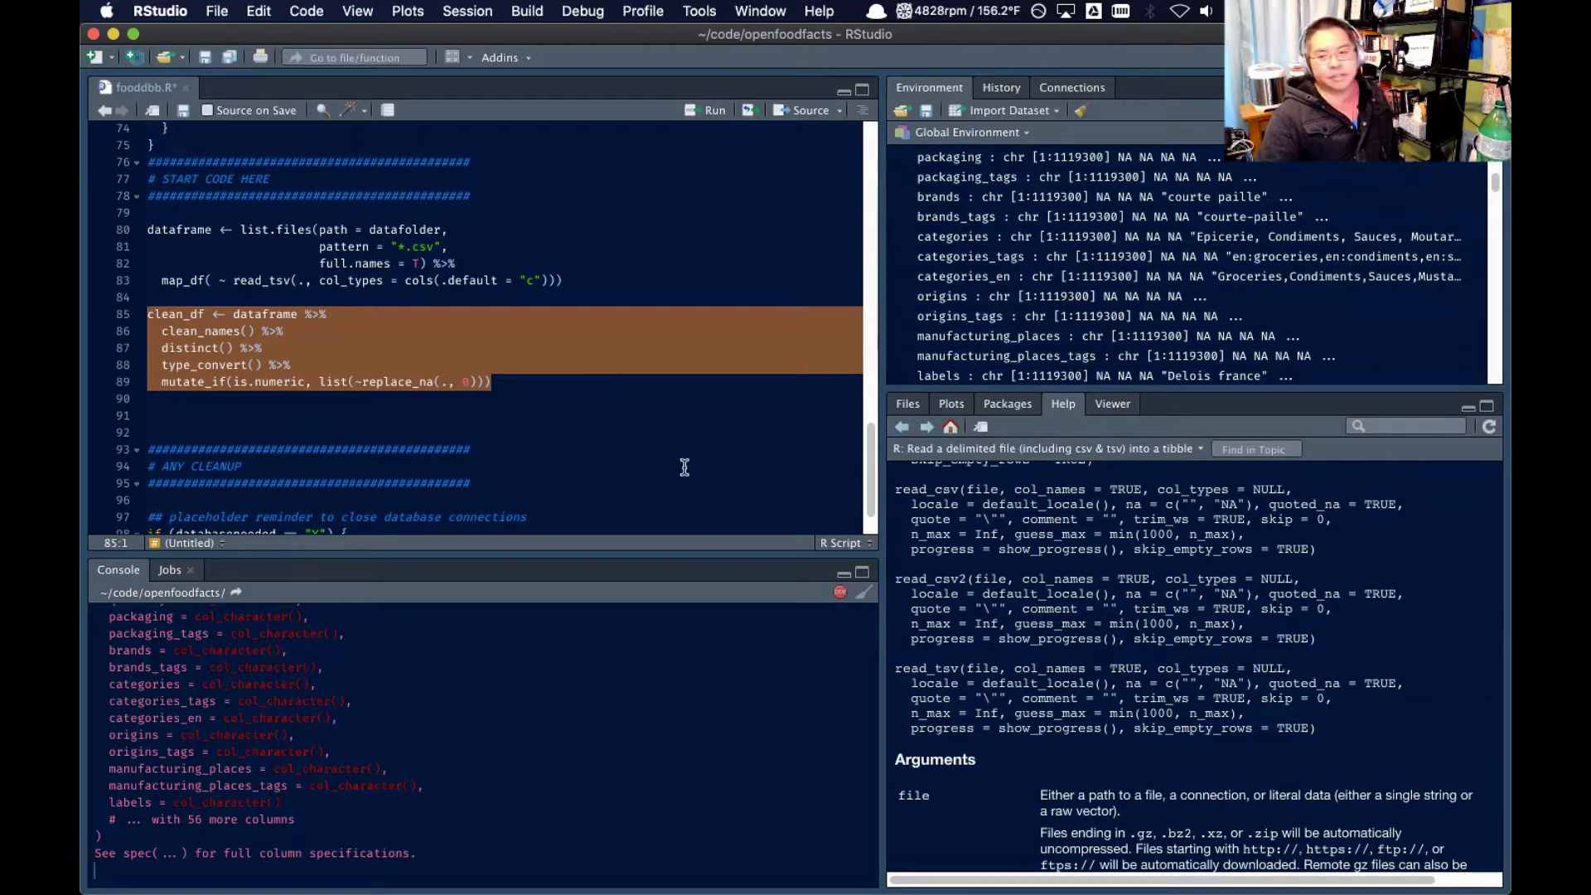
pyautogui.scroll(5, 1060, 315)
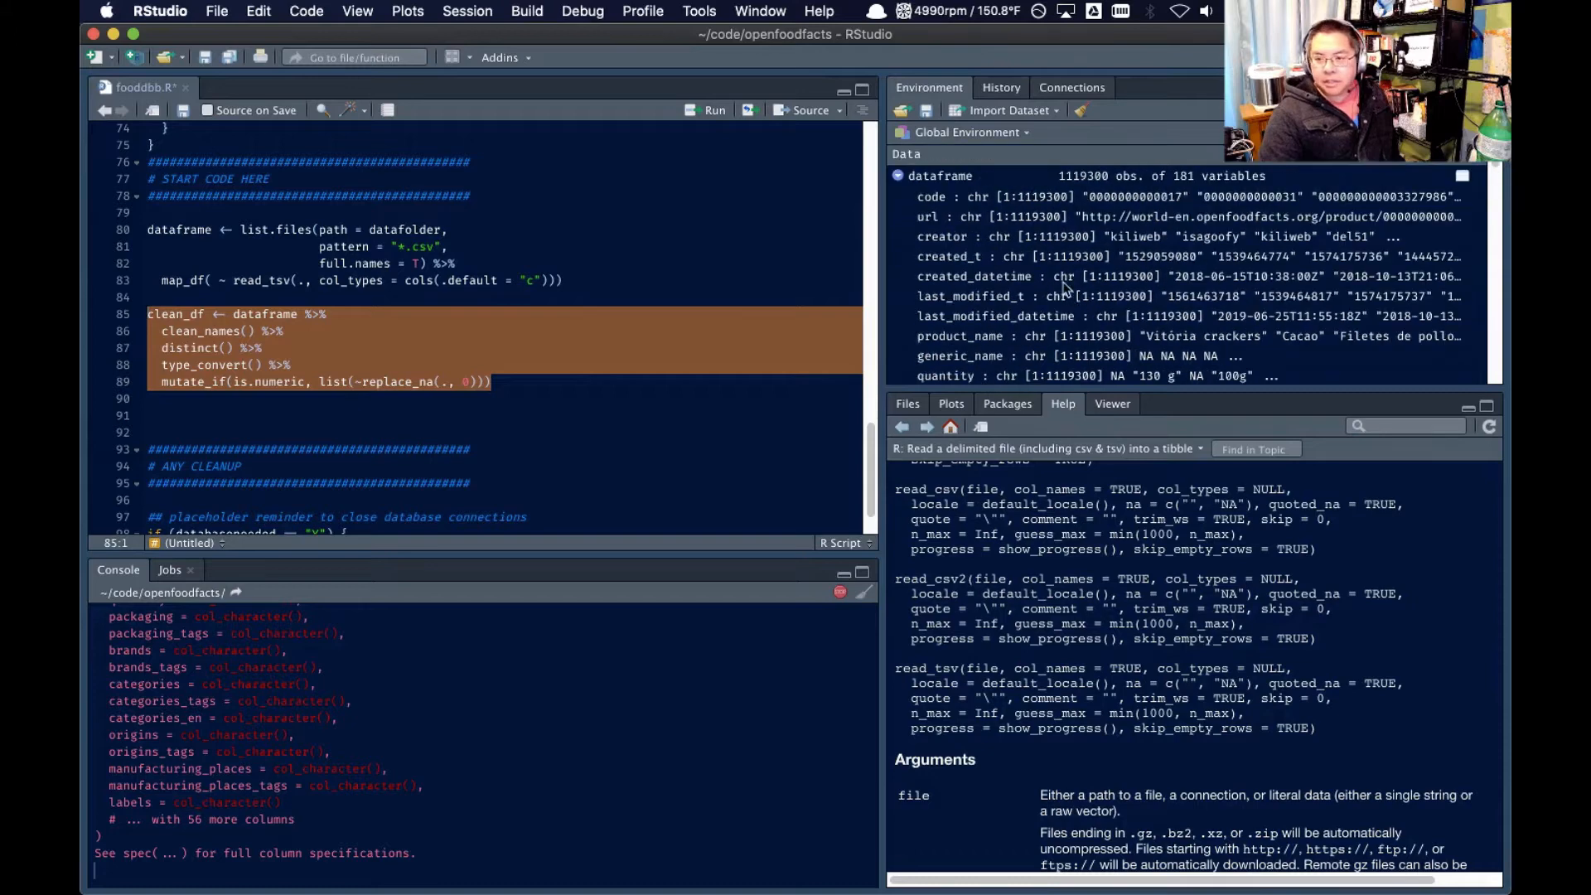
pyautogui.scroll(-10, 978, 323)
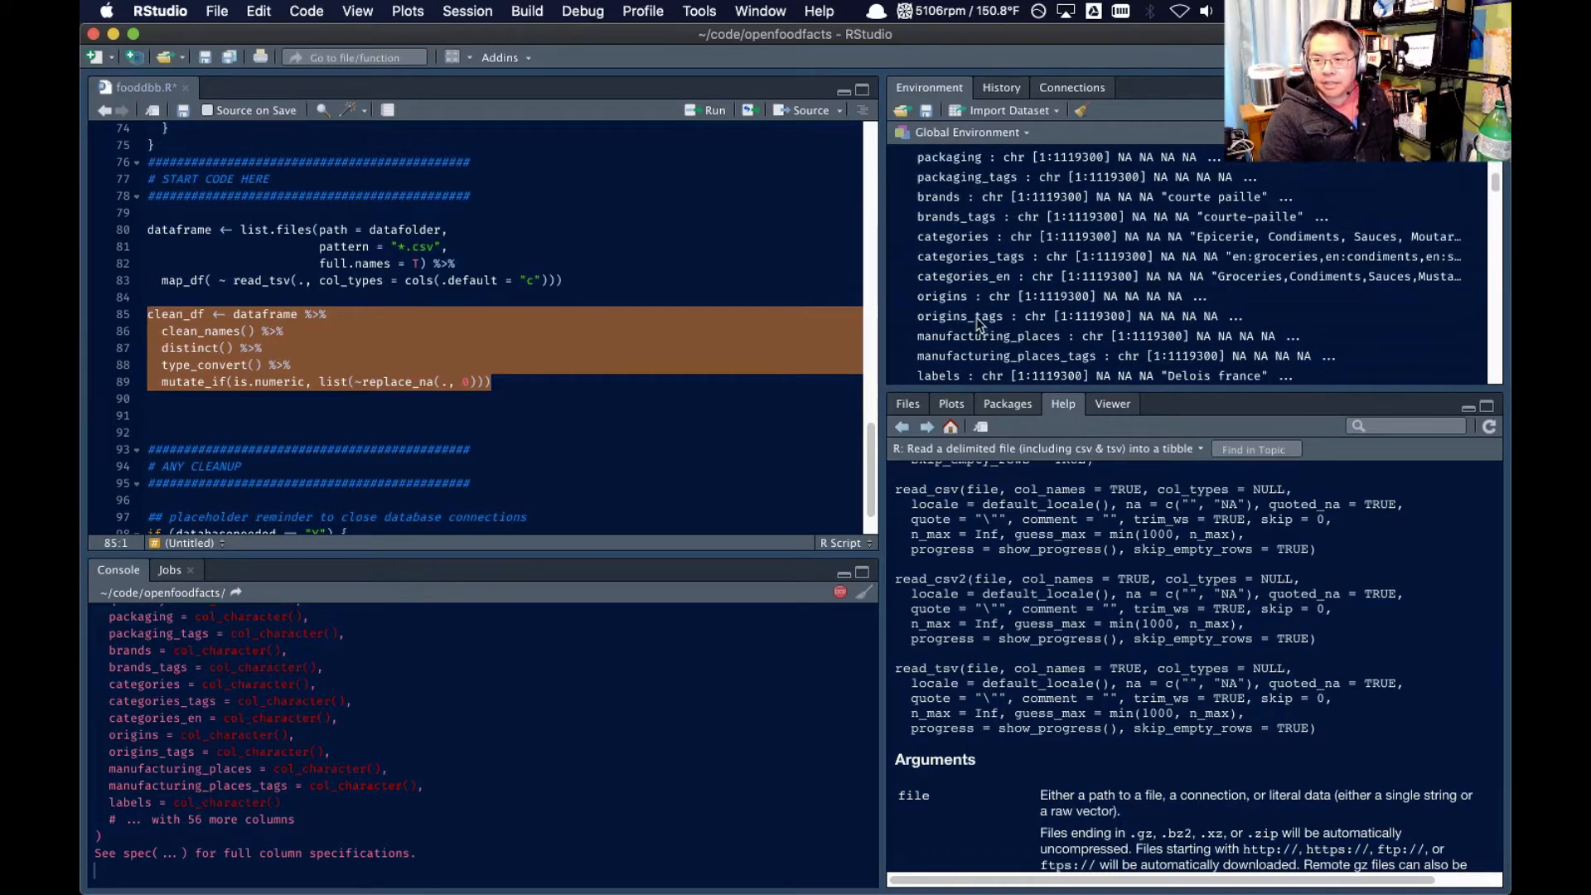
pyautogui.scroll(10, 956, 328)
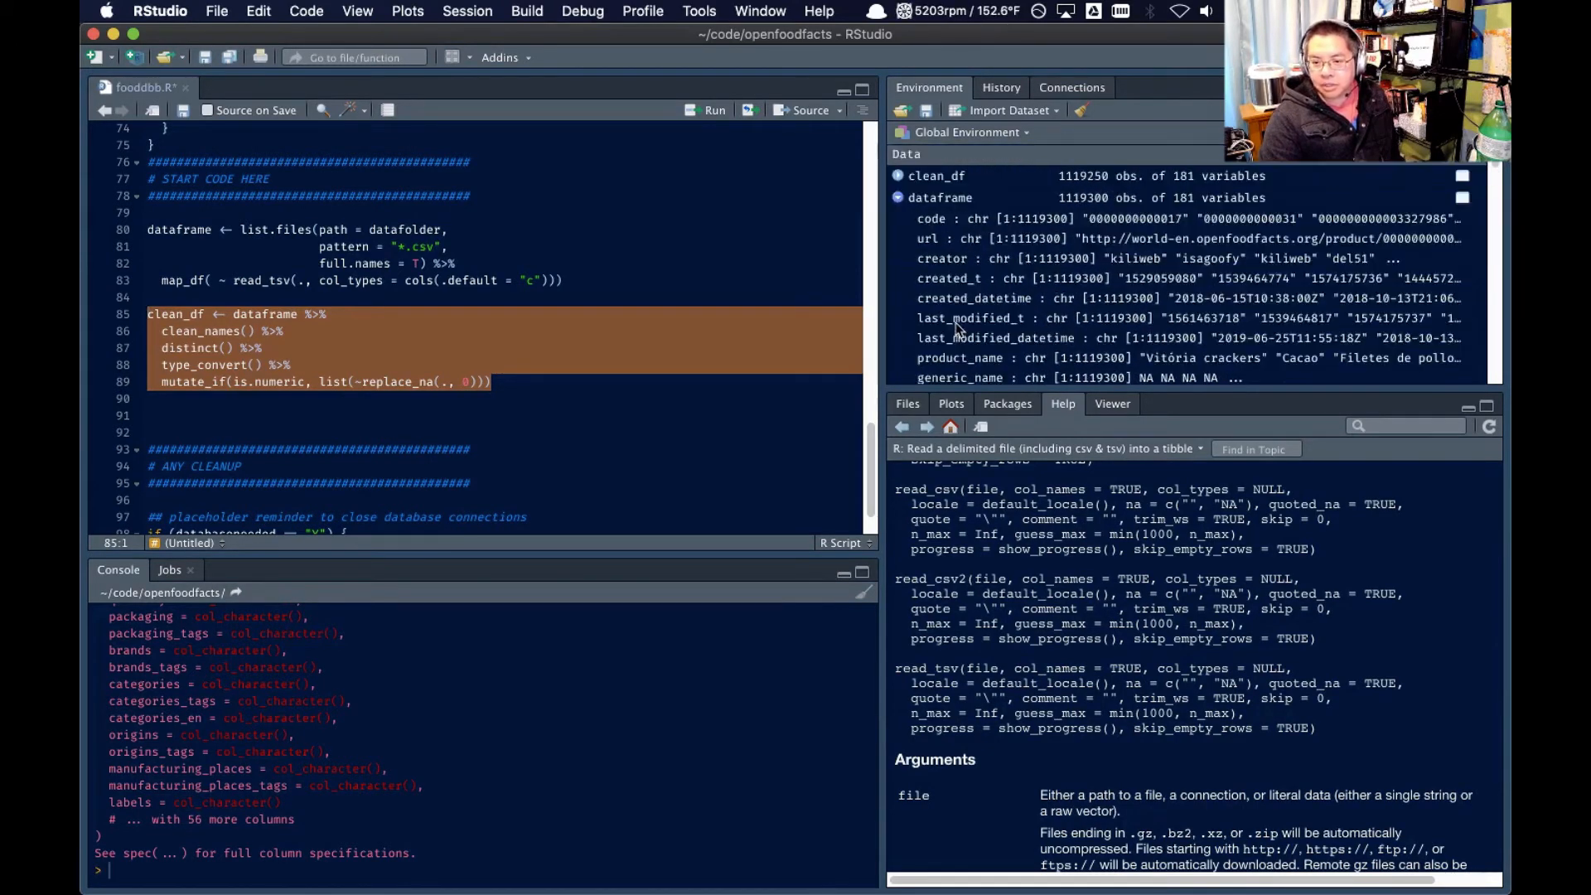
# Collapse the column list of dataframe and examine the columns and types of clean_df
pyautogui.click(897, 197)
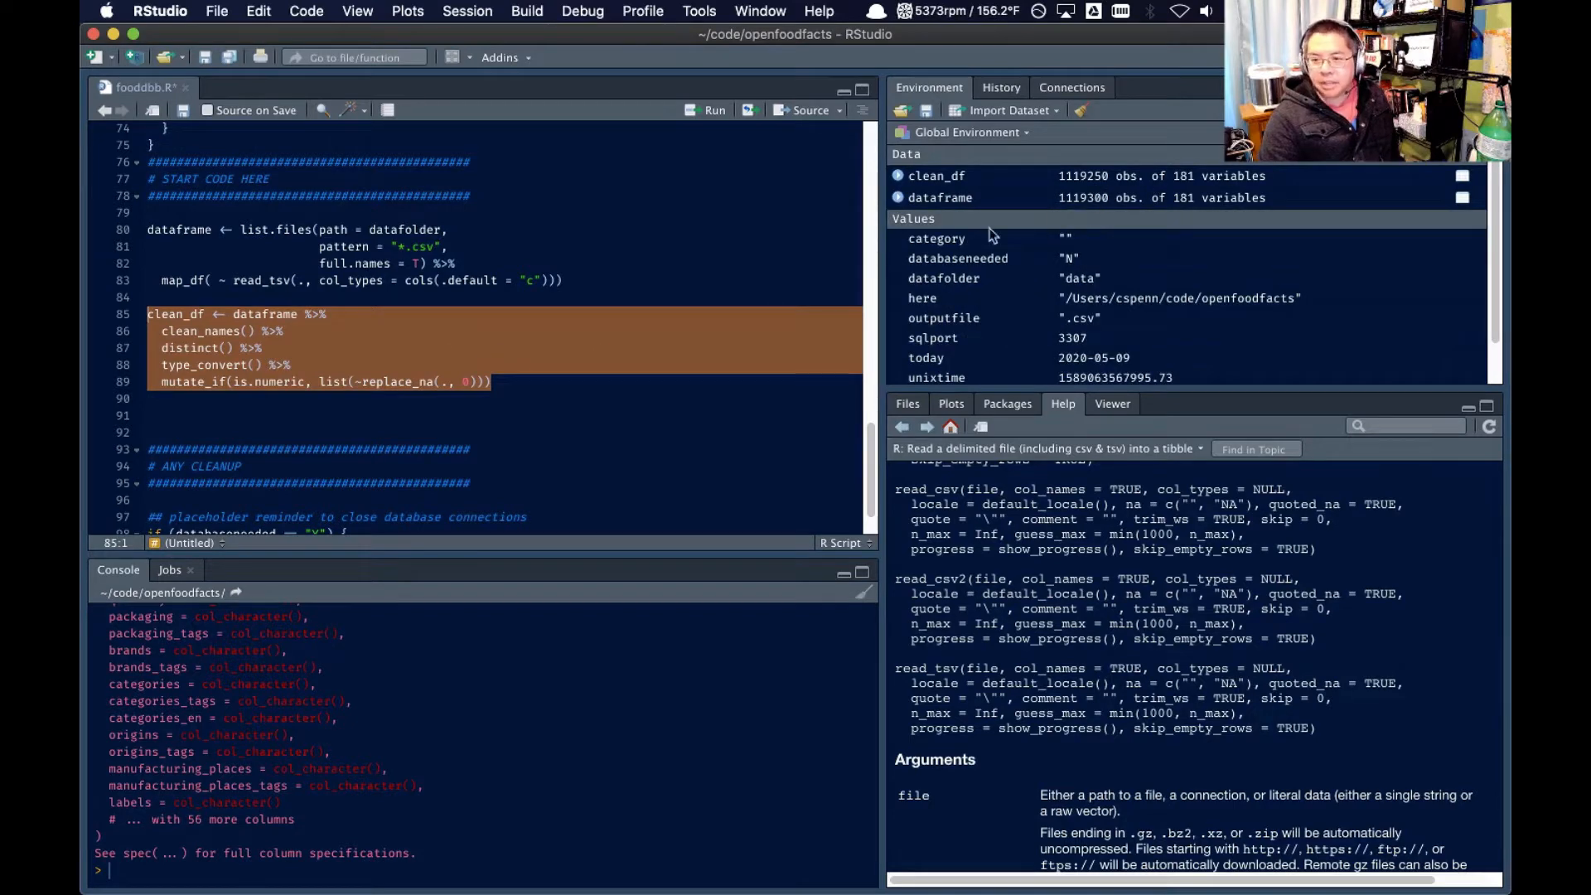
pyautogui.click(544, 384)
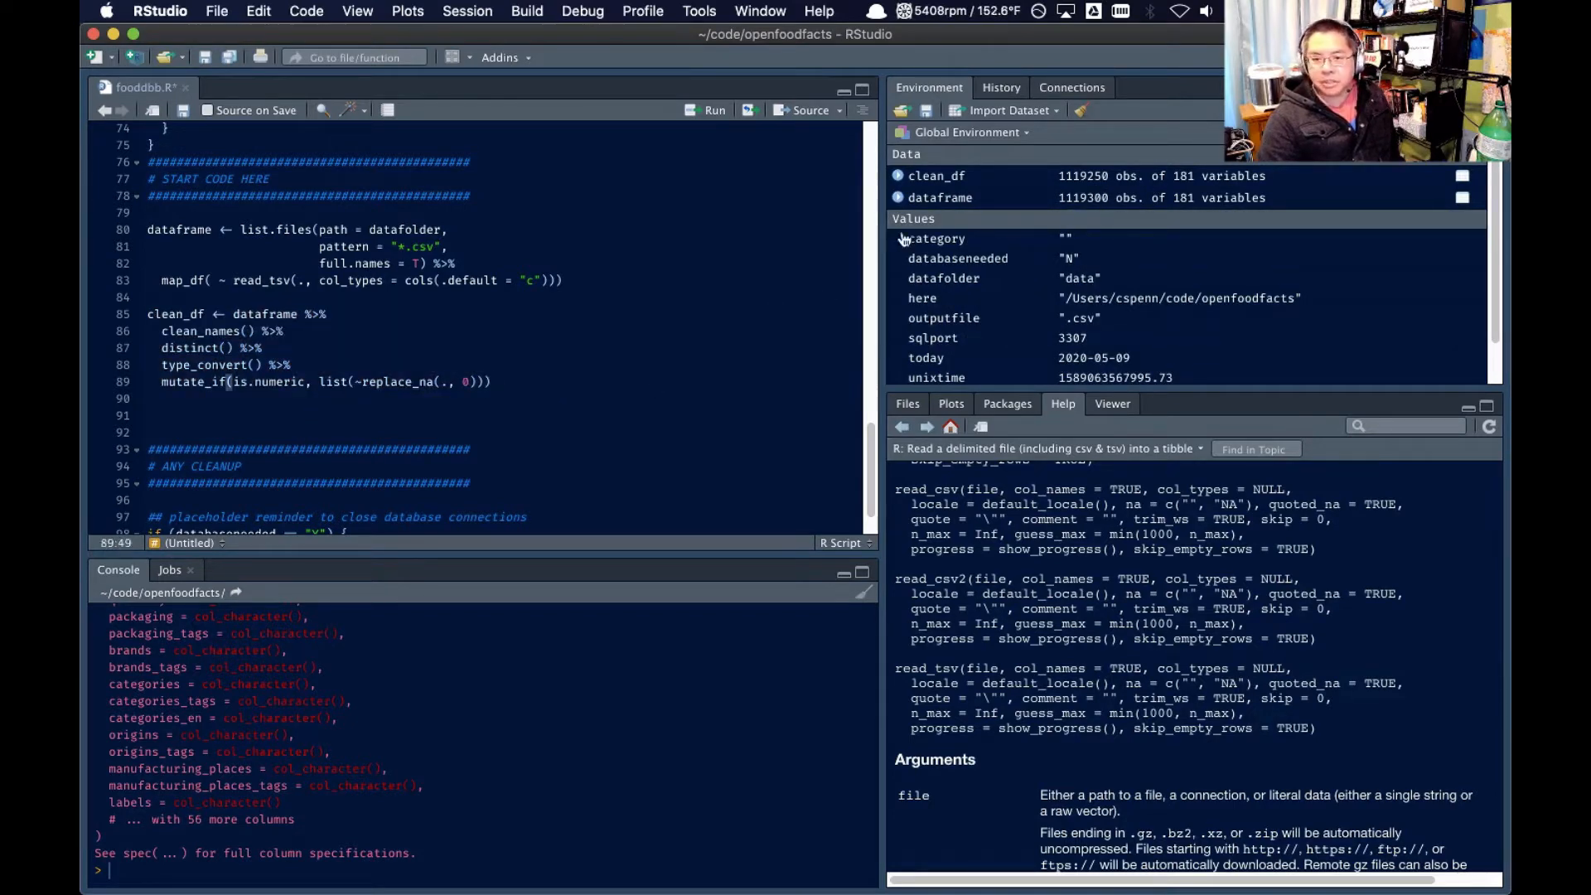
pyautogui.click(897, 176)
pyautogui.scroll(-5, 942, 303)
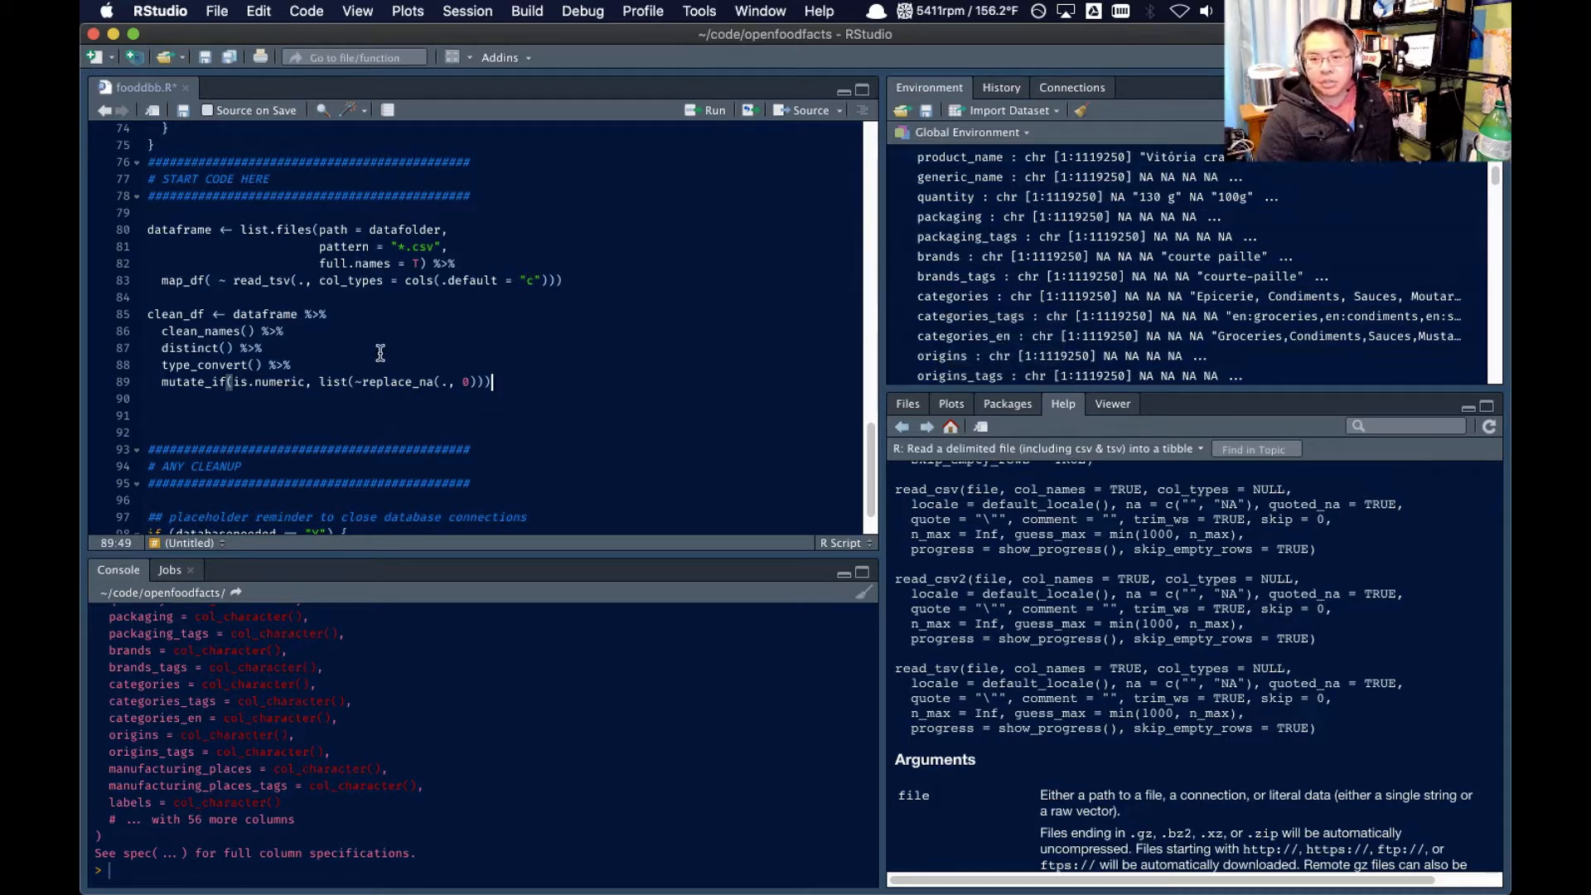
# Below the cleaning block, add the line clean_usa_df <- clean_df %>% on line 91
pyautogui.doubleClick(187, 314)
pyautogui.press('super+c')
pyautogui.click(219, 411)
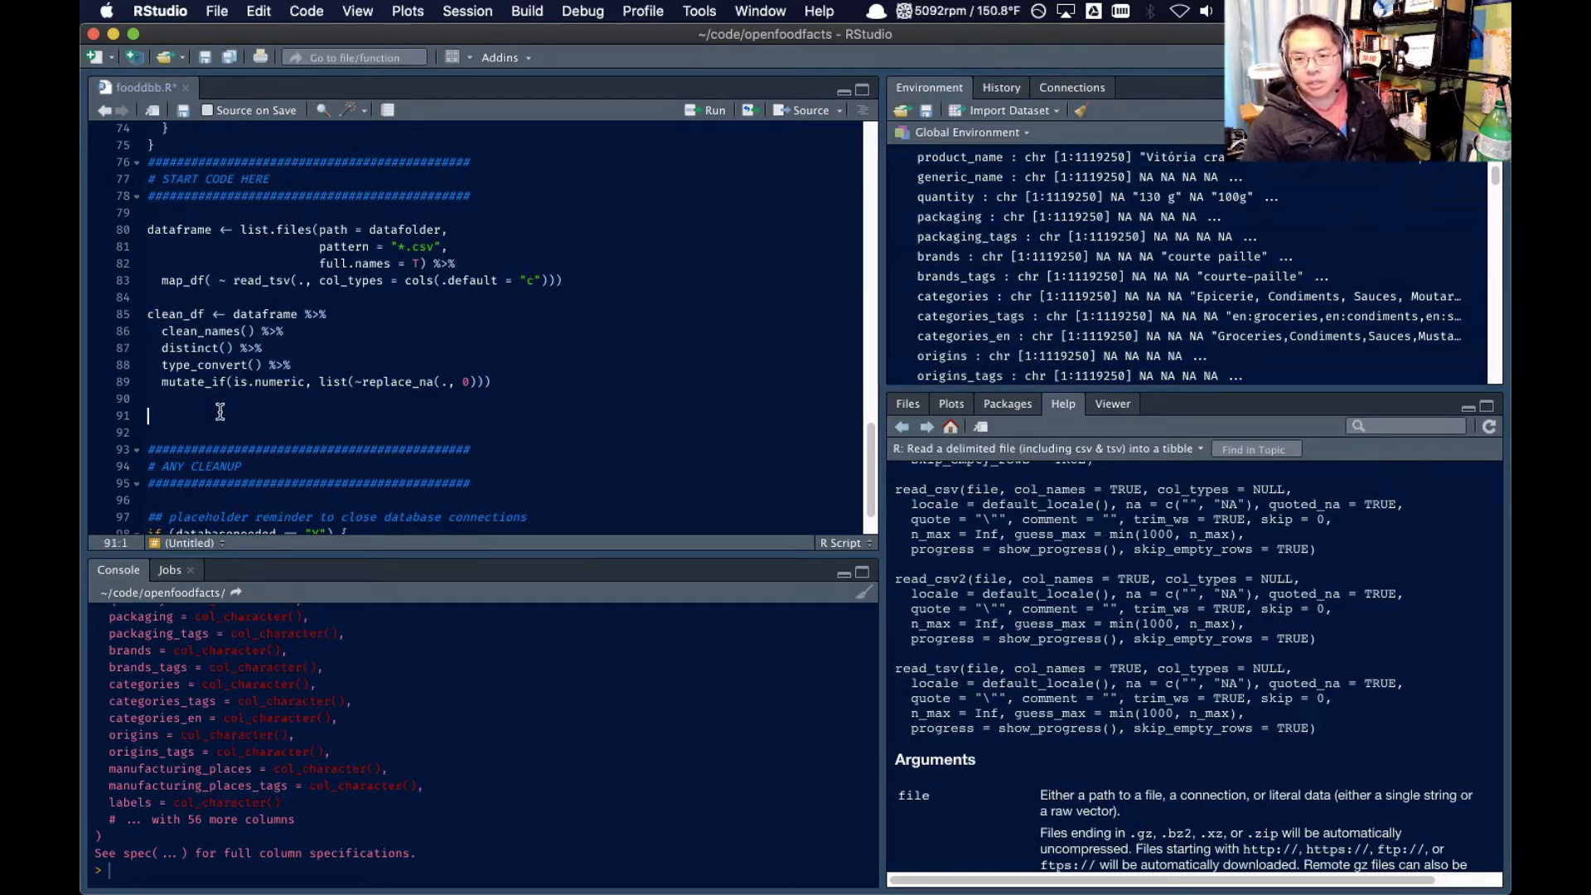
pyautogui.press('super+v')
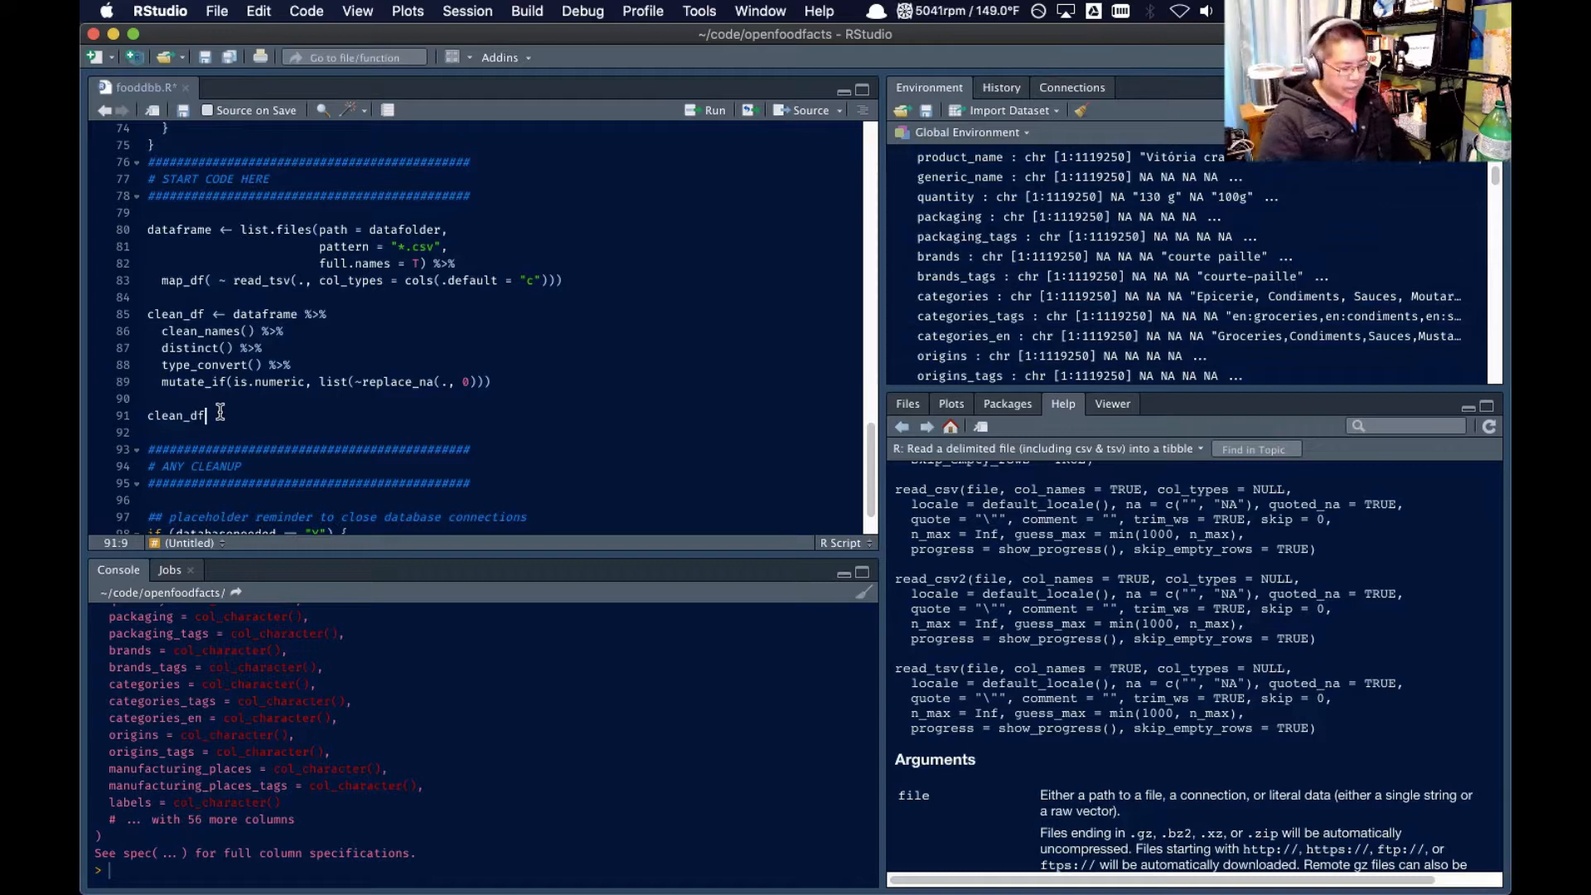
pyautogui.press('BackSpace')
pyautogui.press('BackSpace')
pyautogui.press('BackSpace')
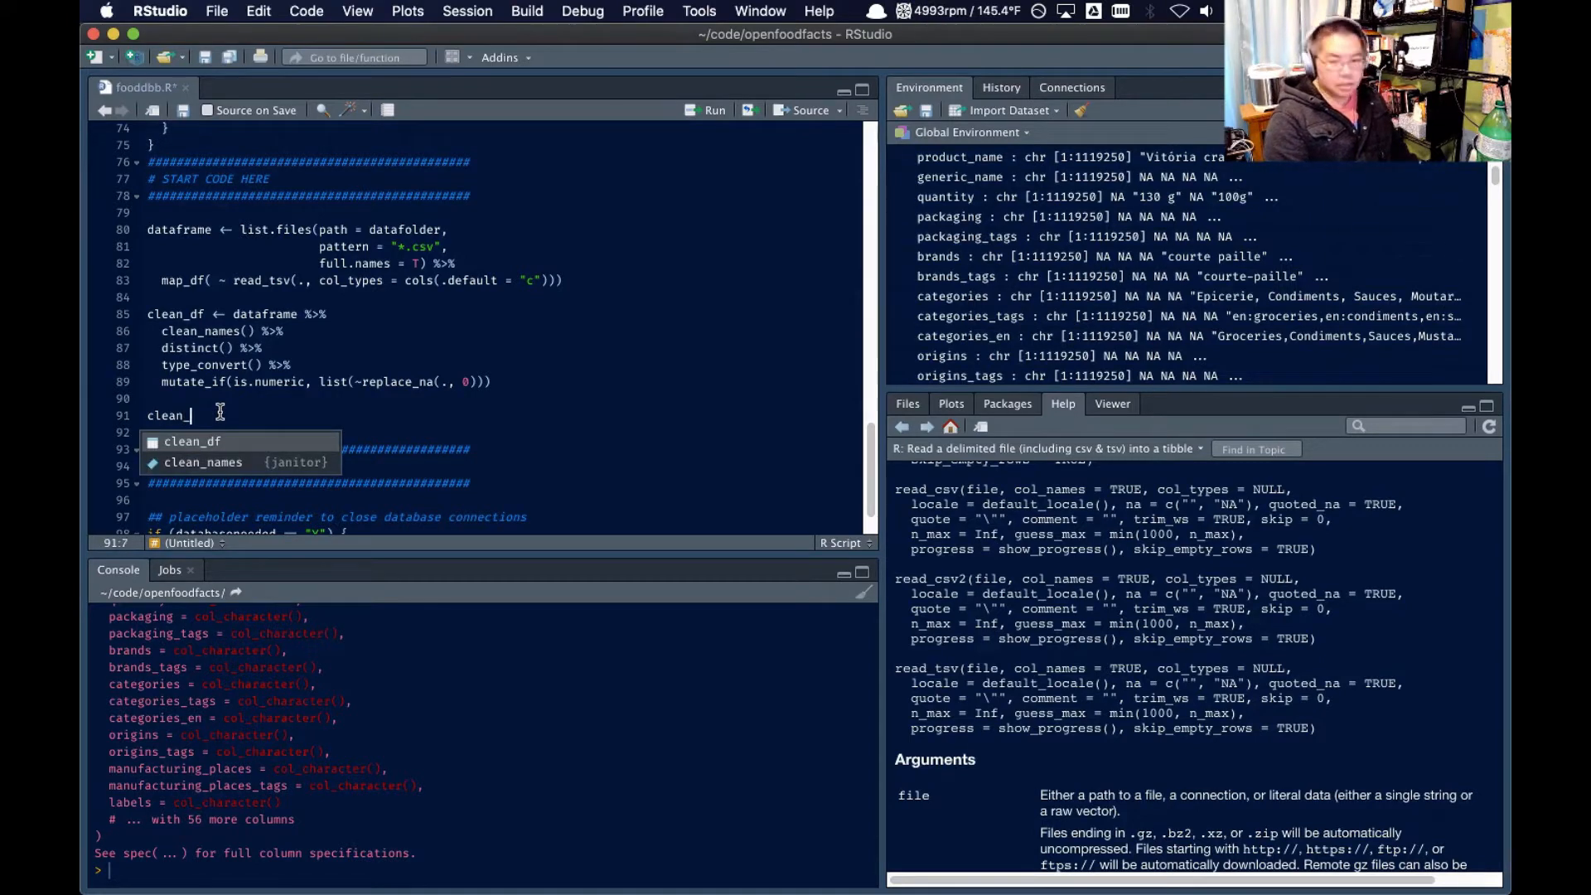
pyautogui.write('usa_df <-')
pyautogui.press('super+v')
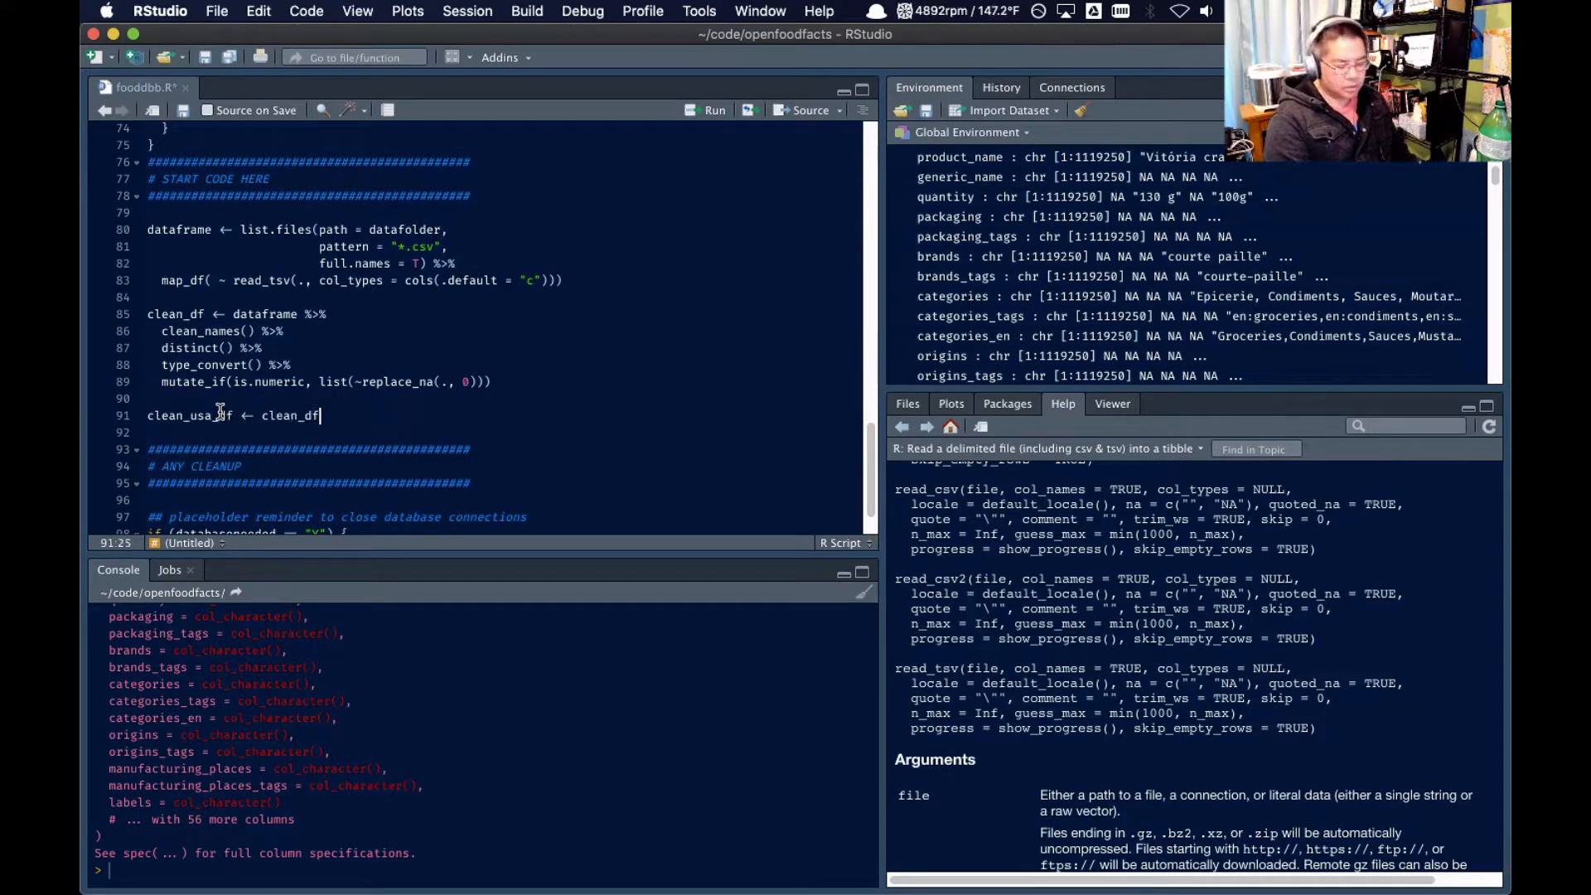
pyautogui.write('%>%')
# Complete the clean_usa_df pipeline with filter(countries_en == "United States"), checking the clean_df columns for the country field
pyautogui.press('Return')
pyautogui.write('filter')
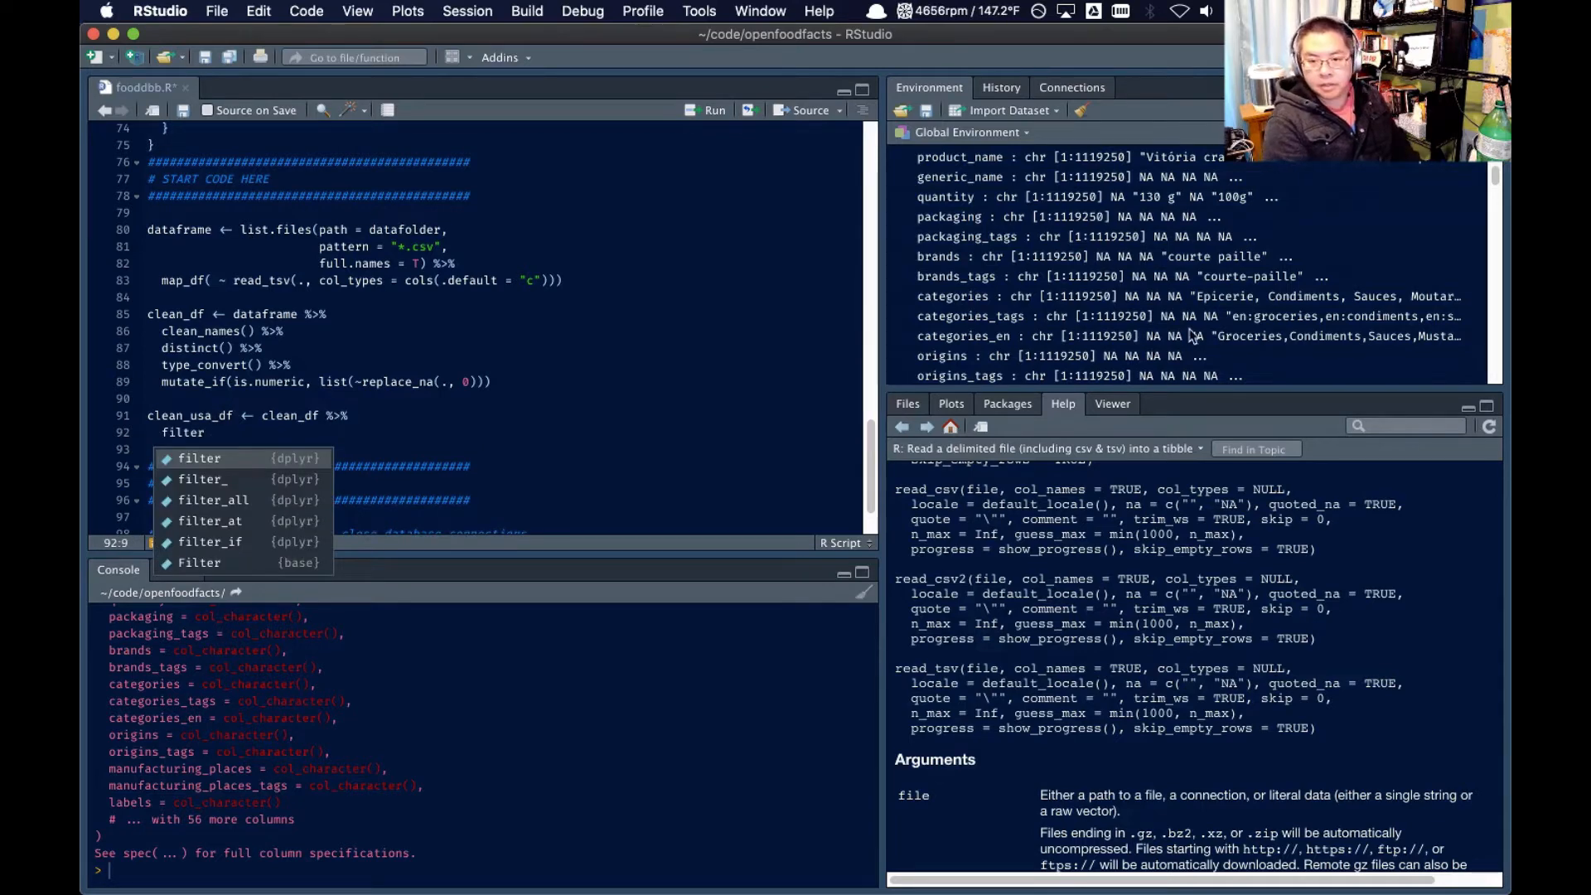
pyautogui.scroll(-3, 1186, 327)
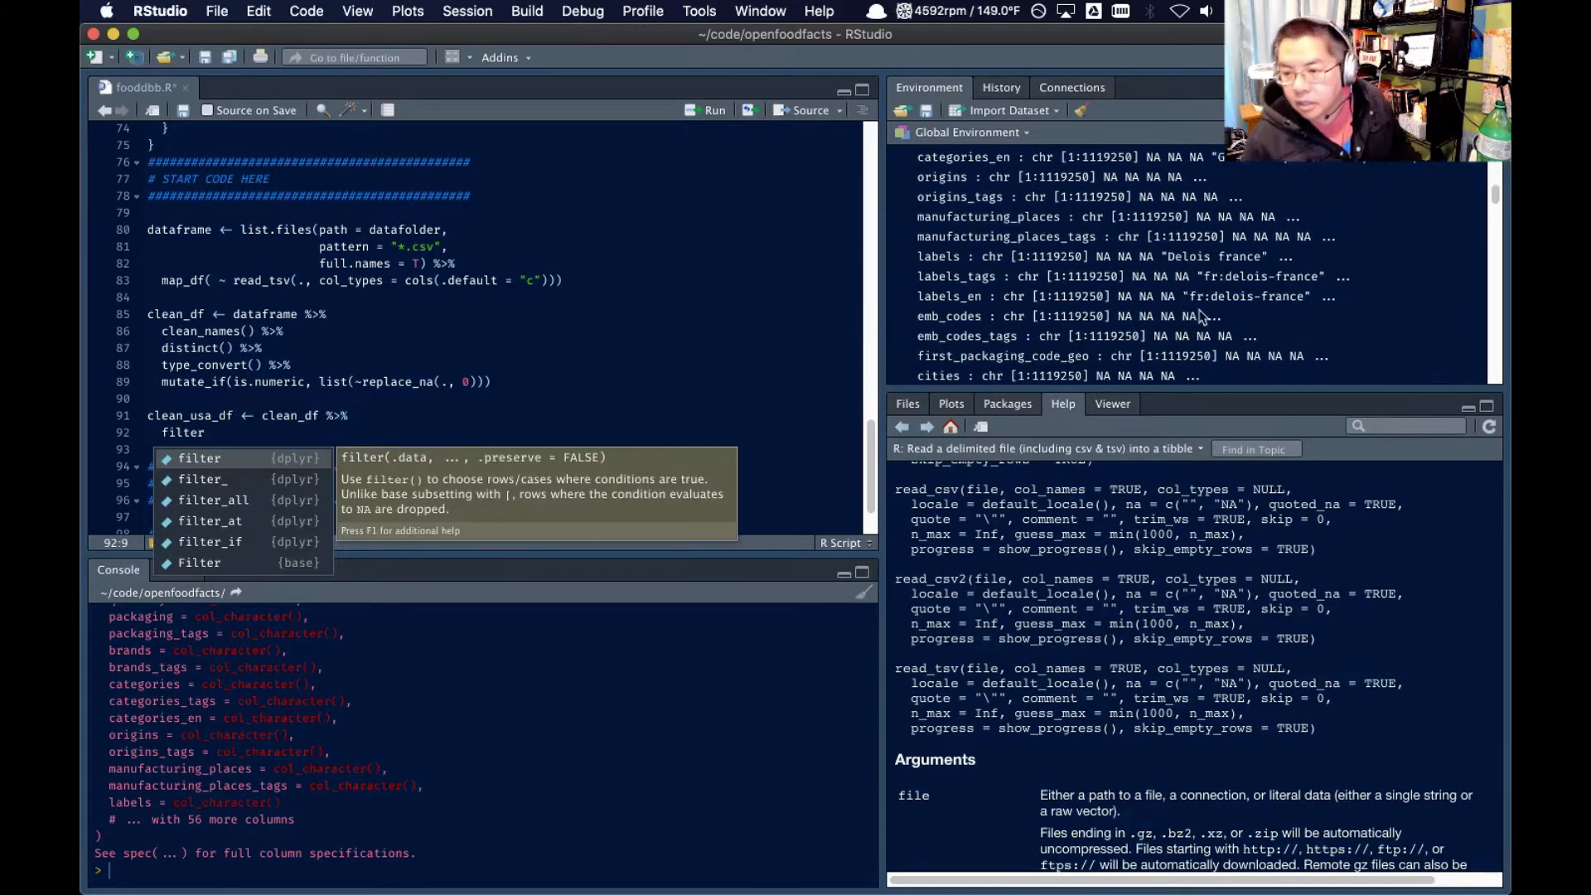
pyautogui.scroll(-3, 1160, 327)
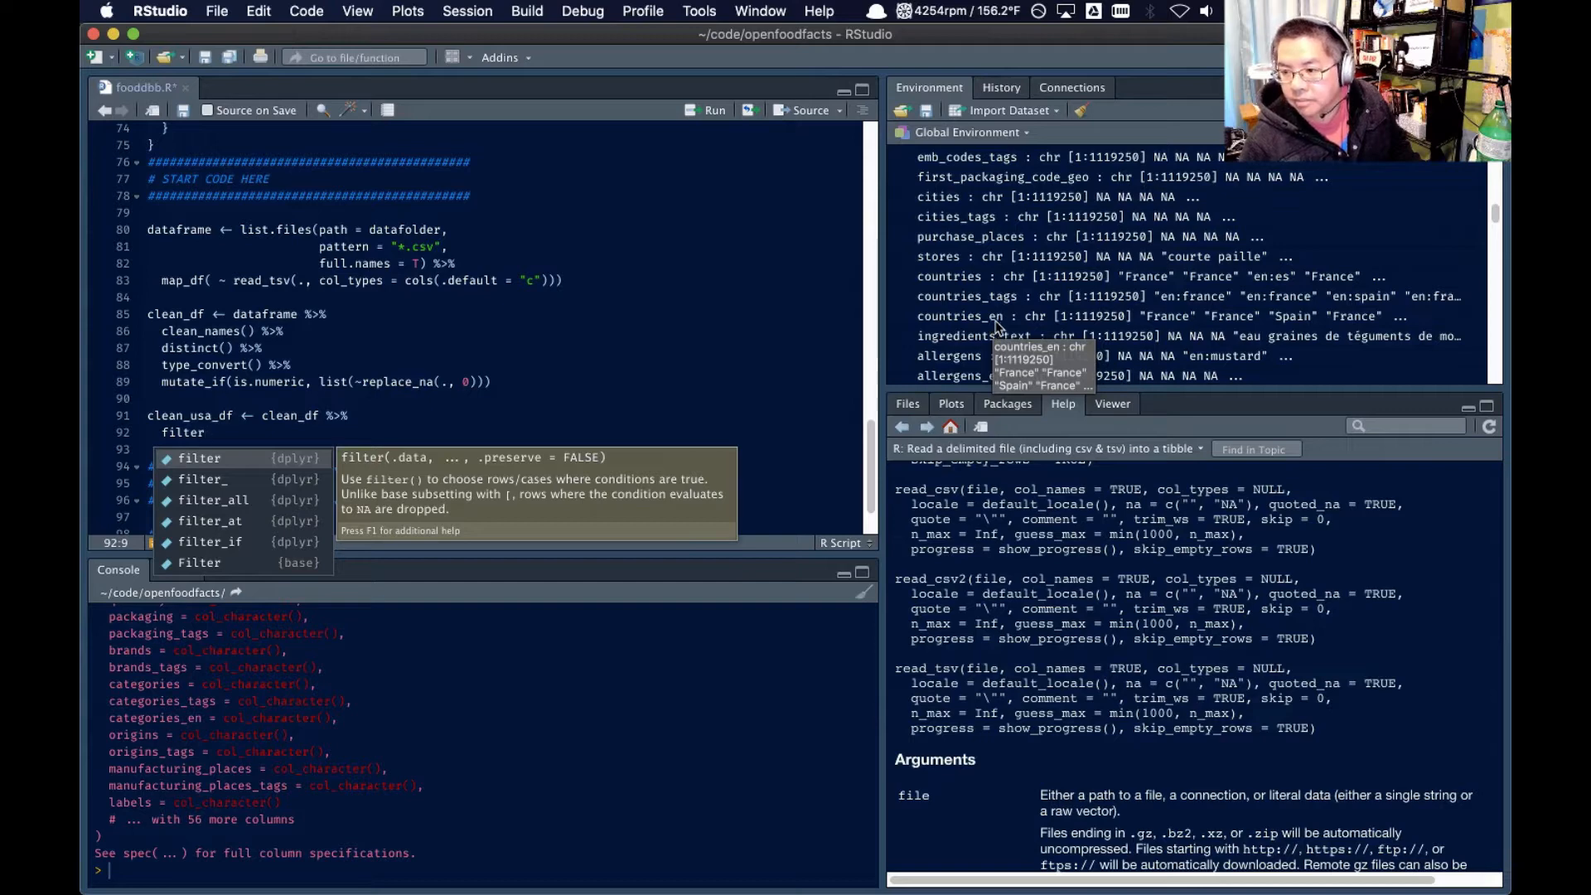
pyautogui.press('Escape')
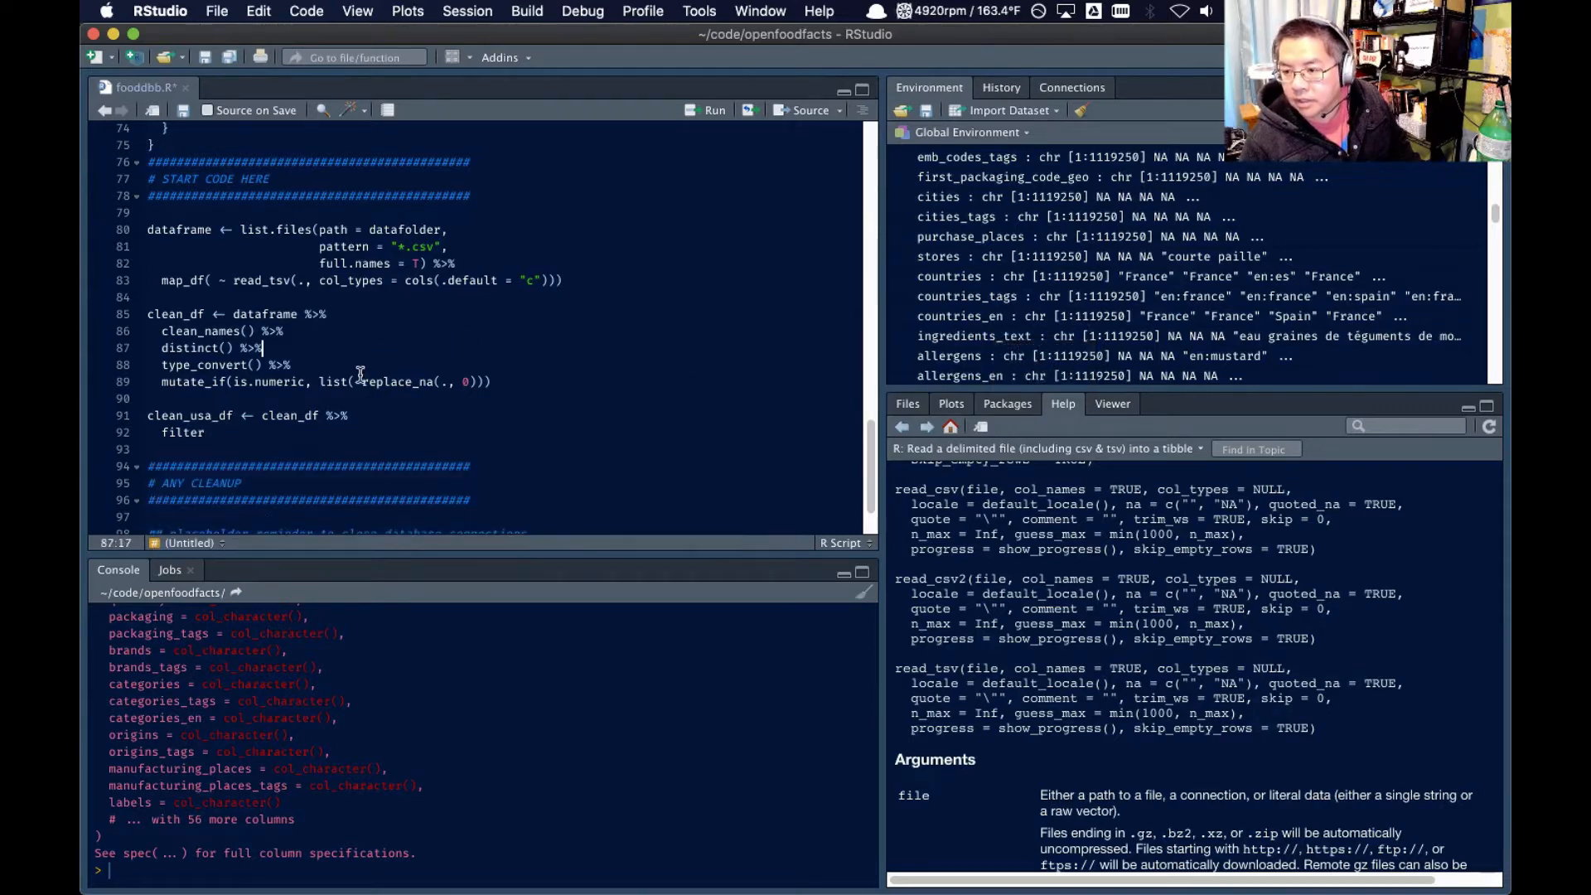
pyautogui.write('(')
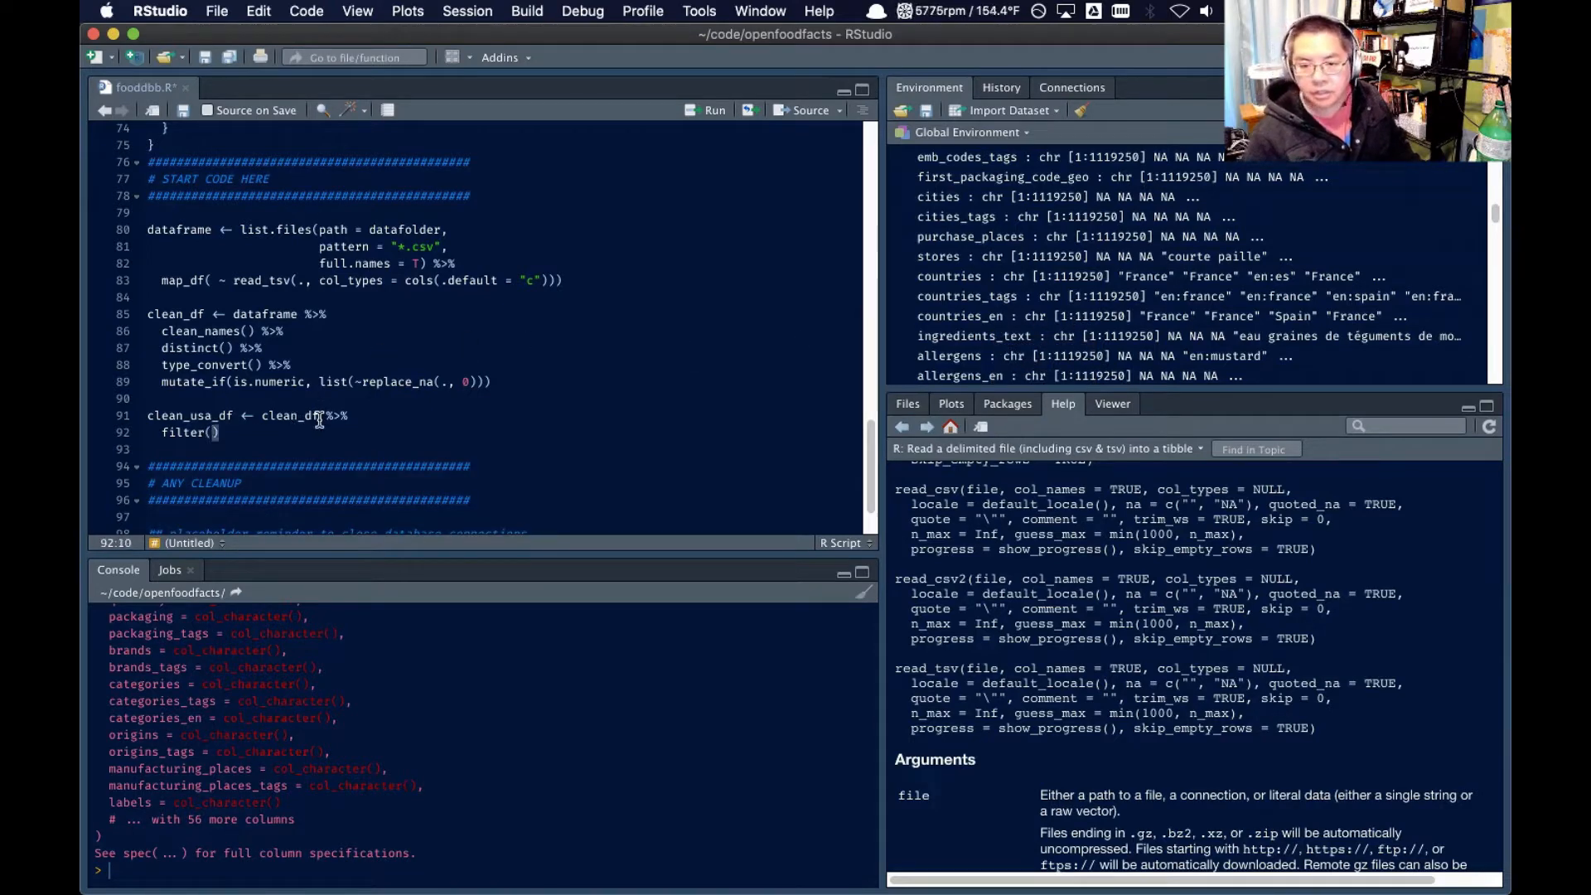
pyautogui.write('countries_en')
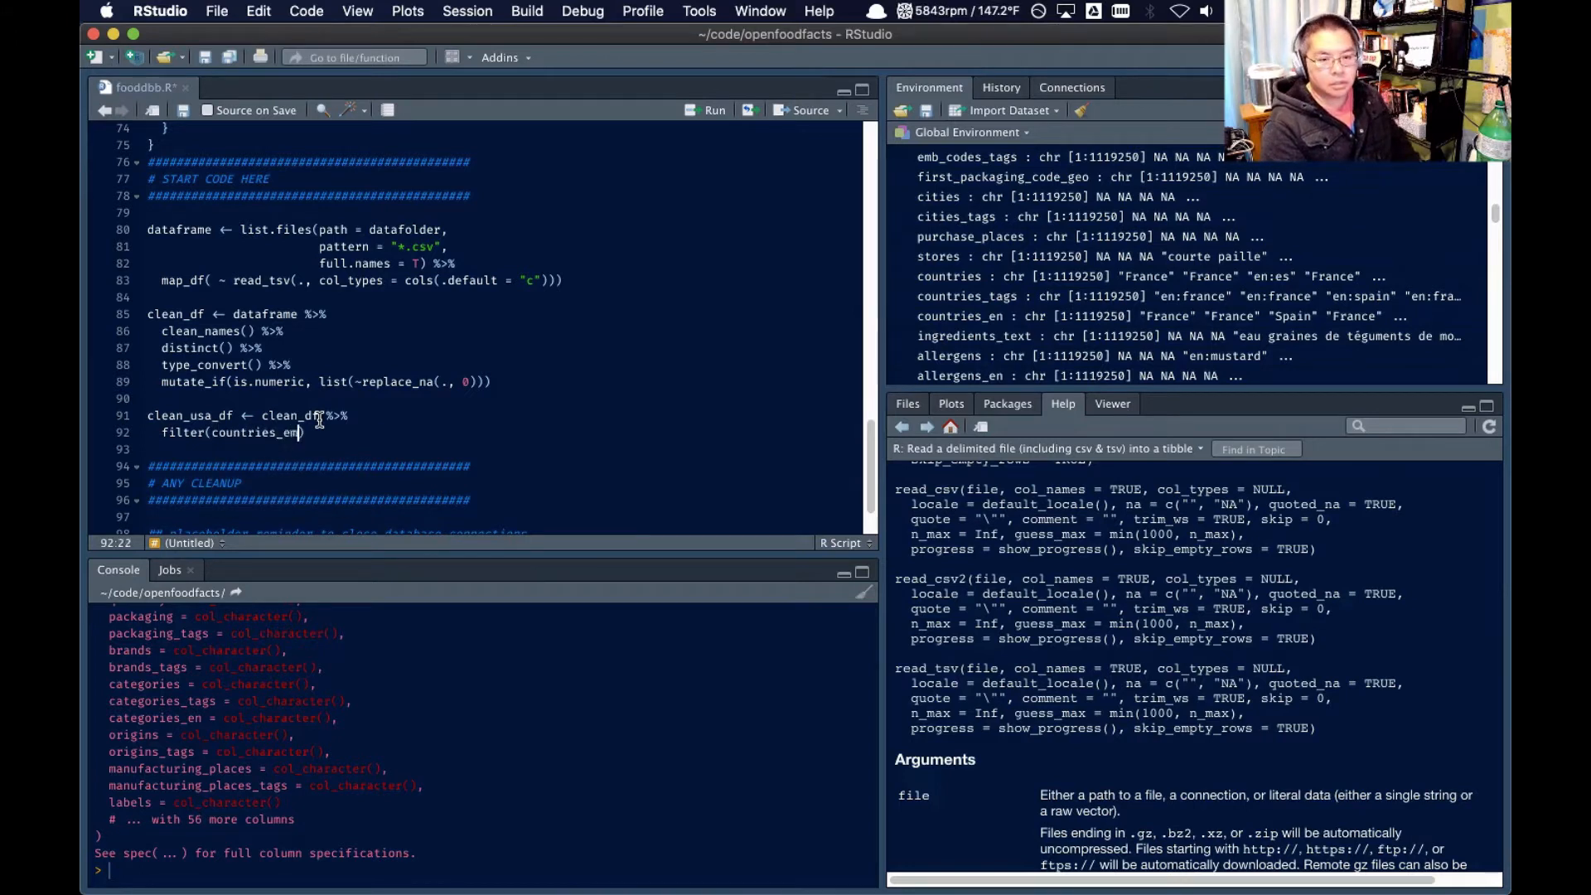
pyautogui.press('BackSpace')
pyautogui.press('BackSpace')
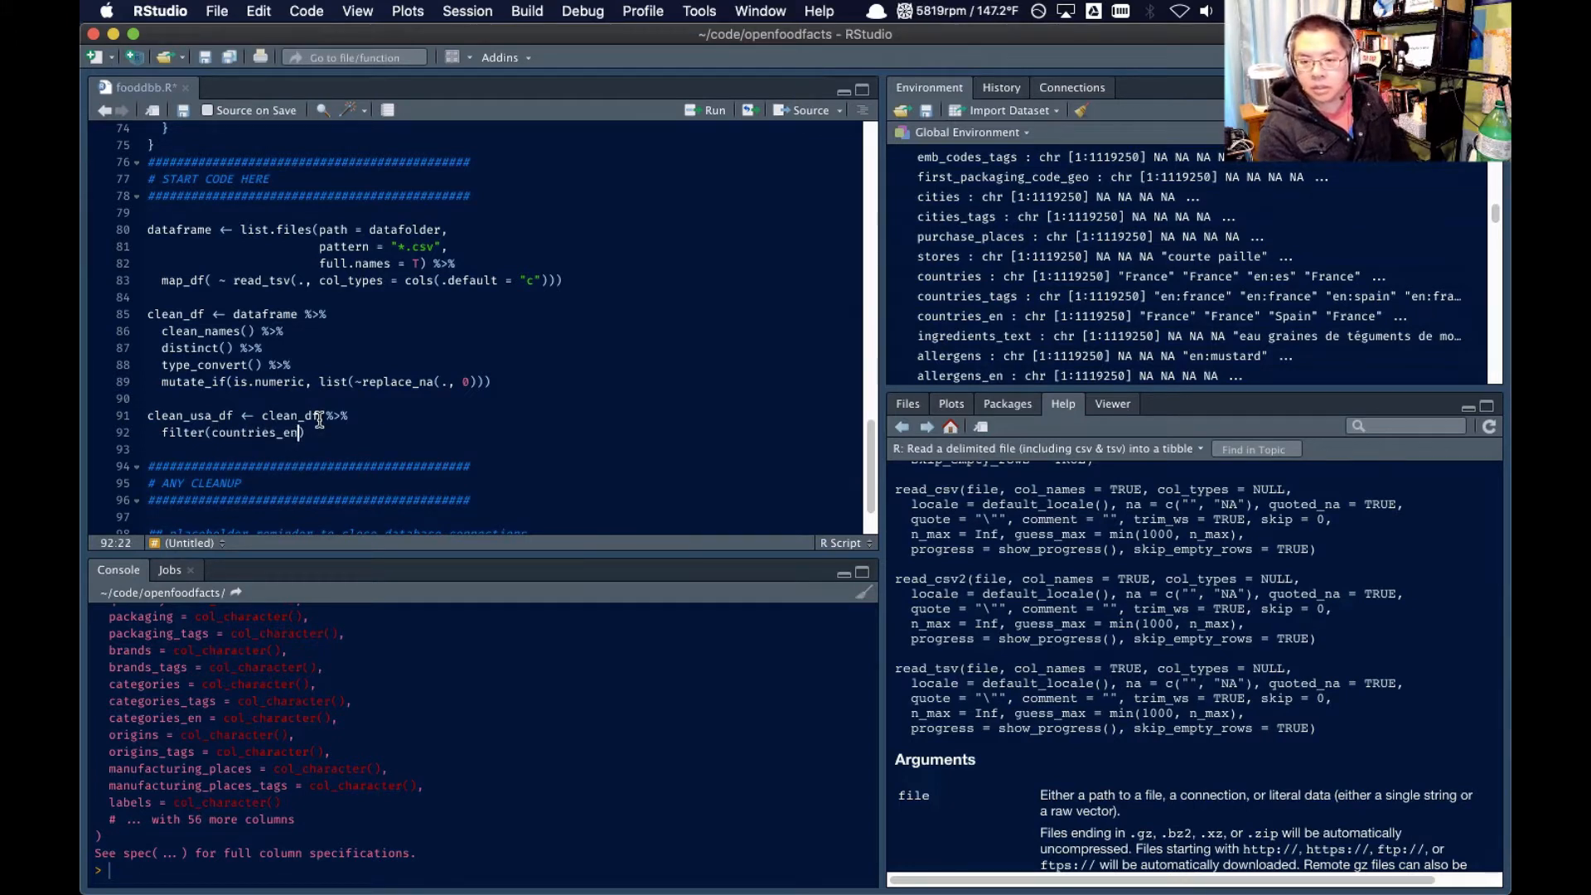
pyautogui.write('== "United ')
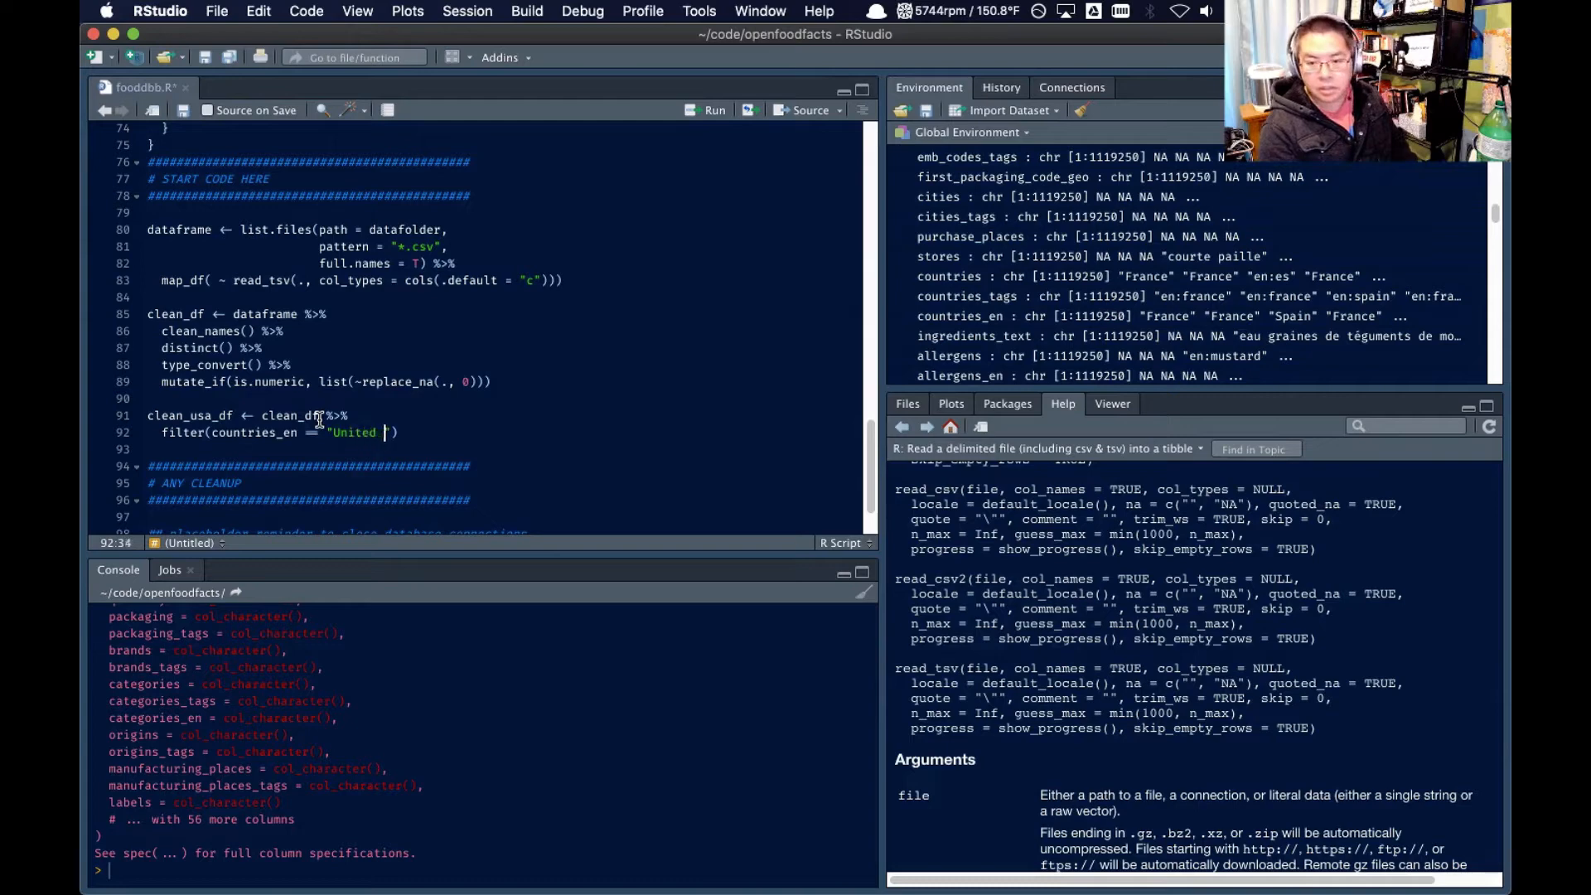
pyautogui.write('States")')
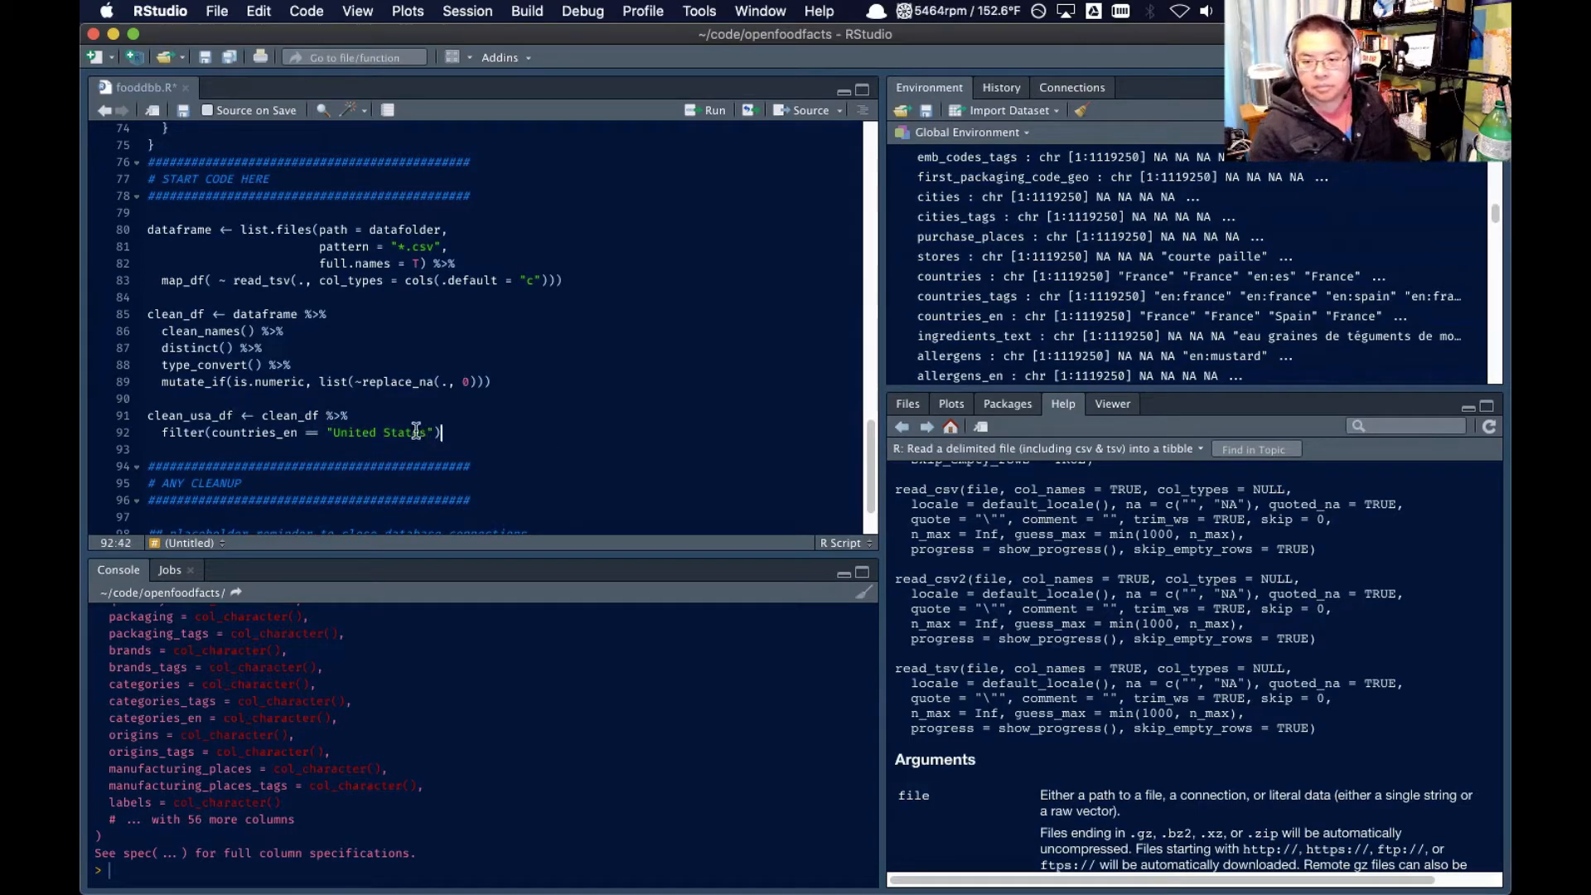
# Run the clean_usa_df block that filters clean_df to United States products
pyautogui.hotkey('shift', 'Up')
pyautogui.press('super+shift+Left')
pyautogui.press('super+Return')
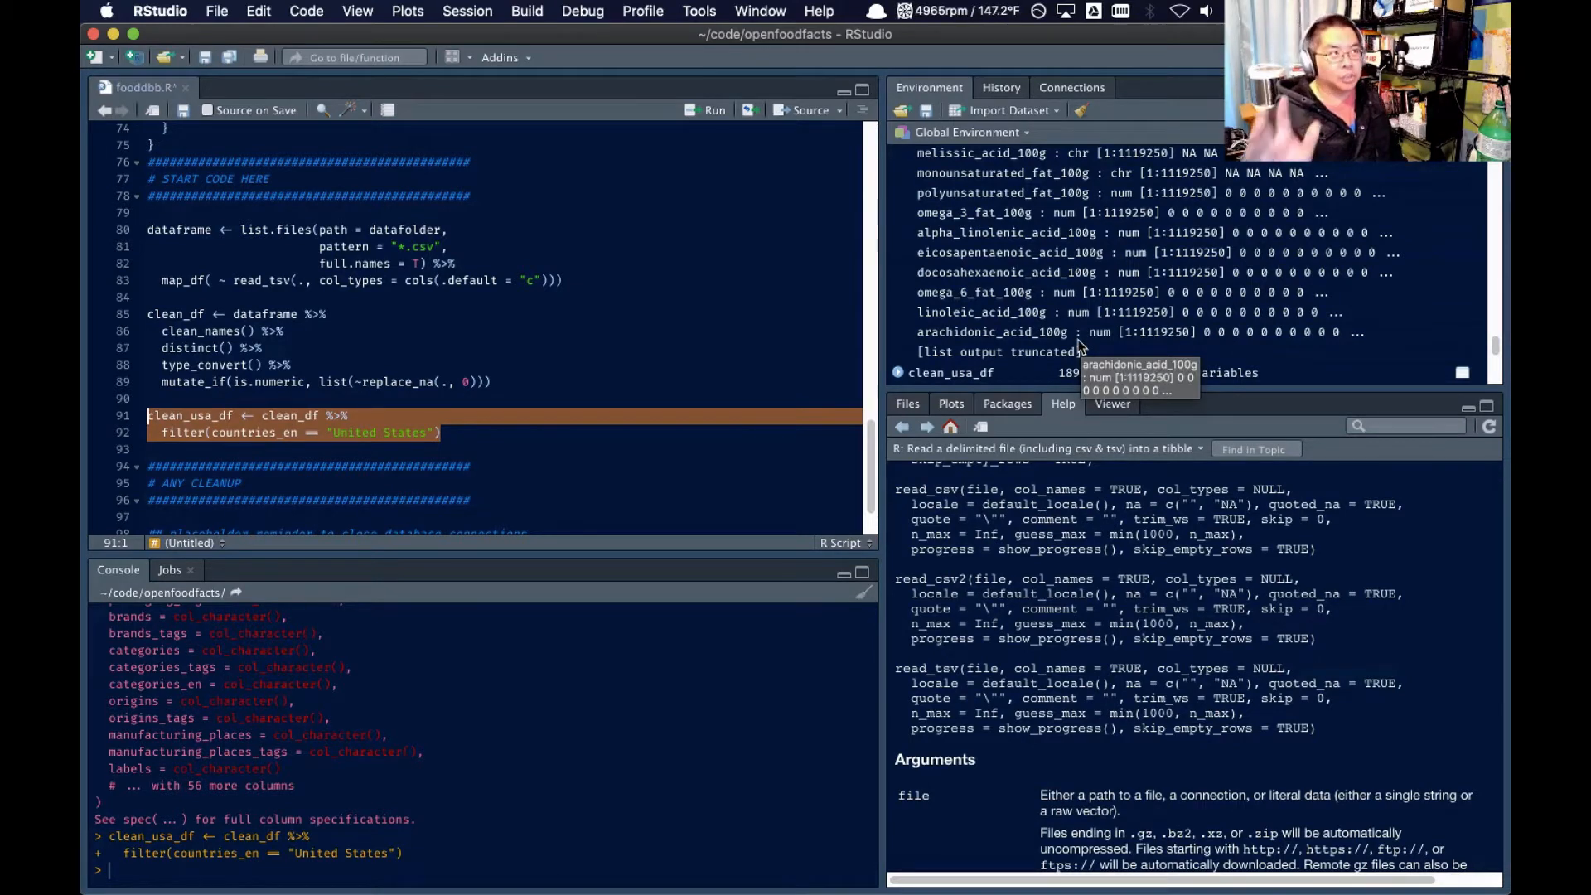
pyautogui.click(475, 298)
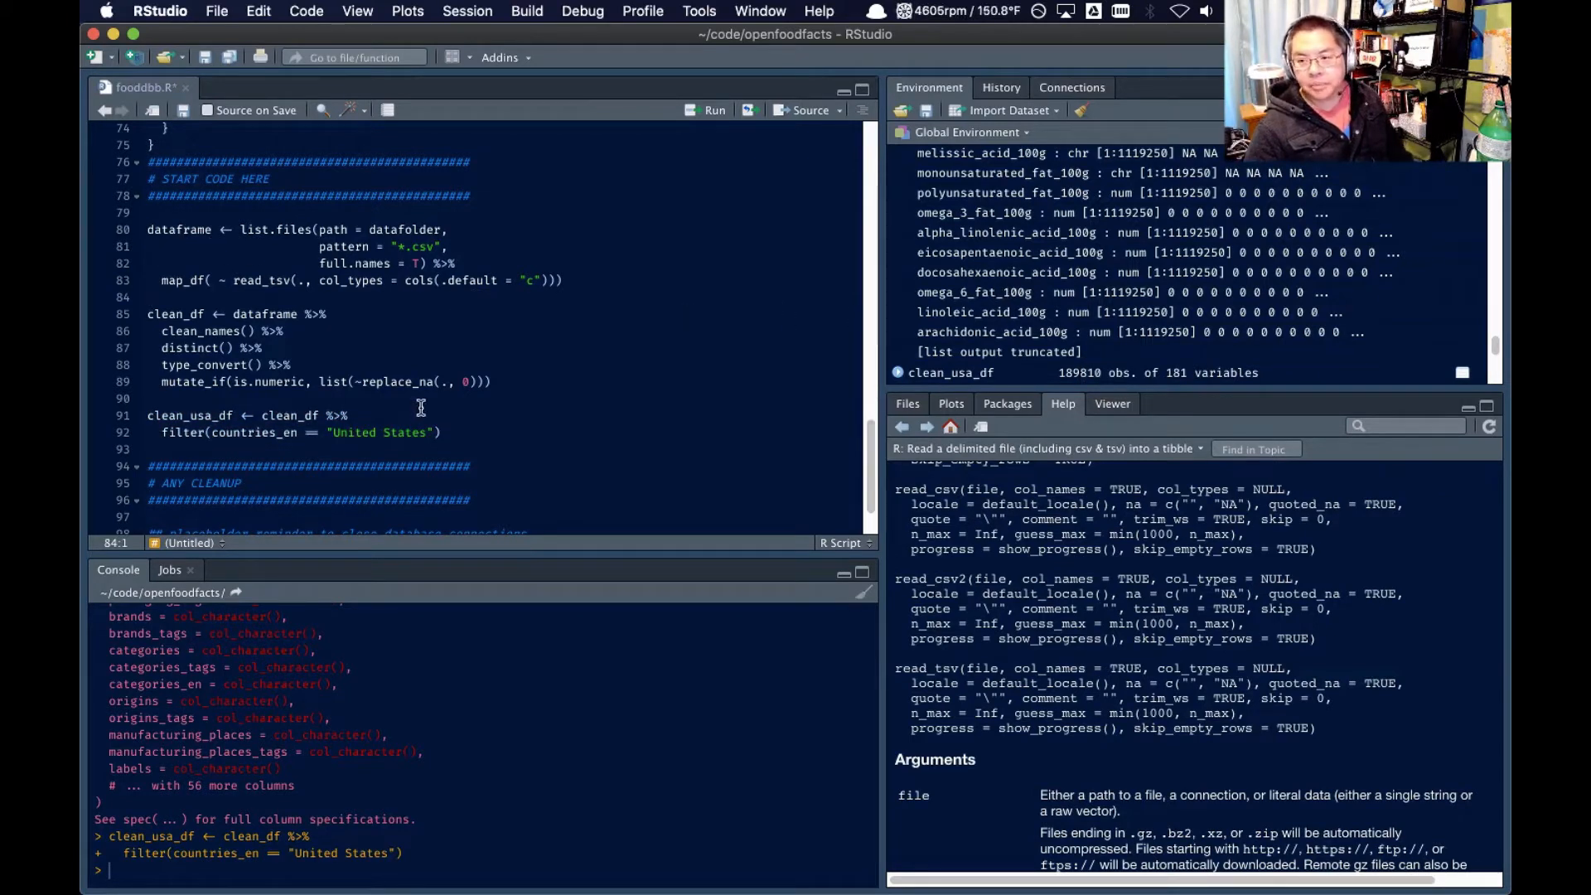
pyautogui.click(481, 432)
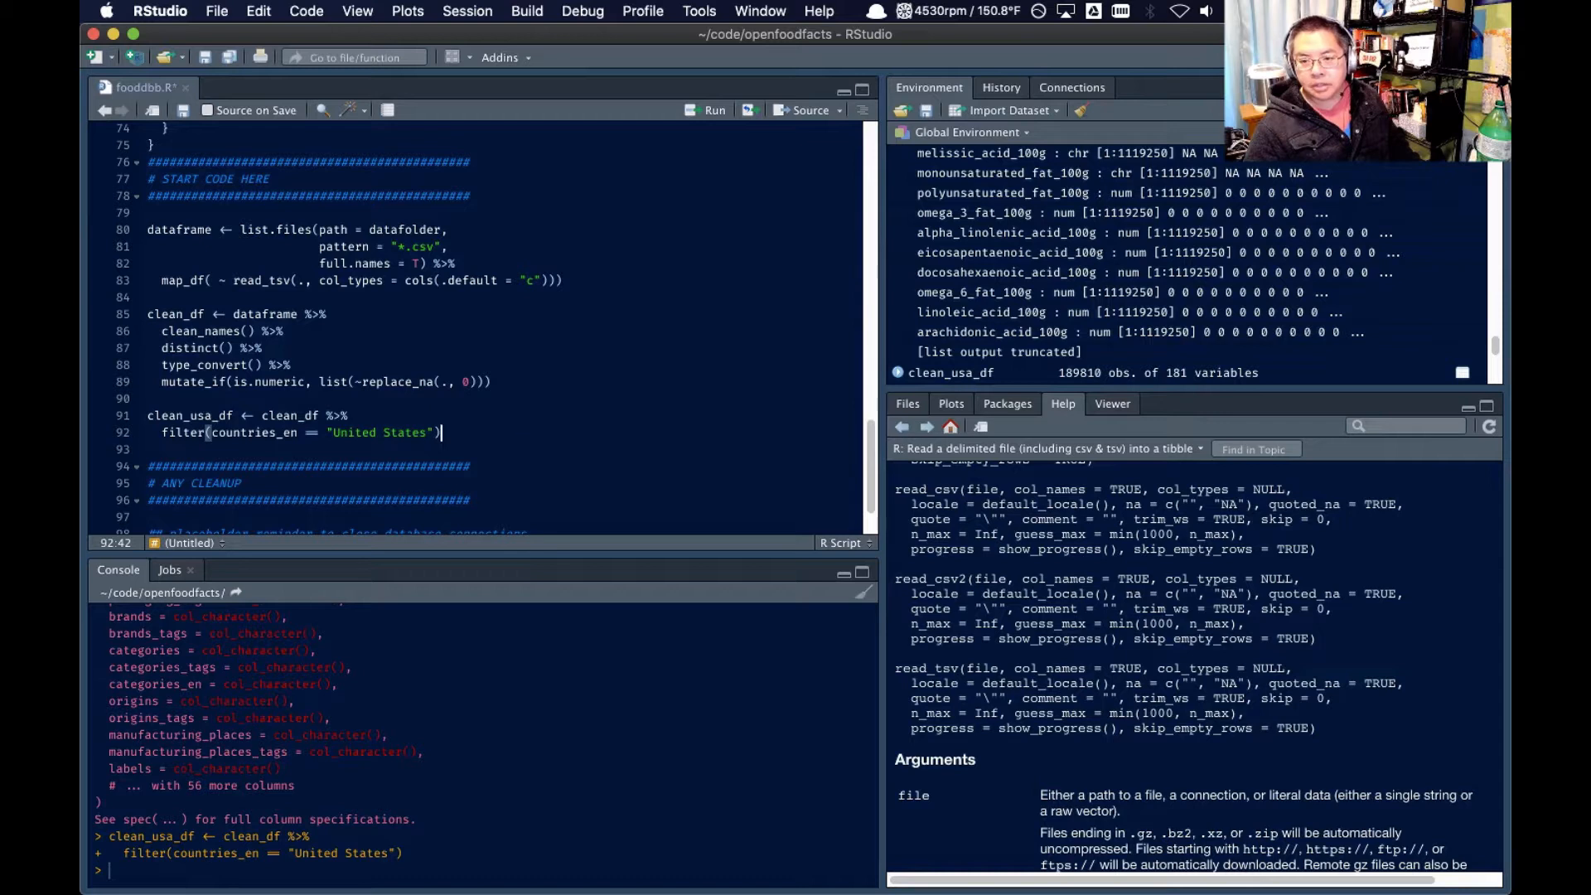
pyautogui.press('super+Tab')
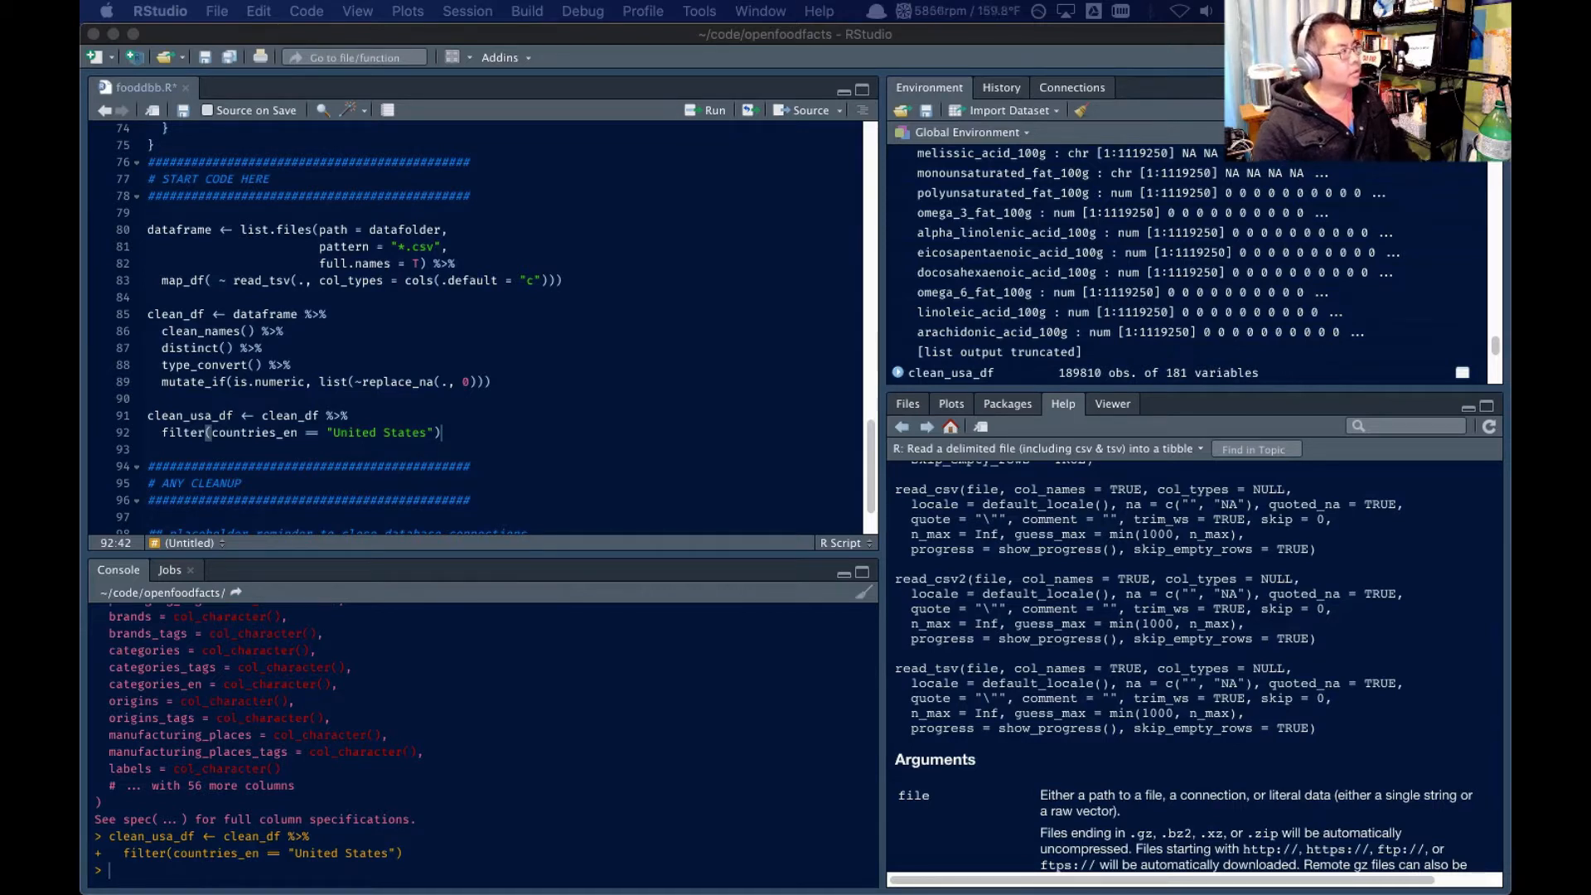
pyautogui.click(521, 382)
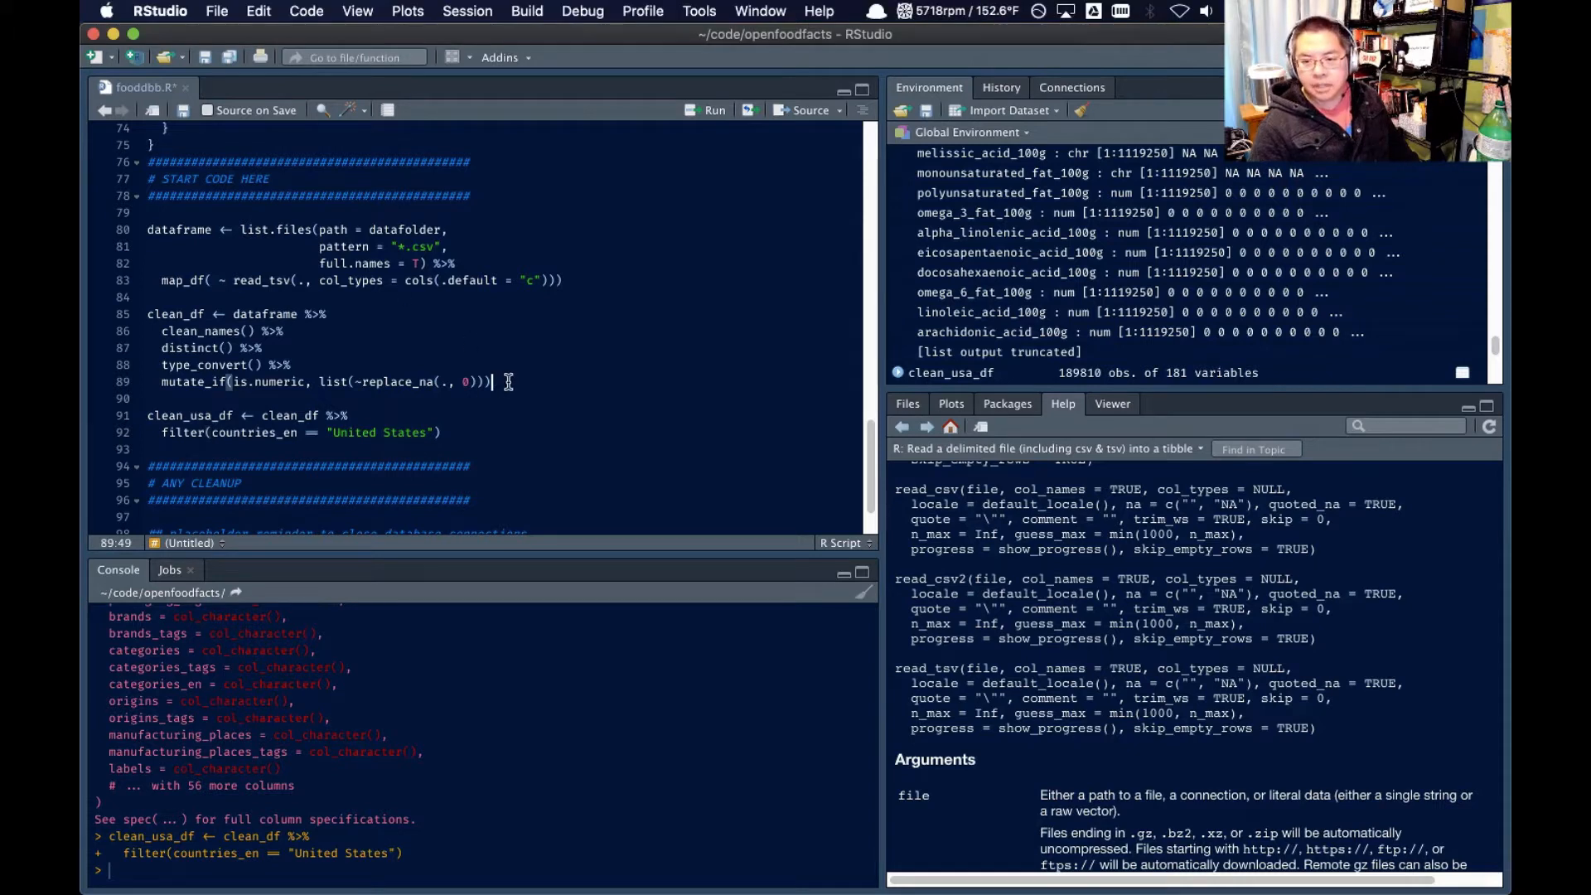
# Below the clean_usa_df block, add the lines rm(dataframe) and rm(clean_df) on lines 94 and 95
pyautogui.click(479, 431)
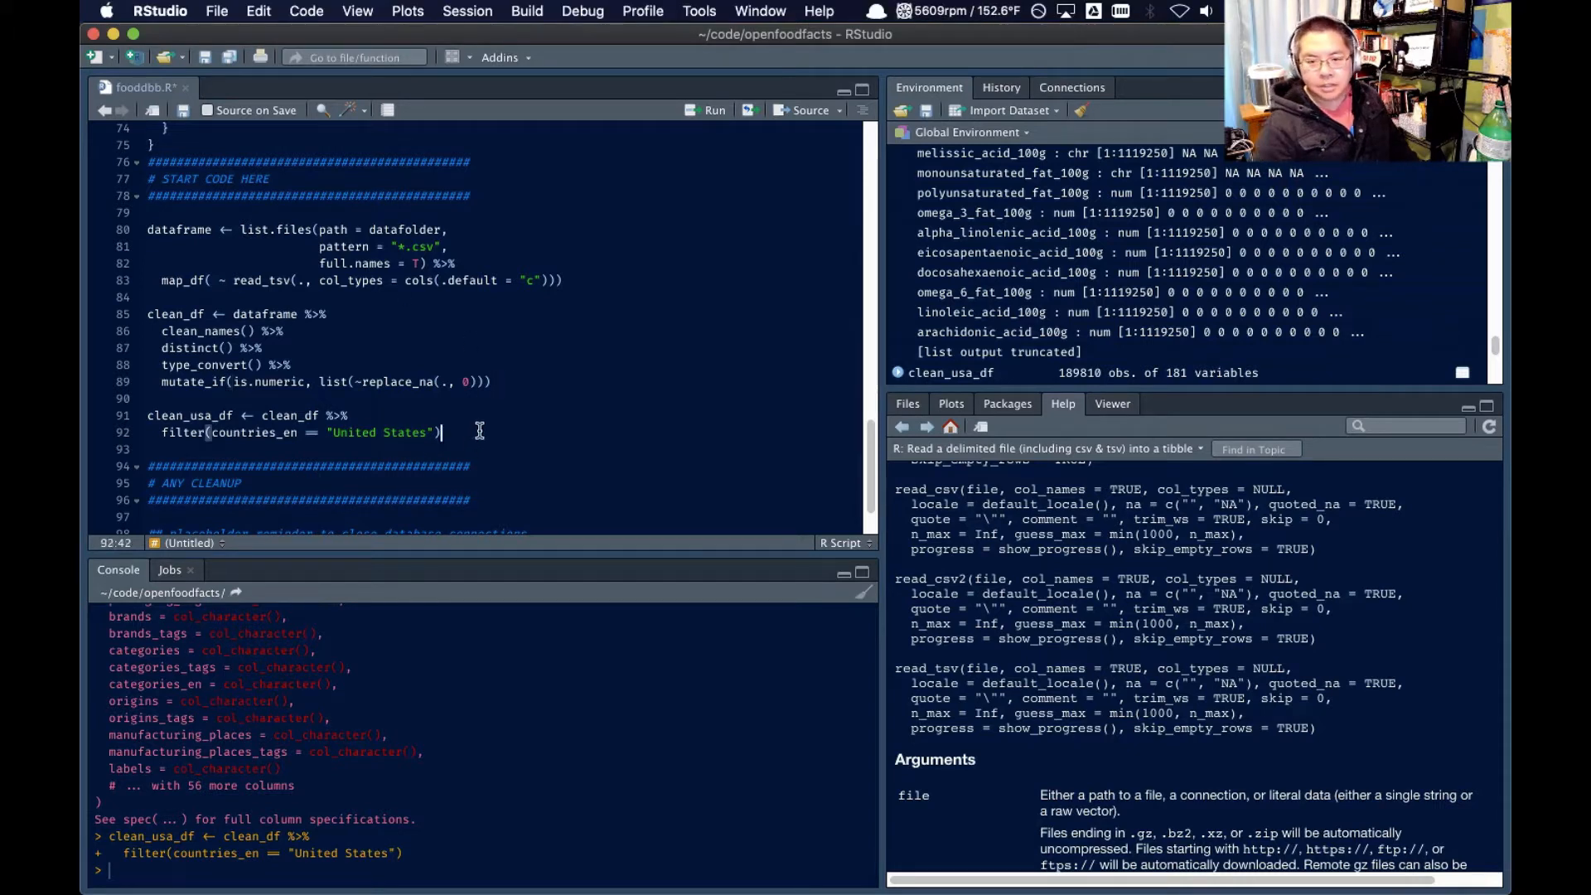
pyautogui.press('Return')
pyautogui.press('Return')
pyautogui.write('r')
pyautogui.write('m(datafra')
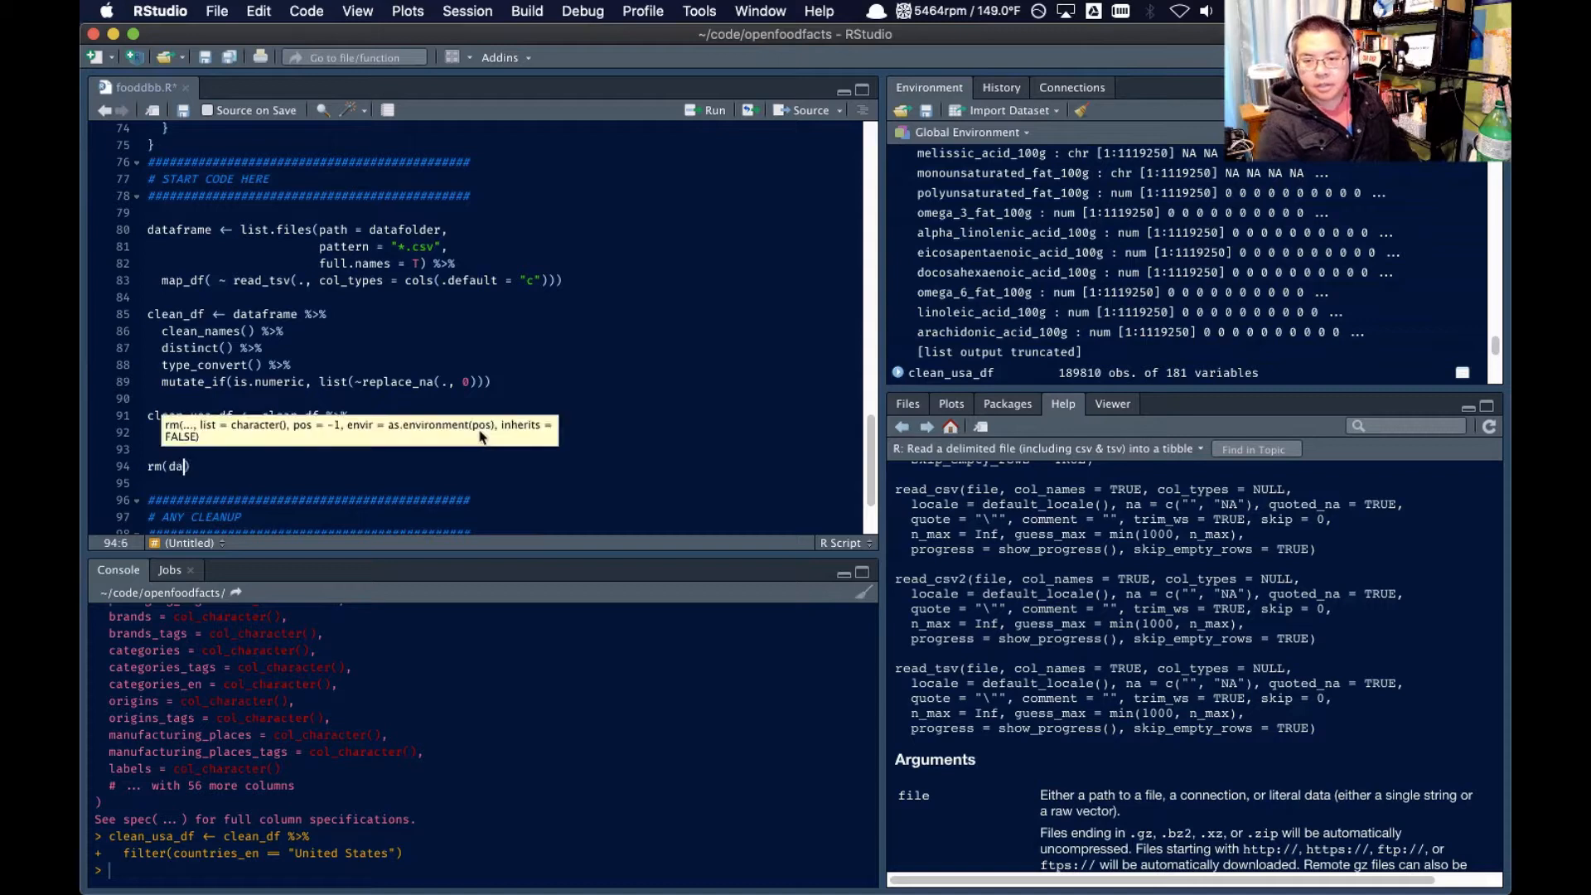
pyautogui.write('me)')
pyautogui.press('Return')
pyautogui.write('r')
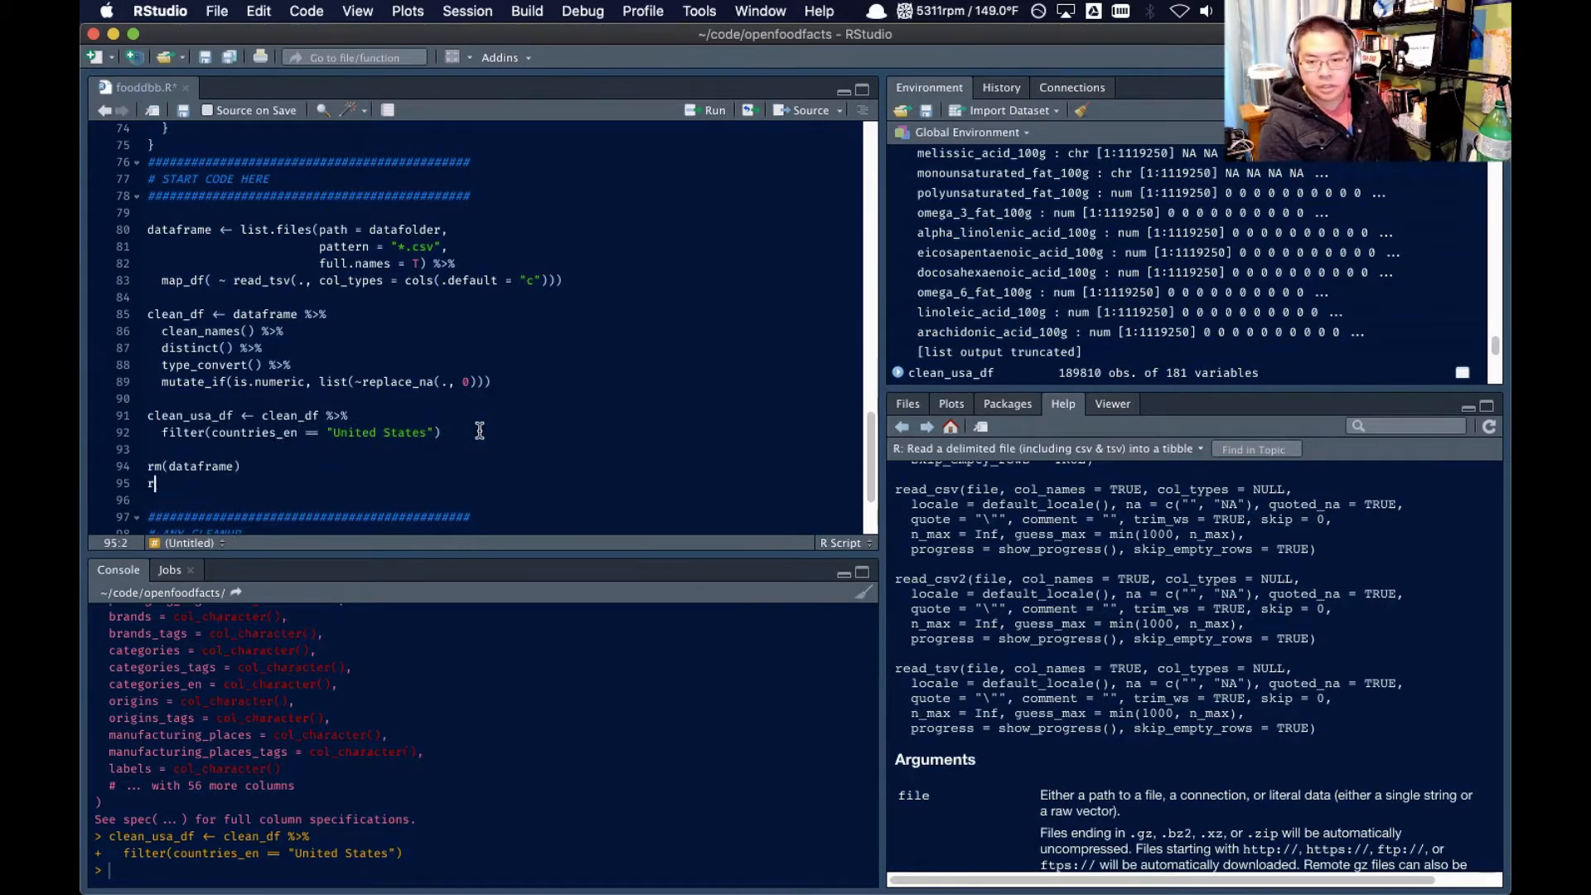
pyautogui.write('m(clean_df')
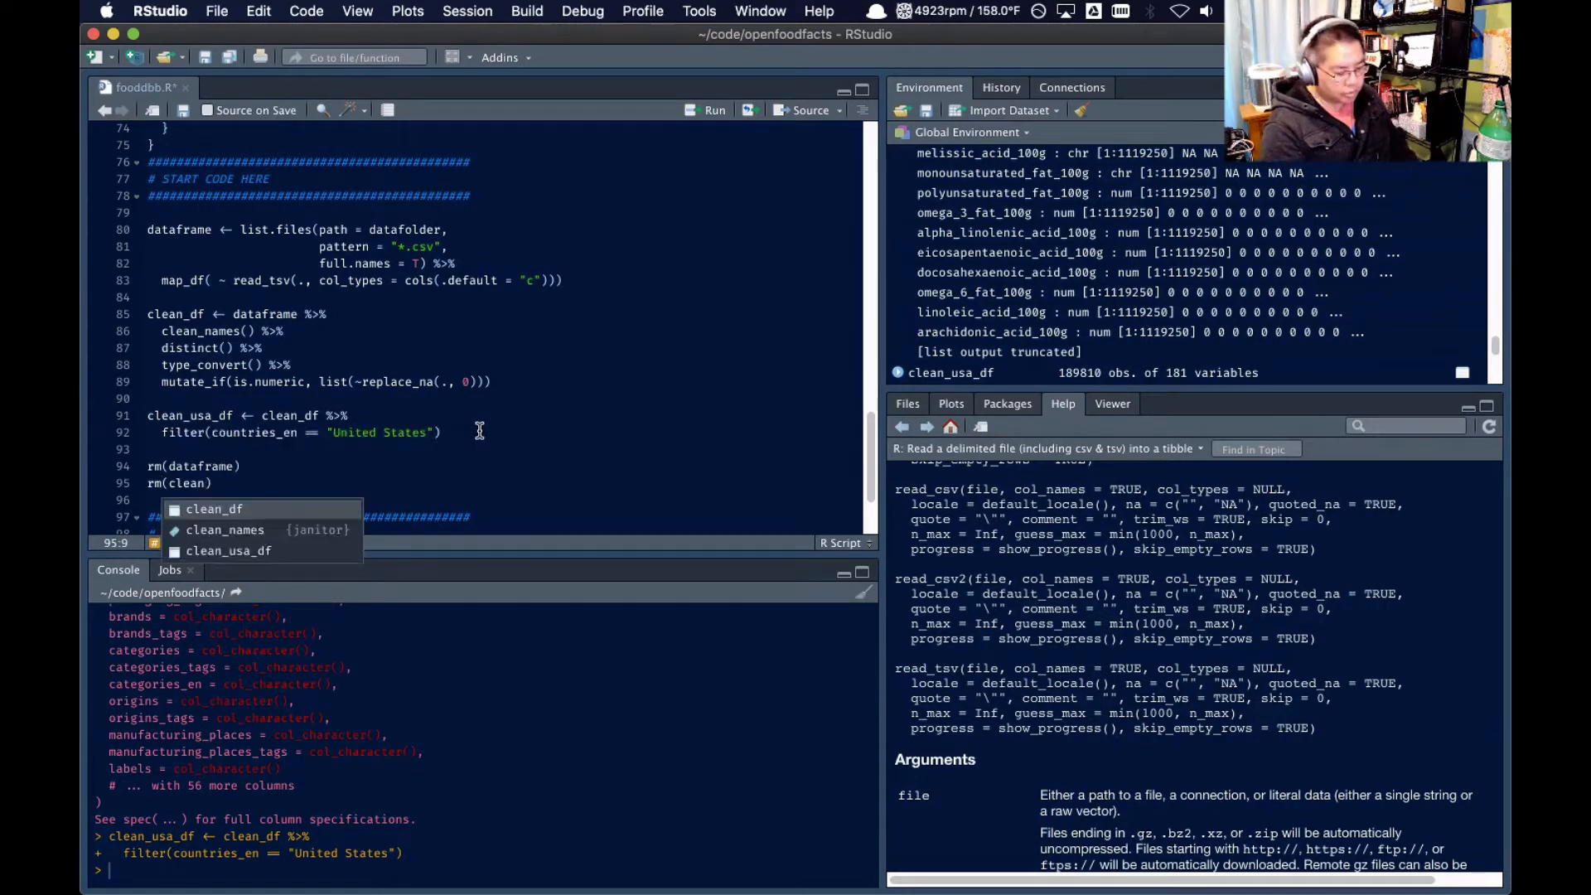
# Run both rm() lines to remove dataframe and clean_df from the environment
pyautogui.moveTo(236, 483); pyautogui.dragTo(142, 463)
pyautogui.click(713, 112)
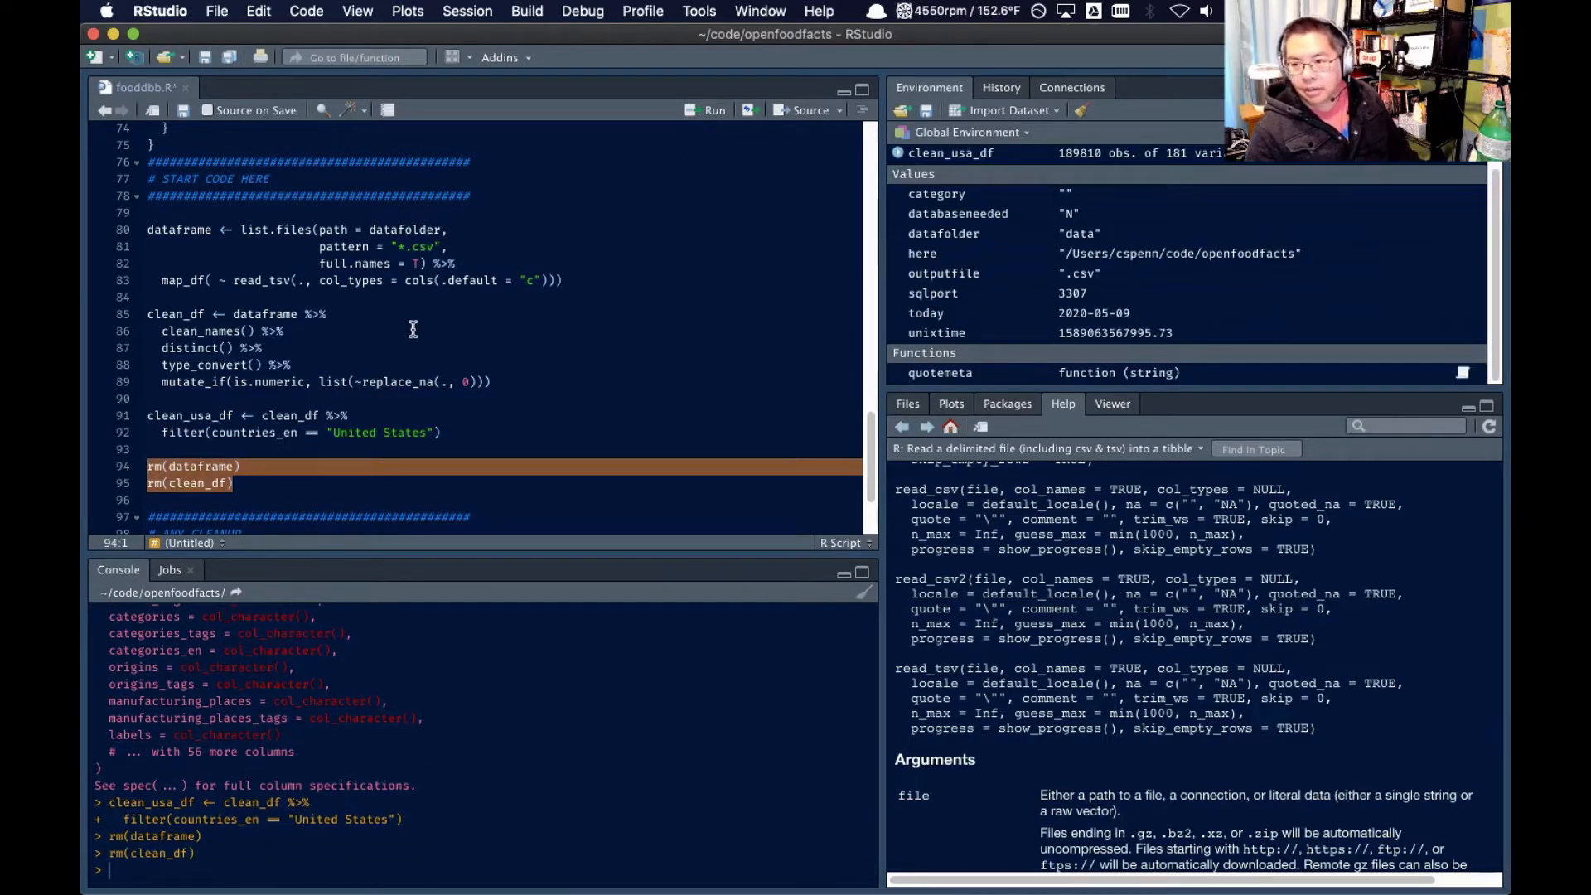
pyautogui.click(278, 480)
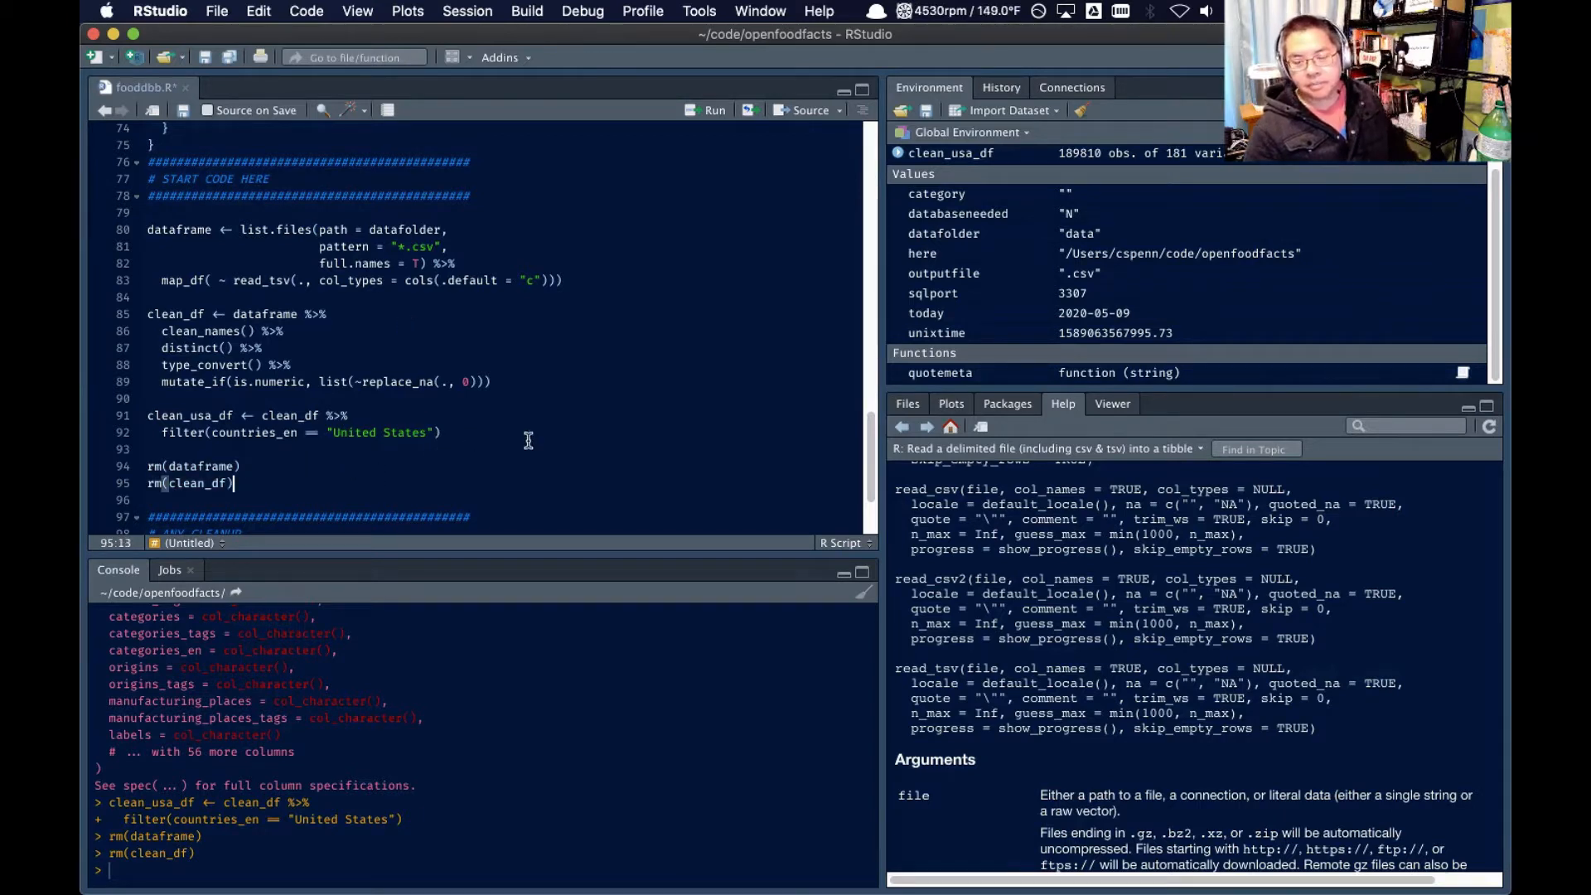
# Add names(clean_usa_df) on line 97 and run it to list the column names in the console
pyautogui.doubleClick(192, 417)
pyautogui.press('super+c')
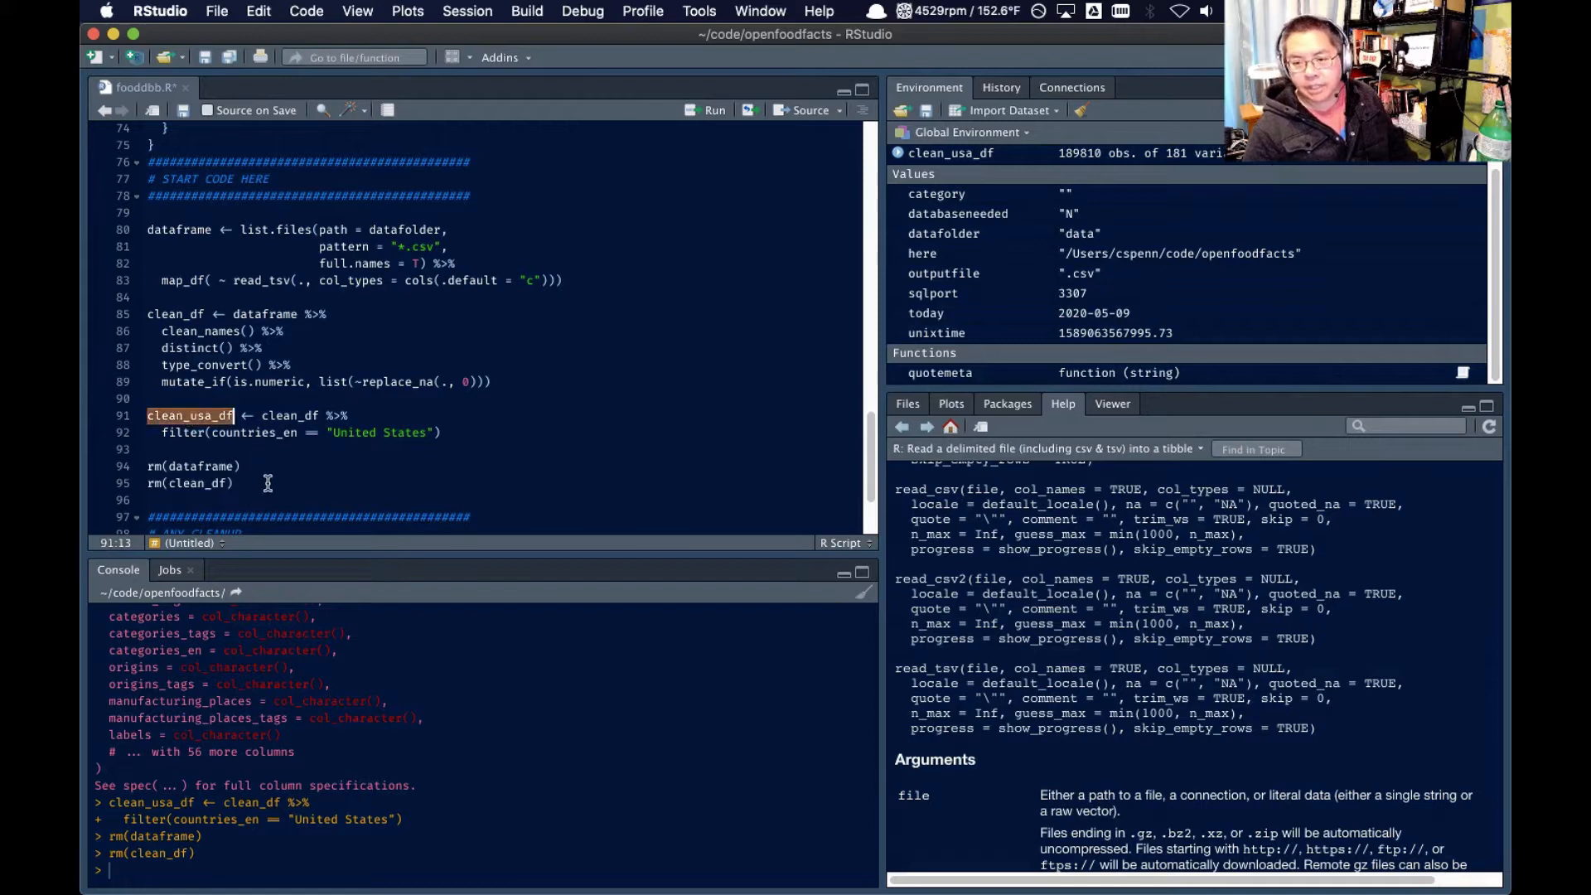
pyautogui.click(270, 485)
pyautogui.press('Return')
pyautogui.press('Return')
pyautogui.press('super+v')
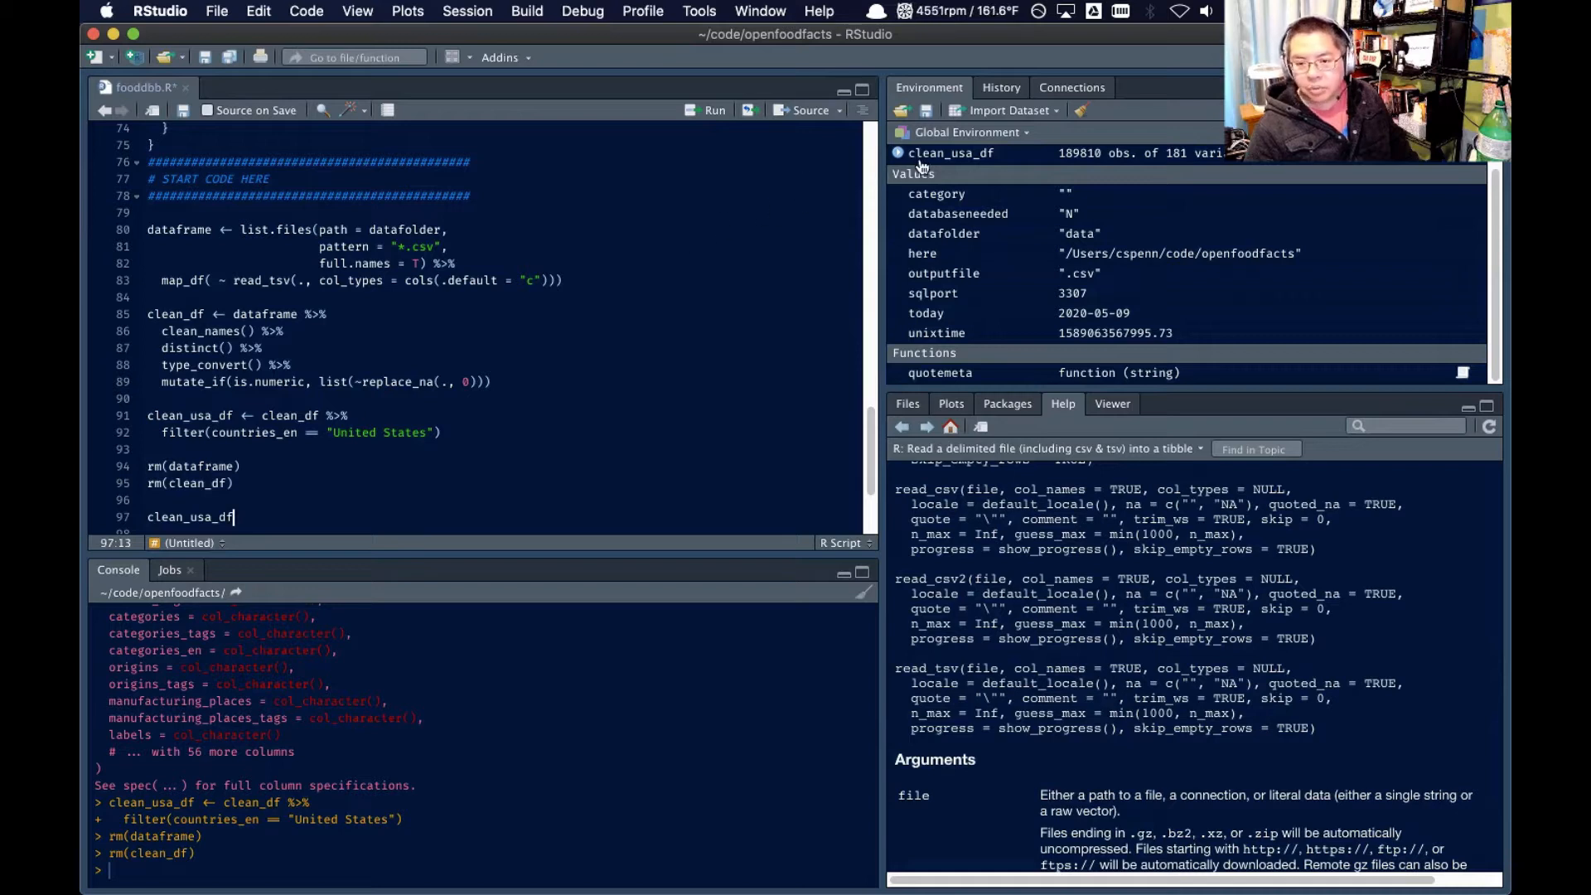
pyautogui.click(155, 514)
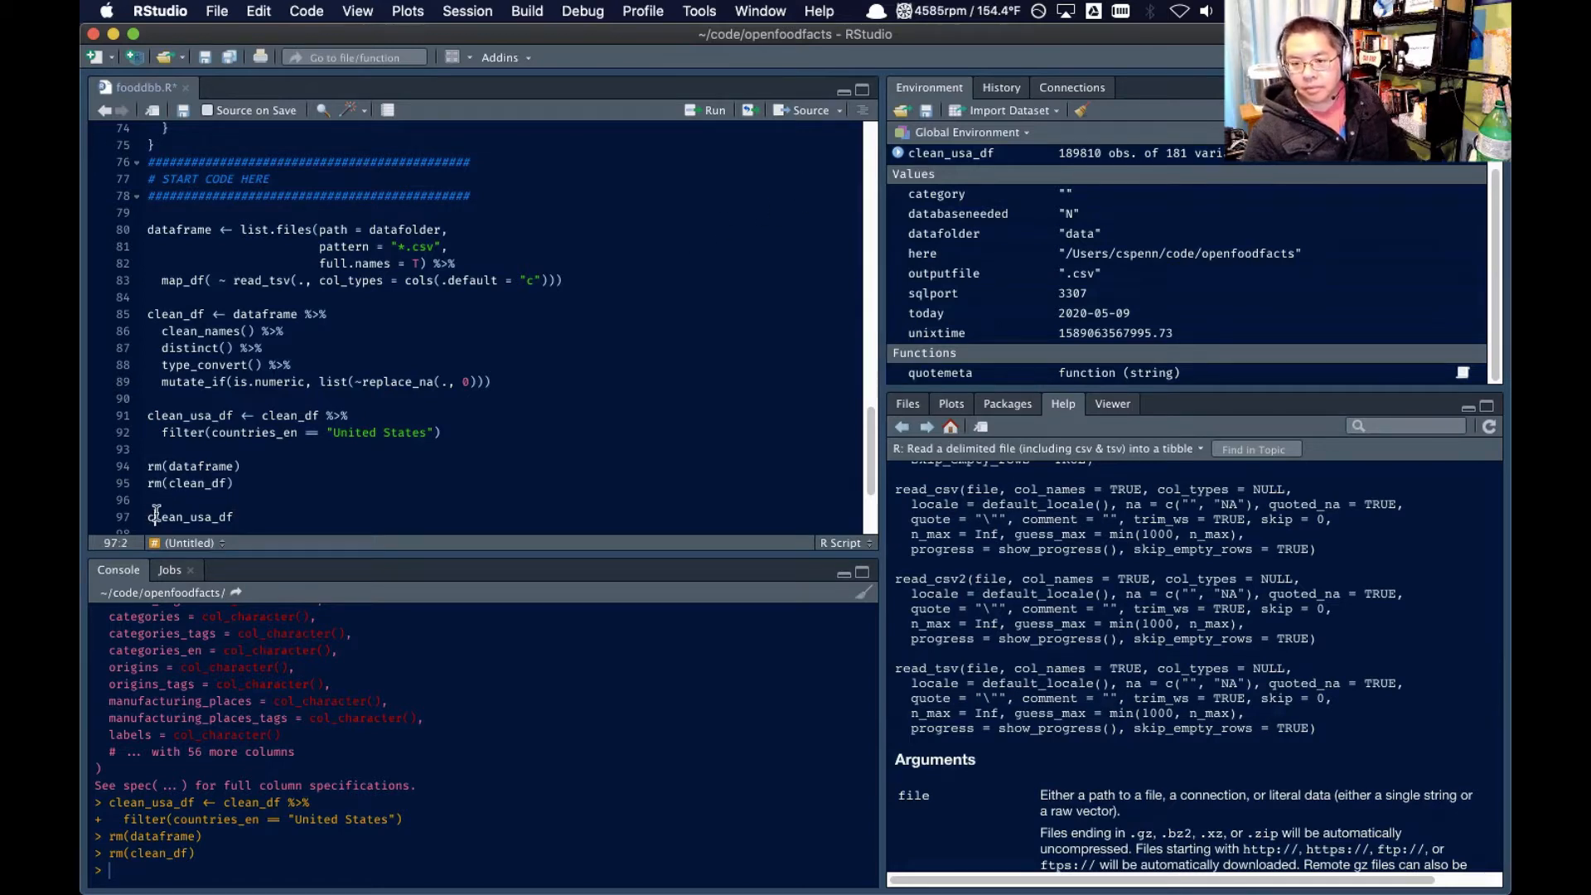
pyautogui.write('names(')
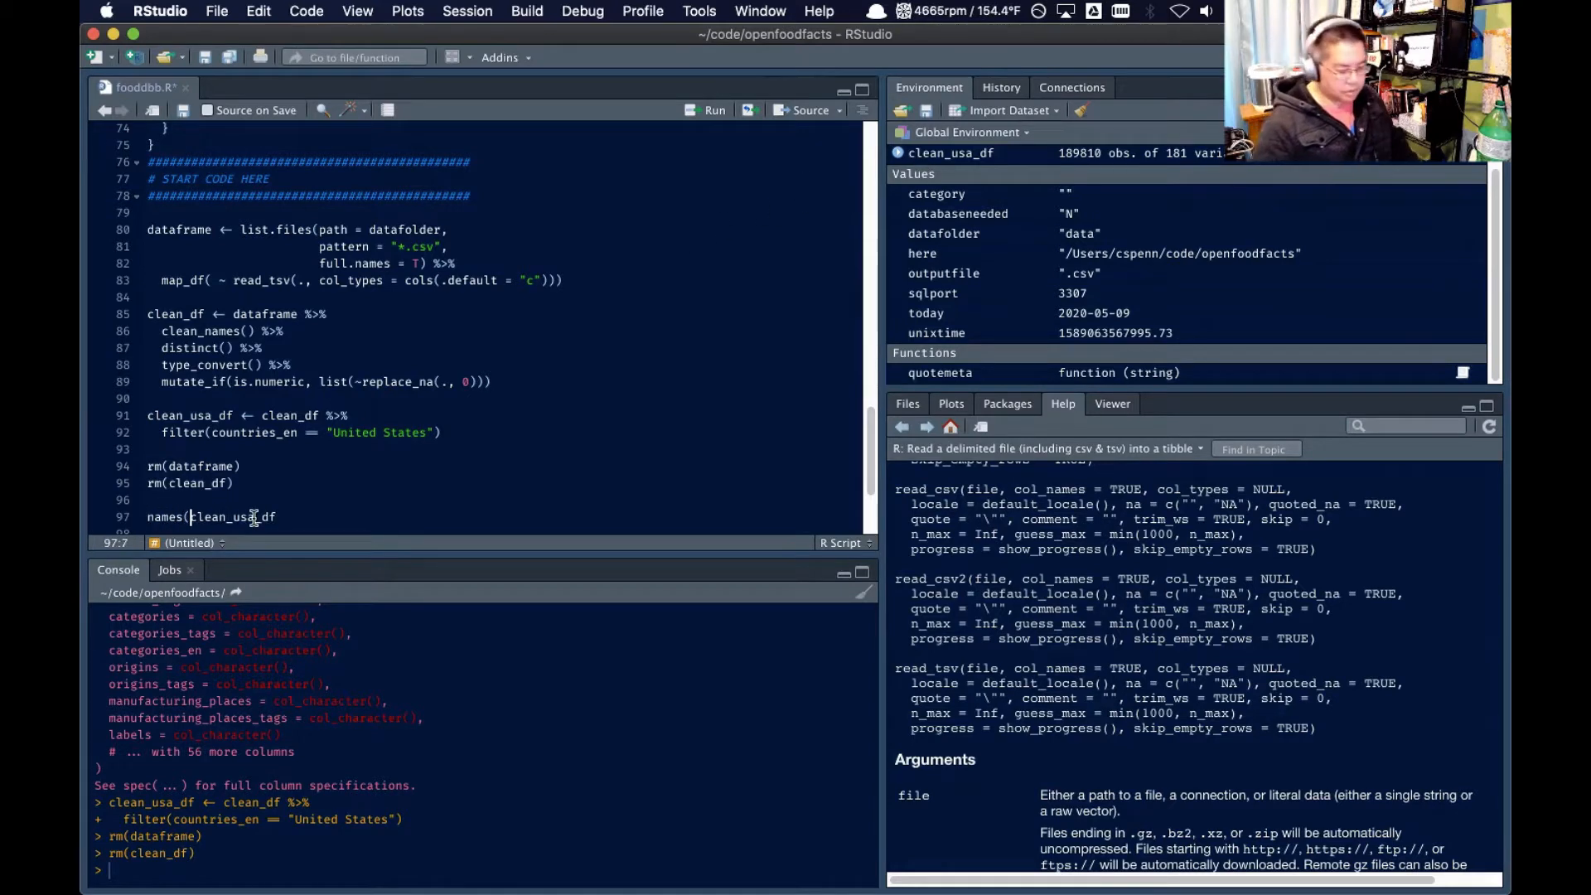
pyautogui.click(294, 514)
pyautogui.write(')')
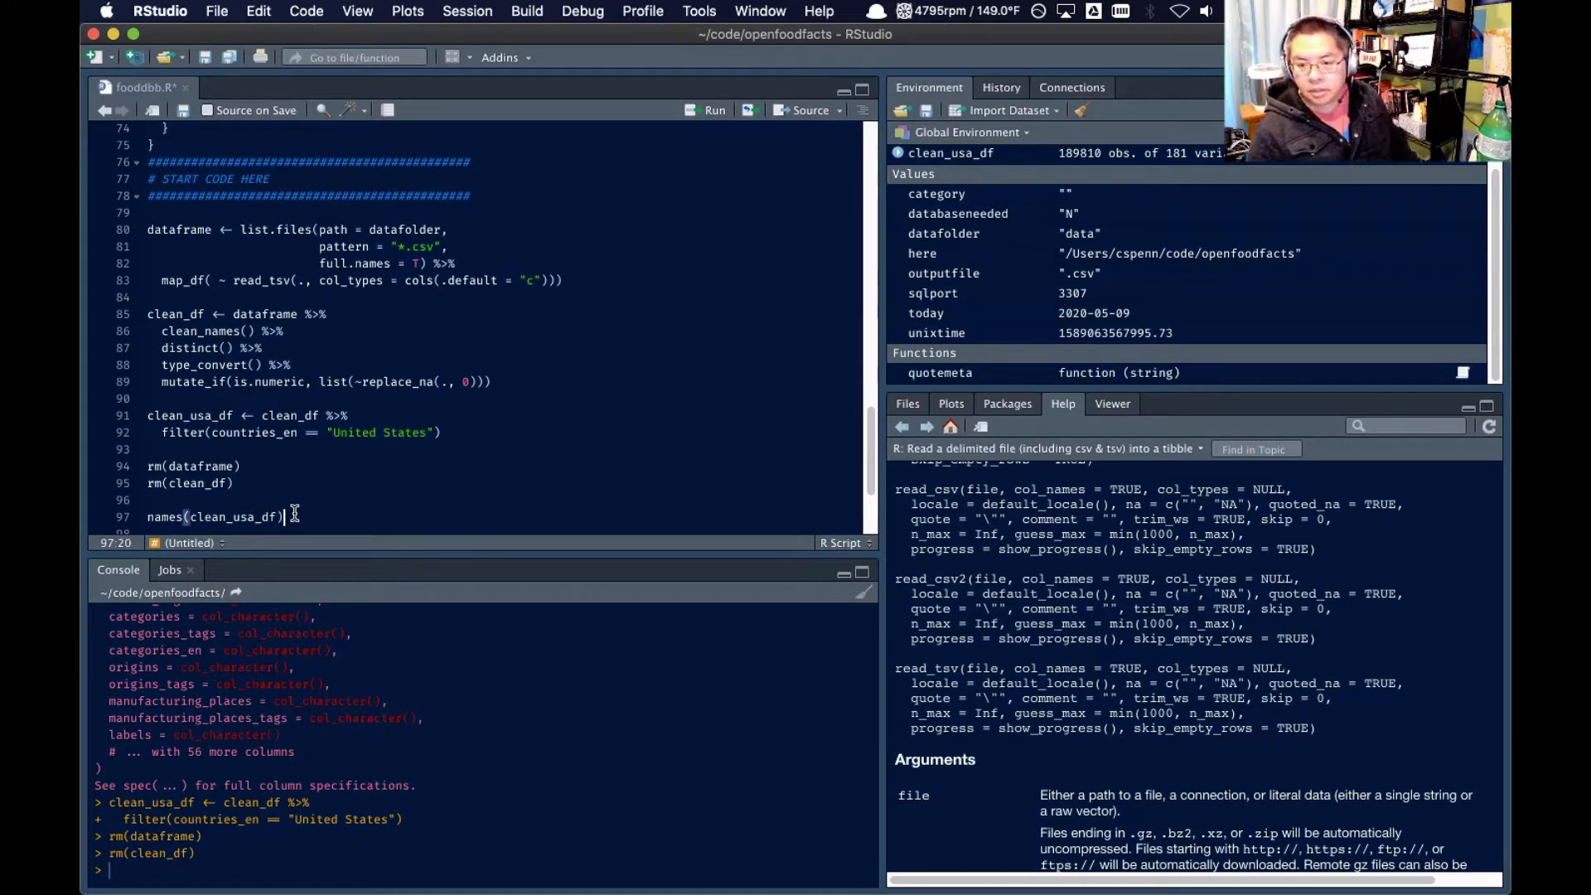
pyautogui.press('super+Return')
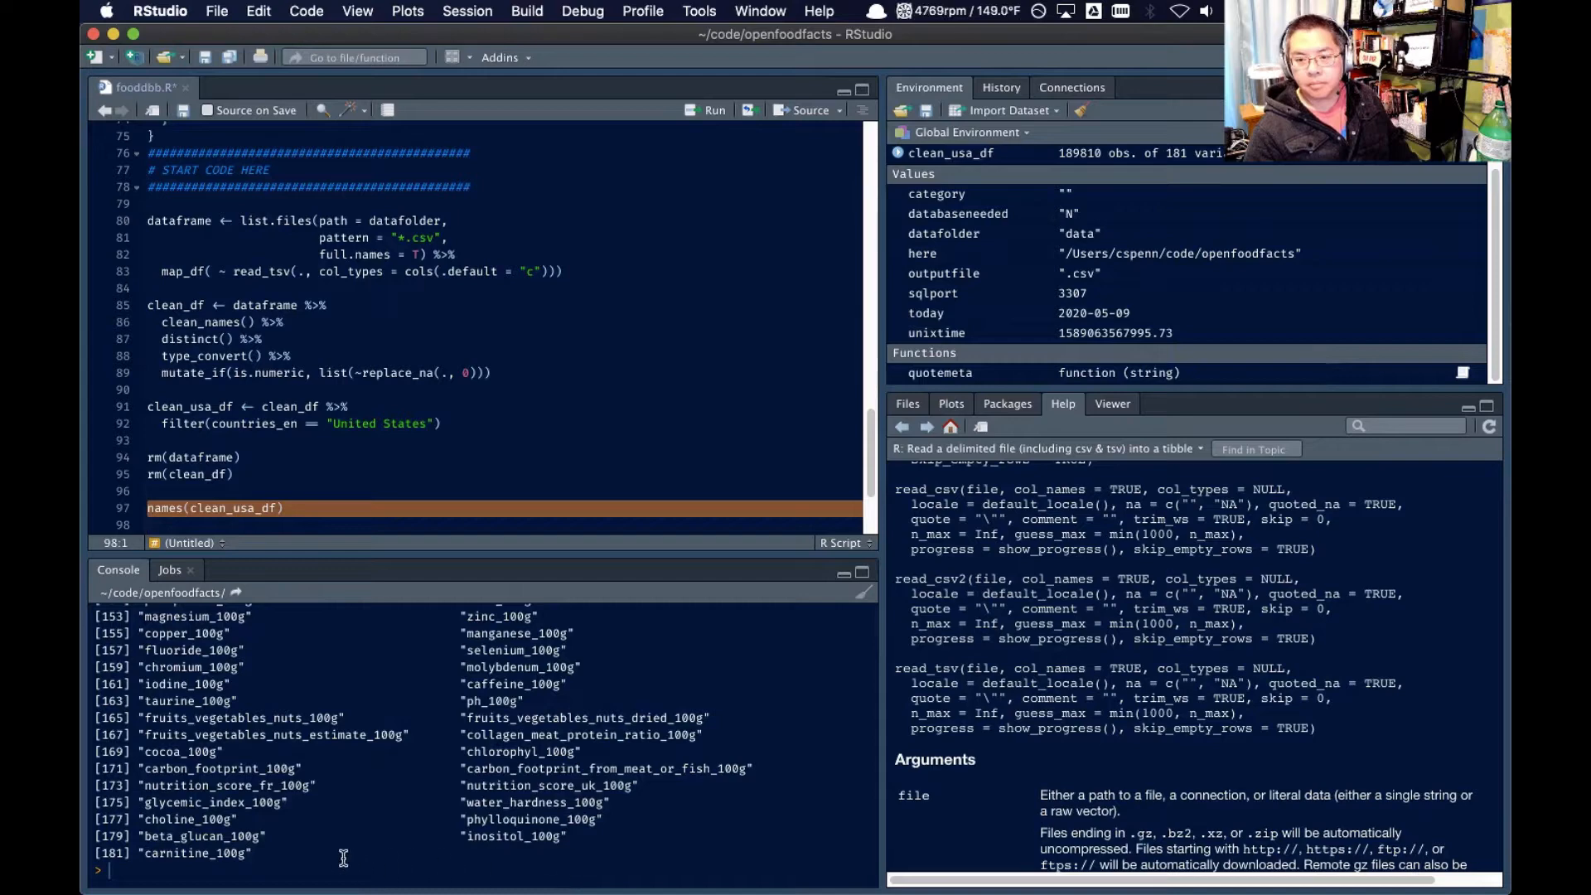
# Copy the full column-name output from the console into a new text document in BBEdit
pyautogui.moveTo(330, 854); pyautogui.dragTo(98, 737)
pyautogui.press('super+Tab')
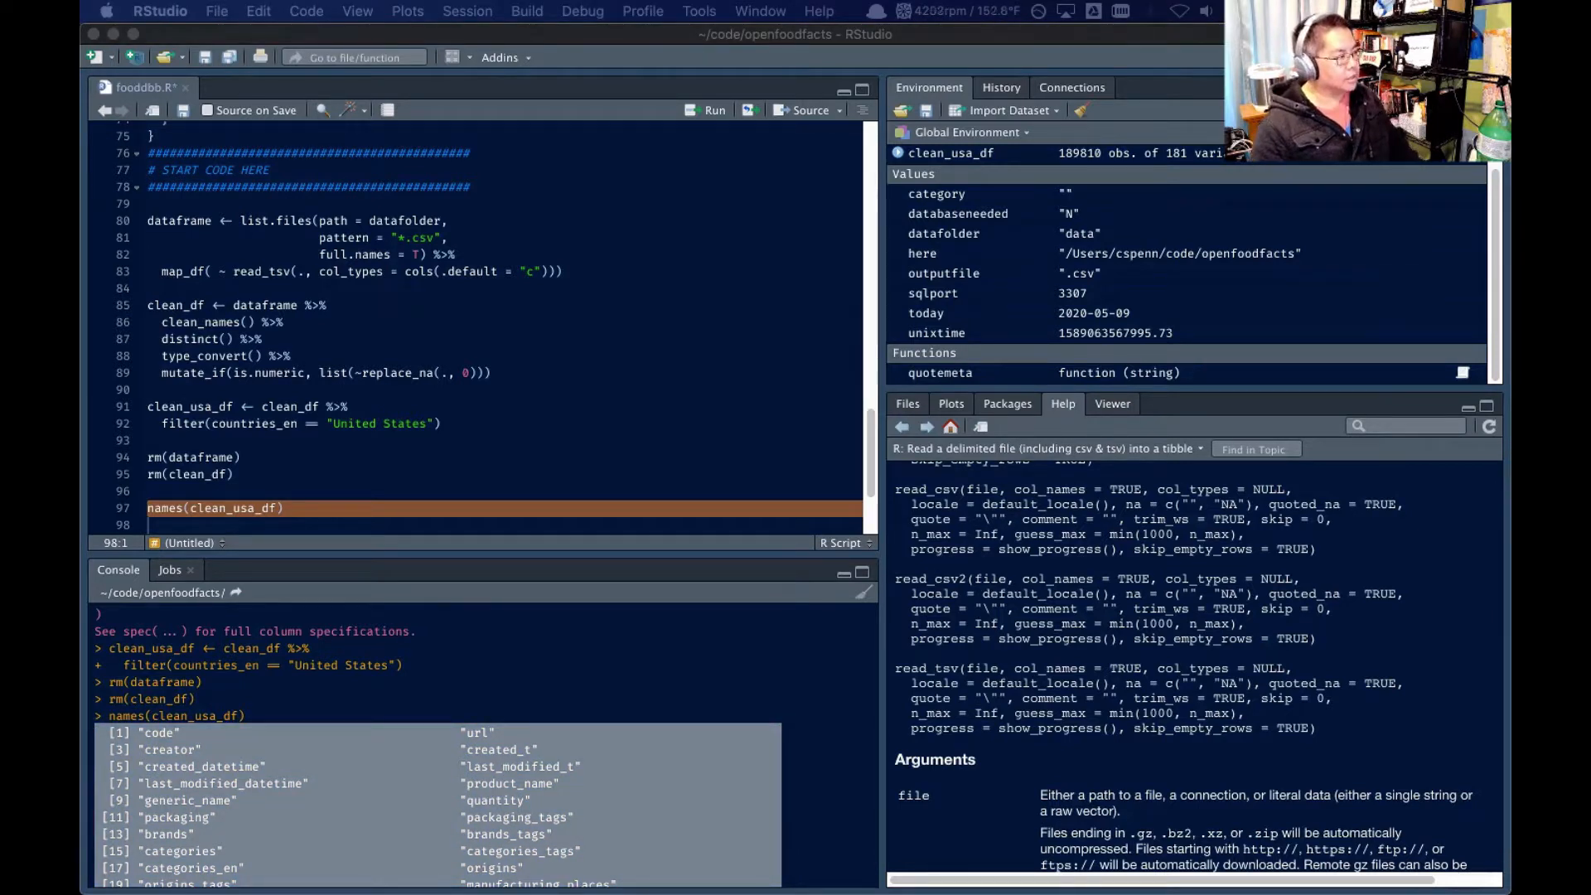
pyautogui.press('ctrl+alt+super+Right')
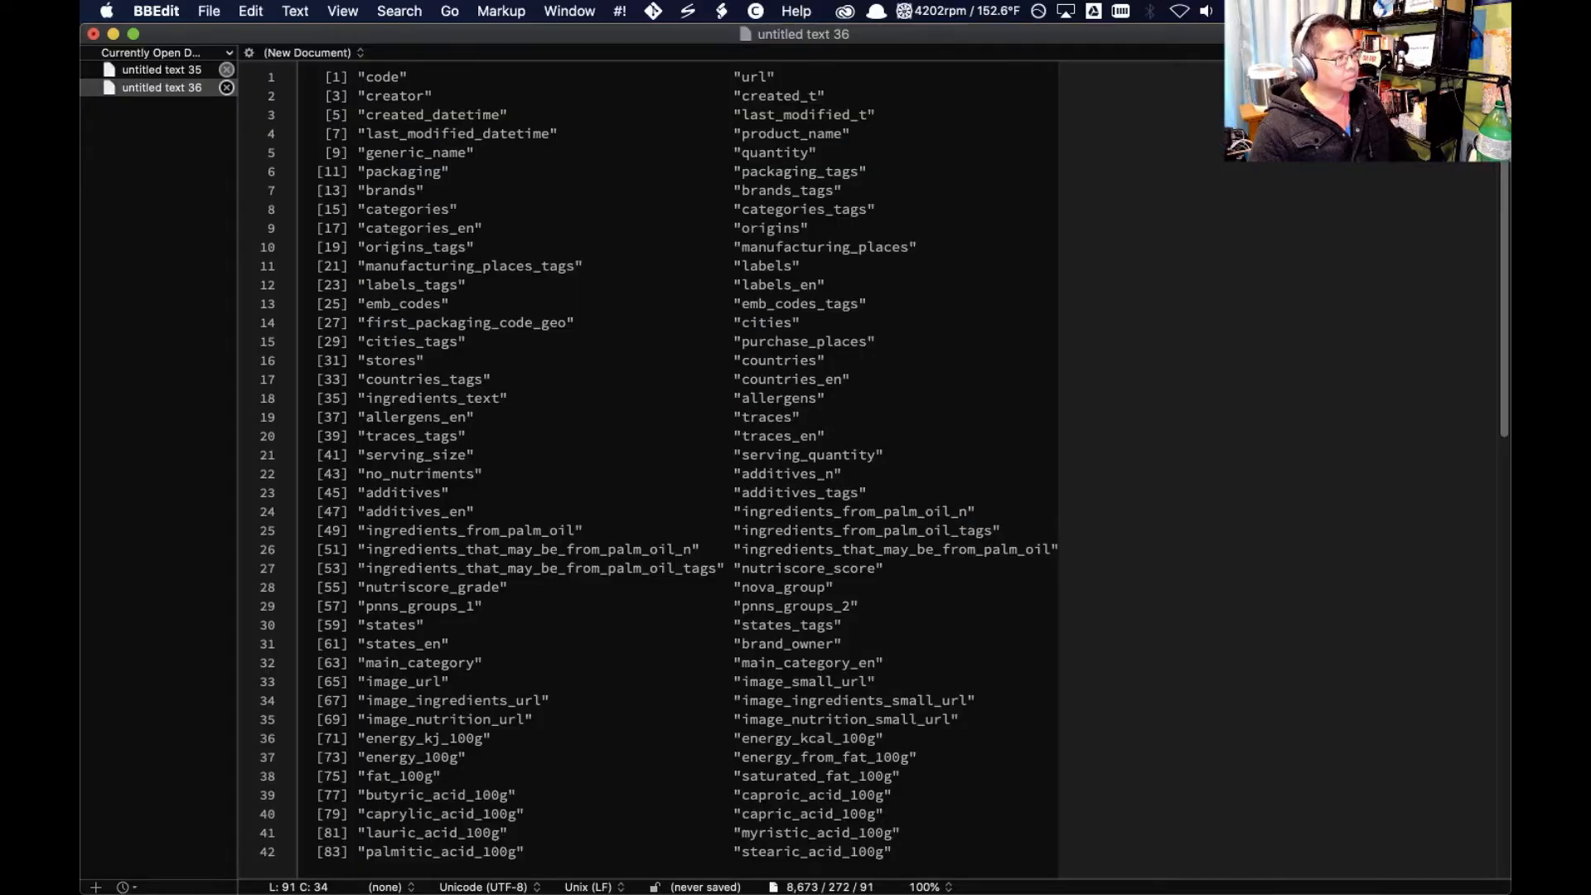
# Replace every double quote in the pasted list with a line break (\r)
pyautogui.click(590, 259)
pyautogui.press('super+f')
pyautogui.write('"')
pyautogui.press('Tab')
pyautogui.write('\\r')
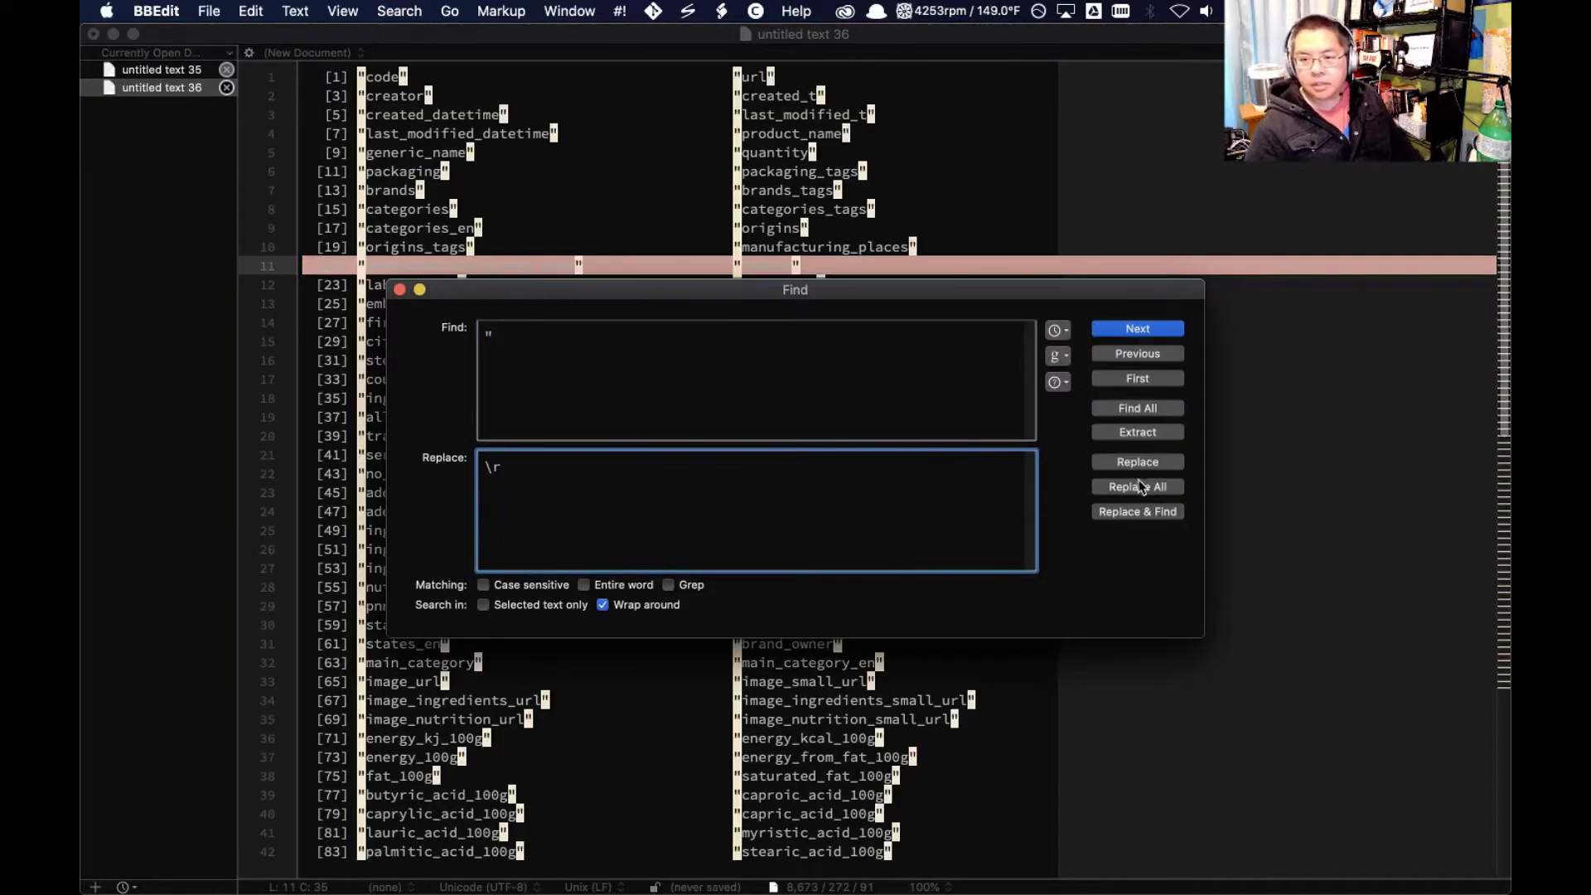
pyautogui.click(1142, 486)
# Remove duplicate lines from the list and sort the remaining lines alphabetically
pyautogui.click(319, 10)
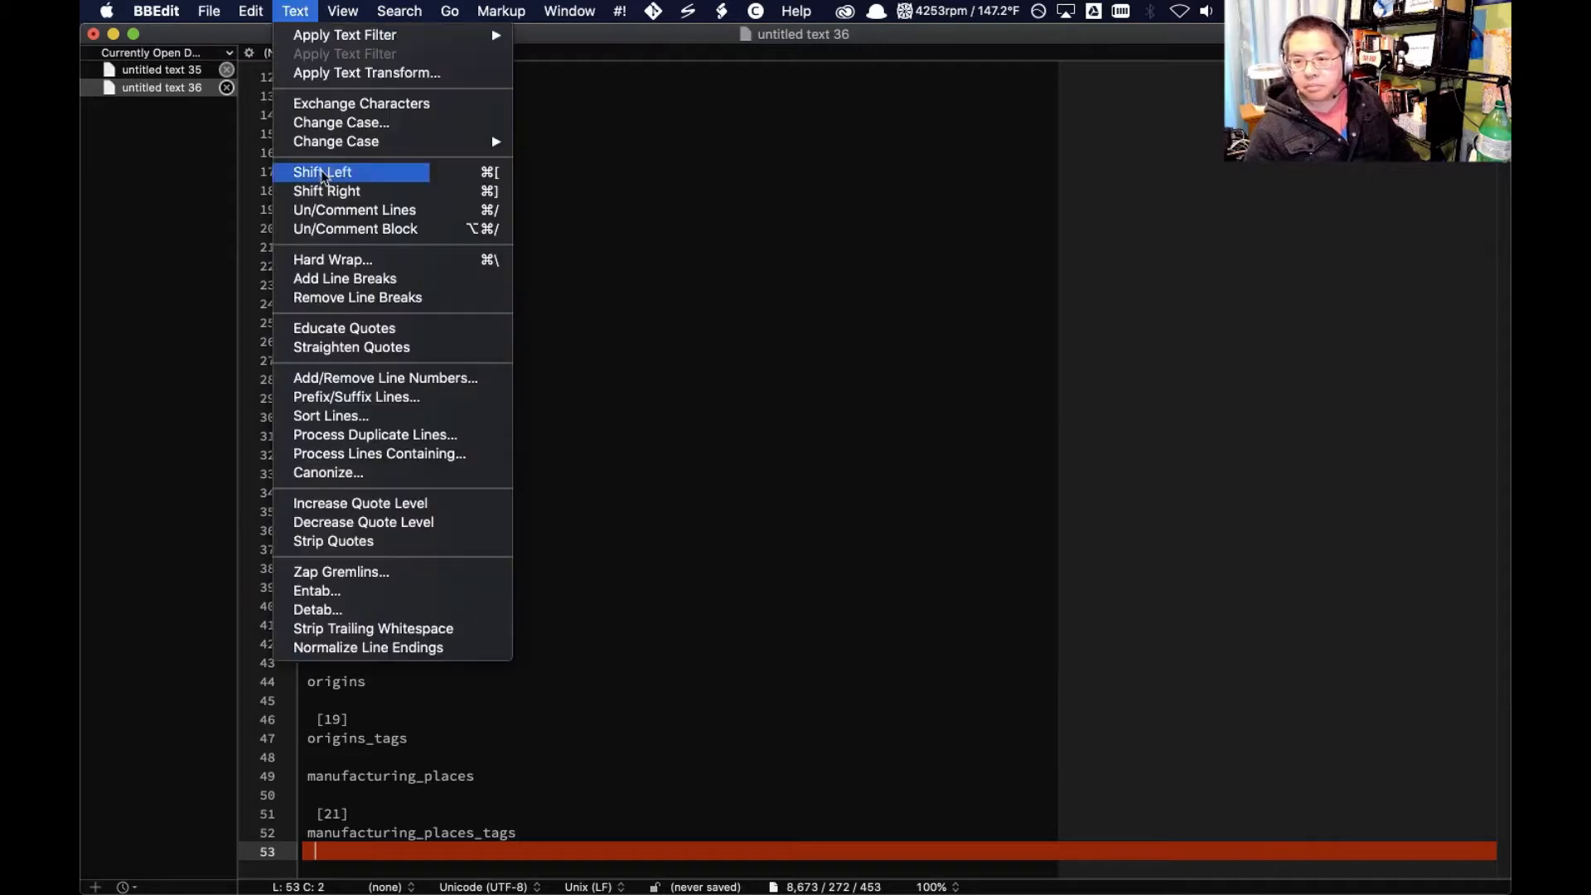
pyautogui.click(404, 434)
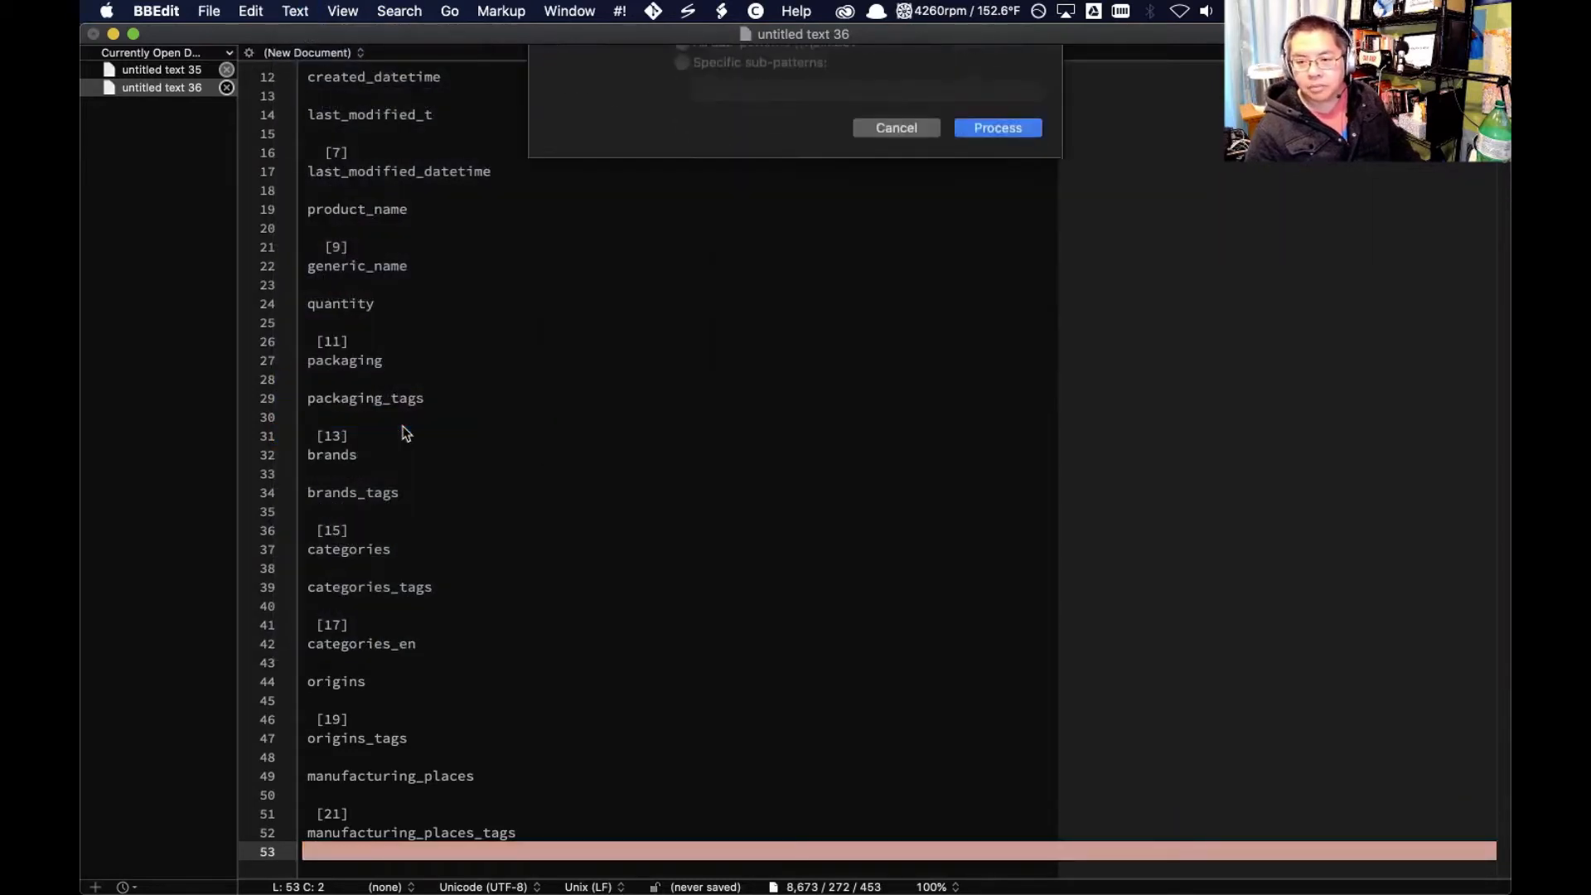
pyautogui.press('Return')
pyautogui.click(319, 10)
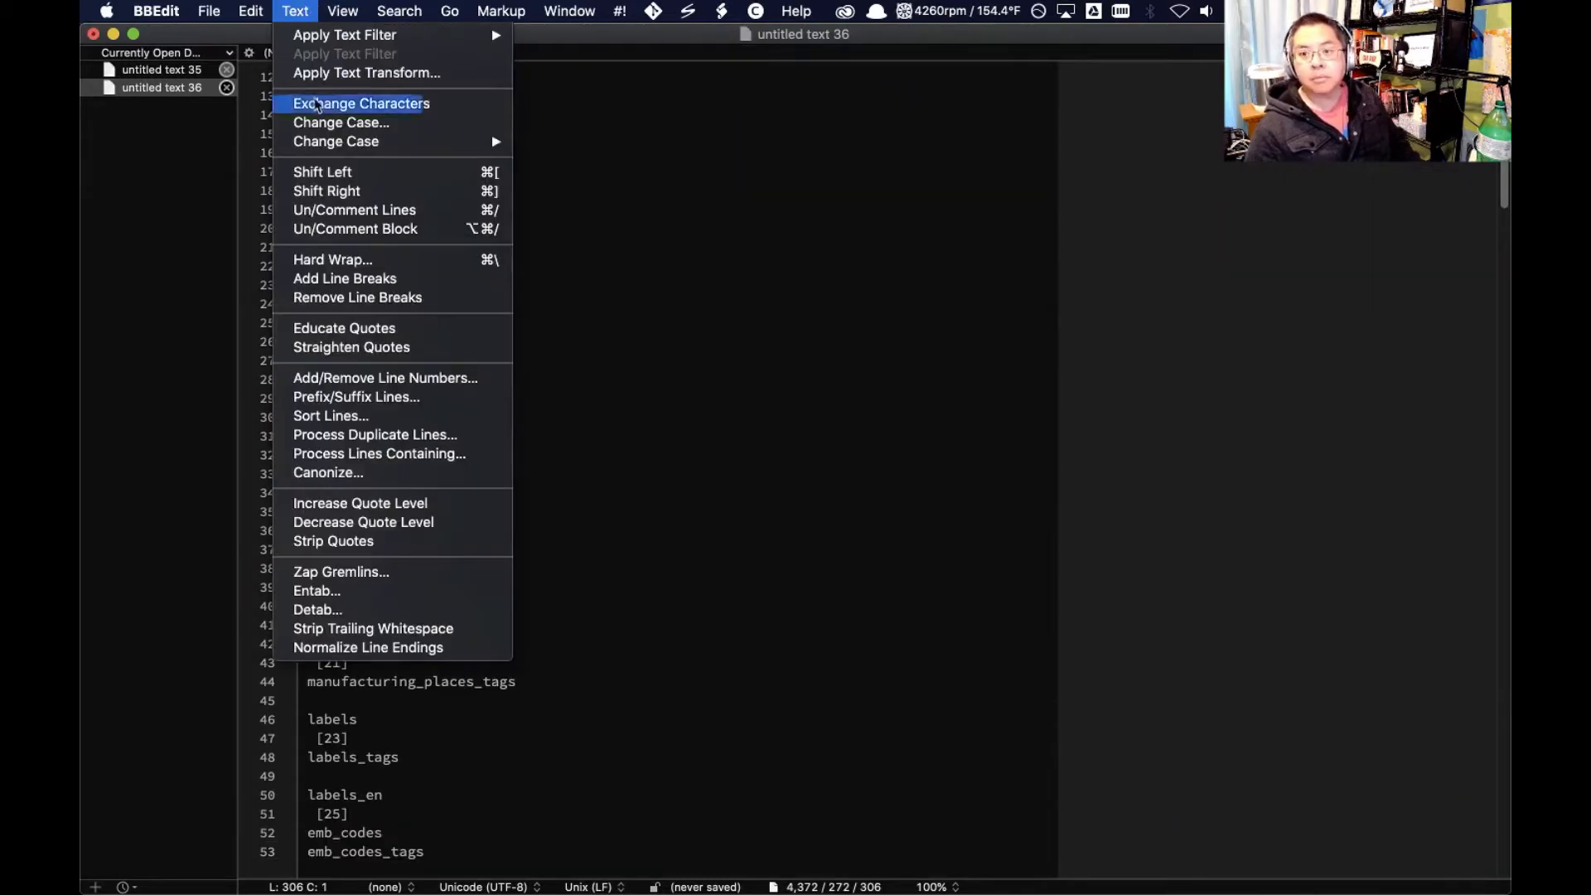
pyautogui.click(403, 414)
pyautogui.press('Return')
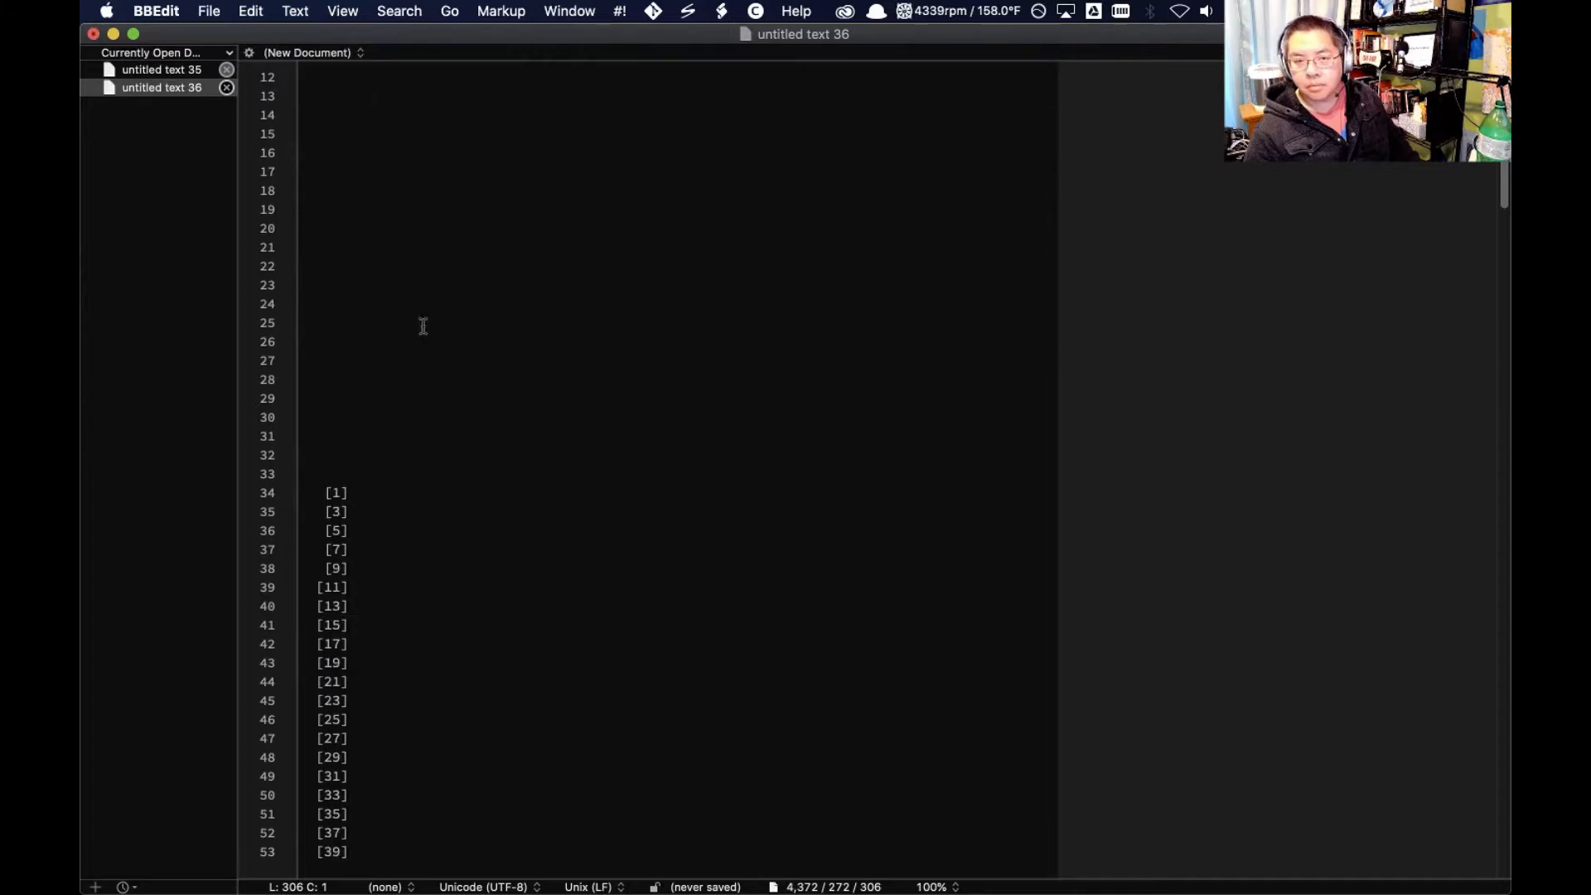
# Delete all blank and bracketed index lines above additives, from line 1 through [181]
pyautogui.click(732, 441)
pyautogui.scroll(5, 489, 209)
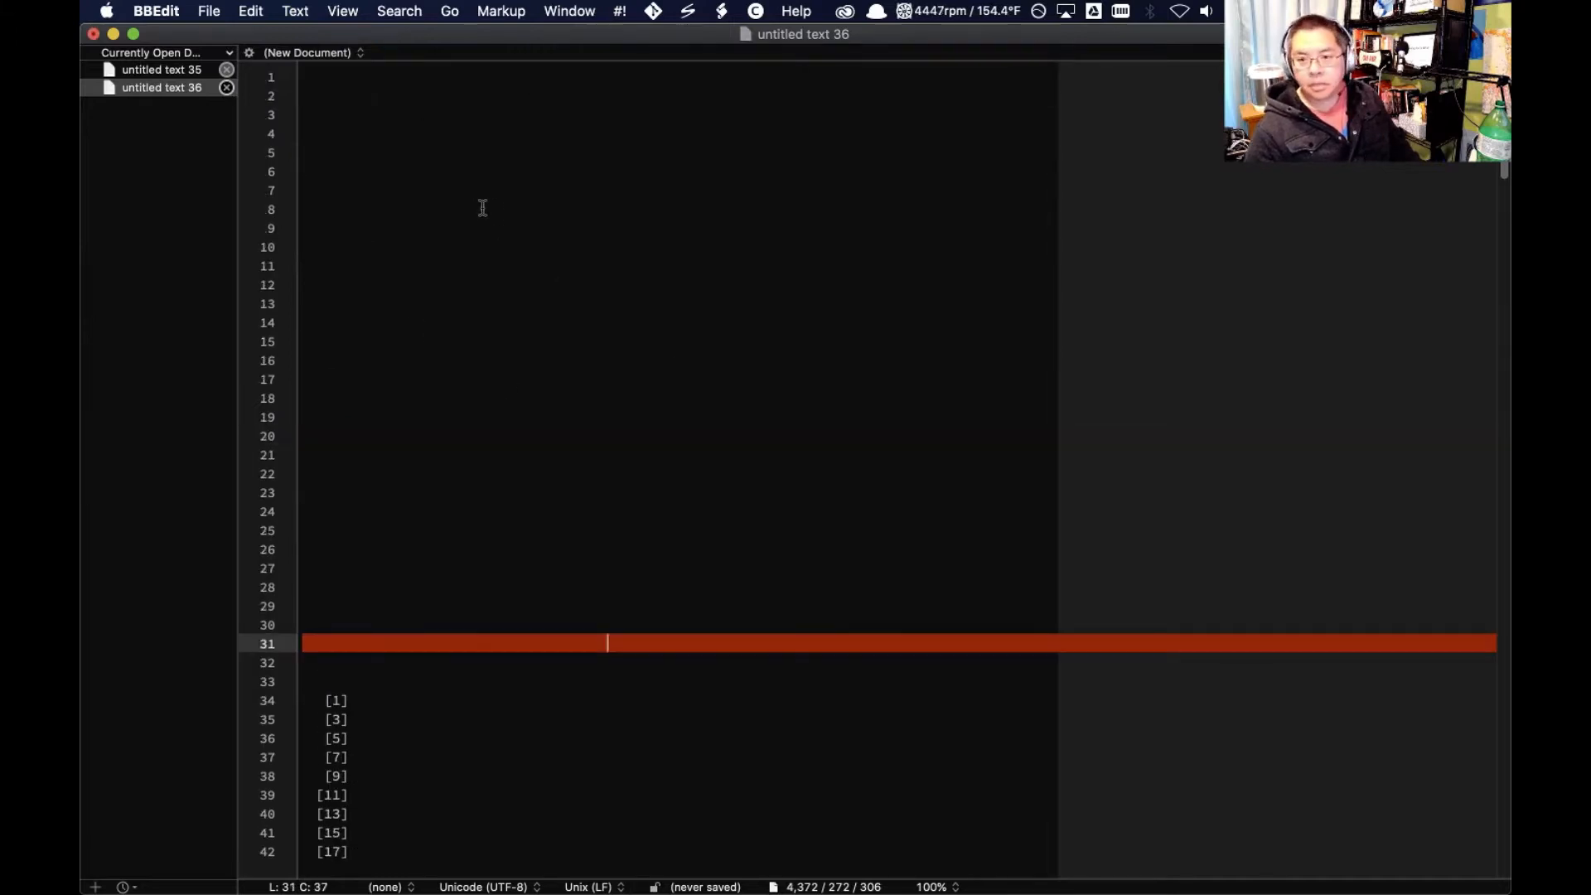
pyautogui.click(327, 77)
pyautogui.scroll(-20, 406, 414)
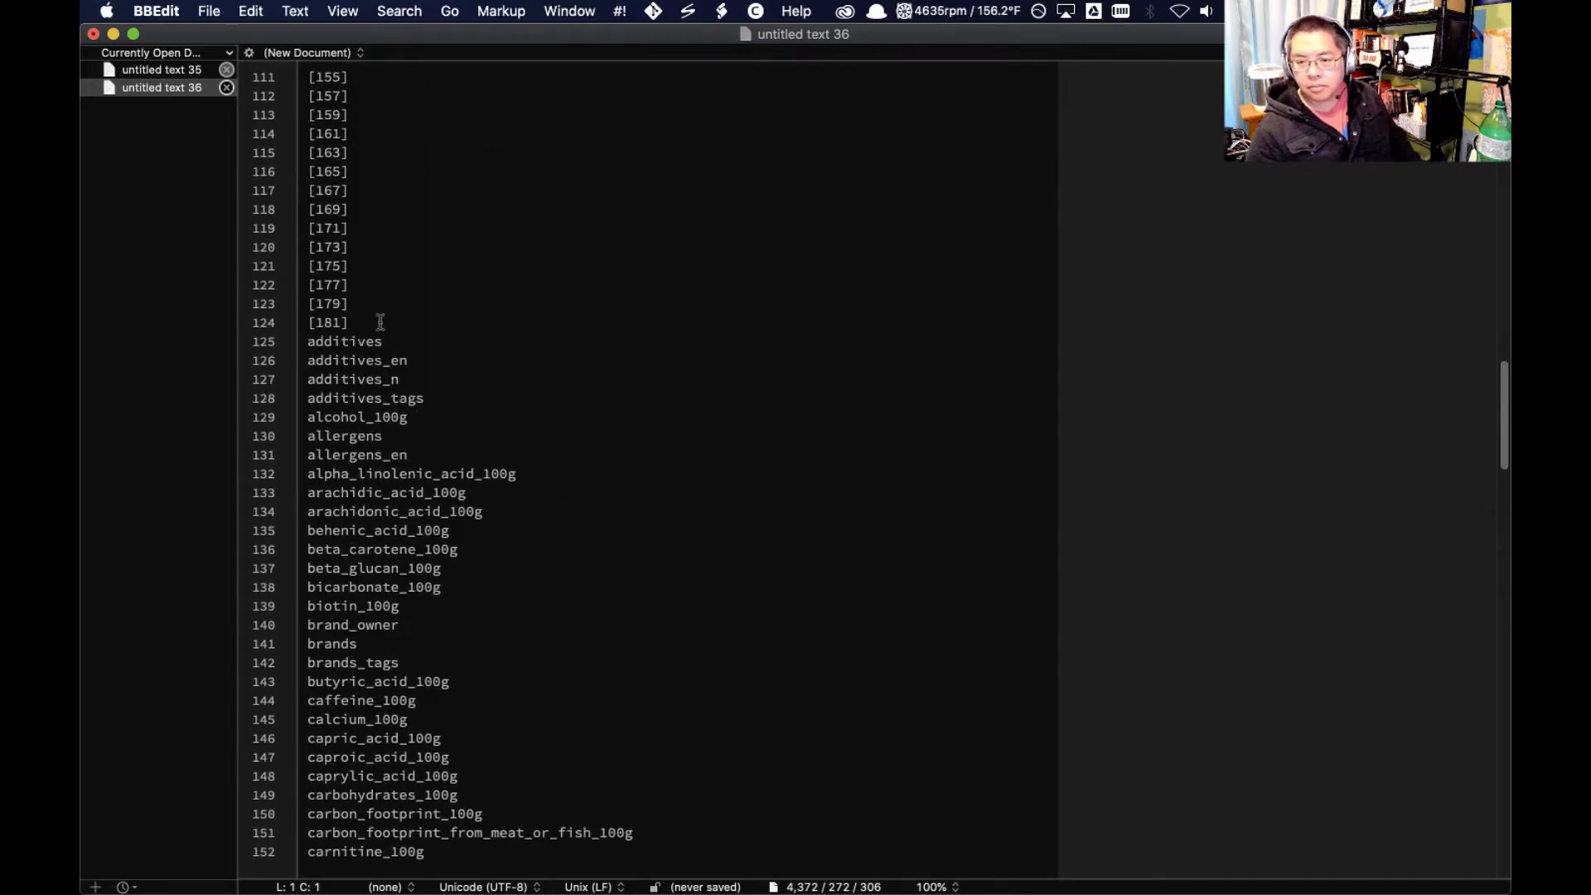
pyautogui.keyDown('shift'); pyautogui.click(380, 321); pyautogui.keyUp('shift')
pyautogui.press('BackSpace')
pyautogui.press('Delete')
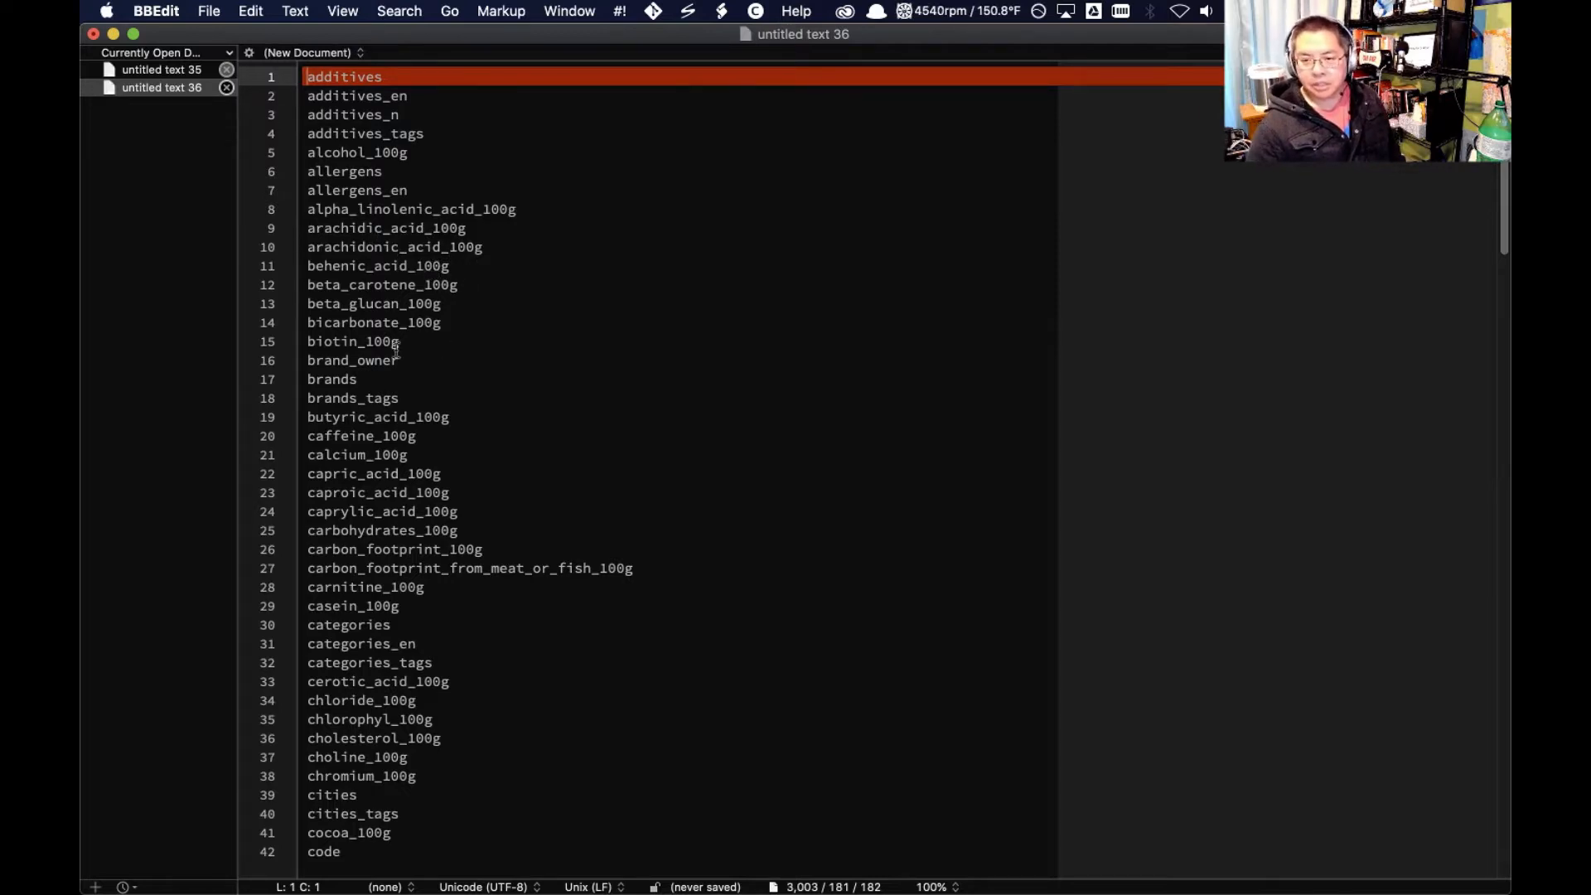
# Look through the sorted column names from additives onward to examine which product fields are available
pyautogui.scroll(-5, 449, 321)
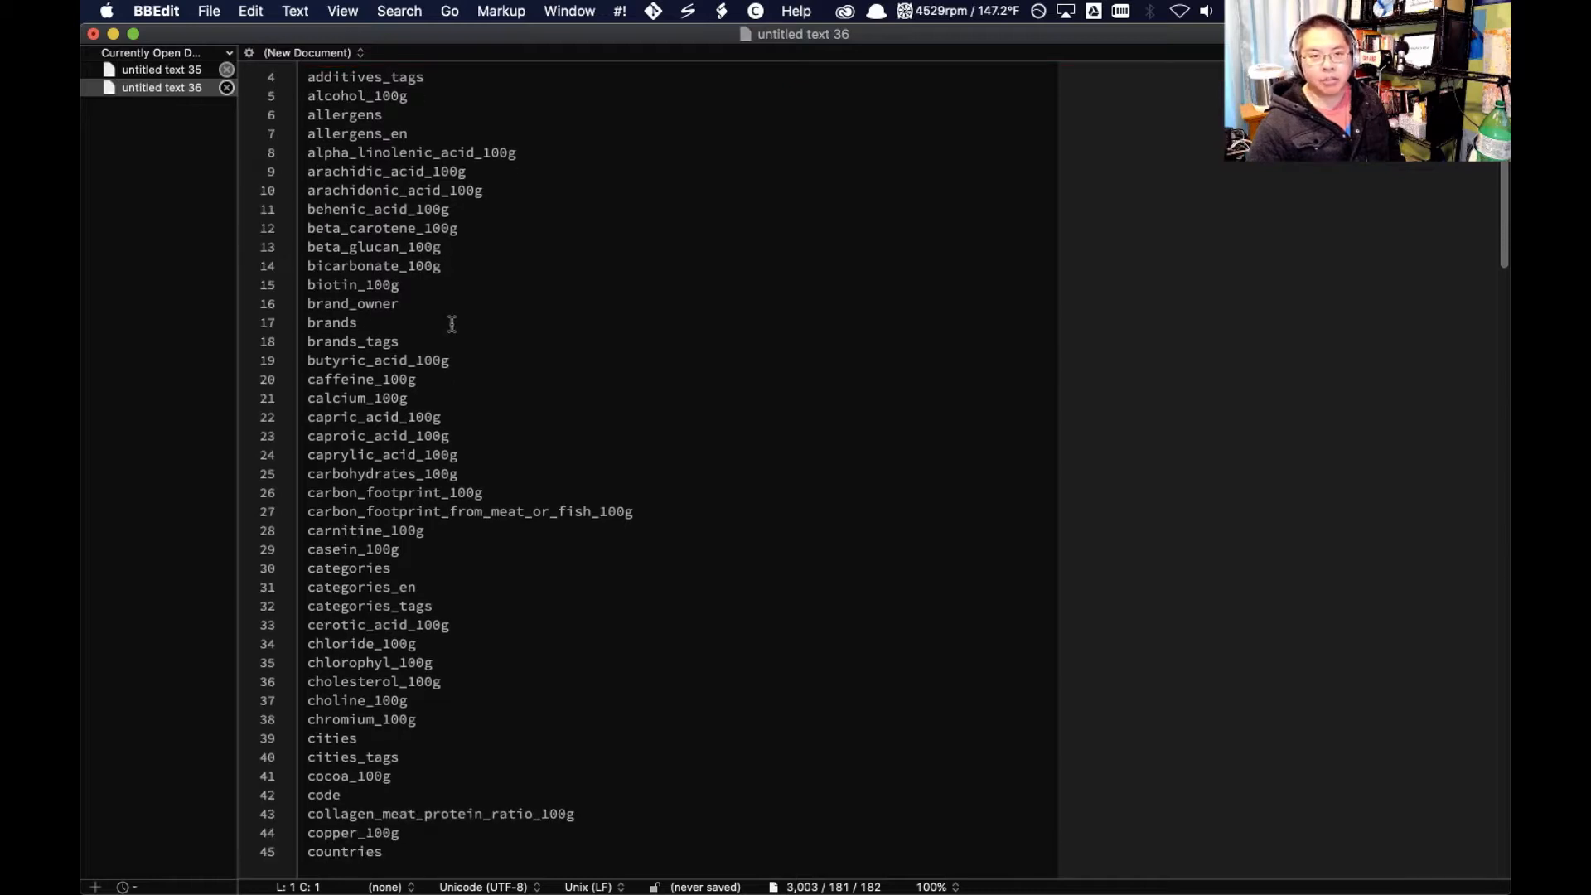
pyautogui.scroll(-1, 442, 404)
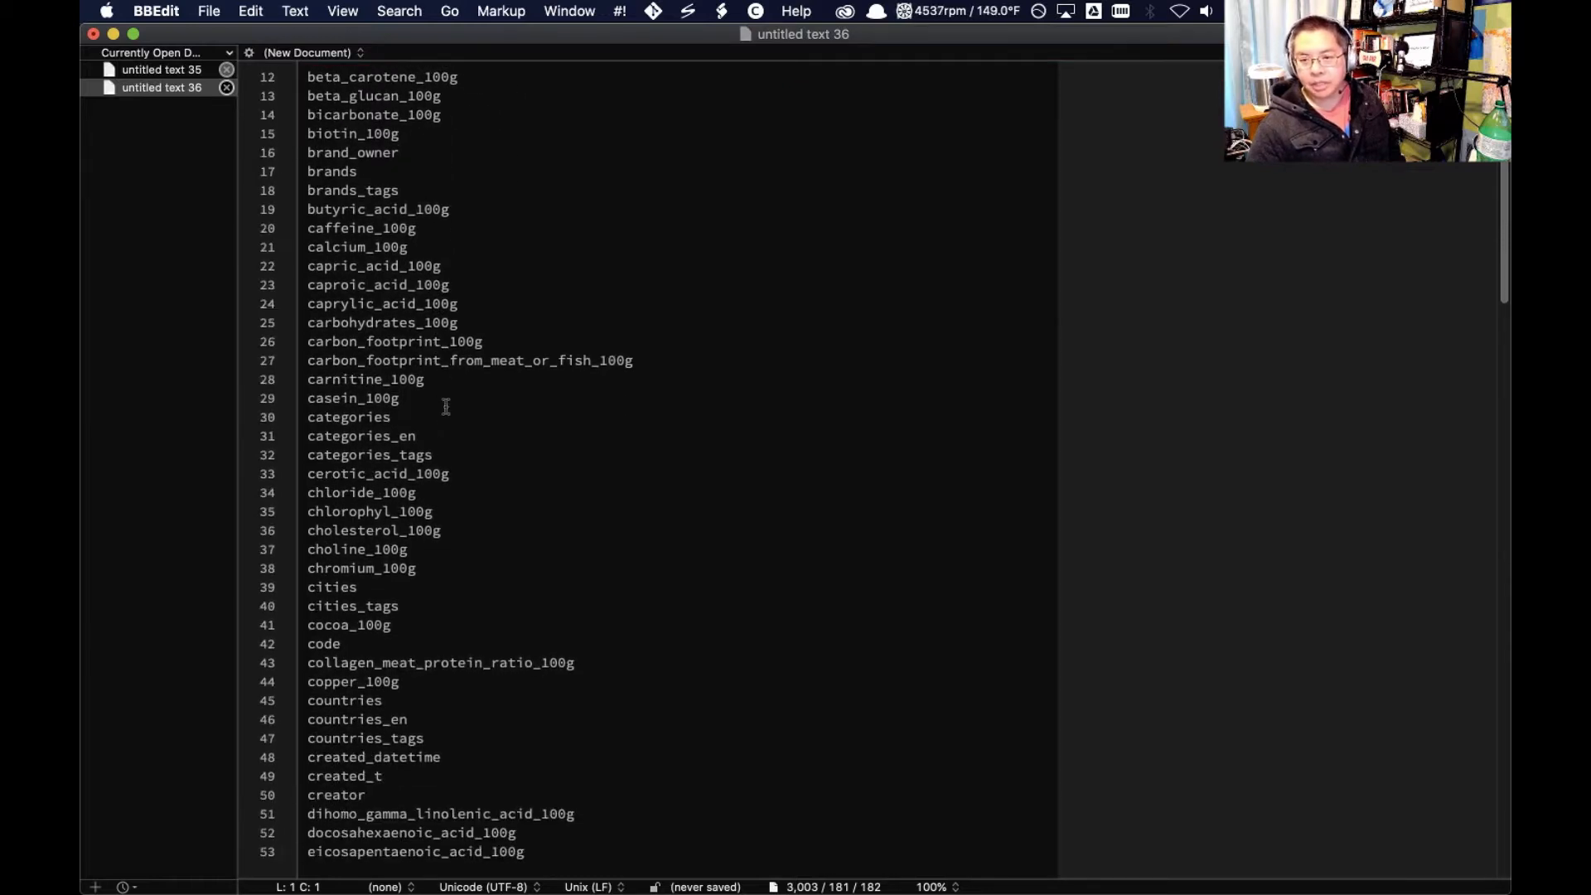
pyautogui.scroll(-6, 409, 452)
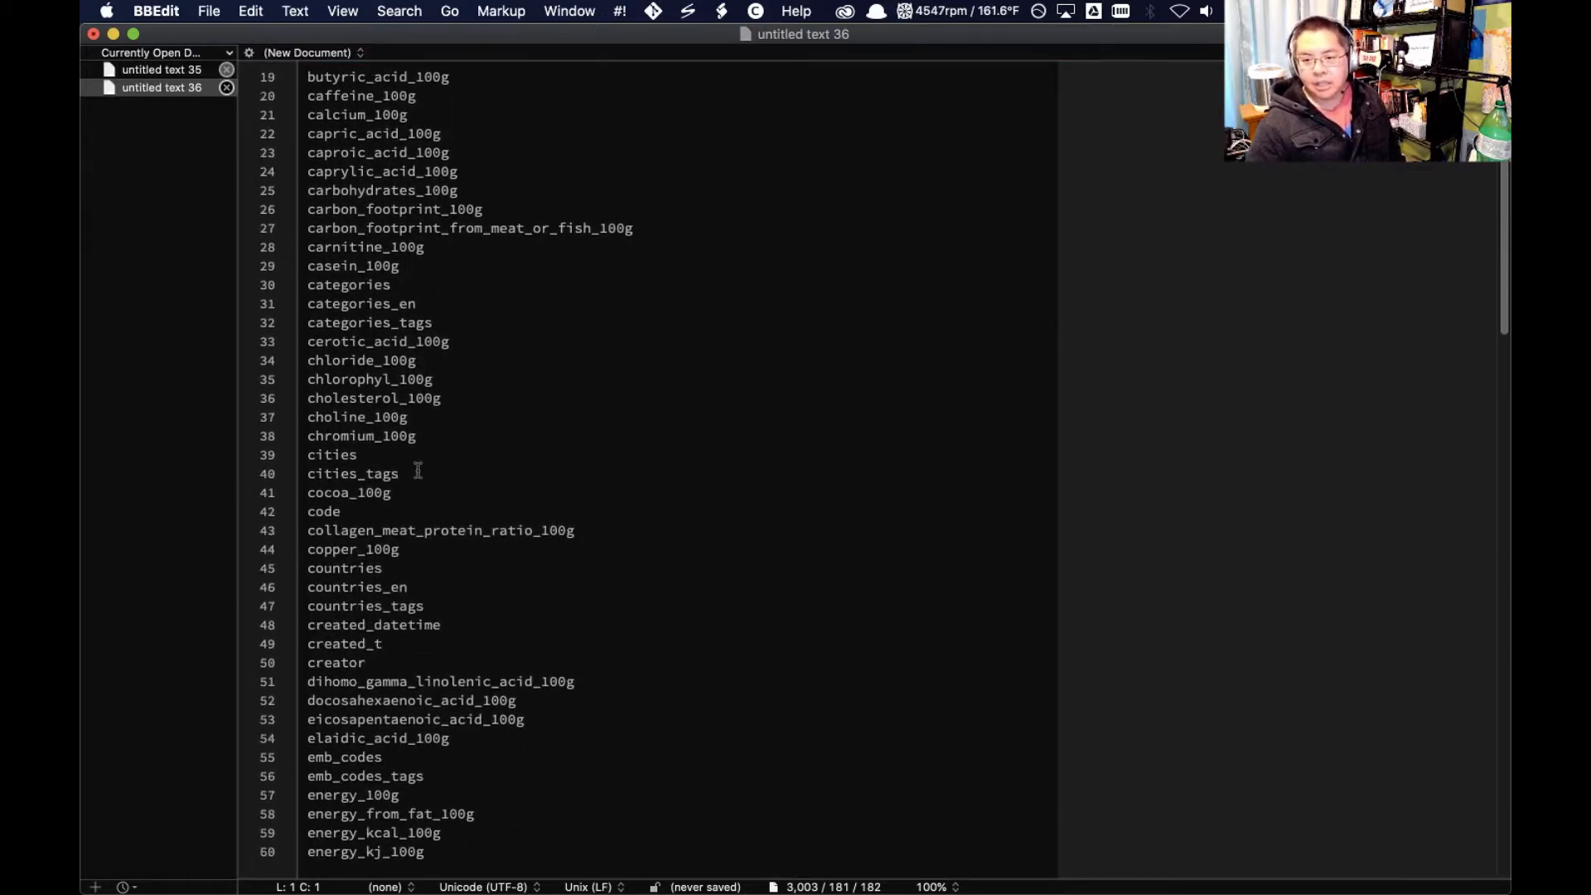
pyautogui.scroll(-2, 466, 457)
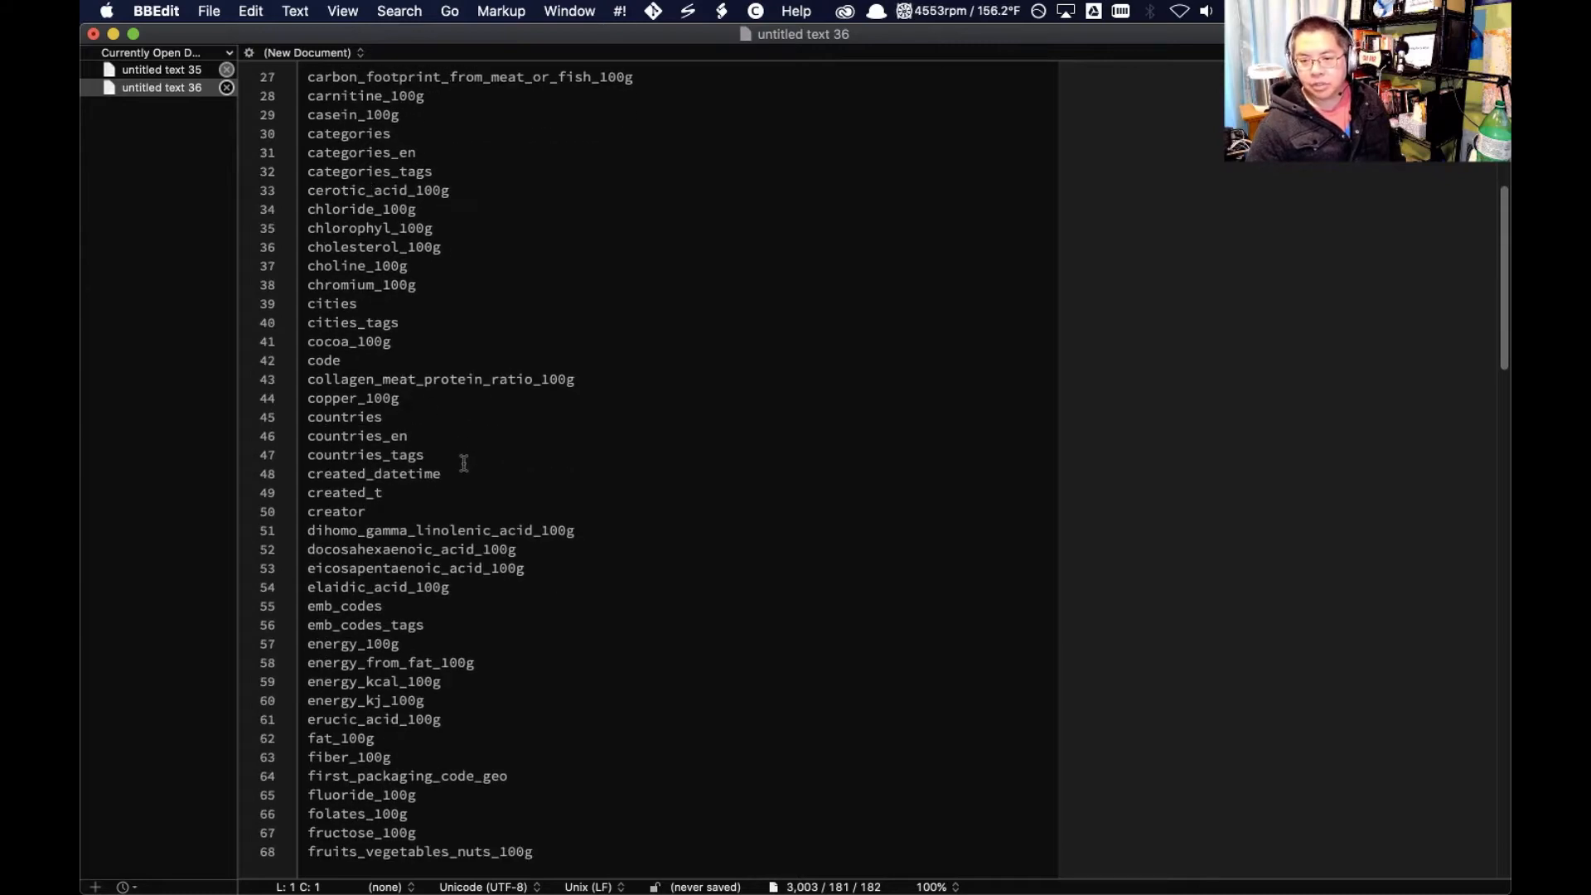
pyautogui.scroll(-5, 464, 462)
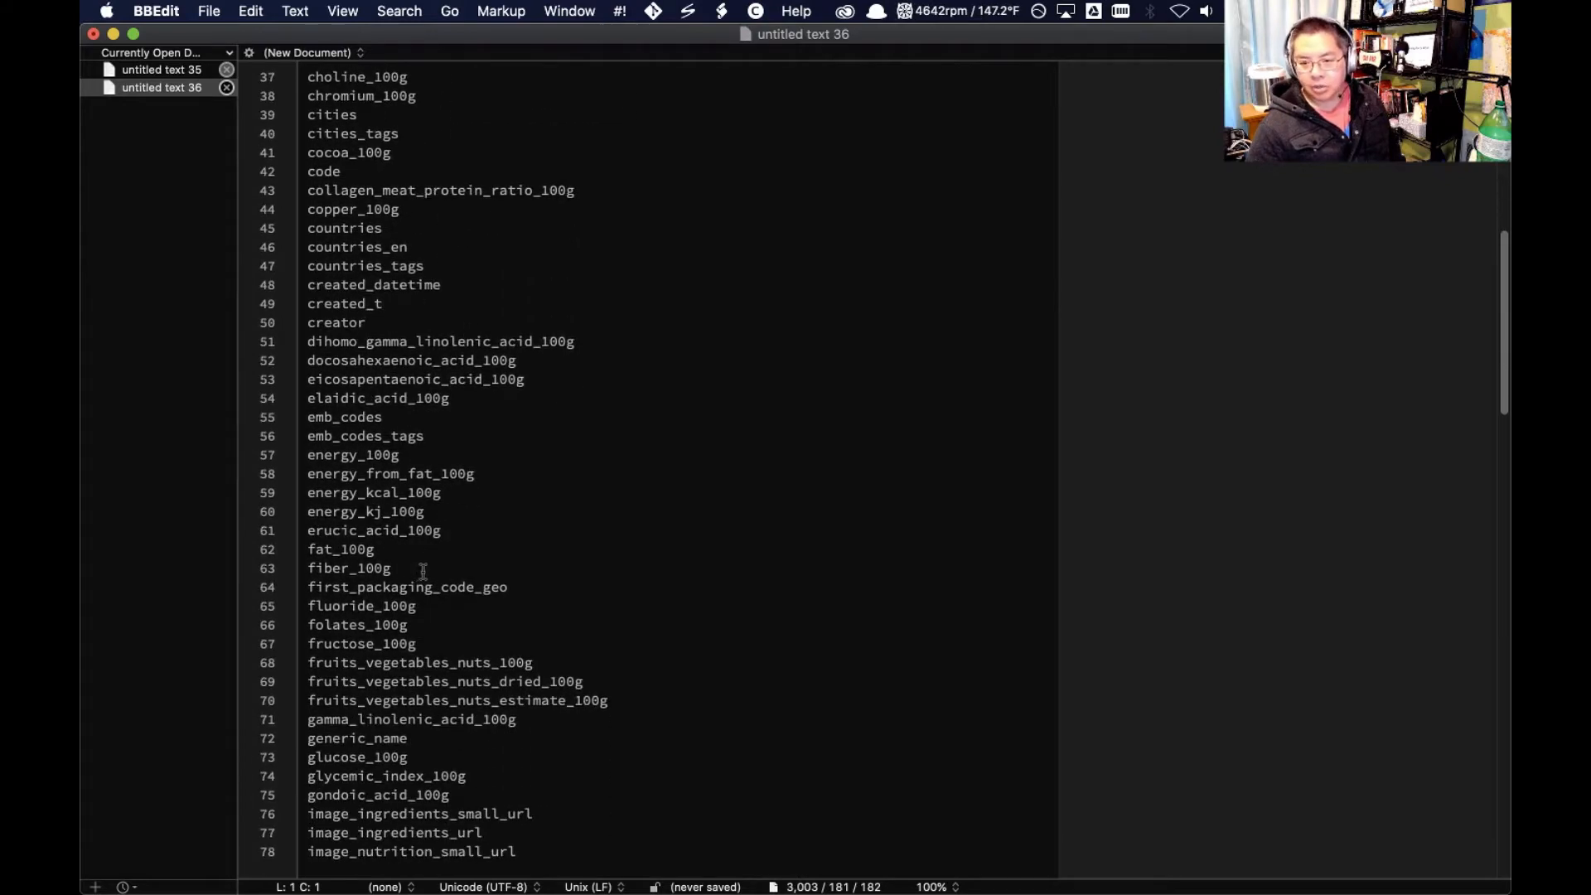
pyautogui.scroll(-10, 422, 570)
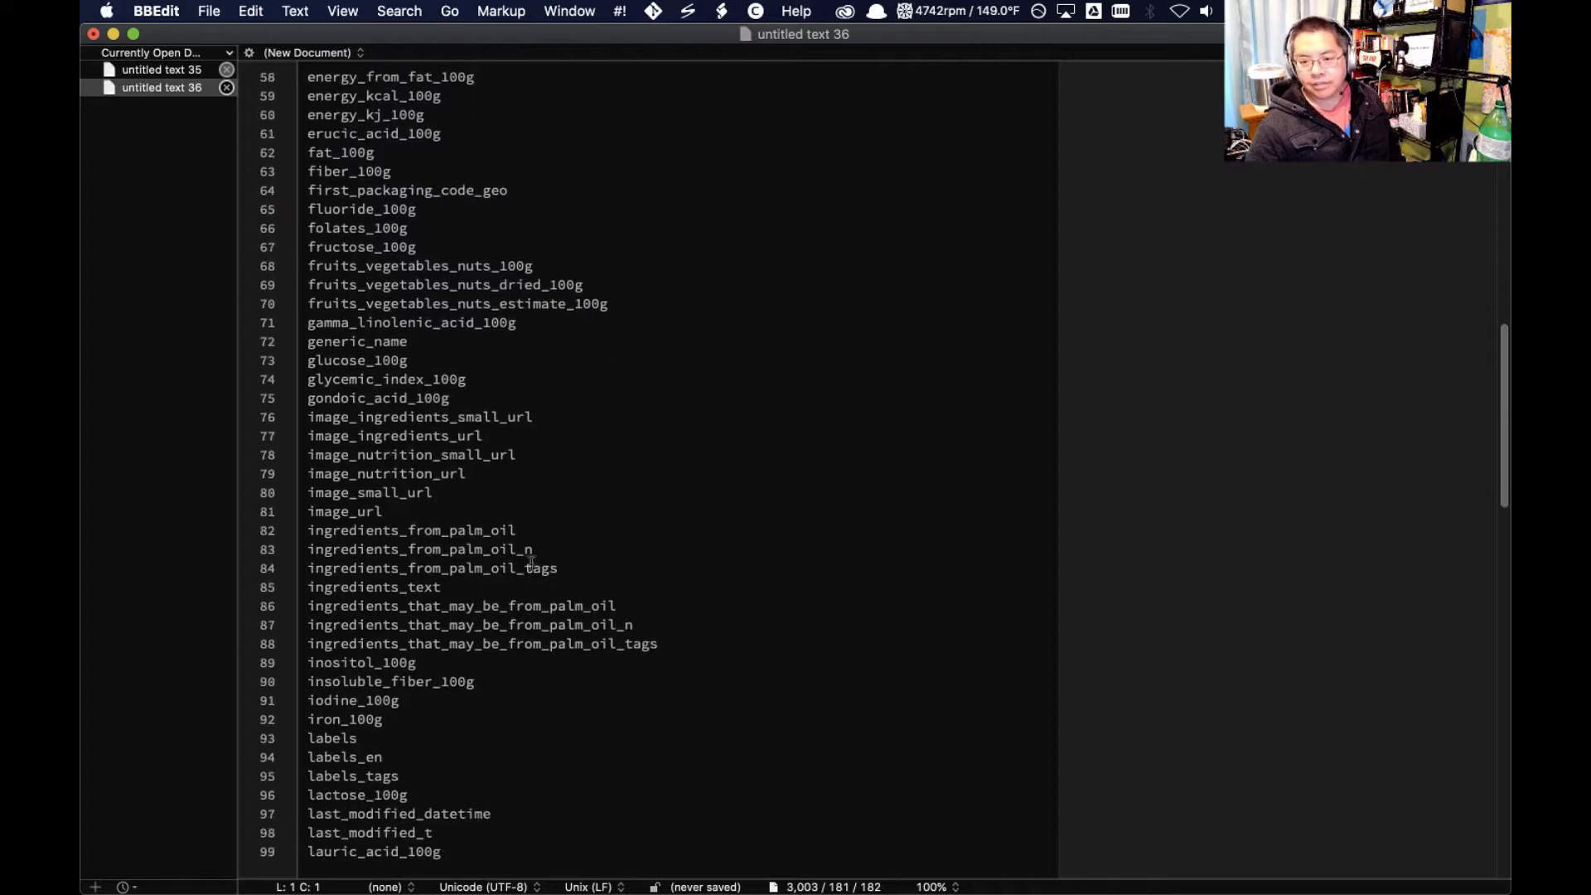
pyautogui.scroll(-20, 531, 563)
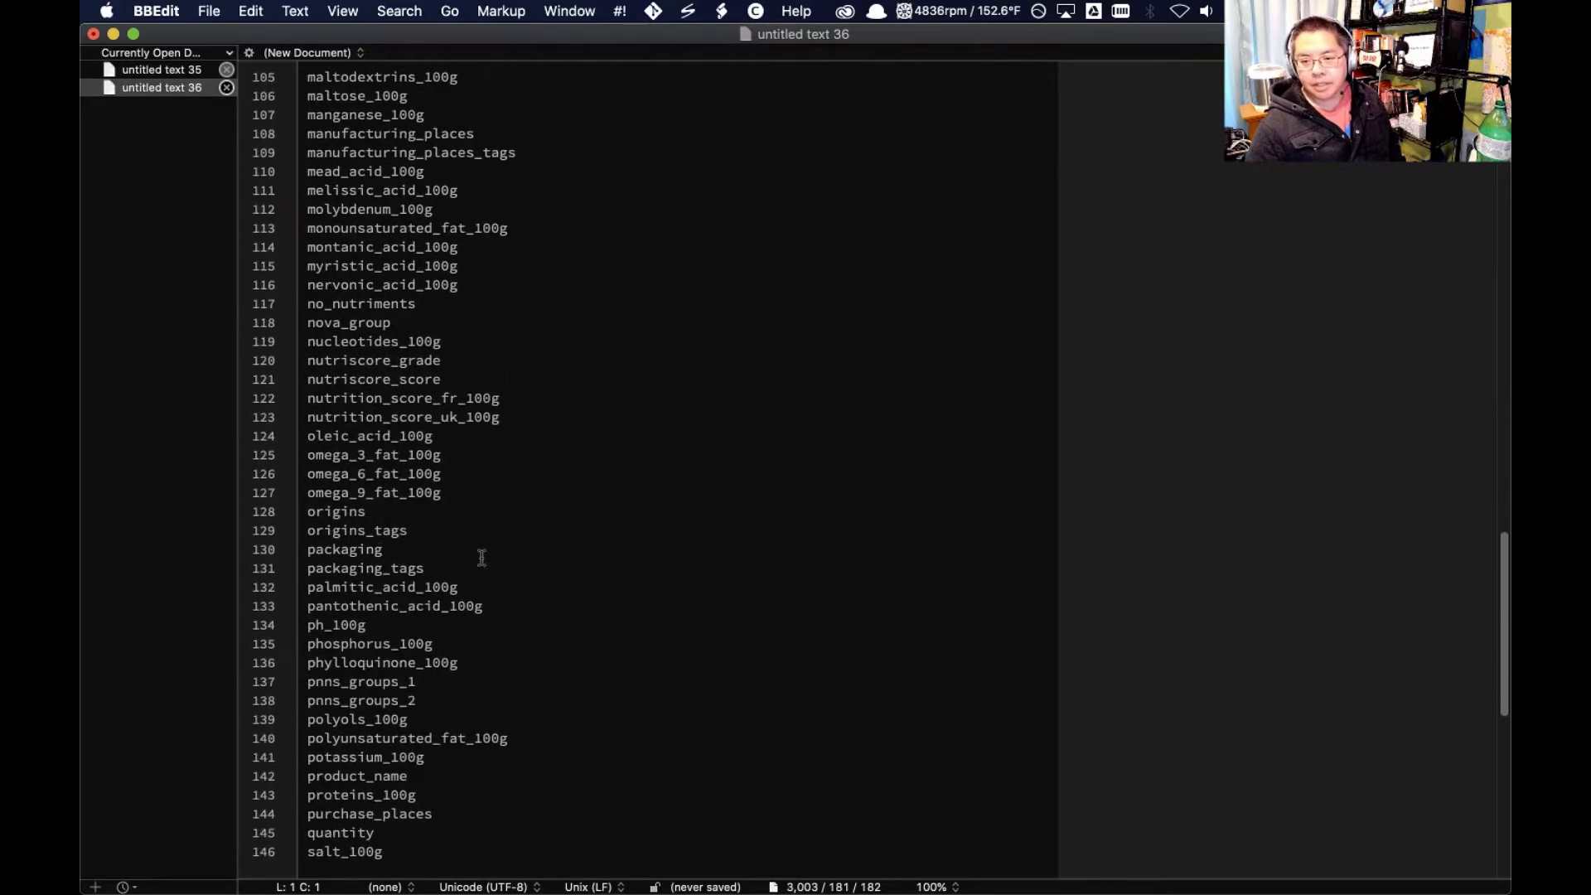
pyautogui.scroll(-4, 481, 557)
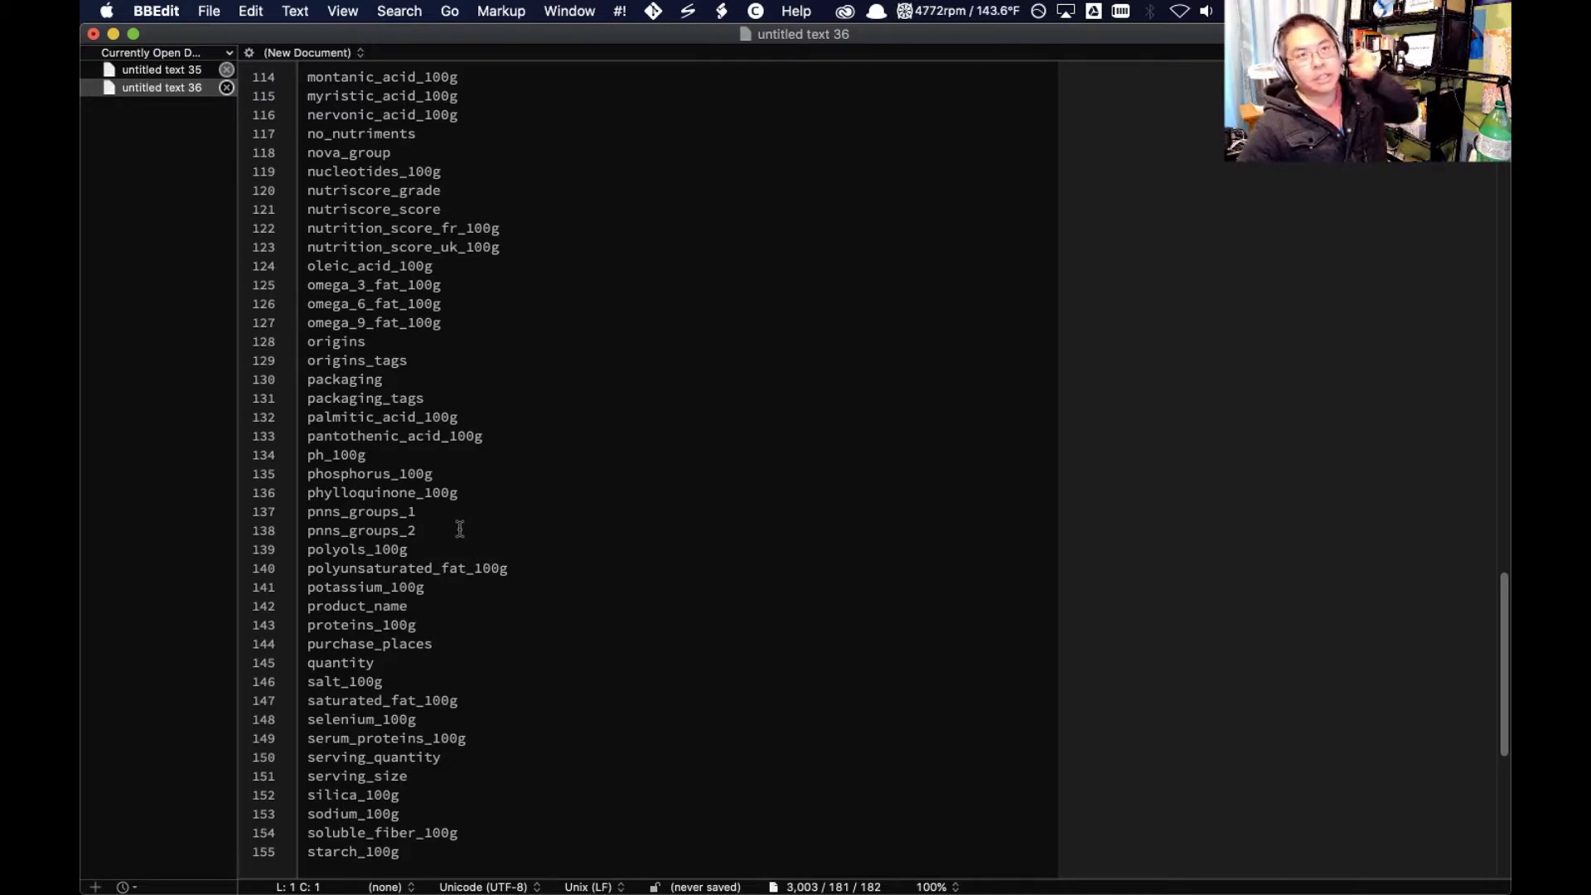
# Switch to RStudio and, below names(clean_usa_df), start a pipeline that assigns clean_usa_df back to itself
pyautogui.scroll(-9, 460, 529)
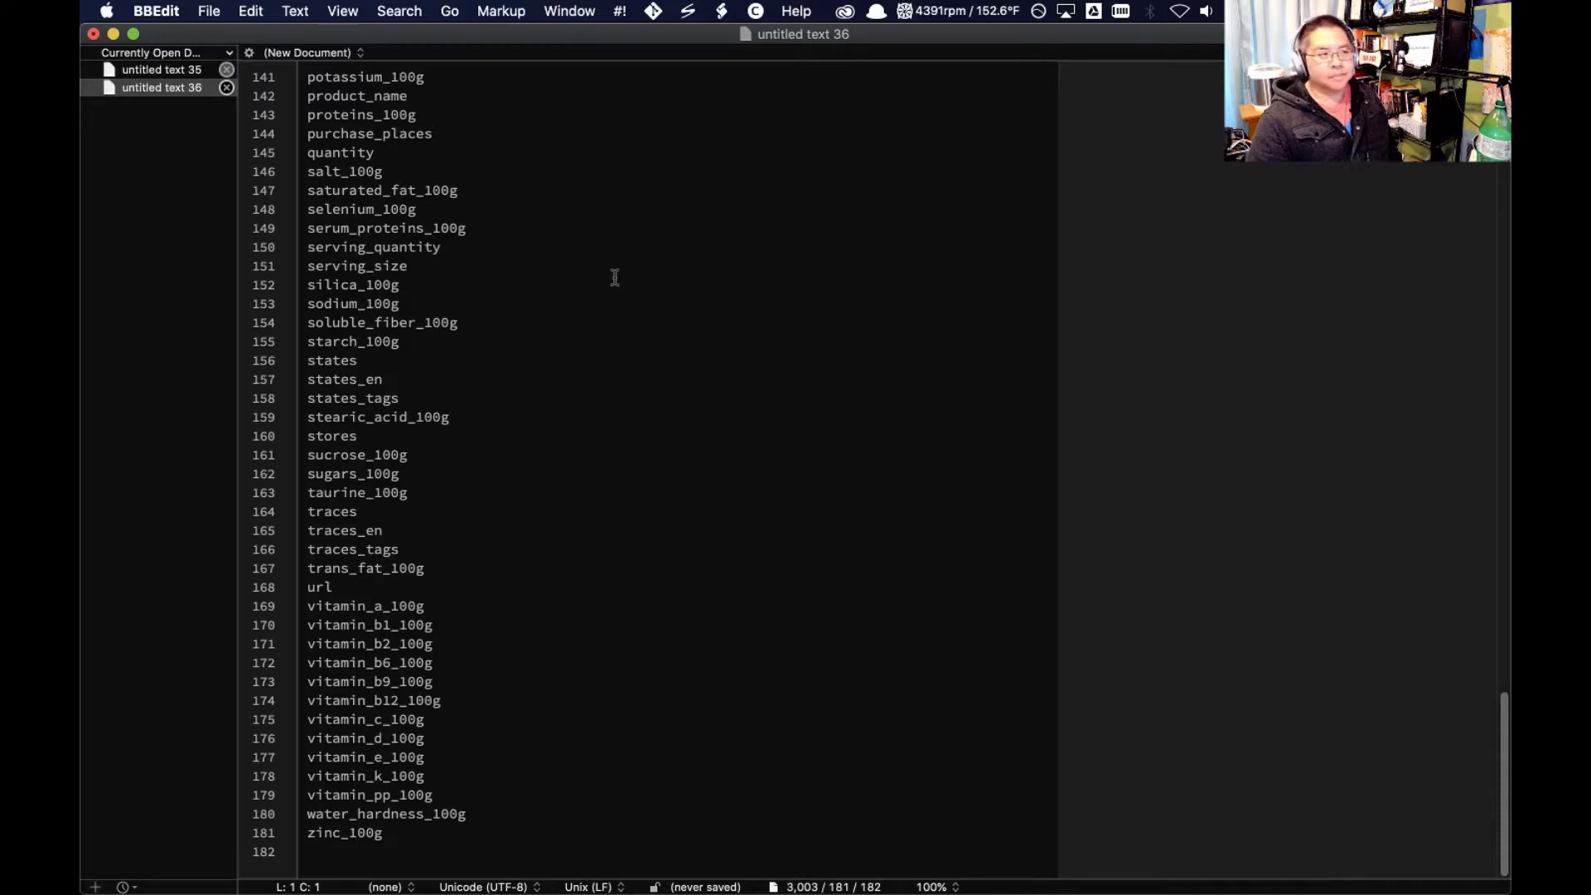
pyautogui.click(439, 794)
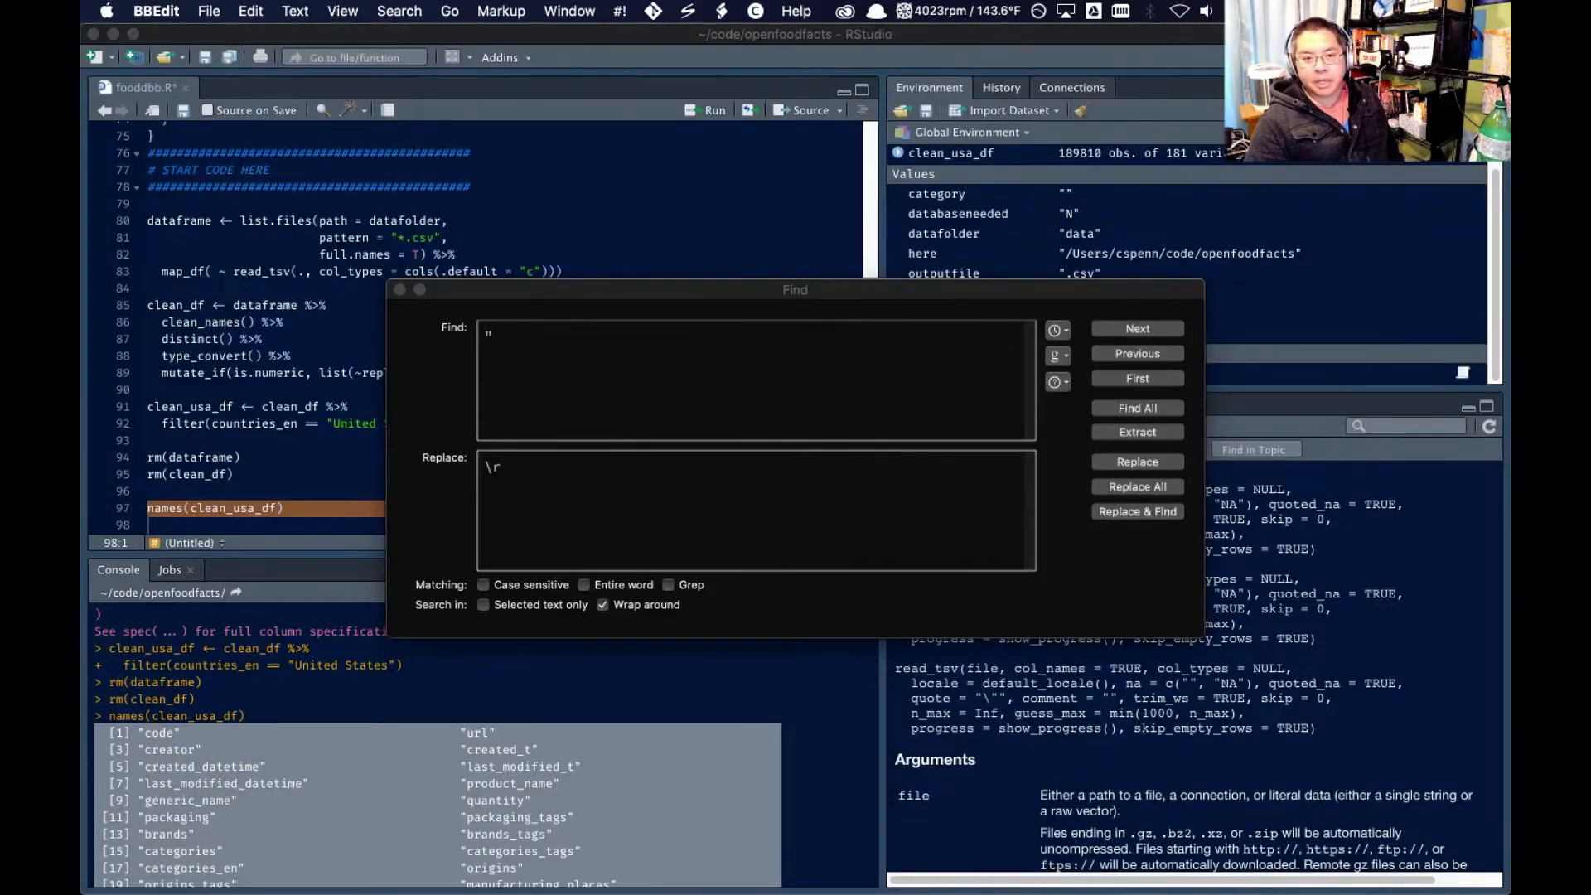
pyautogui.click(263, 325)
pyautogui.scroll(-2, 220, 348)
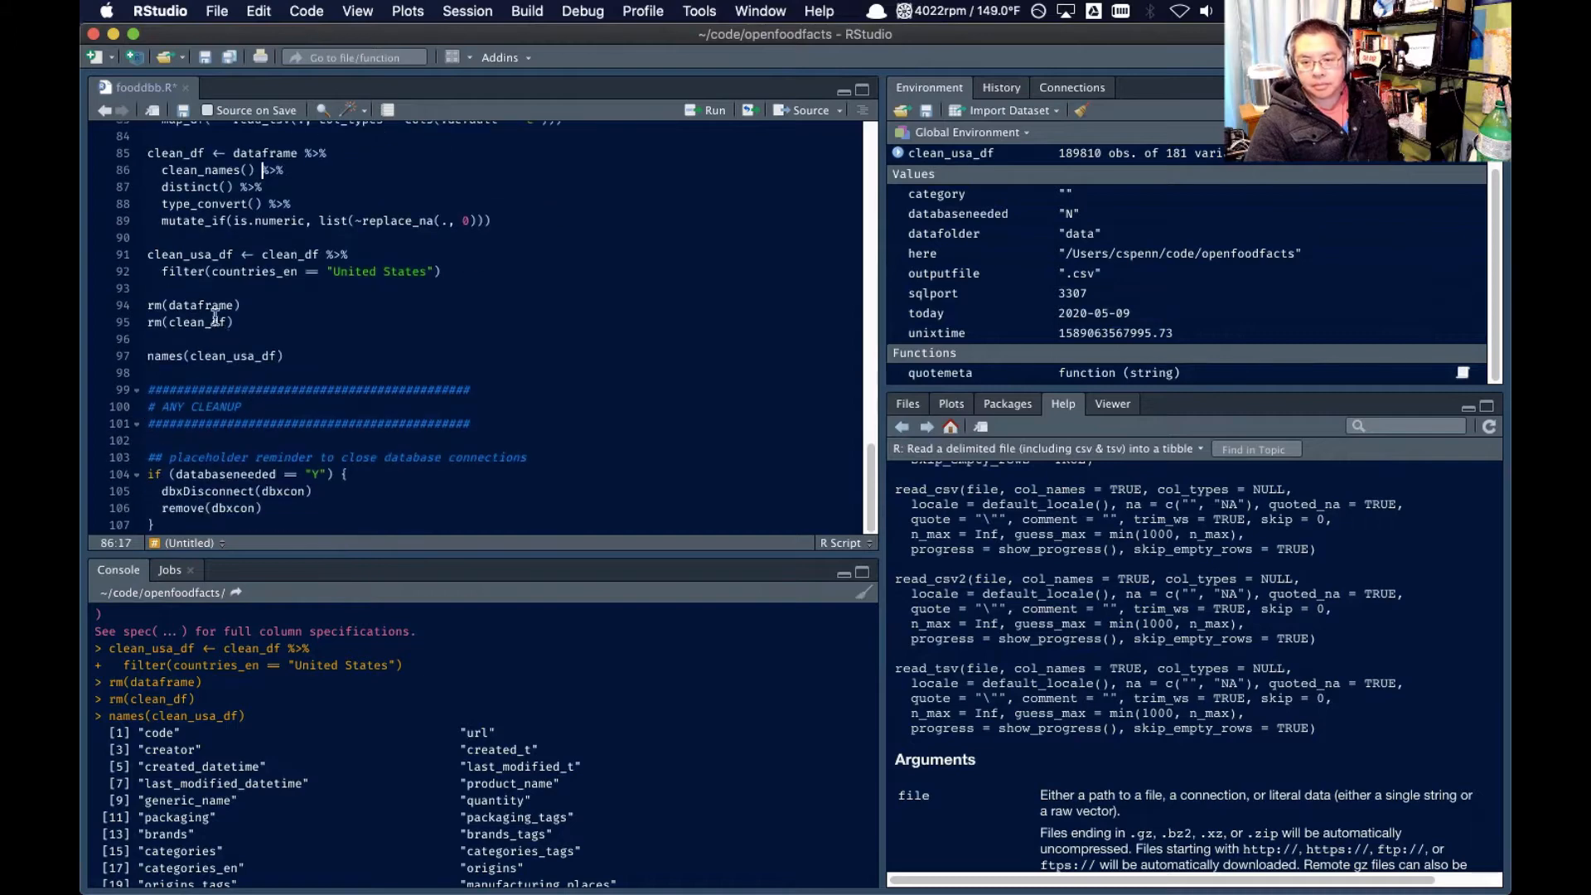
pyautogui.doubleClick(217, 415)
pyautogui.press('super+c')
pyautogui.click(356, 415)
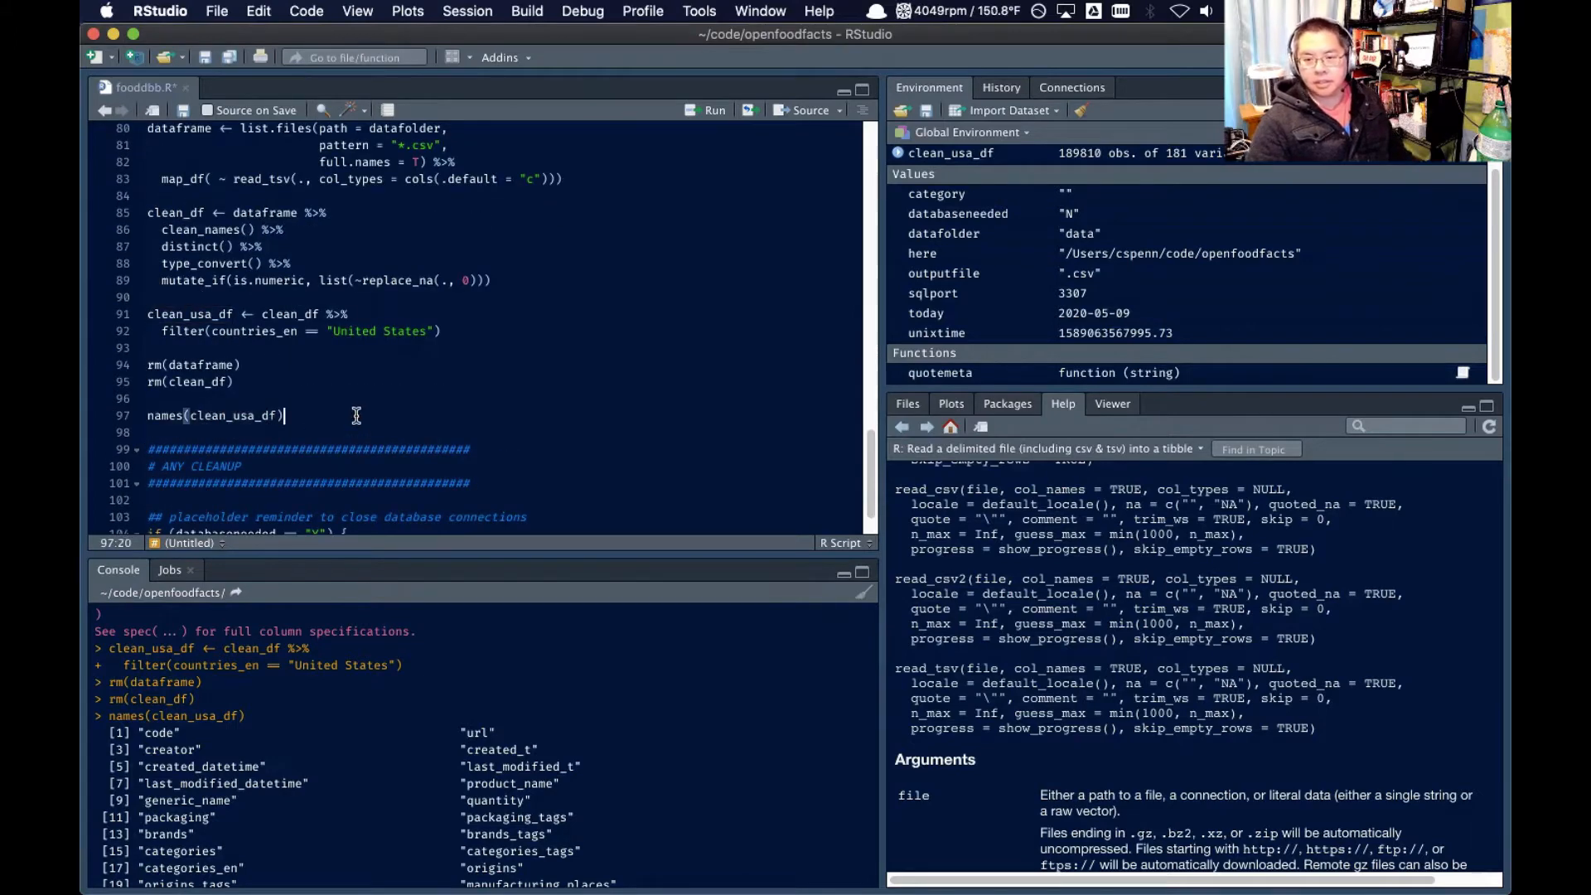
pyautogui.press('Return')
pyautogui.press('Return')
pyautogui.press('super+v')
pyautogui.write('<-')
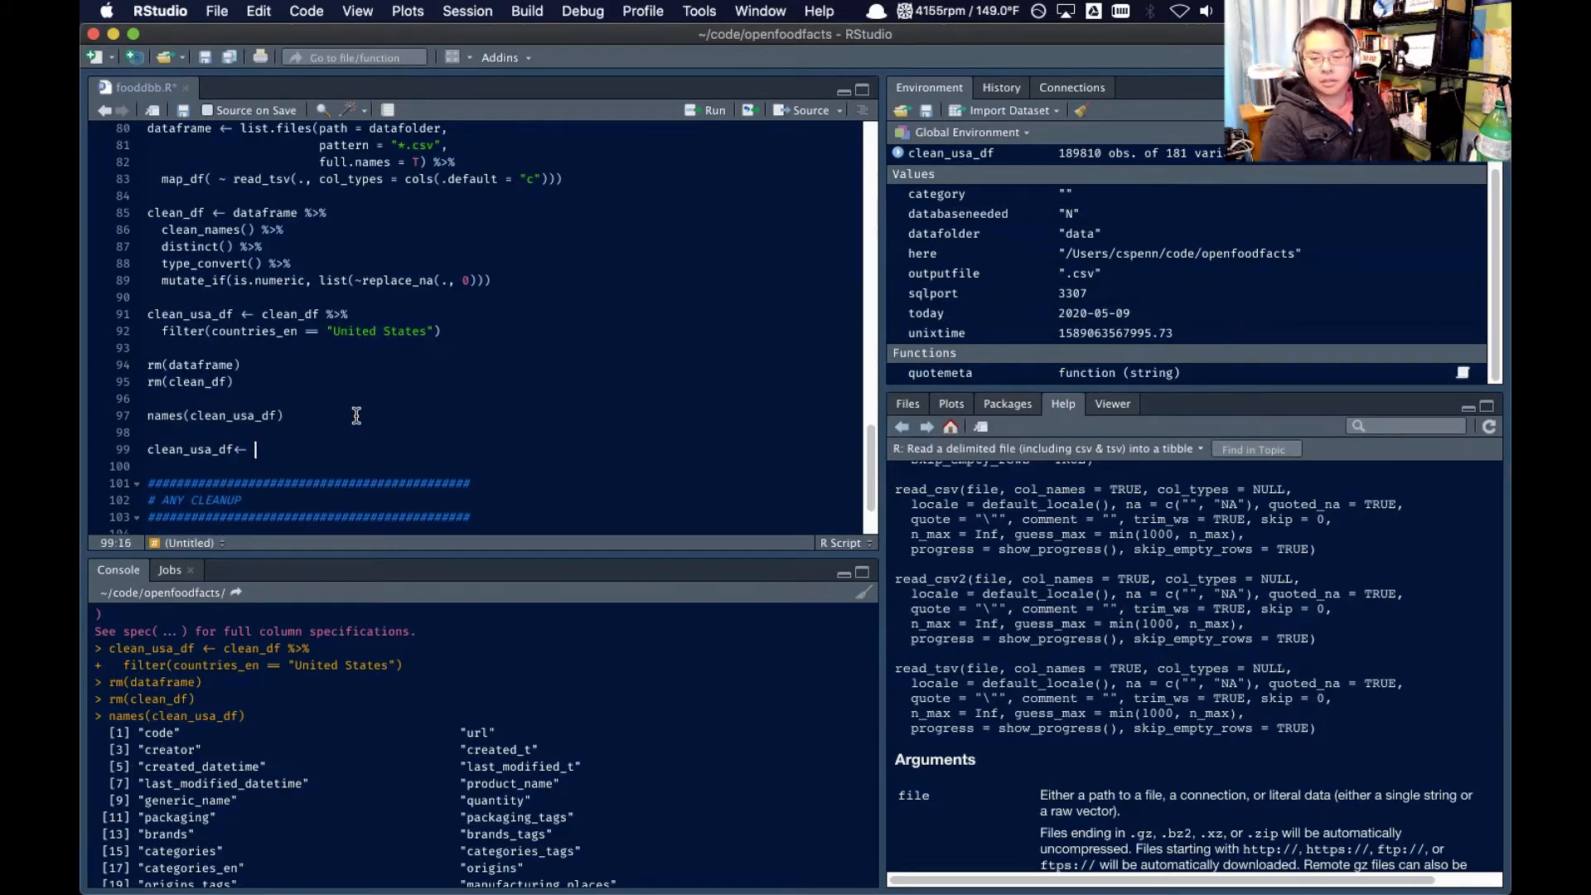
pyautogui.press('super+v')
pyautogui.press('super+shift+m')
pyautogui.press('Return')
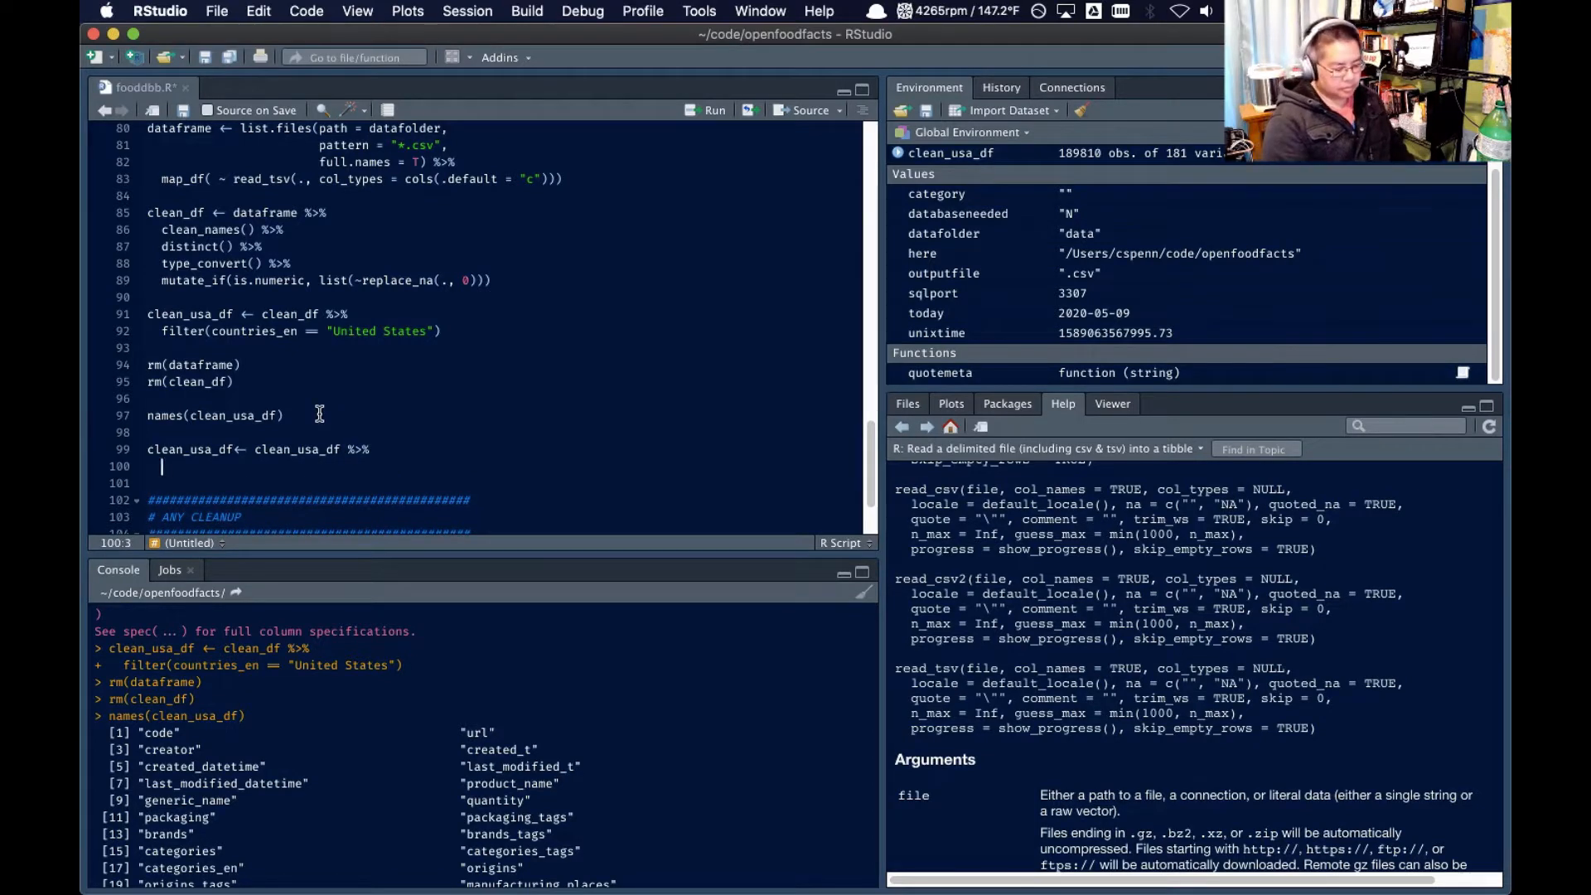
# Add a mutate() call to the pipeline that begins defining a new column named vitaminscore
pyautogui.write('mutaete(vimta')
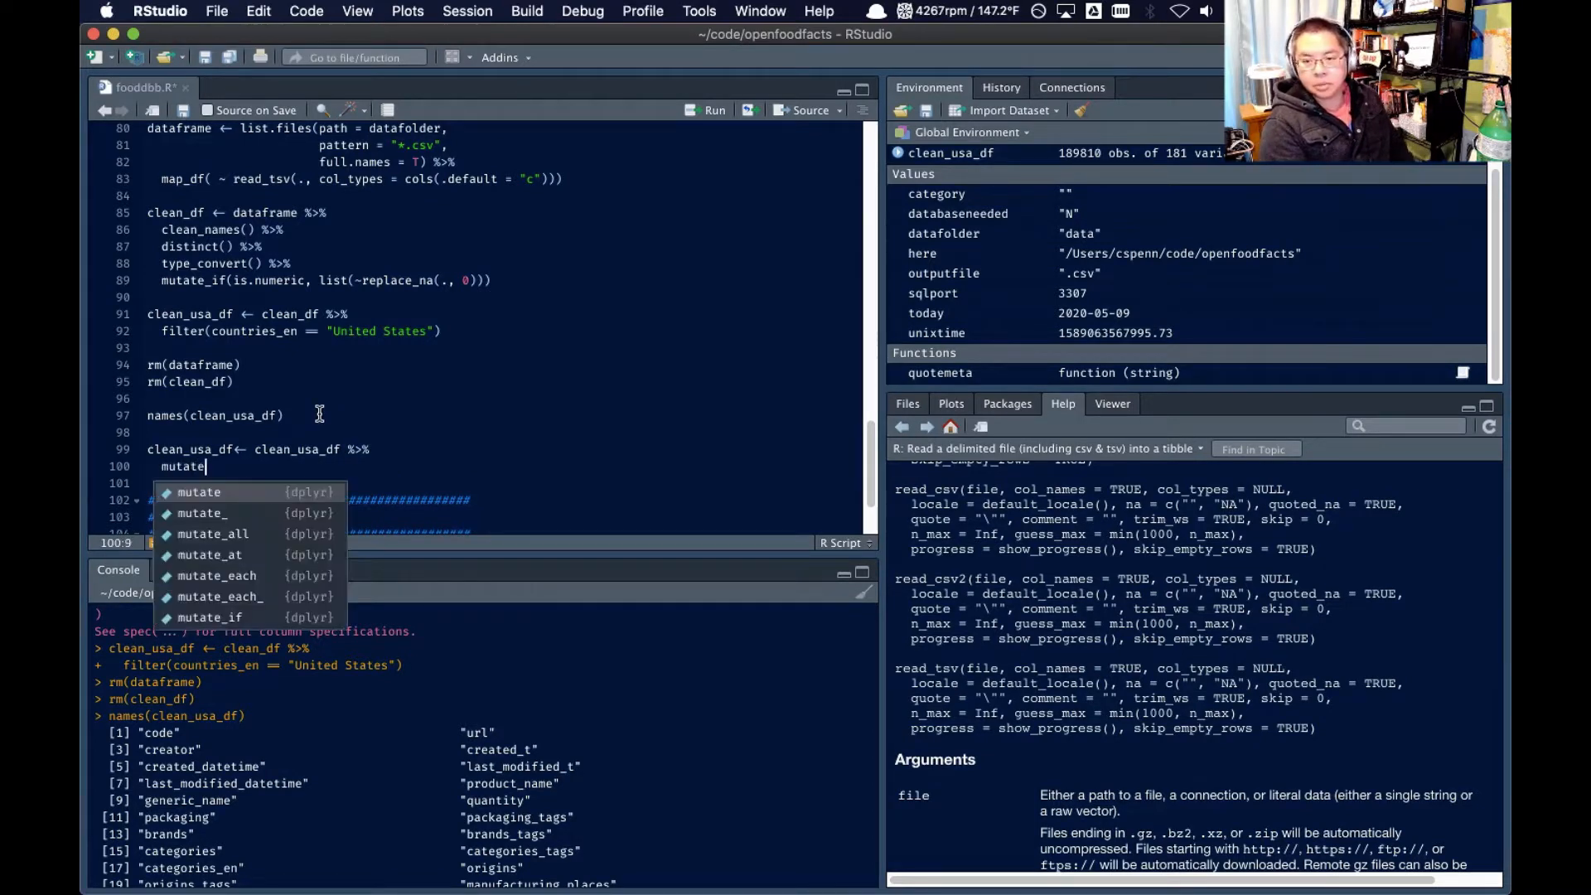
pyautogui.press('BackSpace')
pyautogui.press('BackSpace')
pyautogui.press('BackSpace')
pyautogui.write('taminscore')
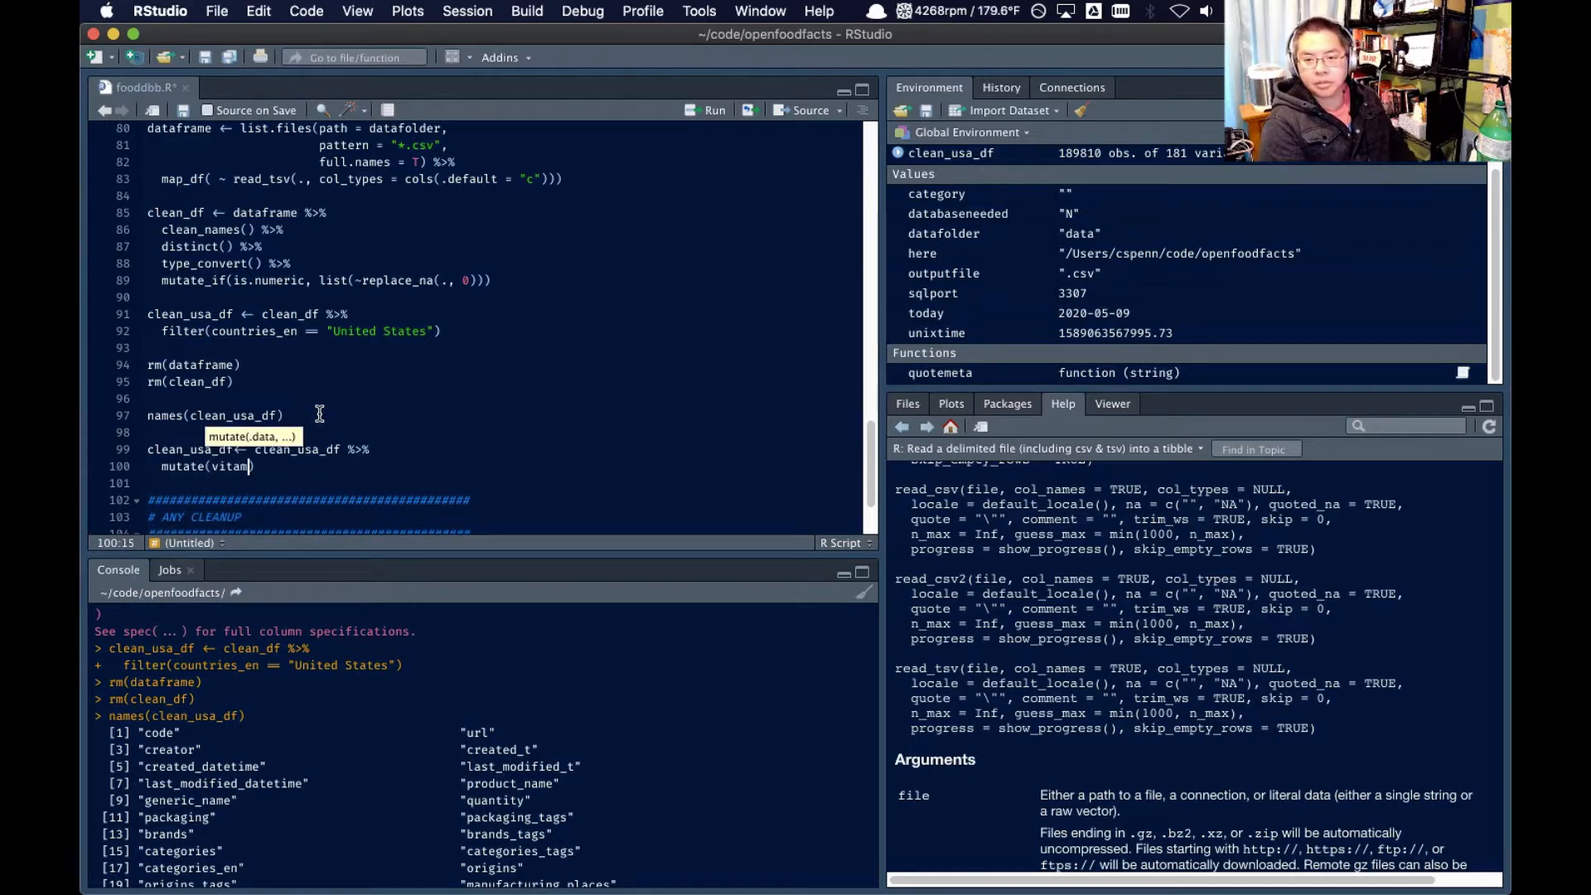
pyautogui.write(' =')
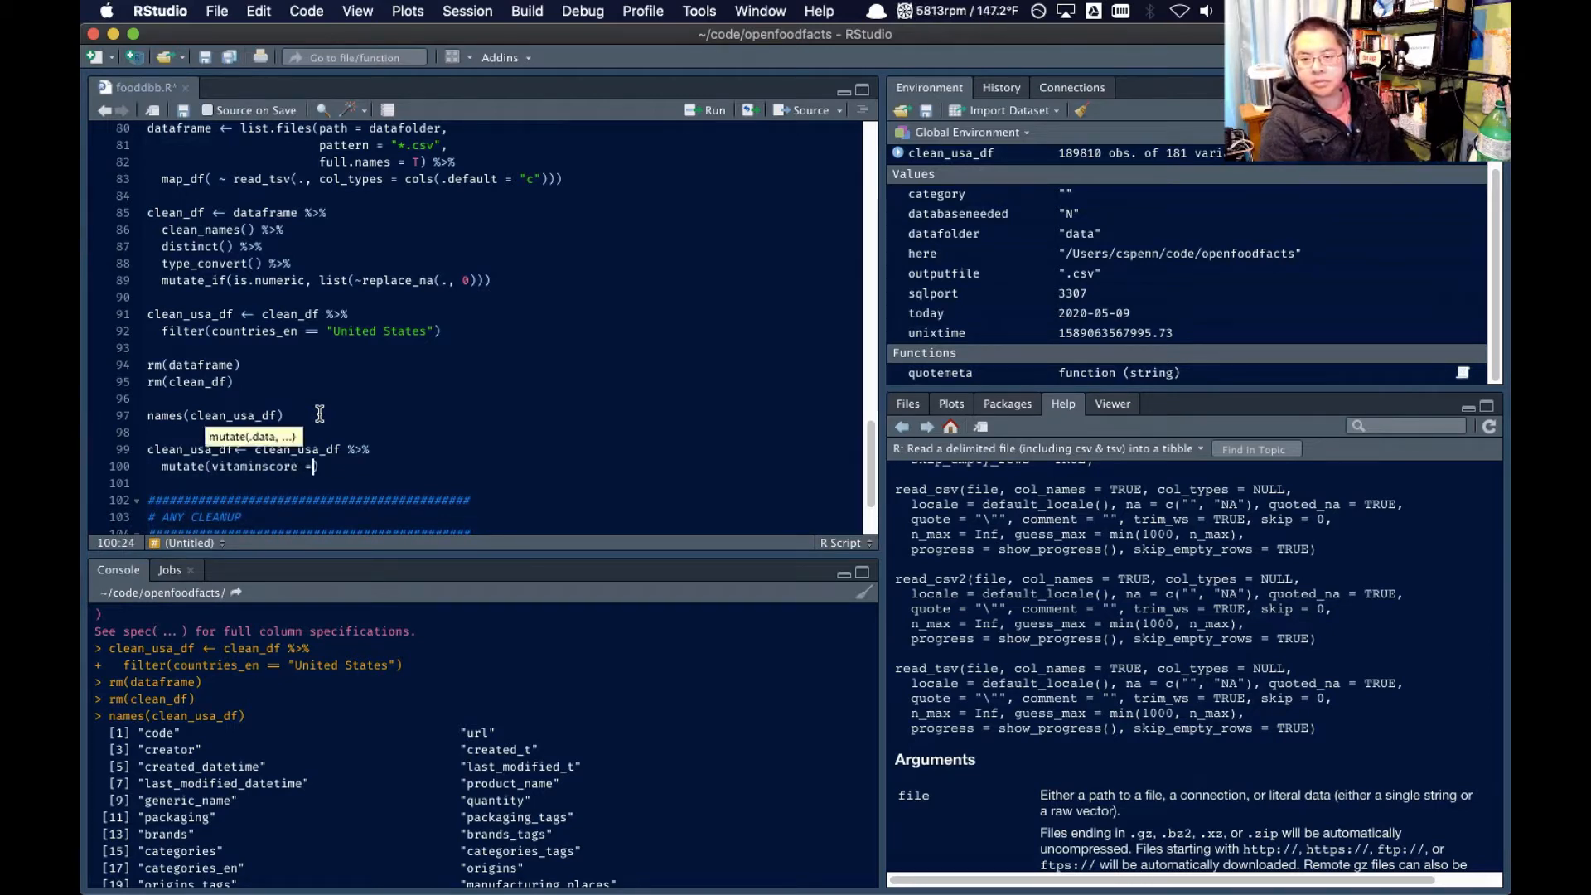
# Switch to BBEdit and copy the lines vitamin_a_100g through vitamin_pp_100g into a new text document
pyautogui.press('super+Tab')
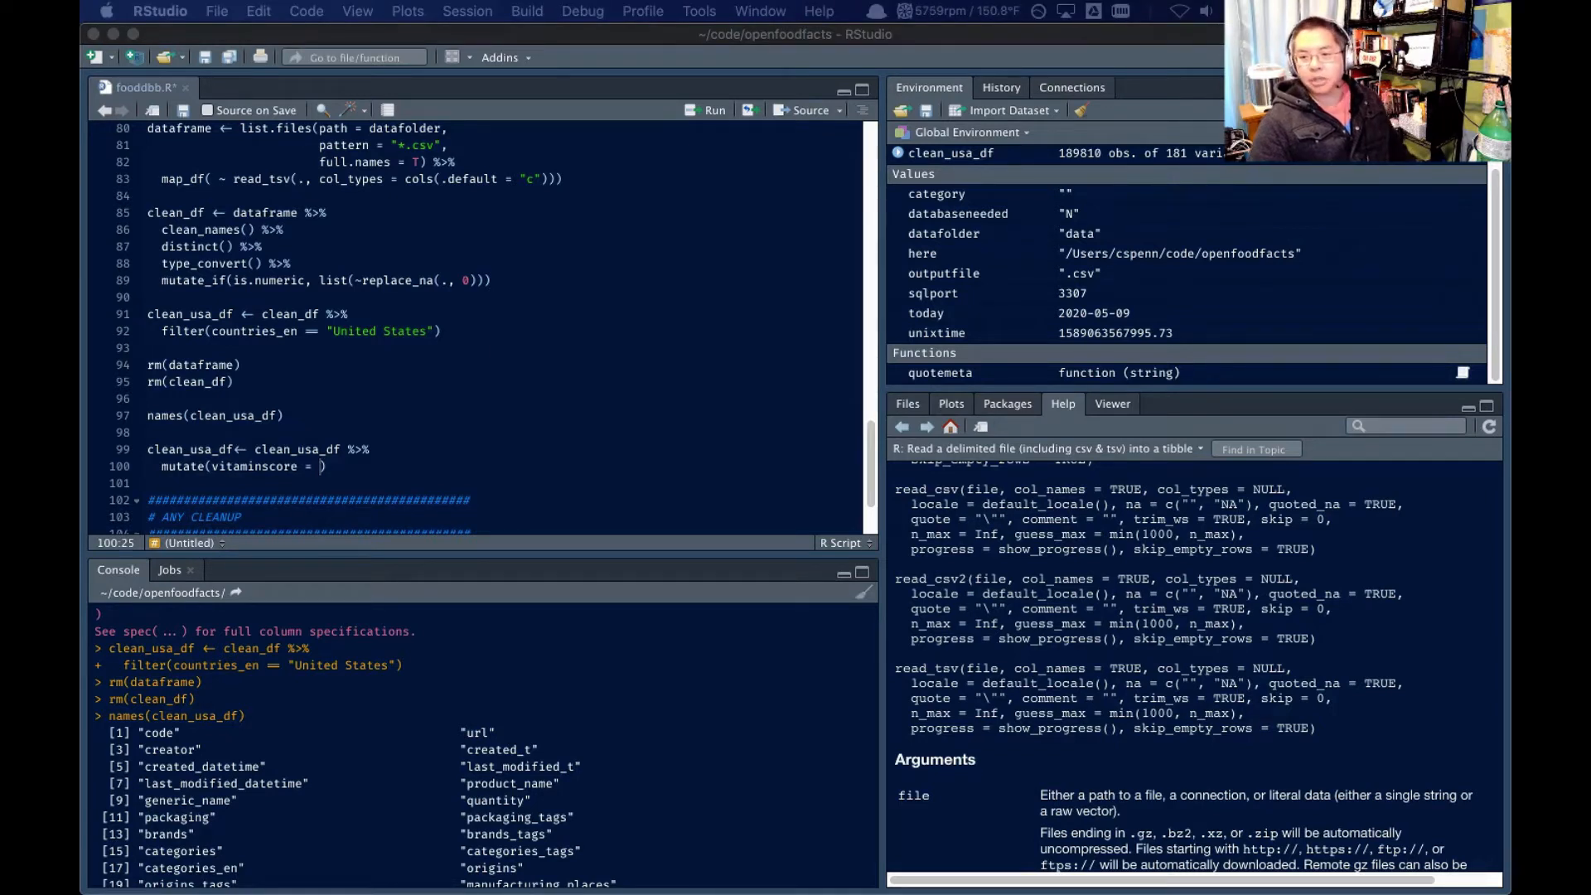
pyautogui.click(299, 449)
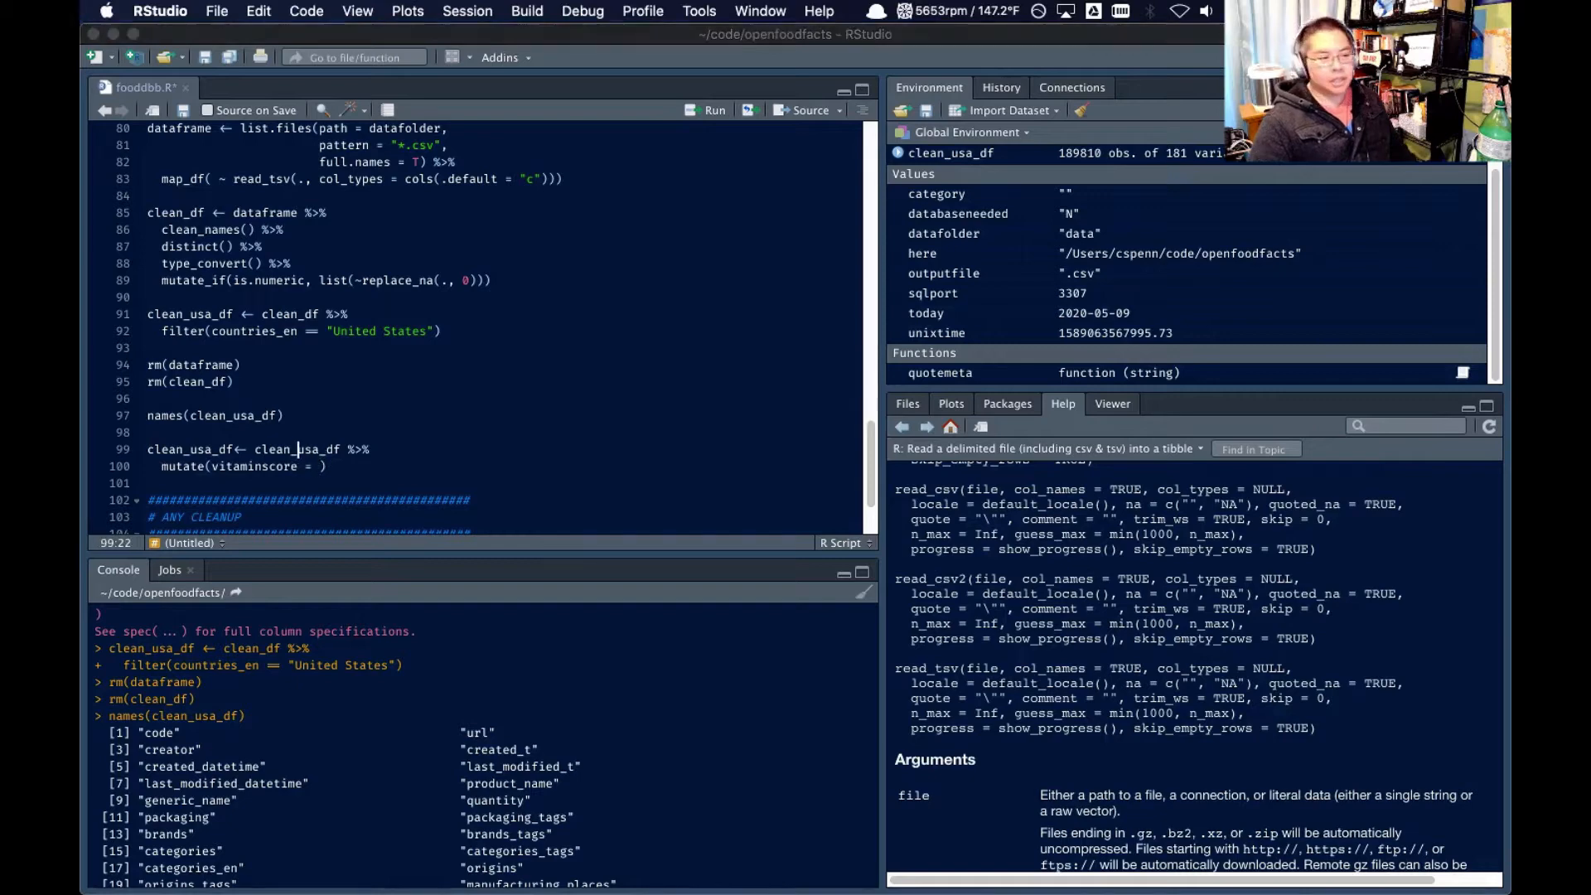
pyautogui.press('super+Tab')
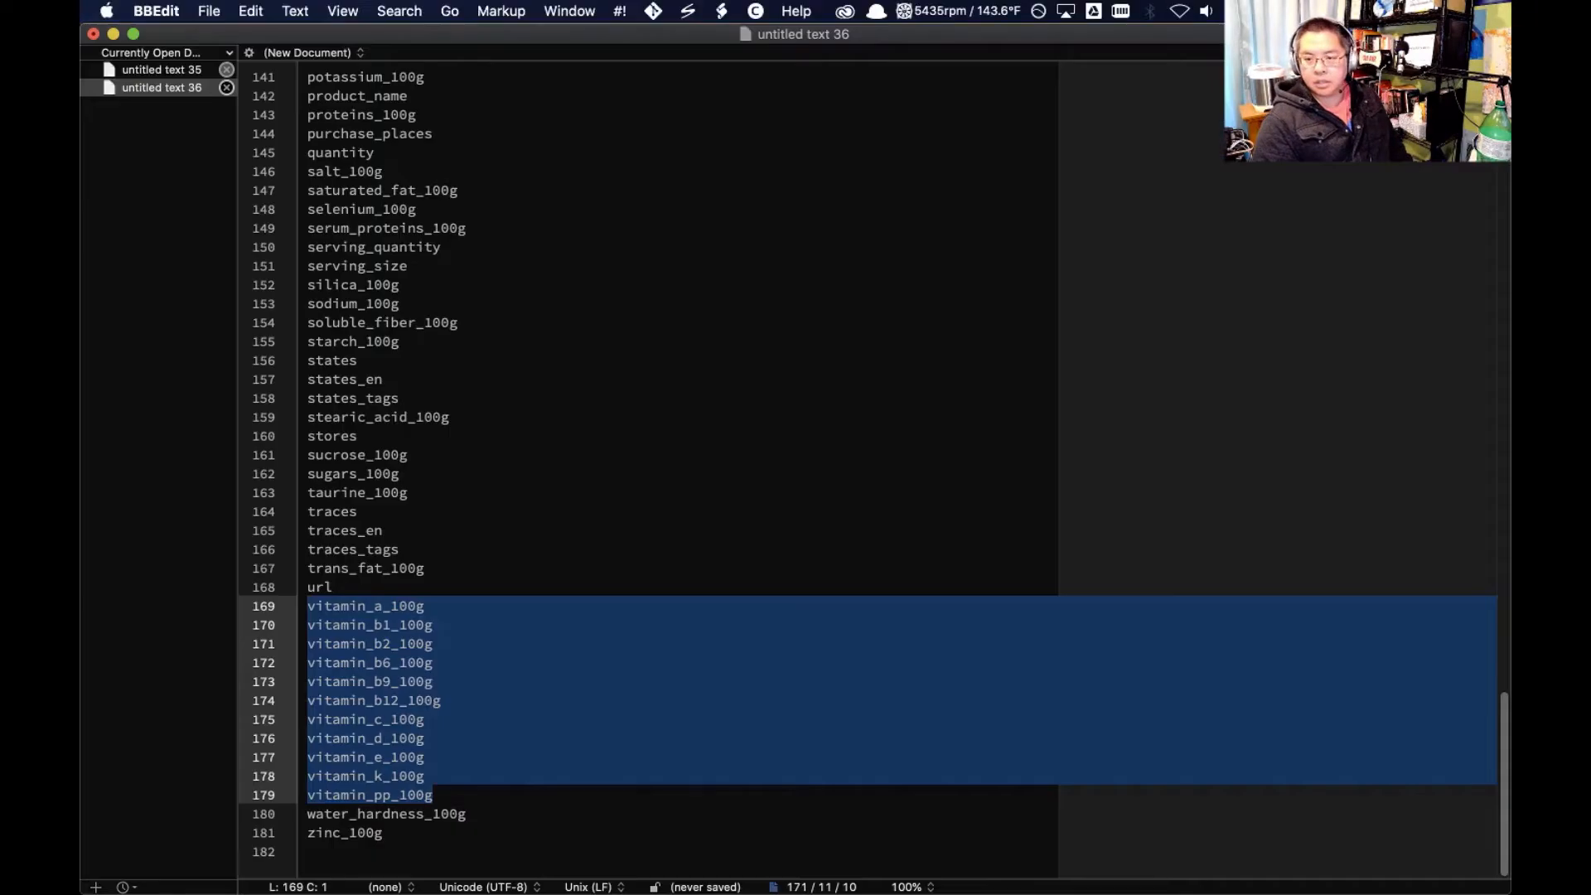
pyautogui.press('super+c')
pyautogui.press('super+n')
pyautogui.press('super+v')
# Replace every line break (\r) in the vitamin list with a plus sign
pyautogui.press('super+f')
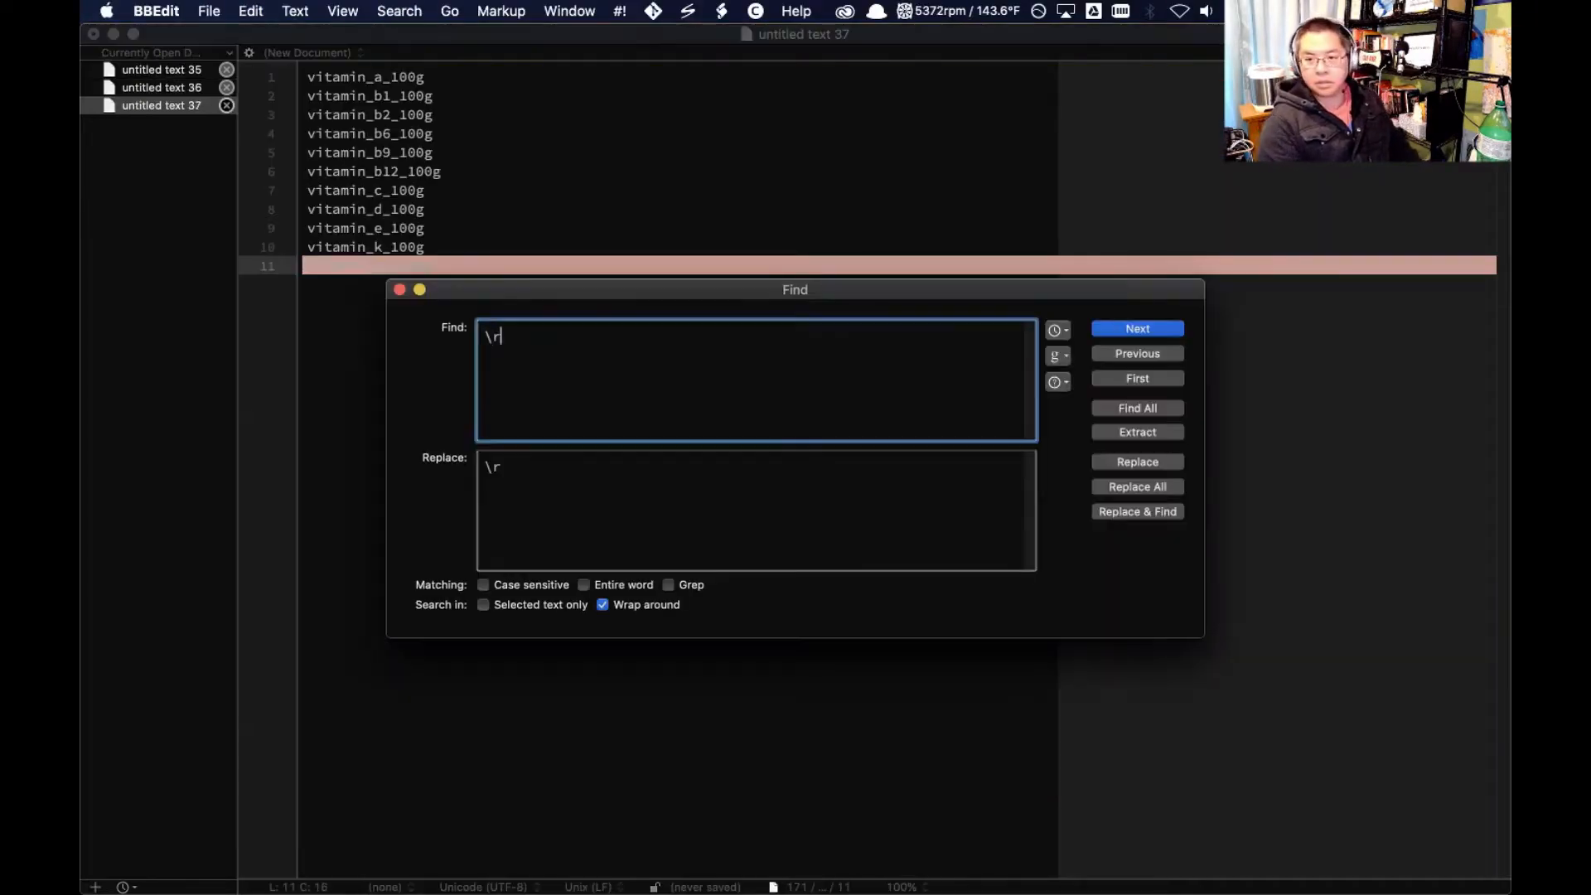
pyautogui.press('Tab')
pyautogui.write('+')
pyautogui.click(1110, 487)
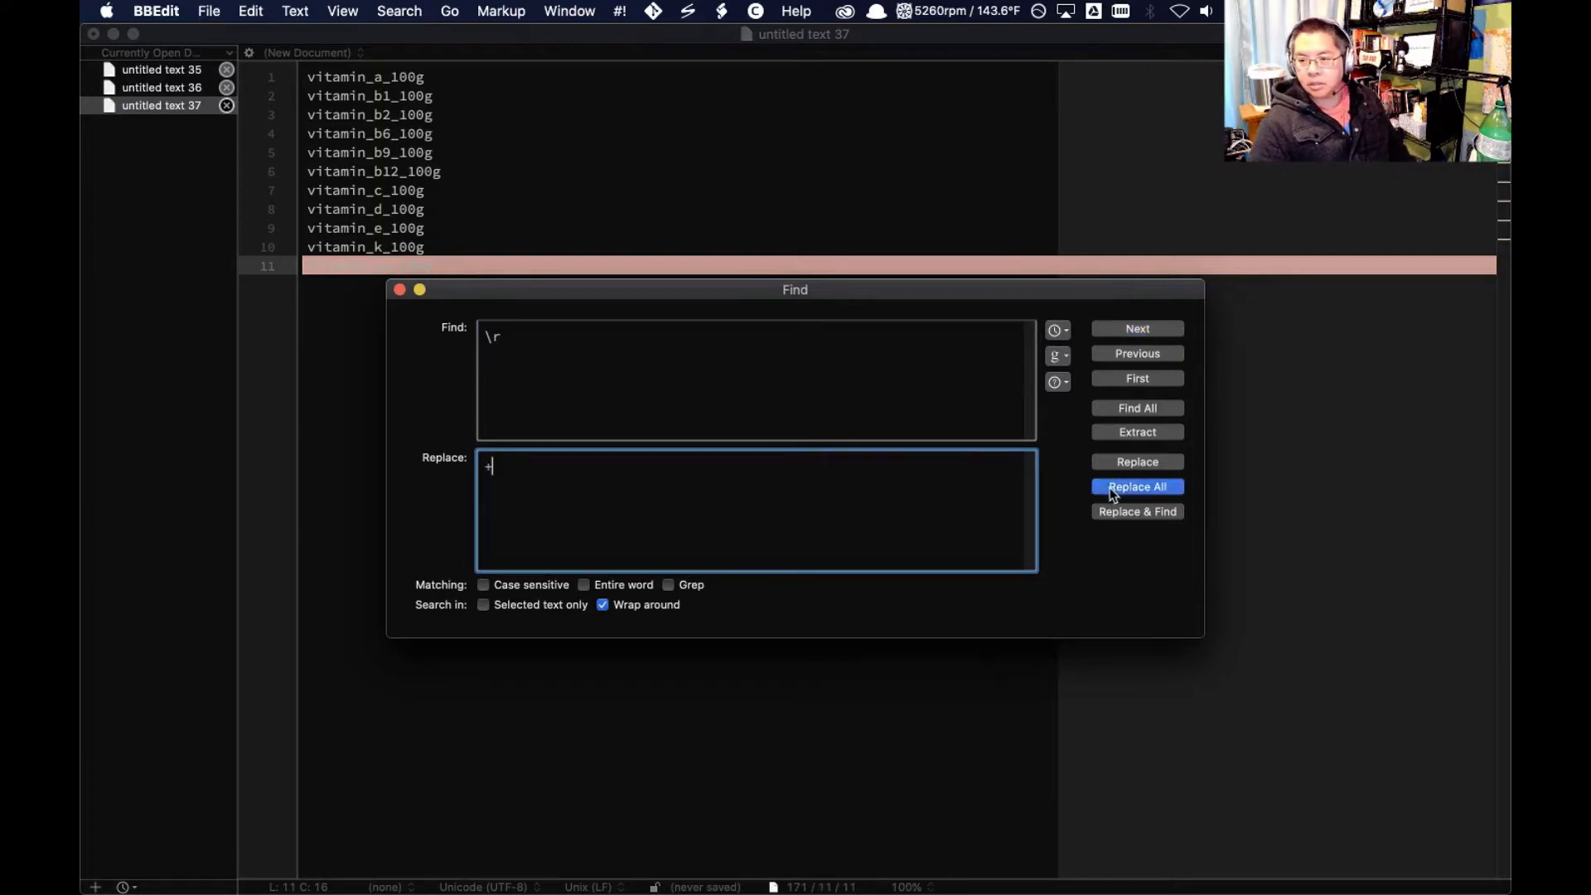
# Move the joined vitamin expression from BBEdit into RStudio as the value of vitaminscore in the mutate() call
pyautogui.press('super+a')
pyautogui.press('super+x')
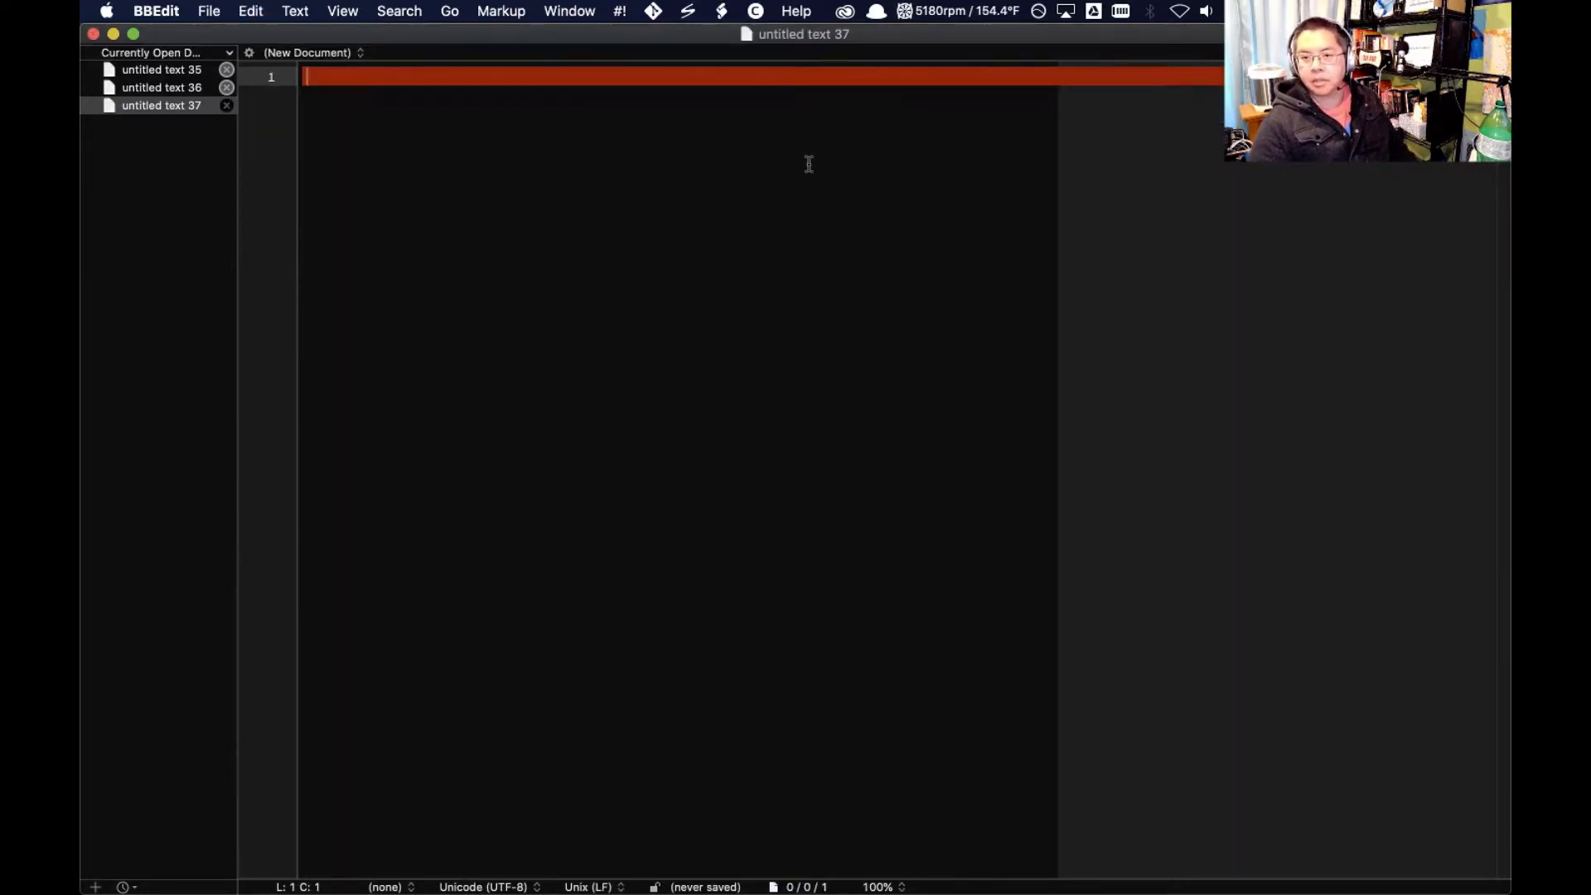
pyautogui.press('super+Tab')
pyautogui.click(318, 465)
pyautogui.press('super+v')
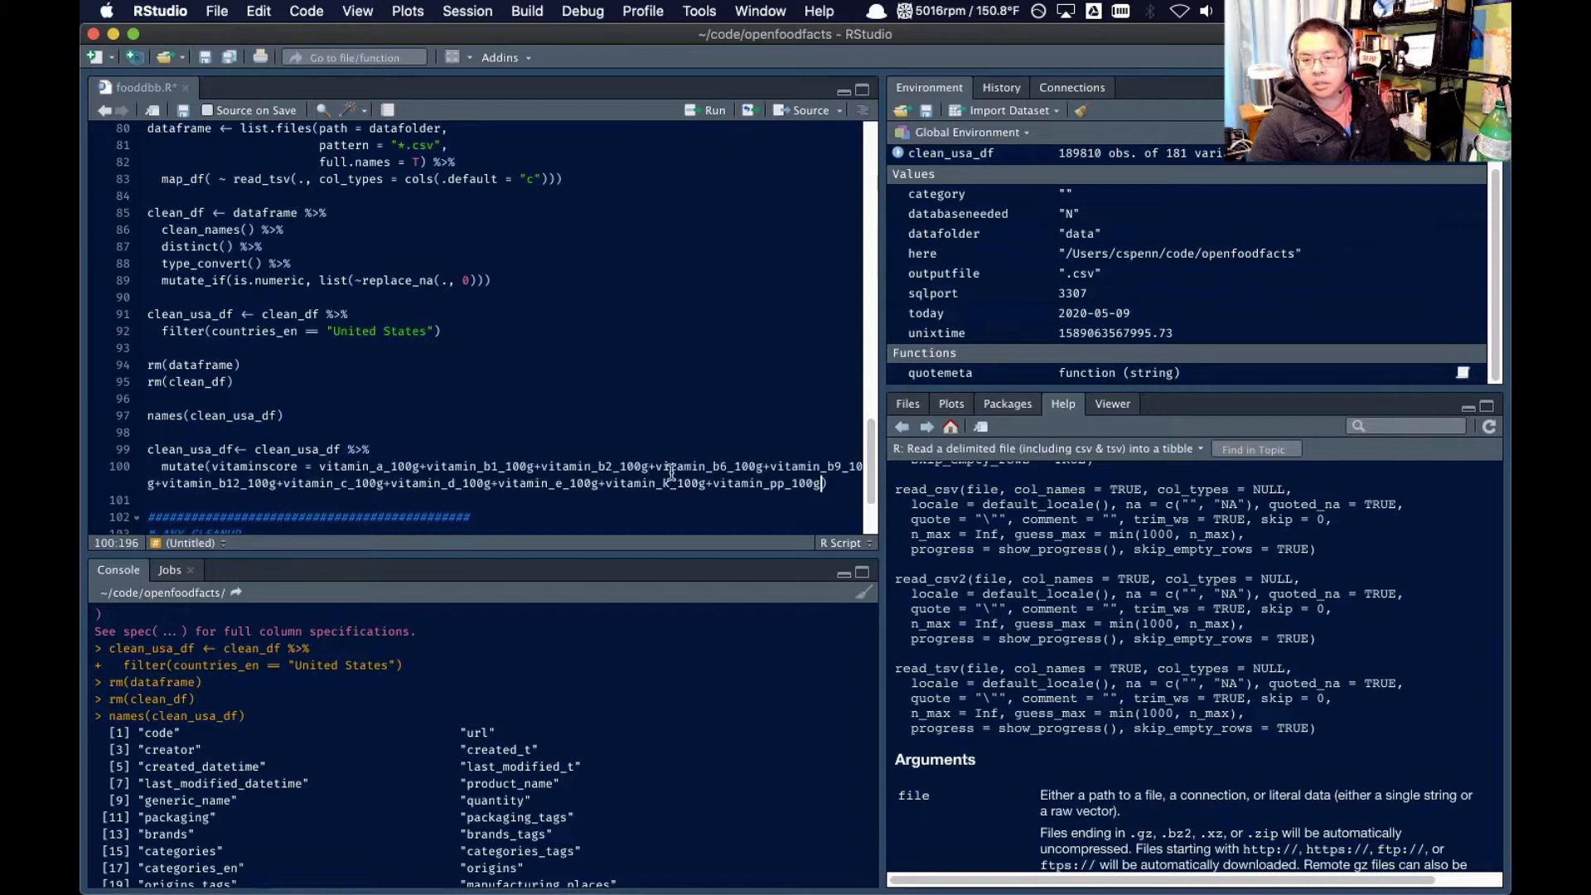
# Enclose the sum of vitamin columns assigned to vitaminscore in its own parentheses
pyautogui.click(319, 466)
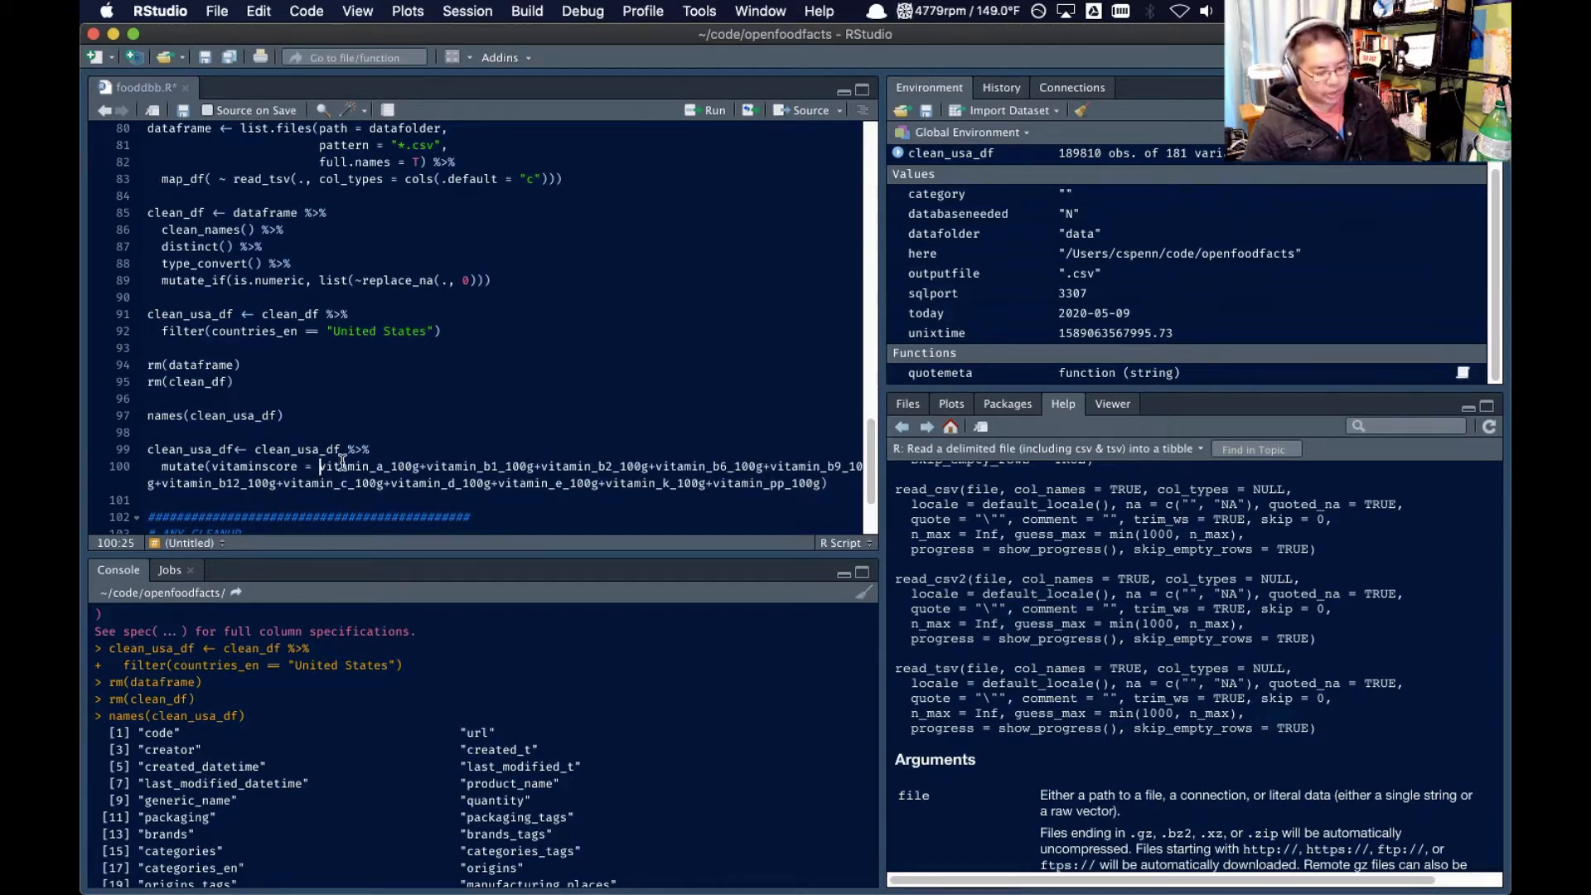
pyautogui.write('(')
pyautogui.click(831, 483)
pyautogui.write(')')
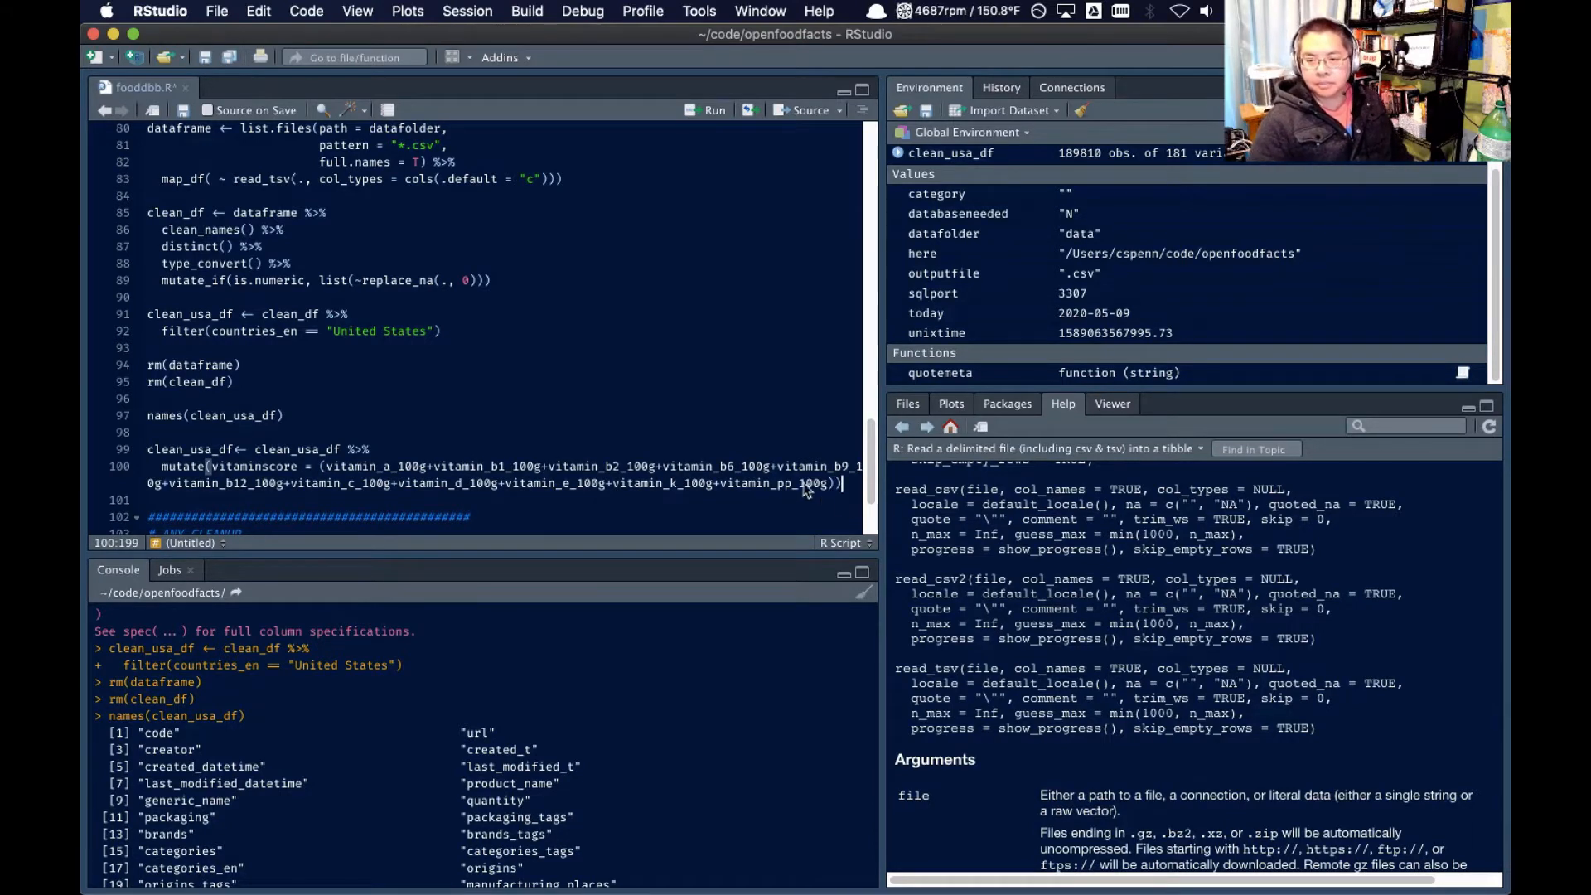
pyautogui.click(506, 466)
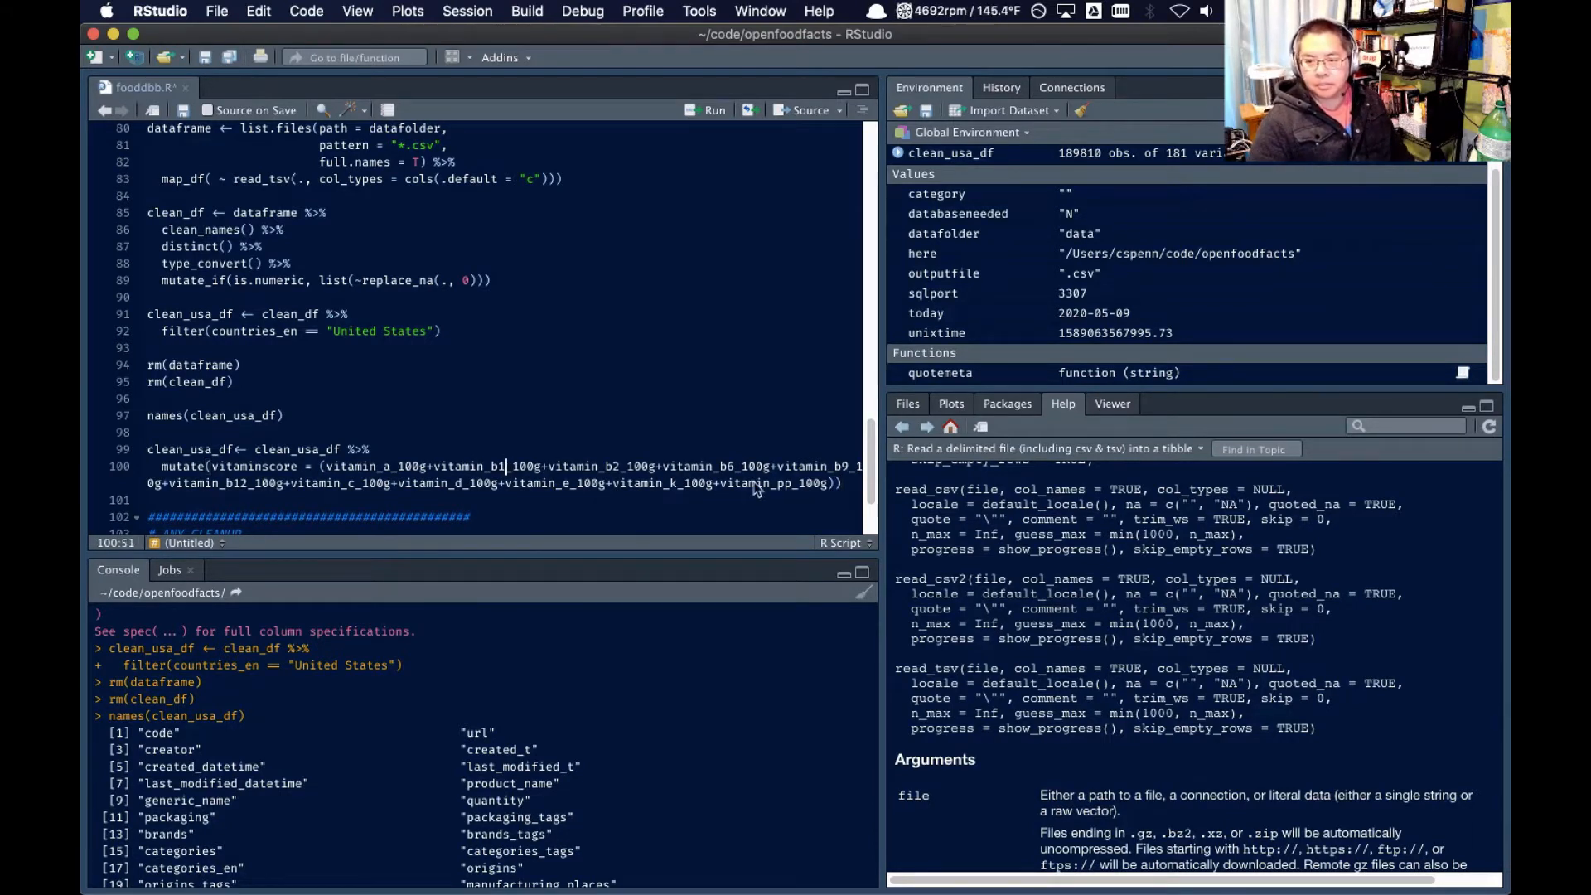
# Reformat the vitaminscore mutate block across several lines and run it on clean_usa_df
pyautogui.tripleClick(219, 456)
pyautogui.moveTo(219, 456); pyautogui.dragTo(220, 472)
pyautogui.press('shift+super+a')
pyautogui.click(222, 468)
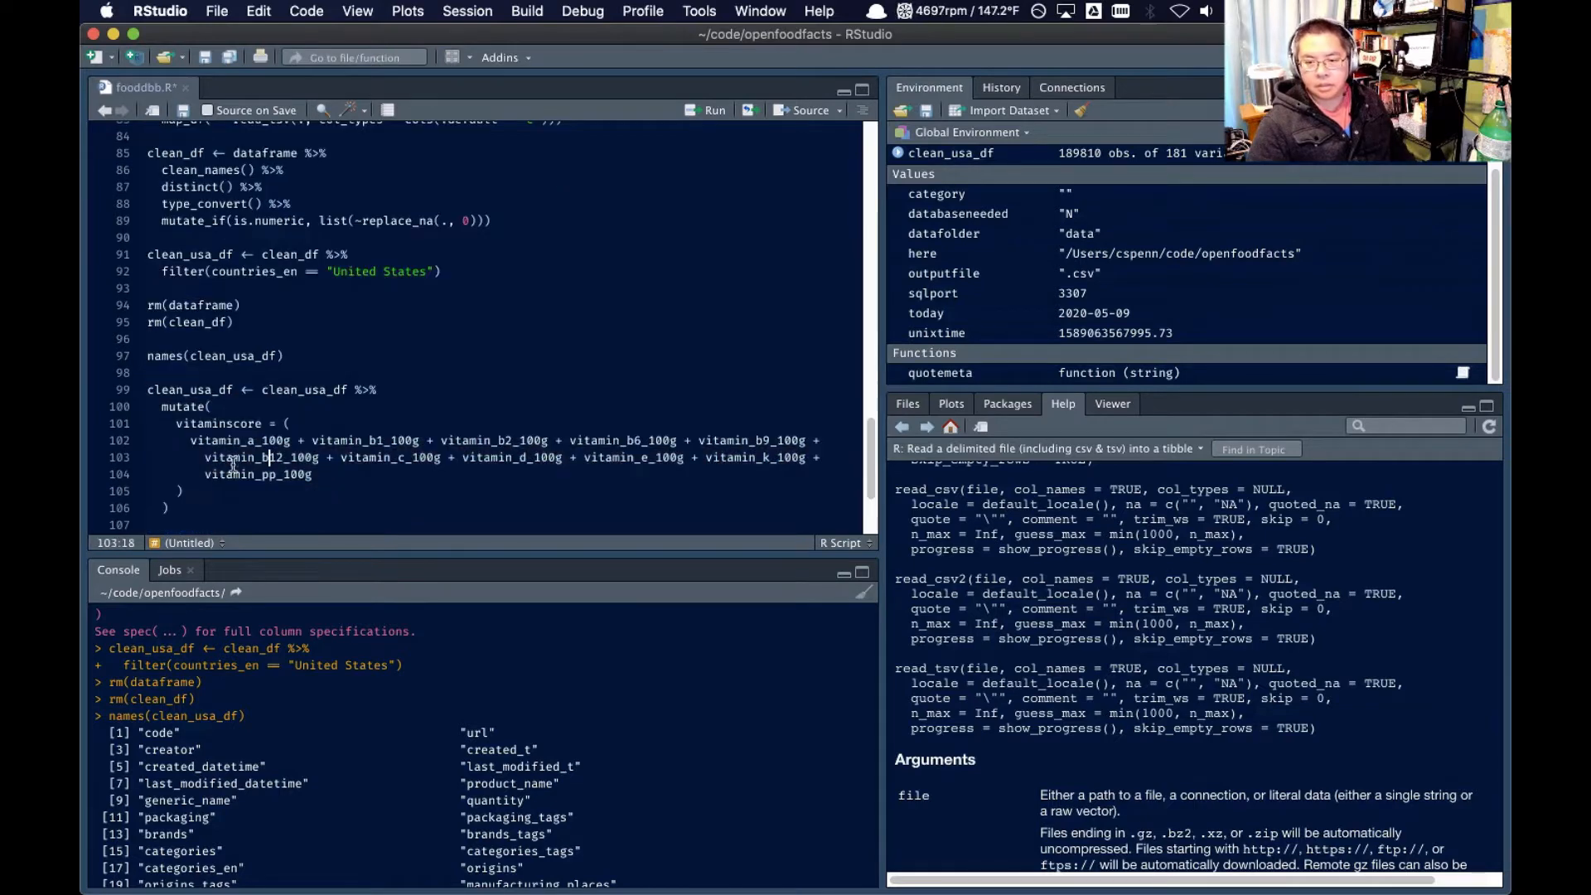
pyautogui.moveTo(178, 524); pyautogui.dragTo(133, 389)
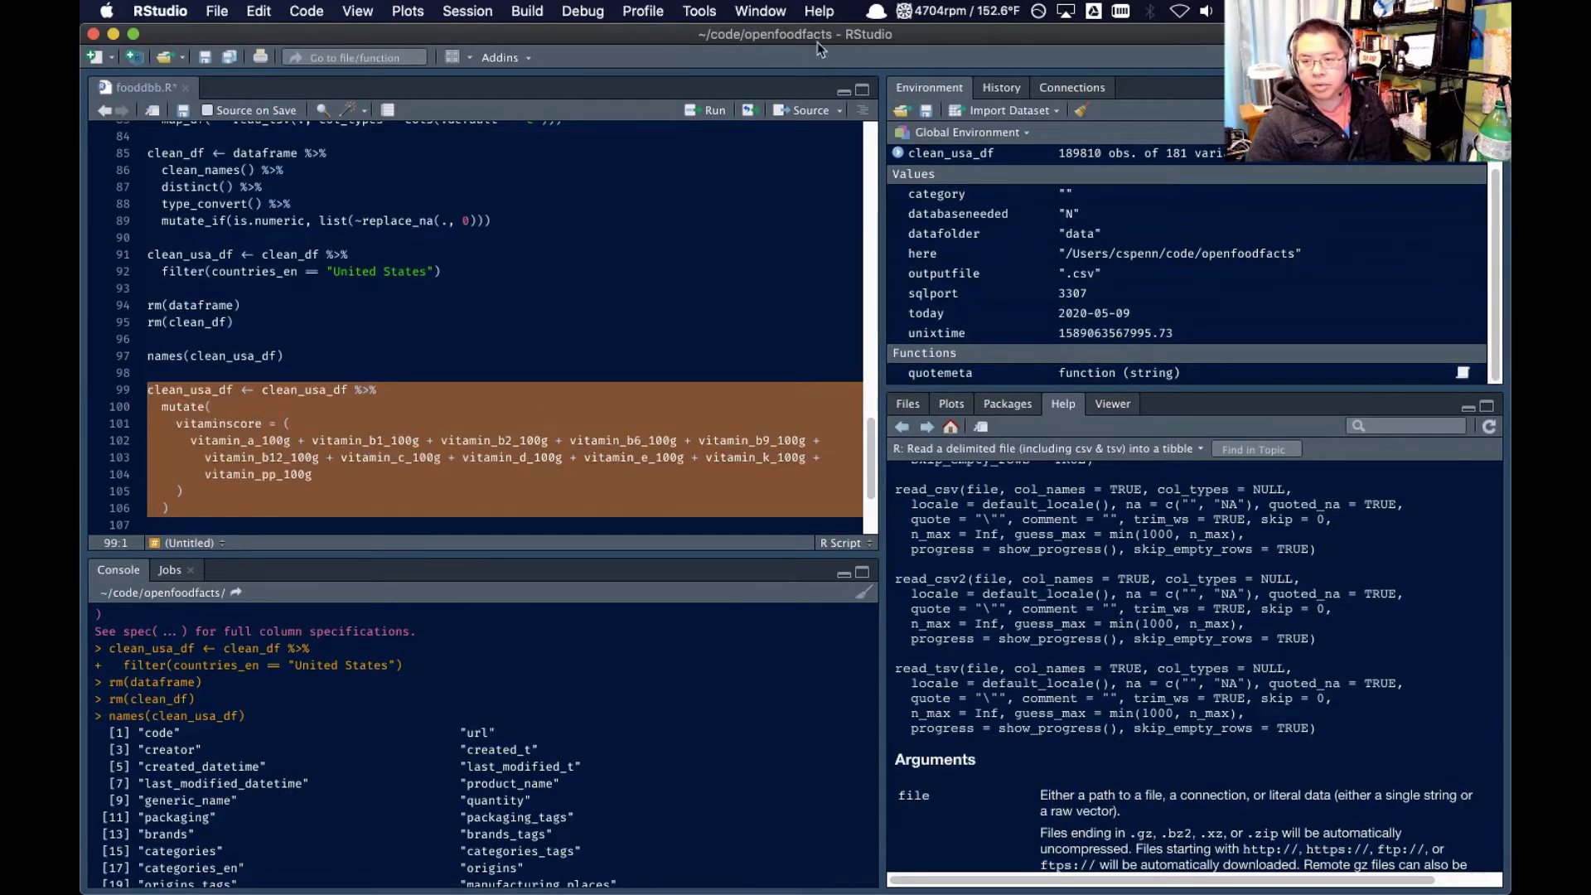
pyautogui.click(714, 110)
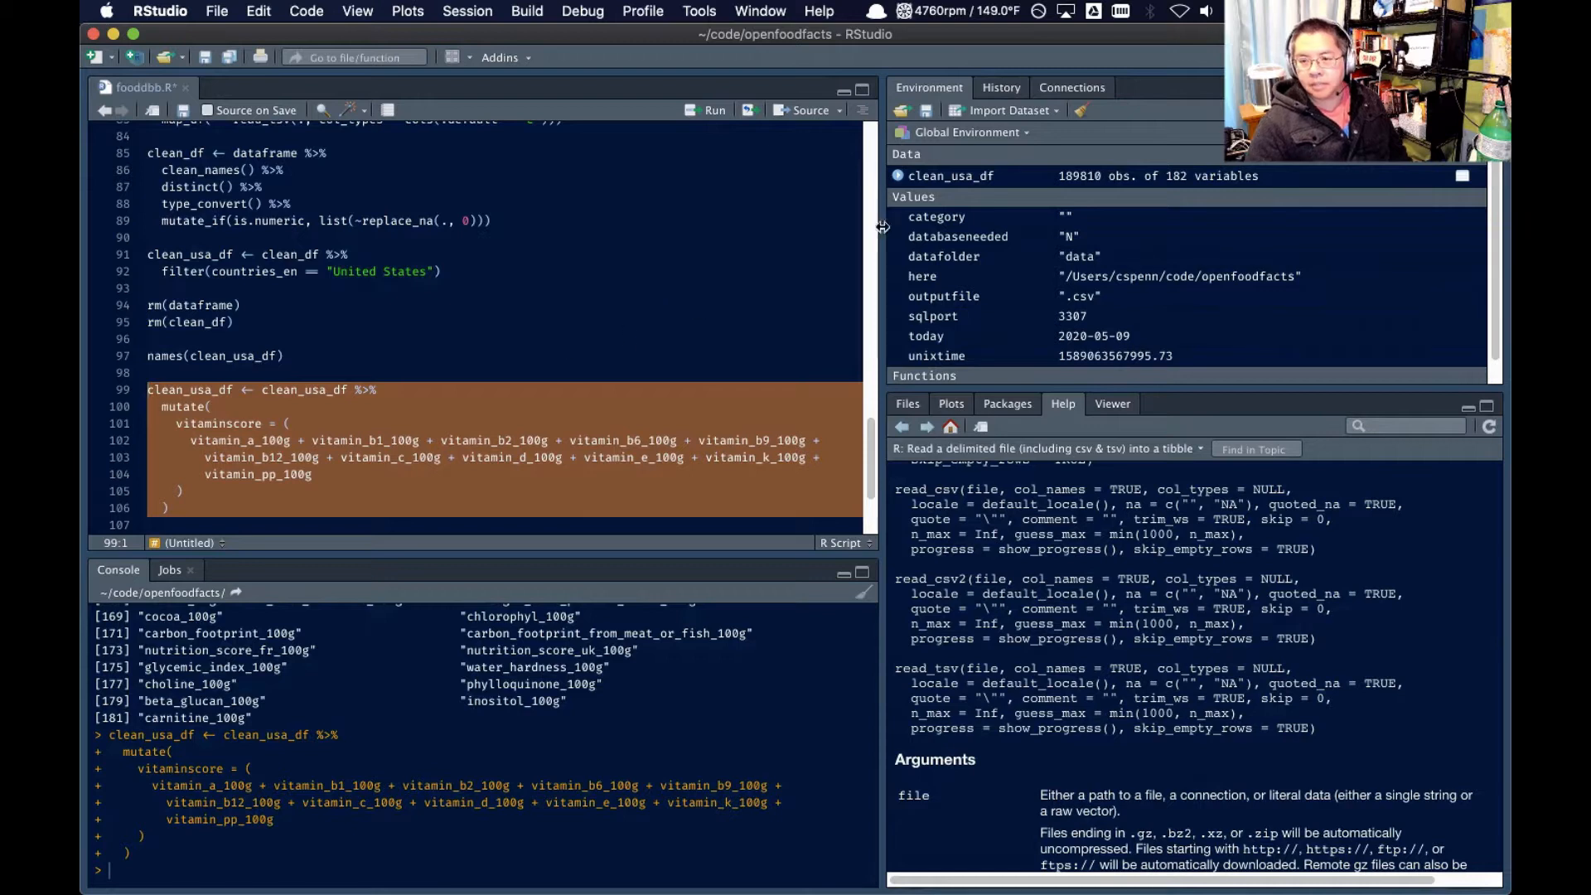
pyautogui.moveTo(923, 182)
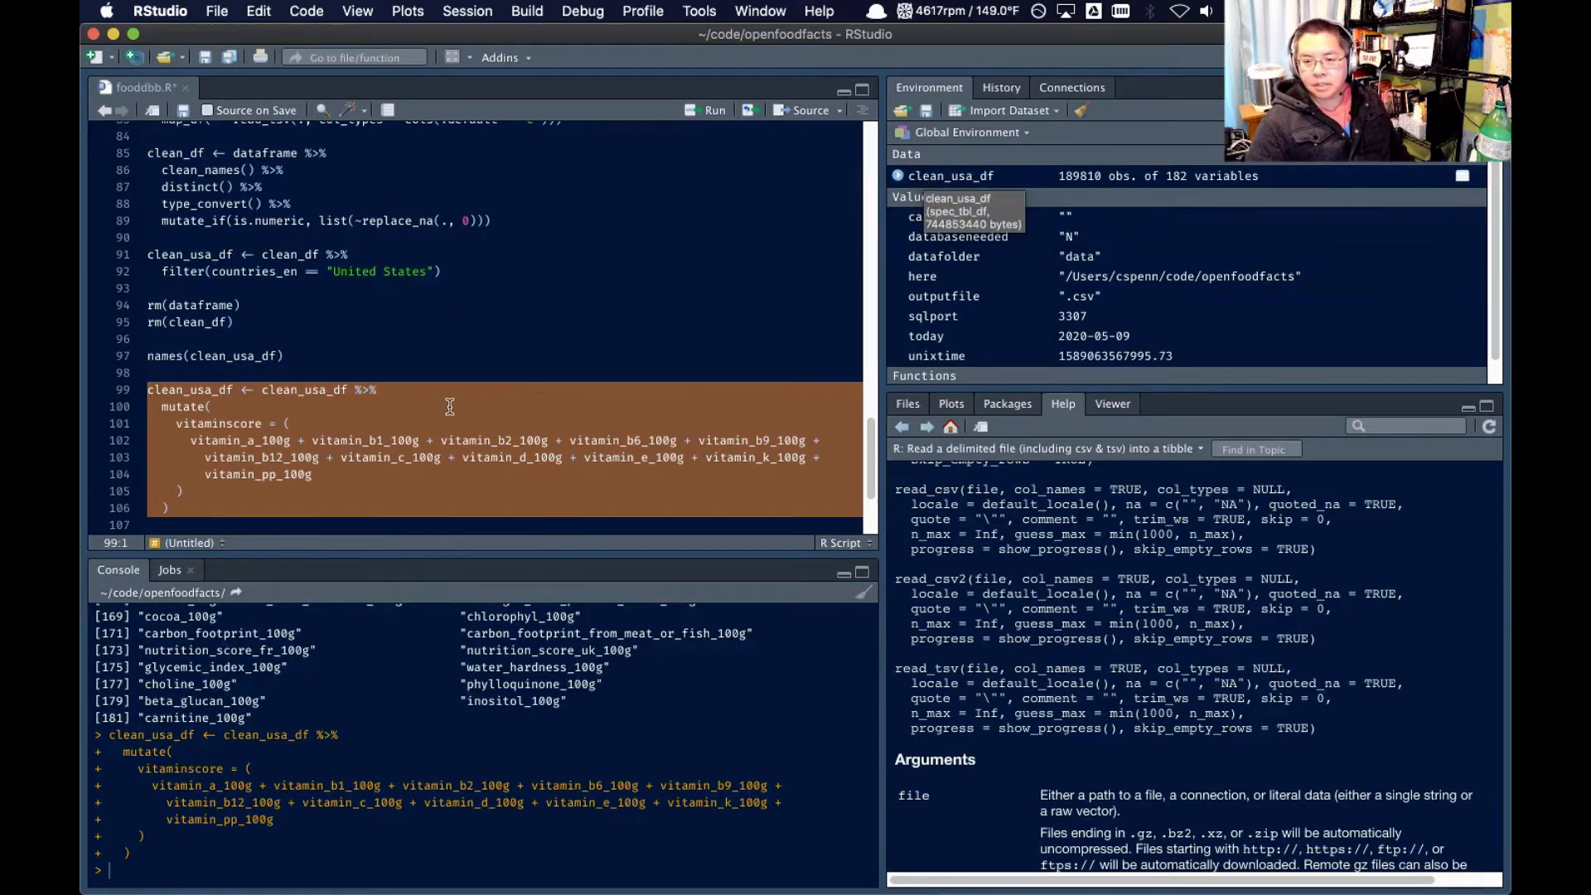
# Extend the pipeline after mutate() with arrange(desc(vitaminscore)) to sort products by descending vitamin score
pyautogui.click(249, 505)
pyautogui.write('%>')
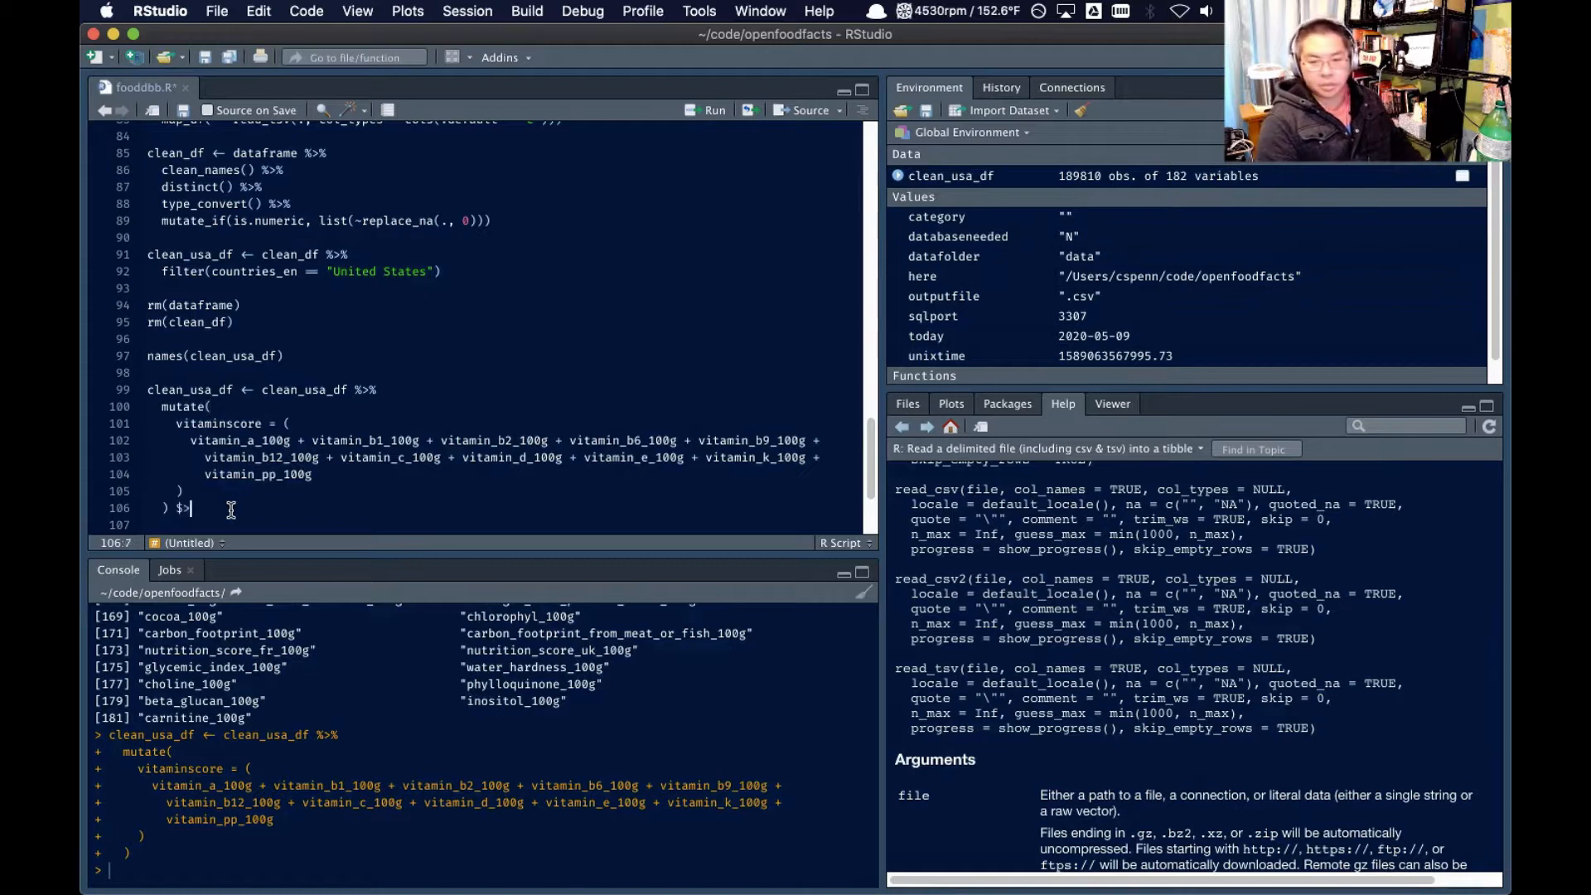
pyautogui.write('%')
pyautogui.press('Return')
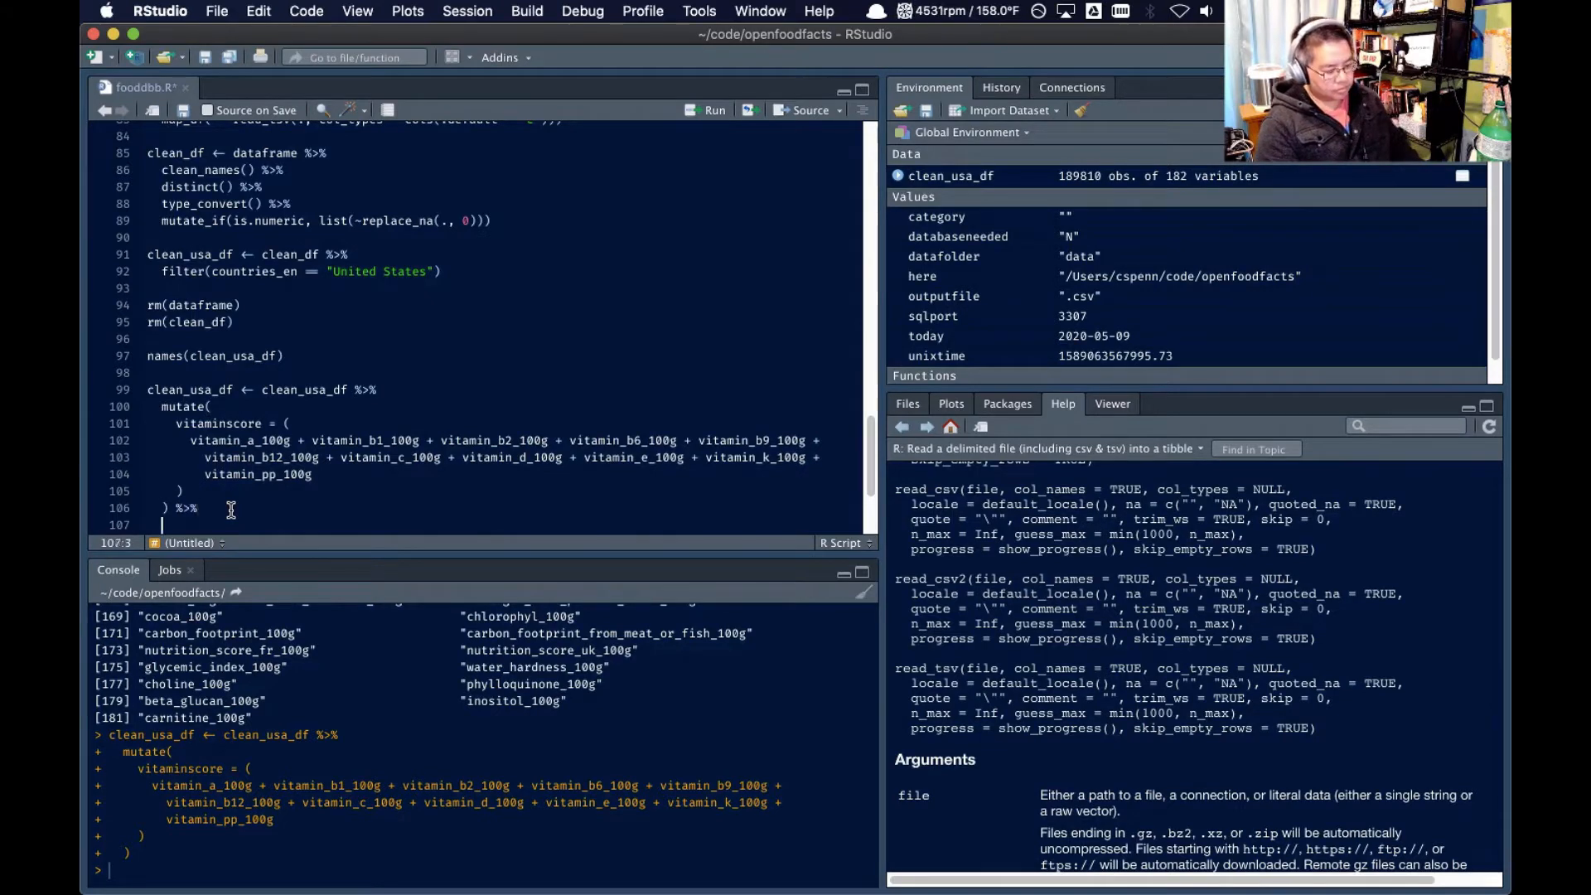
pyautogui.write('arrange(desc')
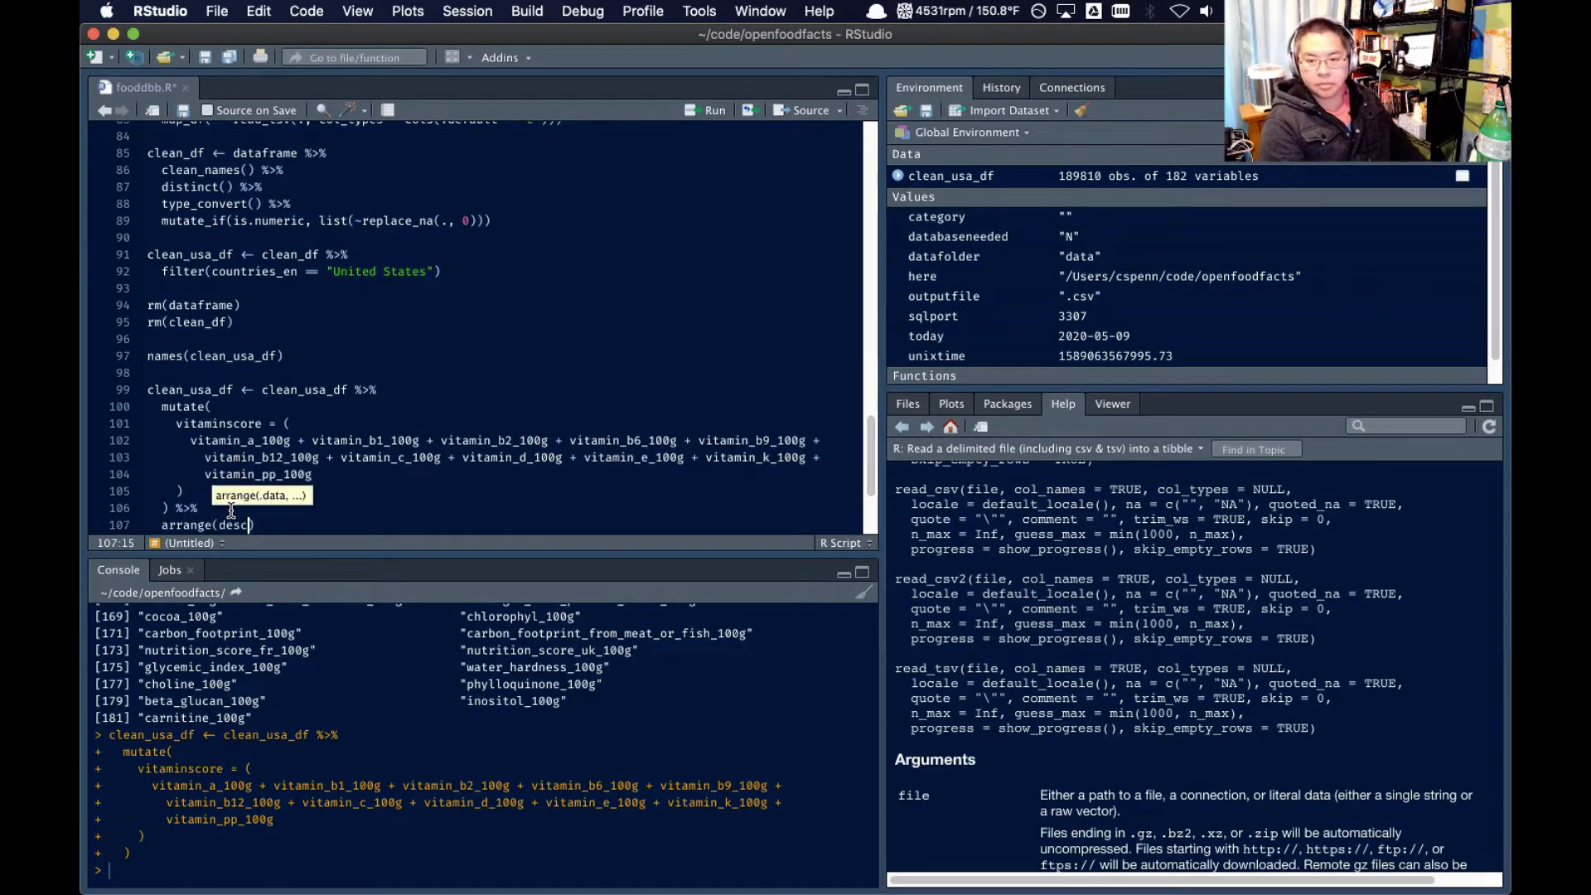
pyautogui.write('(vitaminscore')
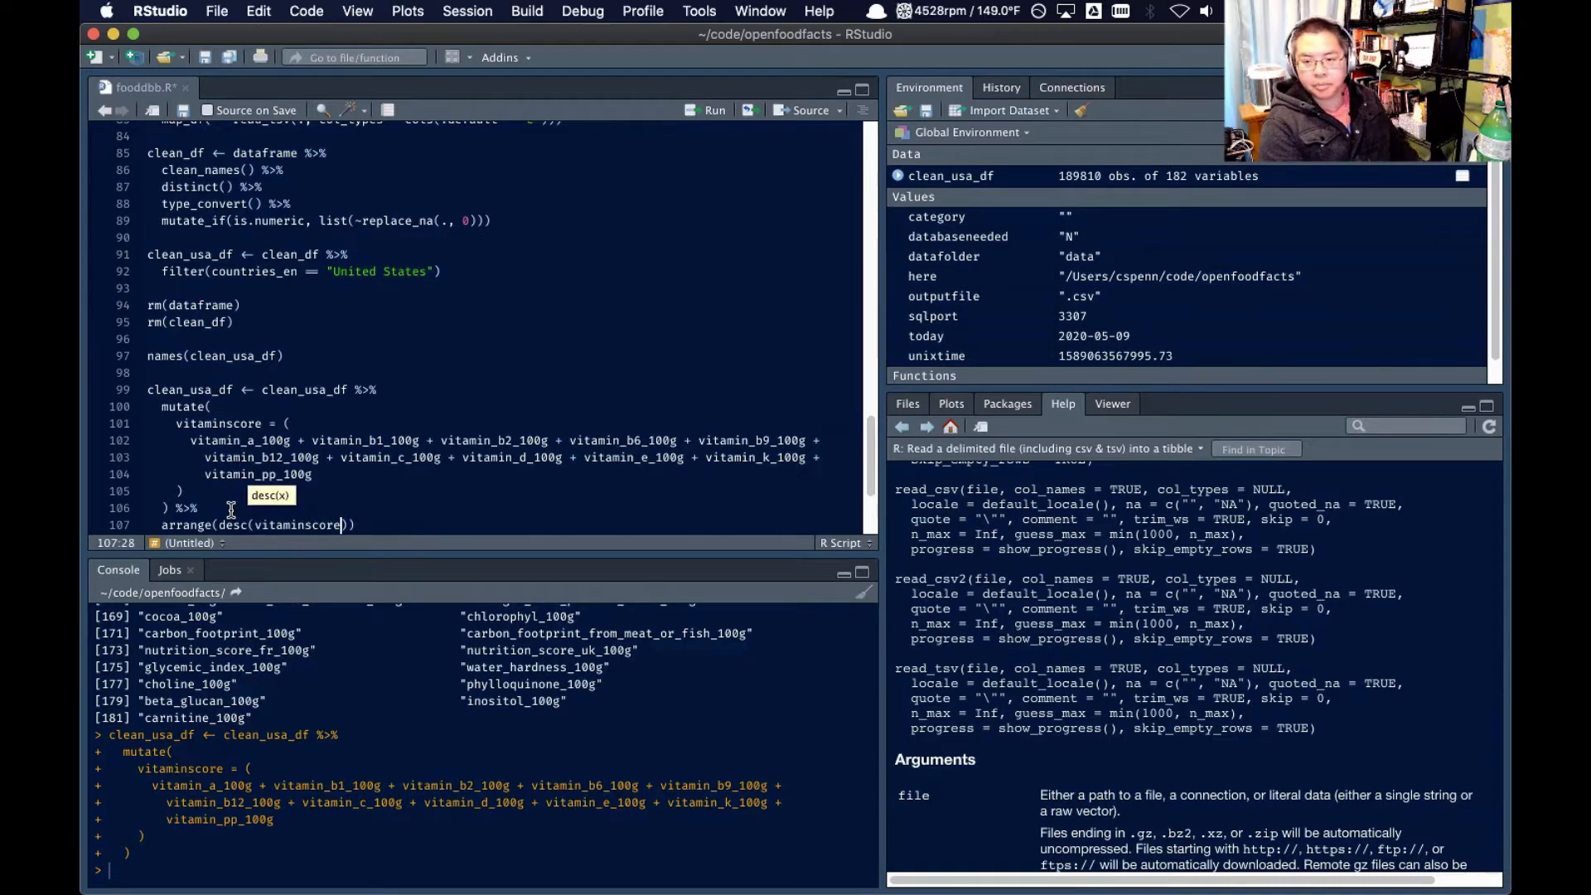
pyautogui.tripleClick(300, 527)
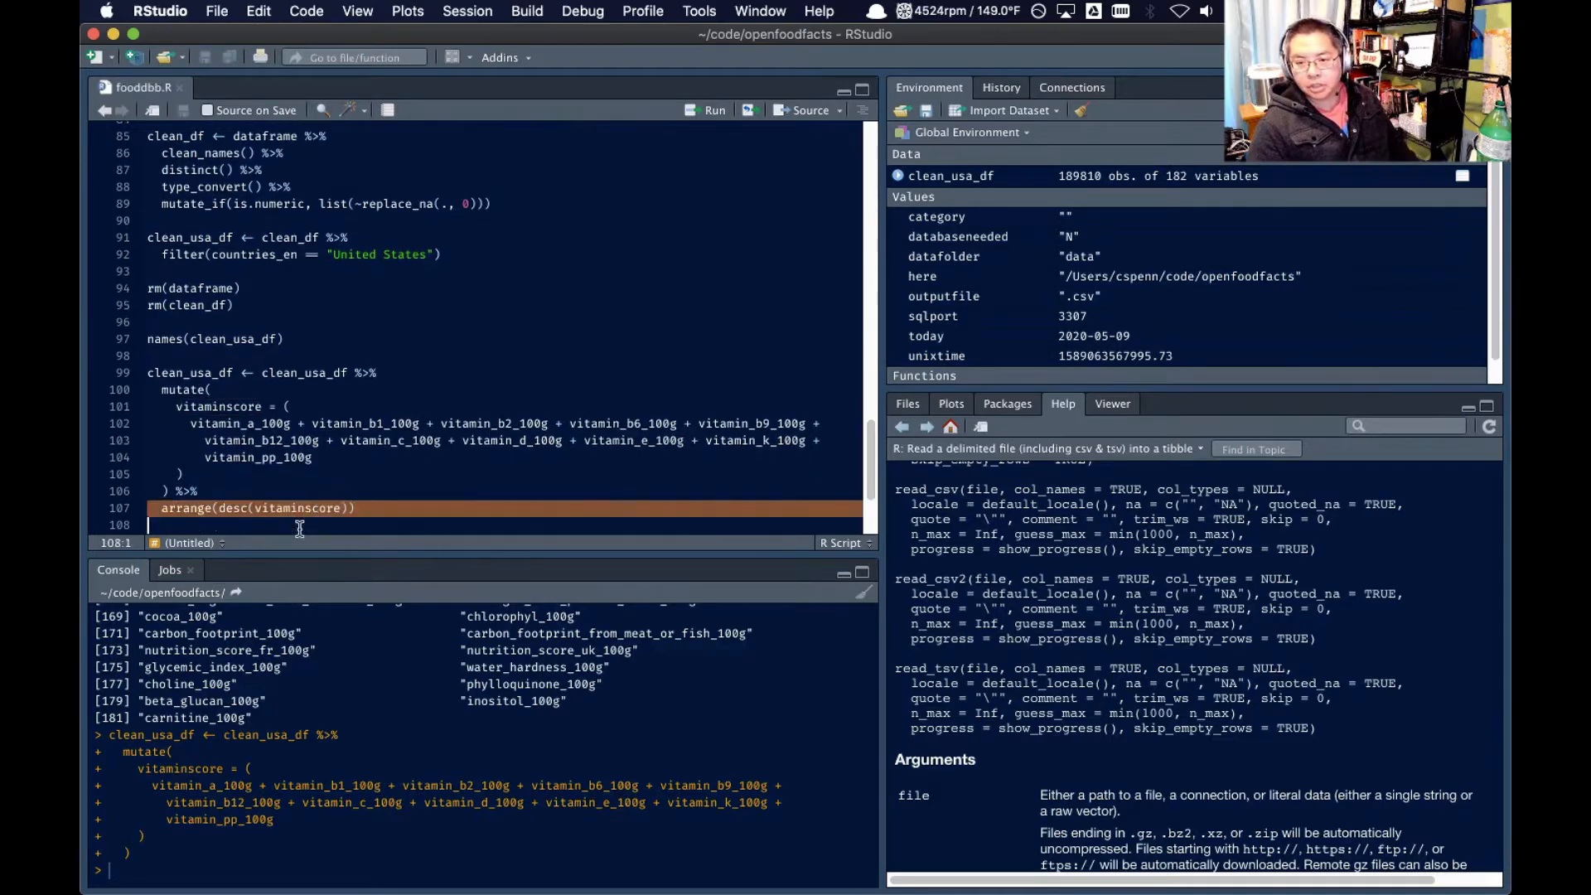
# Run the complete clean_usa_df block, from its assignment through the arrange() line
pyautogui.click(384, 383)
pyautogui.moveTo(148, 372); pyautogui.dragTo(355, 356)
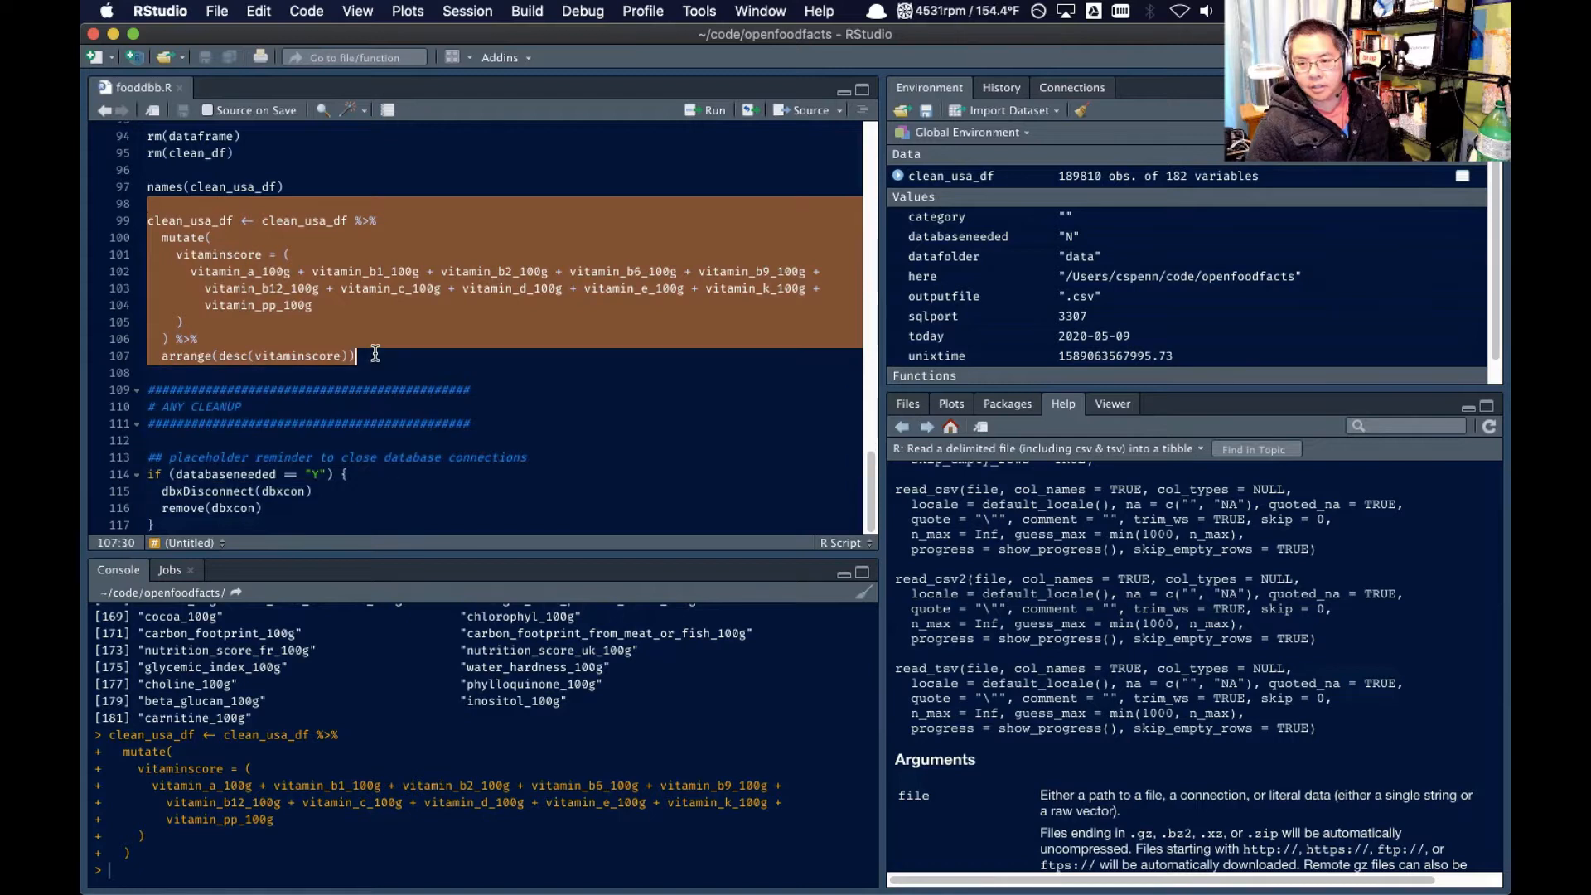
pyautogui.click(708, 110)
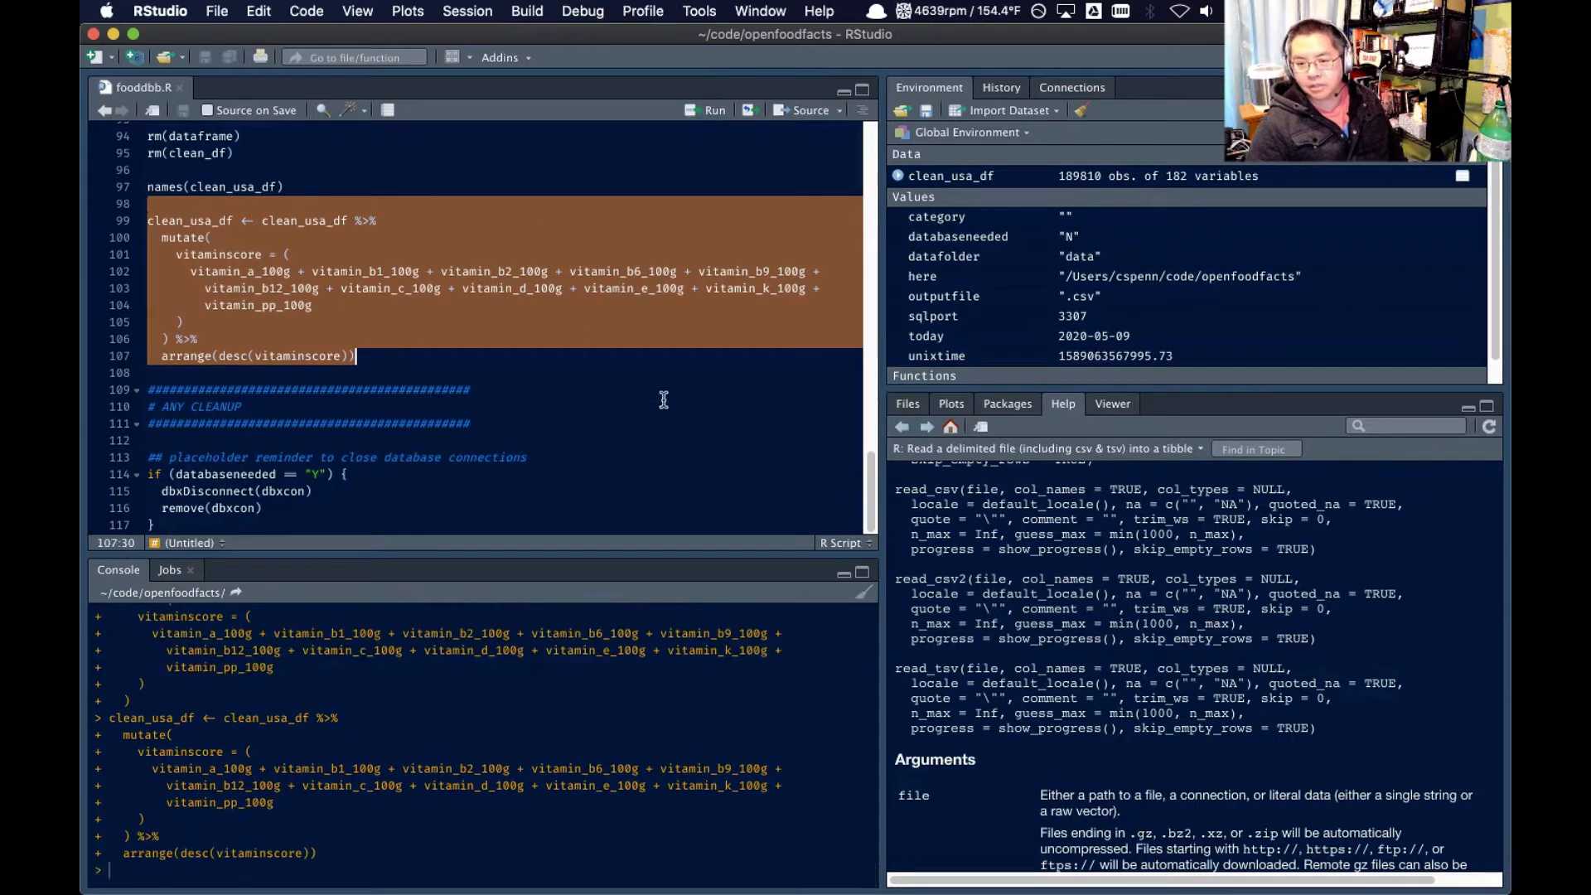
# Open the clean_usa_df data frame as a table and examine the product names at the top of the sorted rows
pyautogui.click(961, 175)
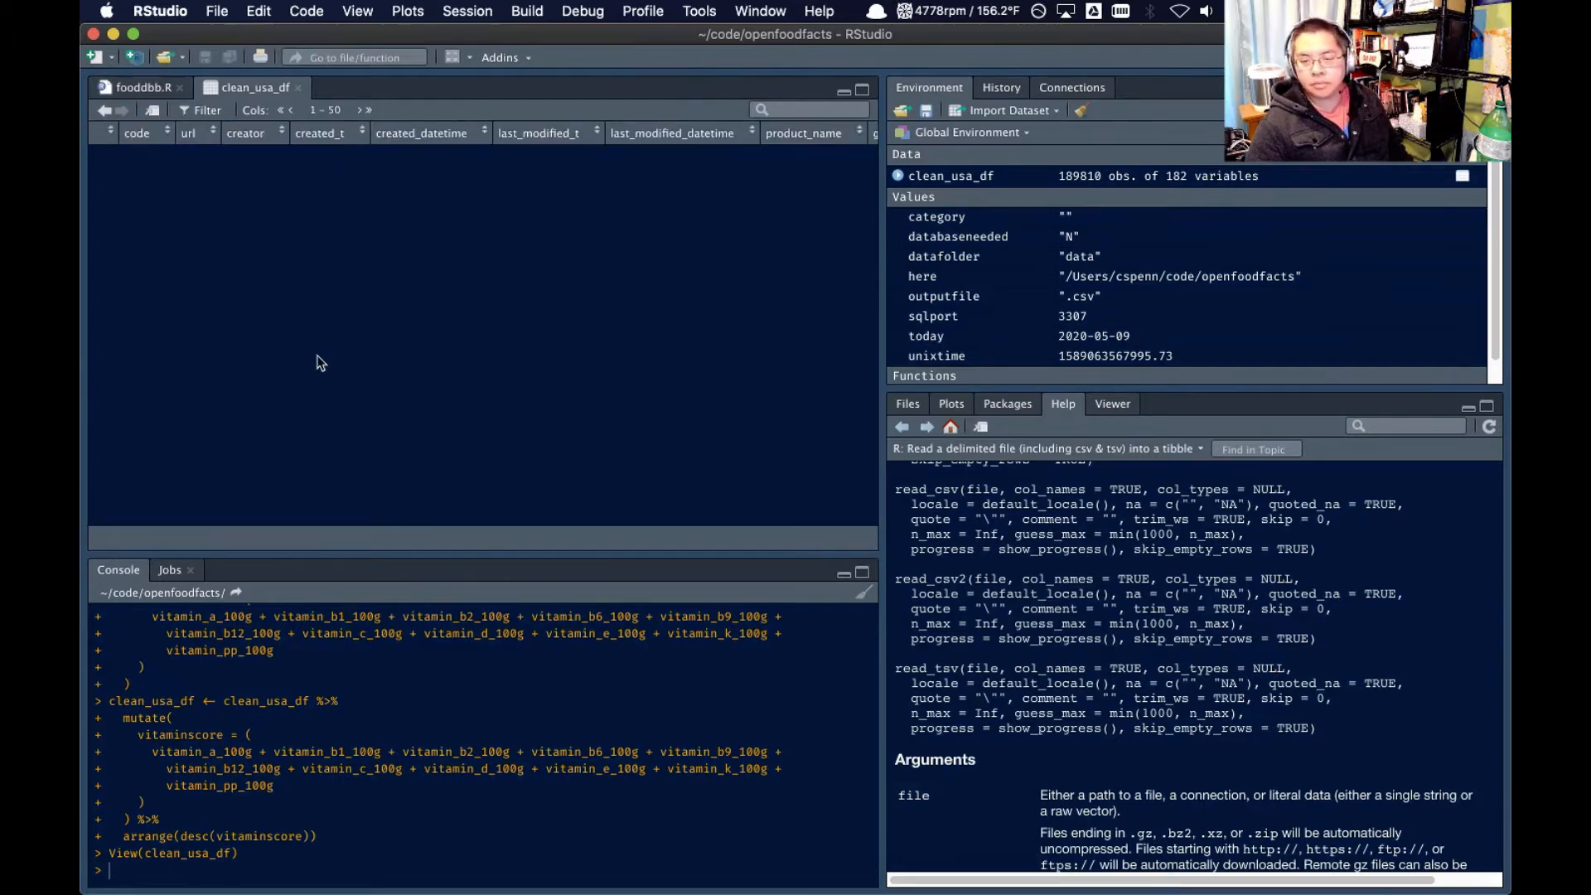
pyautogui.hscroll(10, 332, 389)
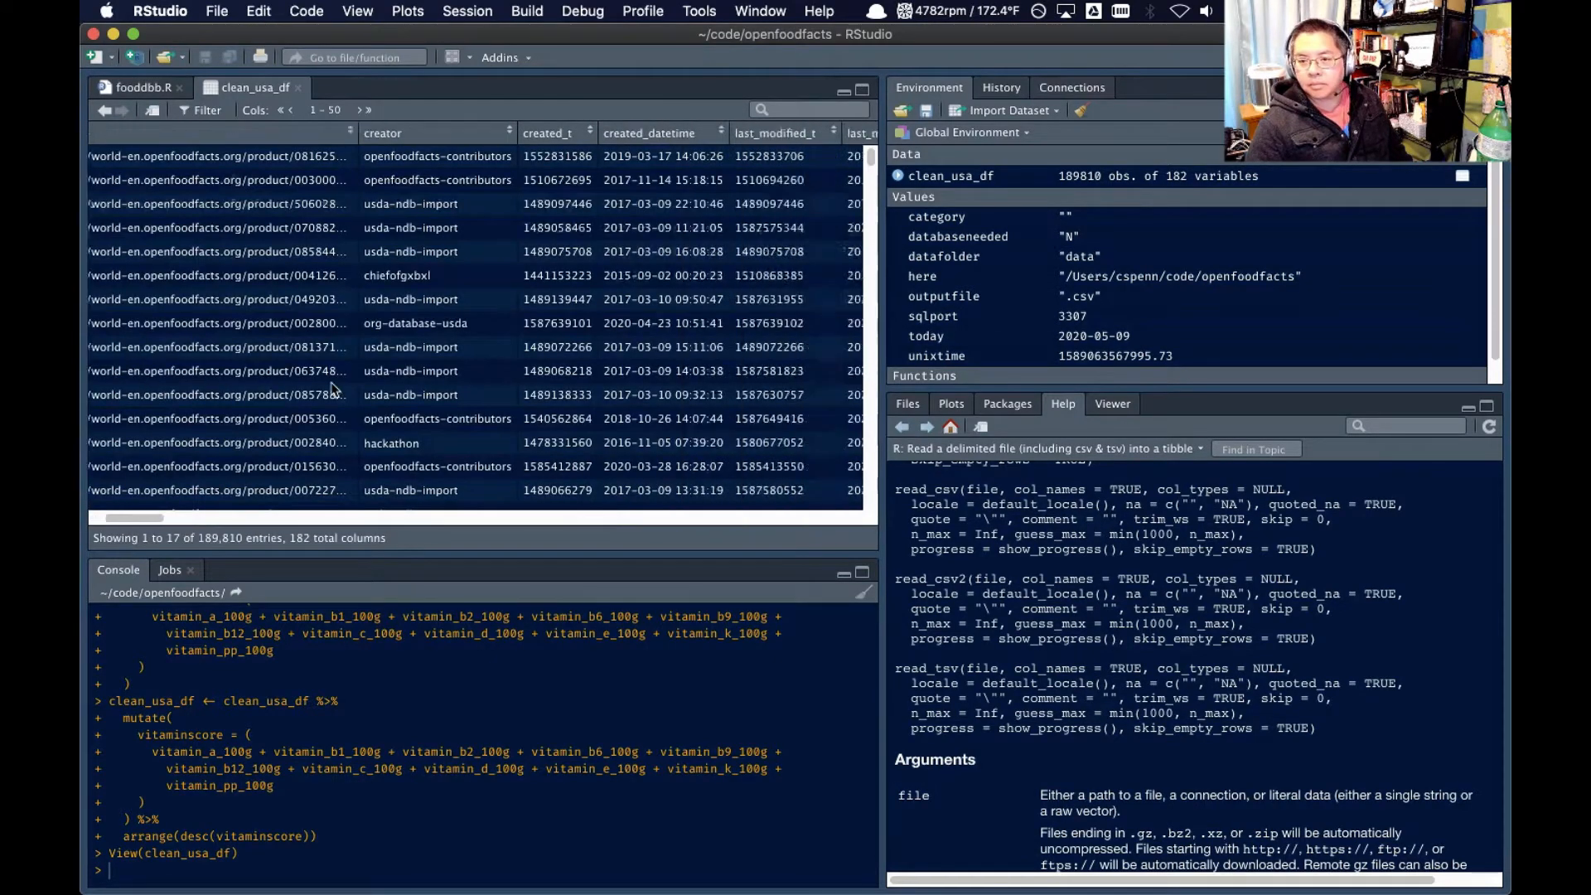
pyautogui.hscroll(5, 332, 389)
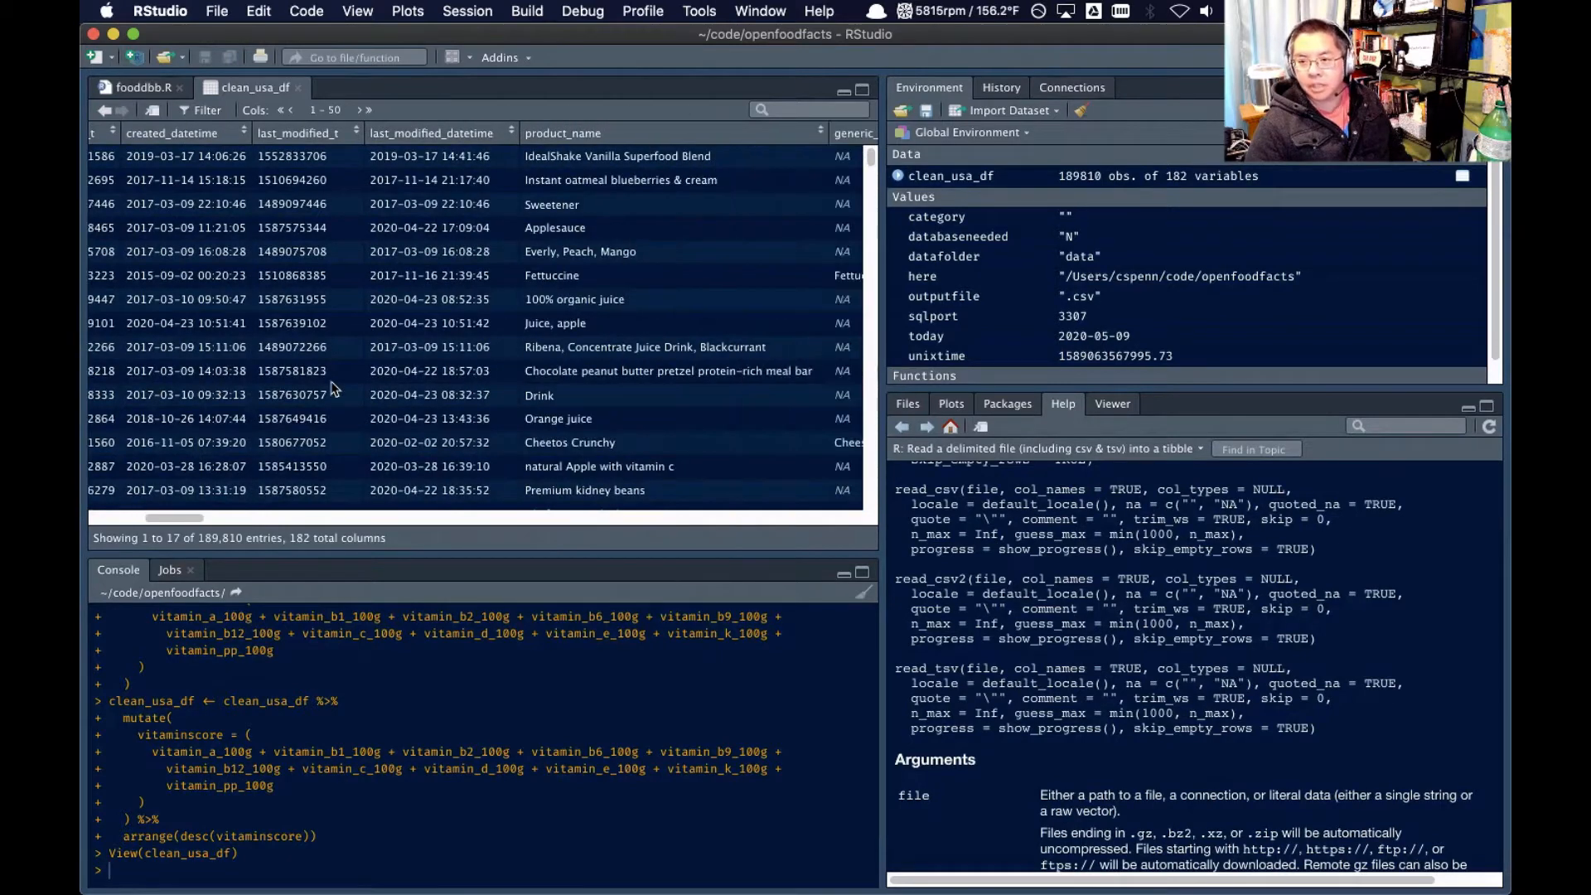
pyautogui.hscroll(2, 494, 250)
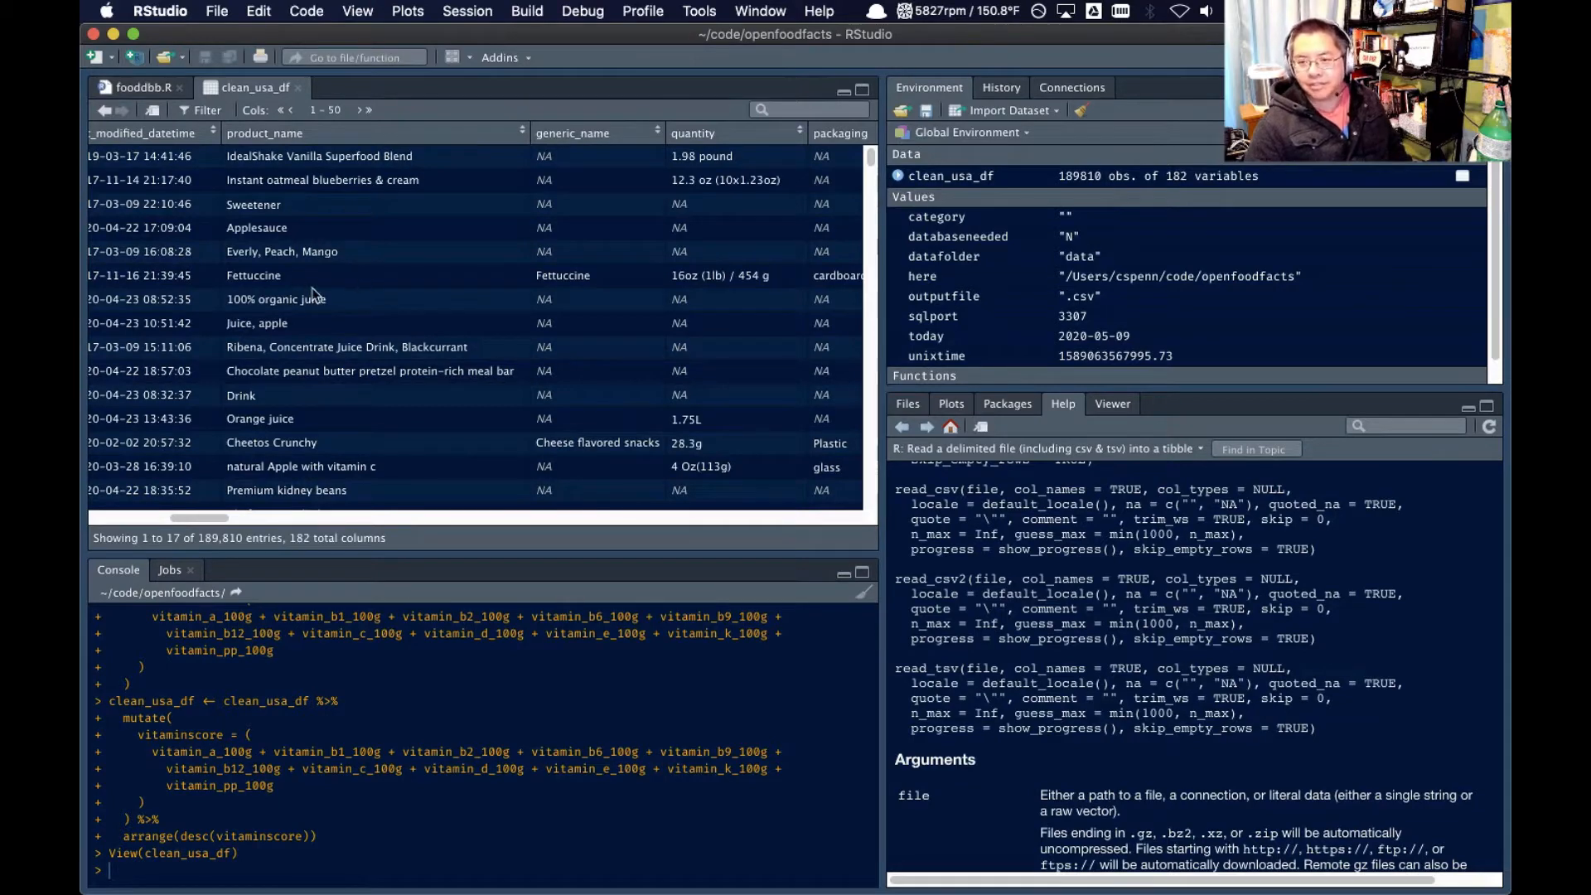
pyautogui.hscroll(2, 312, 322)
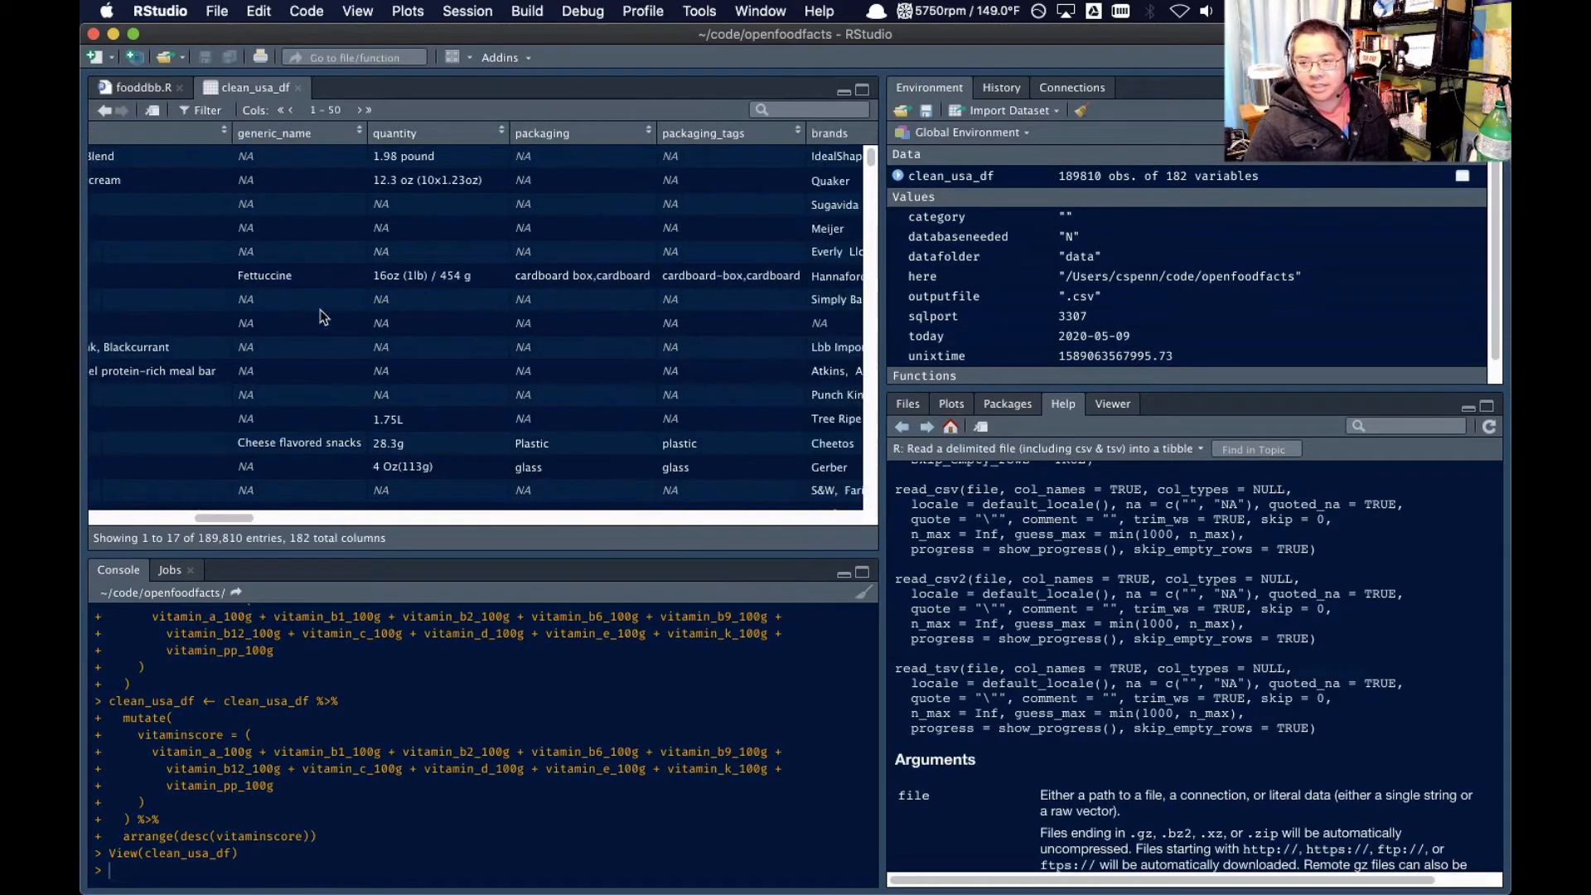
# Return to the fooddbb.R script and insert a second mutate() before arrange() that defines scaledvitaminscore with a rescale() call
pyautogui.click(157, 88)
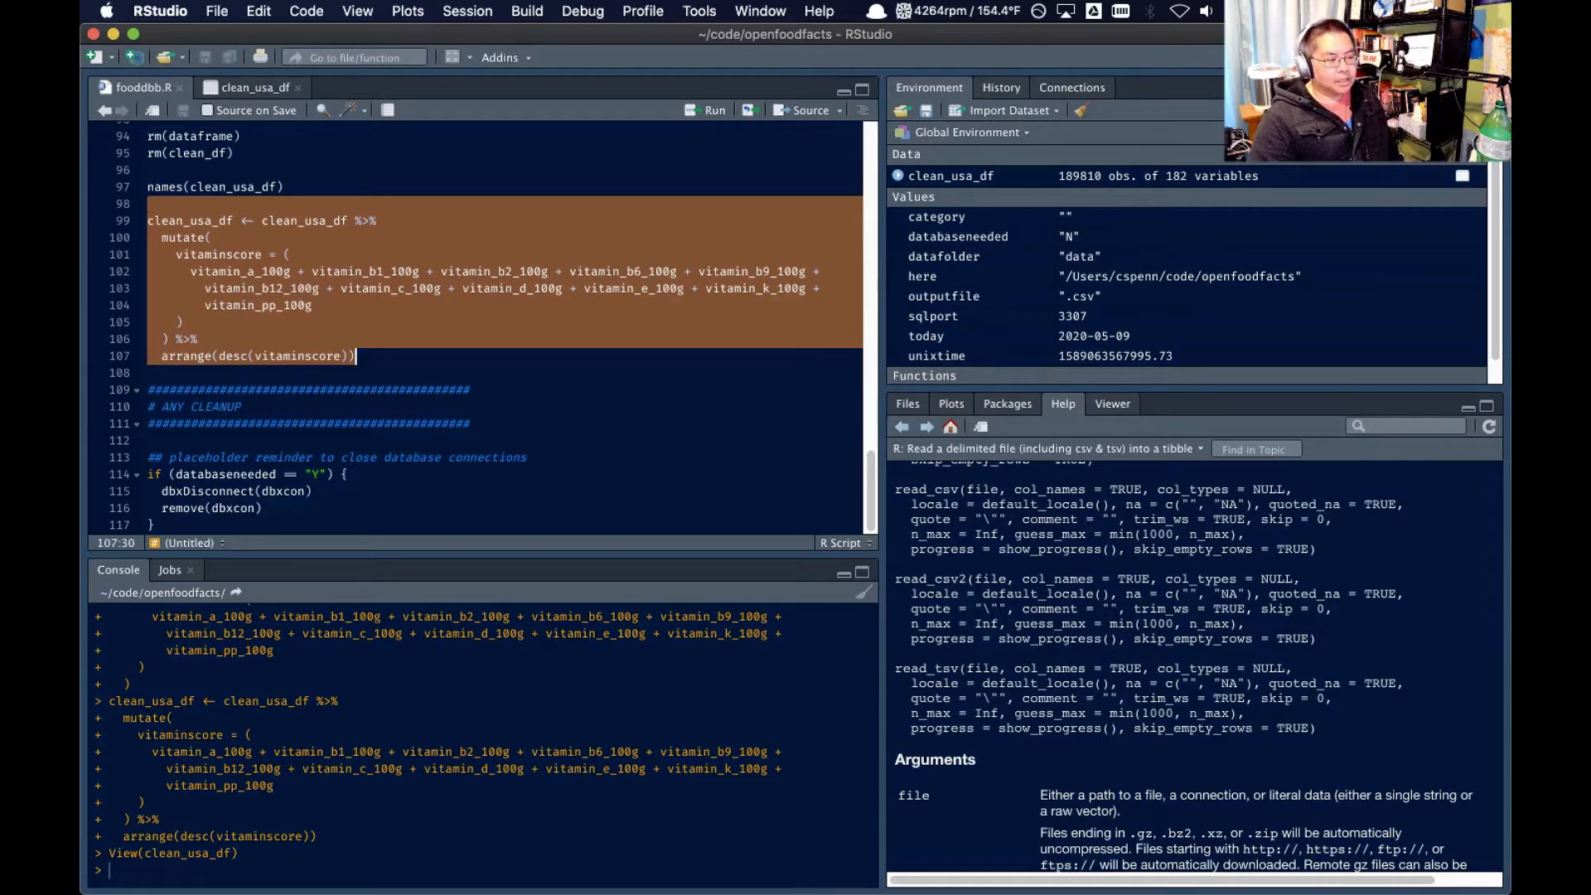
pyautogui.click(341, 370)
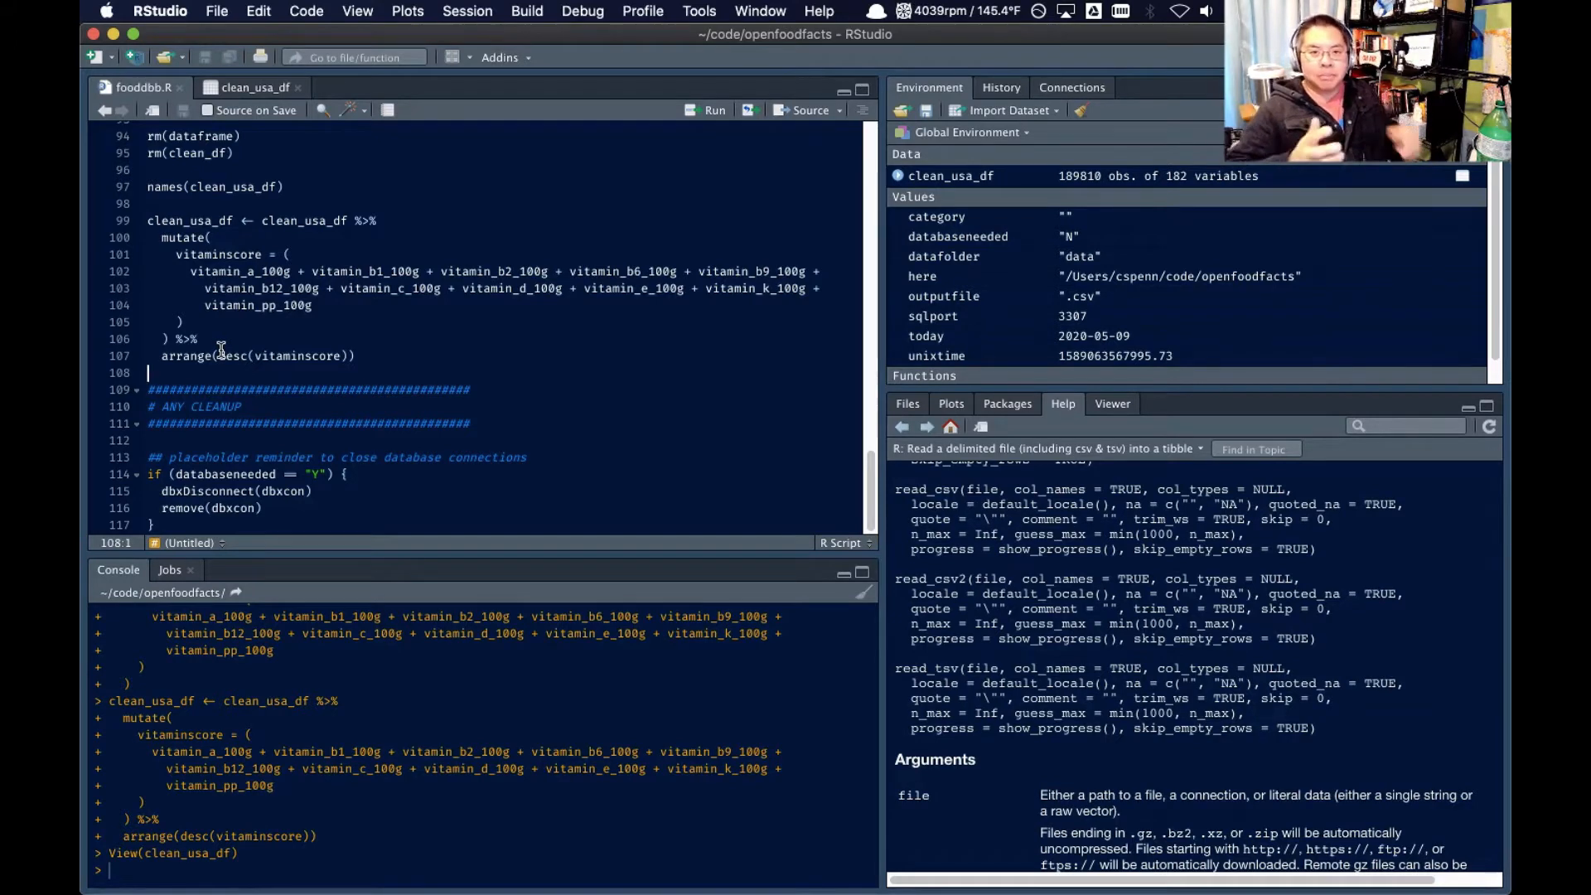
pyautogui.click(283, 333)
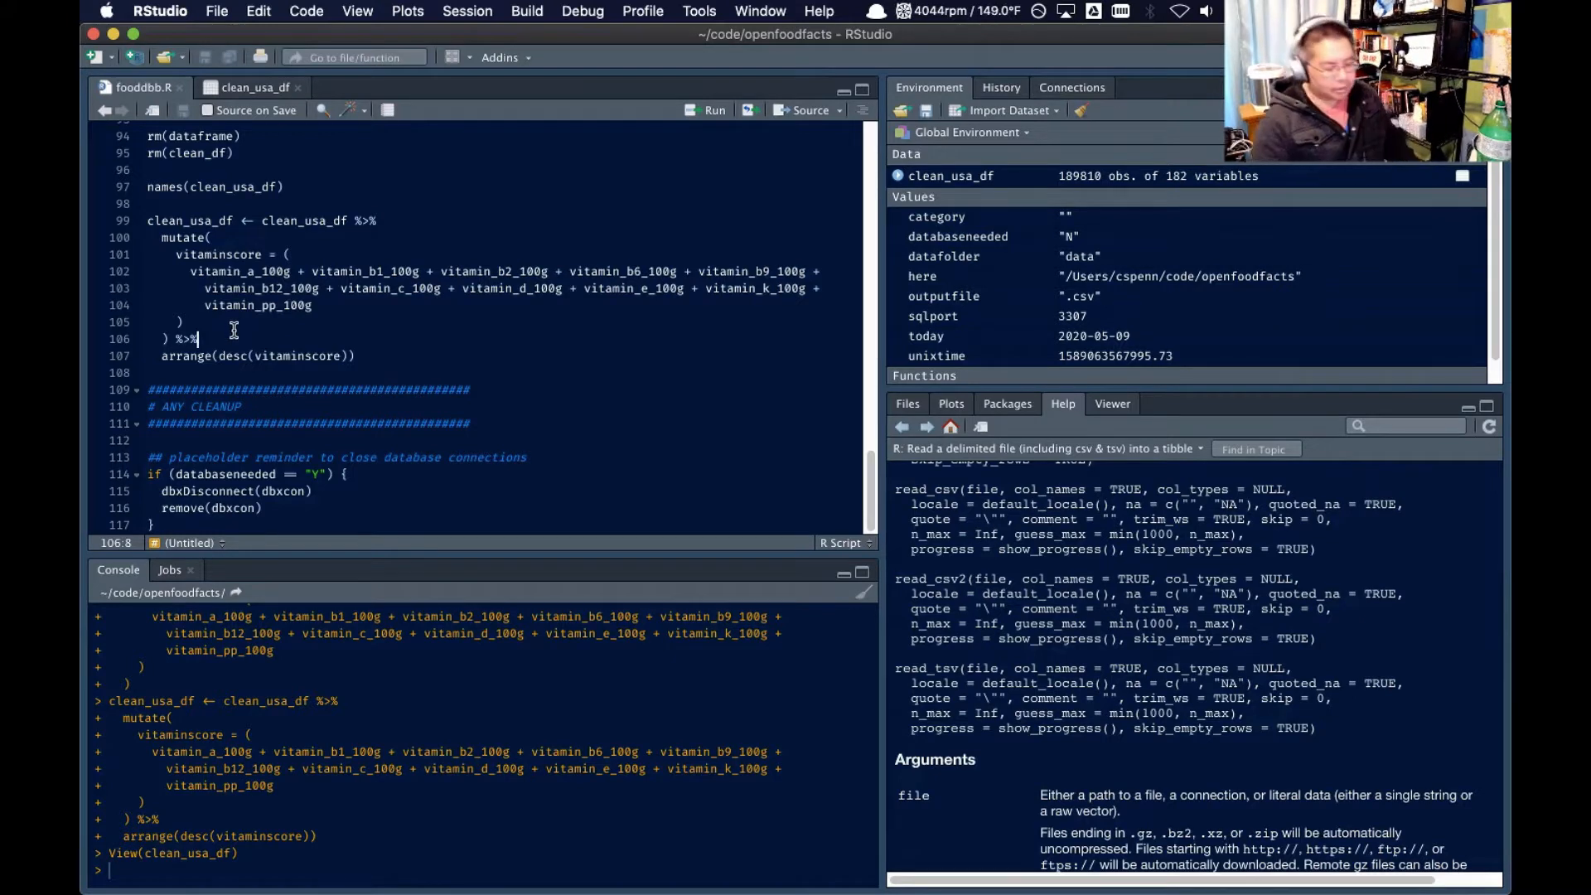
pyautogui.press('Return')
pyautogui.write('mutate(')
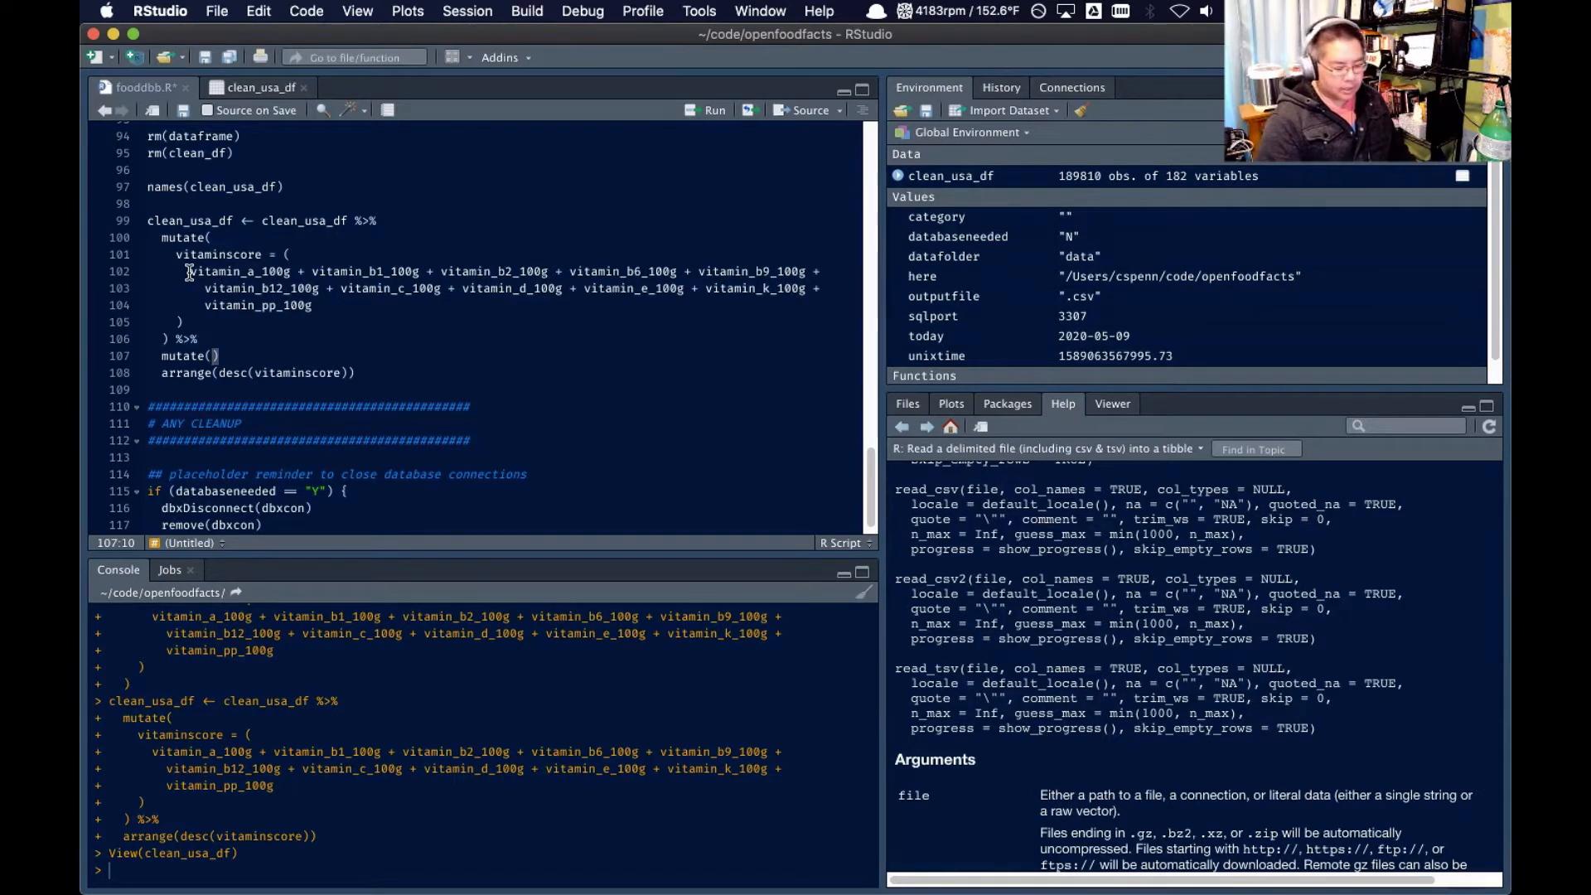
pyautogui.write('resc')
pyautogui.press('BackSpace')
pyautogui.press('BackSpace')
pyautogui.press('BackSpace')
pyautogui.press('BackSpace')
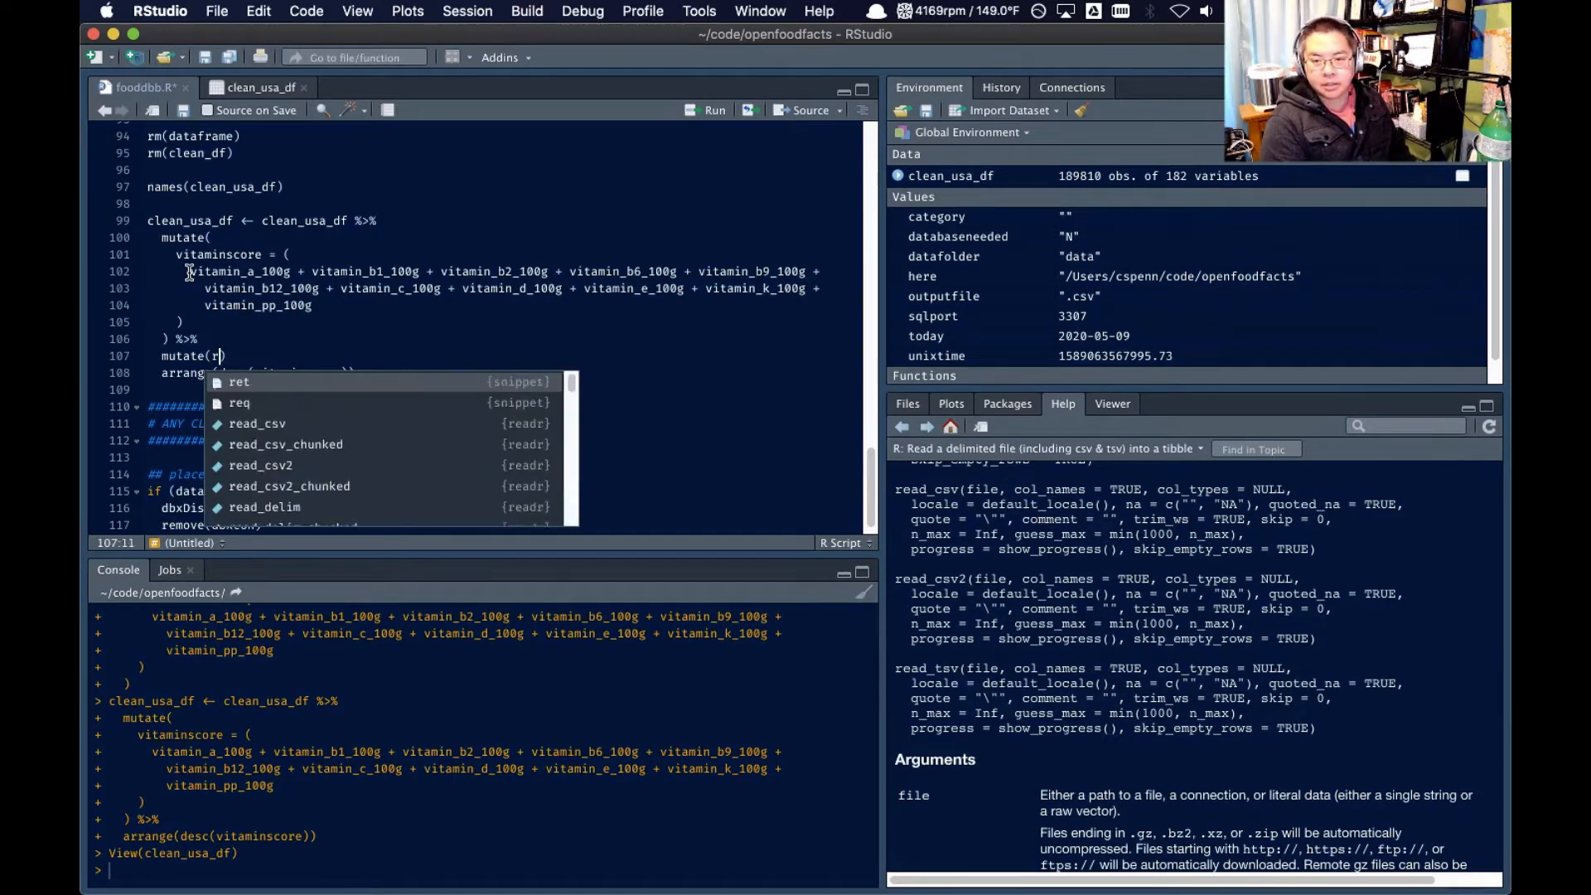
pyautogui.write('s')
pyautogui.write('caledvitam')
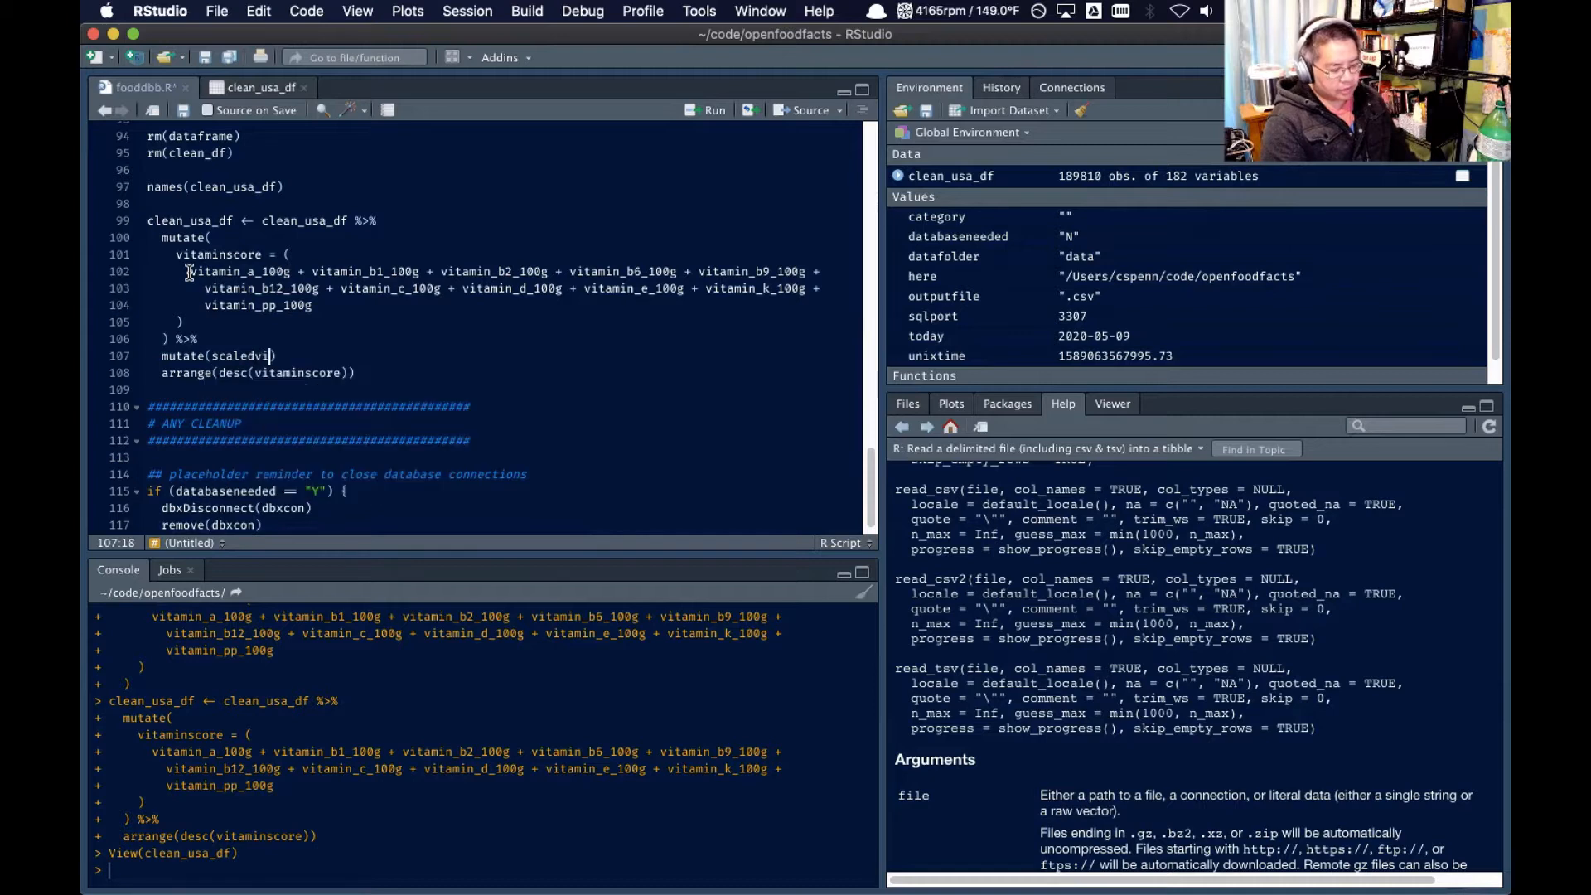
pyautogui.write('inscore = ')
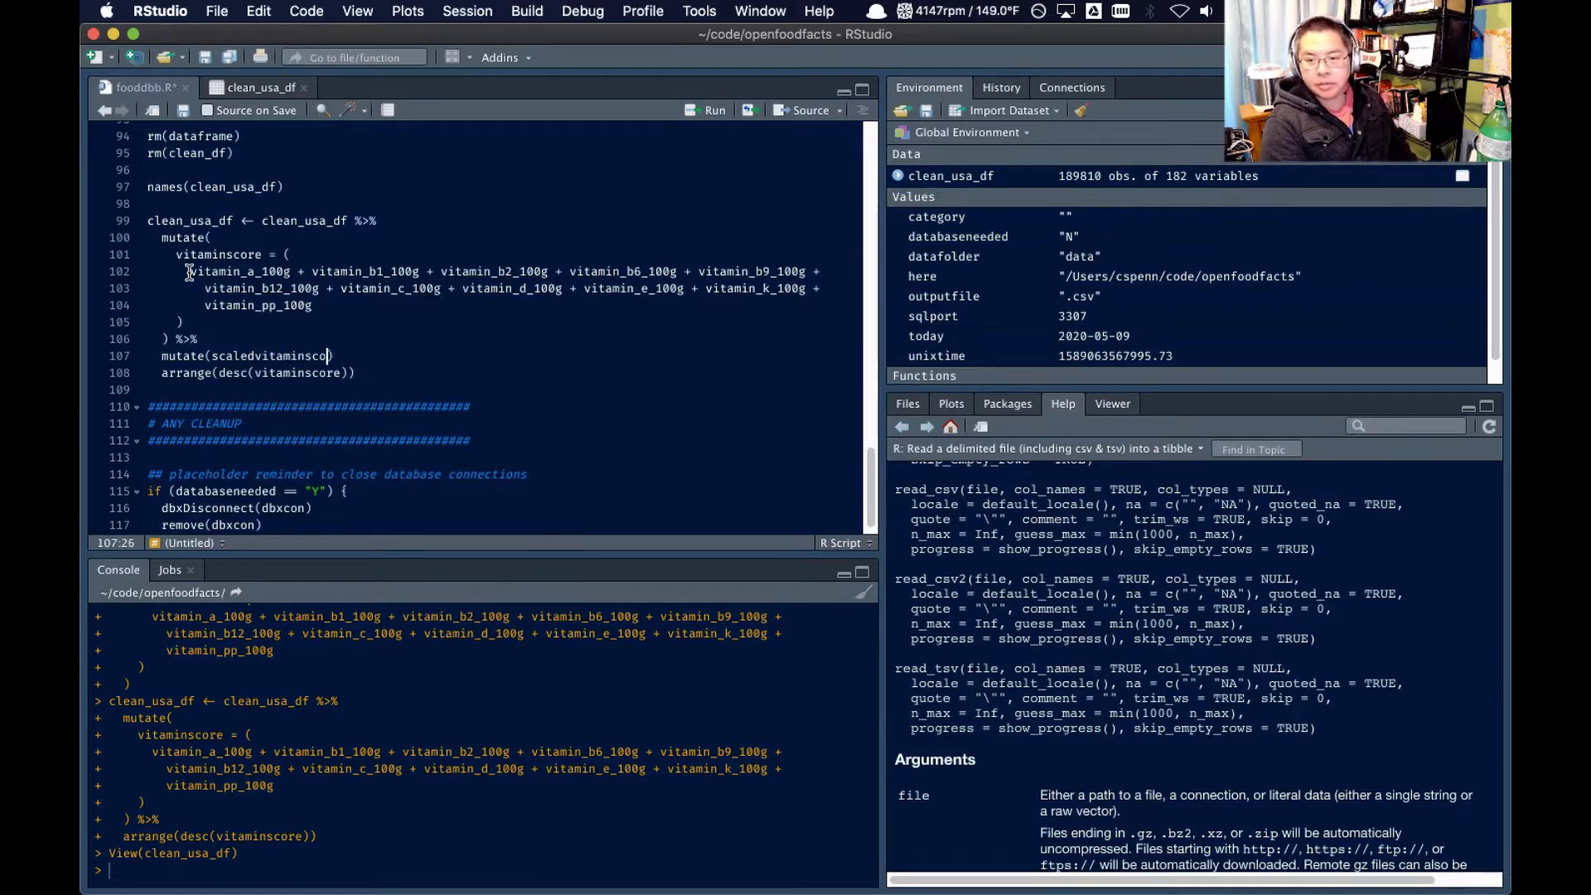
pyautogui.write('rescale')
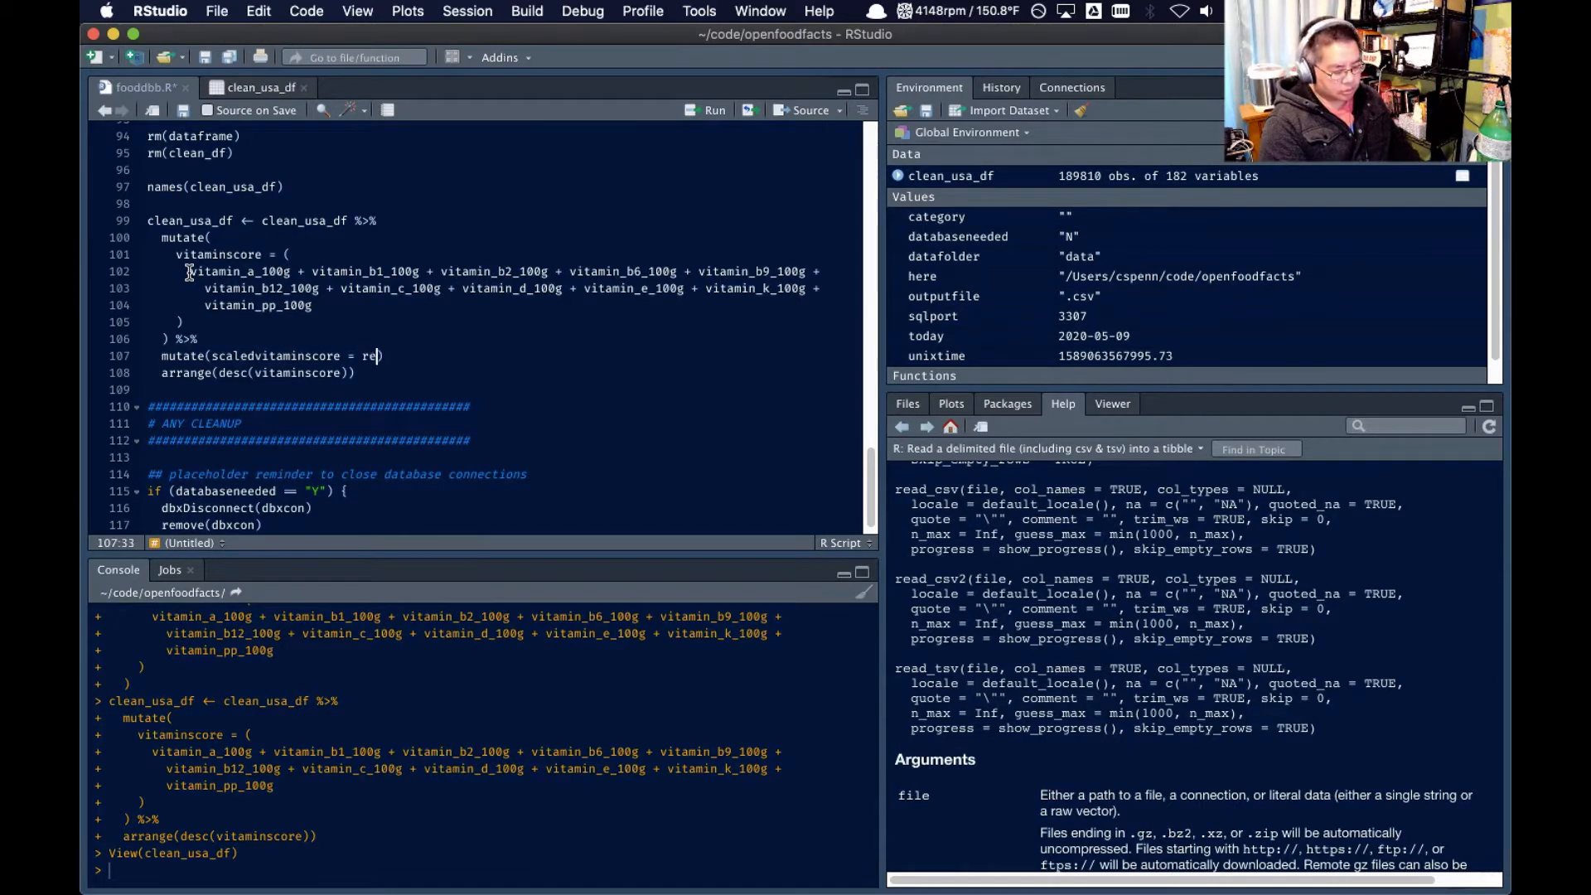
pyautogui.write('(')
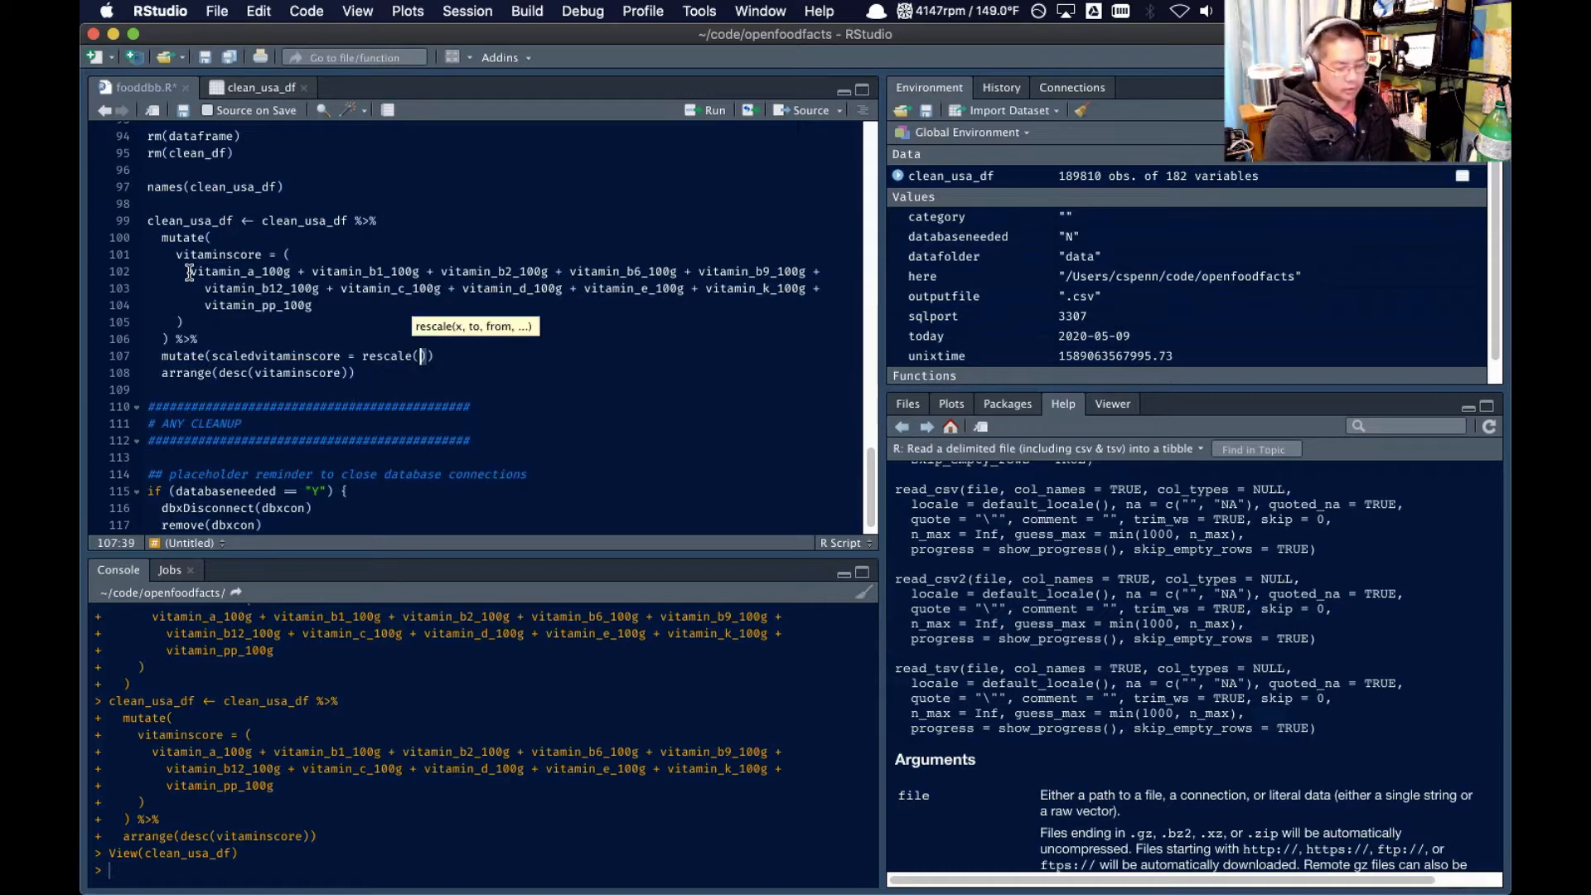
# Fill the scaledvitaminscore rescale() call with vitaminscore and to=c(1,100), then append %>% and a new line before arrange()
pyautogui.doubleClick(204, 254)
pyautogui.press('super+c')
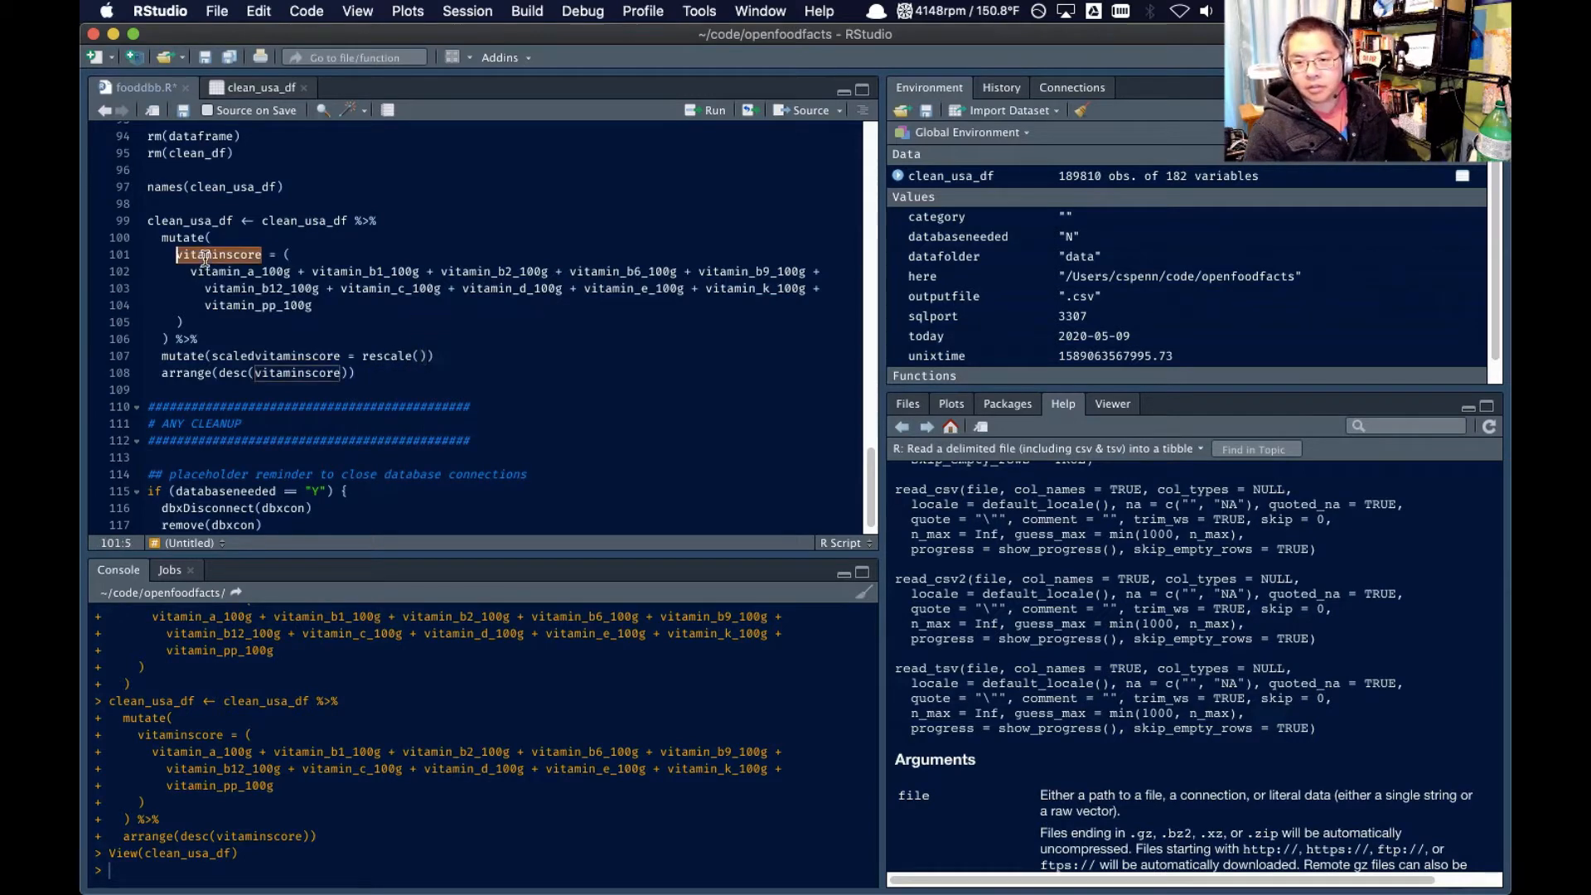
pyautogui.click(421, 355)
pyautogui.press('super+v')
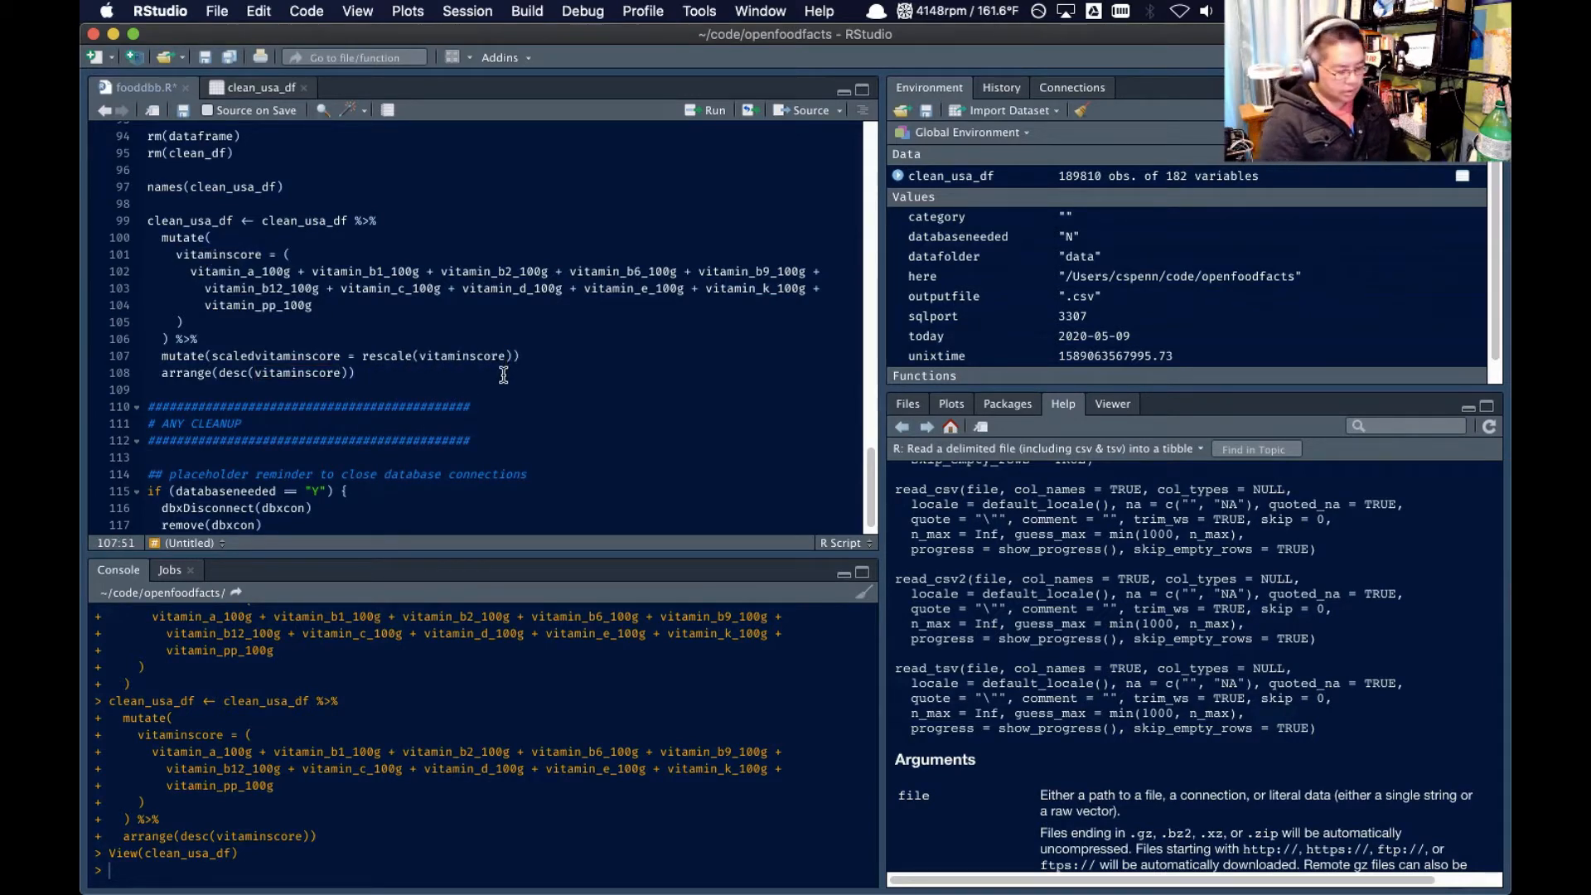
pyautogui.write(', to=c')
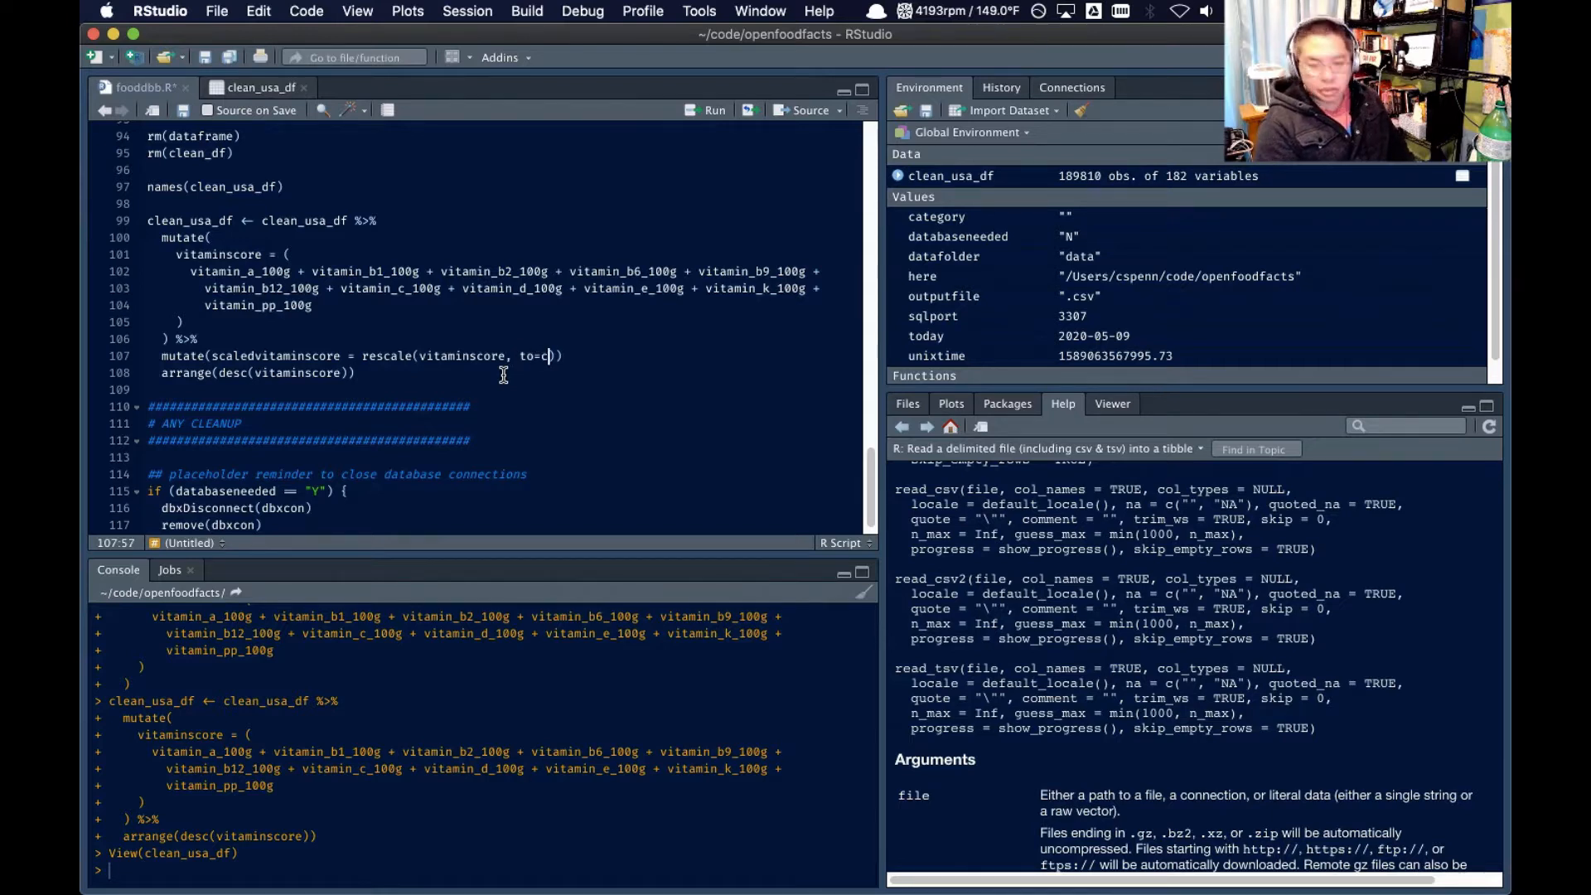
pyautogui.write('(1,10')
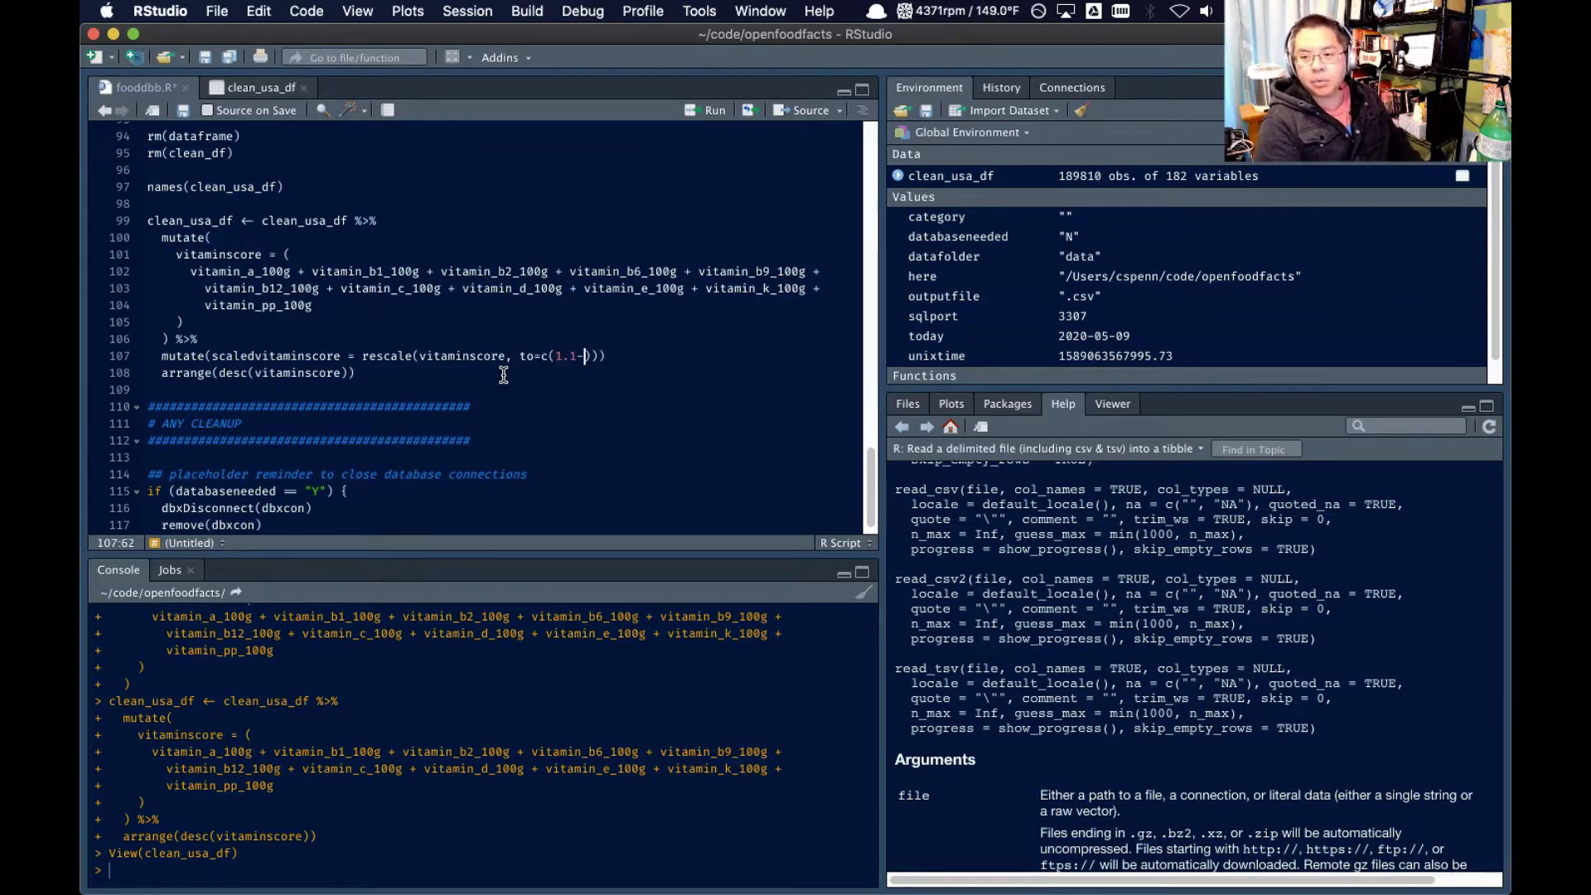
pyautogui.press('BackSpace')
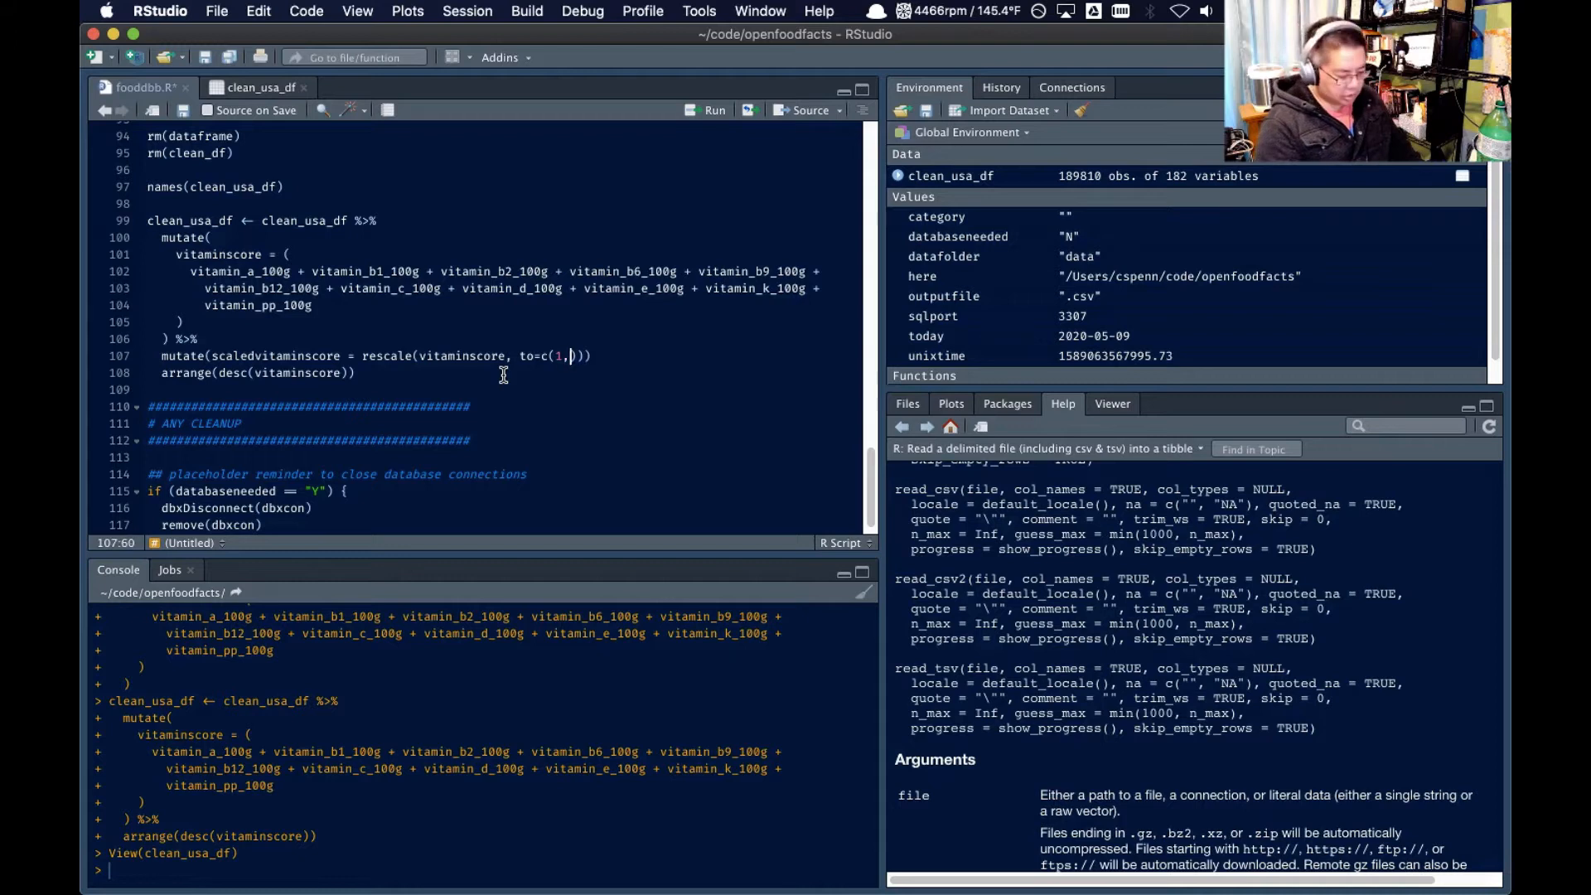
pyautogui.write('100')
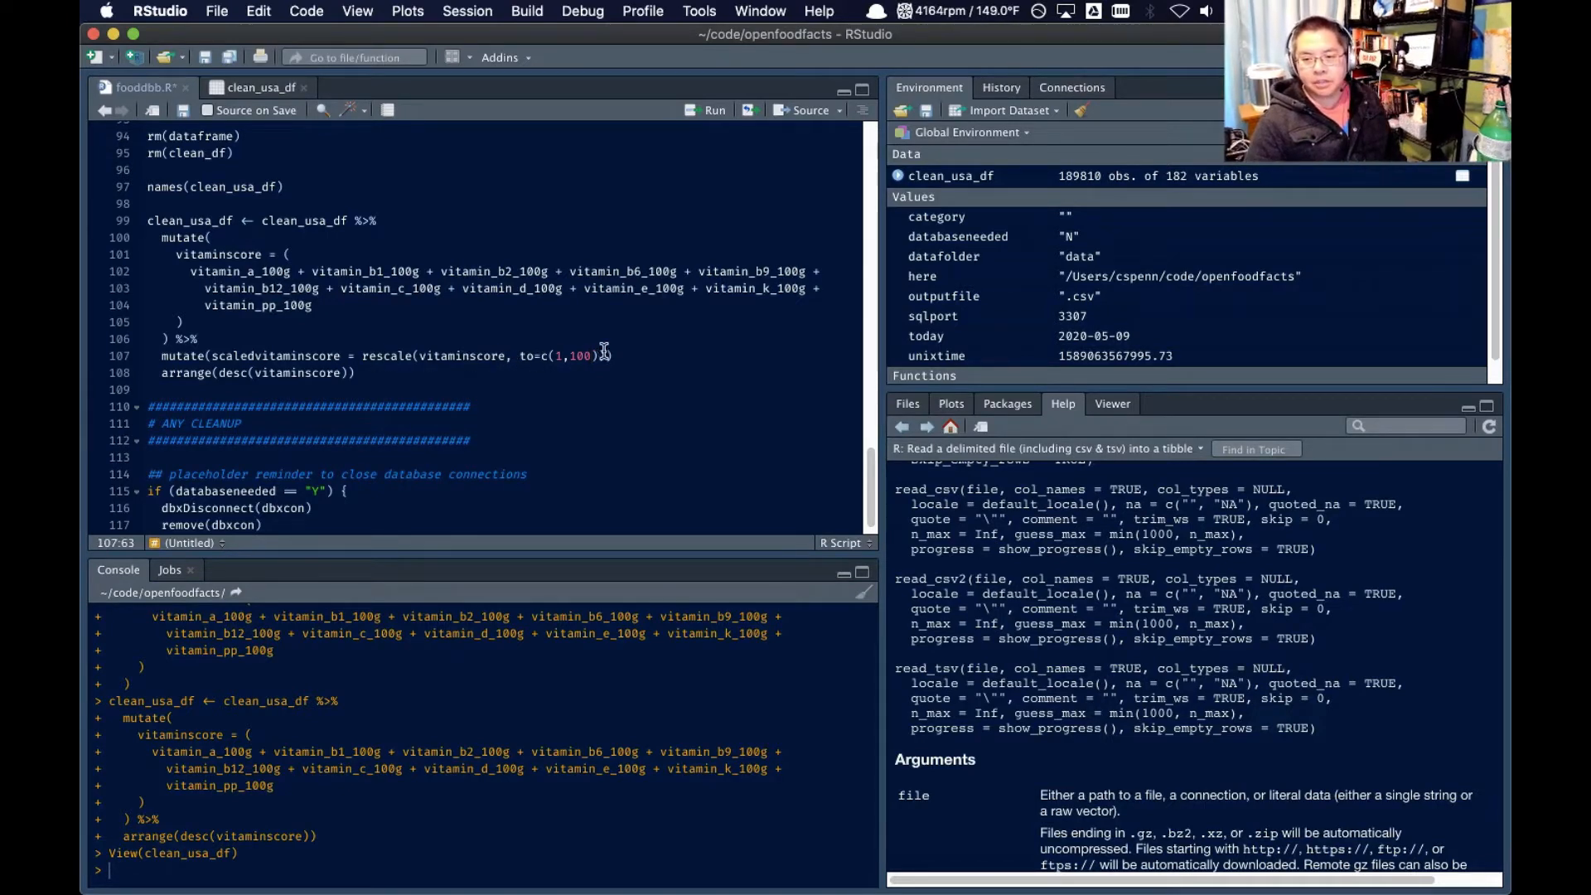
pyautogui.write('))) %>%')
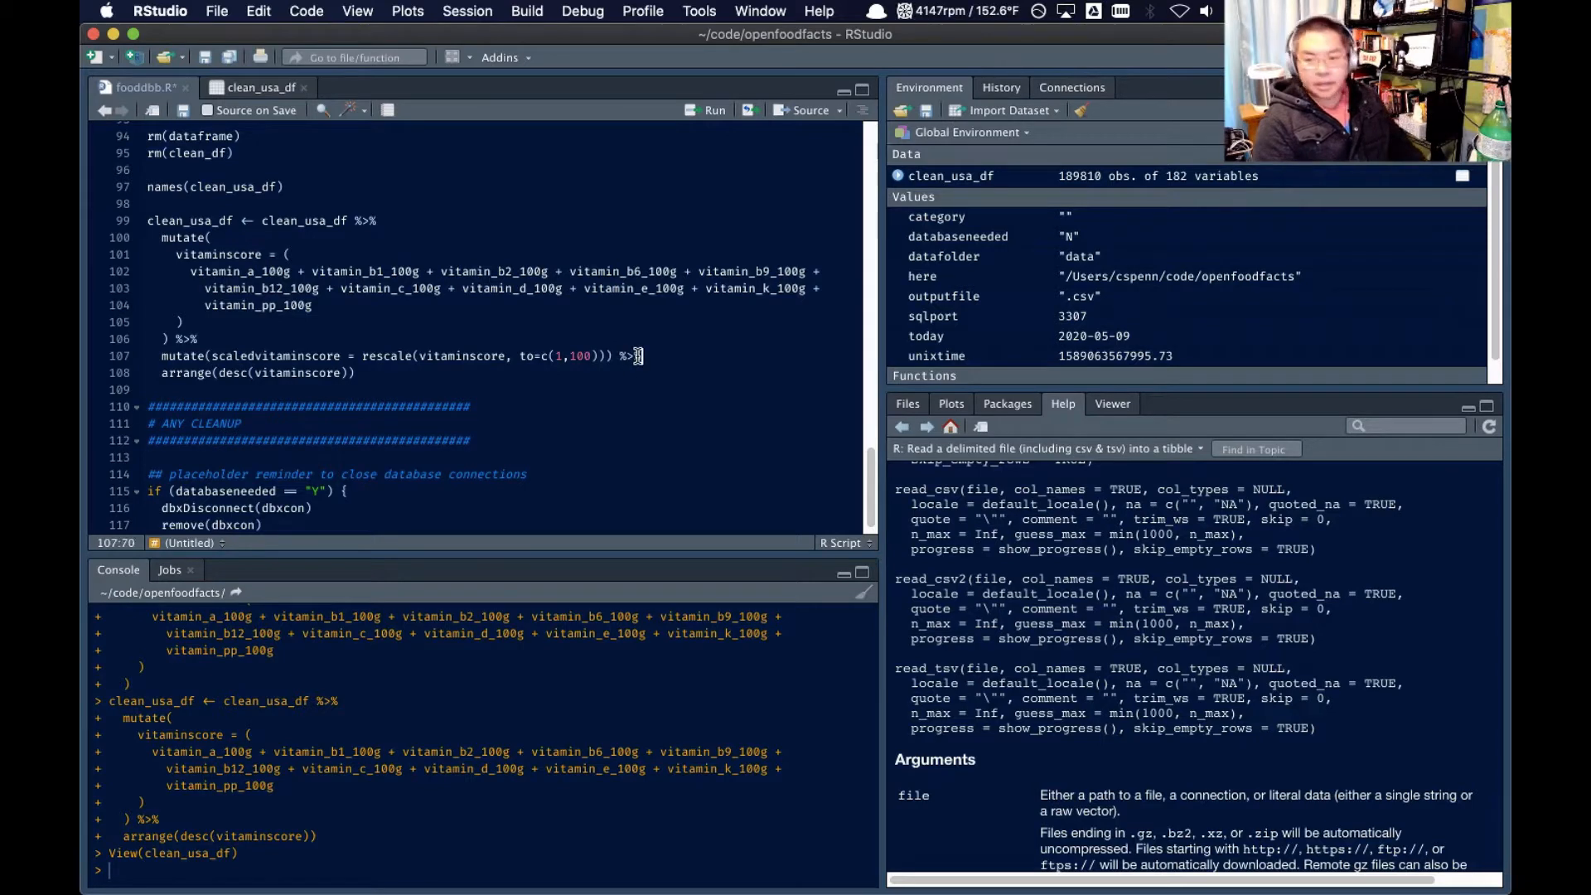
pyautogui.press('Return')
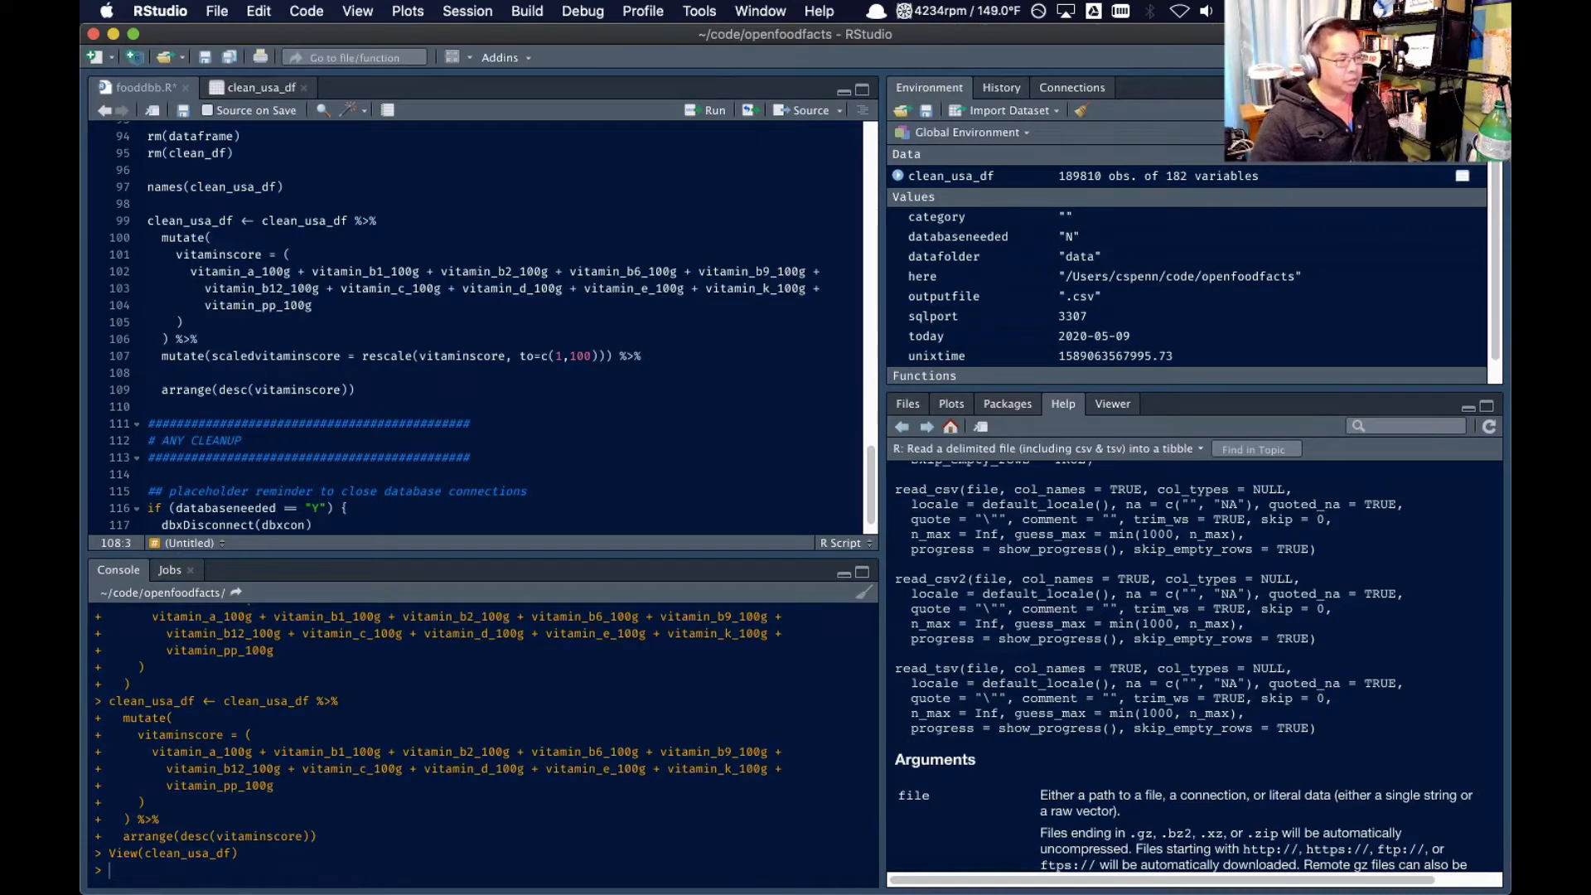
# Switch to BBEdit and look through the column names in untitled text 36 for the energy and calorie fields
pyautogui.press('super+Tab')
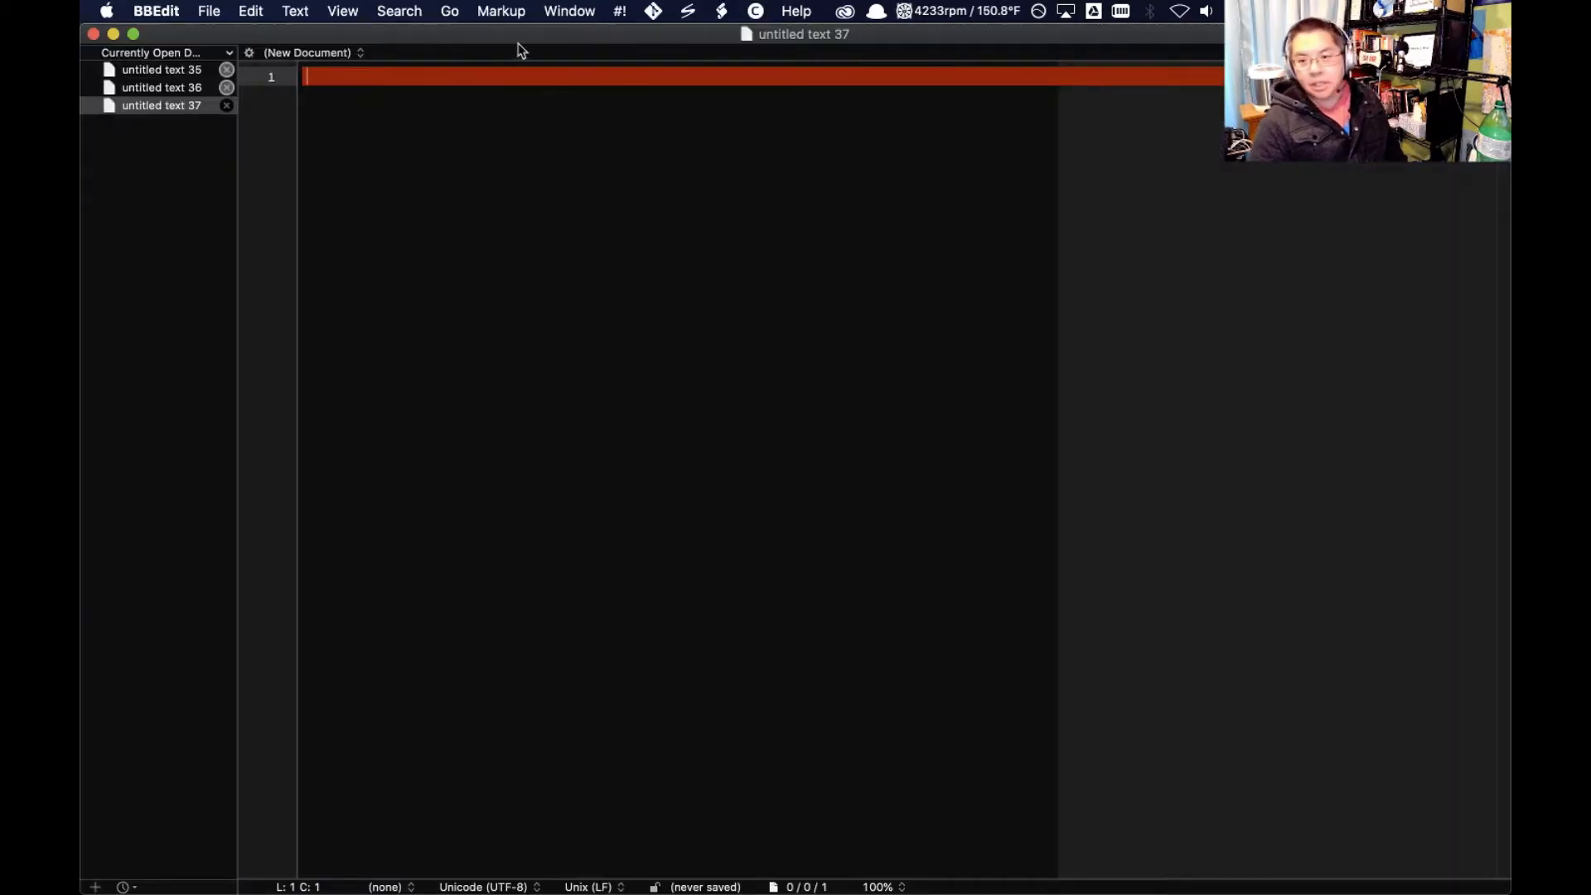
pyautogui.click(198, 87)
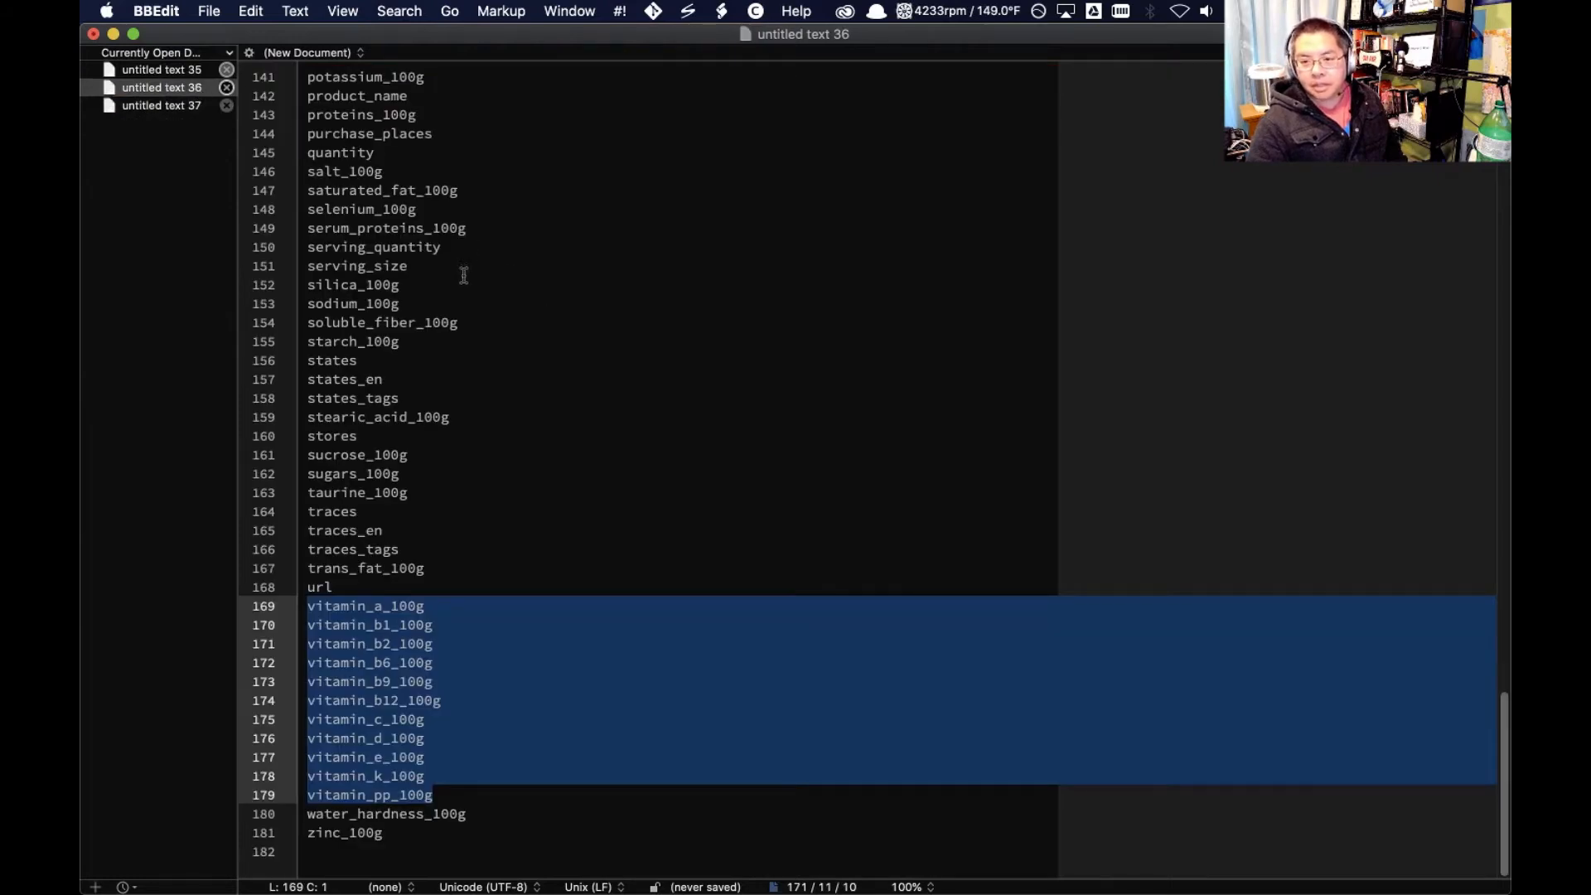
pyautogui.scroll(3, 468, 285)
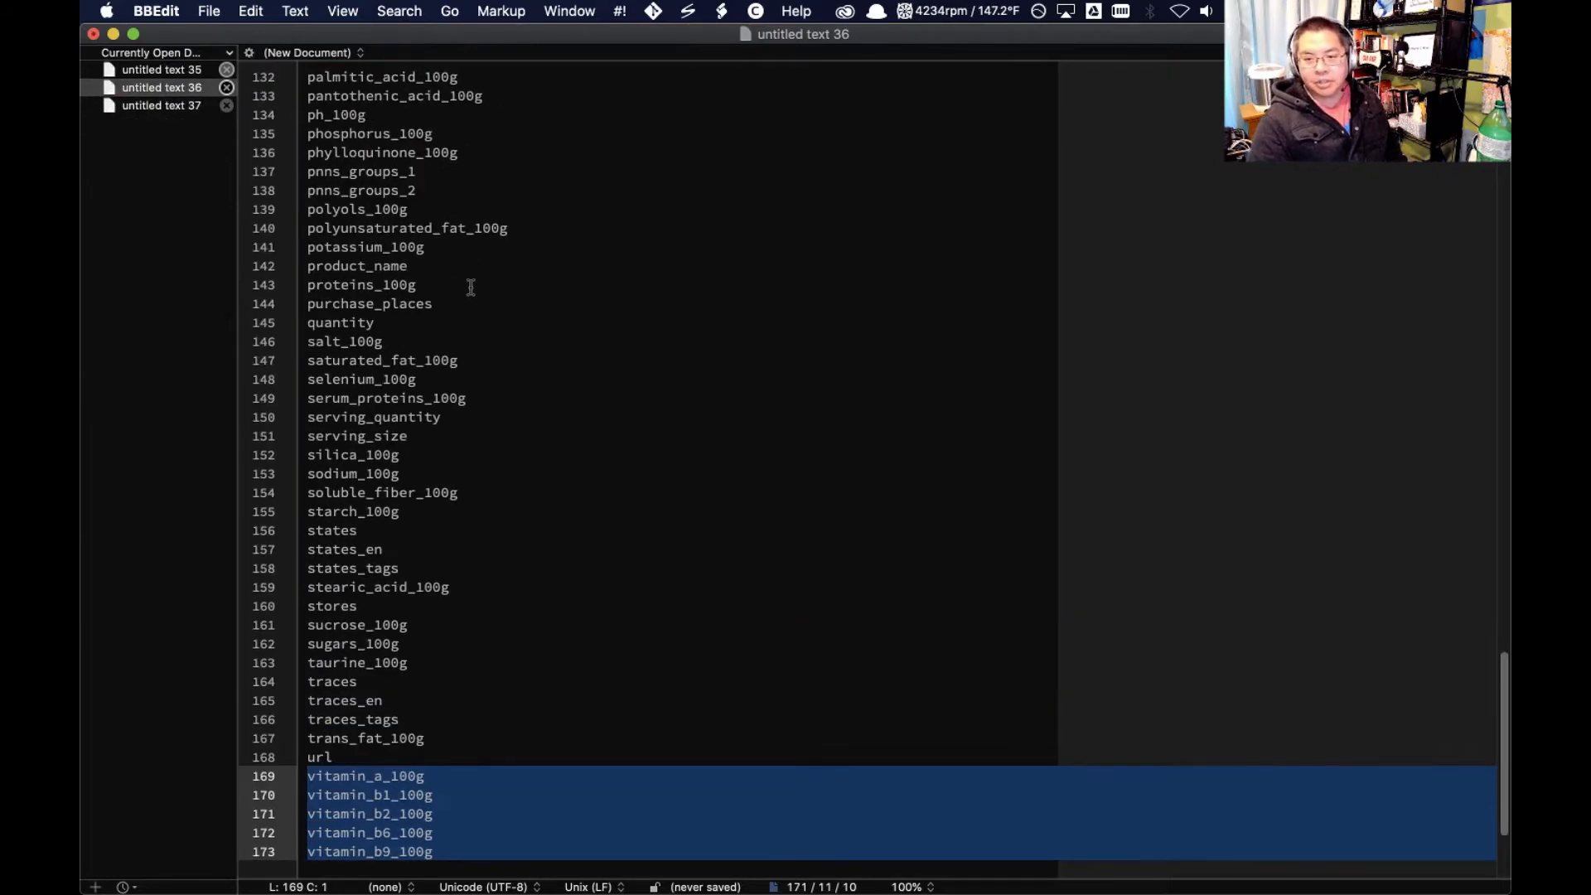
pyautogui.scroll(12, 471, 286)
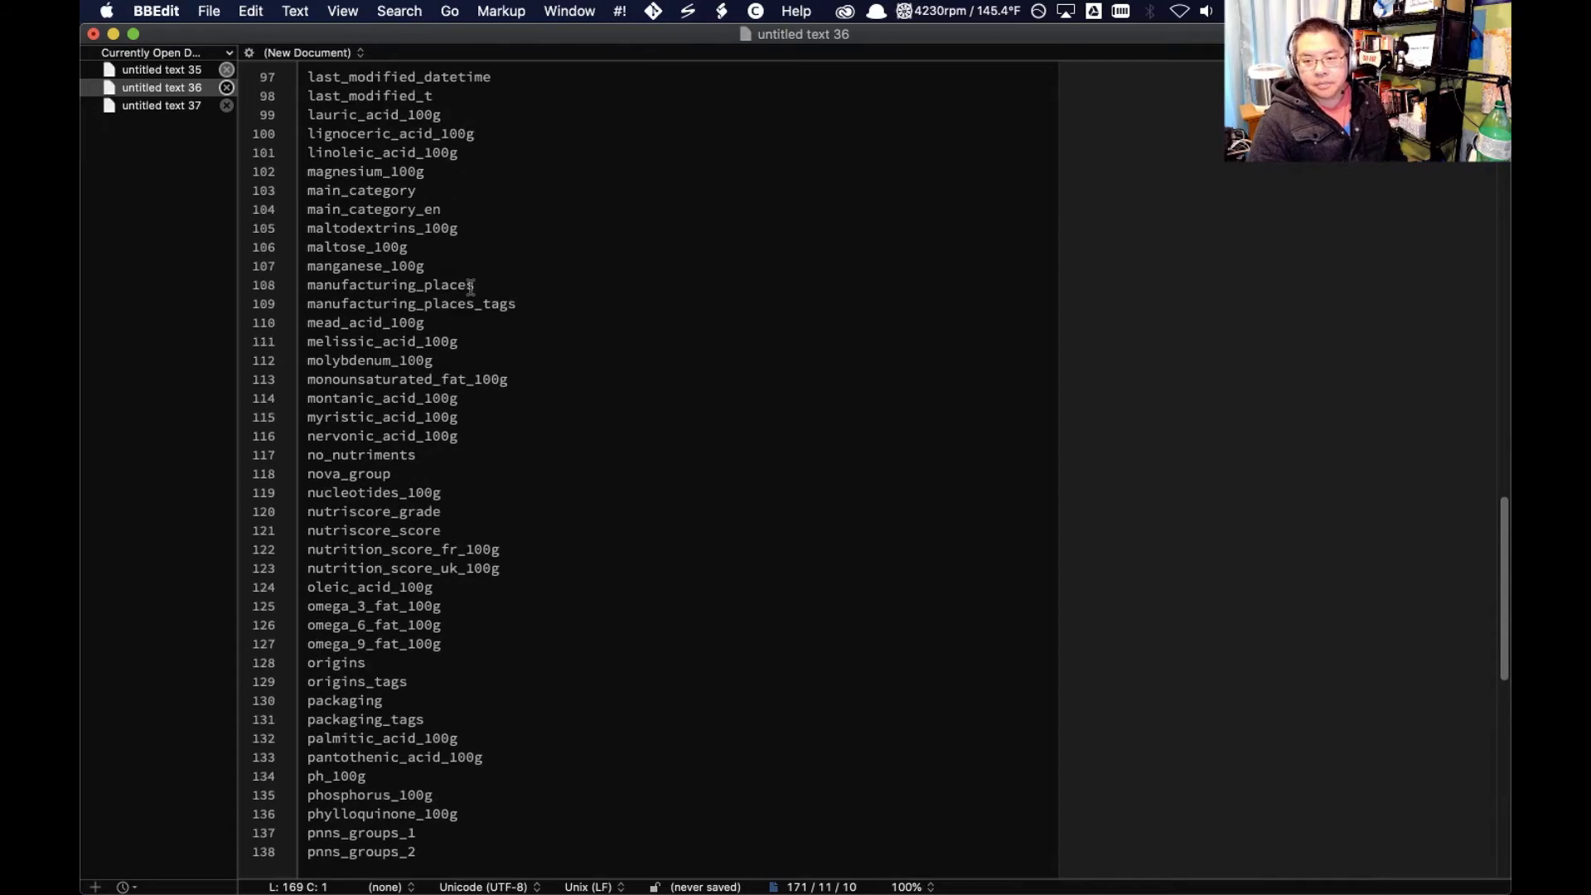
pyautogui.scroll(10, 471, 286)
pyautogui.scroll(6, 471, 287)
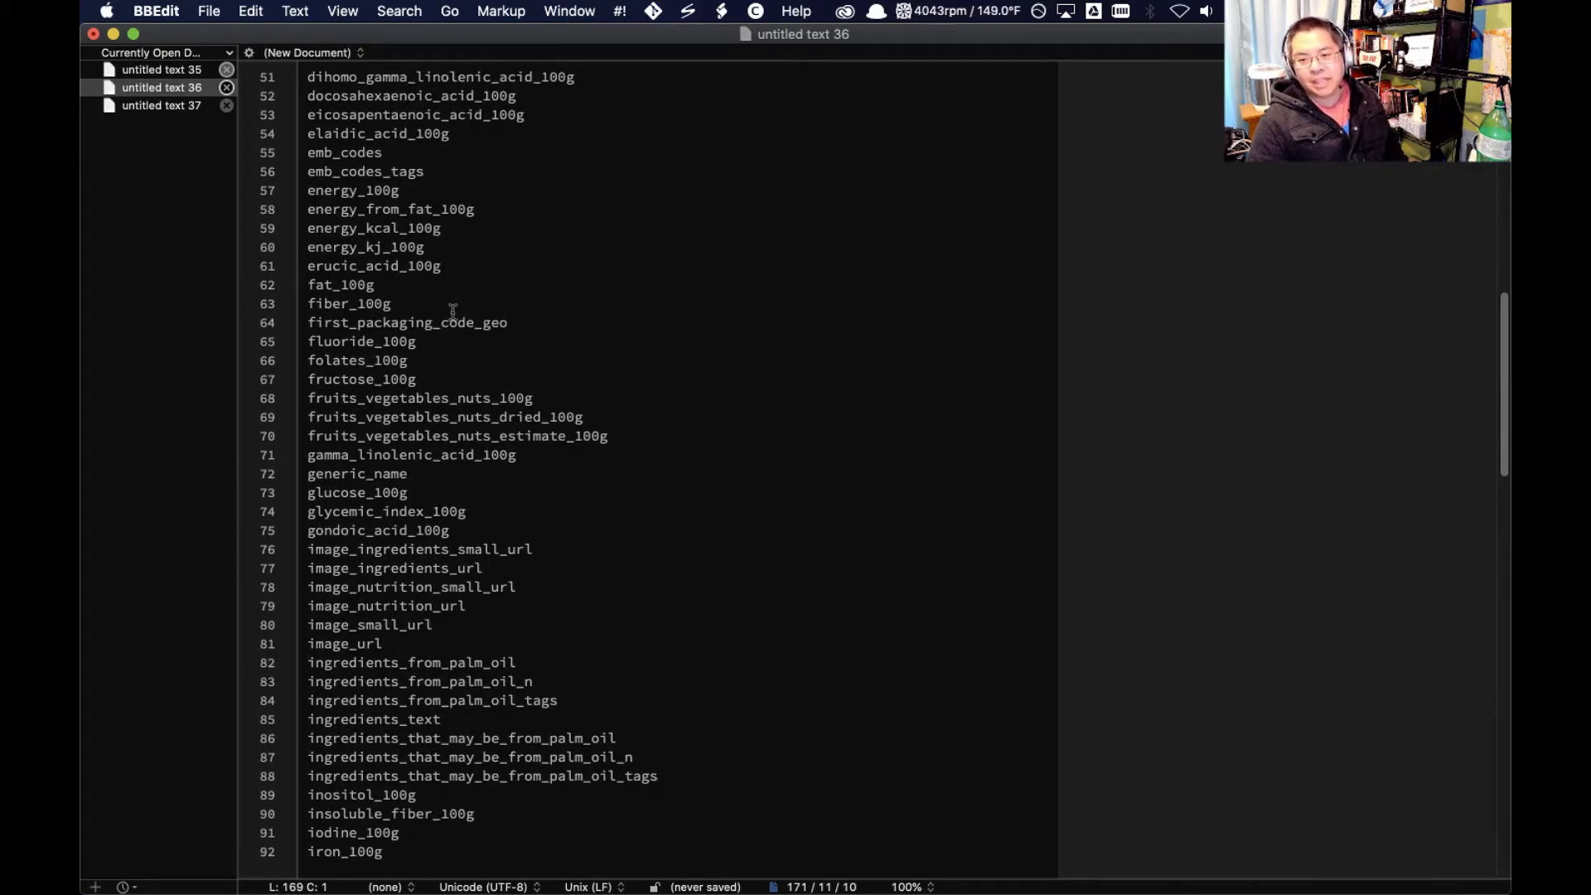
pyautogui.scroll(11, 454, 310)
pyautogui.scroll(-1, 454, 312)
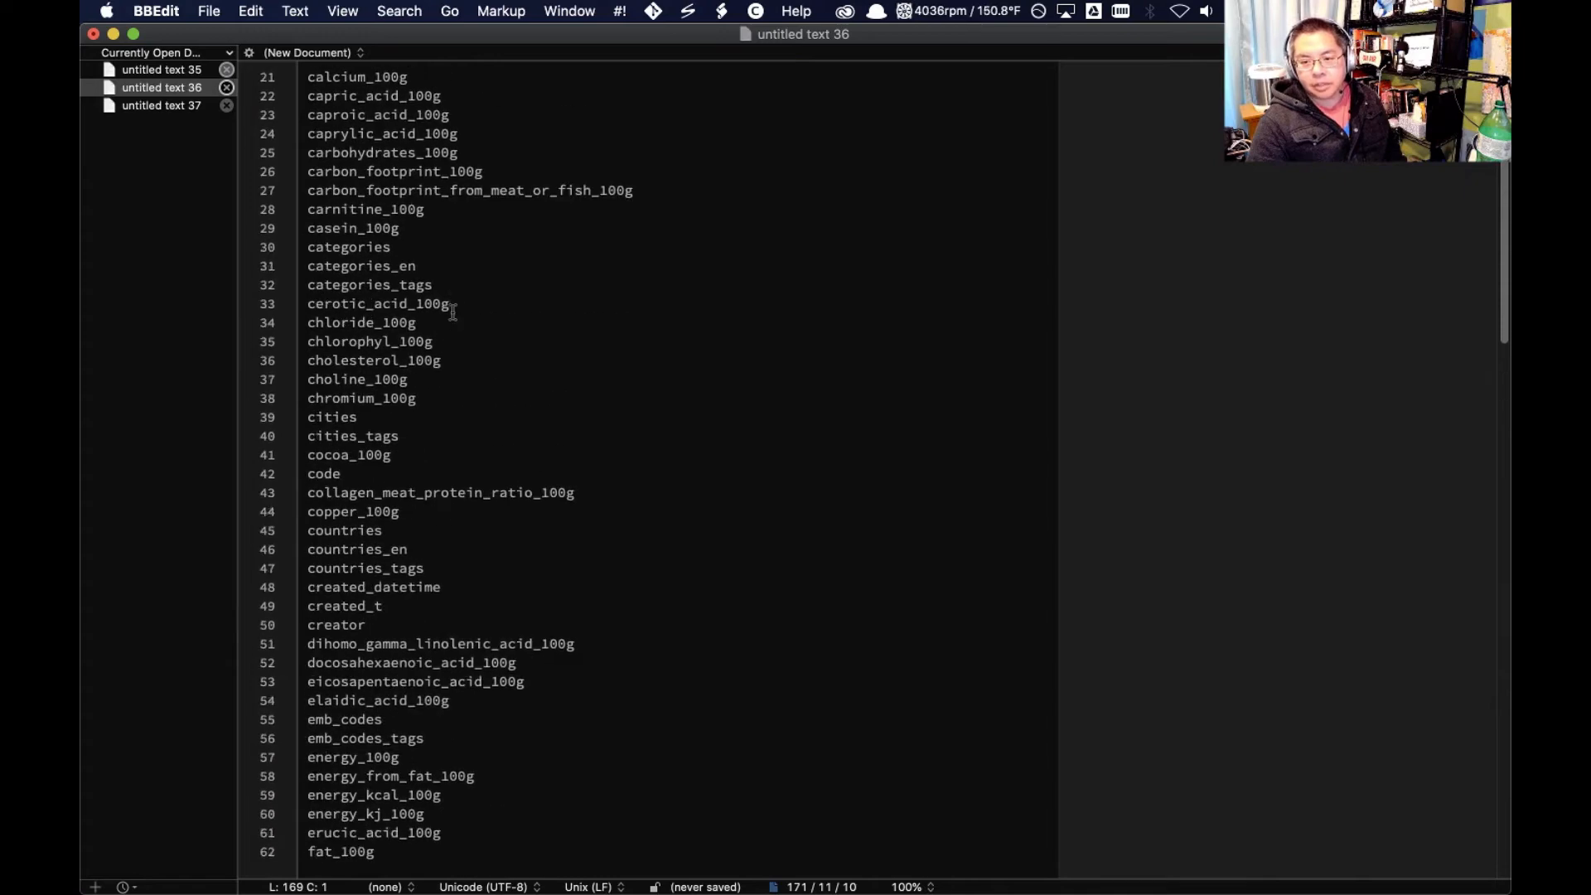
pyautogui.scroll(7, 453, 312)
pyautogui.scroll(-20, 453, 312)
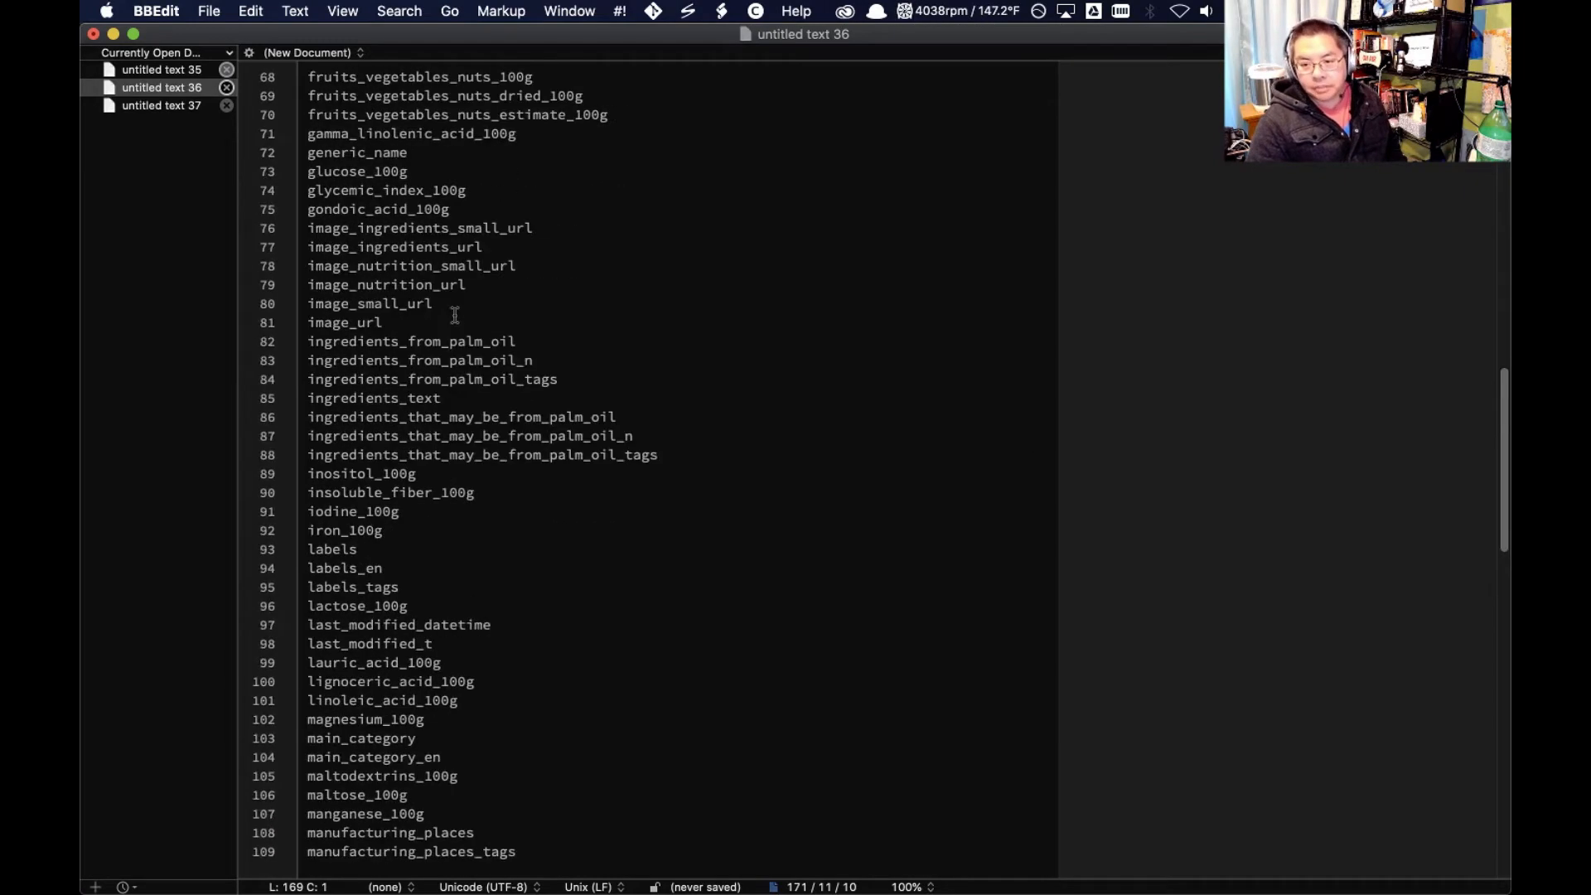
pyautogui.scroll(5, 447, 306)
pyautogui.scroll(1, 424, 278)
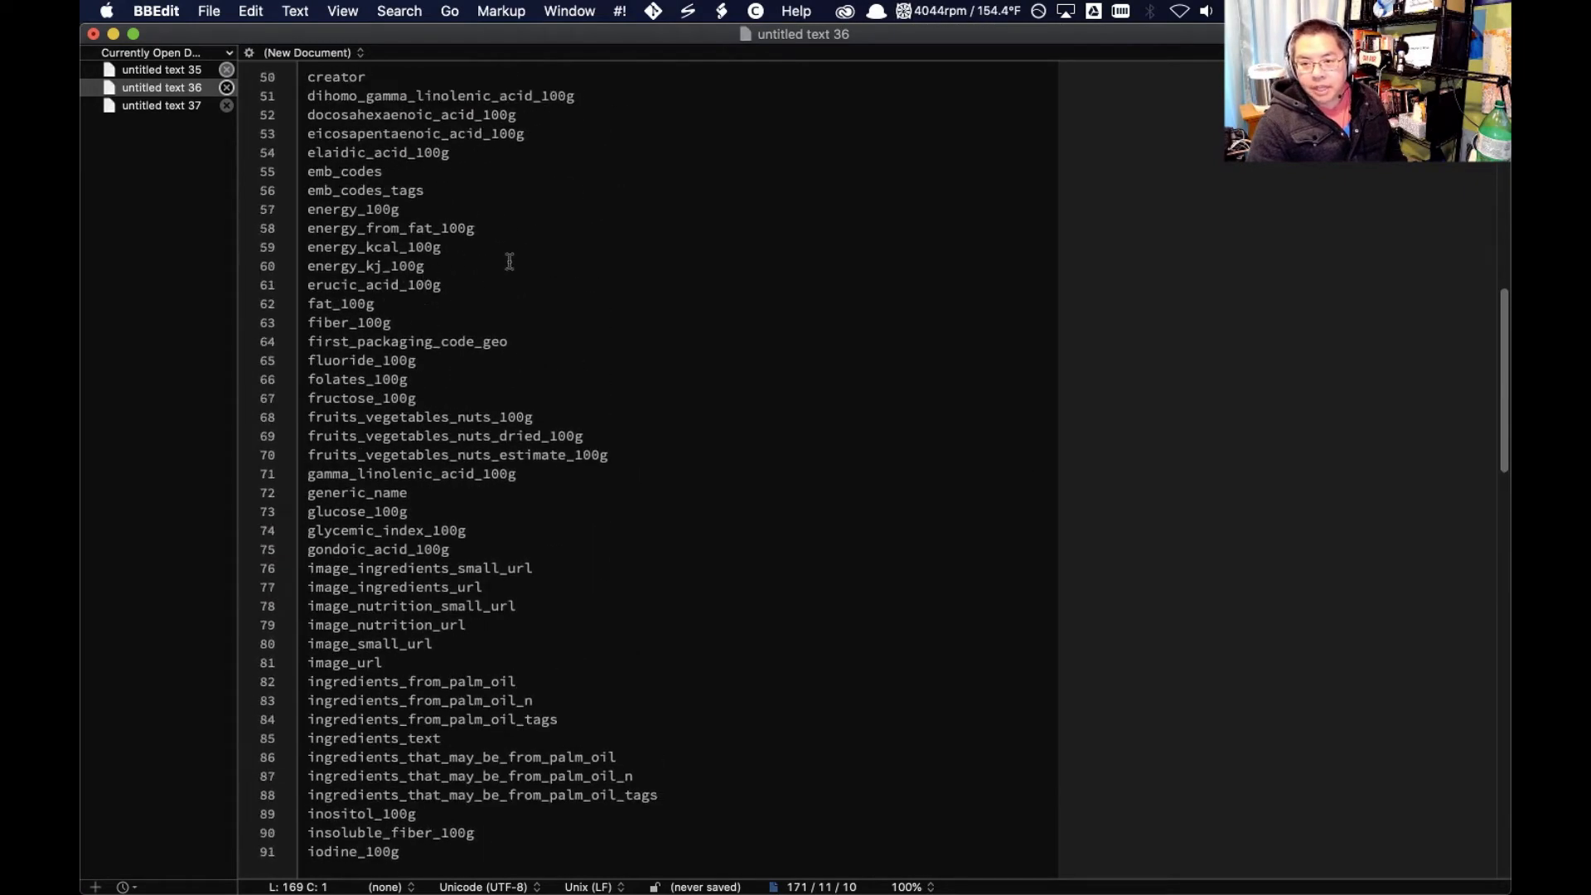
# Select and copy the column name energy_kcal_100g from the list
pyautogui.click(427, 246)
pyautogui.click(430, 228)
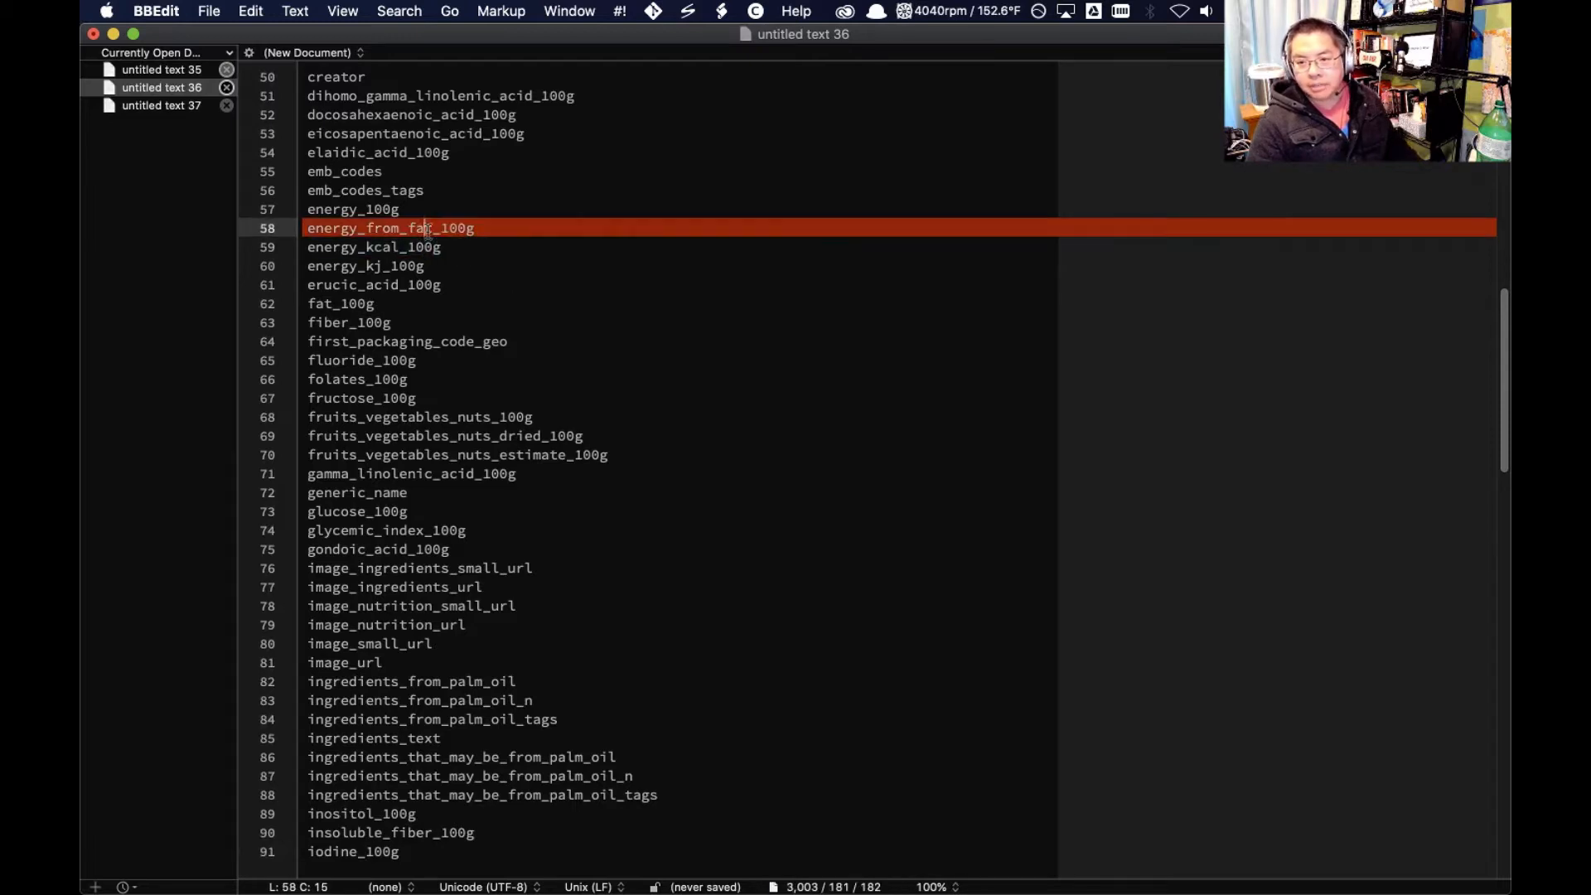
pyautogui.click(469, 246)
pyautogui.click(468, 228)
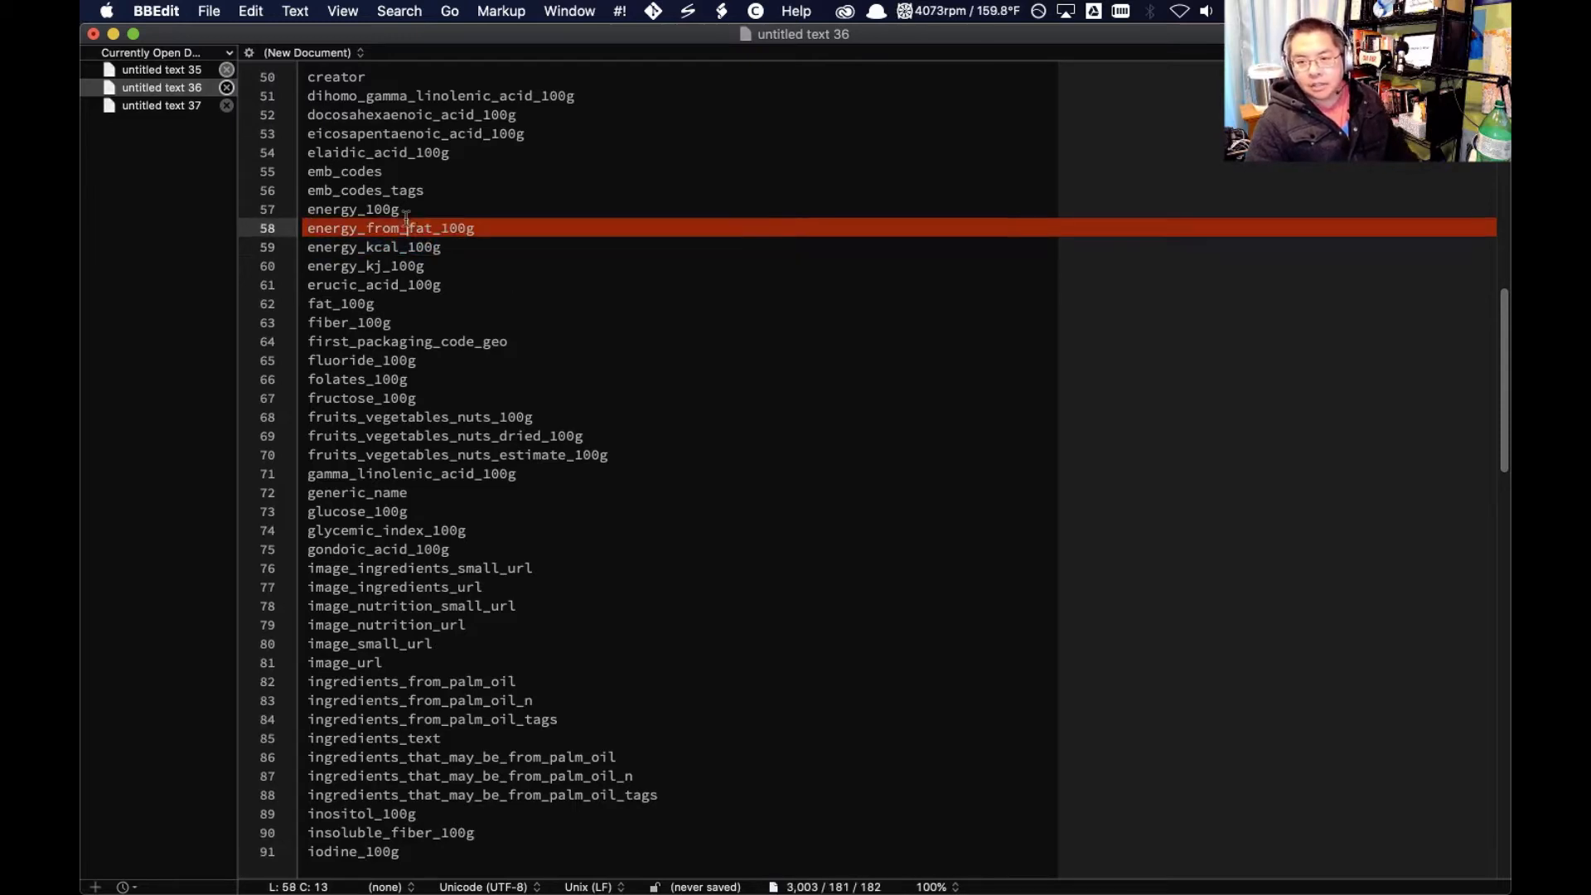
pyautogui.moveTo(469, 228); pyautogui.dragTo(311, 237)
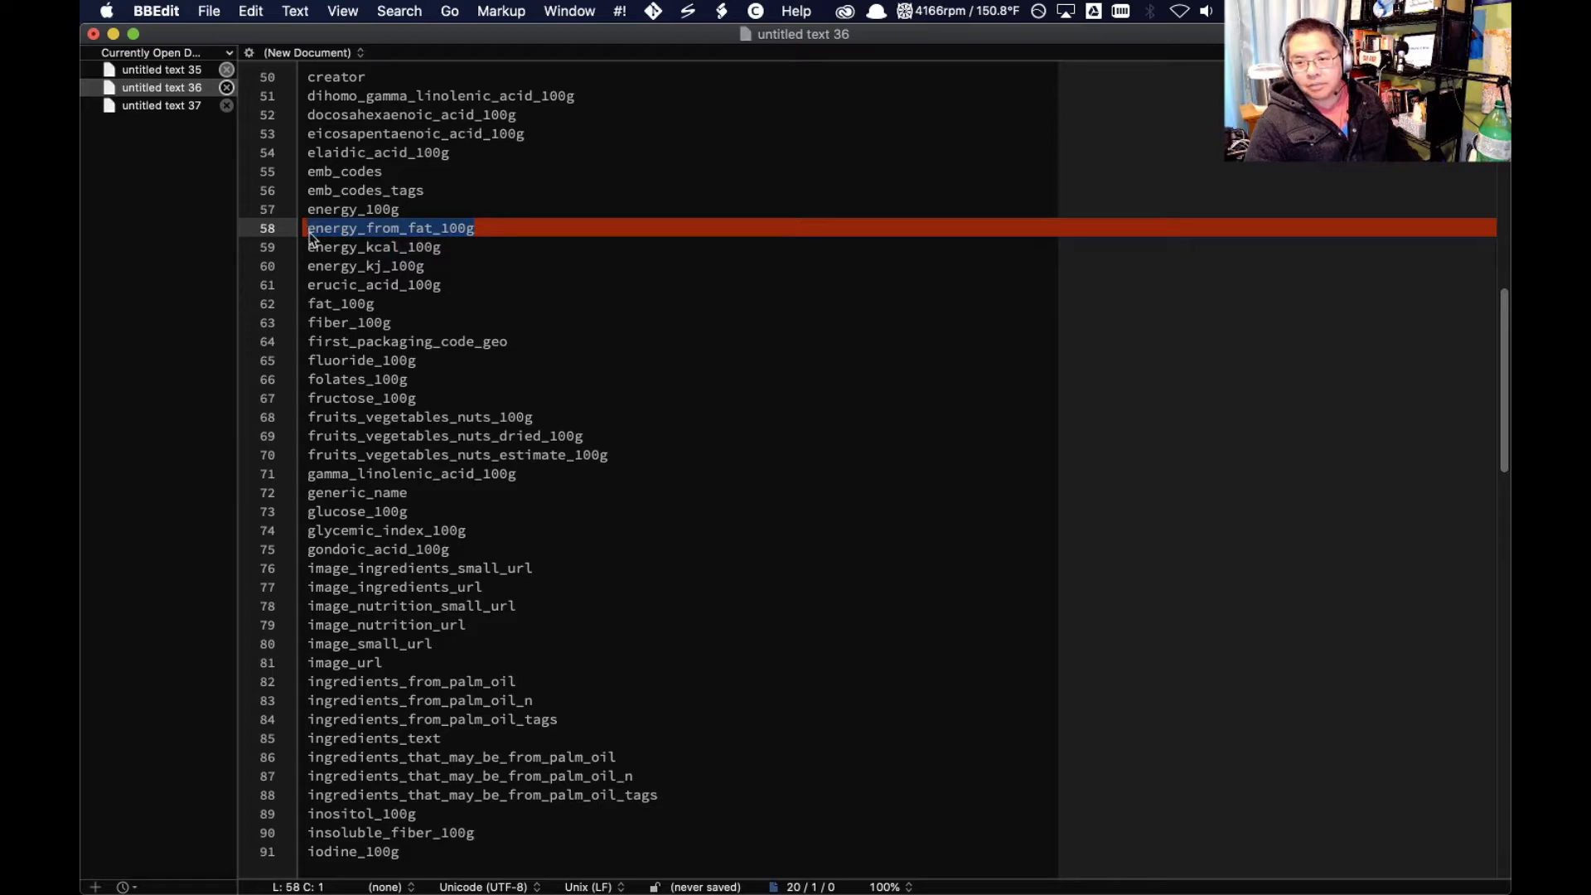
pyautogui.moveTo(446, 249); pyautogui.dragTo(302, 242)
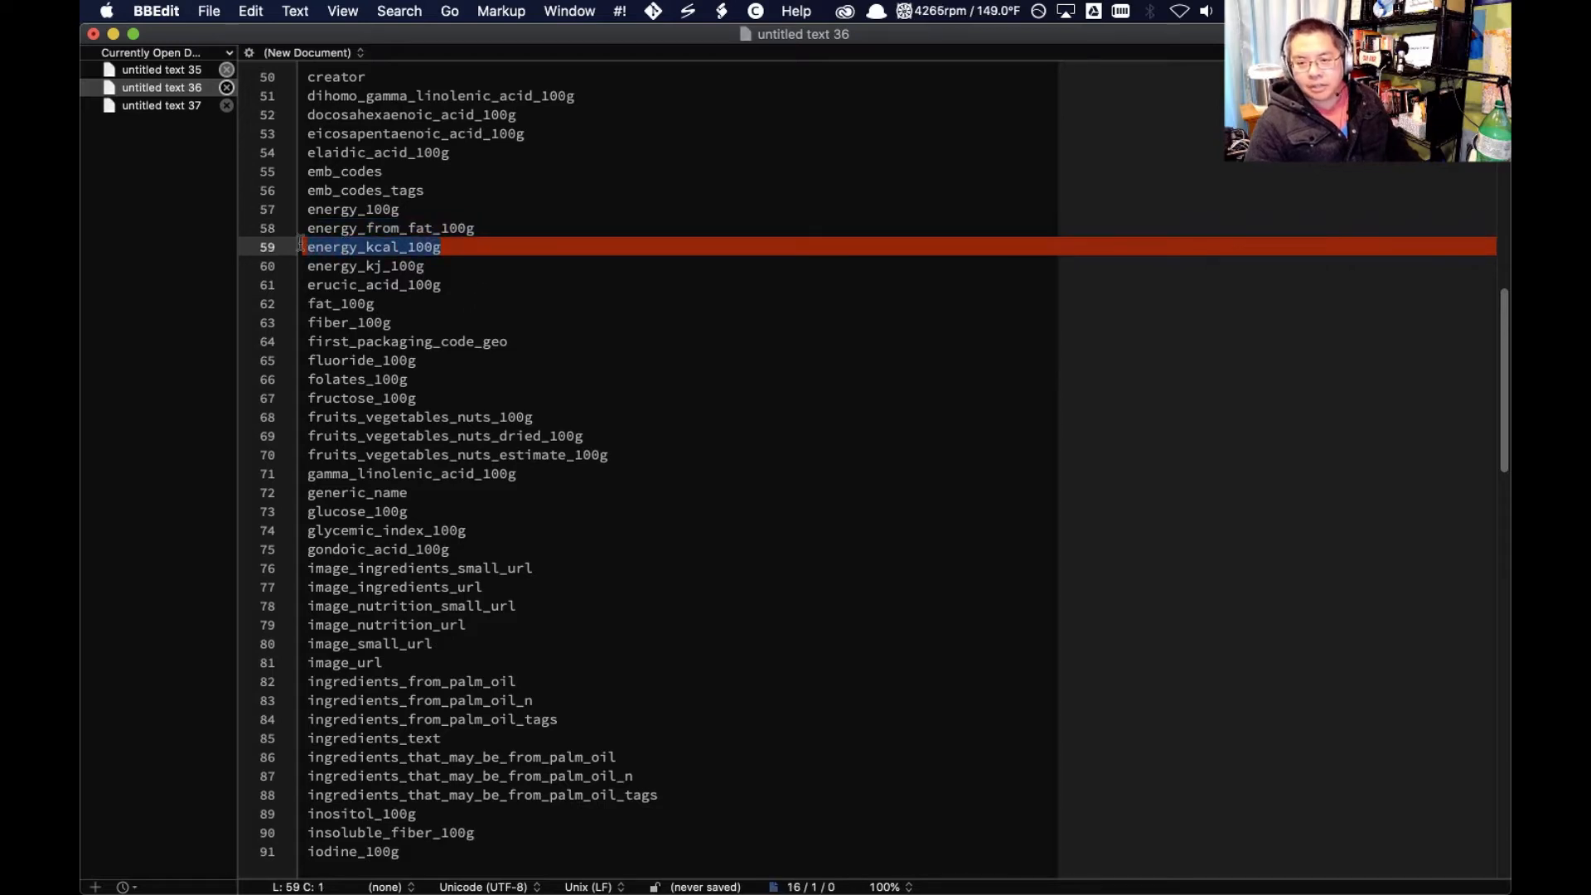
# Return to fooddbb.R in RStudio and write a mutate() defining scaledcalories as a rescale() of energy_kcal_100g
pyautogui.press('super+Tab')
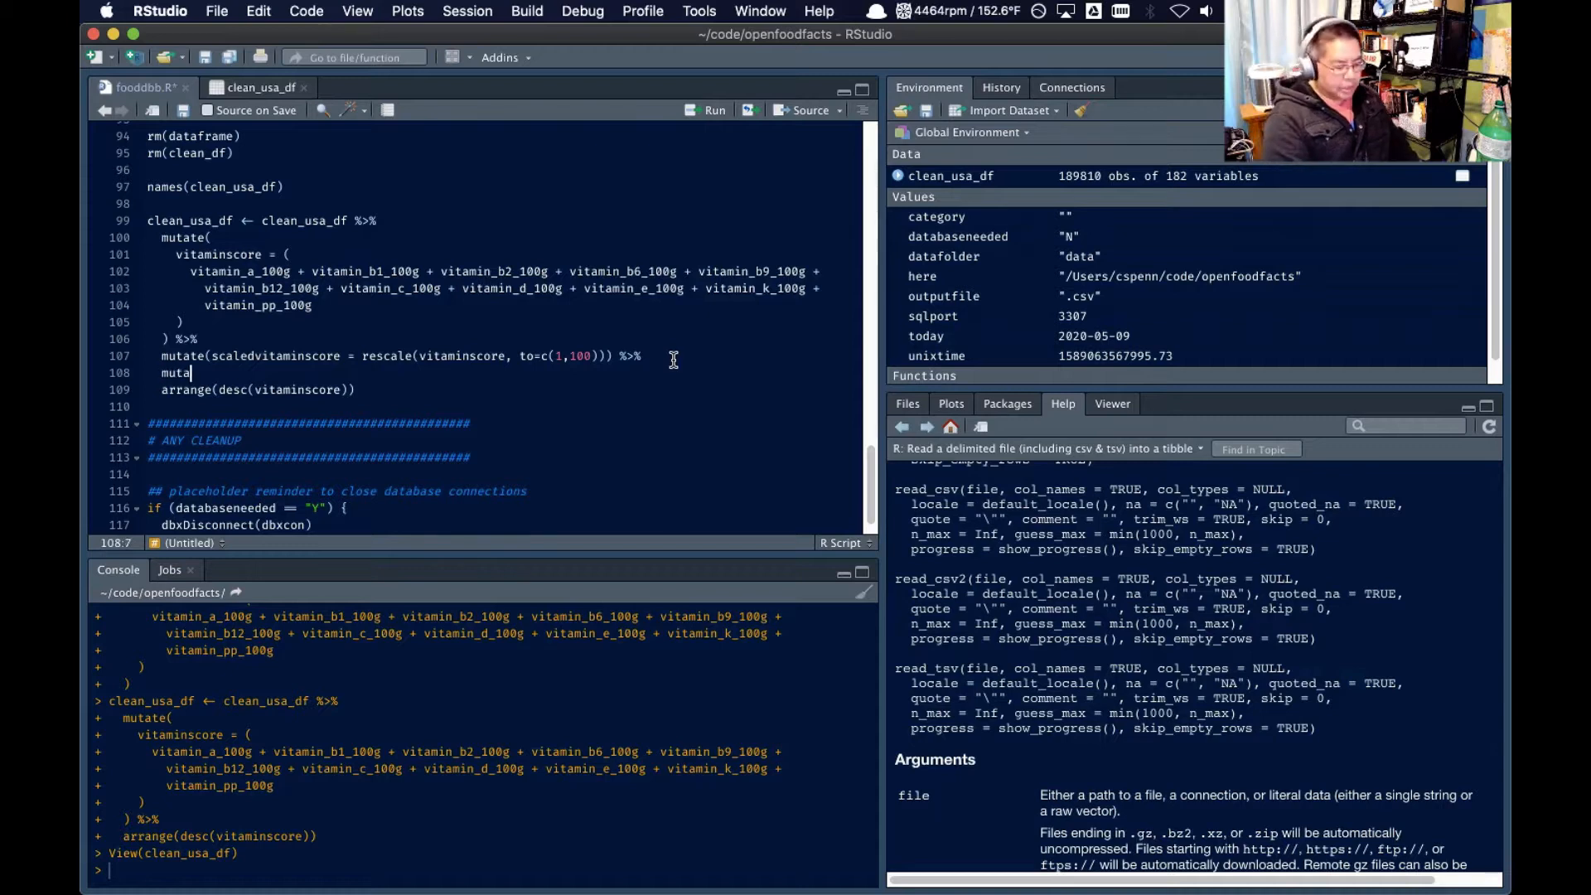
pyautogui.write('te(scal')
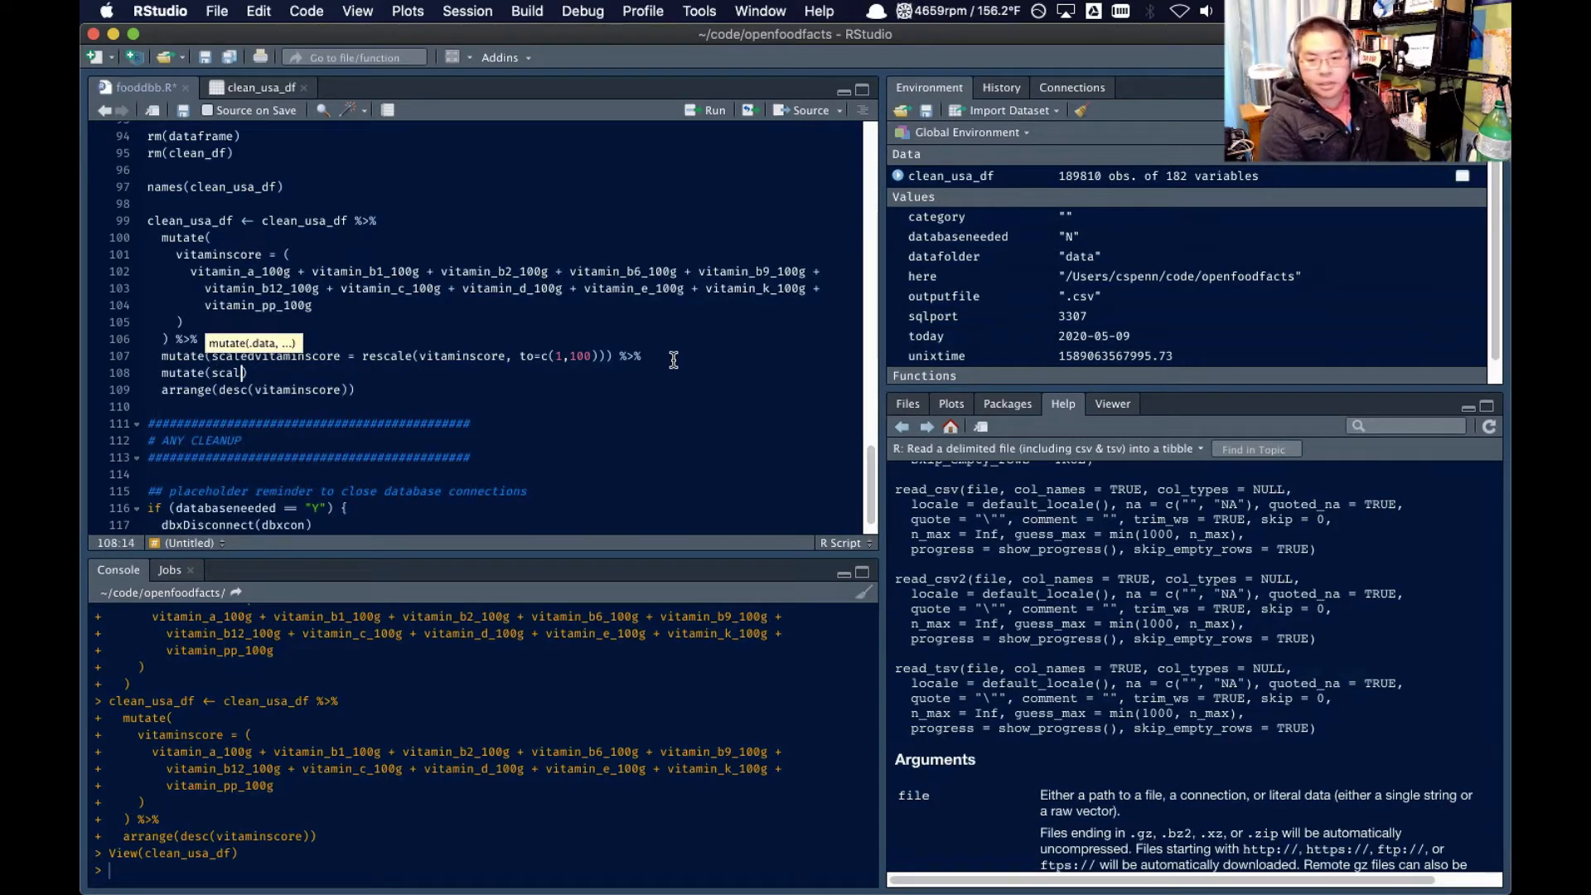
pyautogui.write('edcalories')
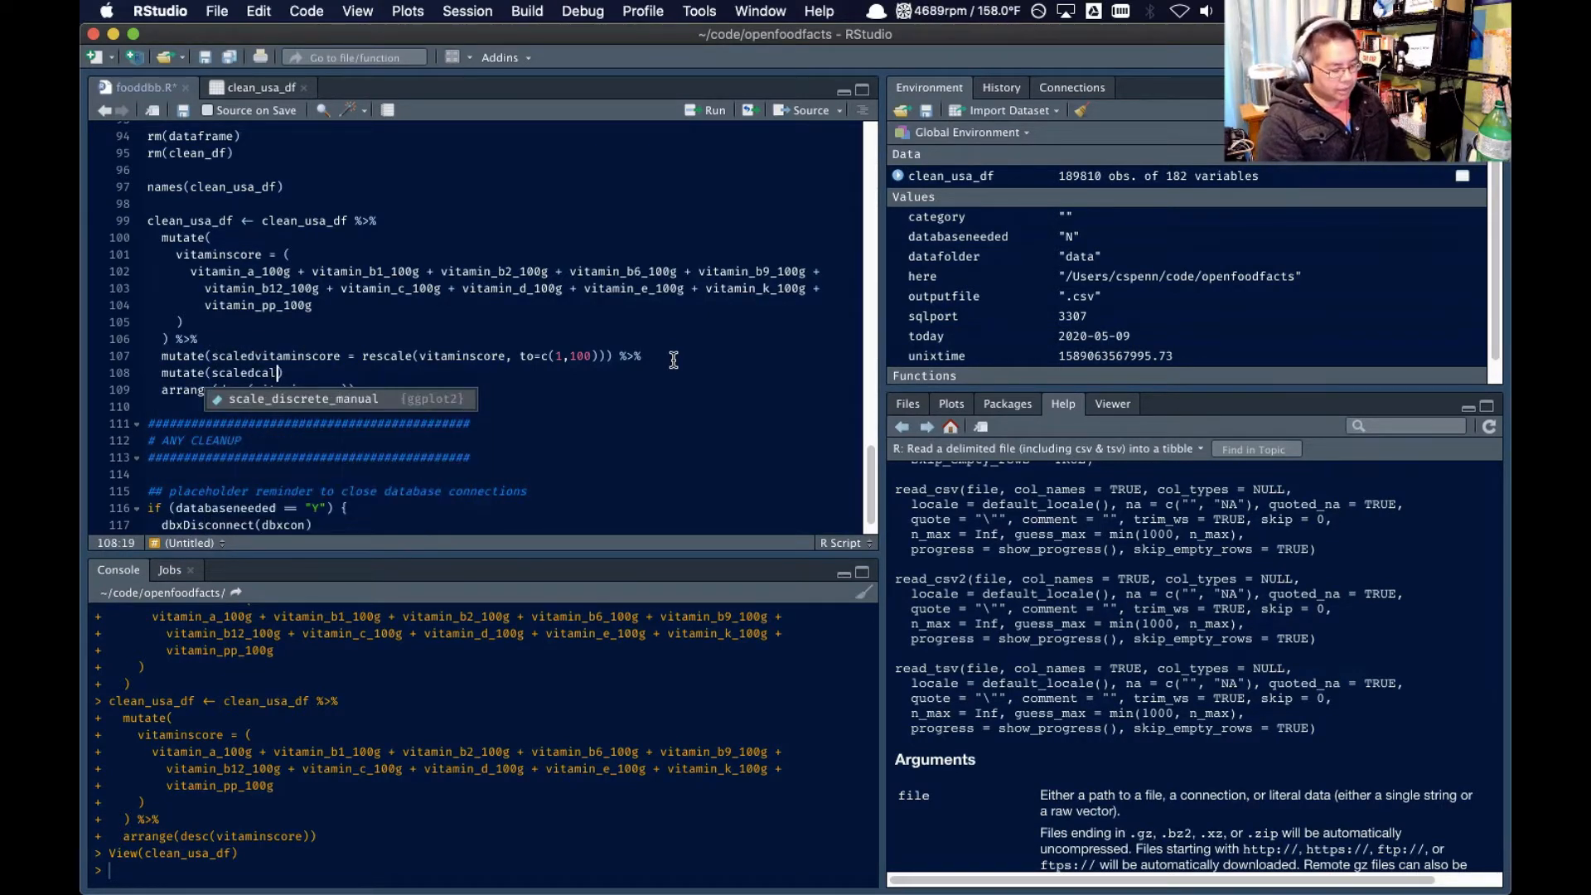
pyautogui.write(' = rescale(energy_kcal_100g,')
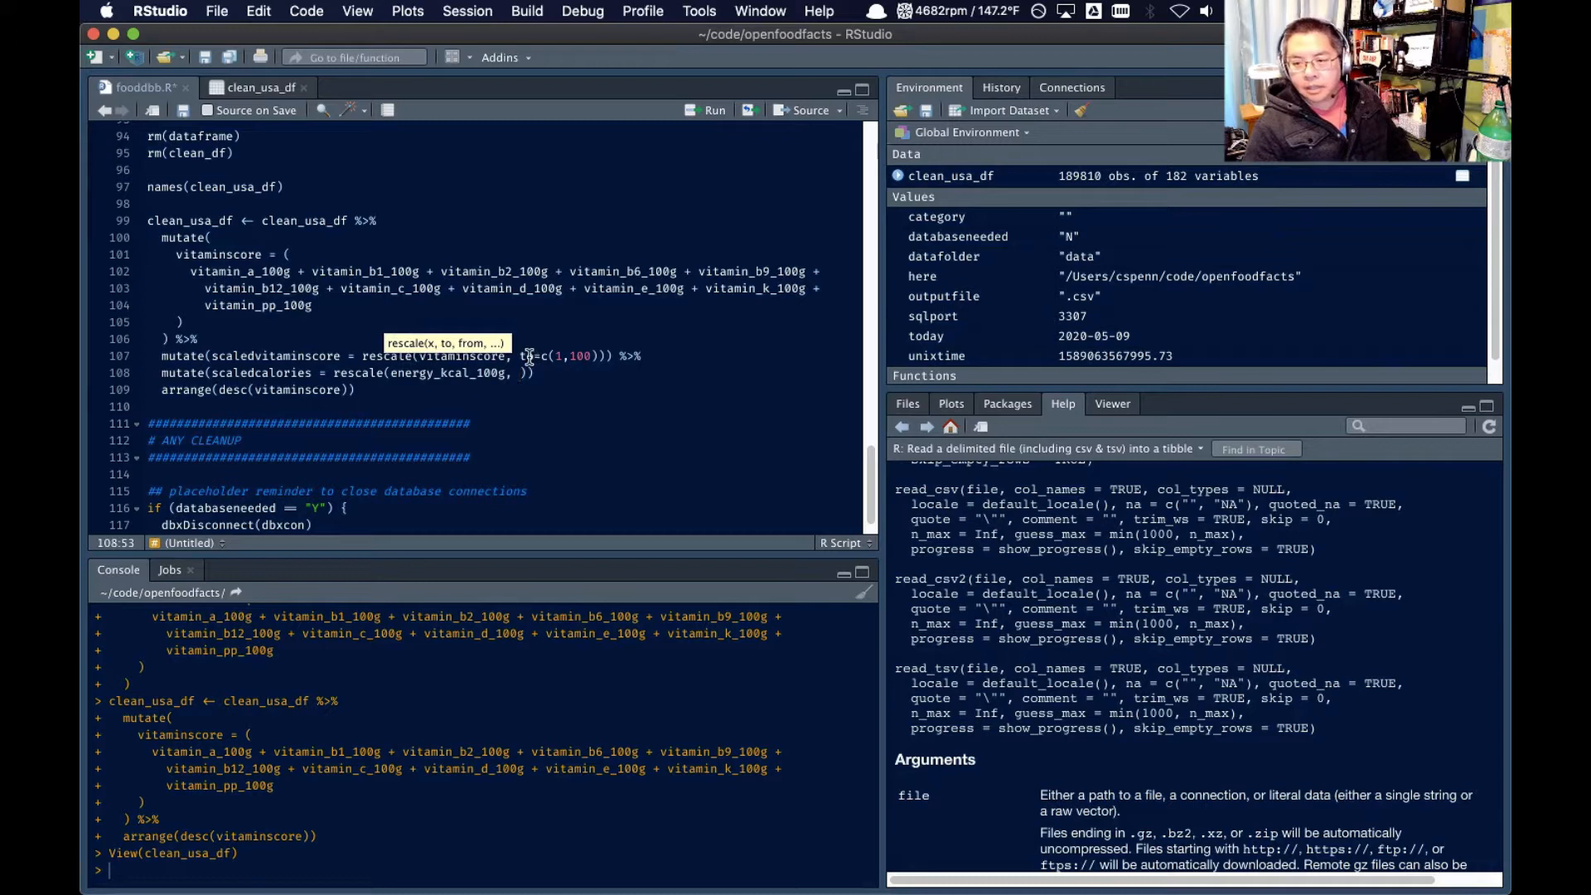
# Complete the scaledcalories rescale() call with to=c(1,100) and append %>% to chain it to arrange()
pyautogui.moveTo(522, 356); pyautogui.dragTo(643, 357)
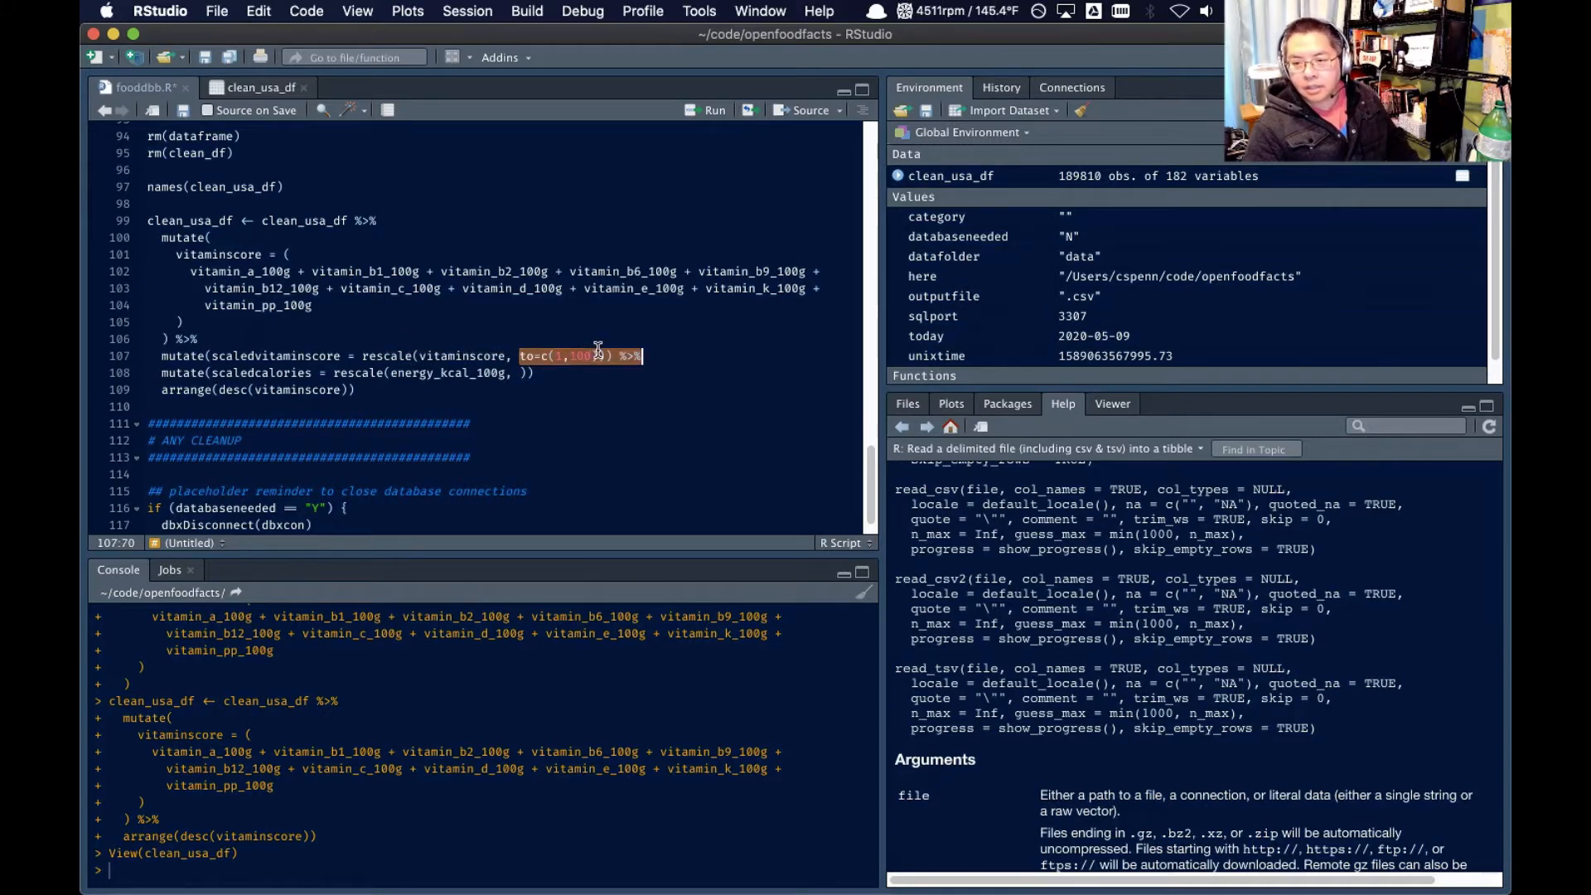
pyautogui.click(598, 352)
pyautogui.click(519, 373)
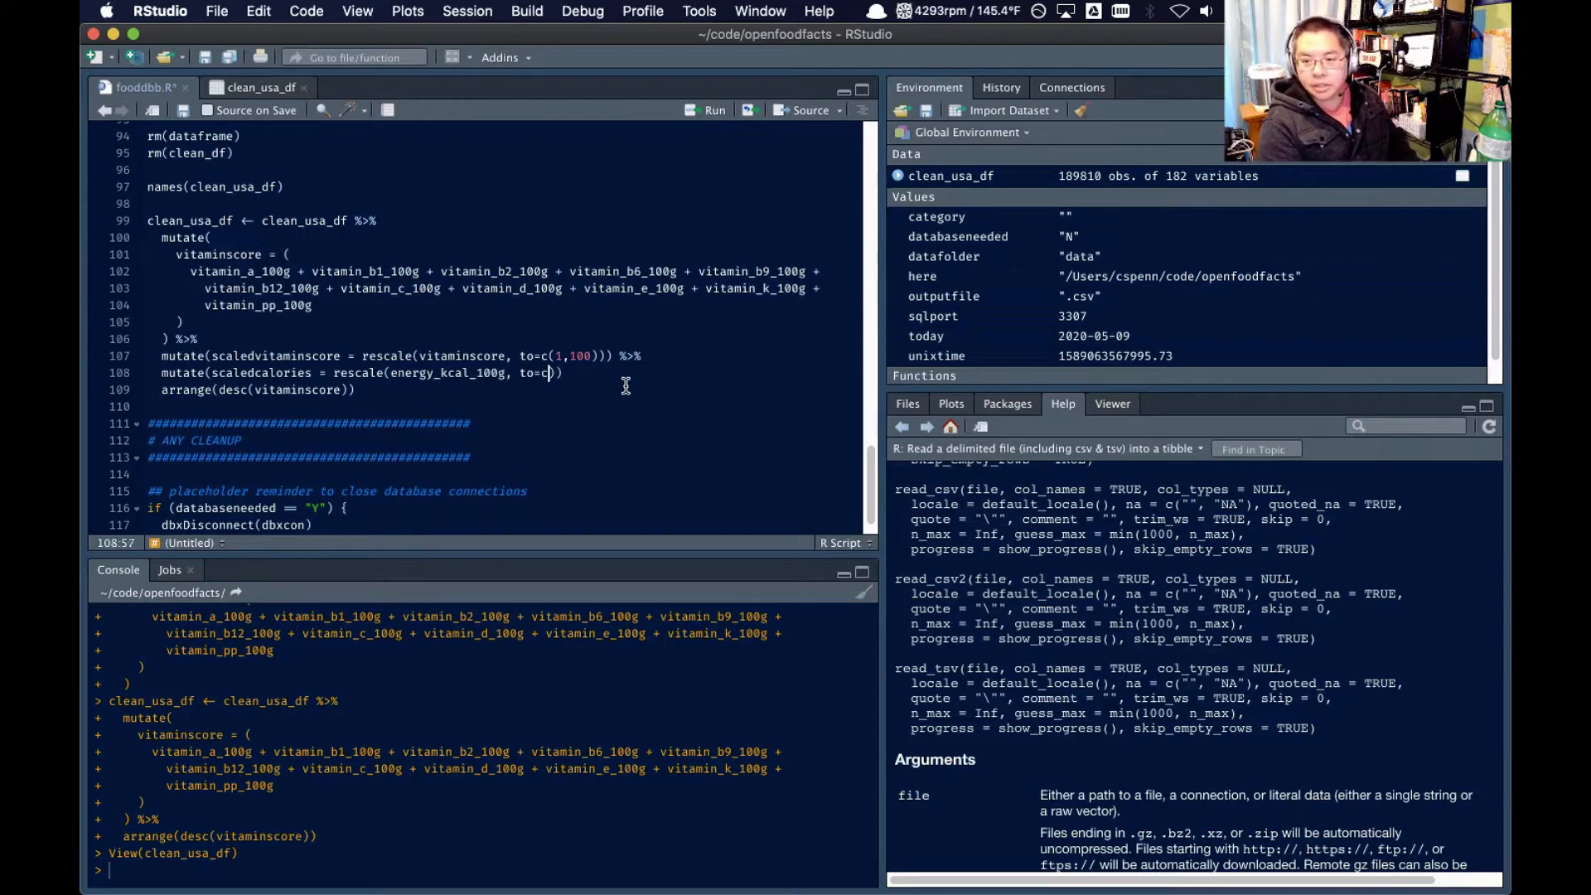
pyautogui.write('to=c(1,100')
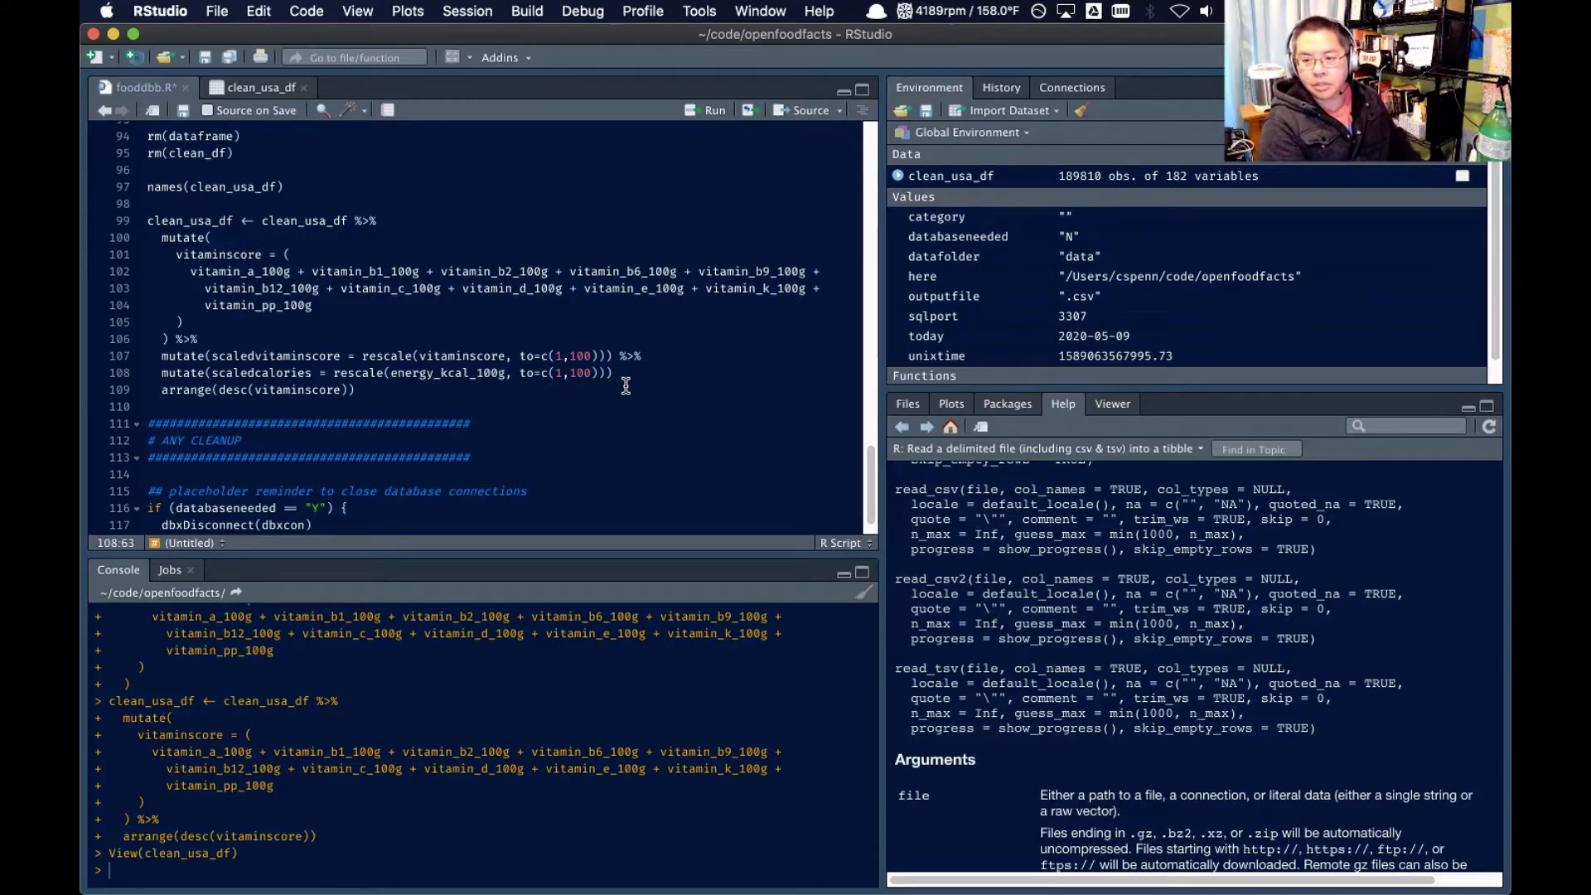
pyautogui.click(635, 376)
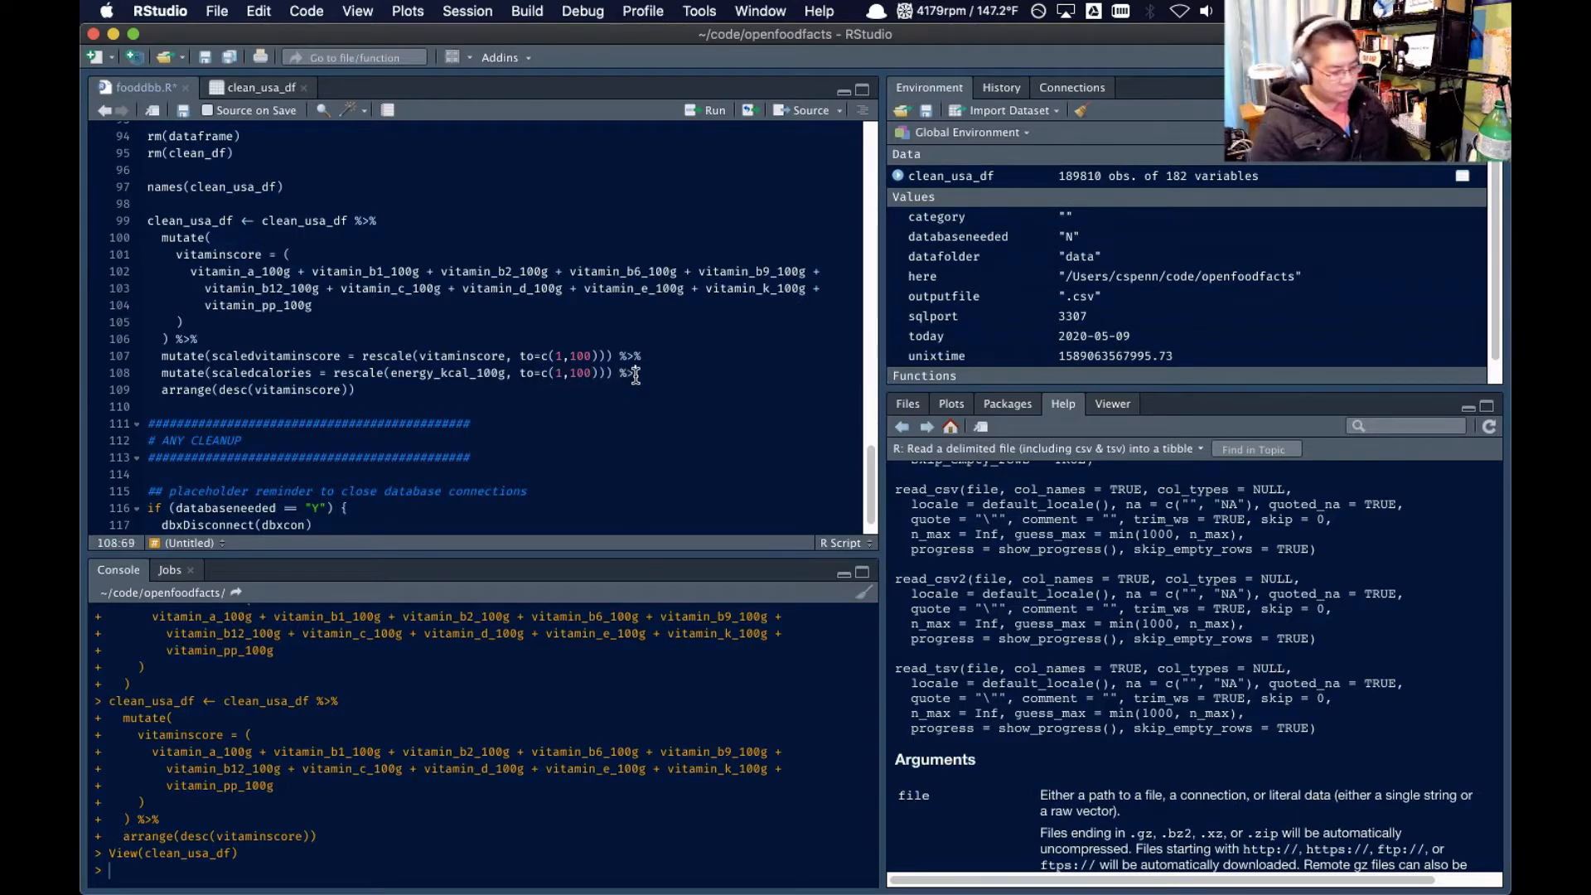
pyautogui.write('%')
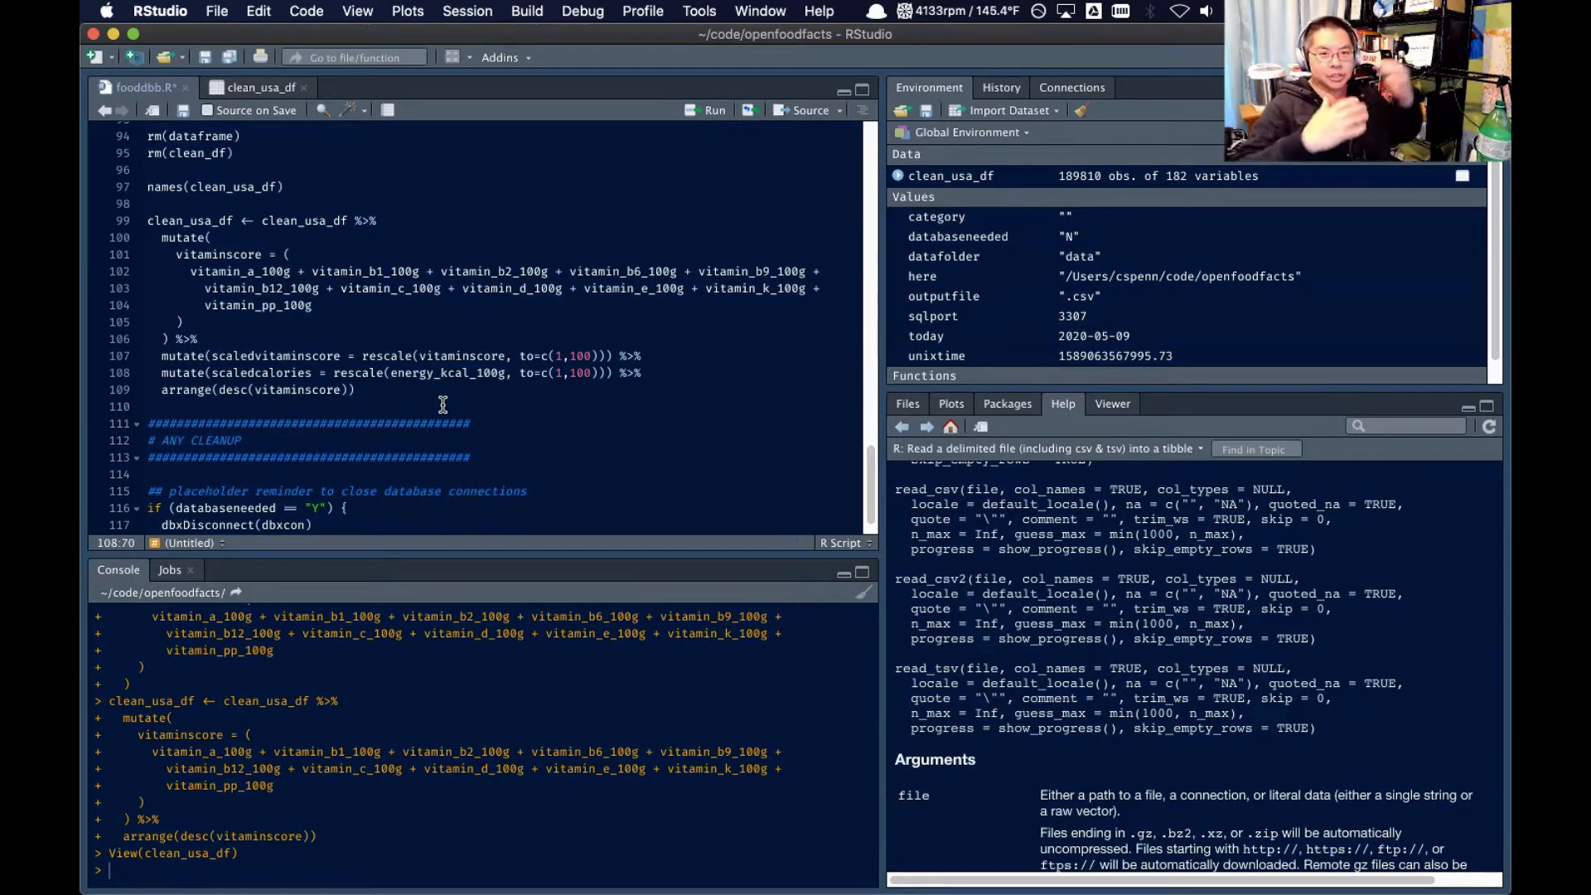
# Wrap the scaledcalories rescale() call in parentheses and multiply it by -1, balancing the closing parentheses
pyautogui.click(334, 374)
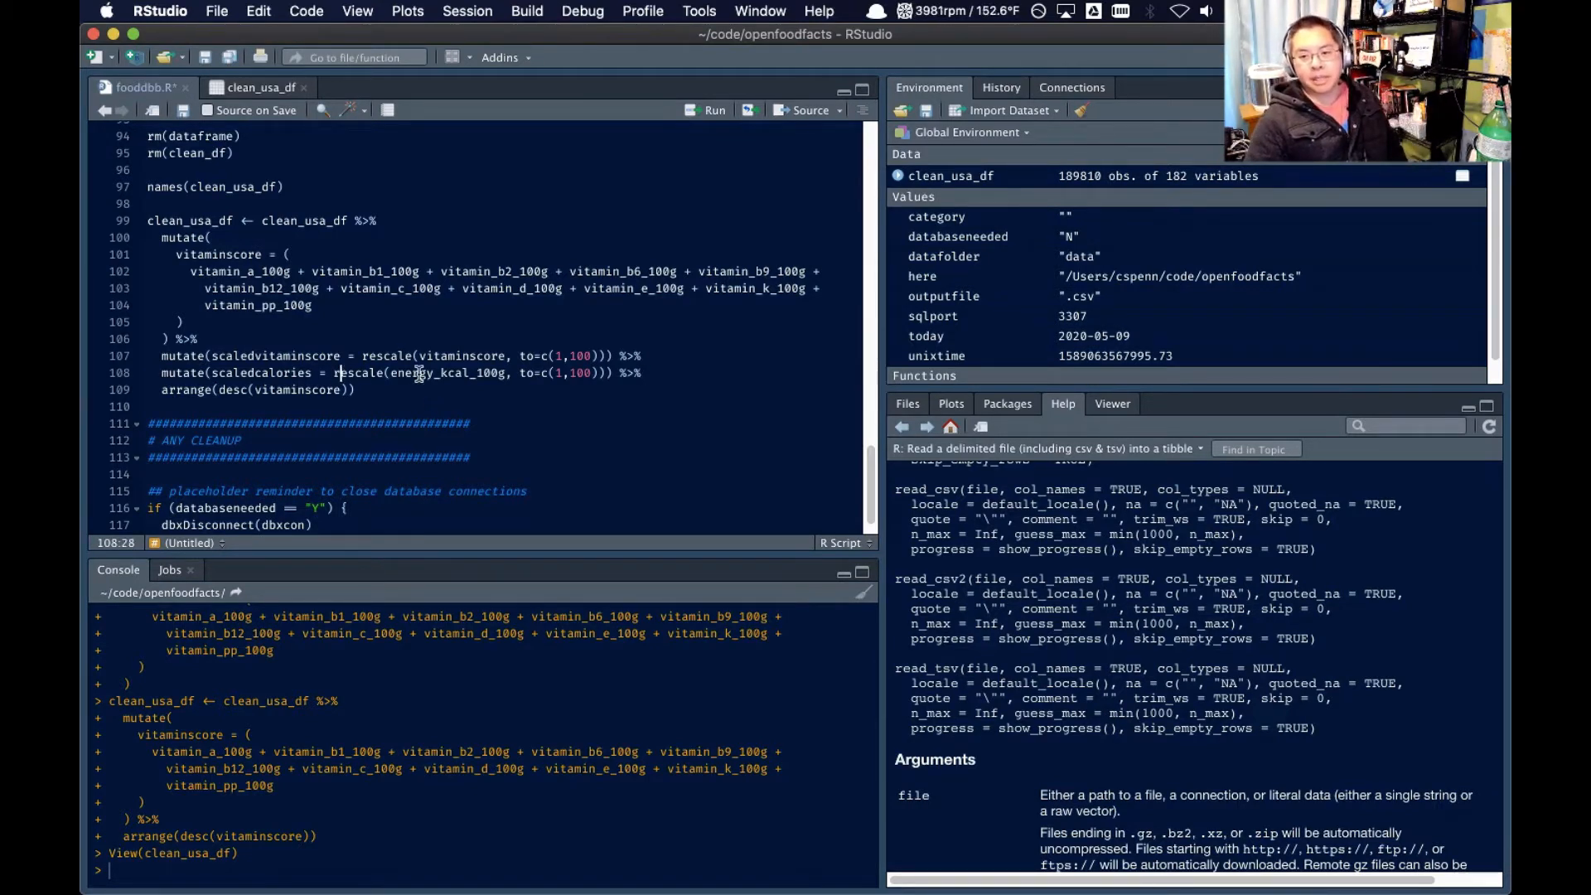
pyautogui.write('(')
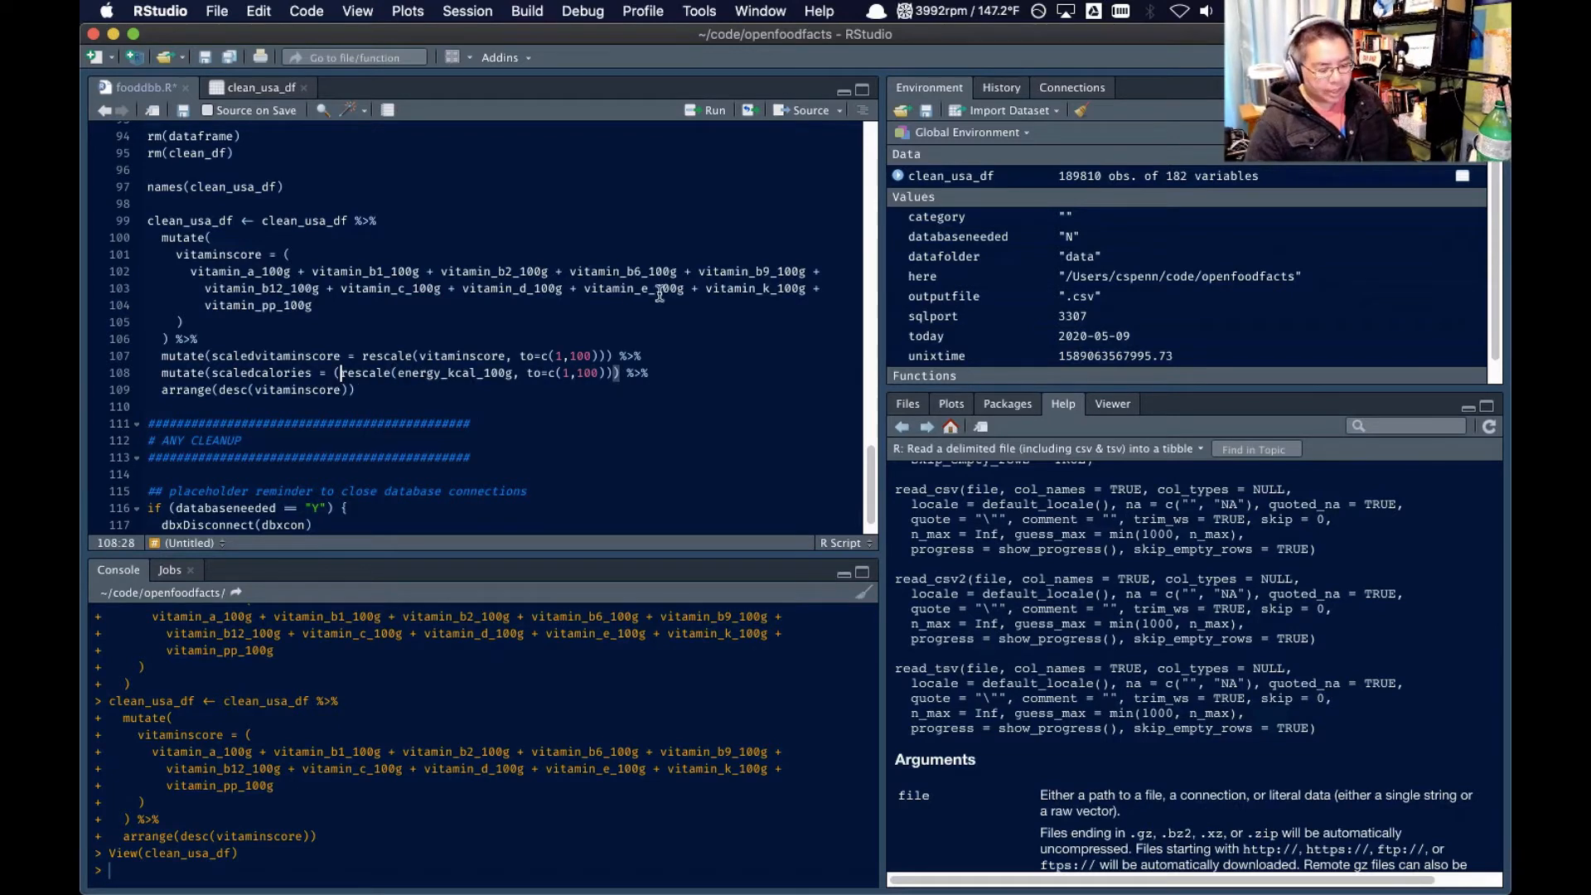
pyautogui.click(621, 373)
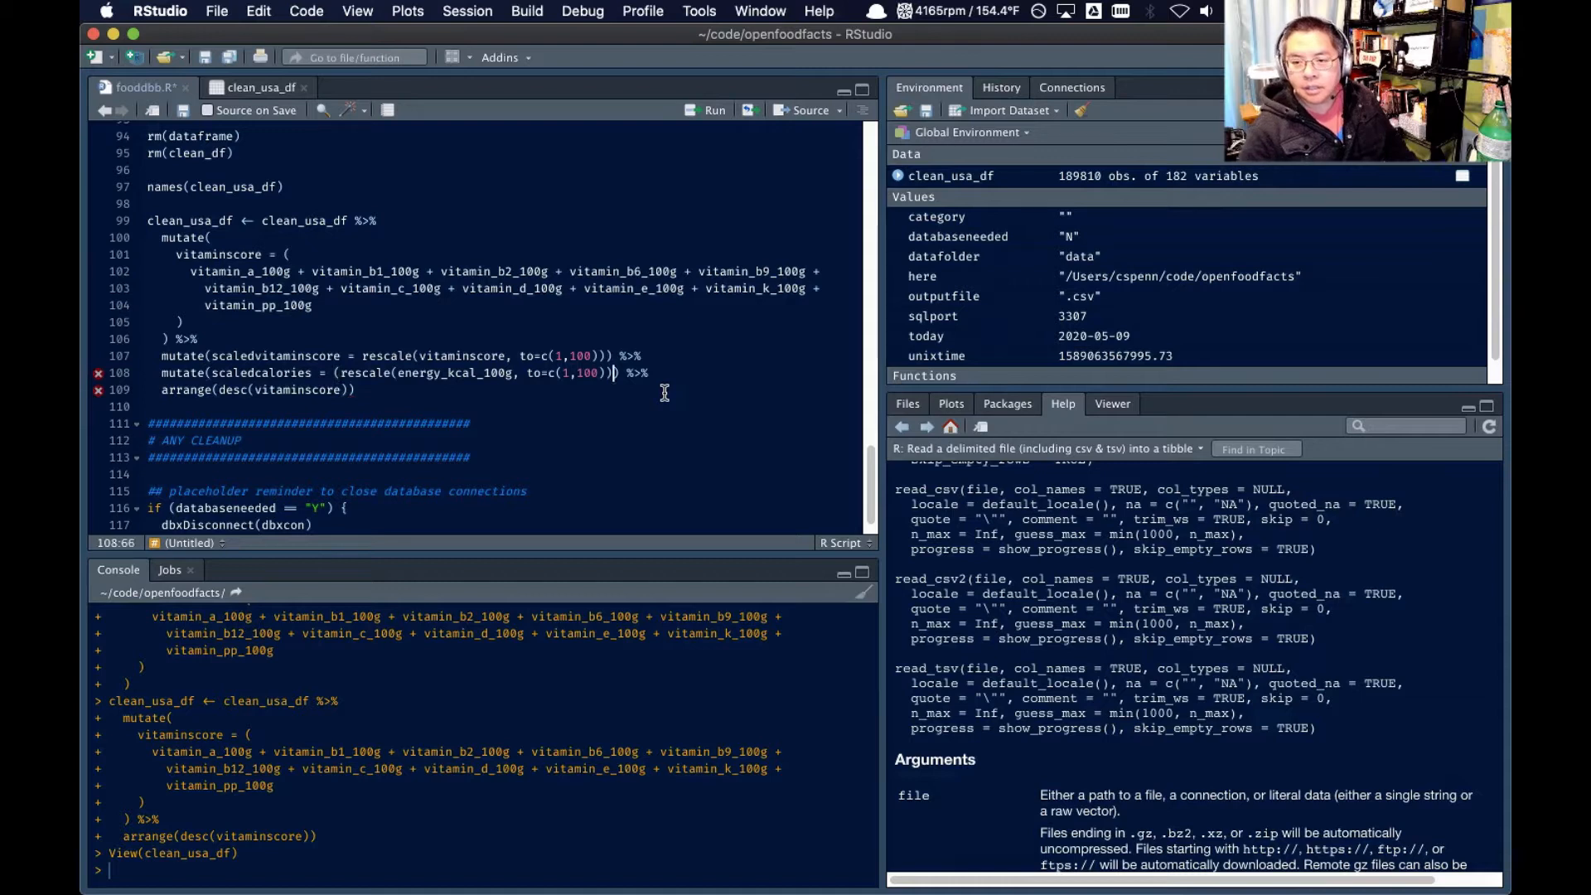
pyautogui.write('* -1')
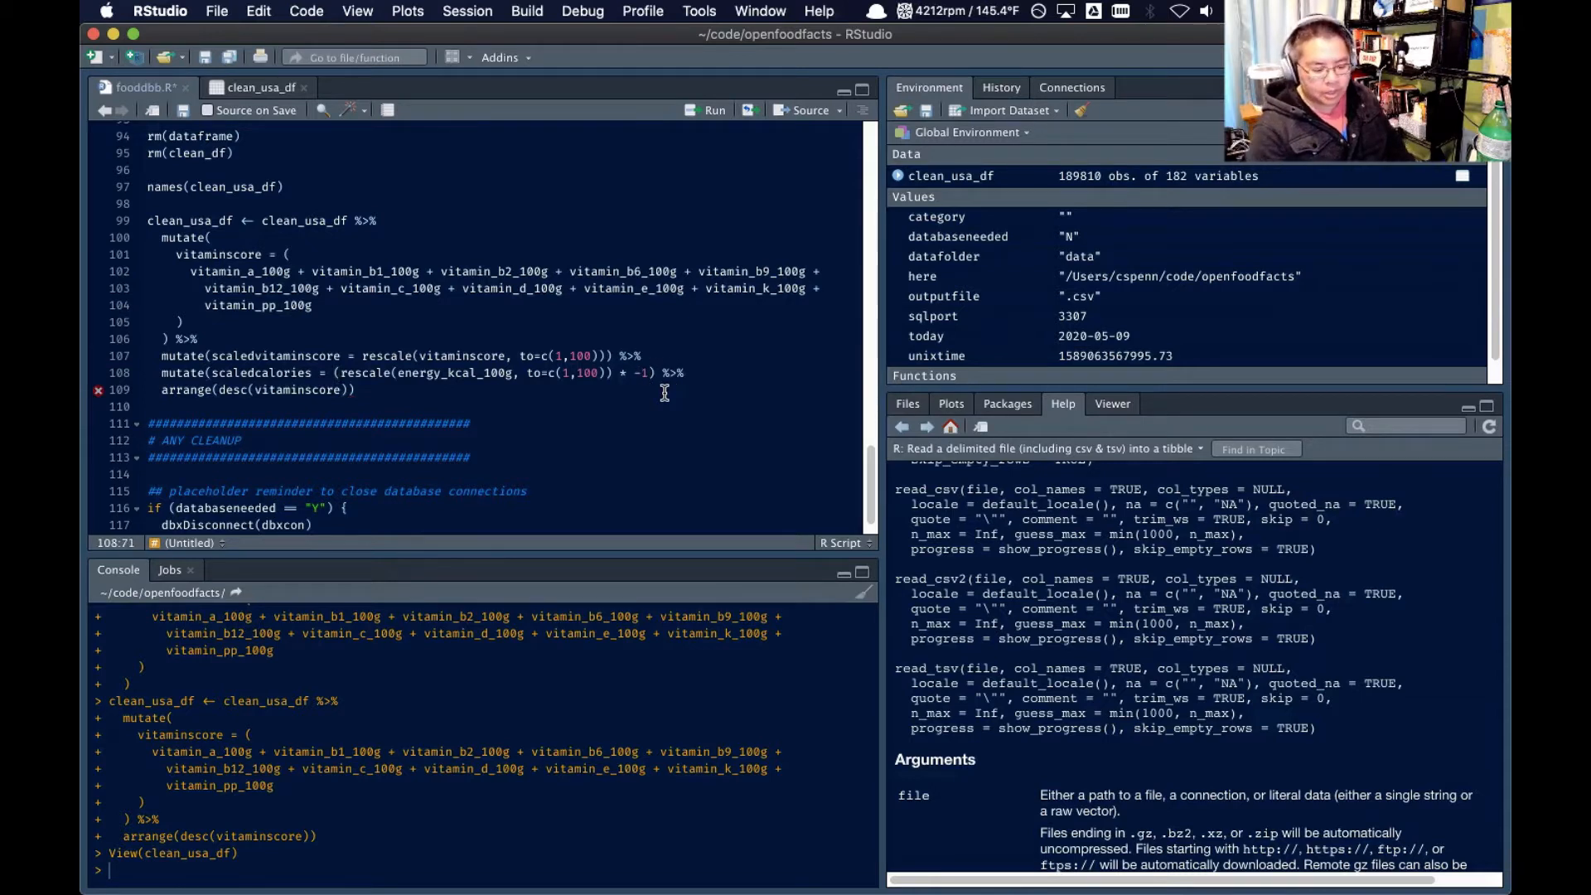
pyautogui.press('Right')
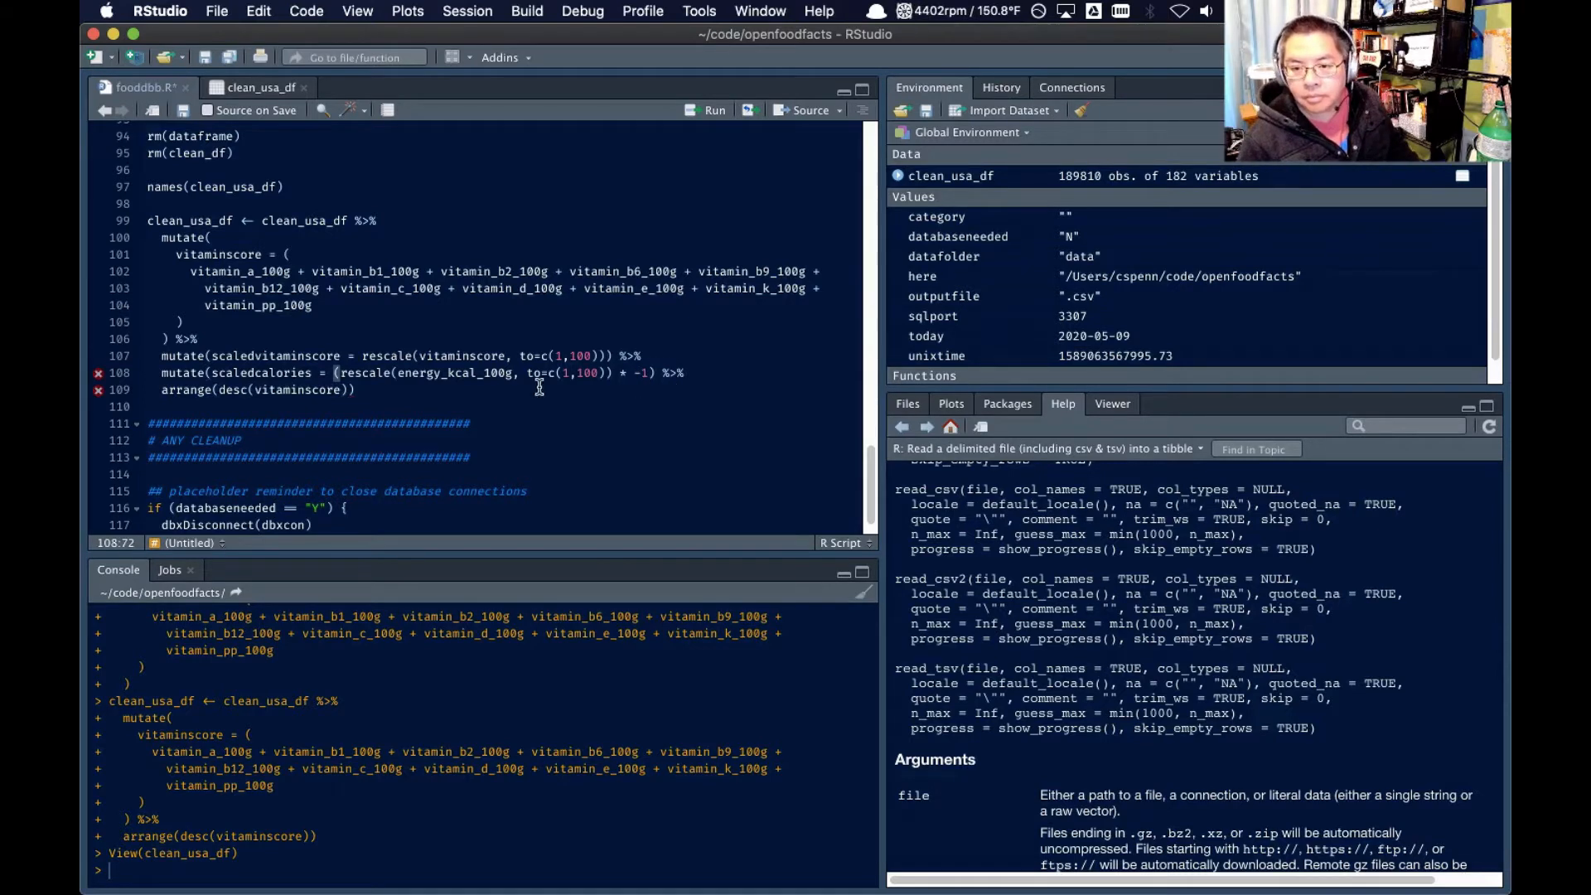
pyautogui.click(415, 373)
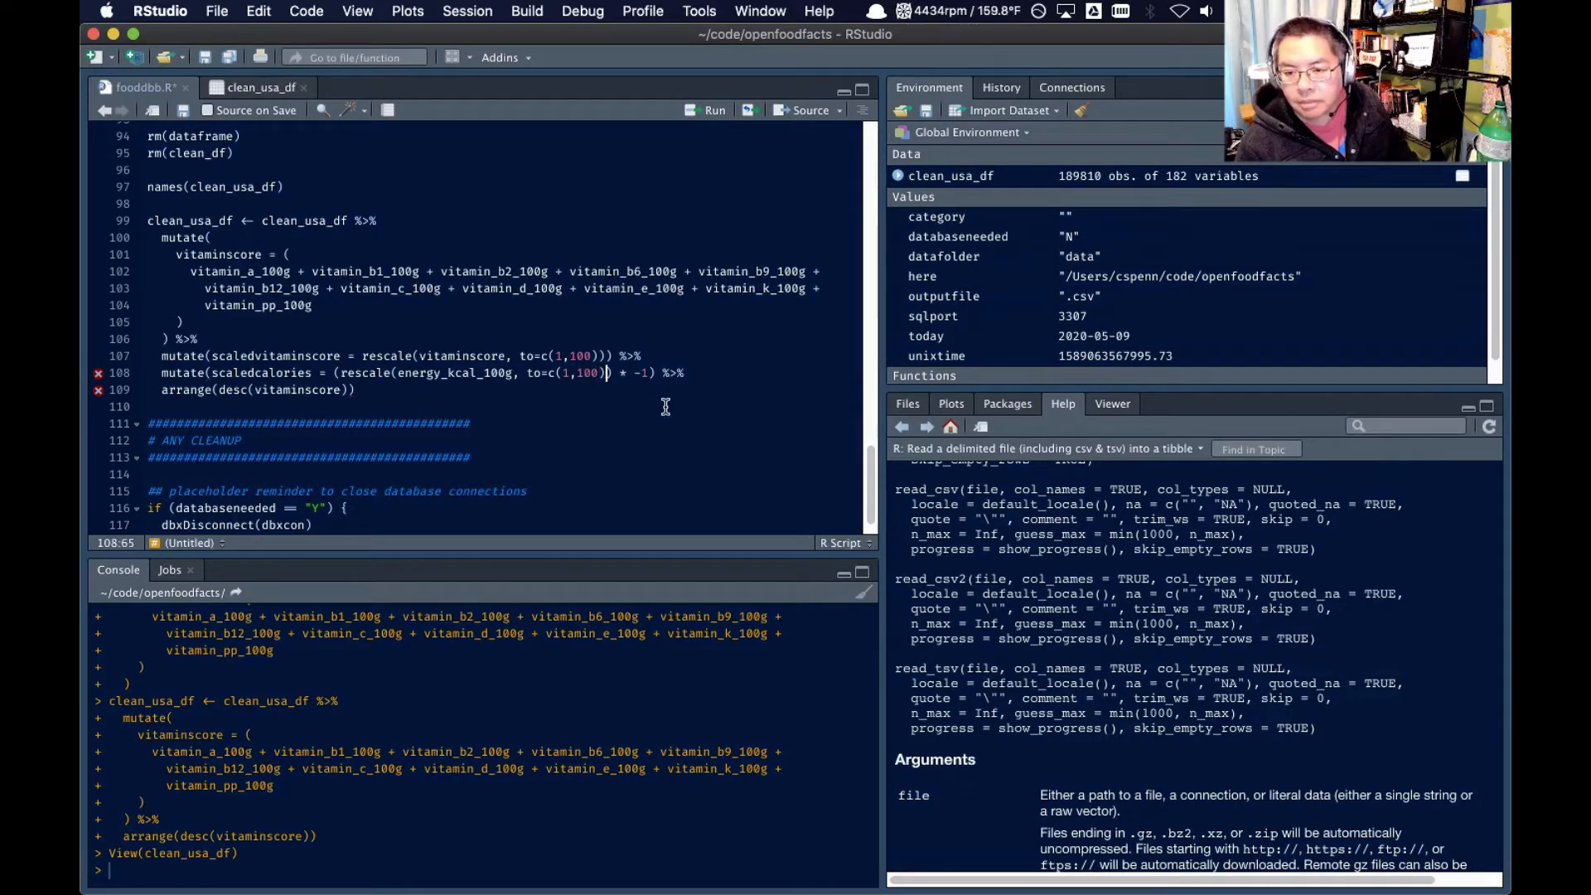
pyautogui.write(')')
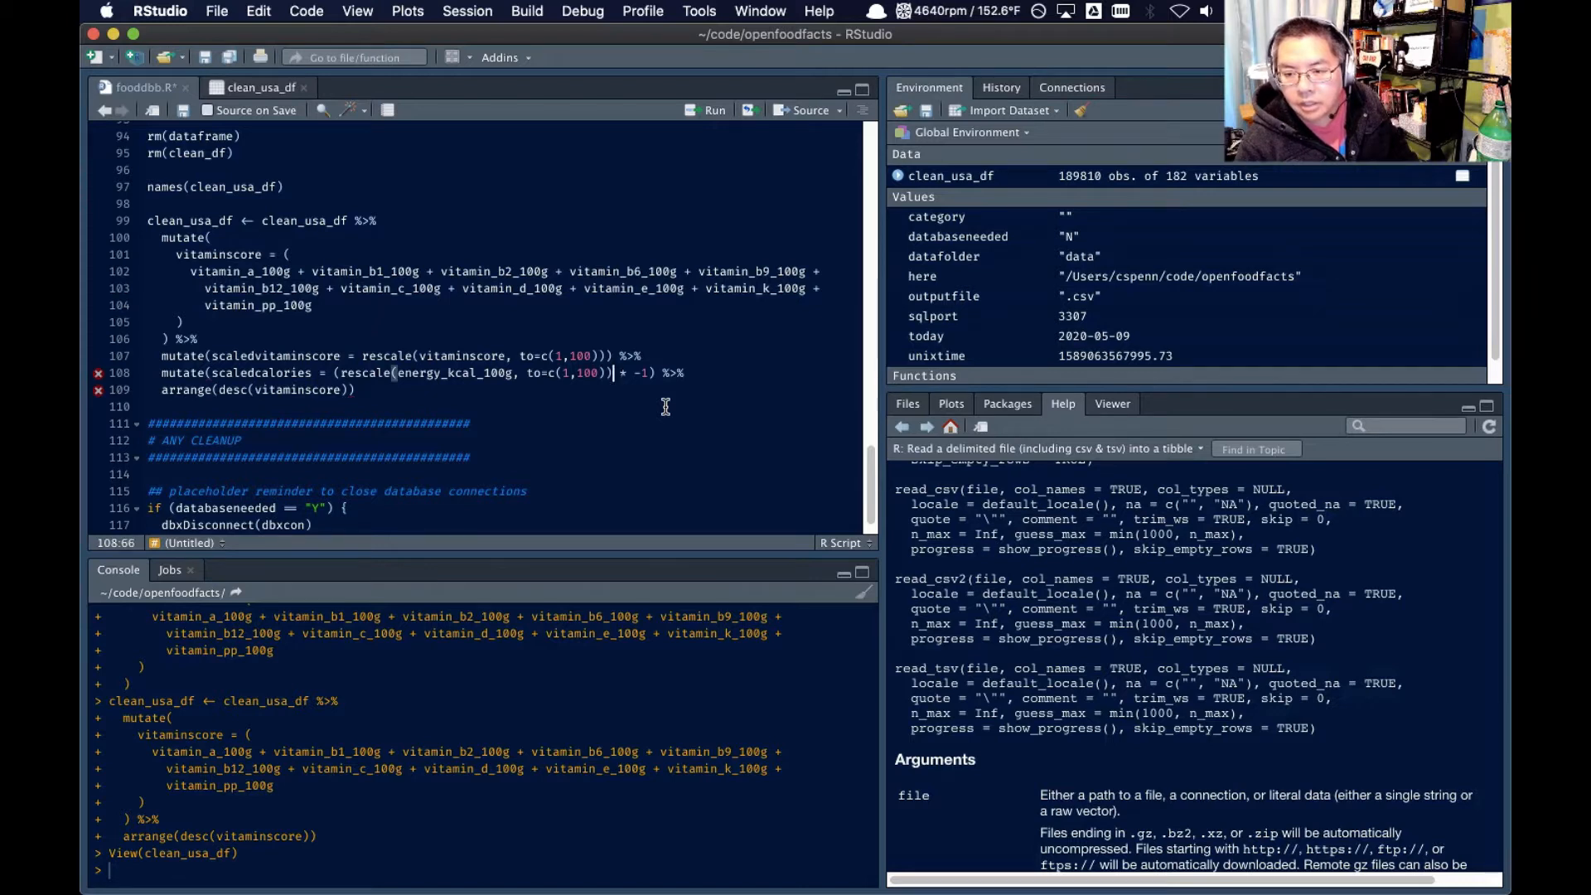
pyautogui.write(')')
pyautogui.press('Right')
pyautogui.press('Right')
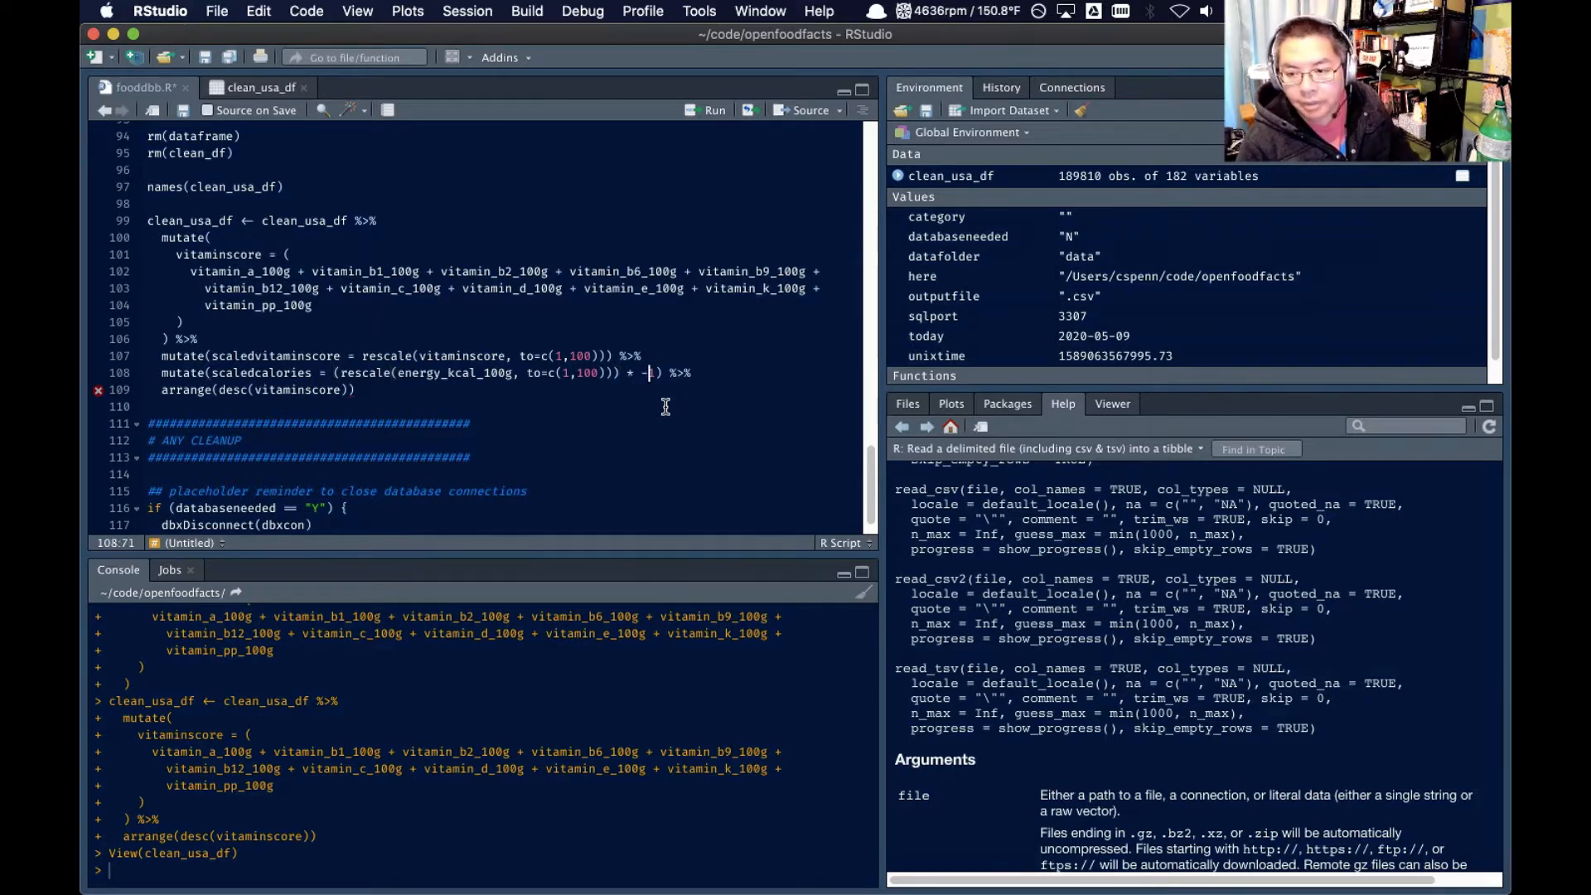
pyautogui.press('Right')
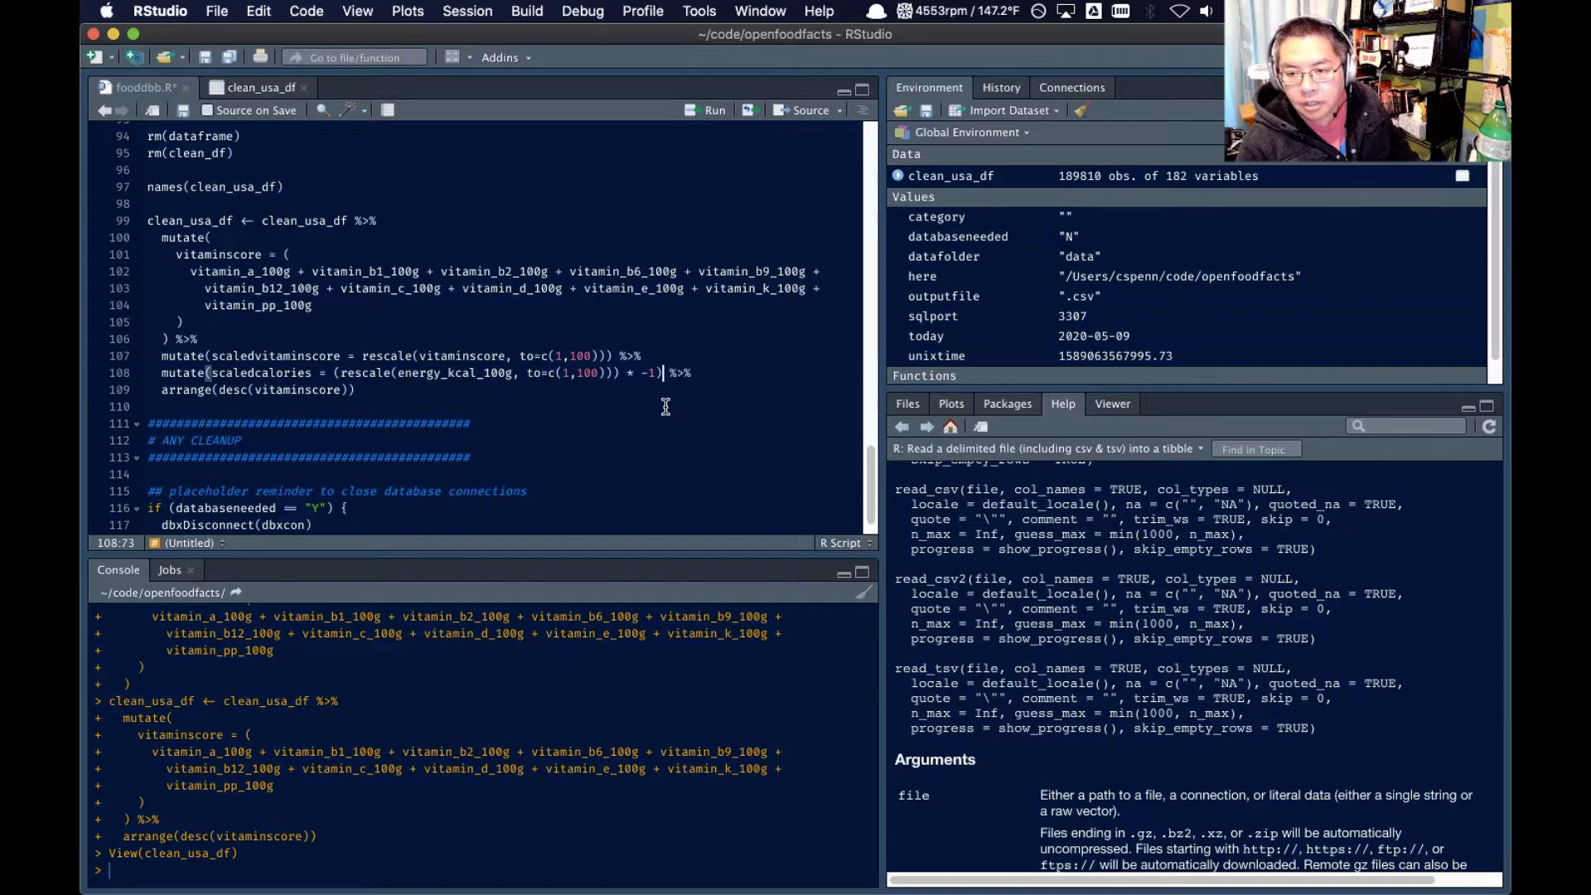
# Select the whole clean_usa_df pipeline from the assignment through arrange() and reformat its code
pyautogui.press('Down')
pyautogui.press('Left')
pyautogui.press('Left')
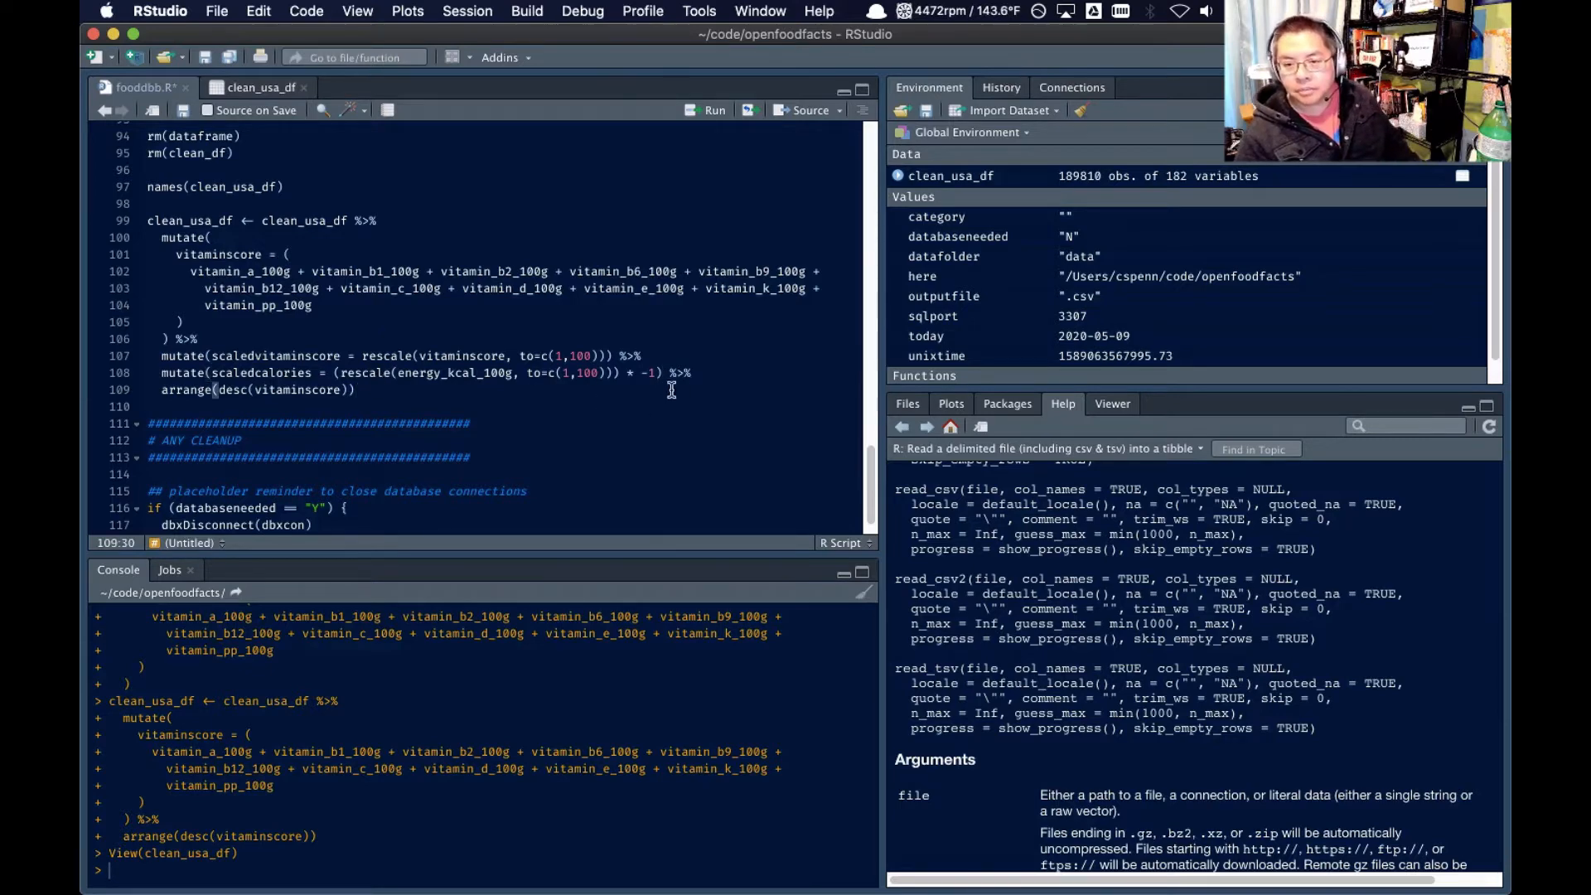
pyautogui.keyDown('shift'); pyautogui.click(149, 238); pyautogui.keyUp('shift')
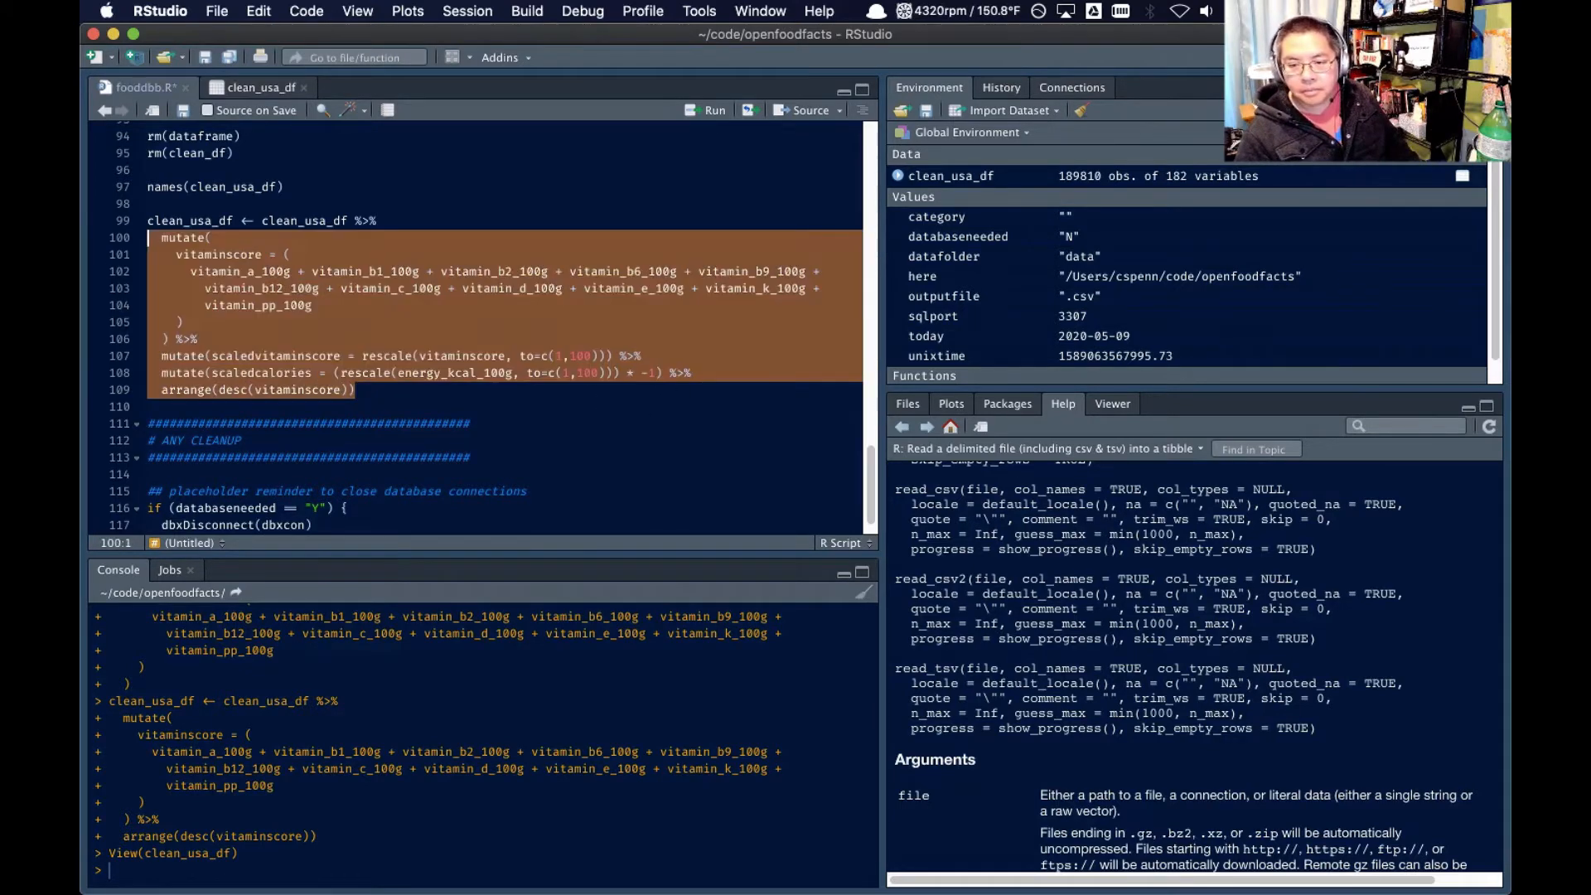
pyautogui.keyDown('shift'); pyautogui.click(132, 221); pyautogui.keyUp('shift')
pyautogui.press('super+shift+a')
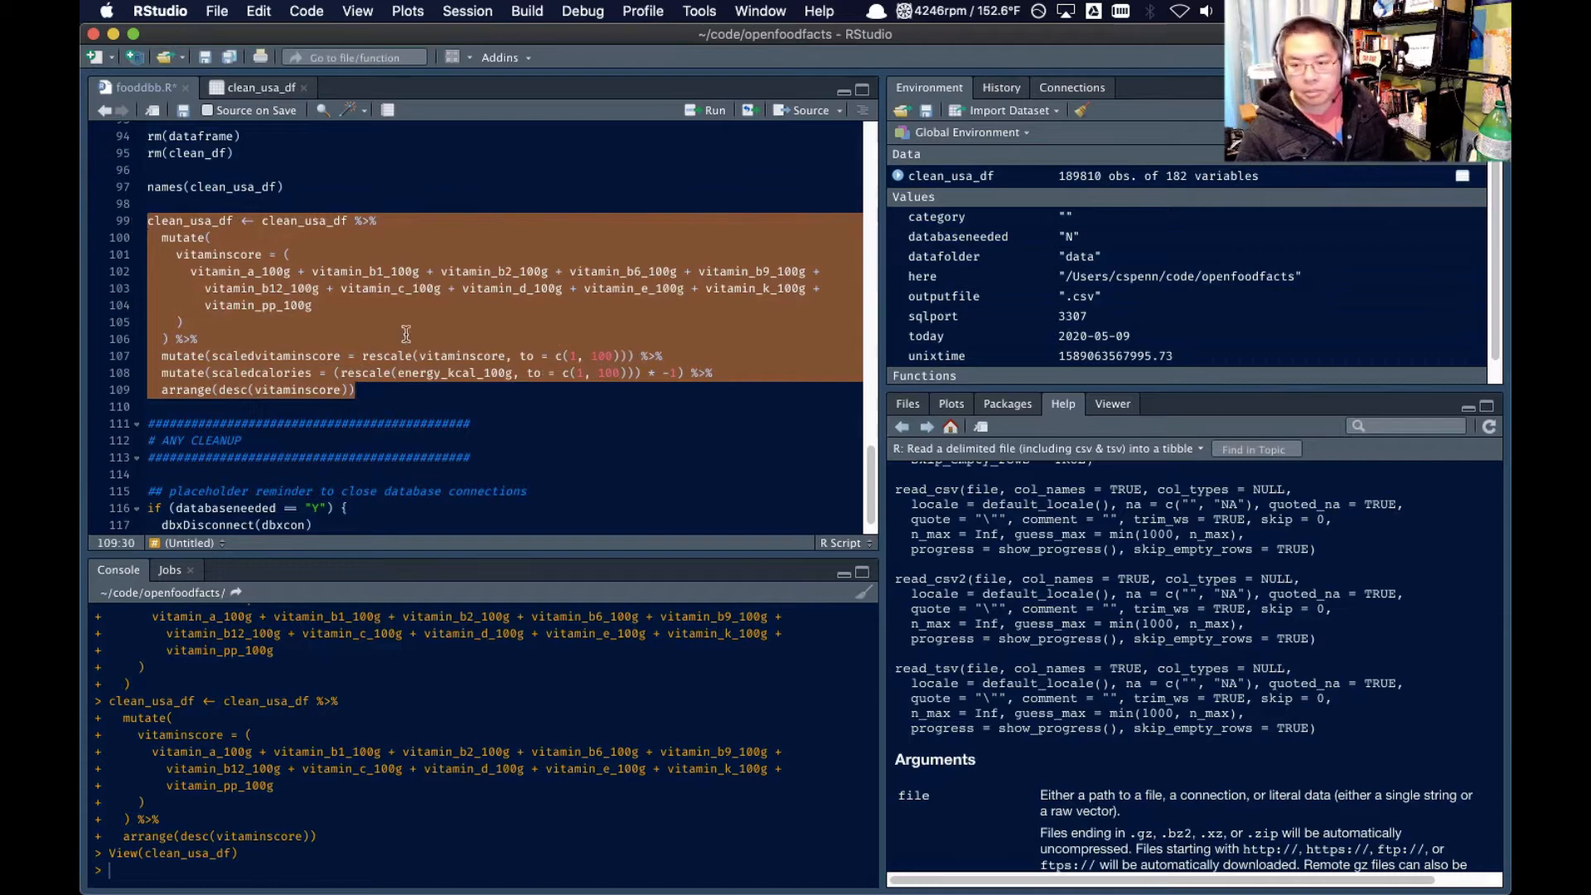
# Insert a new mutate() line before arrange() that starts defining healthyscore
pyautogui.click(528, 338)
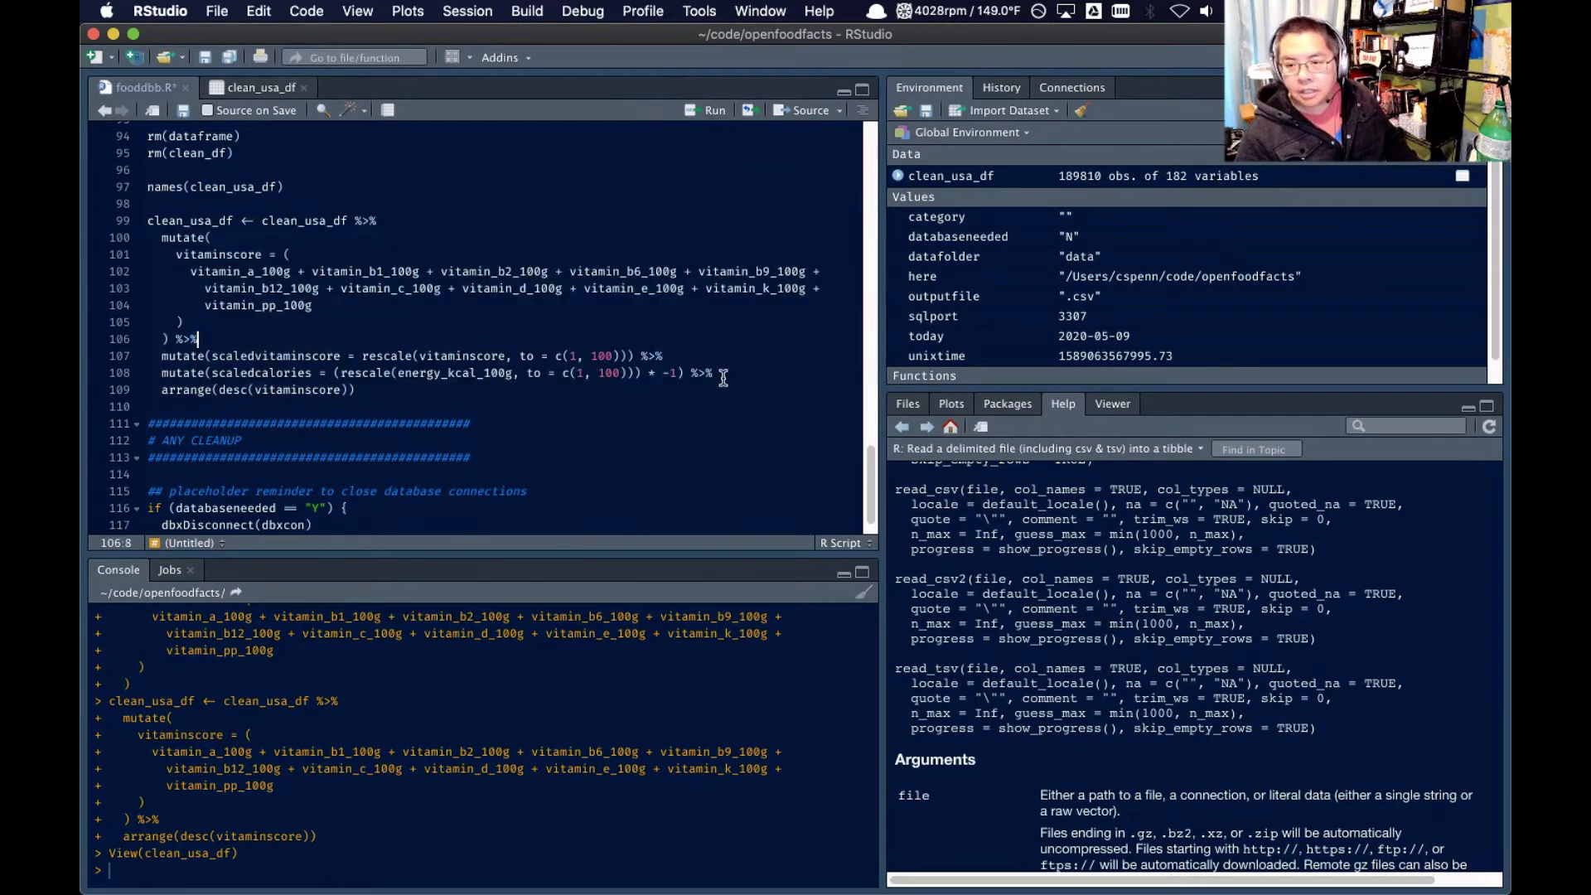
pyautogui.click(445, 391)
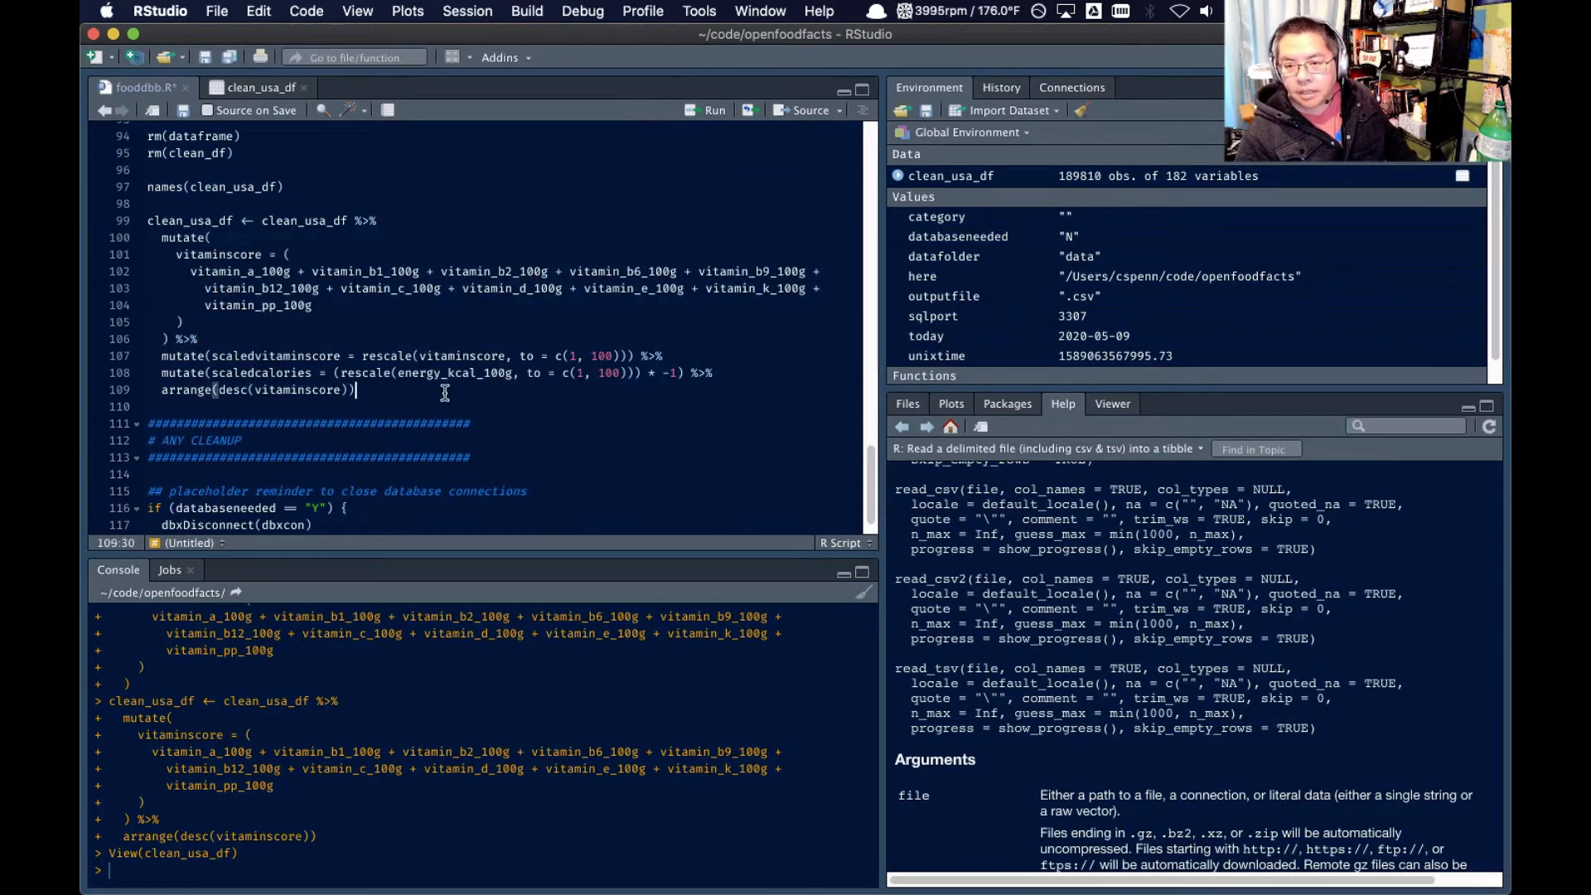
pyautogui.click(769, 374)
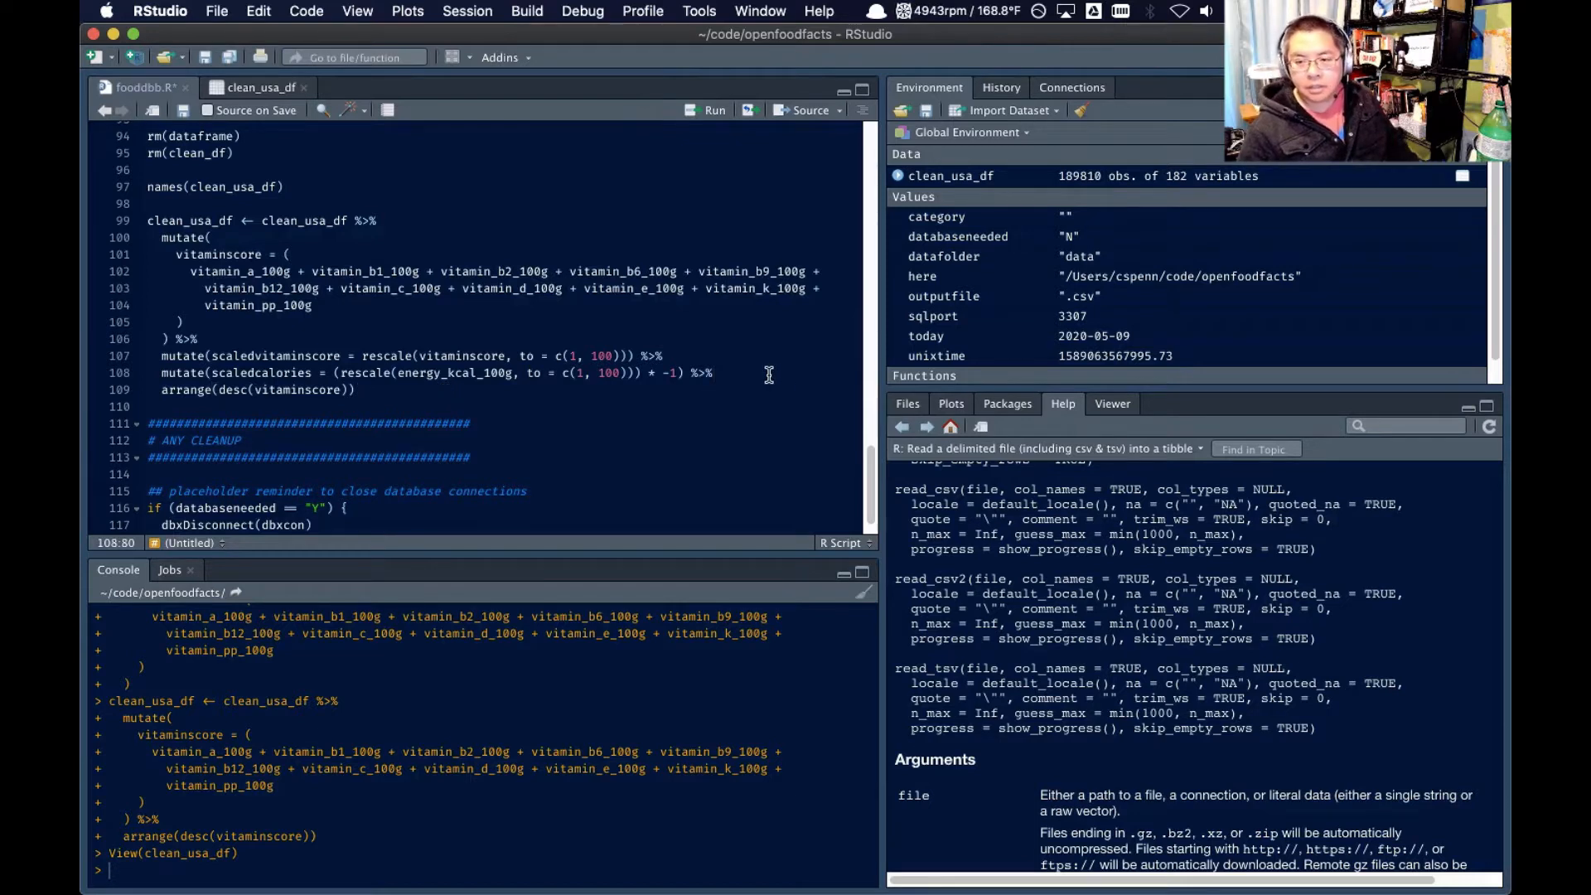
pyautogui.press('Return')
pyautogui.write('mutate(he')
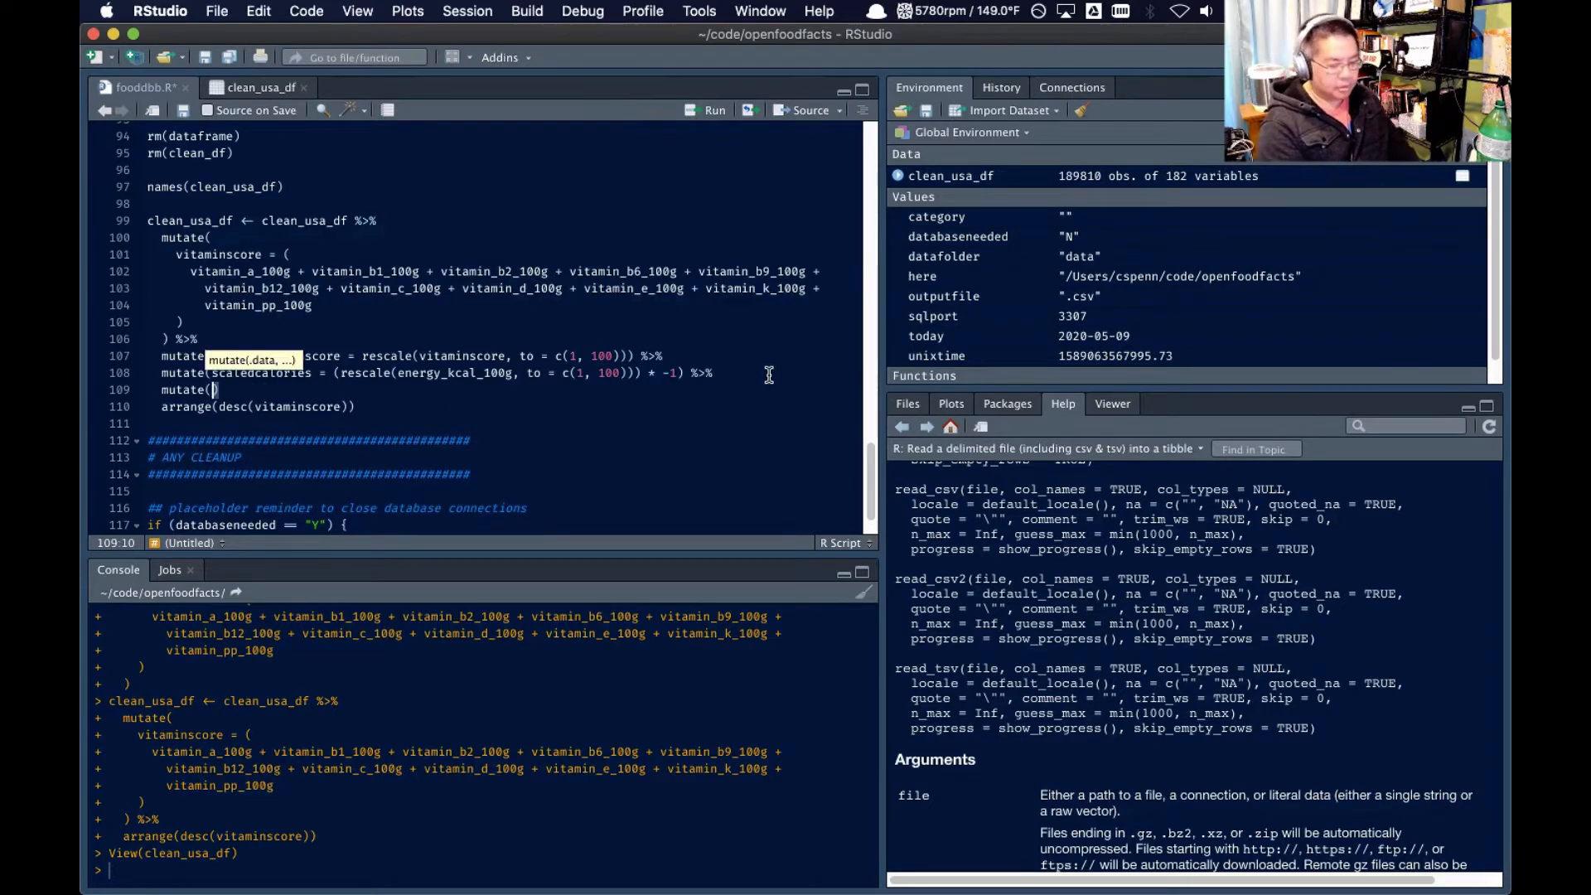
pyautogui.write('althyscore')
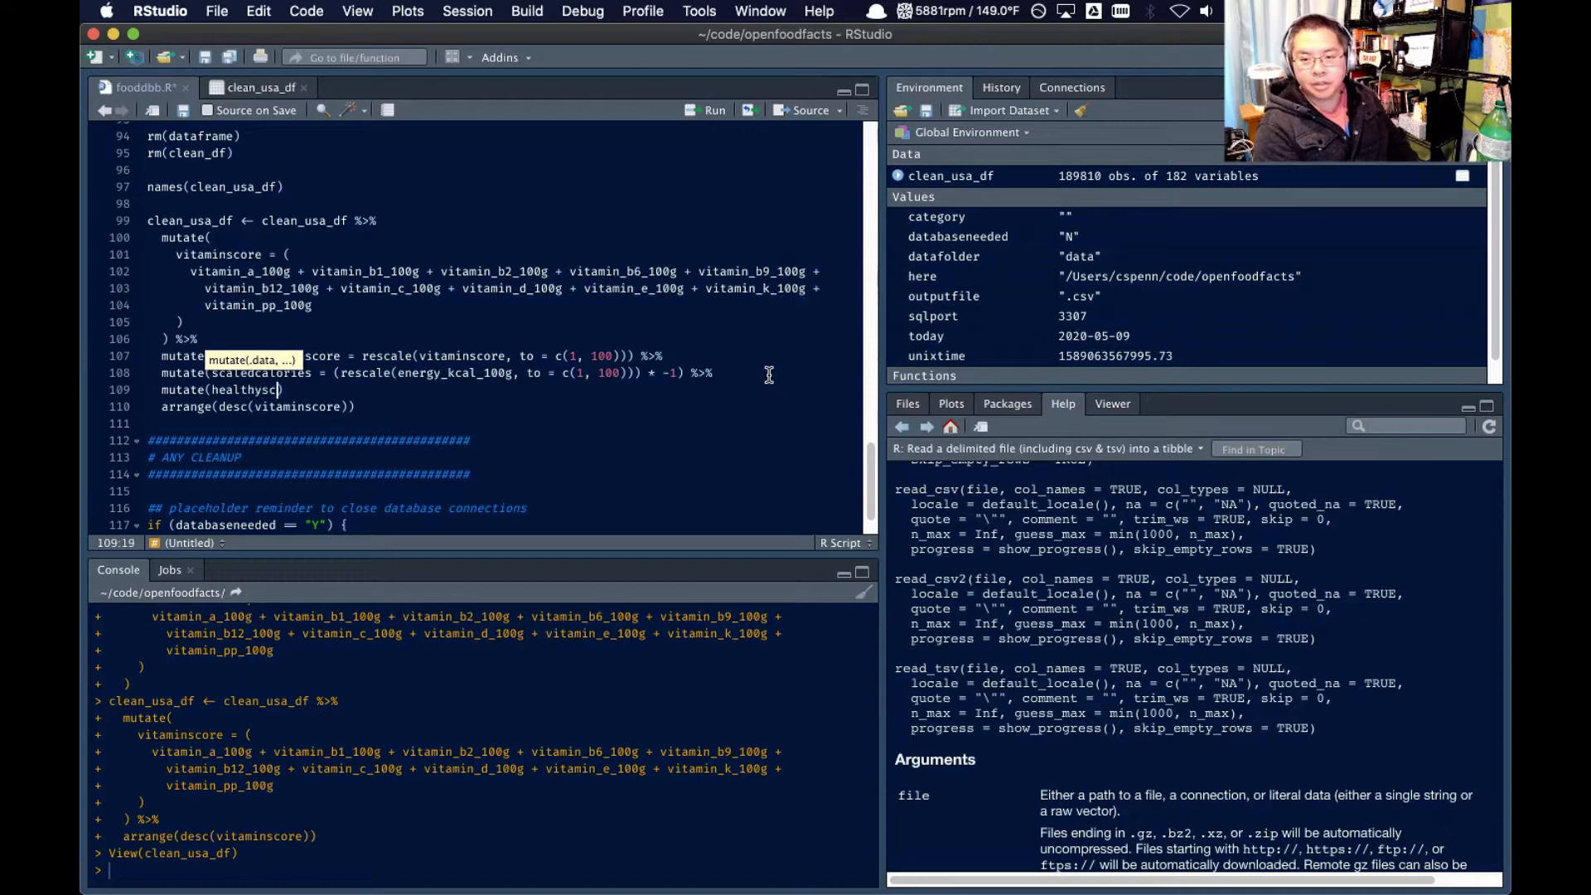
# Define healthyscore as scaledvitaminscore + scaledcalories and append %>% to the line
pyautogui.doubleClick(300, 356)
pyautogui.hotkey('ctrl', 'c')
pyautogui.click(317, 390)
pyautogui.hotkey('ctrl', 'v')
pyautogui.write('+')
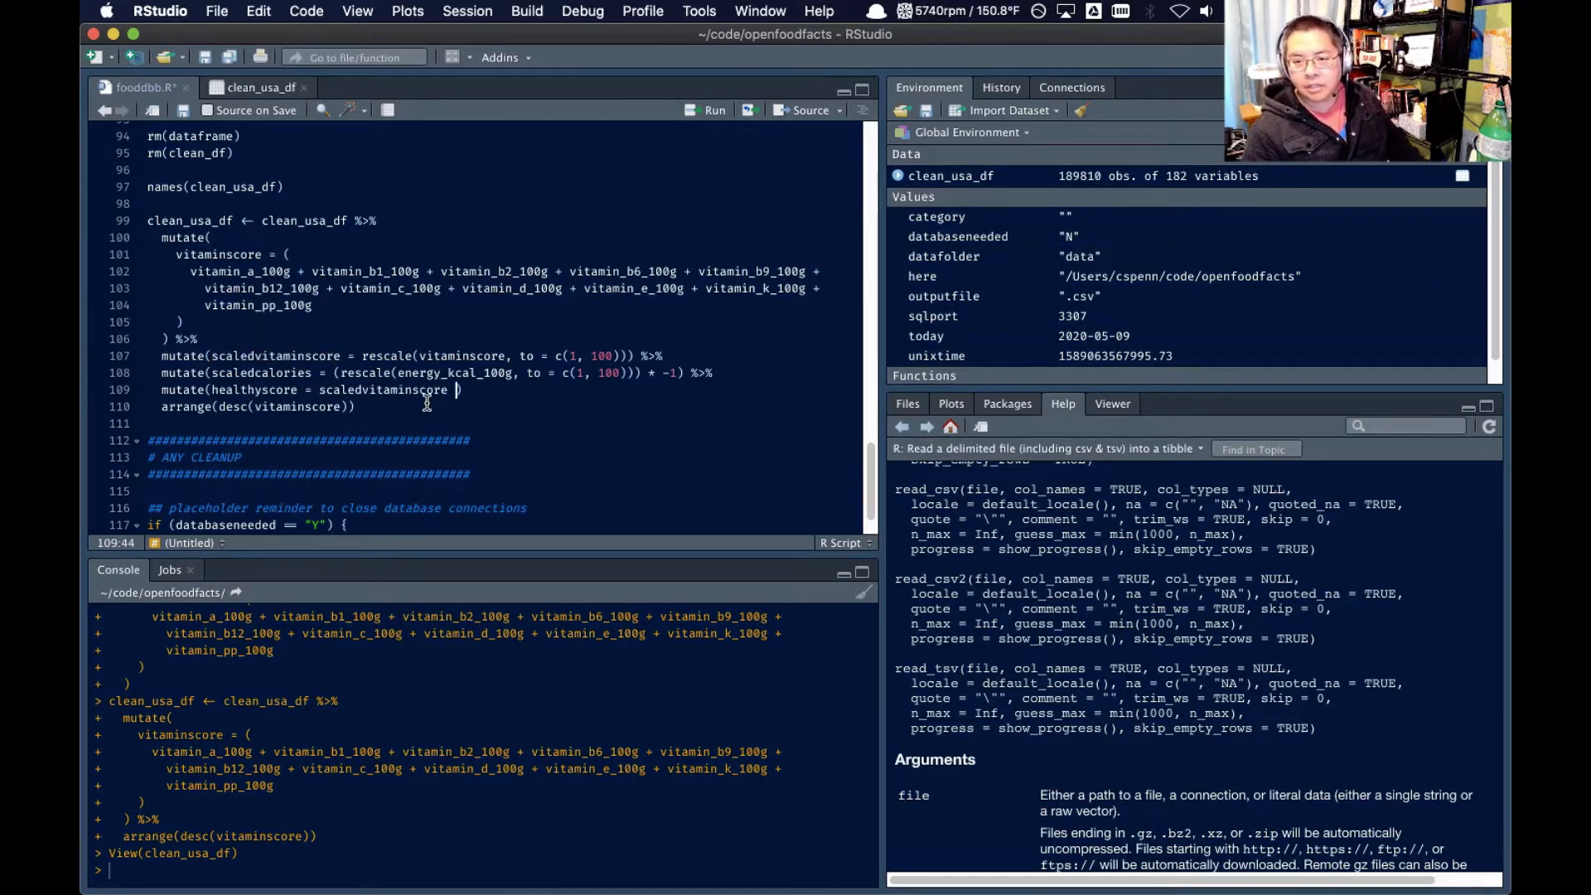
pyautogui.doubleClick(257, 372)
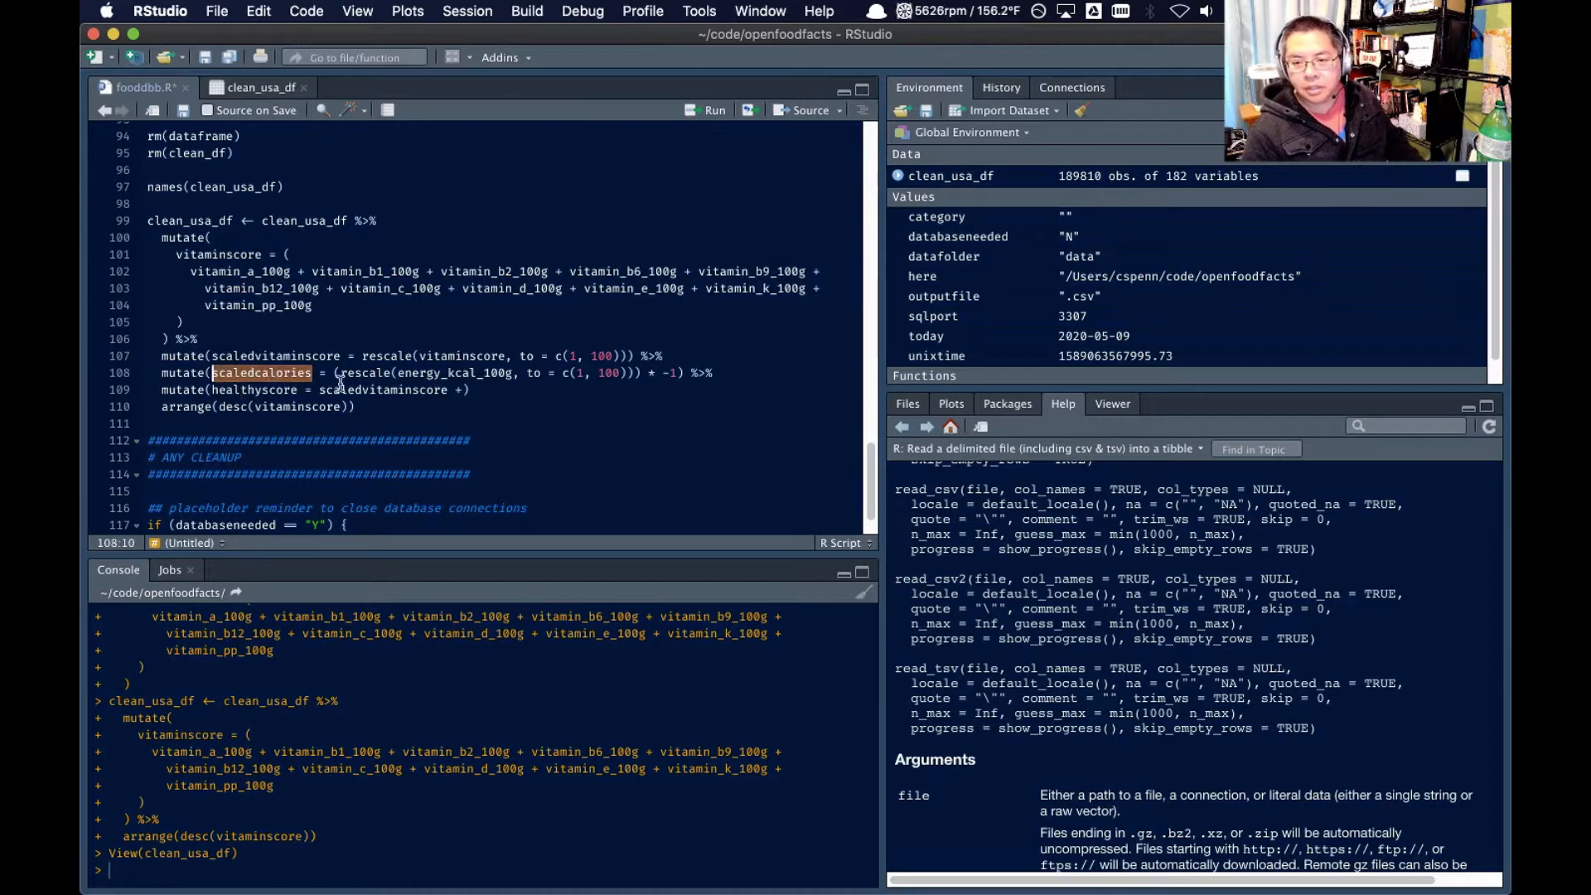
pyautogui.click(462, 390)
pyautogui.hotkey('ctrl', 'v')
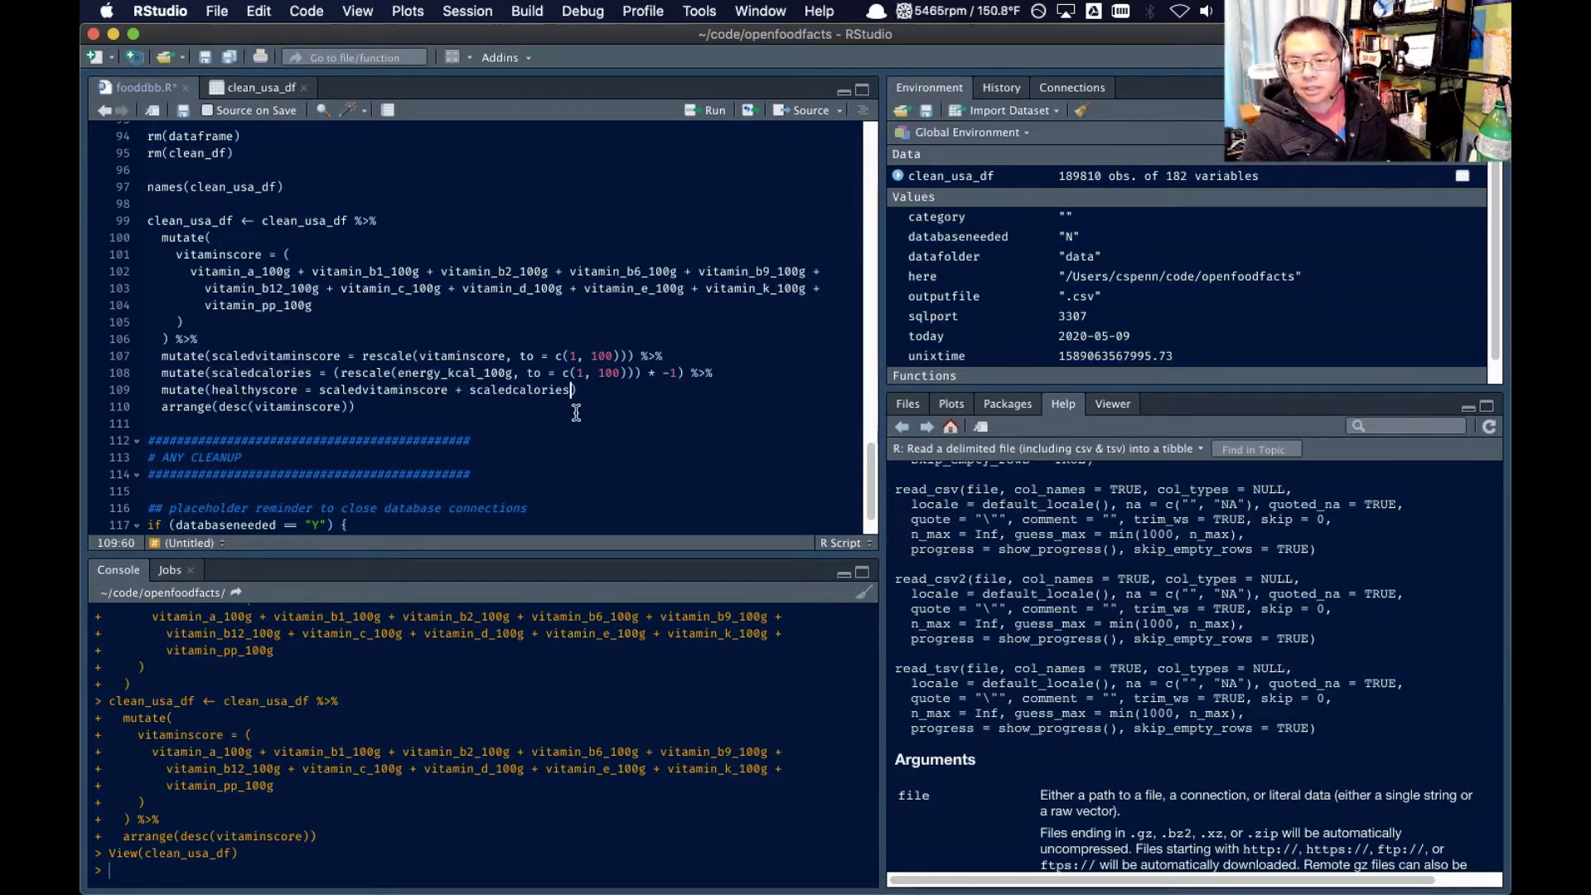
pyautogui.click(634, 395)
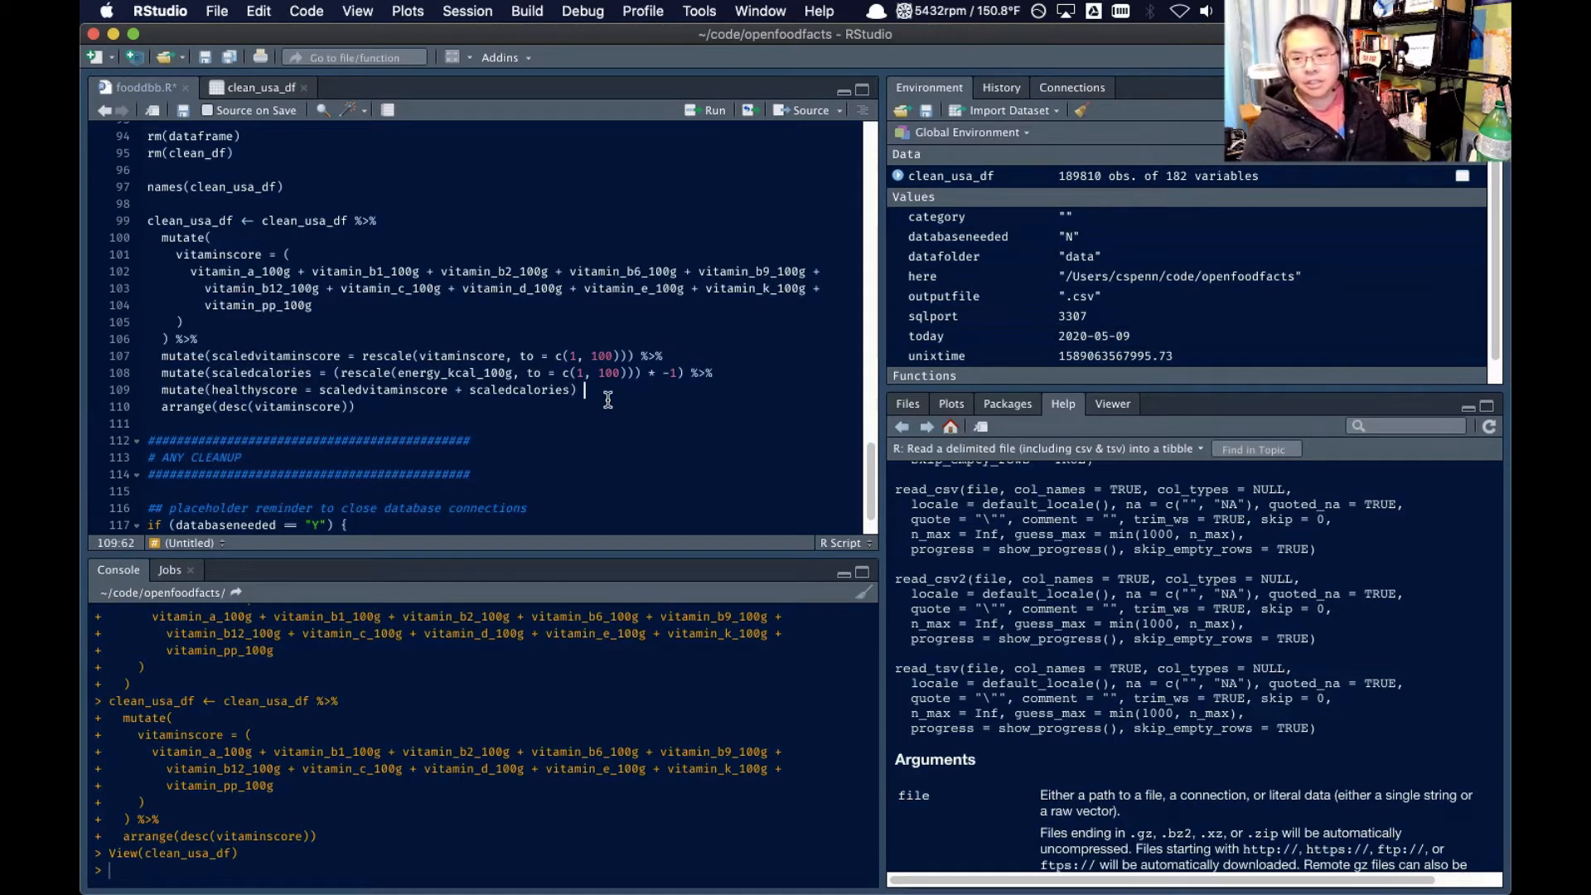
pyautogui.write('%>%')
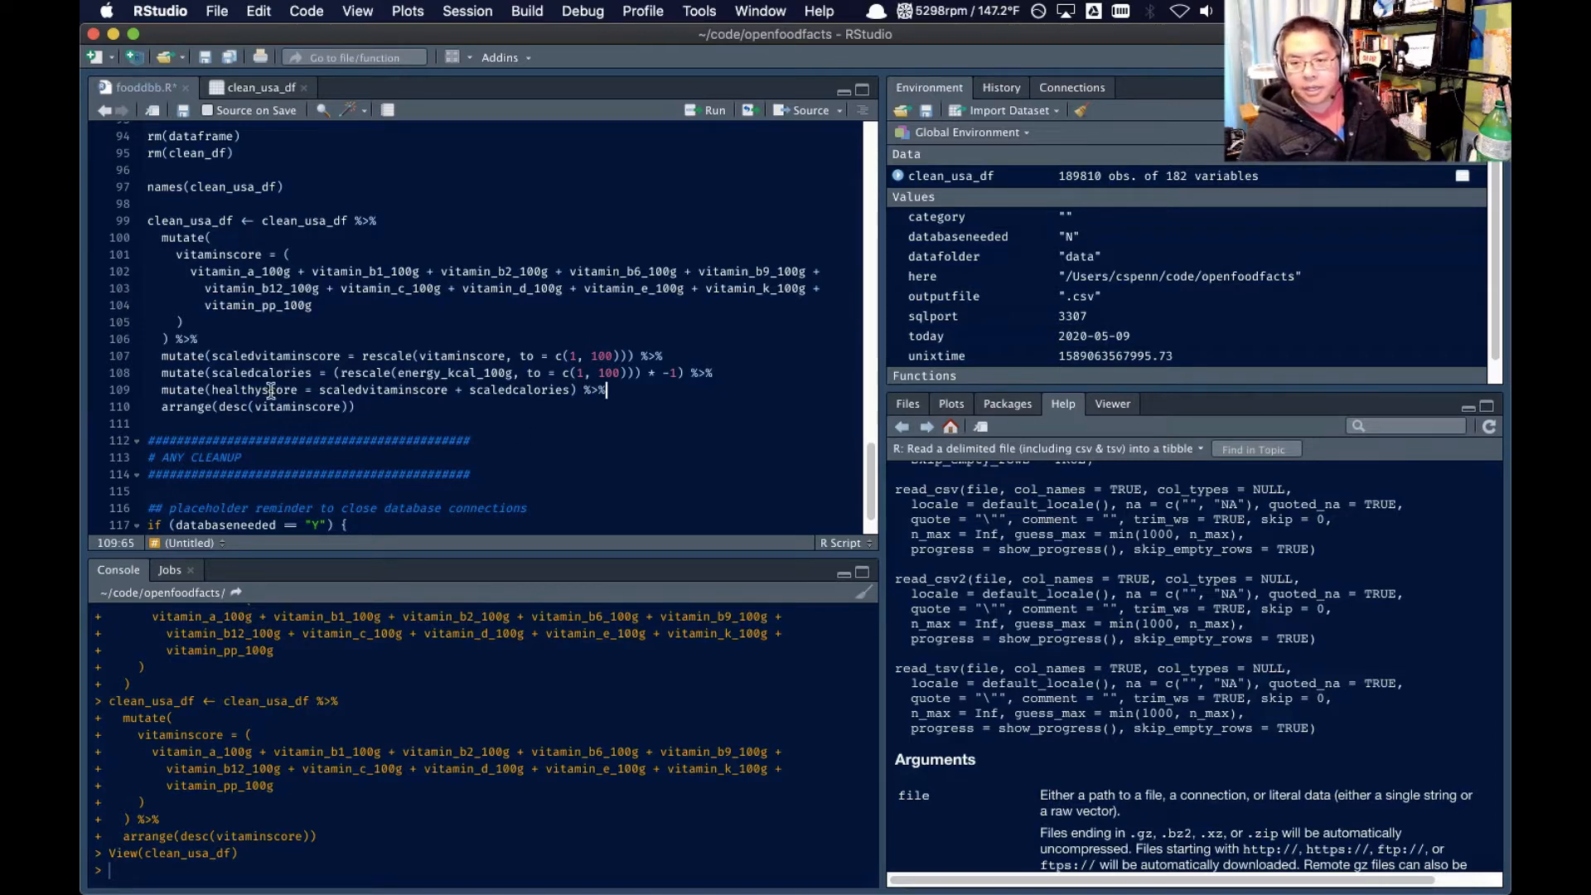
# Change arrange() to sort by desc(healthyscore) and run the entire clean_usa_df pipeline
pyautogui.doubleClick(295, 406)
pyautogui.write('healthyscore')
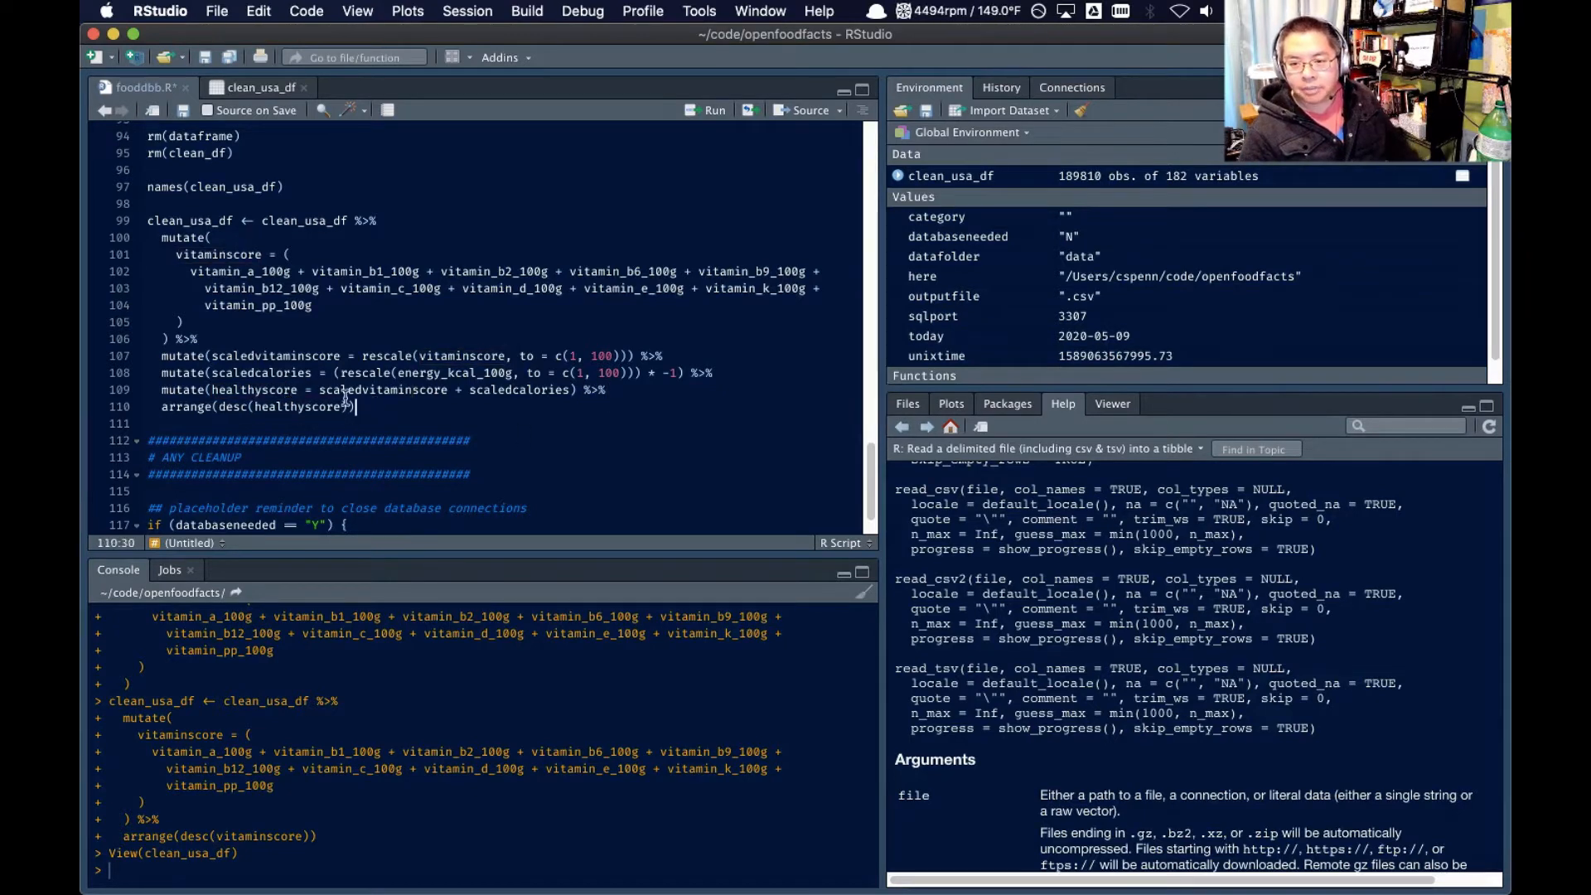
pyautogui.moveTo(354, 406); pyautogui.dragTo(148, 221)
pyautogui.click(708, 112)
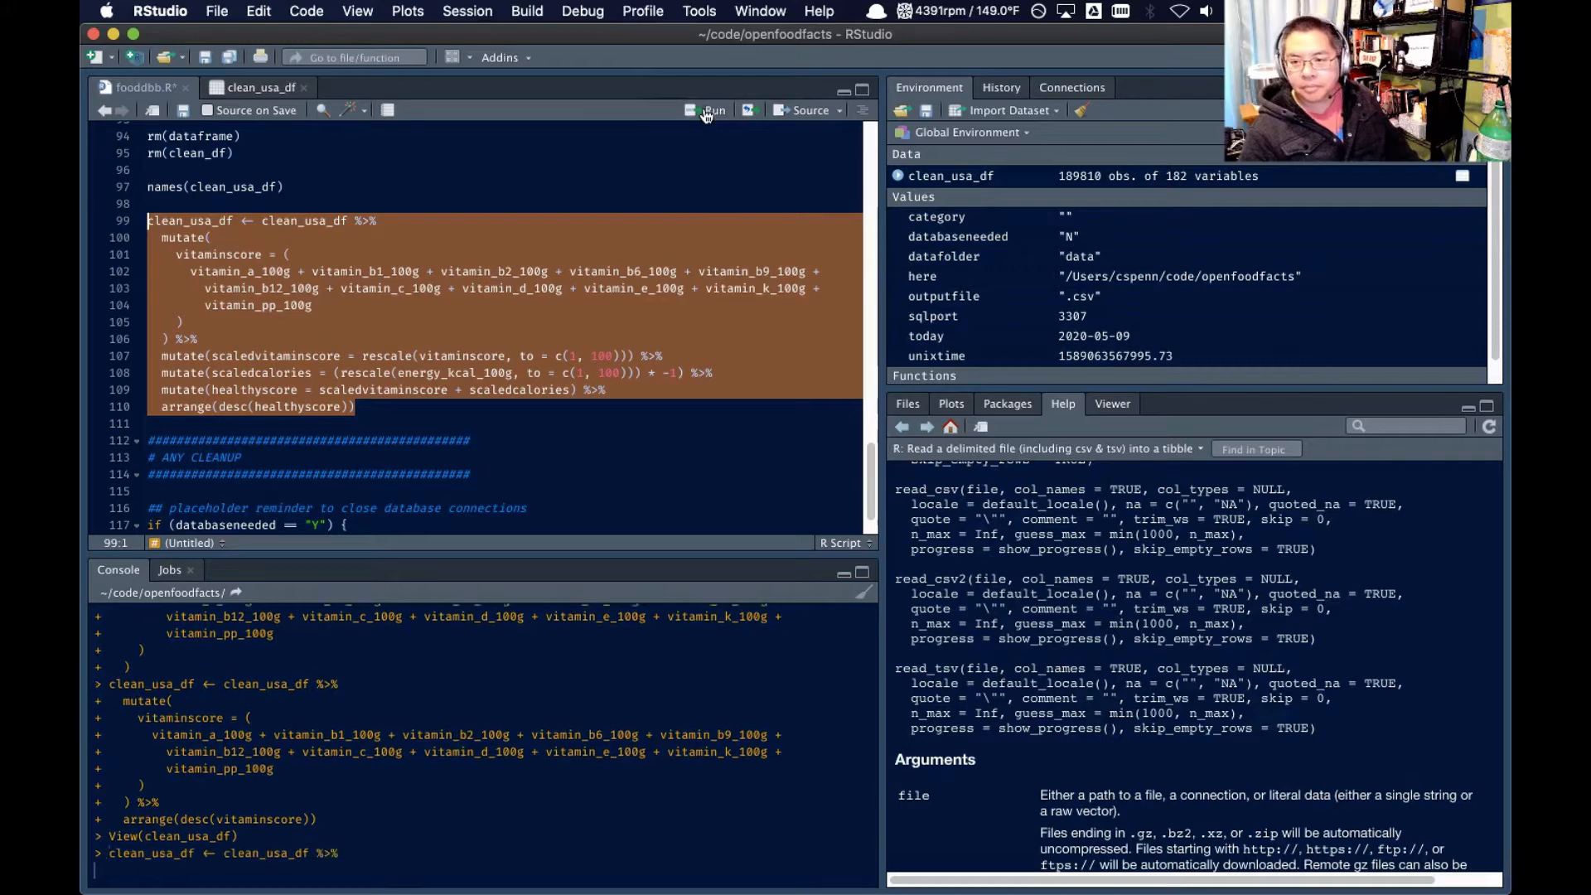
# Open the clean_usa_df data frame for viewing and examine the product names of the top-ranked rows
pyautogui.click(922, 177)
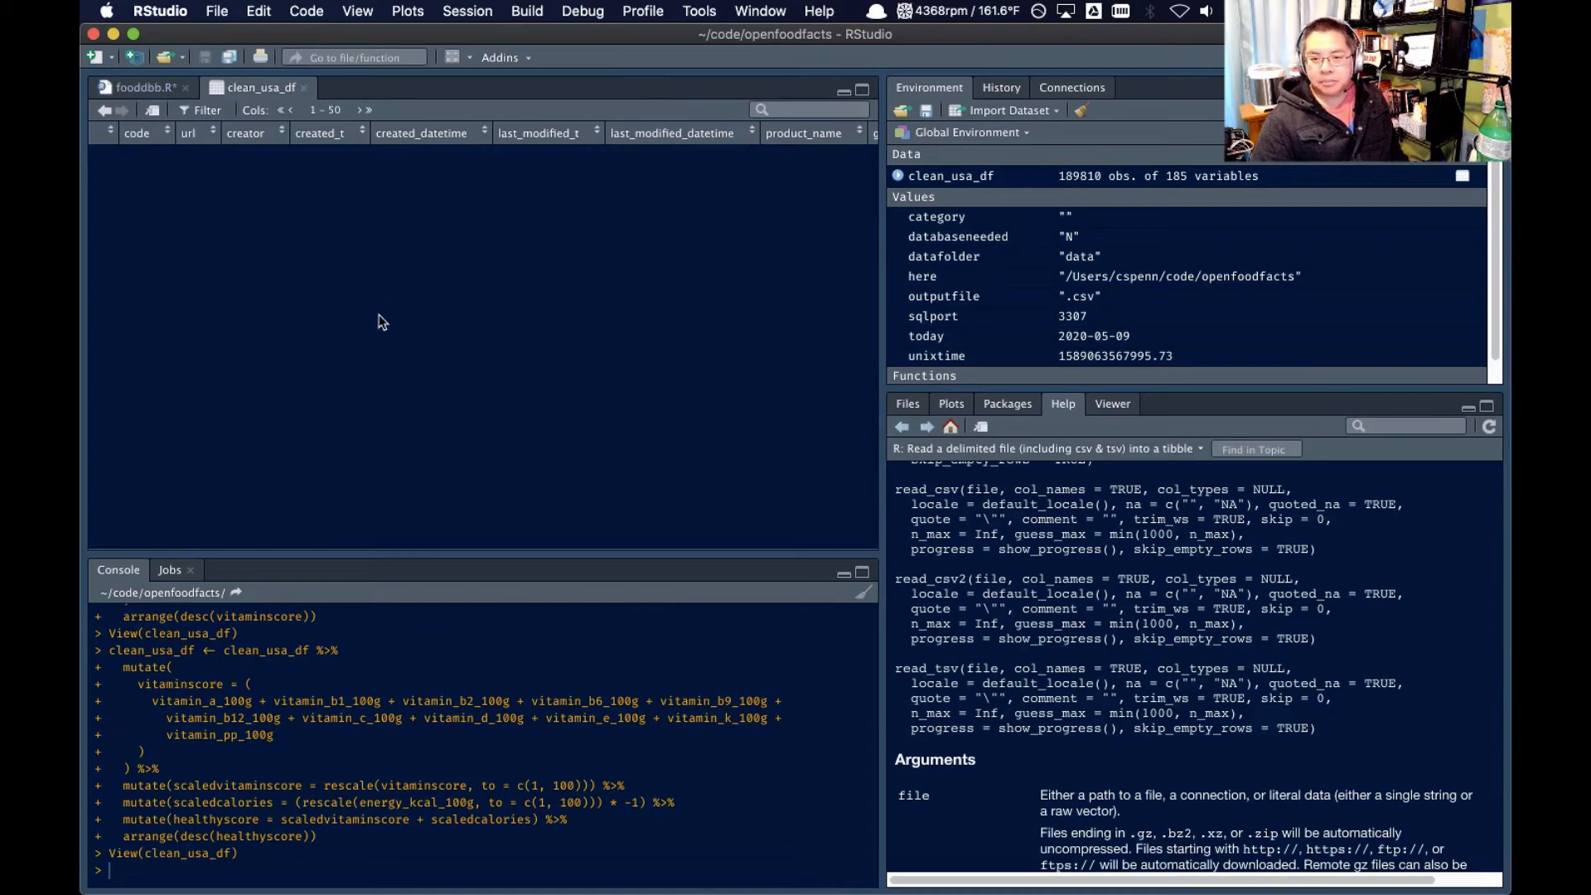
pyautogui.hscroll(3, 310, 318)
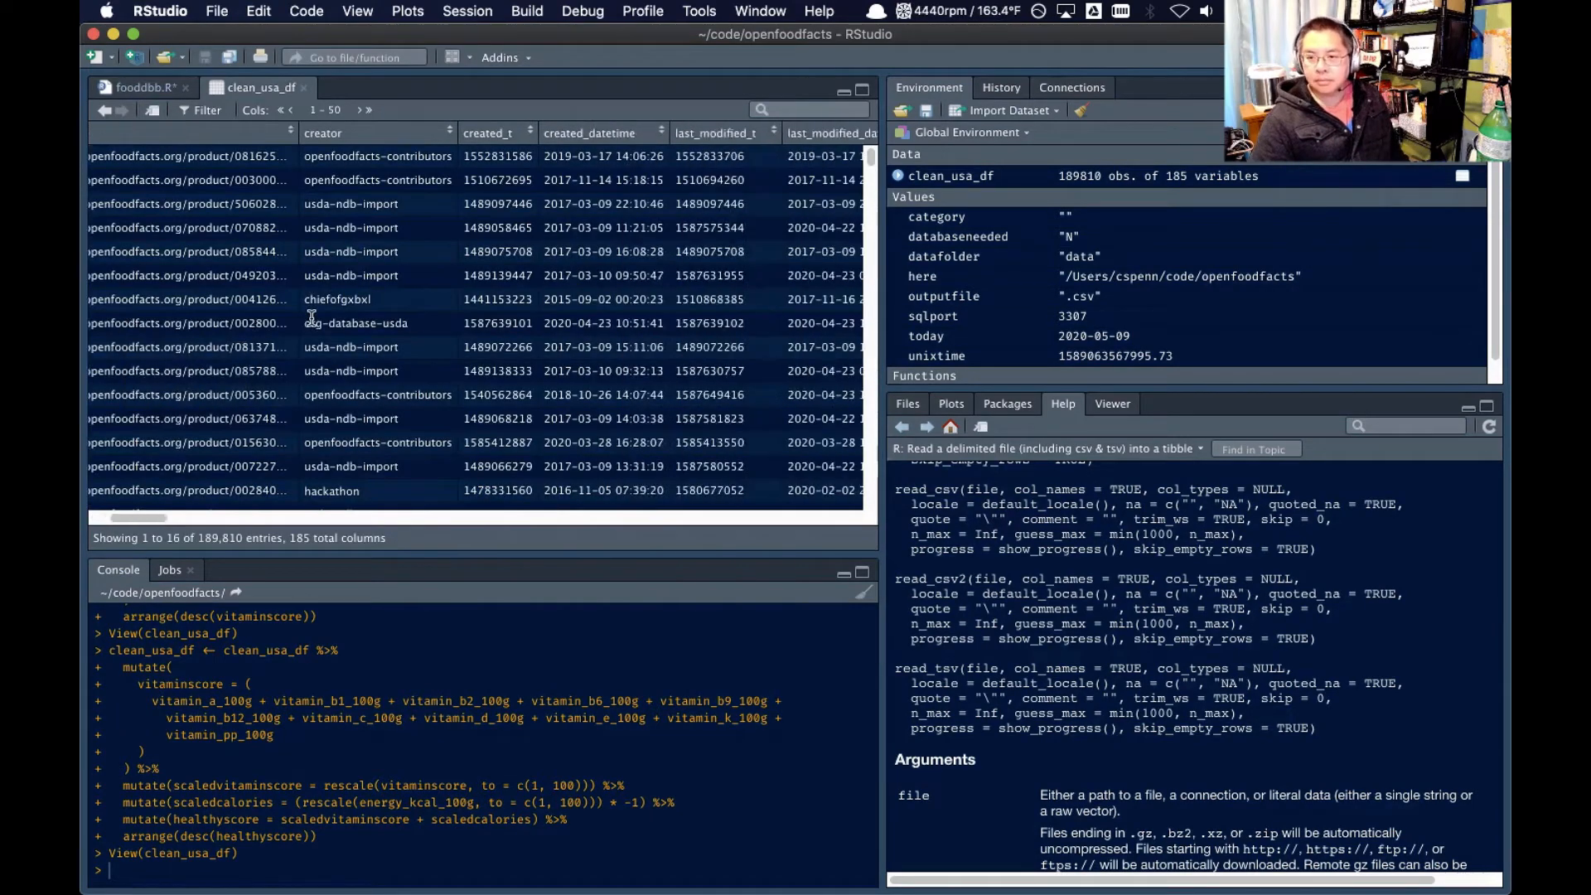
pyautogui.hscroll(6, 311, 317)
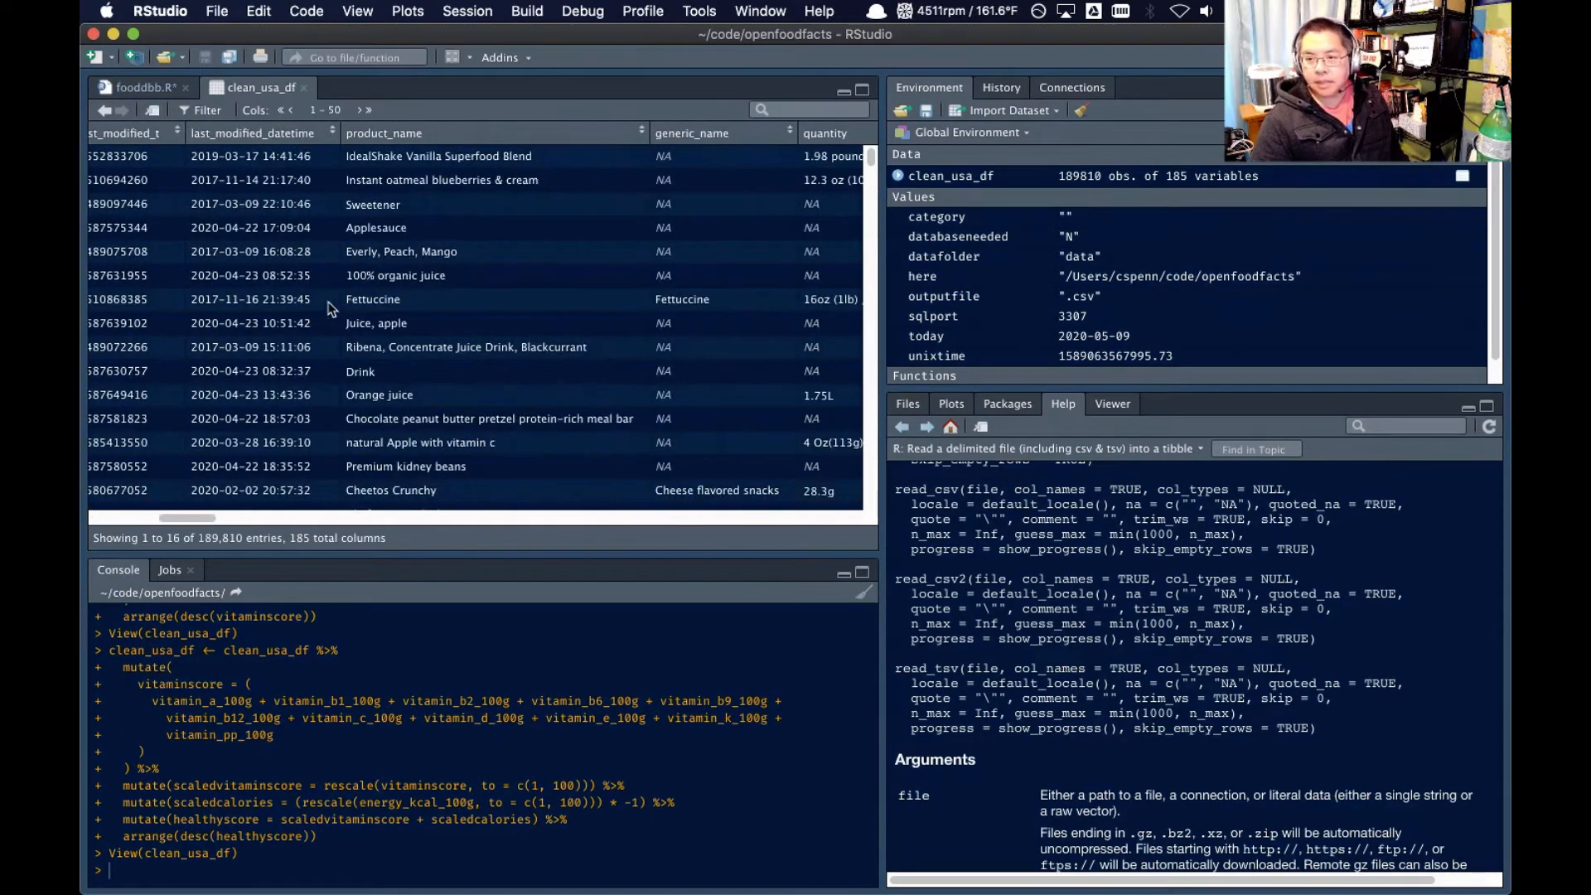
pyautogui.hscroll(1, 337, 333)
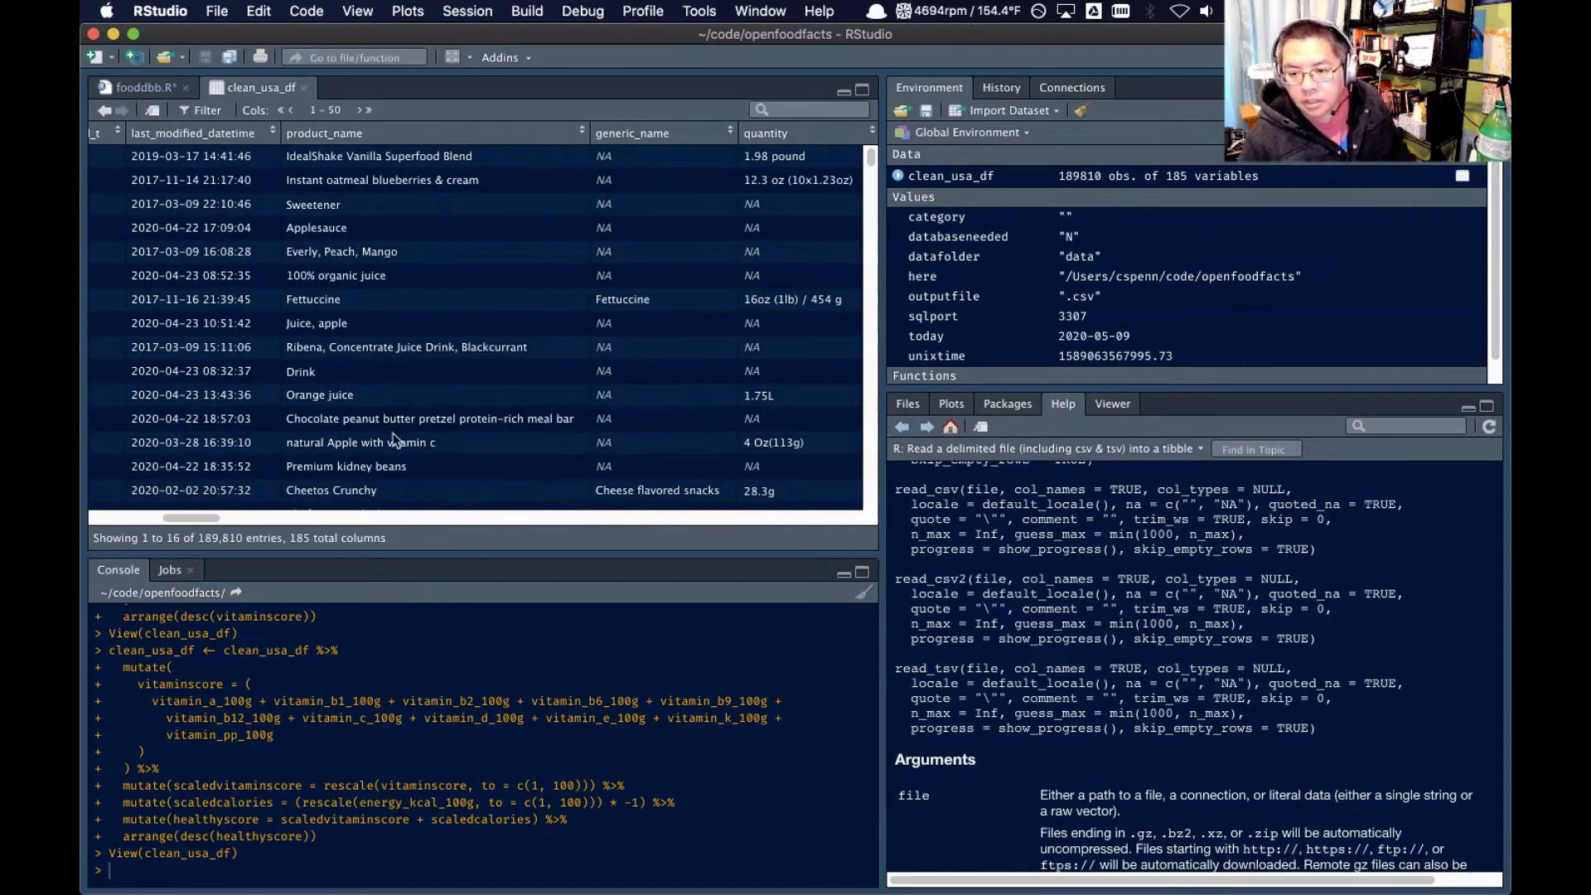
pyautogui.scroll(-1, 370, 443)
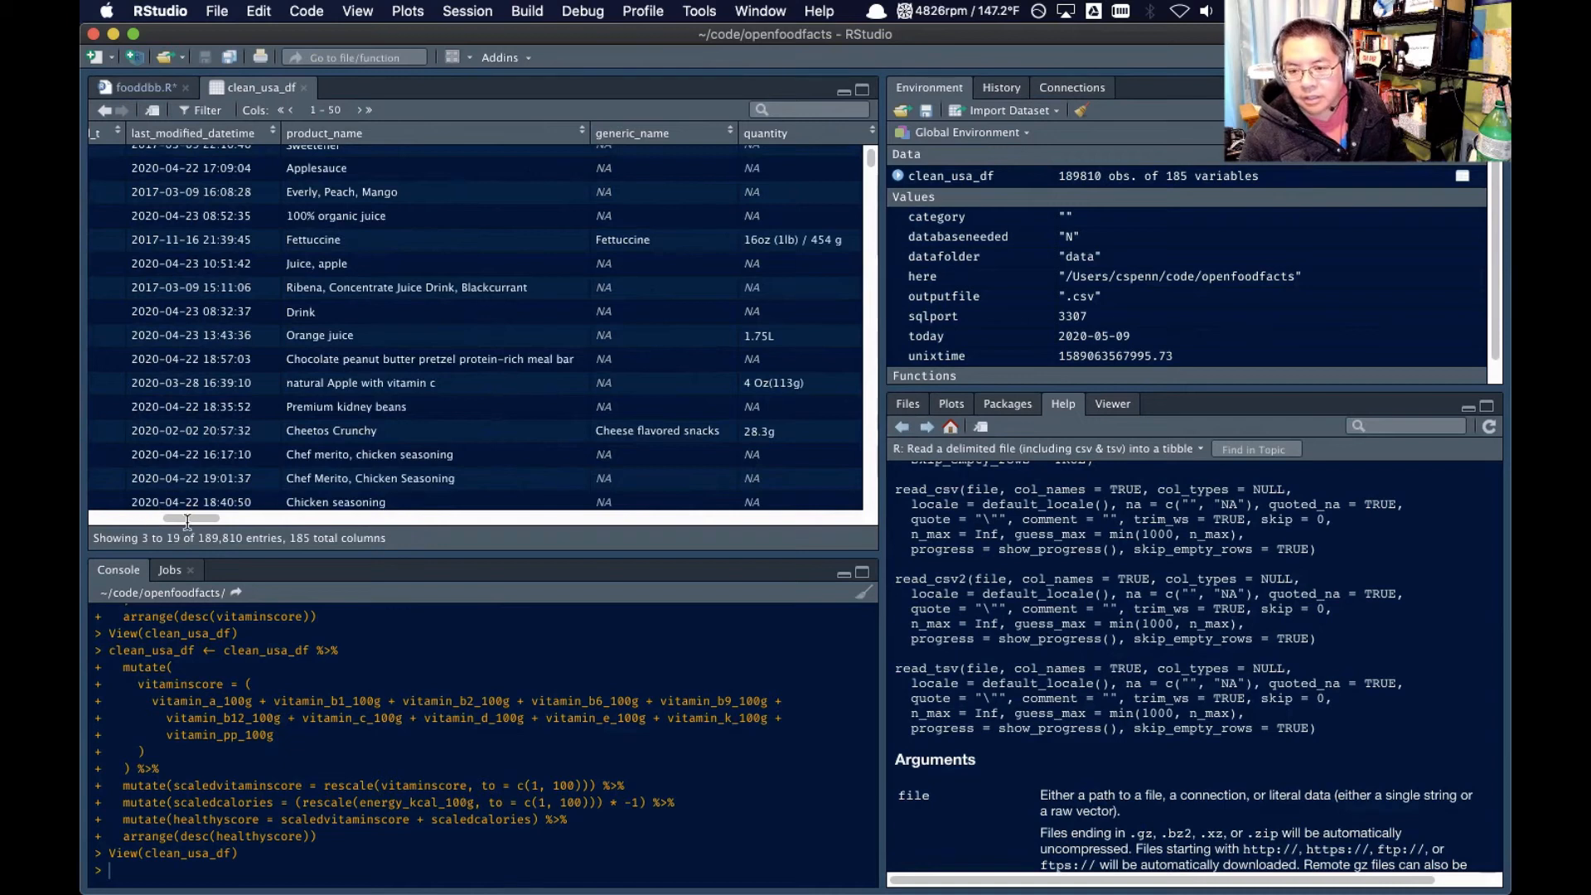
# Examine the vitamin, calorie and healthyscore columns at the end of clean_usa_df and try sorting by scaledcalories
pyautogui.click(369, 110)
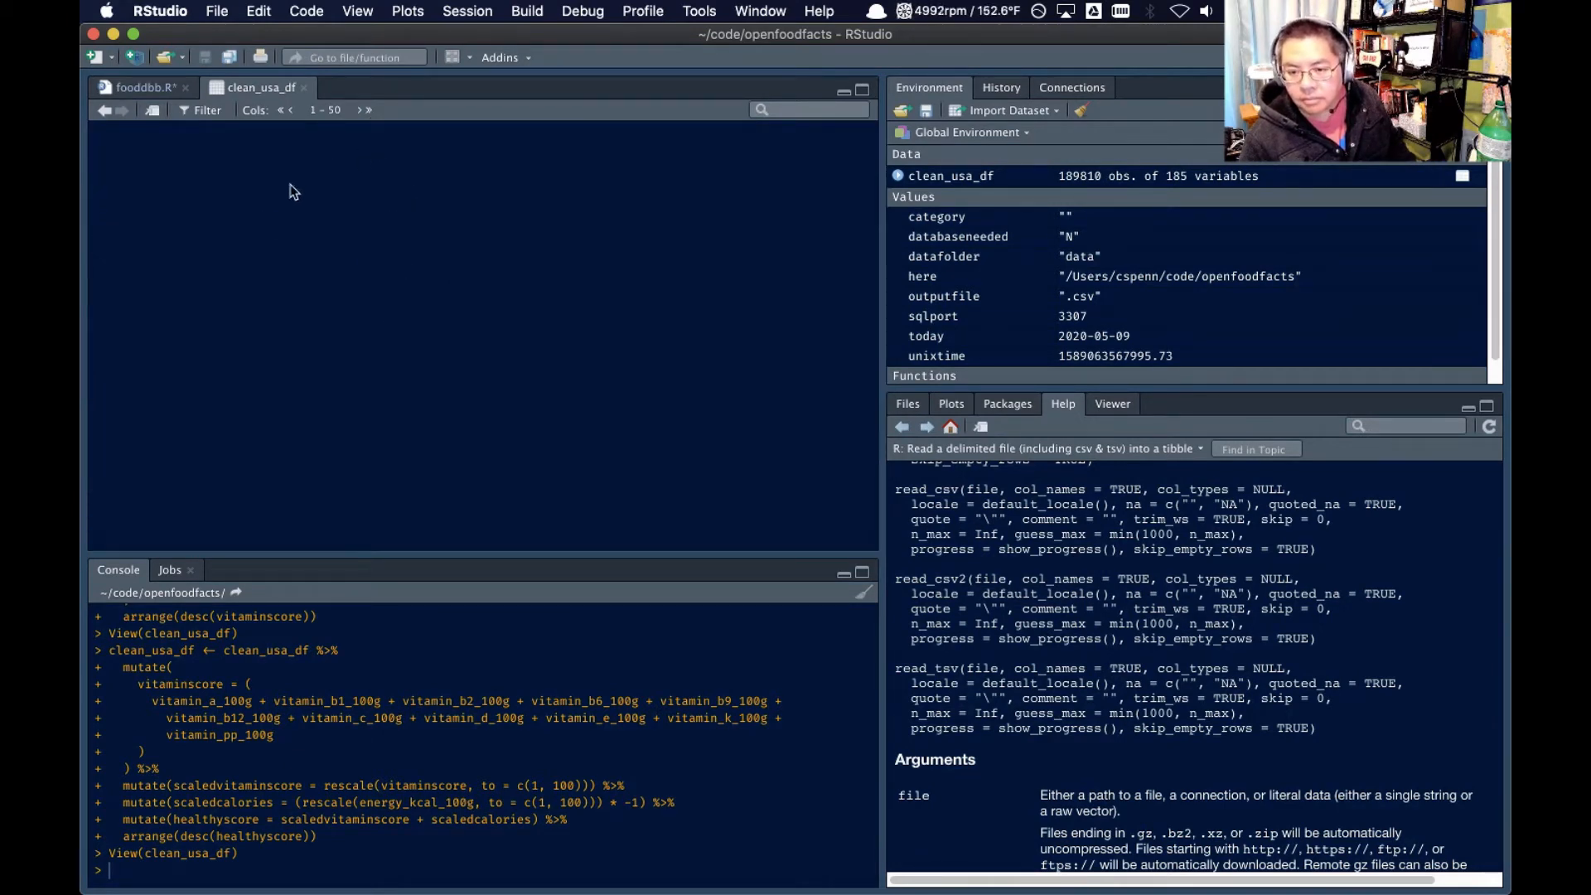
pyautogui.hscroll(10, 377, 249)
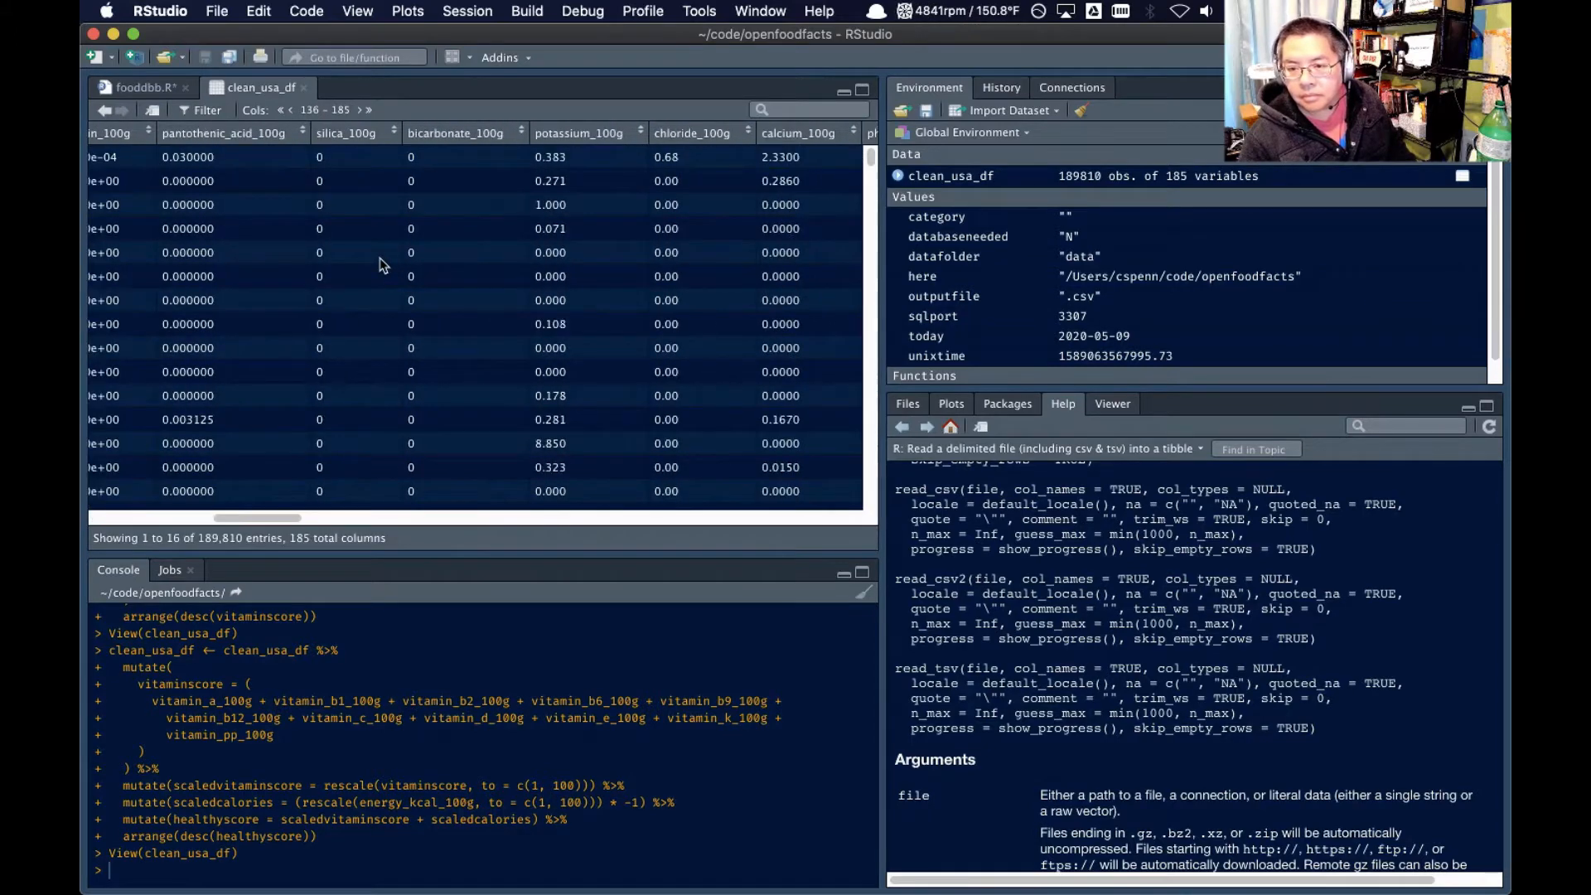
pyautogui.moveTo(257, 517); pyautogui.dragTo(956, 522)
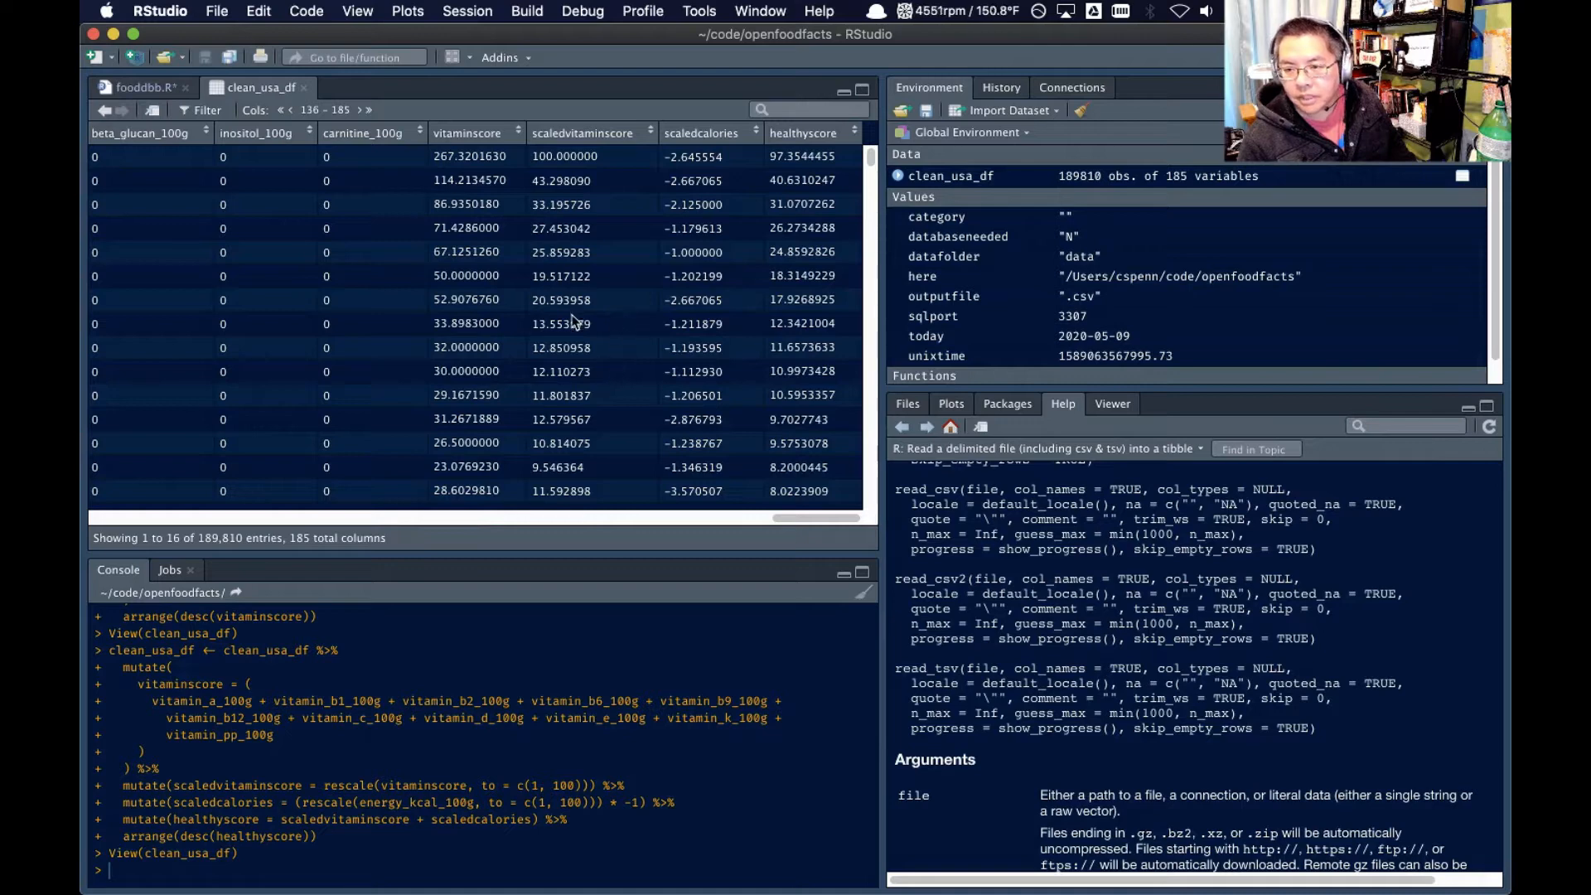
pyautogui.scroll(-7, 575, 316)
pyautogui.scroll(-15, 627, 349)
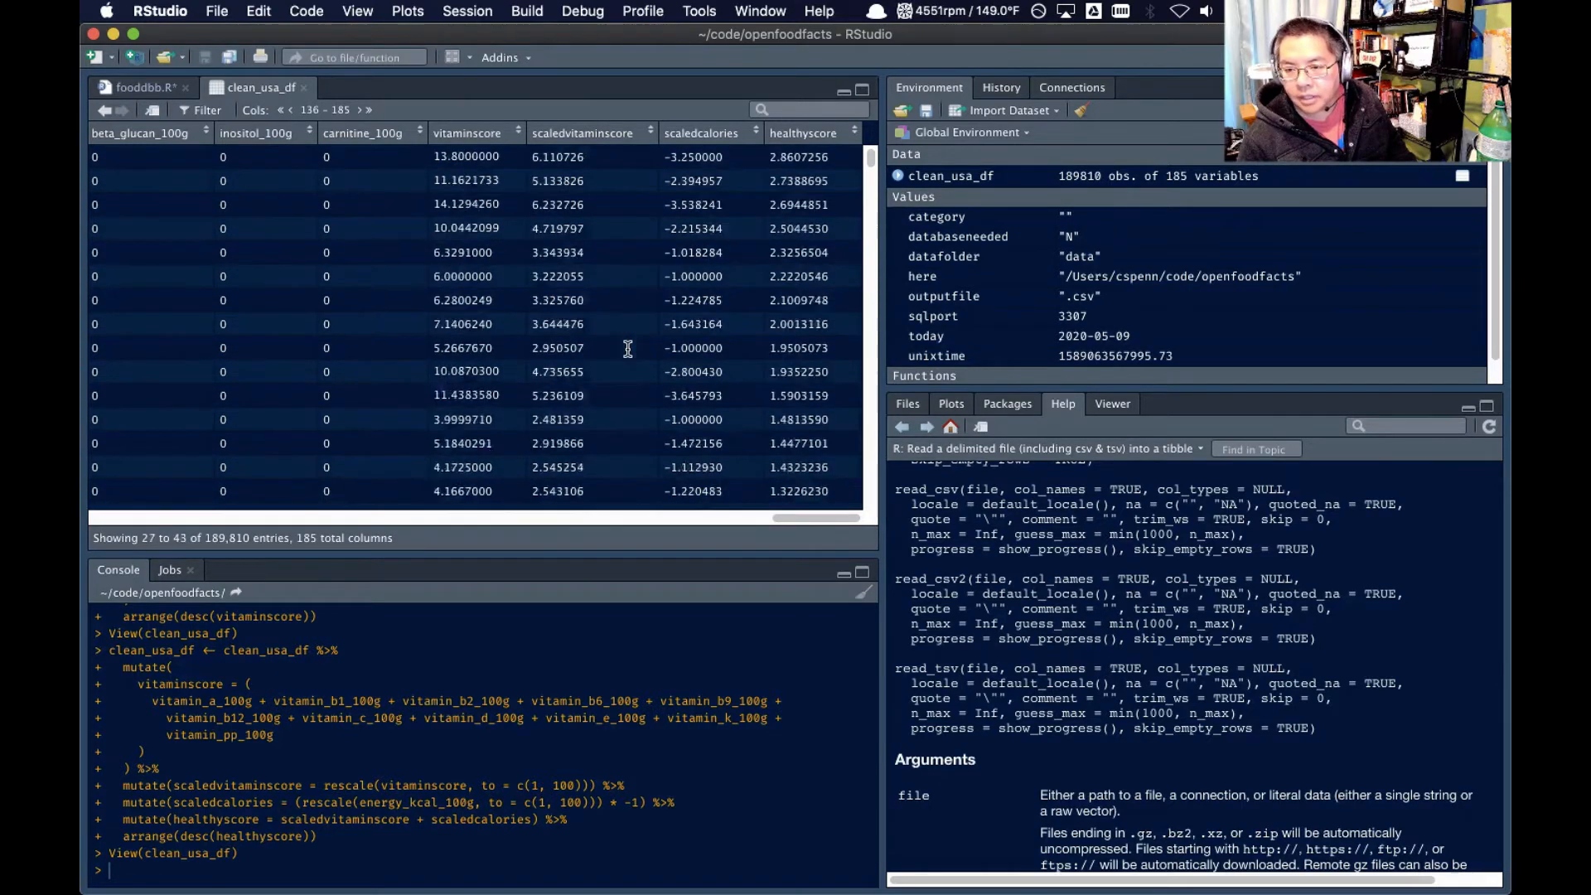
pyautogui.scroll(-20, 668, 348)
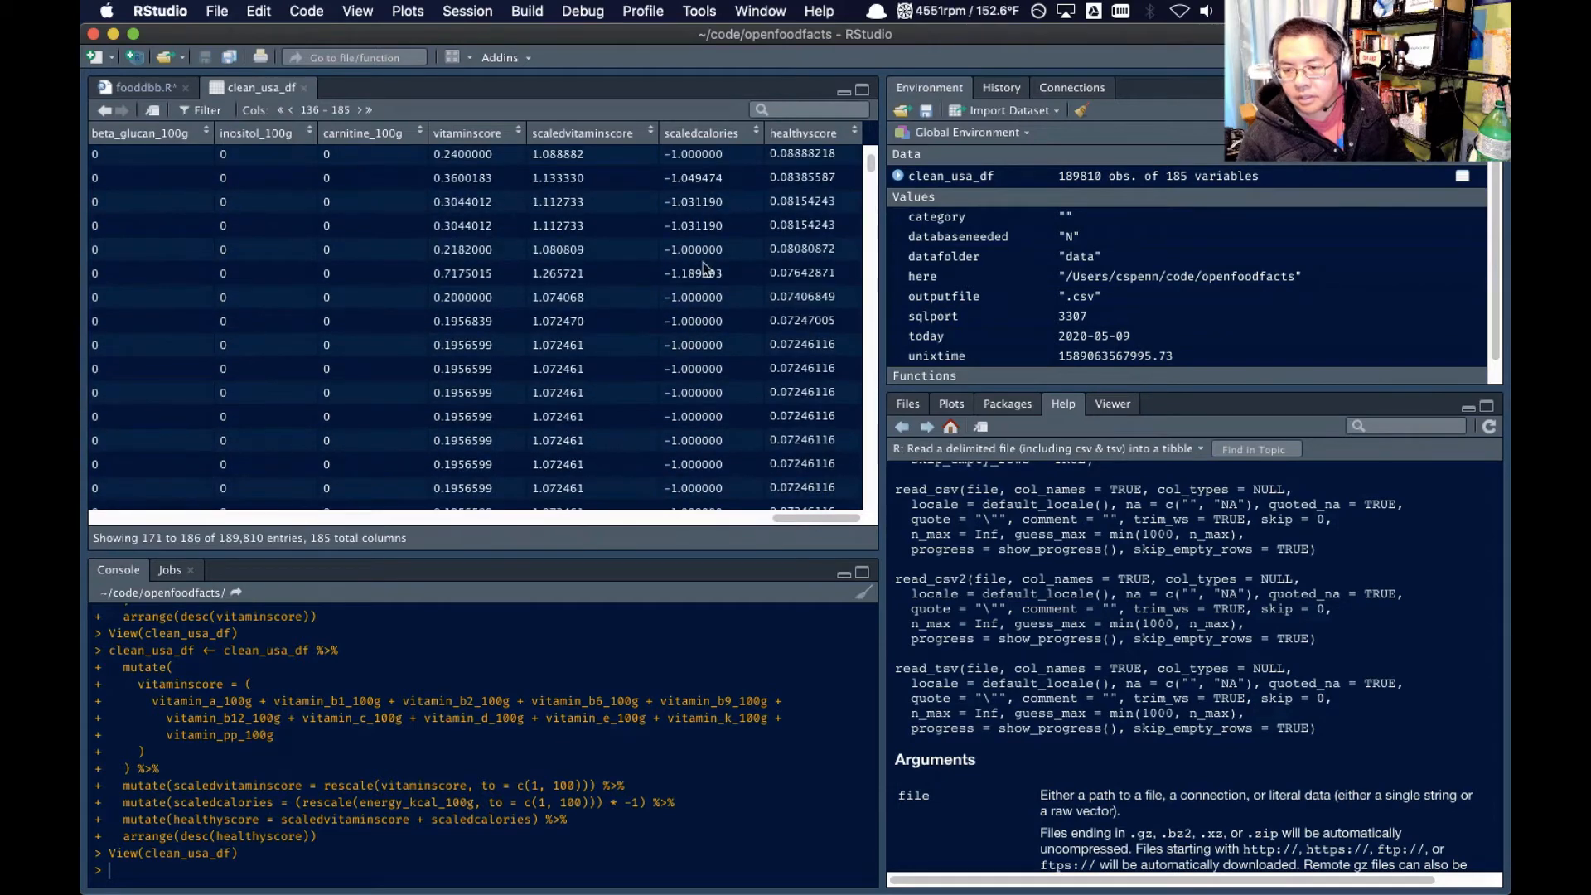
pyautogui.scroll(-8, 696, 298)
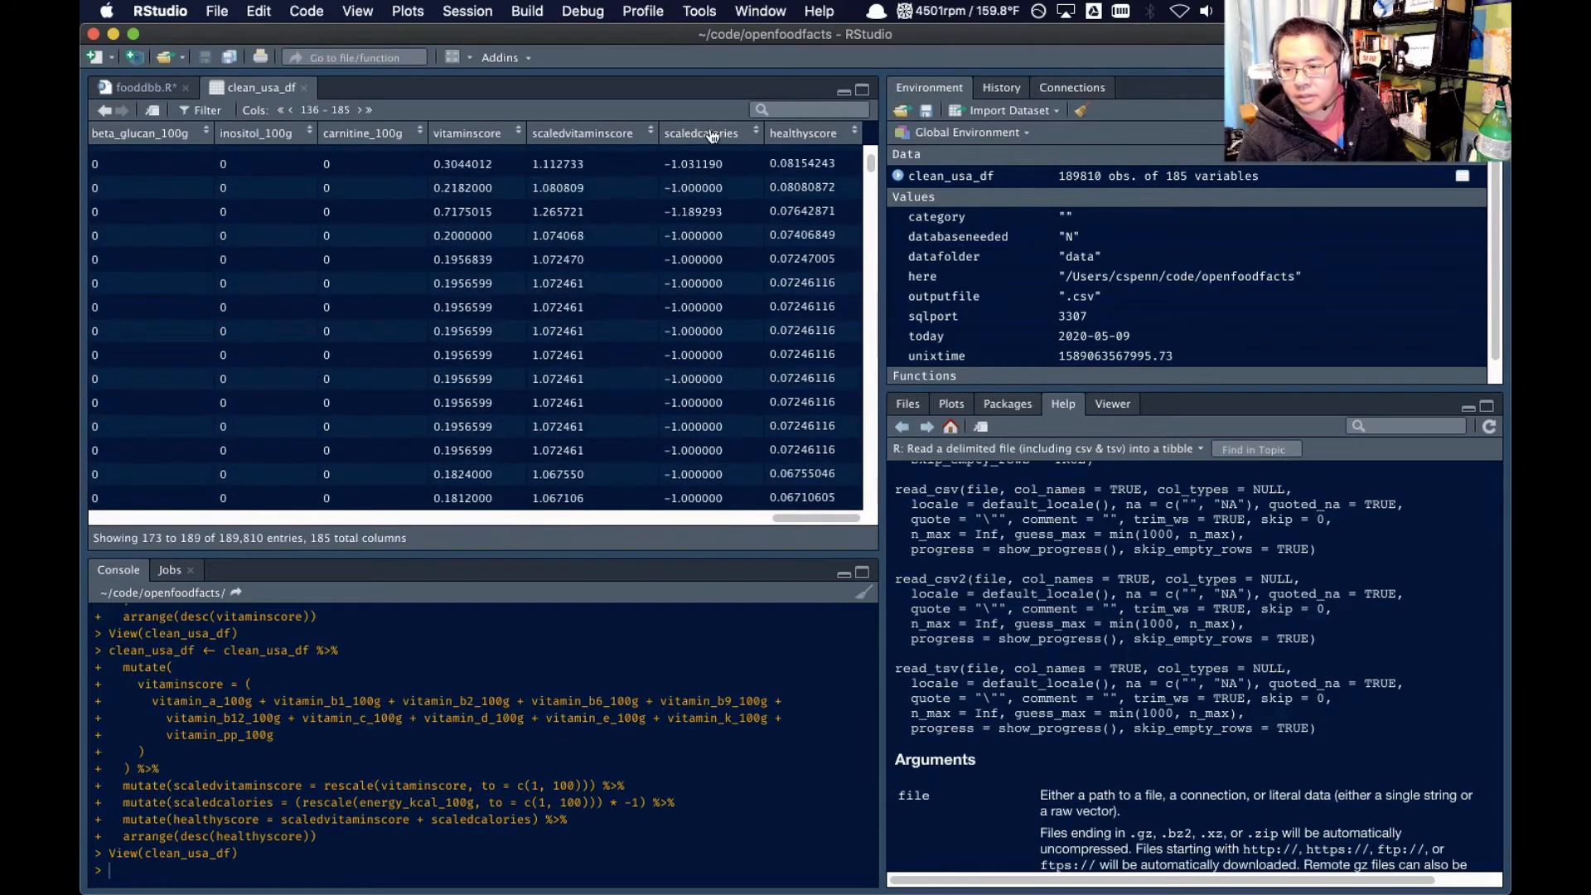
pyautogui.click(739, 135)
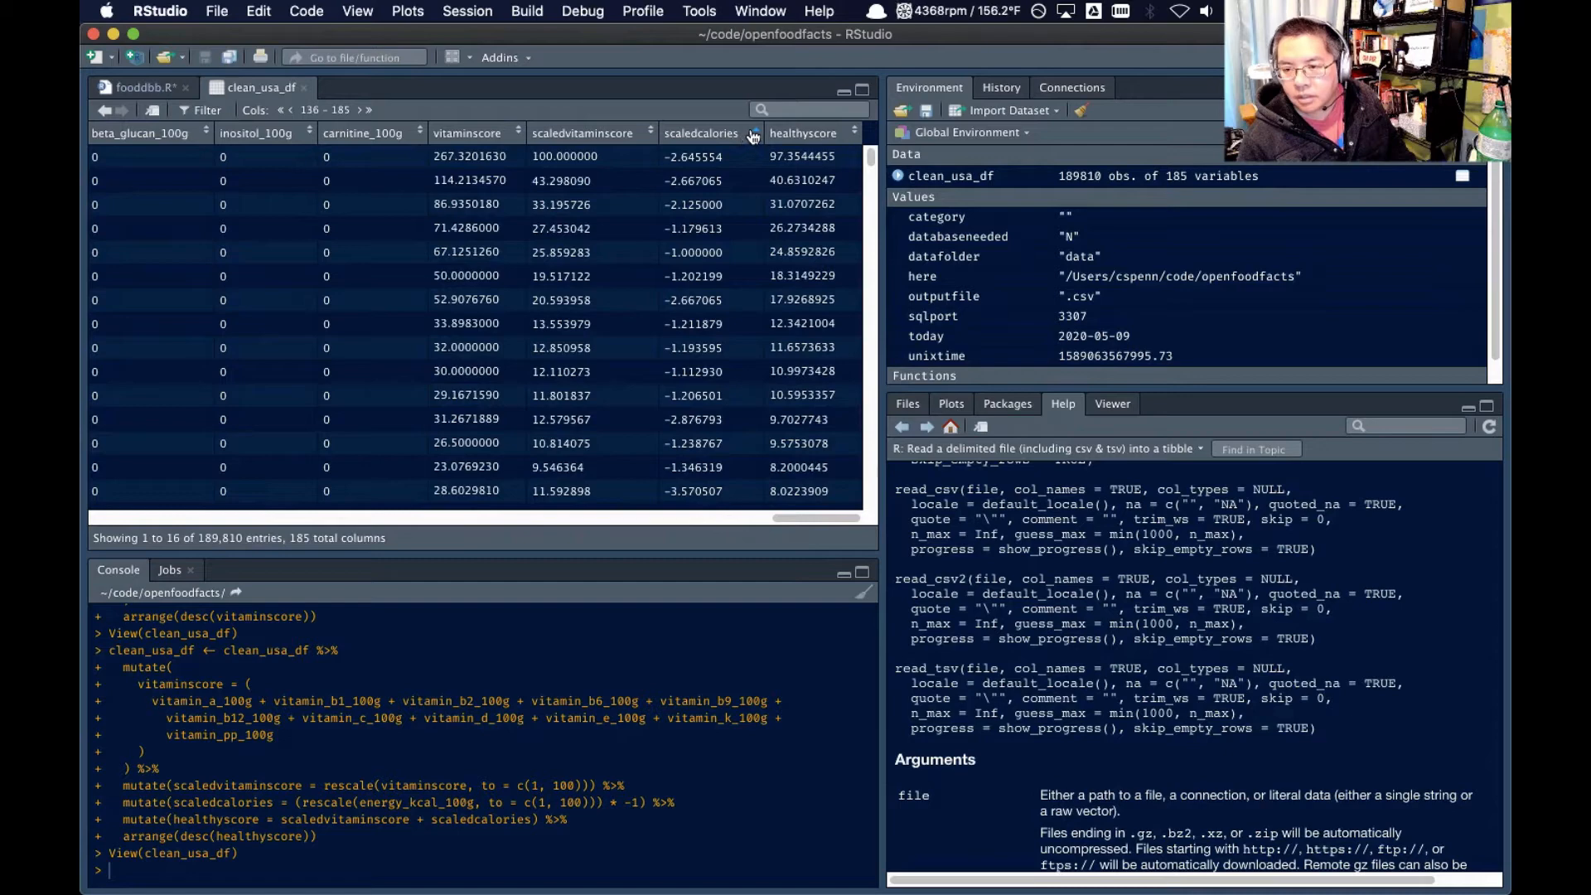
pyautogui.click(752, 135)
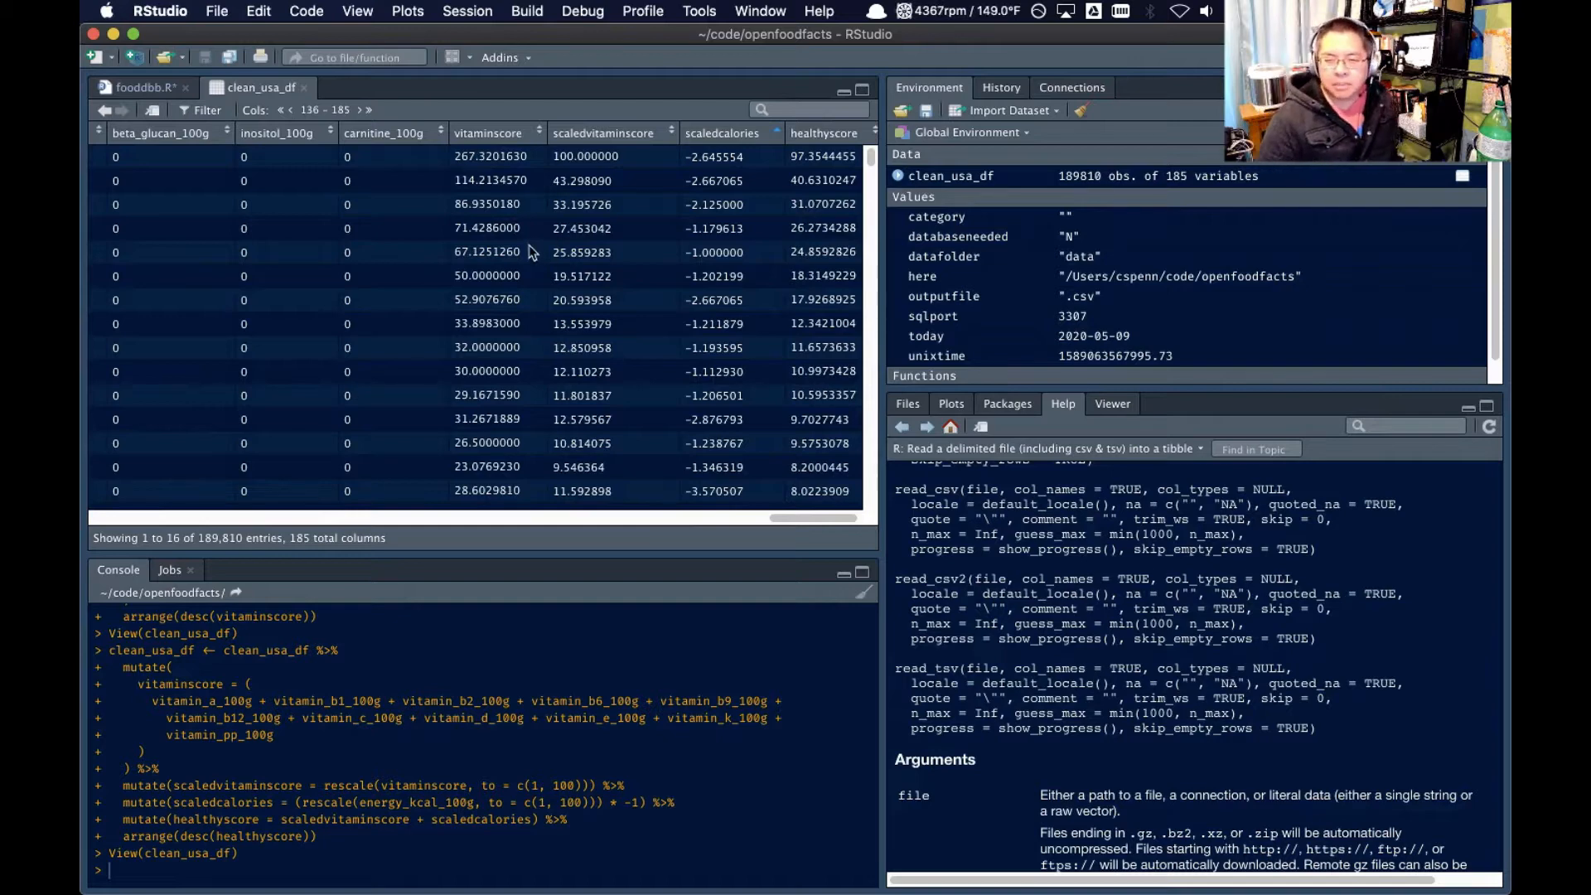
# Check the scoring code in fooddbb.R, then look through columns 1 to 50 of clean_usa_df
pyautogui.click(138, 87)
pyautogui.click(498, 304)
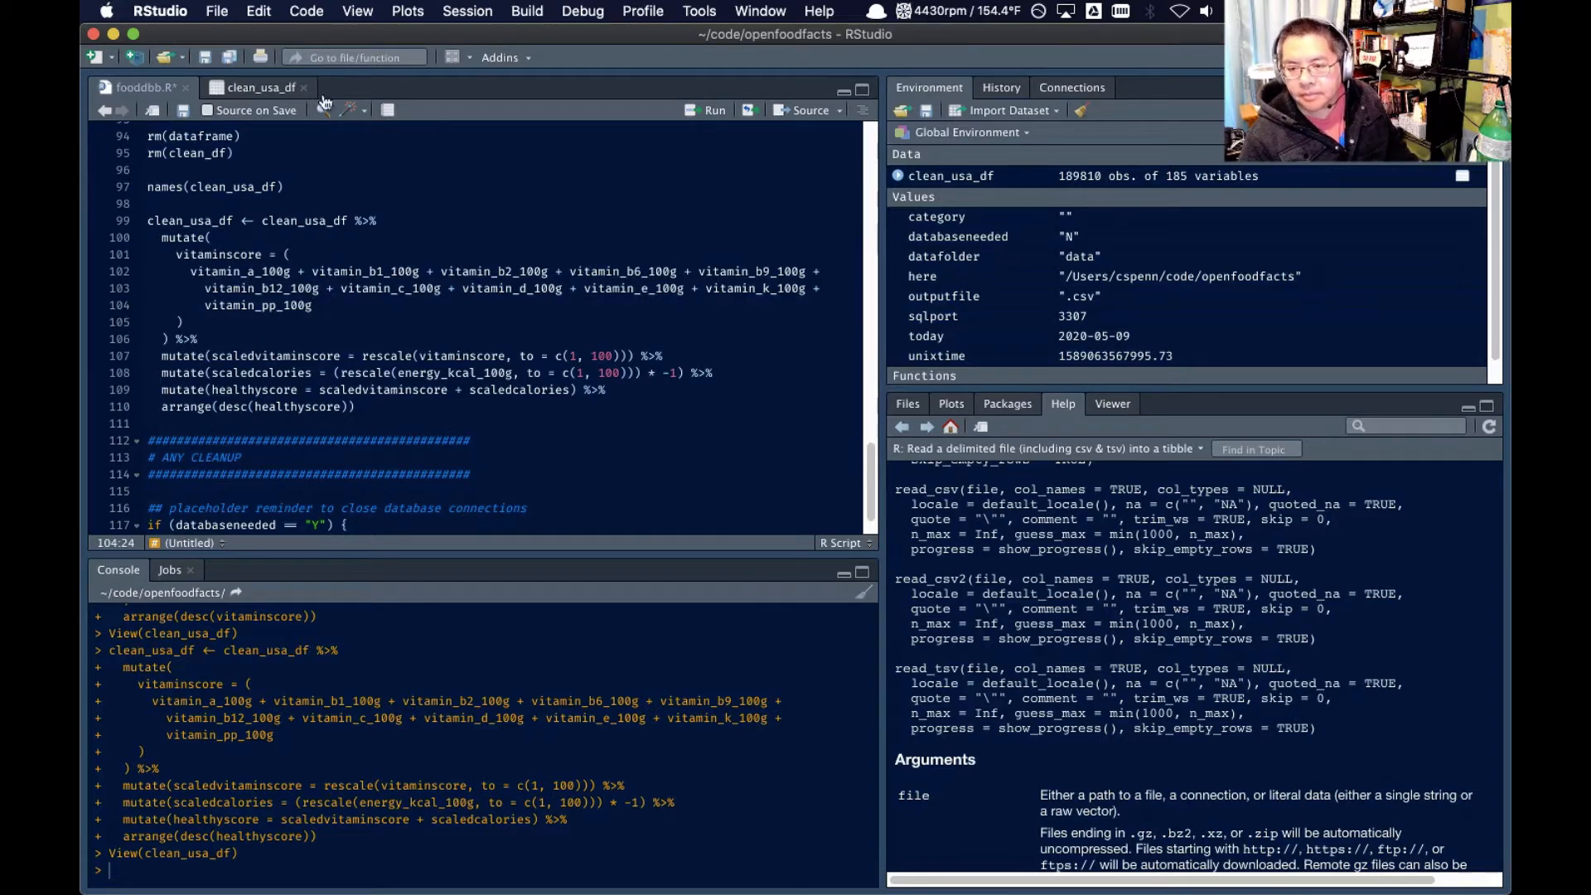
pyautogui.click(260, 88)
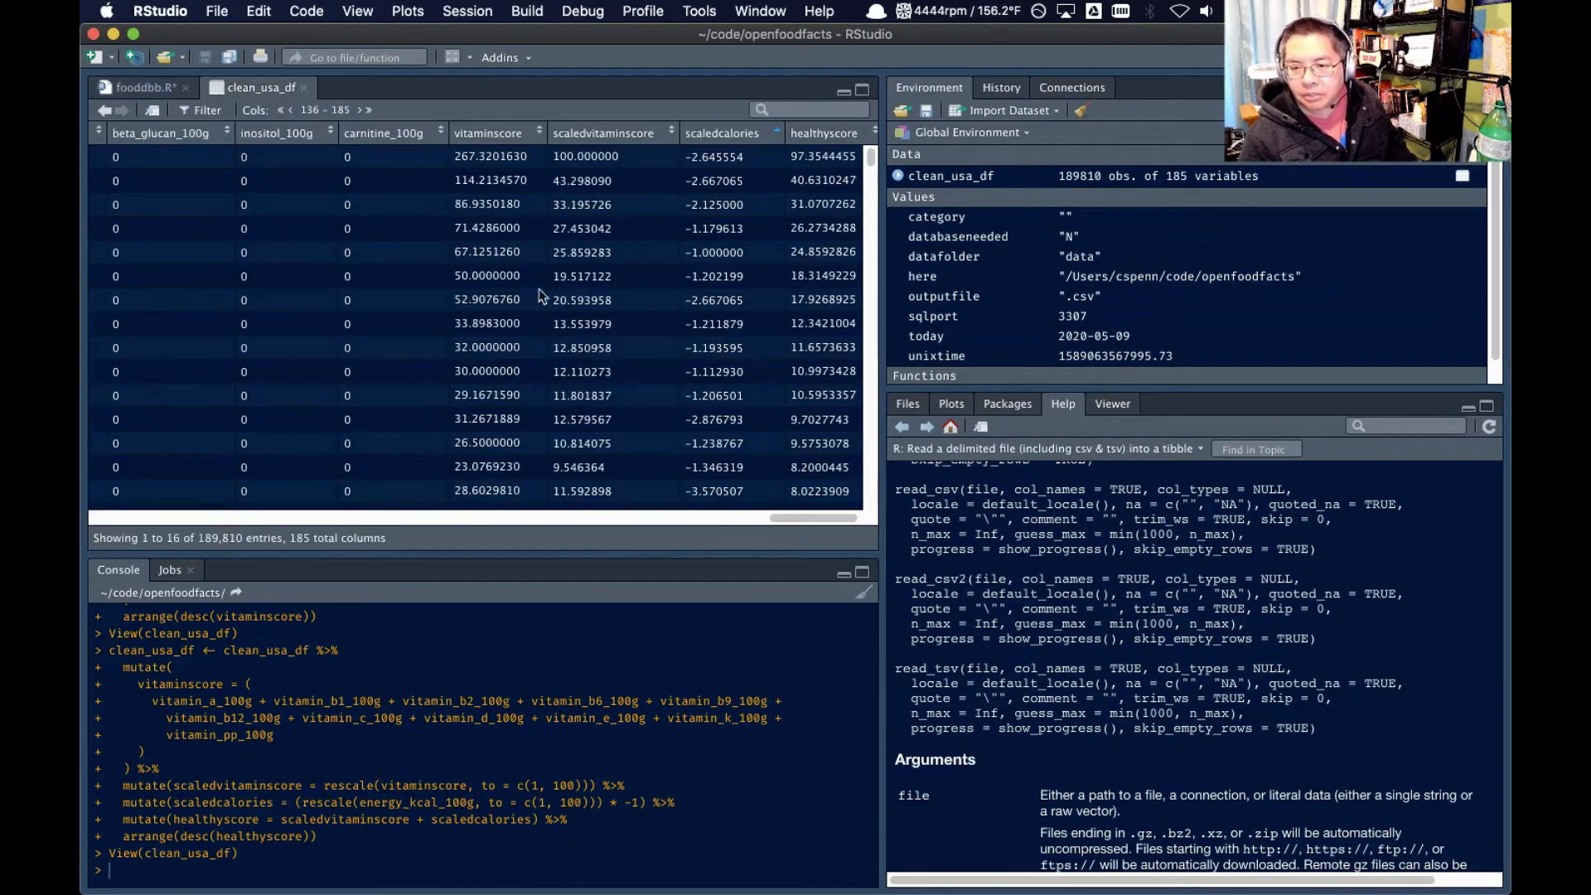
pyautogui.click(281, 112)
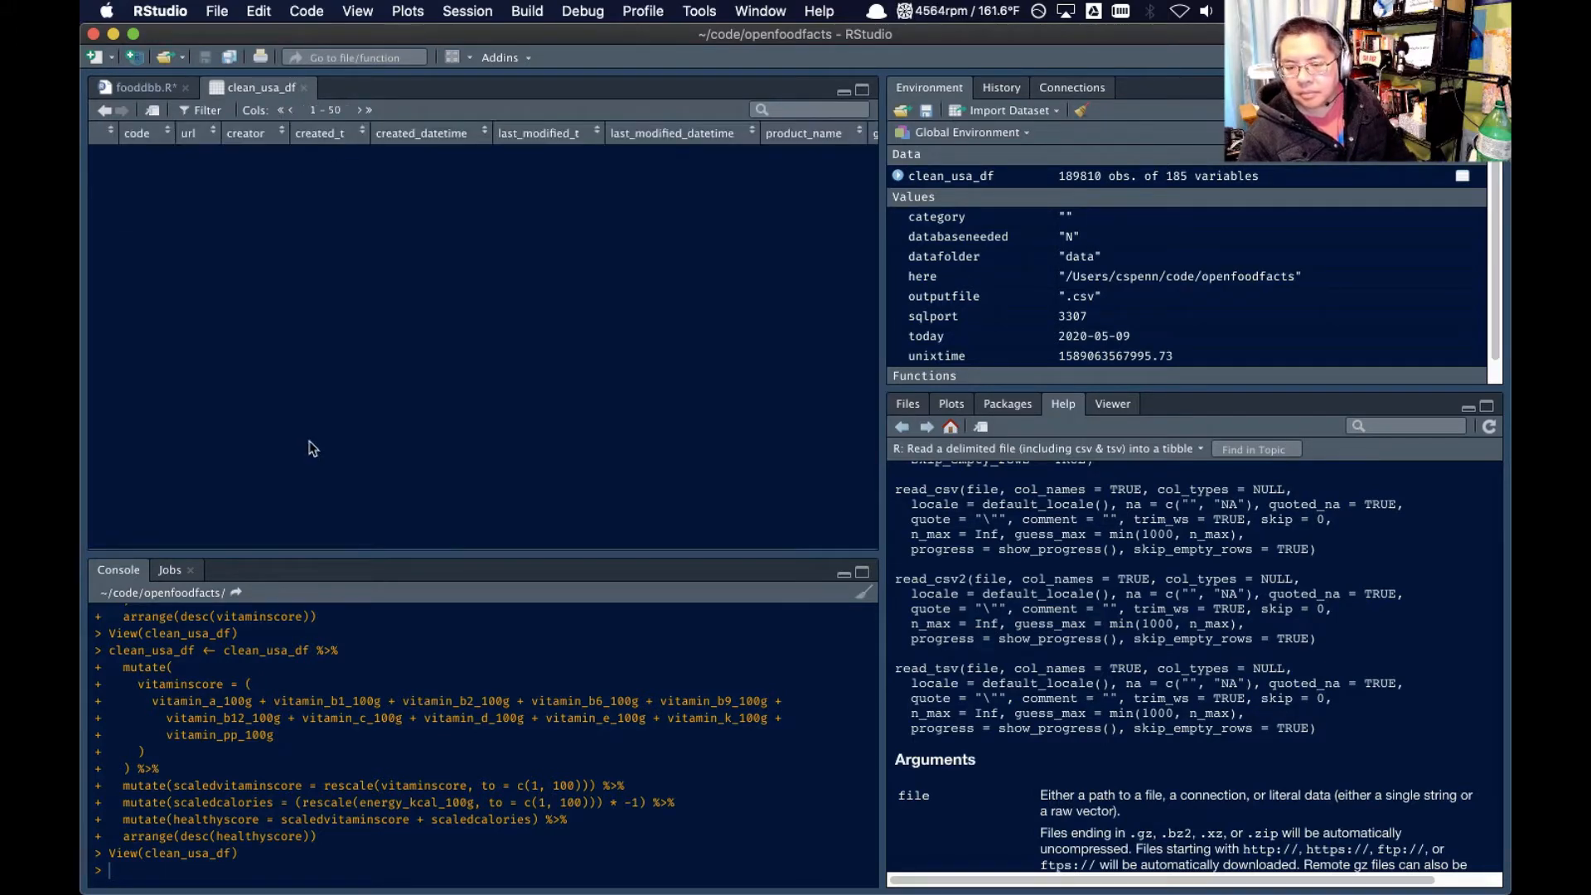
pyautogui.hscroll(10, 774, 317)
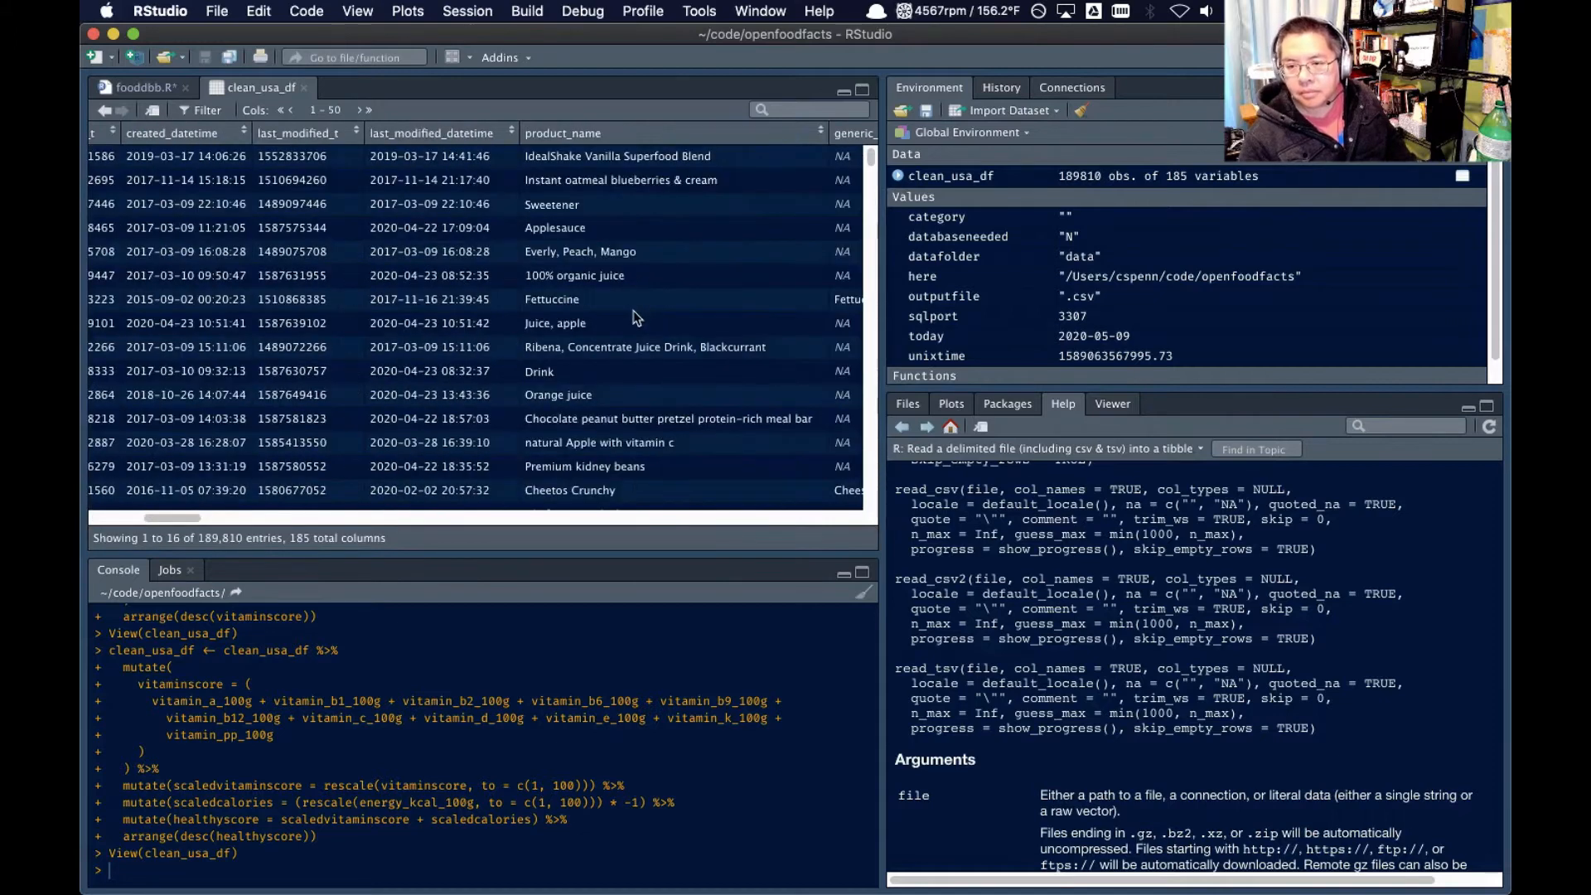
pyautogui.hscroll(10, 627, 318)
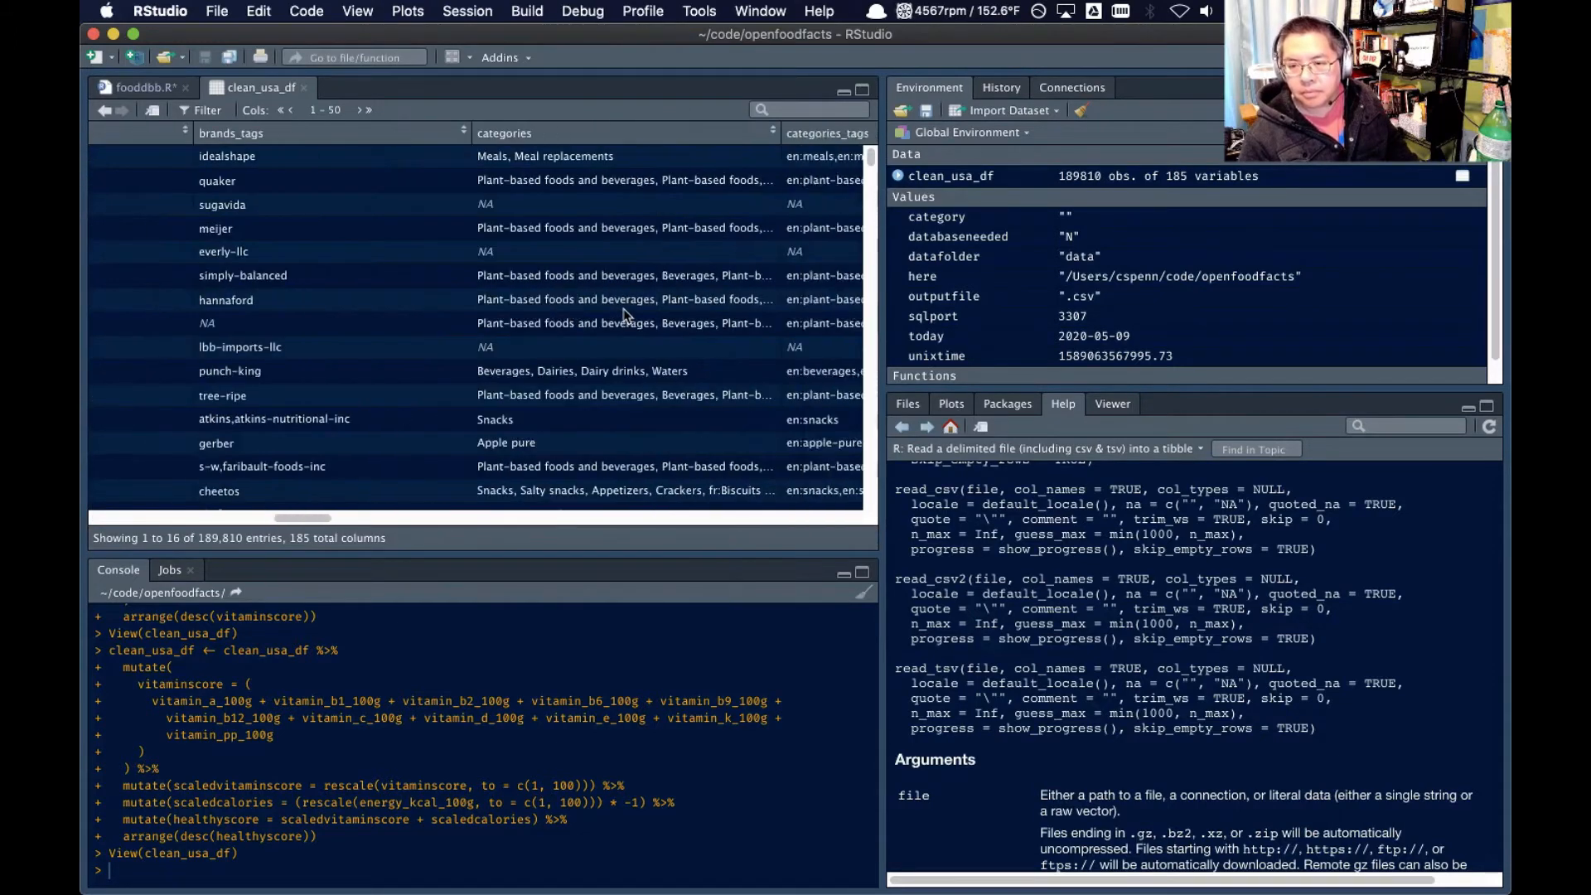
pyautogui.hscroll(10, 623, 315)
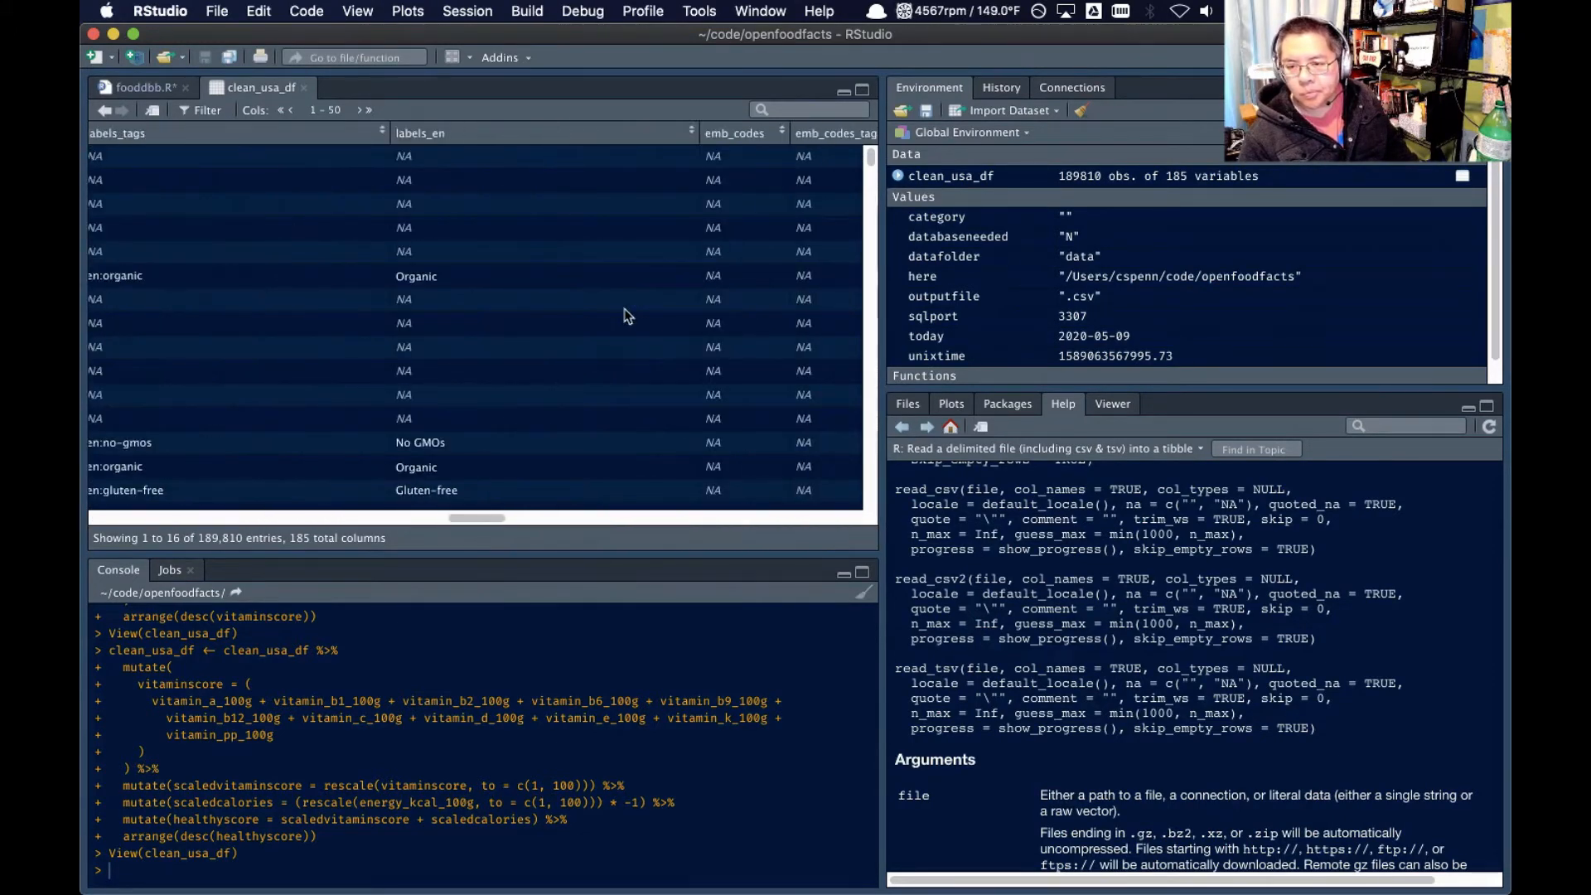
pyautogui.hscroll(10, 624, 314)
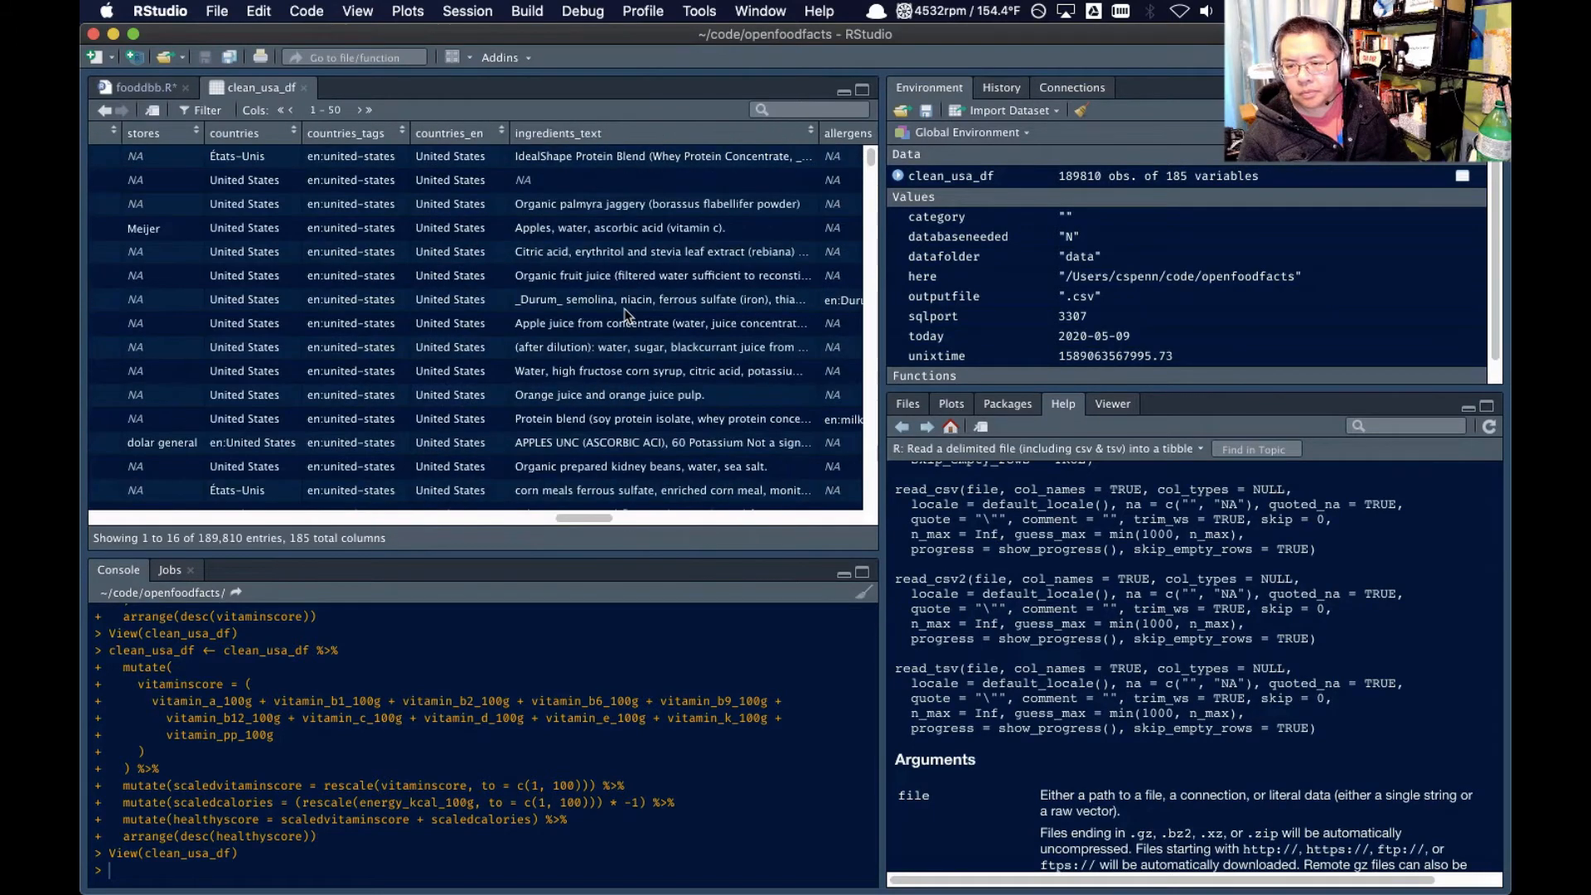
pyautogui.hscroll(10, 624, 315)
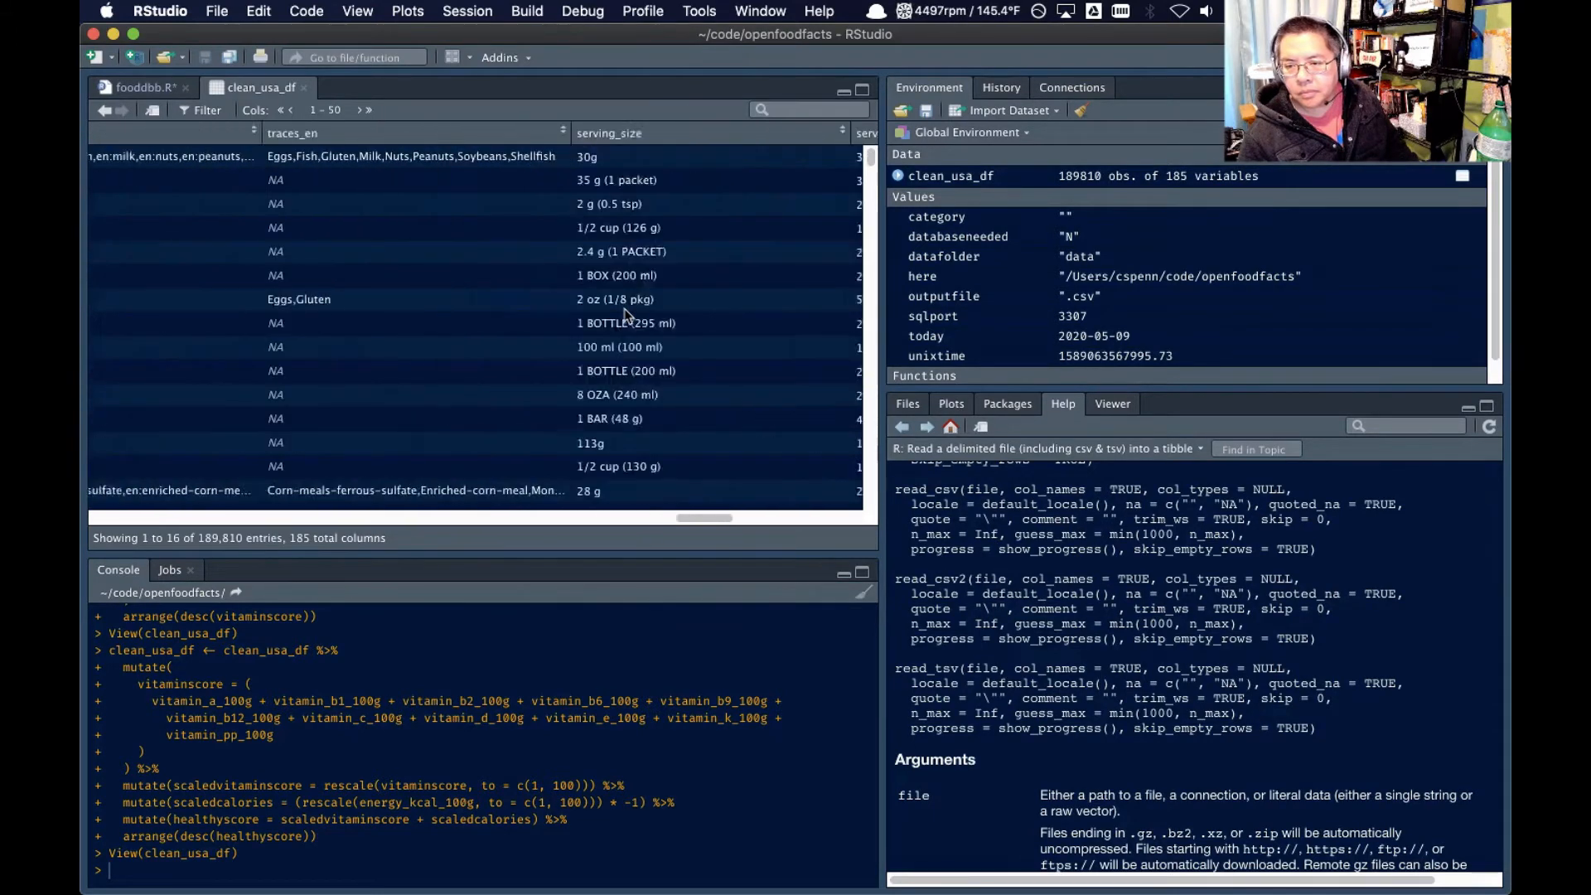
pyautogui.hscroll(5, 624, 315)
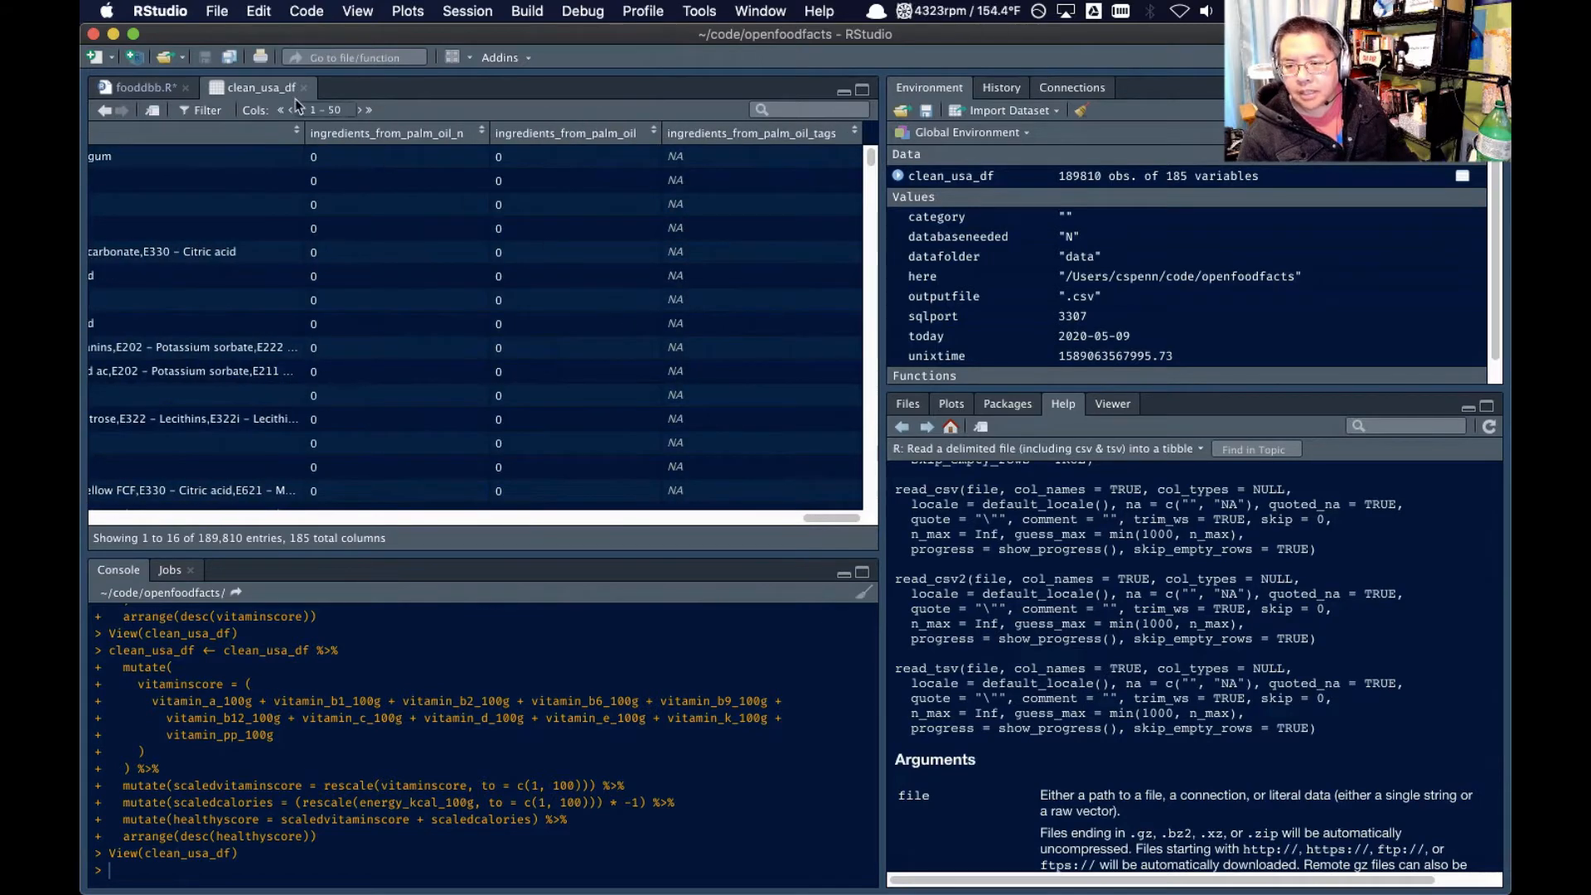
# Look through columns 51 to 100 of clean_usa_df and compare the energy columns
pyautogui.click(359, 111)
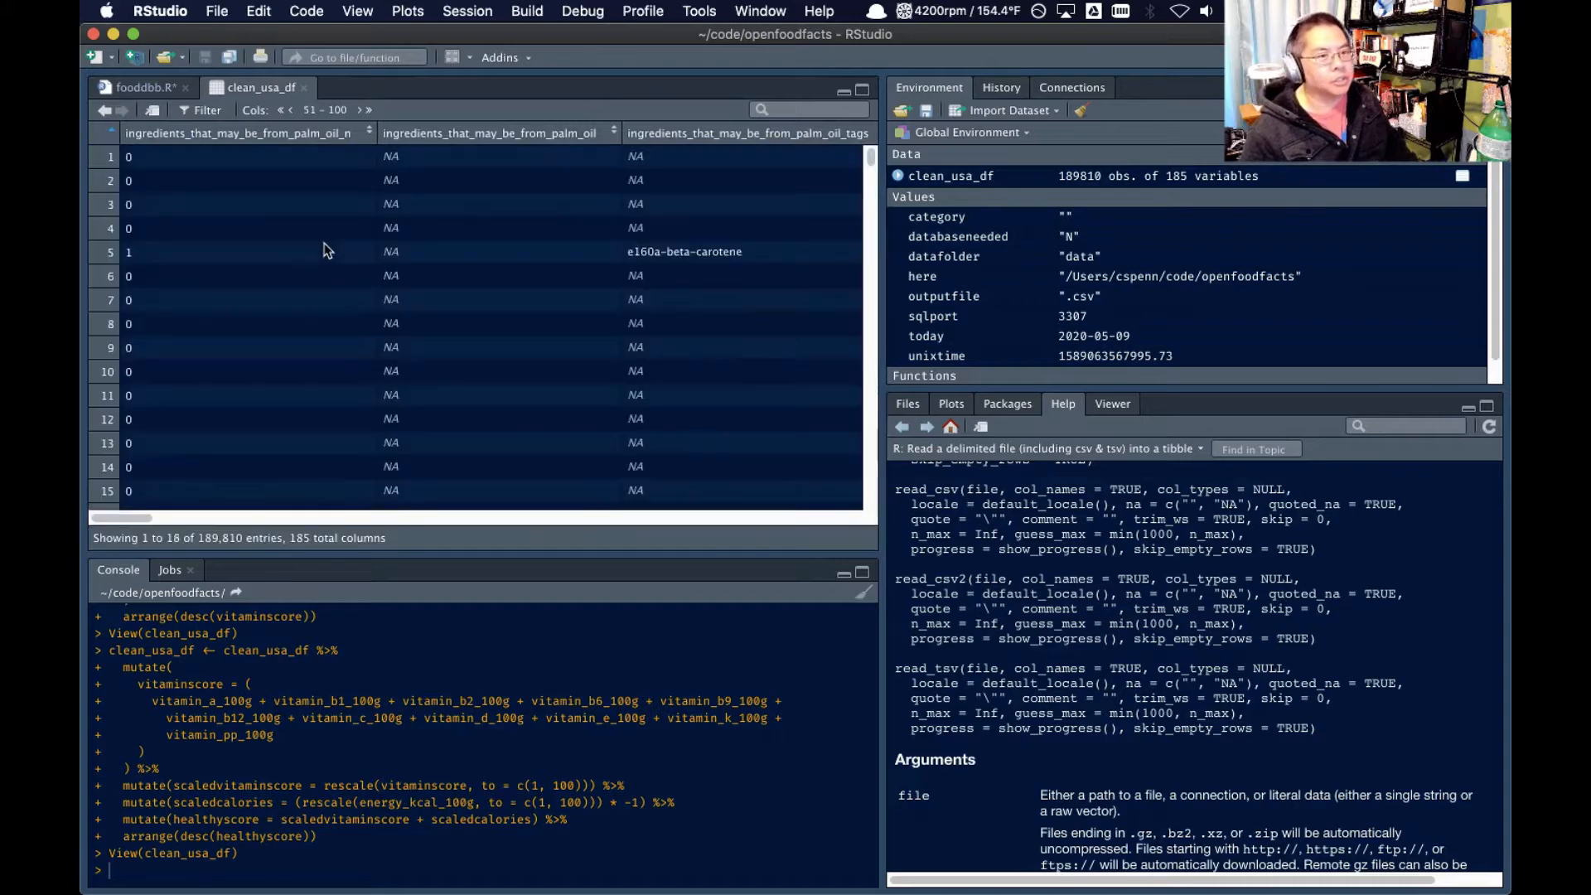
pyautogui.hscroll(5, 335, 260)
pyautogui.hscroll(8, 336, 263)
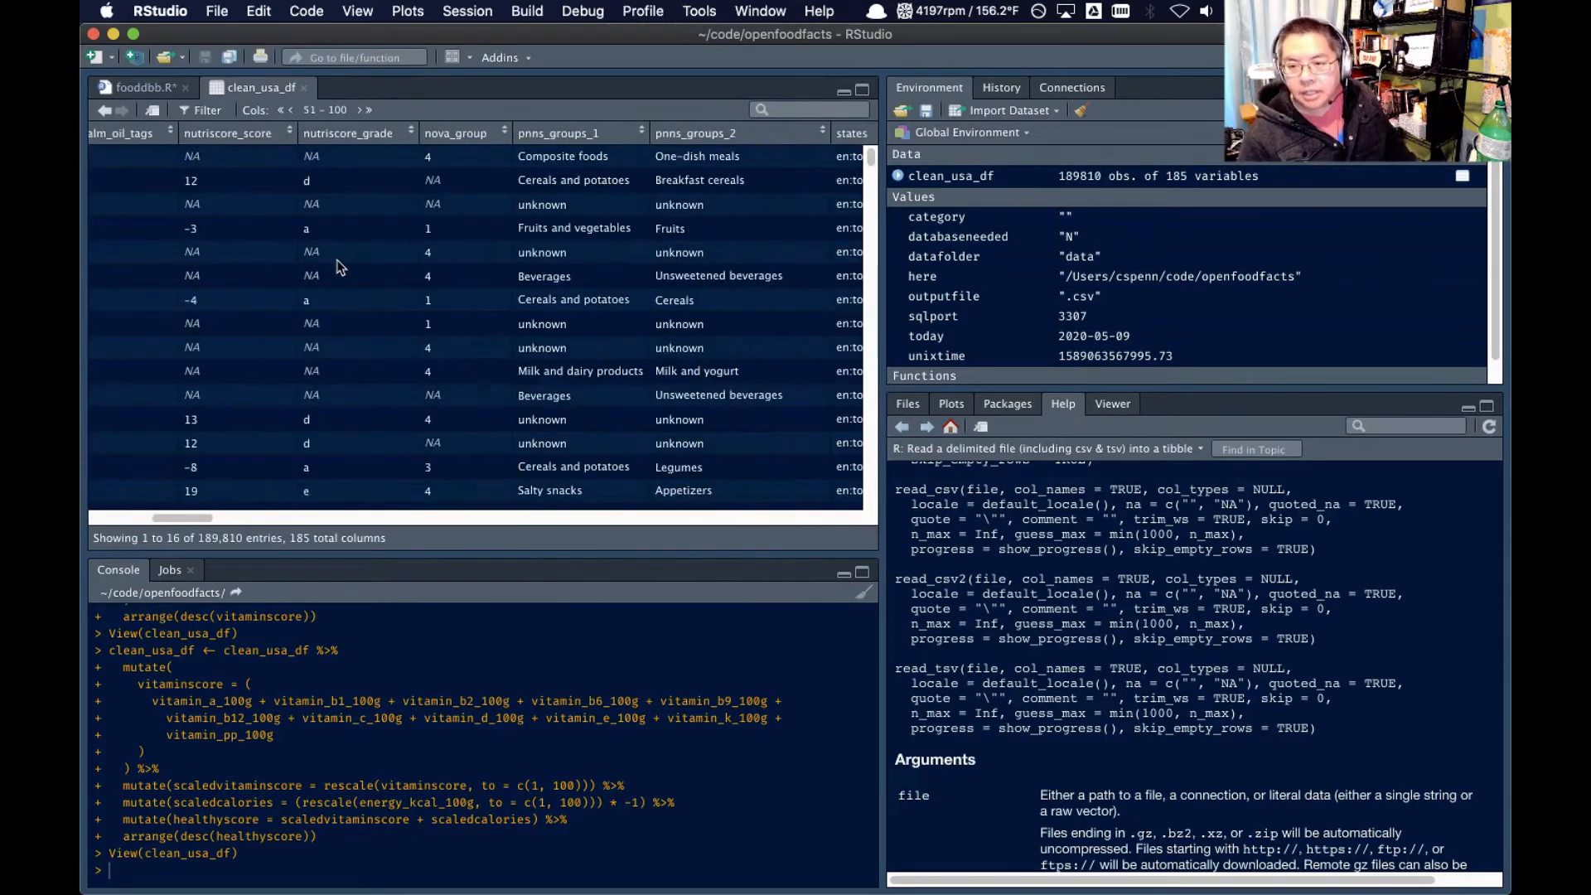
pyautogui.hscroll(10, 347, 261)
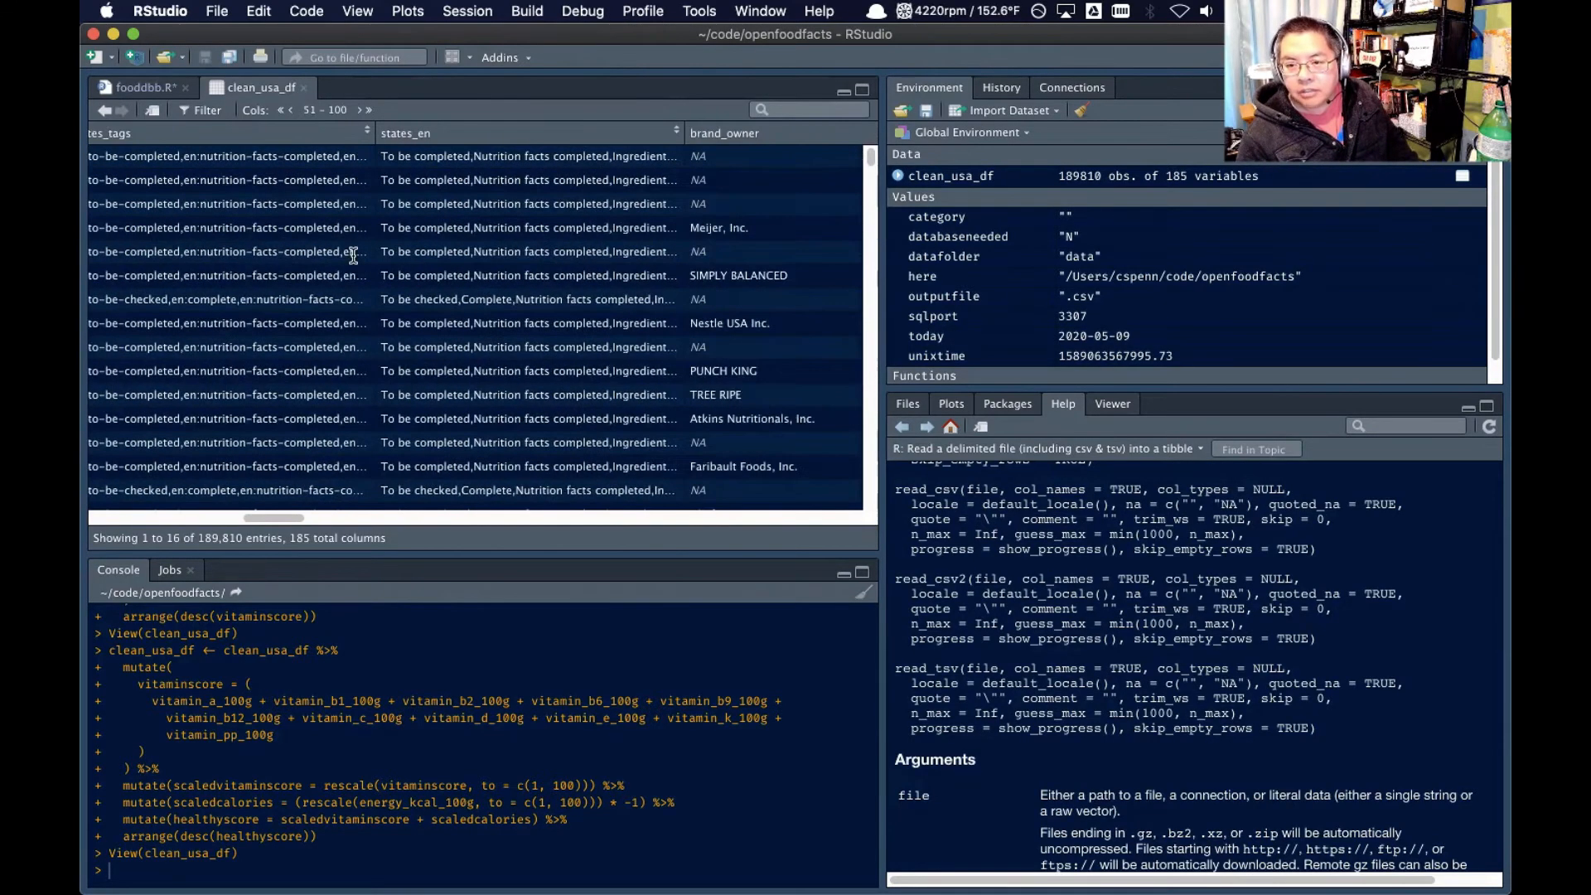
pyautogui.hscroll(8, 362, 258)
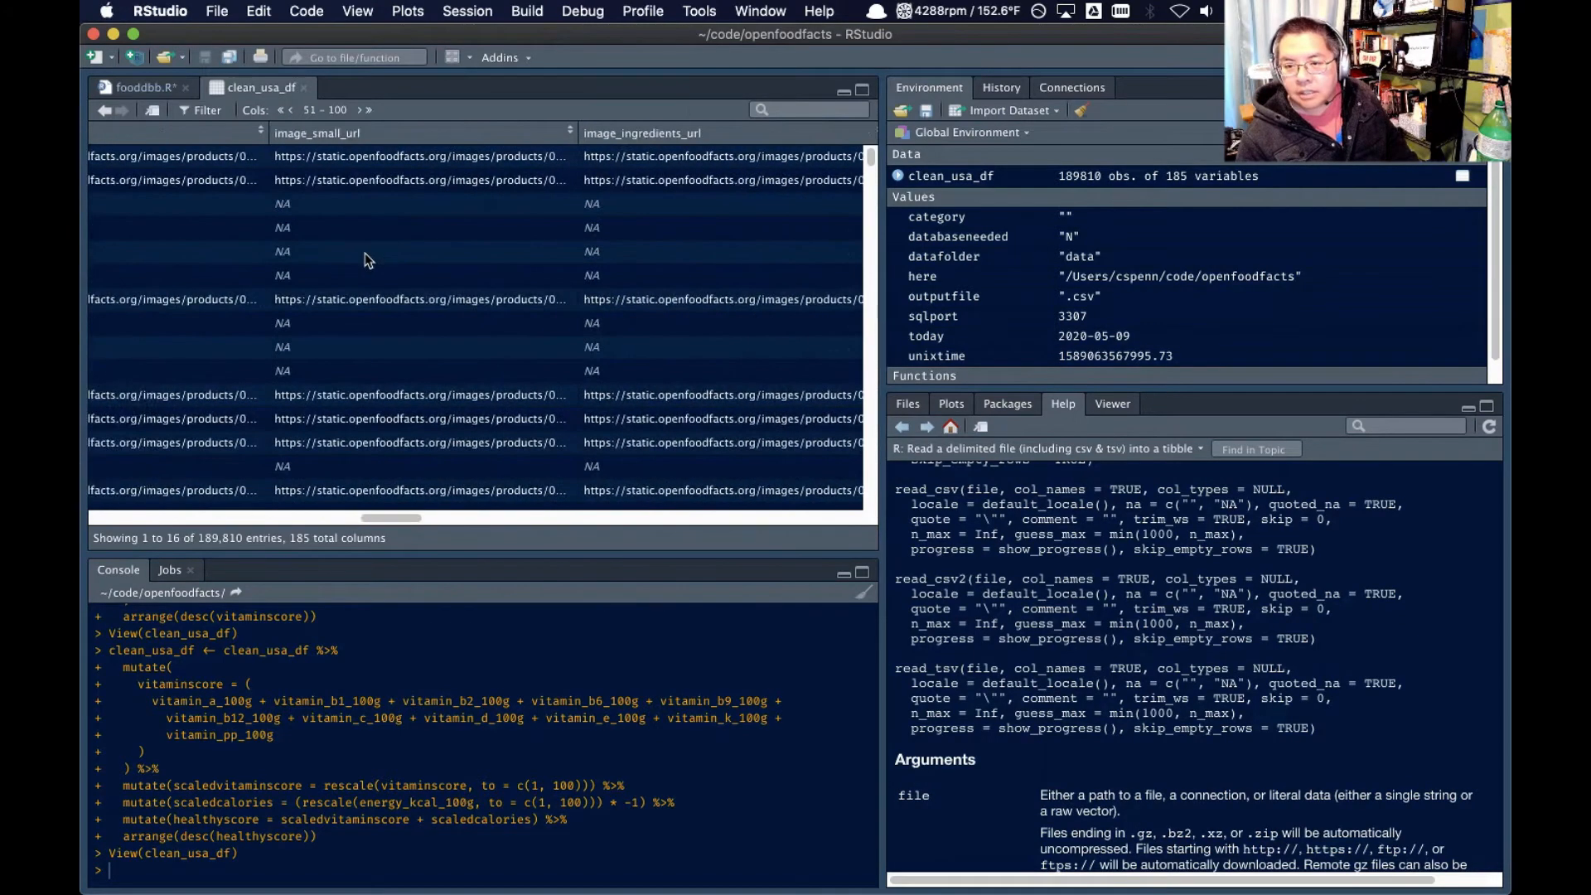
pyautogui.hscroll(8, 369, 252)
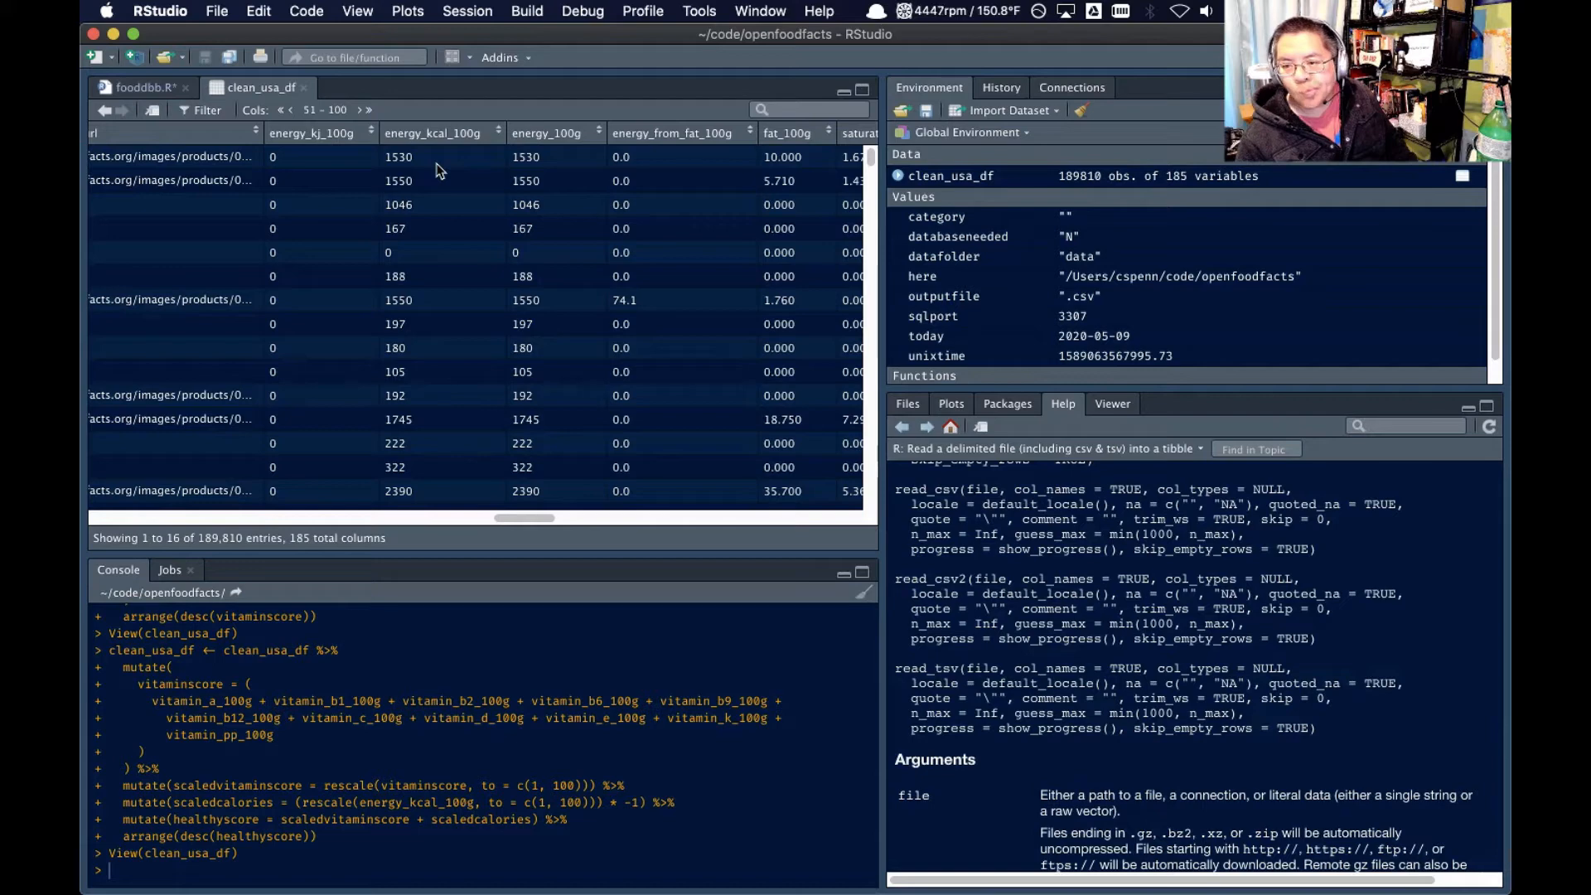
# In the scaledcalories line of fooddbb.R, rescale energy_100g instead of energy_kcal_100g
pyautogui.click(126, 88)
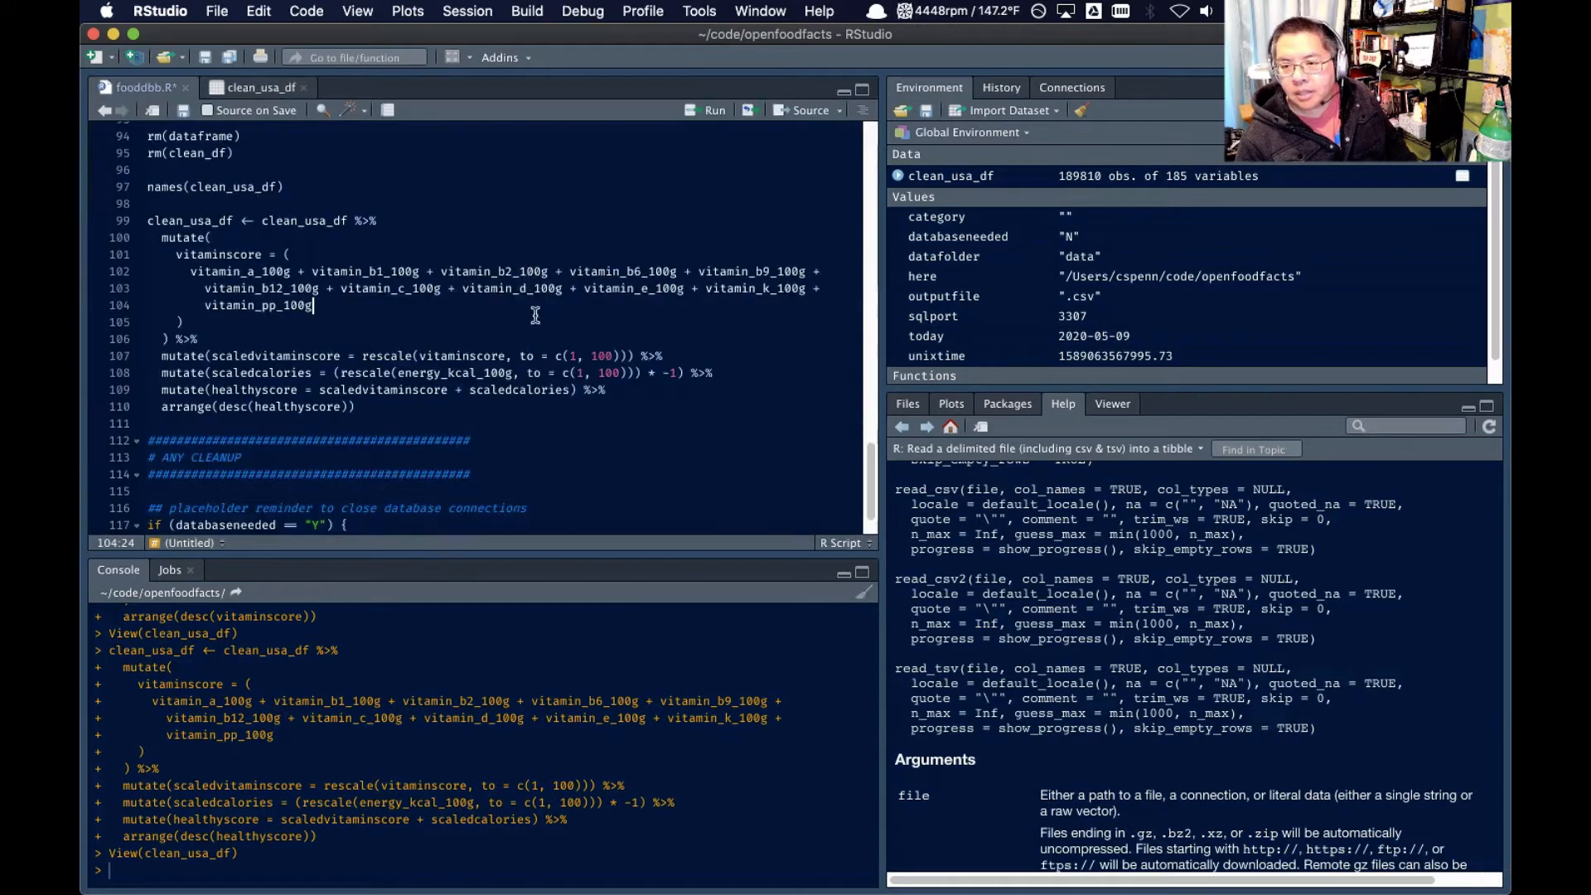
pyautogui.click(478, 372)
pyautogui.press('BackSpace')
pyautogui.press('BackSpace')
pyautogui.press('BackSpace')
pyautogui.press('BackSpace')
pyautogui.press('BackSpace')
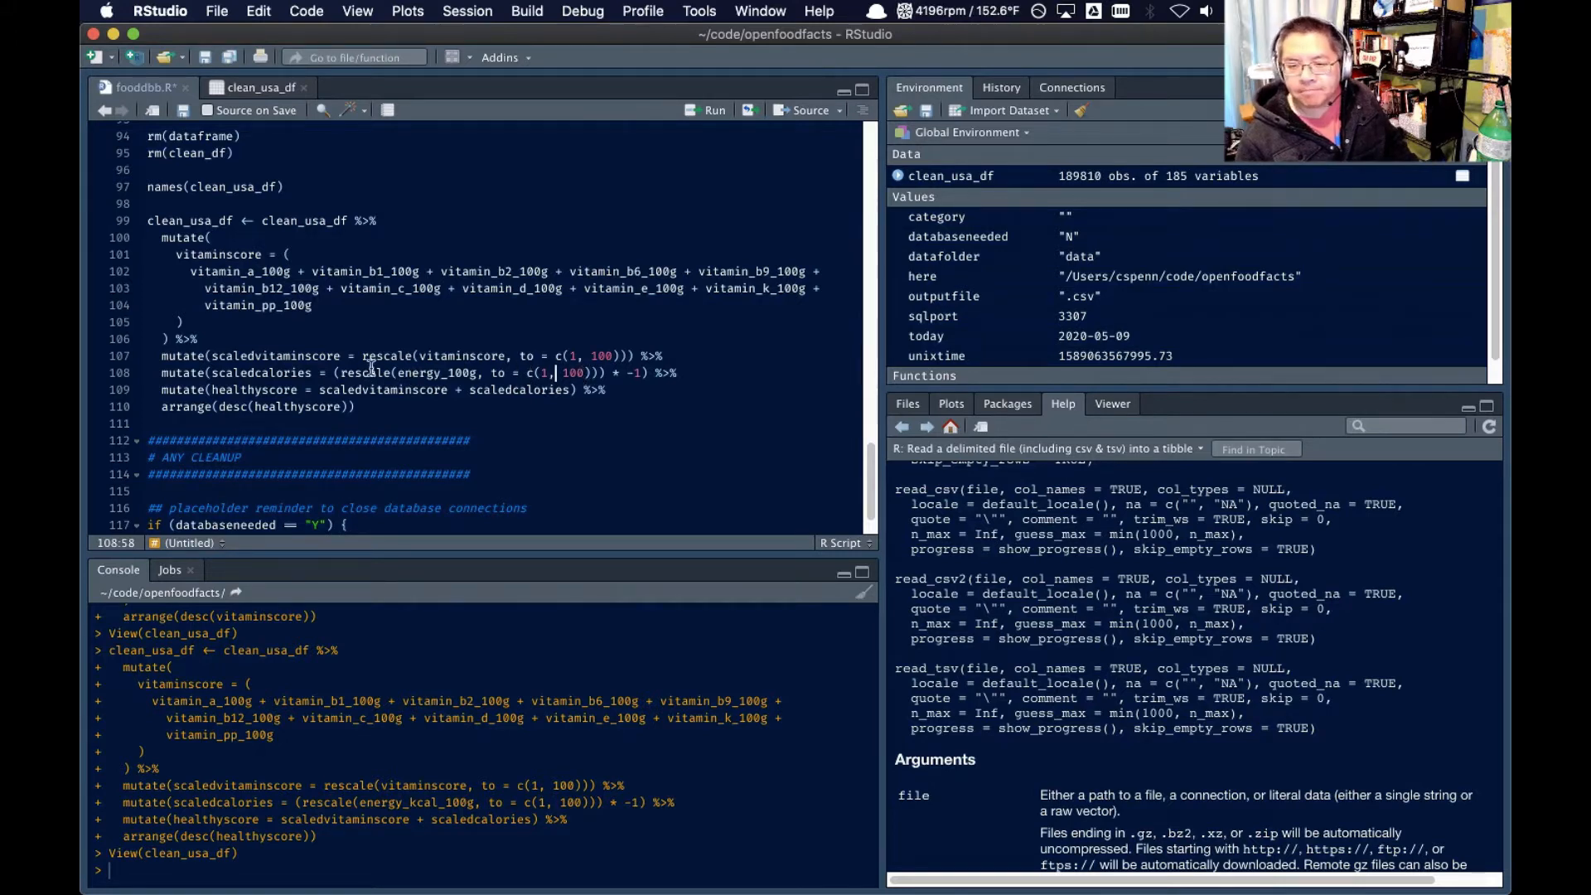
# Select the whole clean_usa_df pipeline from the assignment through arrange() and run it
pyautogui.click(386, 407)
pyautogui.hotkey('shift', 'Up')
pyautogui.hotkey('shift', 'Up')
pyautogui.hotkey('shift', 'Up')
pyautogui.hotkey('shift', 'Up')
pyautogui.moveTo(132, 278); pyautogui.dragTo(107, 227)
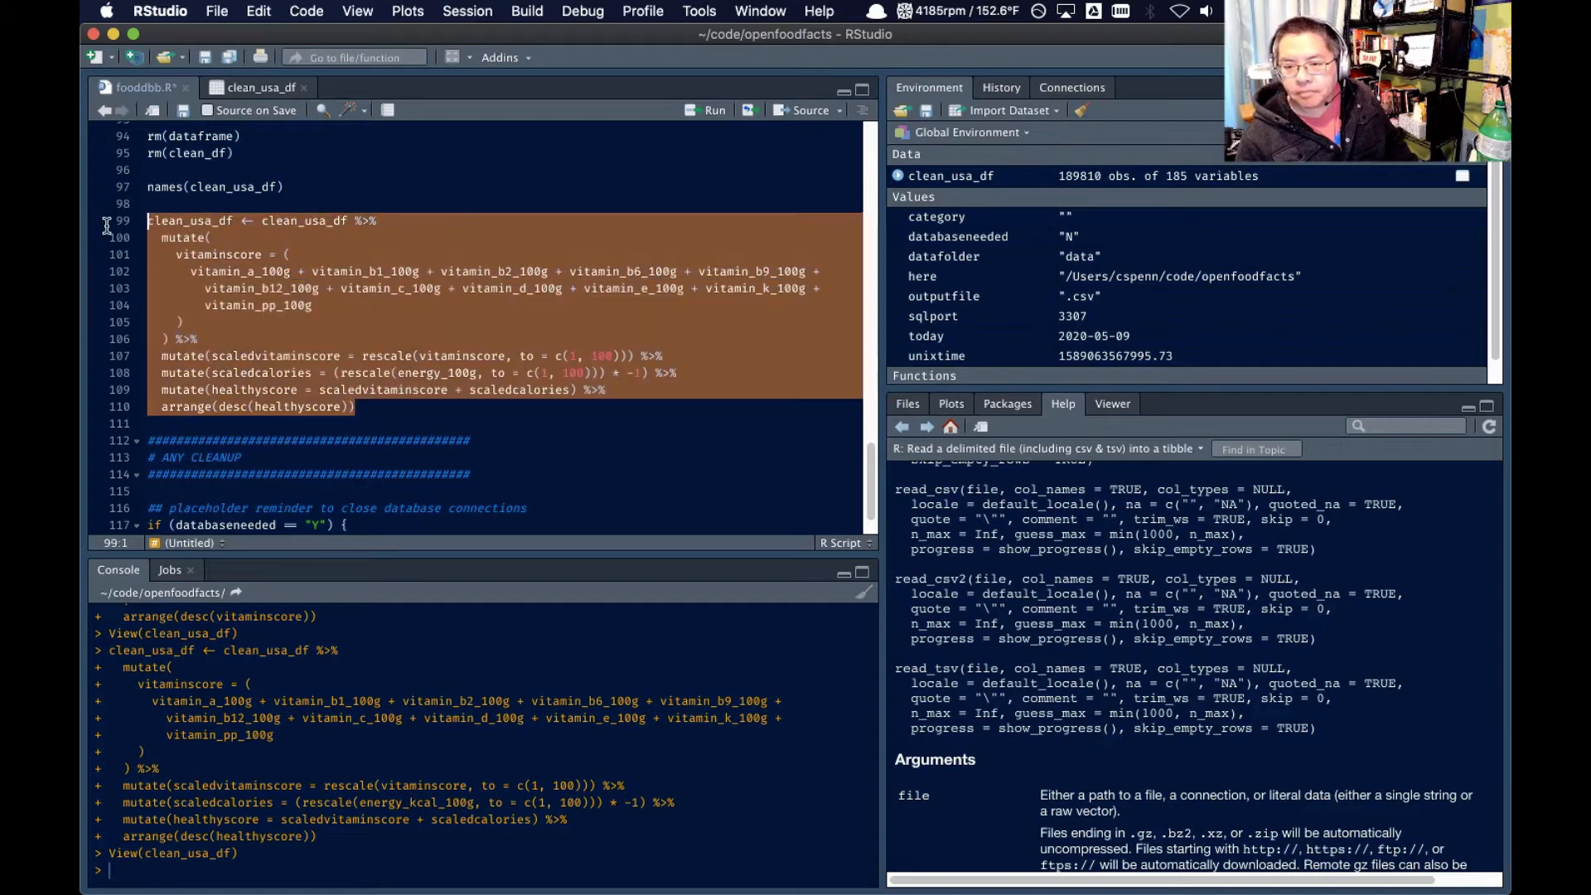
pyautogui.click(706, 110)
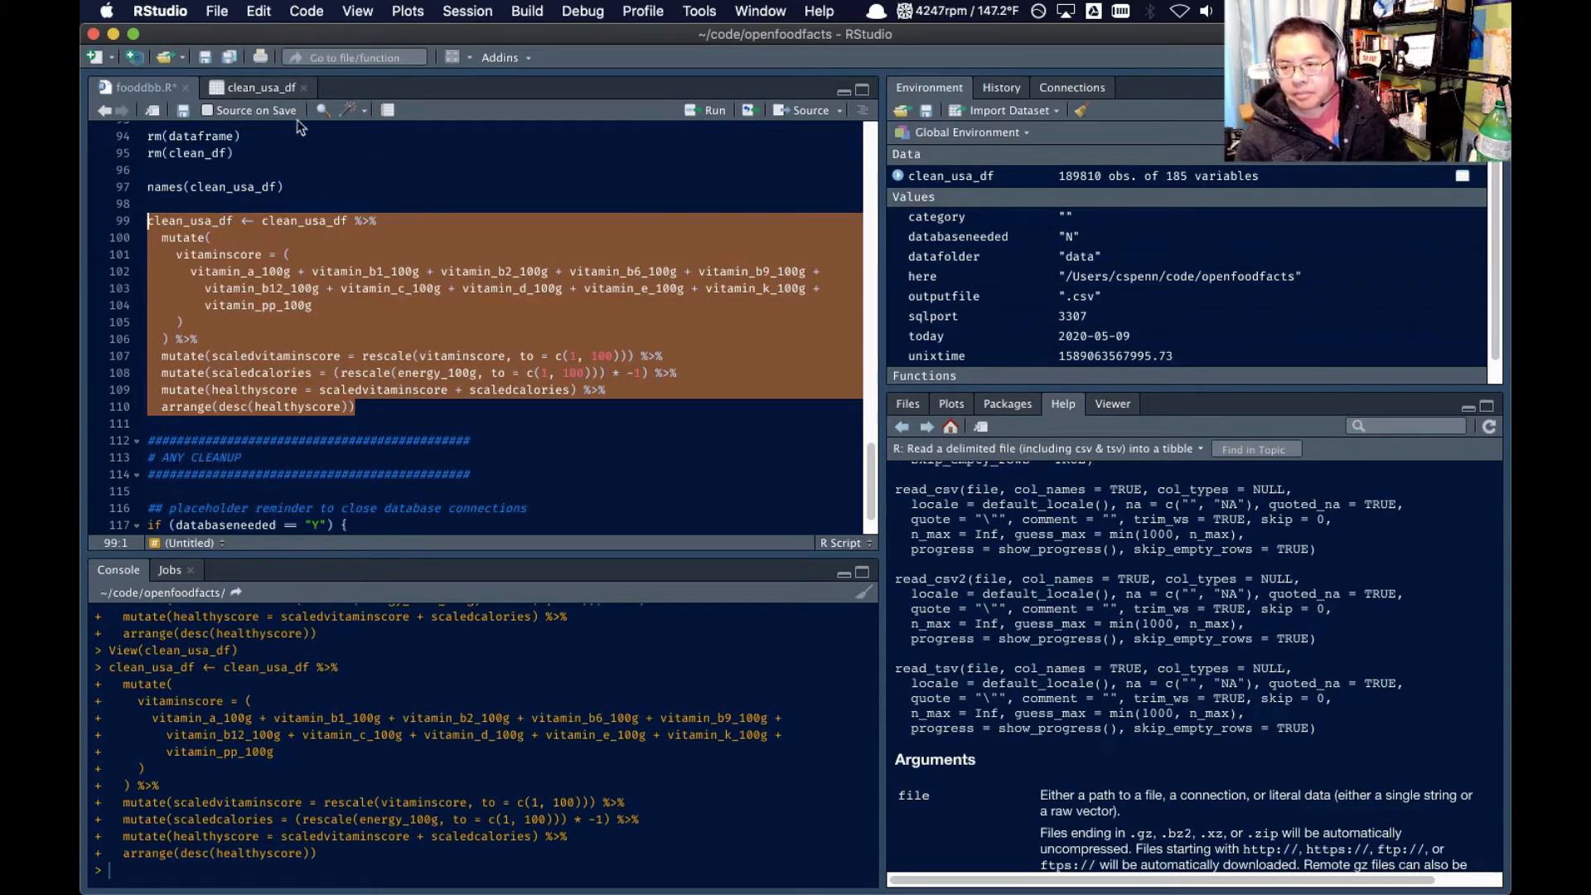
# Extend the clean_usa_df pipeline after arrange(desc(healthyscore)) with a pipe and an empty transmute() call on a new line
pyautogui.click(387, 337)
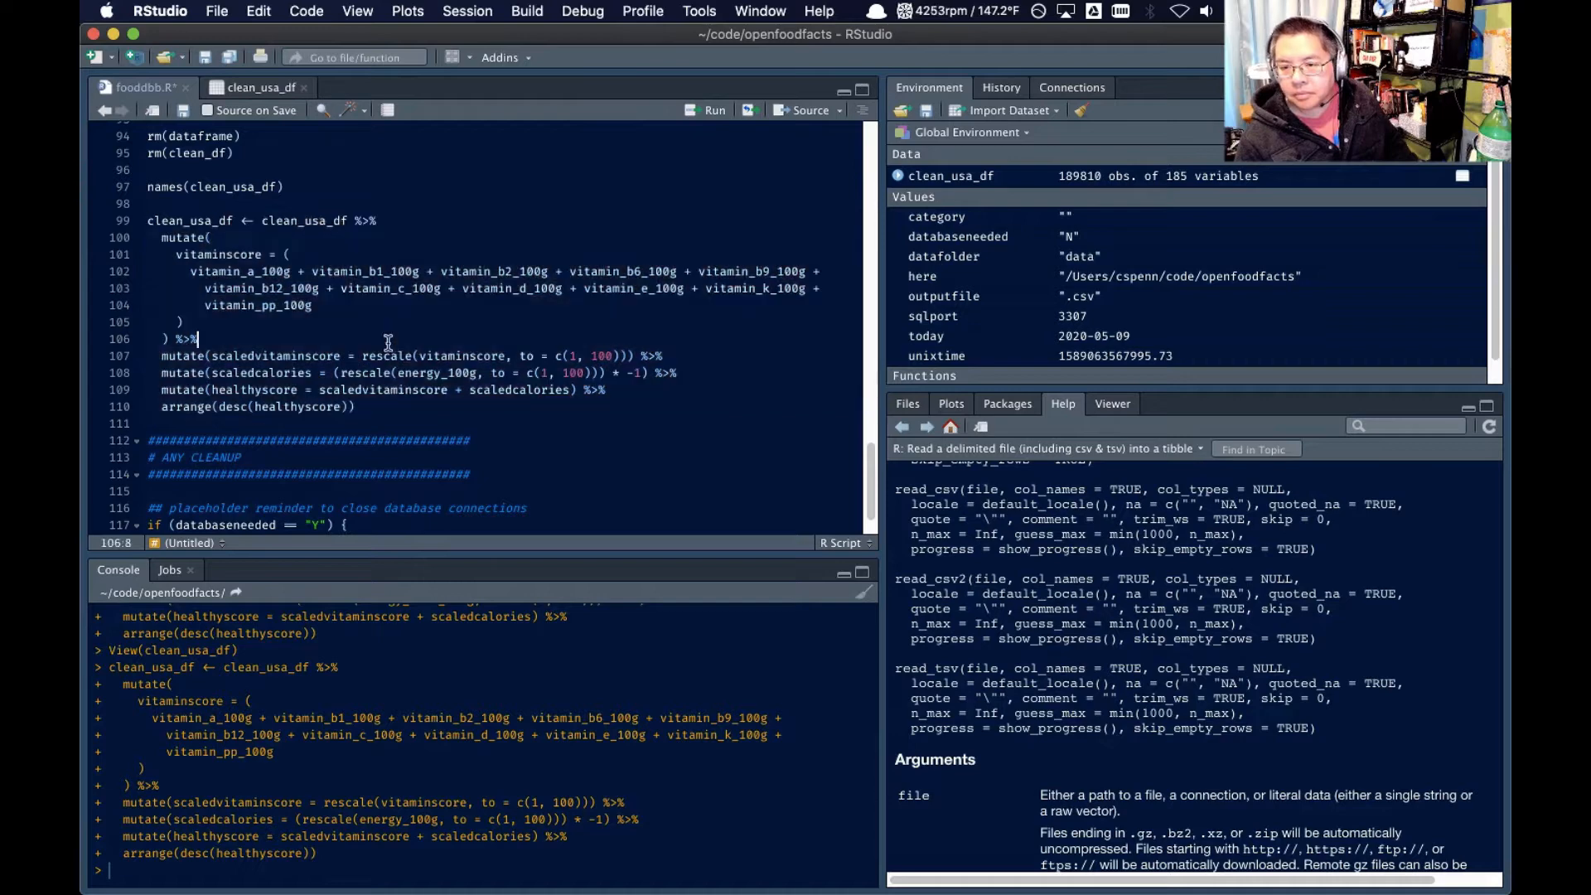
pyautogui.click(438, 407)
pyautogui.write('%>%')
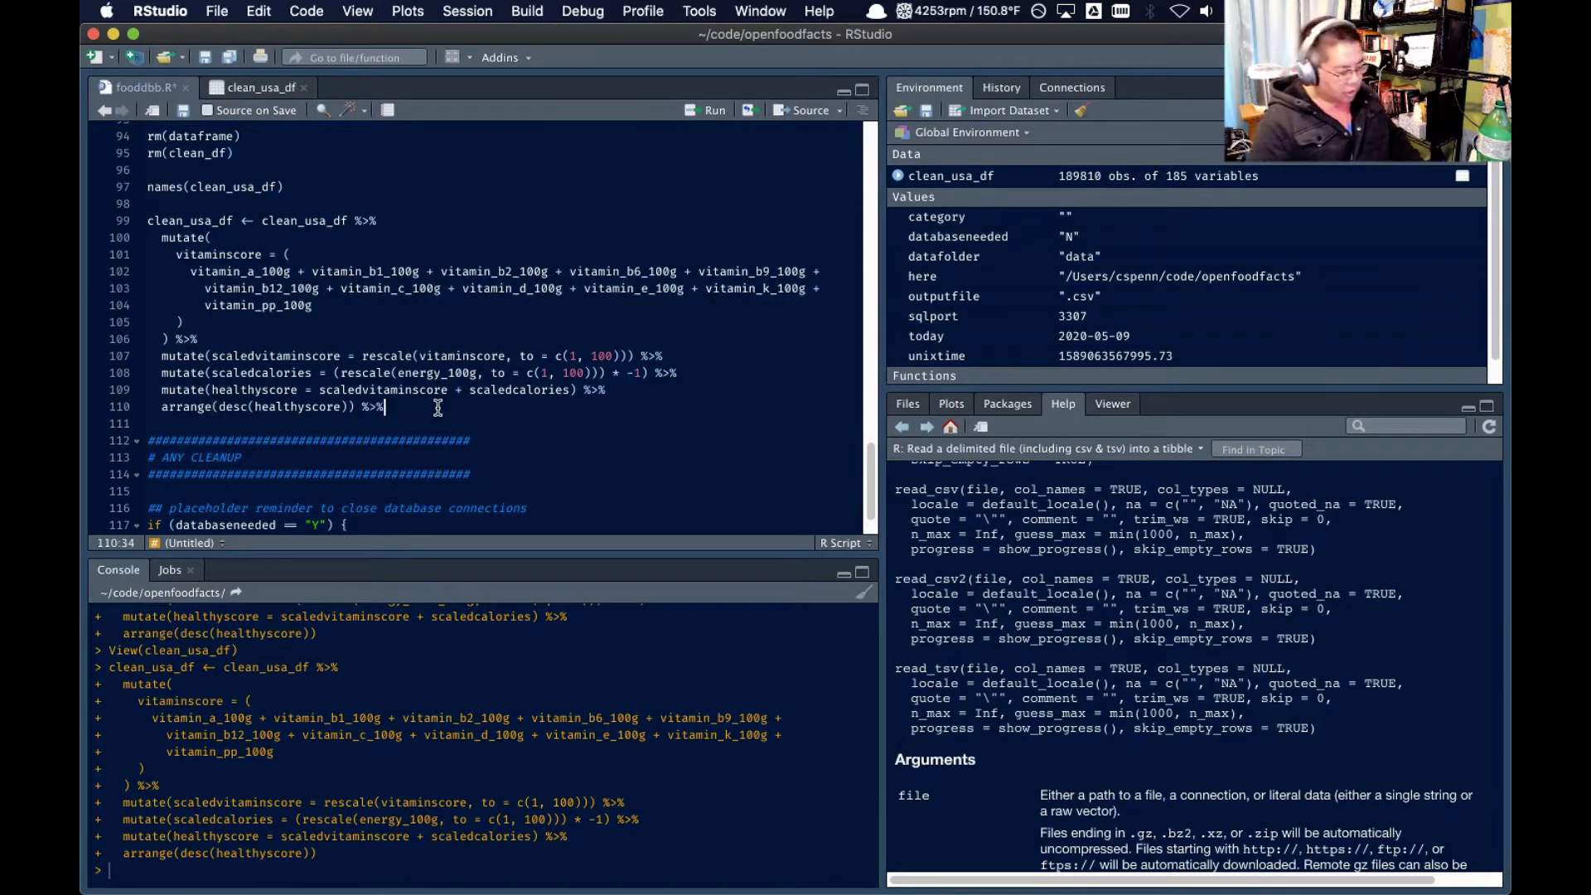
pyautogui.press('Return')
pyautogui.write('transmute')
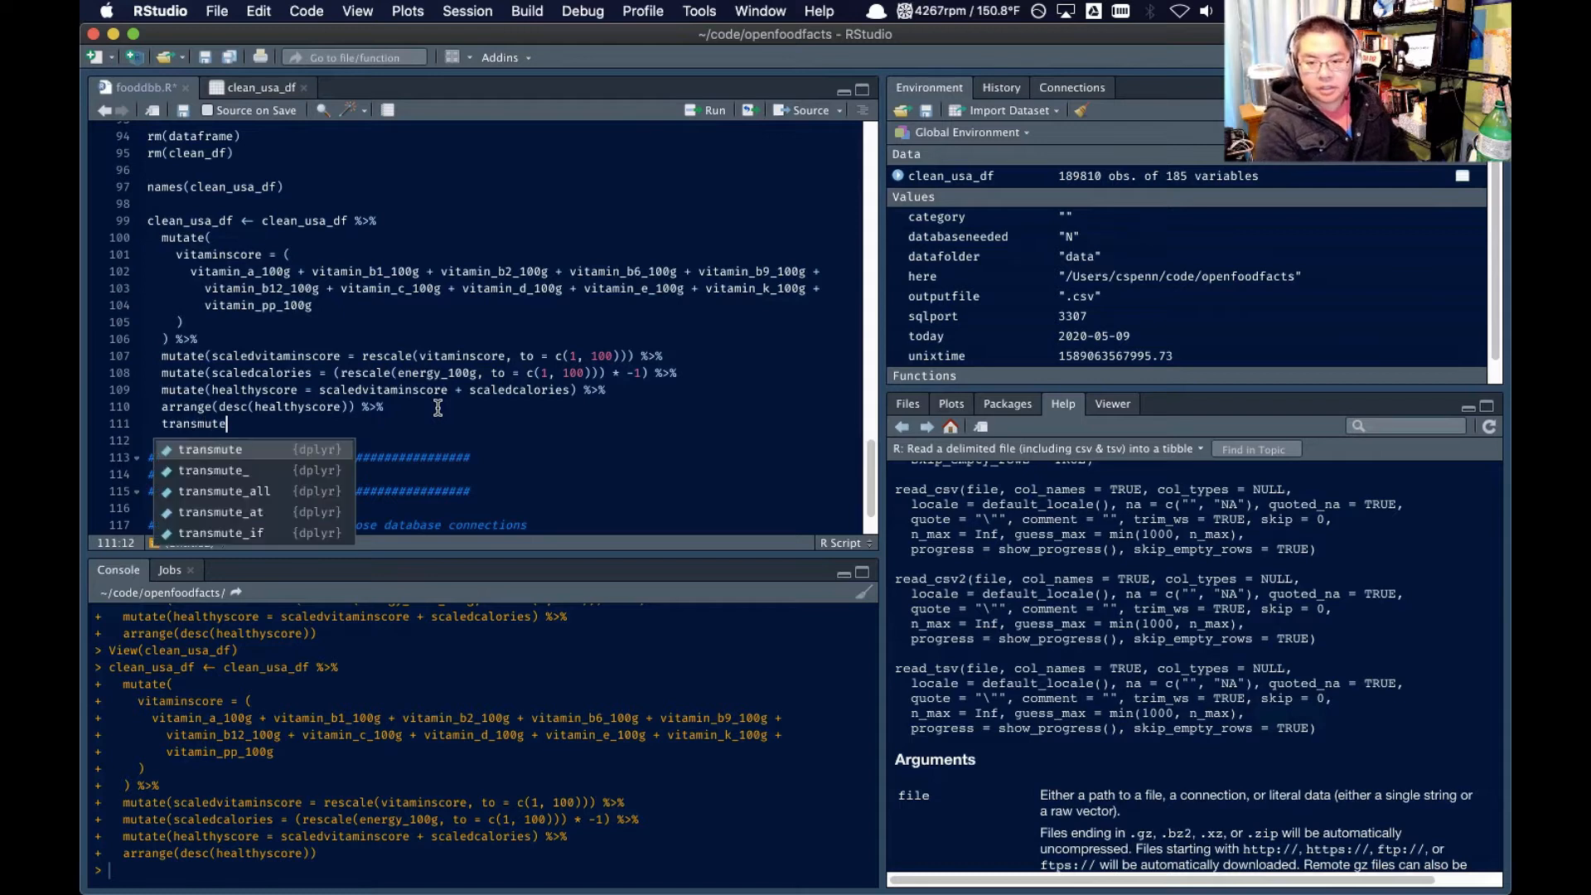
pyautogui.press('Tab')
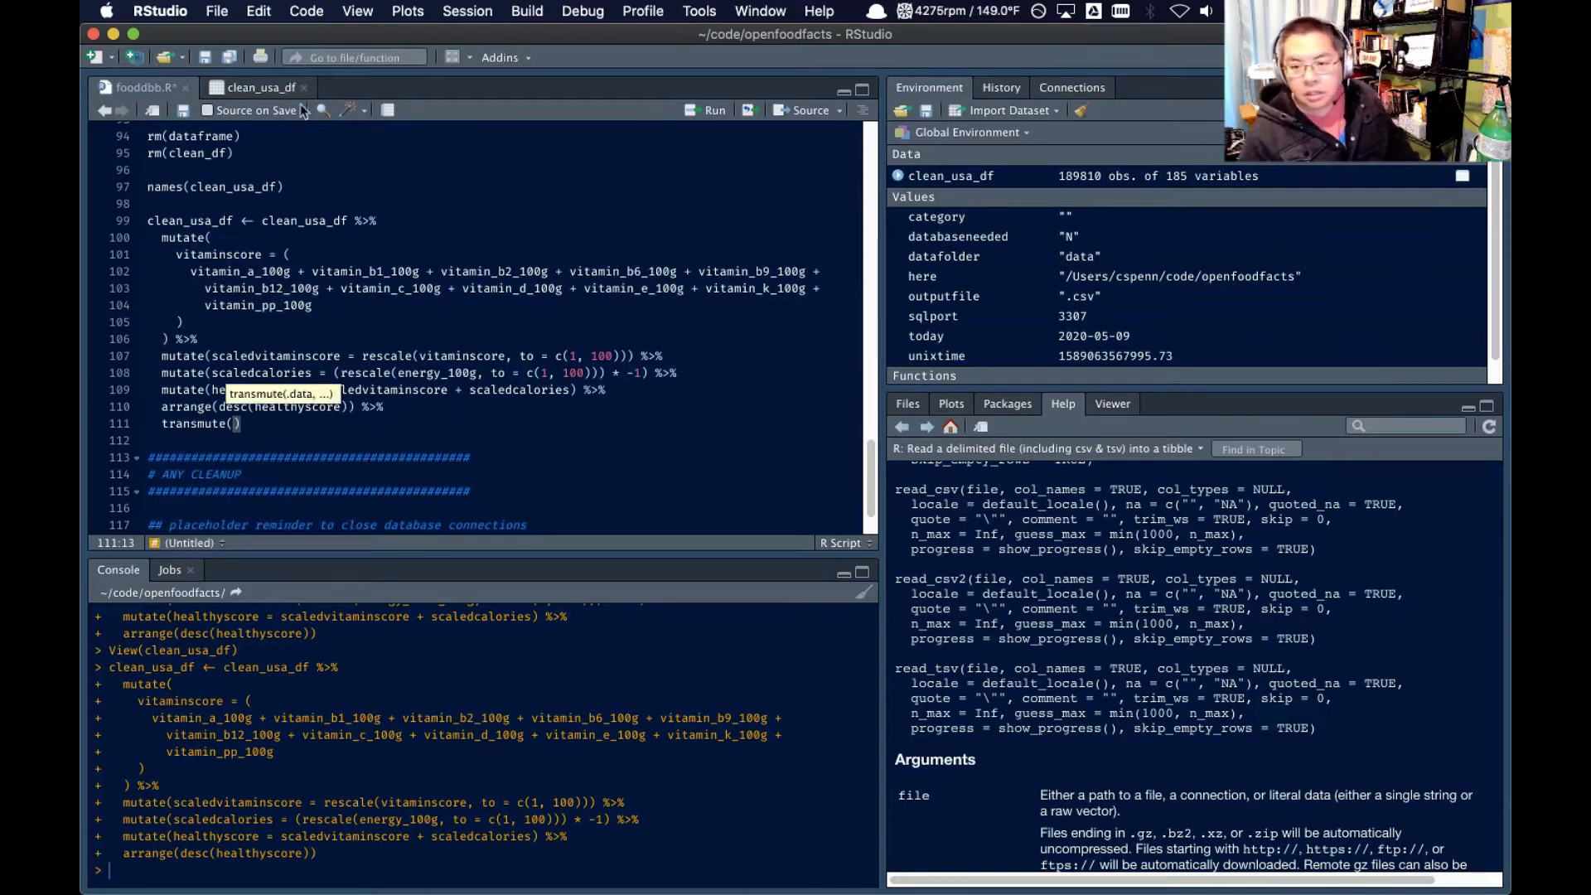
# Find the product name column among columns 1 to 50 of clean_usa_df and enter product_name as the transmute() argument in fooddbb.R
pyautogui.click(261, 320)
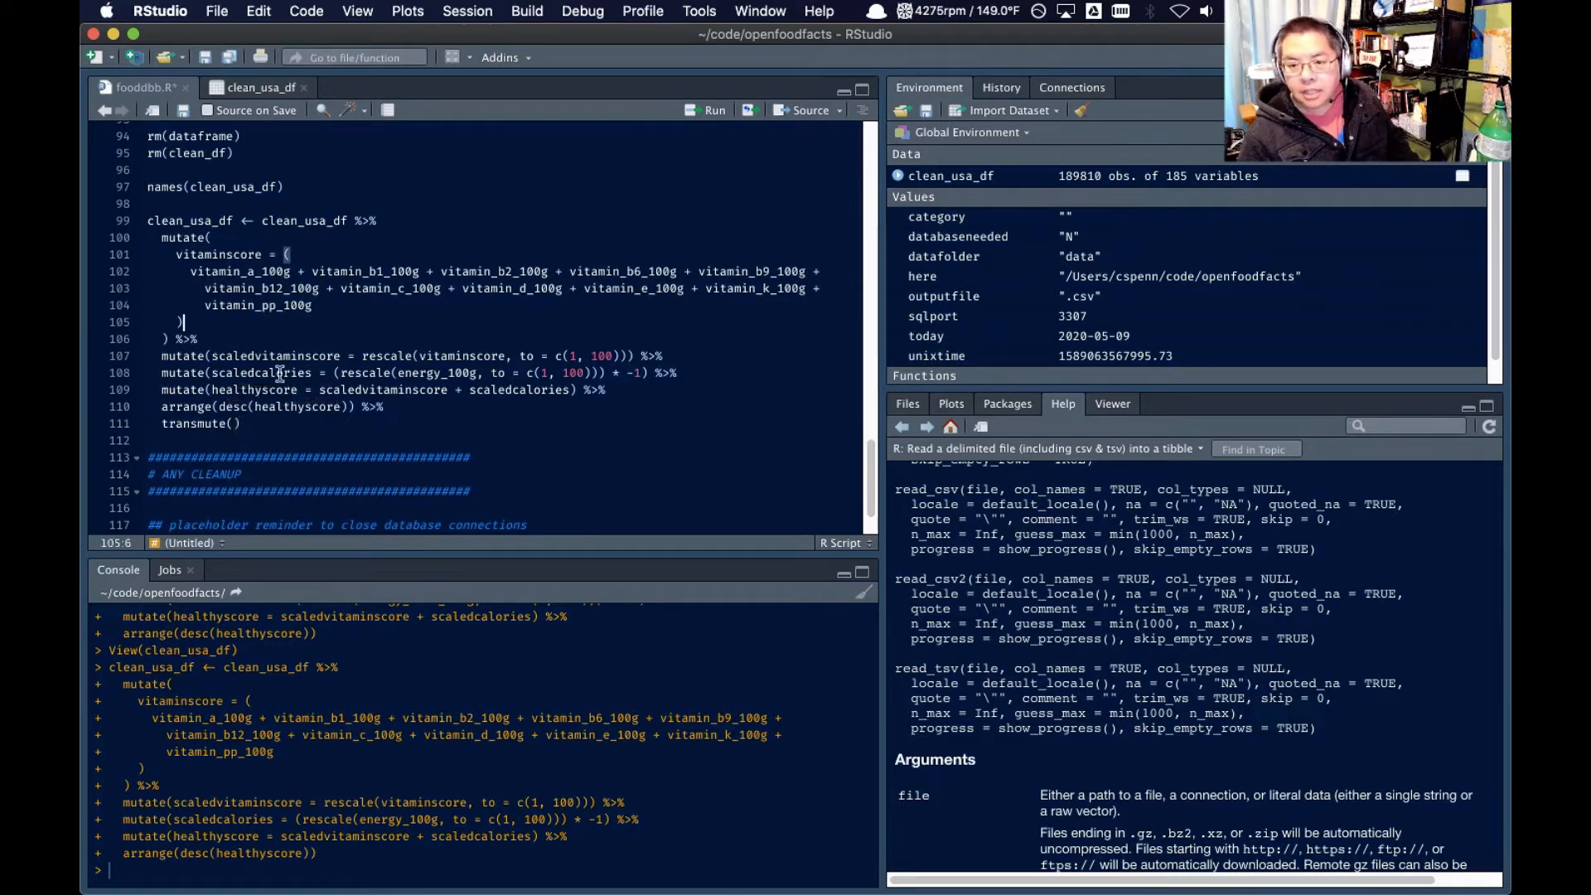
pyautogui.click(270, 89)
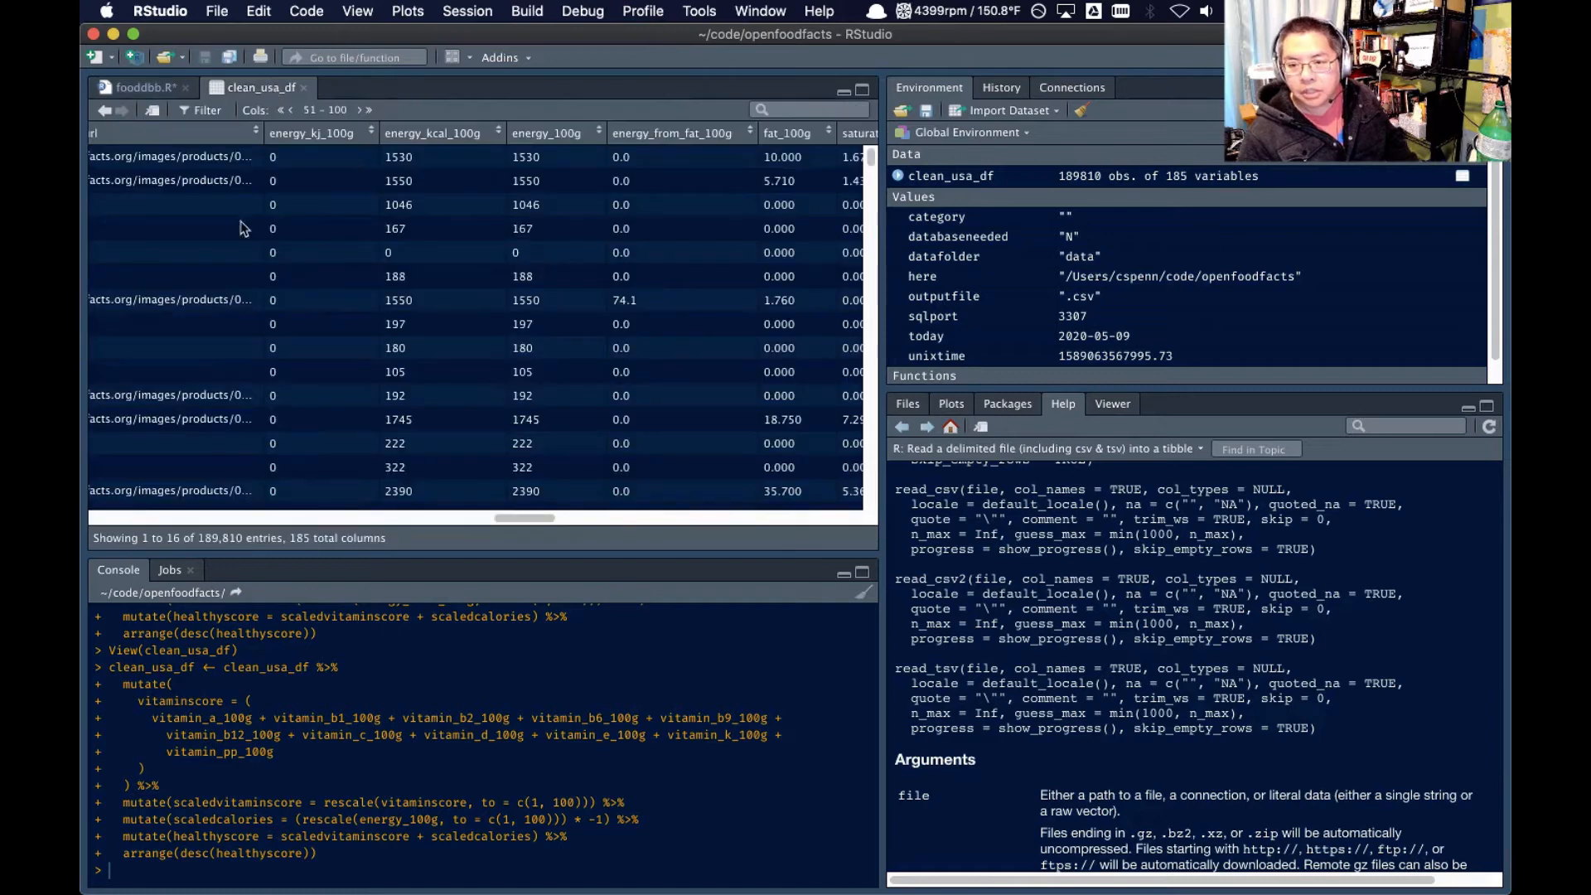
pyautogui.click(276, 111)
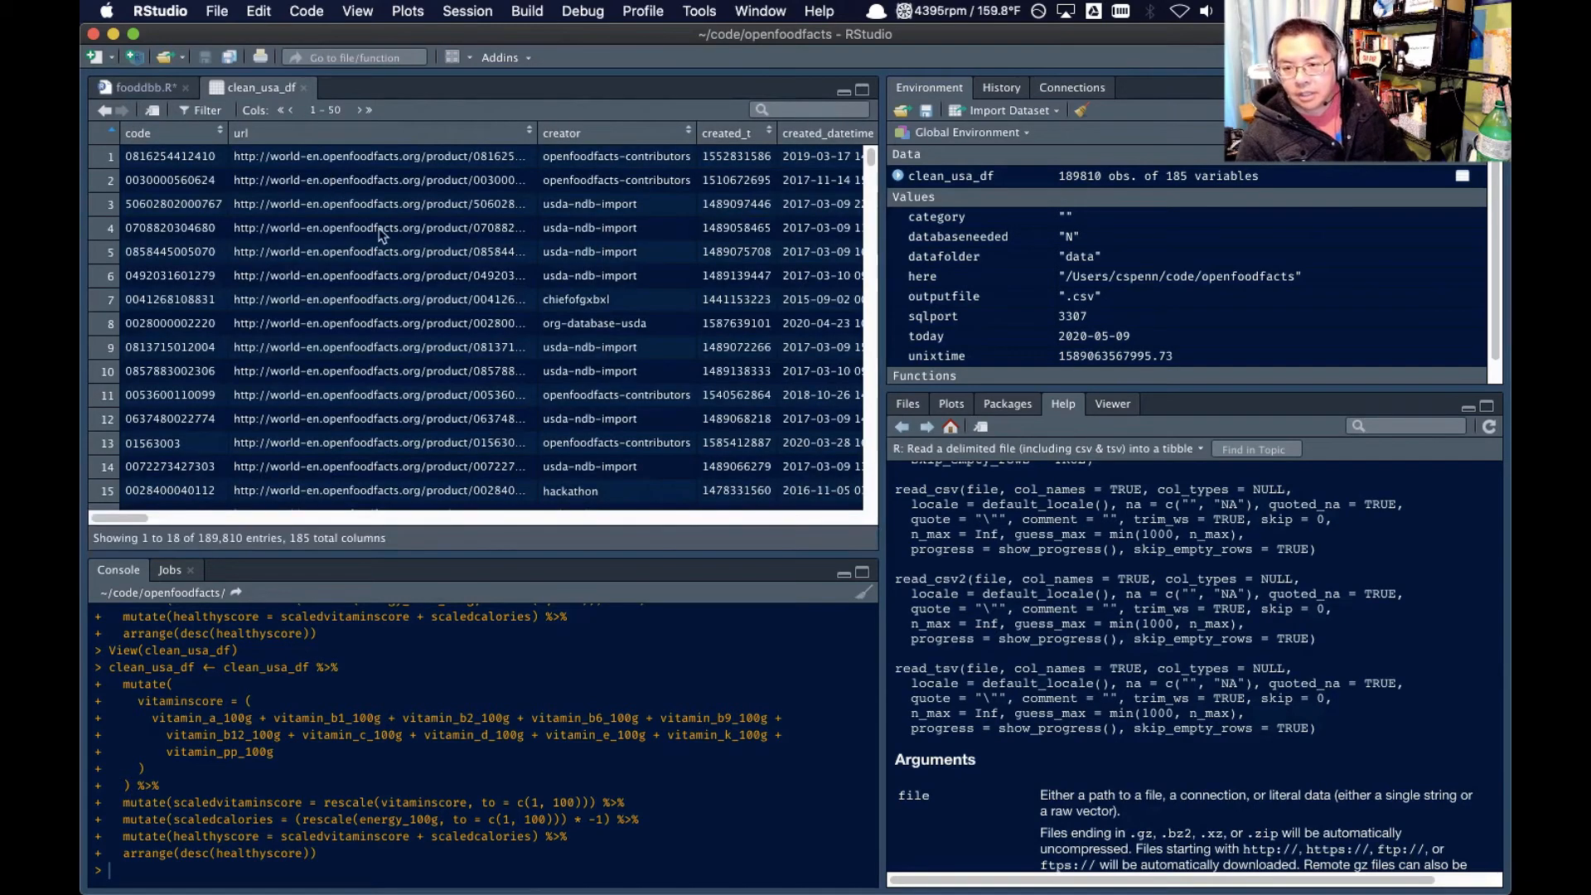
pyautogui.hscroll(10, 389, 224)
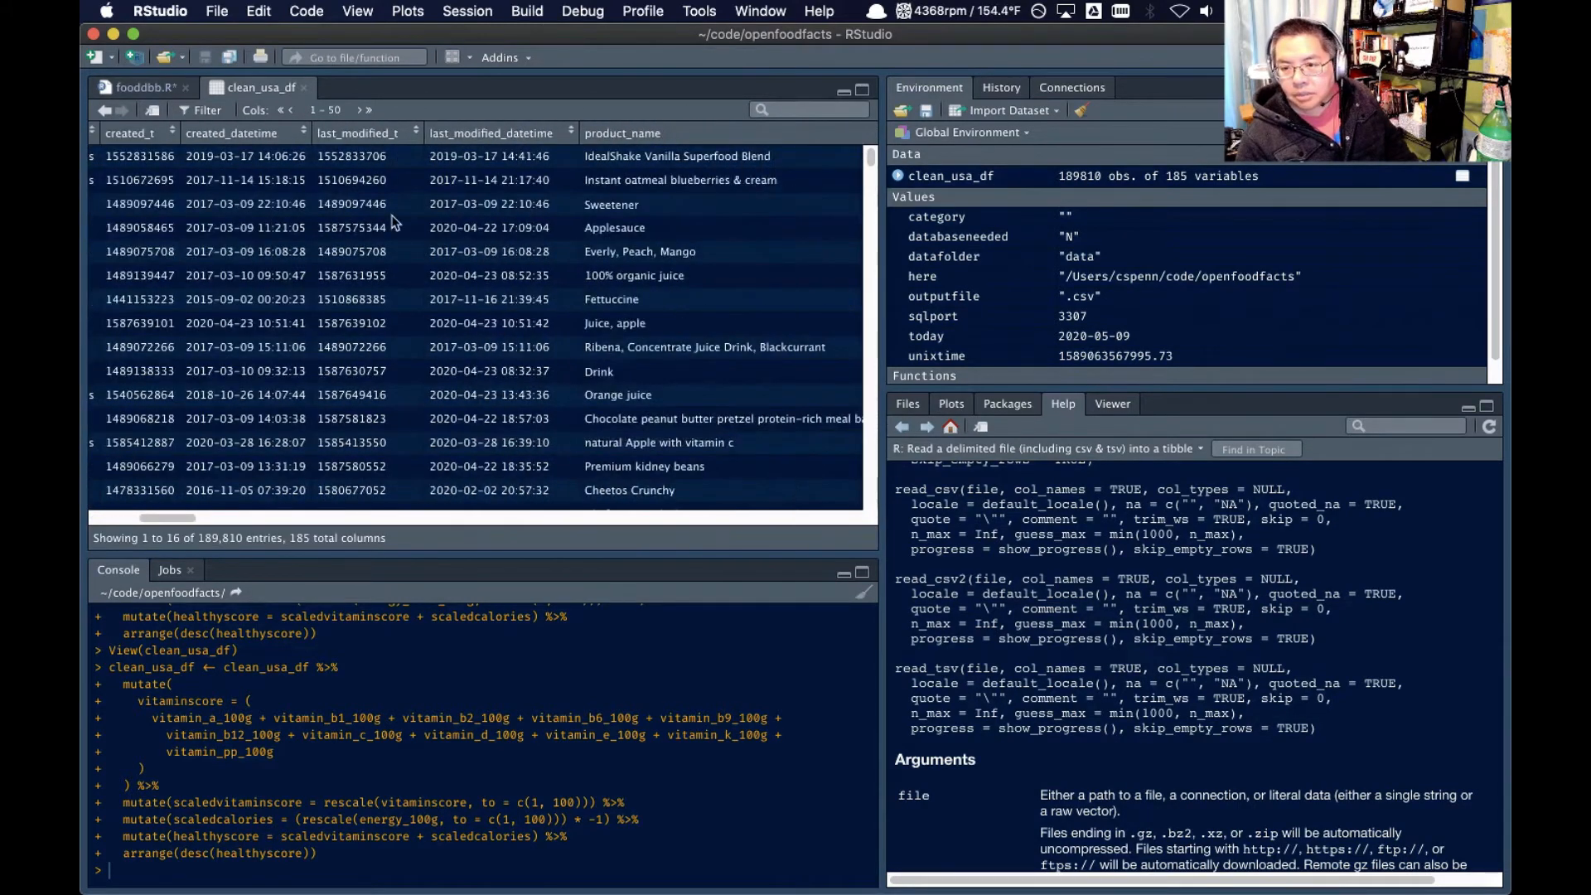
pyautogui.click(157, 88)
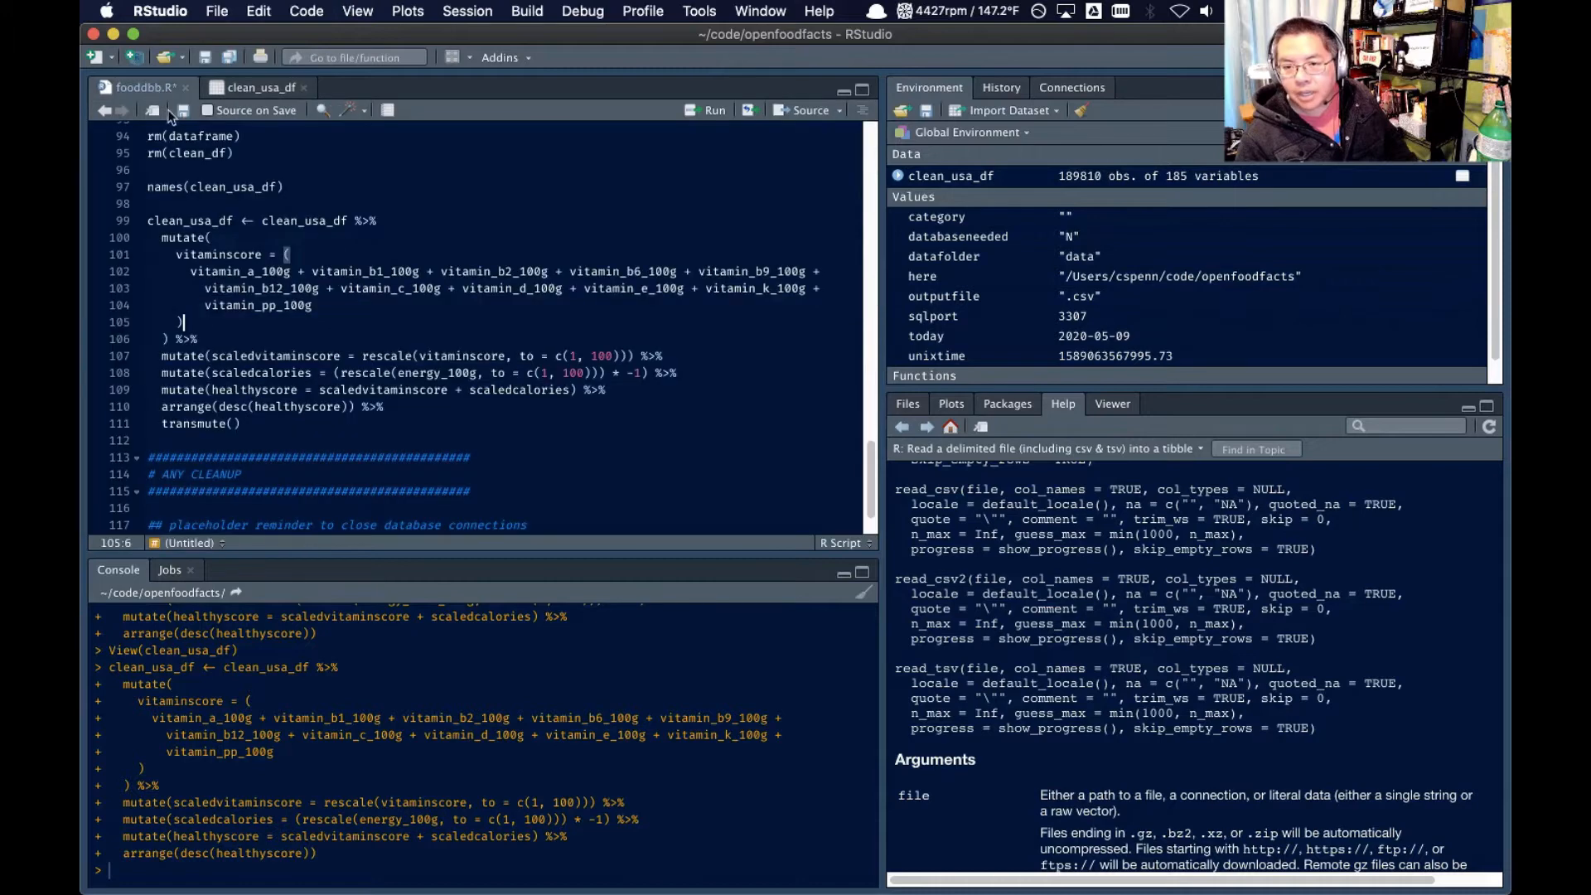
pyautogui.click(239, 422)
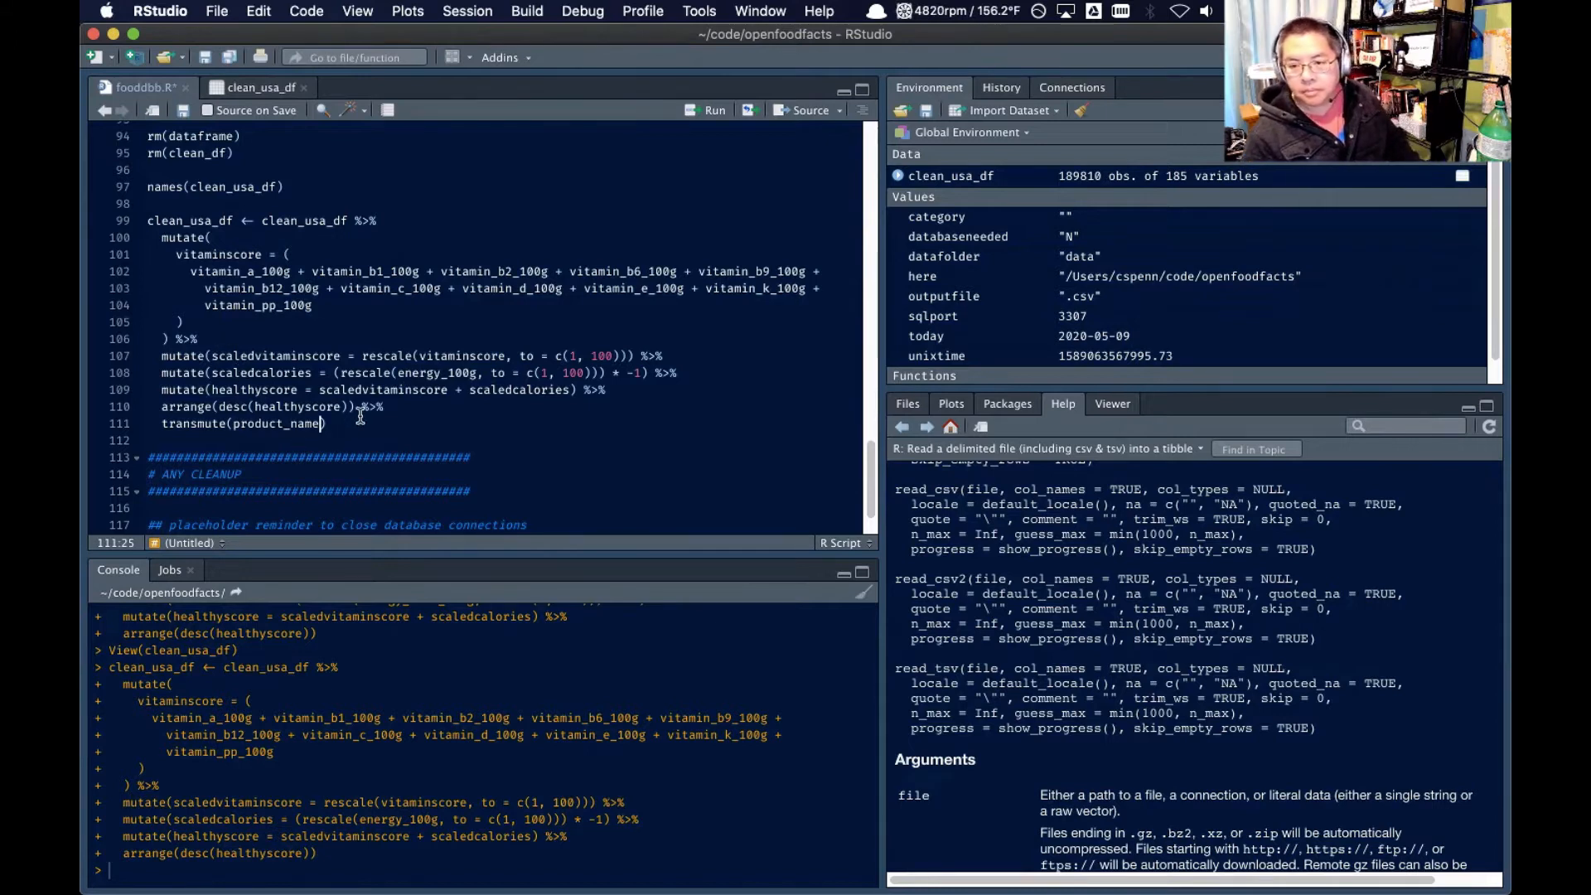
# Copy clean_usa_df from the assignment onto its own line above transmute(), leaving a blank line after arrange()
pyautogui.click(184, 221)
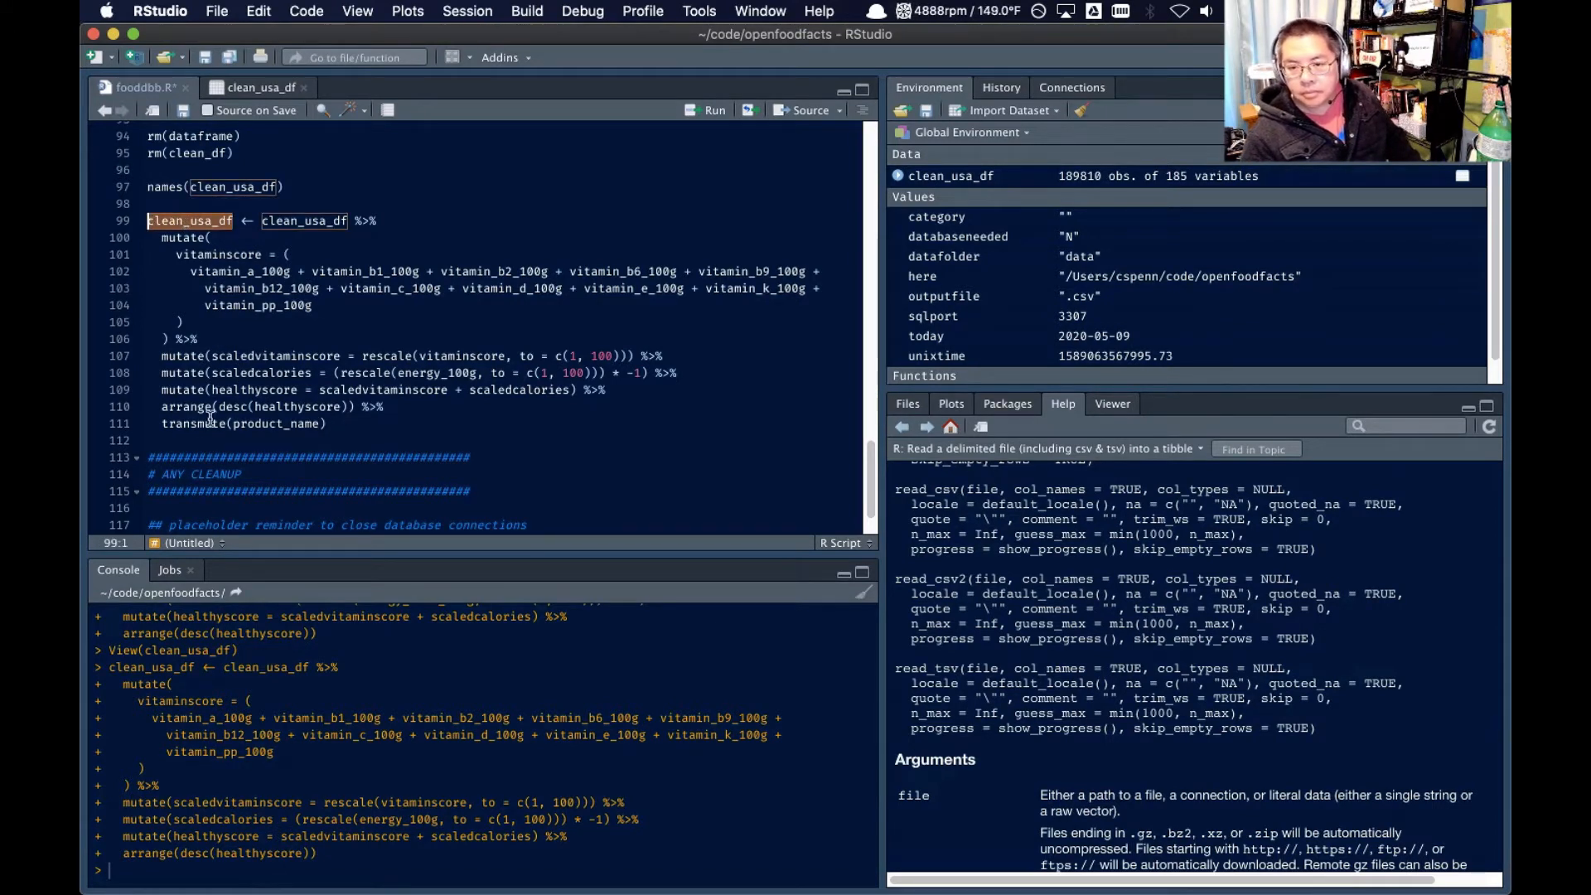
pyautogui.click(152, 424)
pyautogui.press('Return')
pyautogui.press('Return')
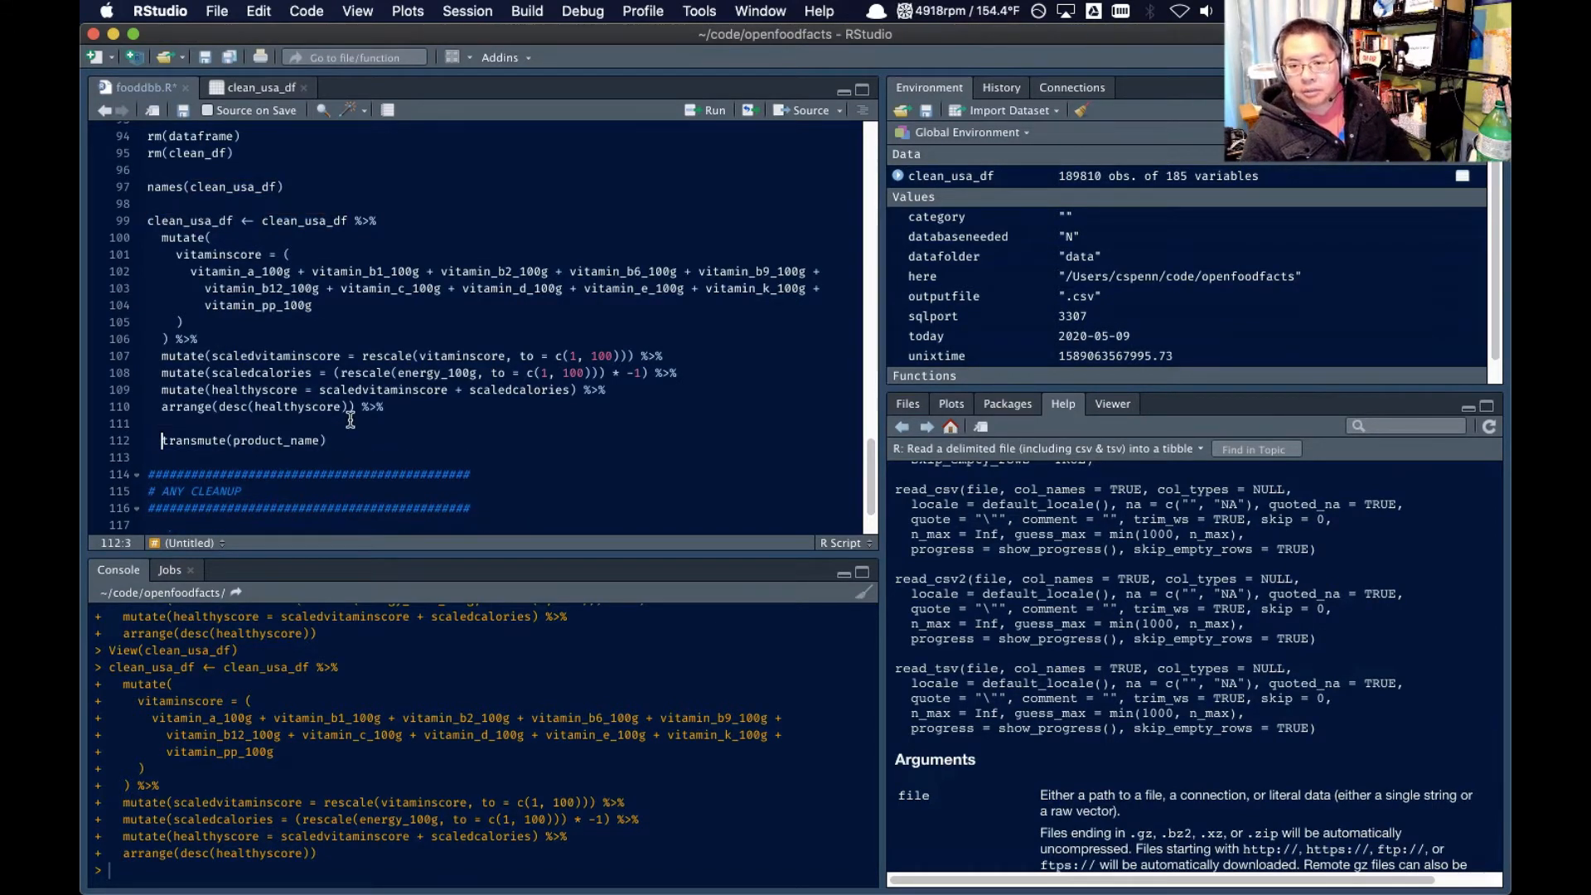
pyautogui.press('Up')
pyautogui.write('clean_usa_df')
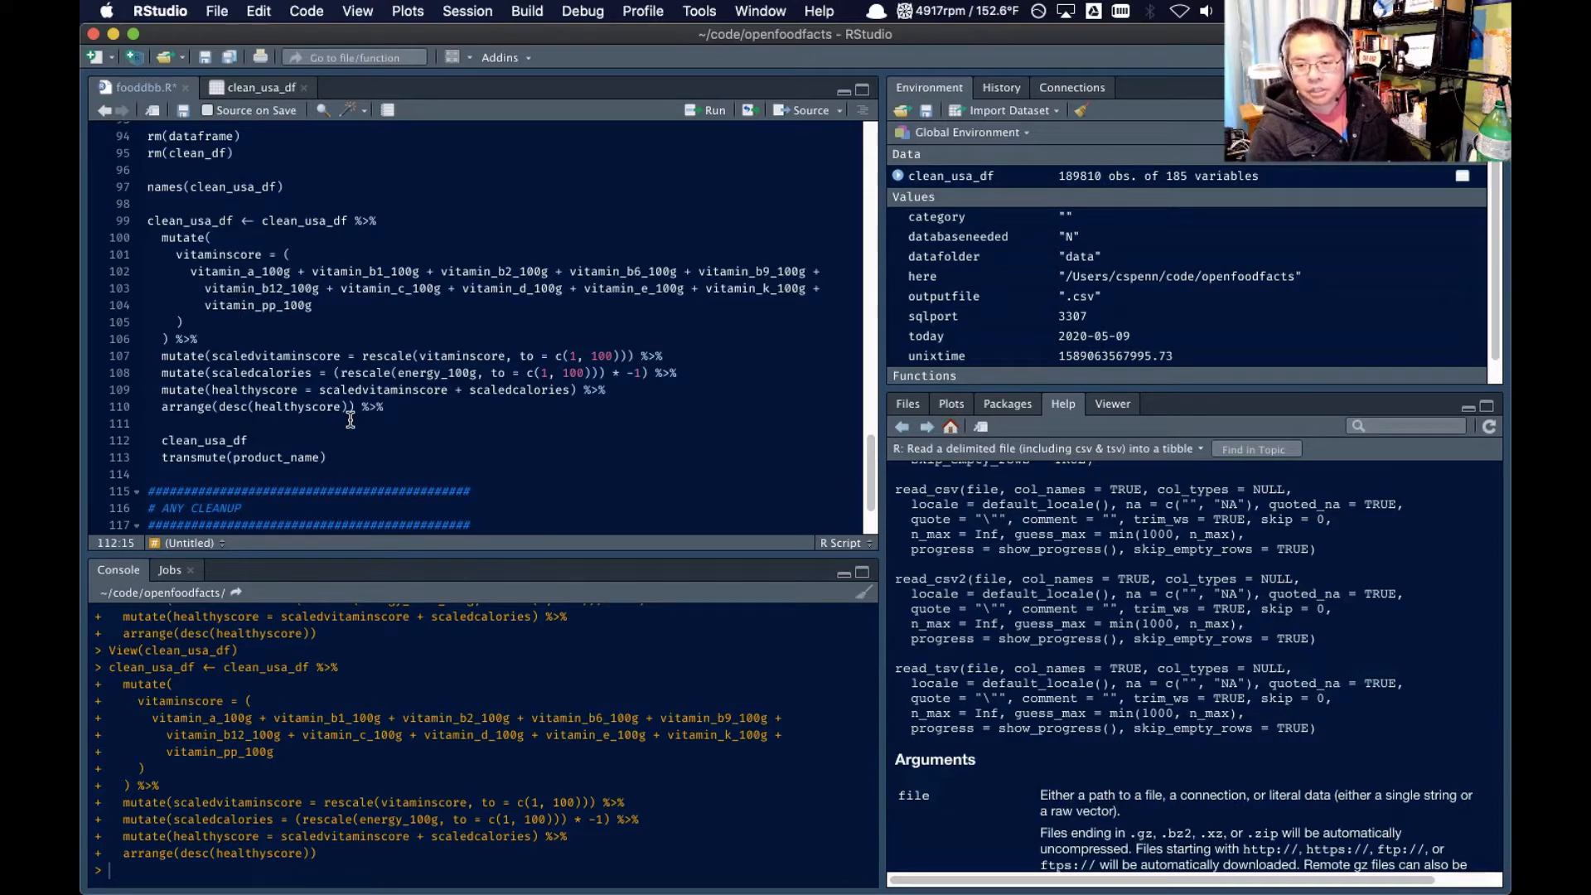
# Remove the trailing pipe after arrange() and complete the line above transmute() as clean_usa_df_small <- clean_usa_df %>%
pyautogui.click(383, 407)
pyautogui.press('BackSpace')
pyautogui.press('BackSpace')
pyautogui.press('BackSpace')
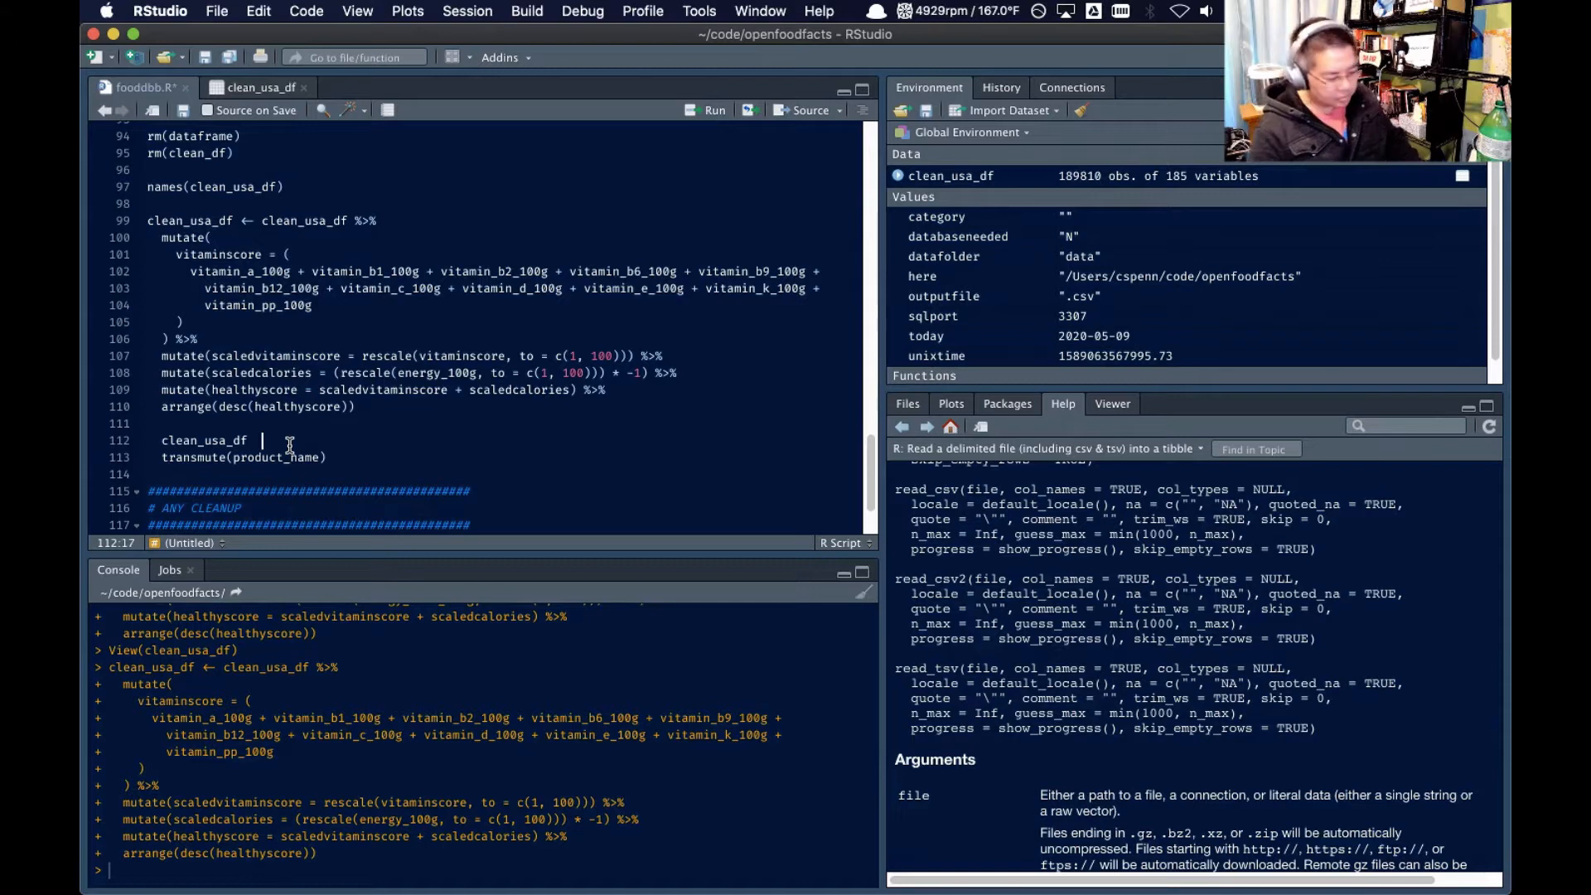
pyautogui.press('BackSpace')
pyautogui.press('BackSpace')
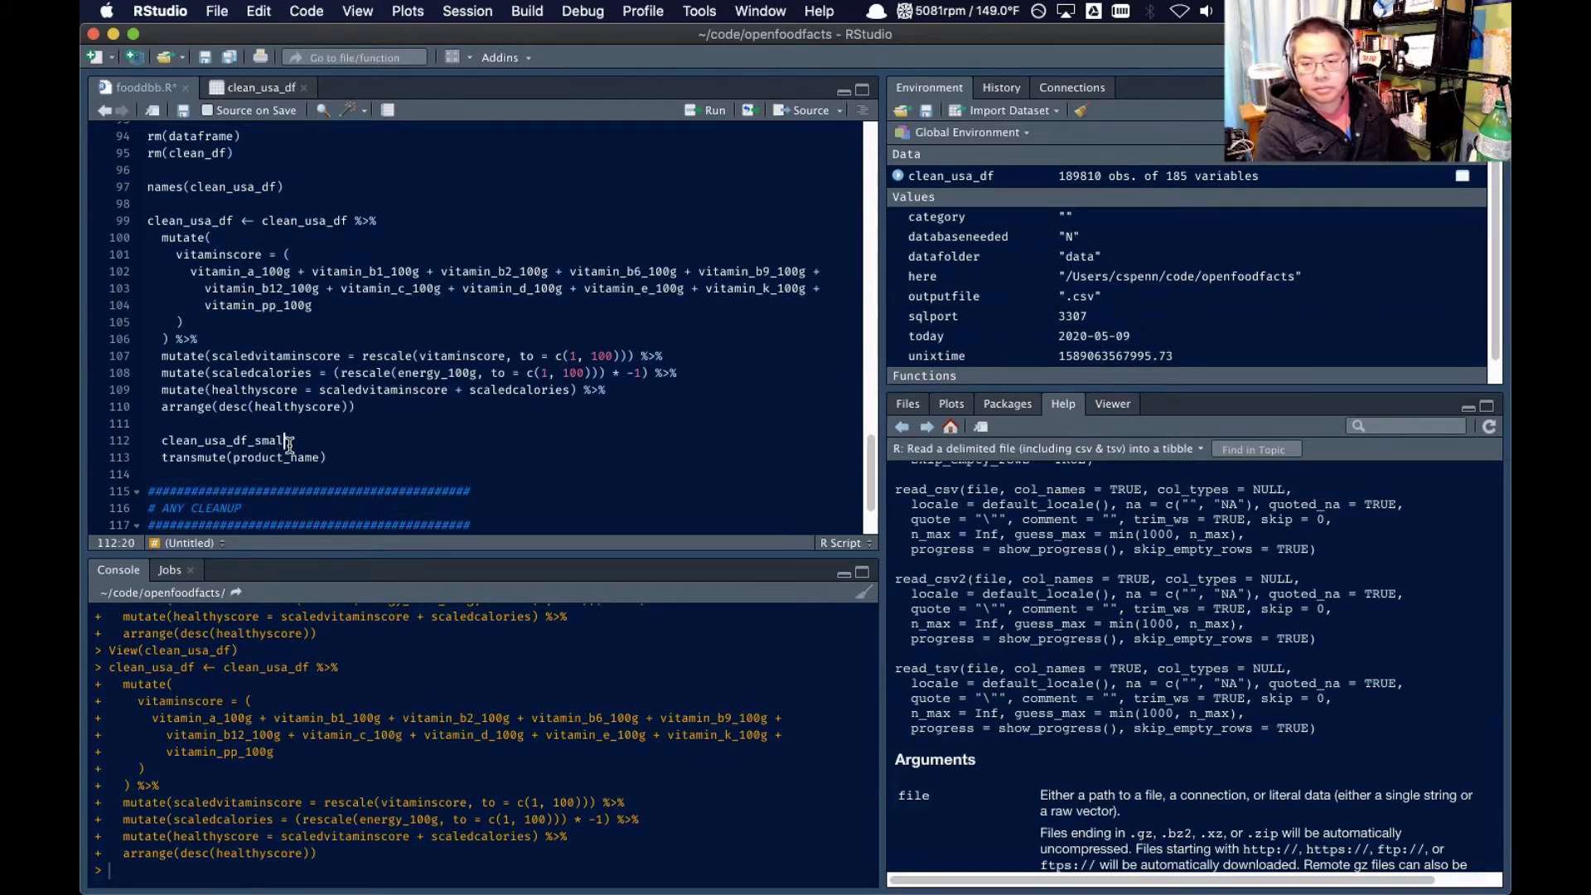
pyautogui.write('clean_usa_df %>%')
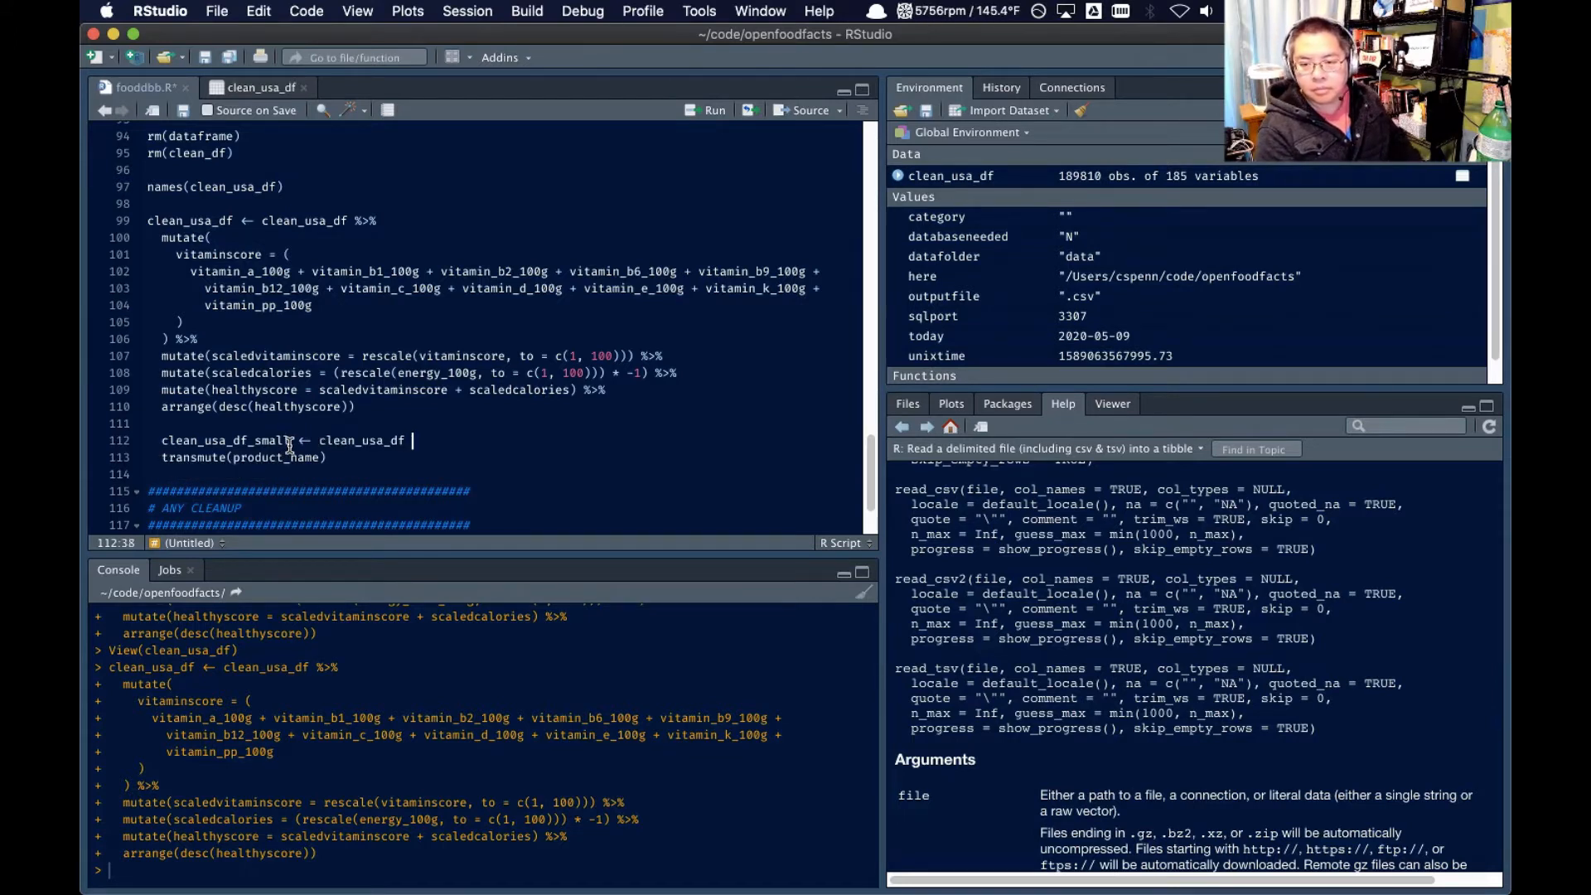
# Add scaledvitaminscore and scaledcalories after product_name in the transmute() call, copying both names from the mutate lines
pyautogui.click(313, 459)
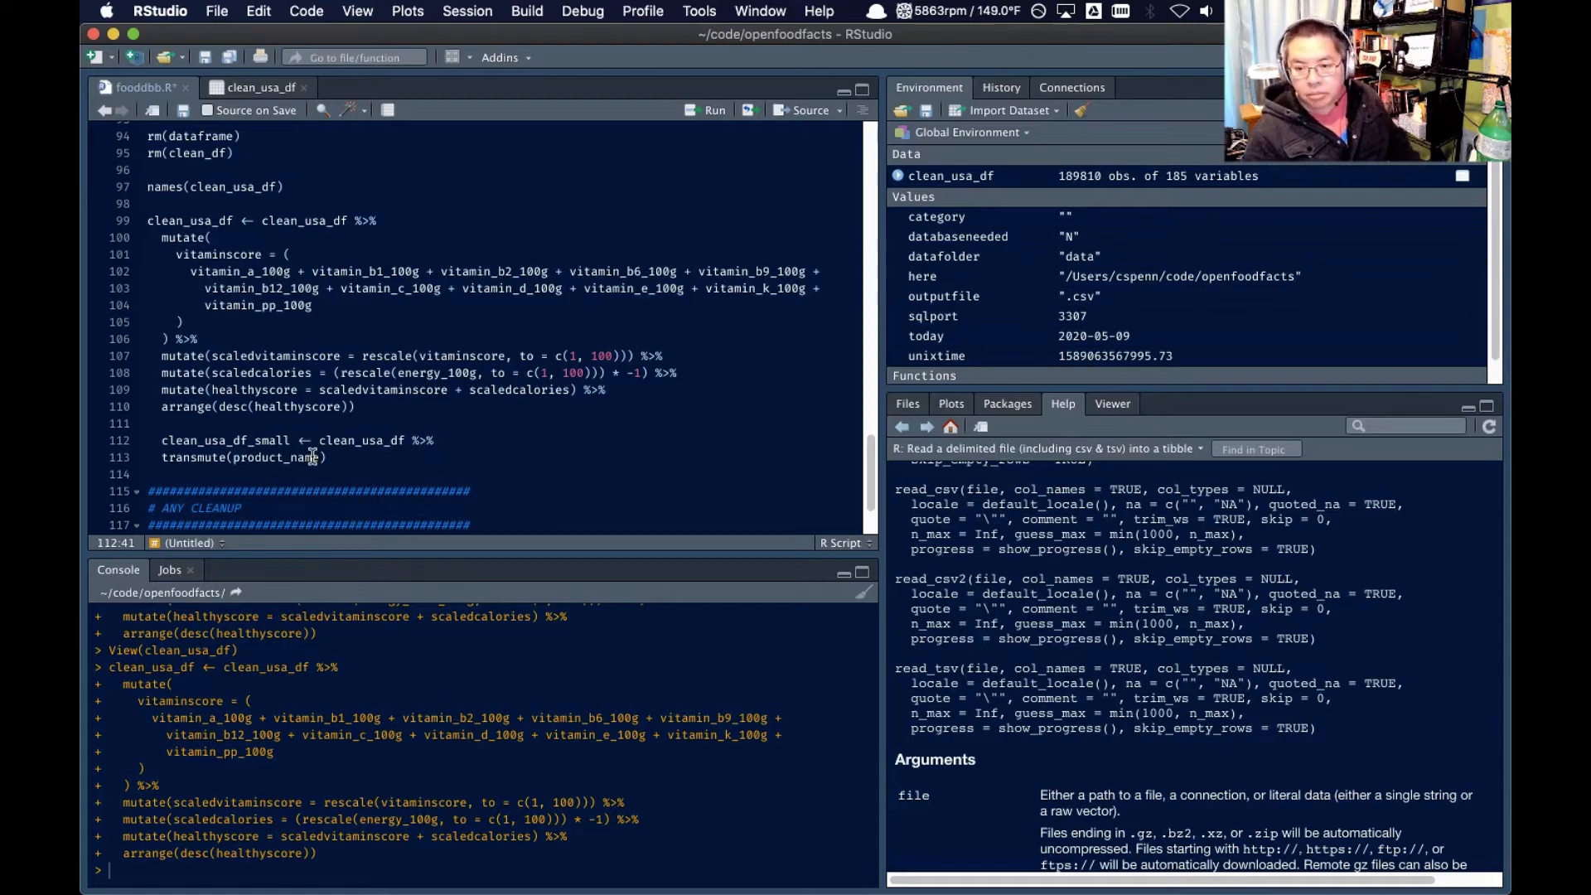
pyautogui.press('Right')
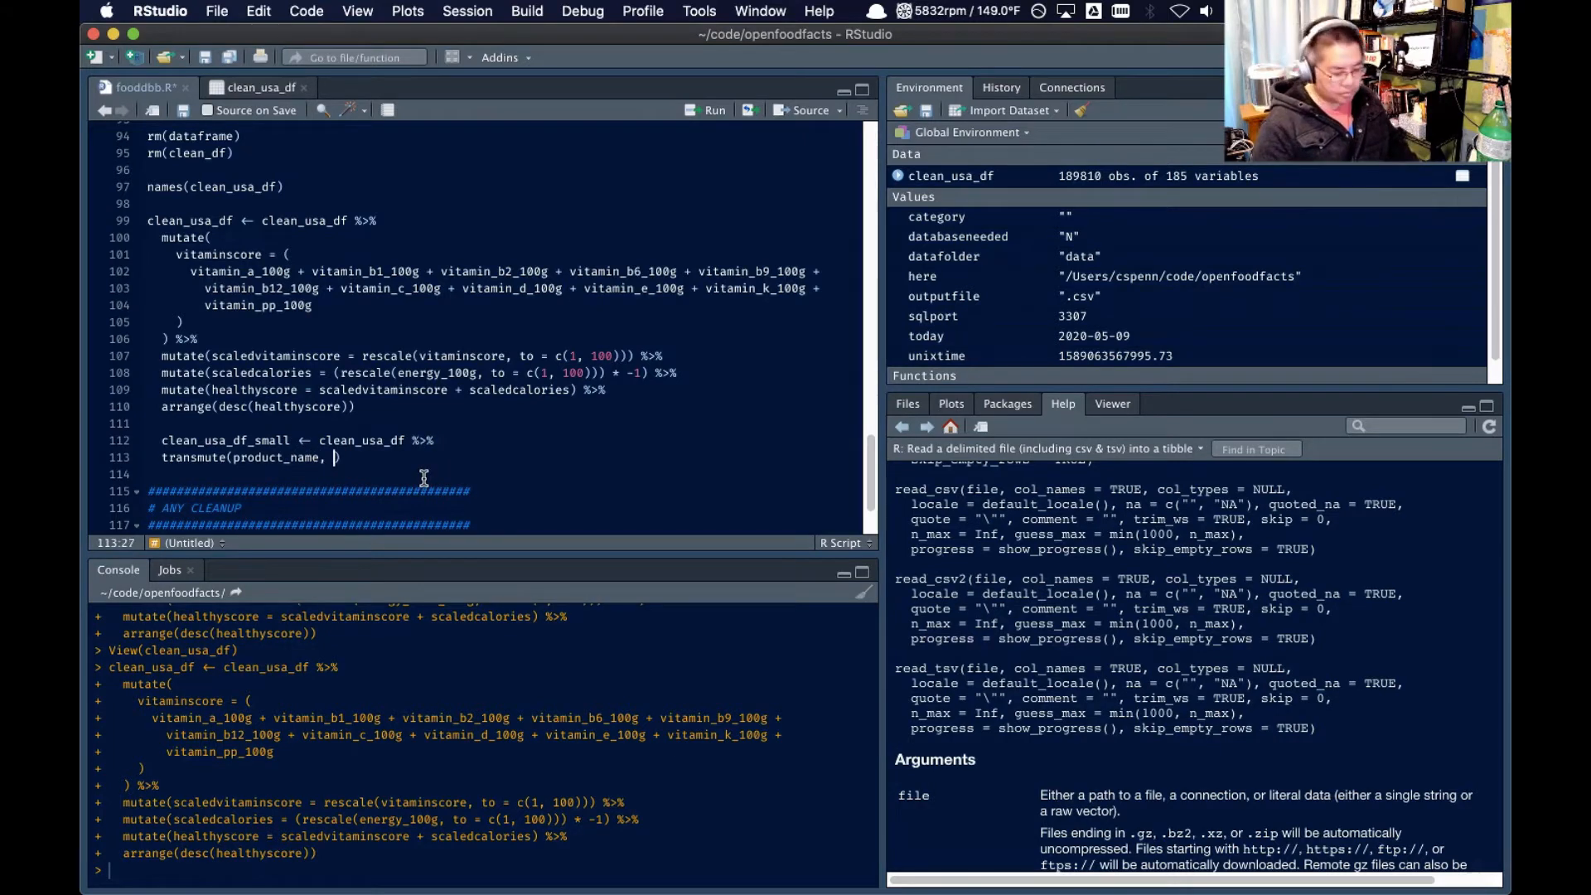
pyautogui.doubleClick(262, 356)
pyautogui.press('super+c')
pyautogui.click(334, 459)
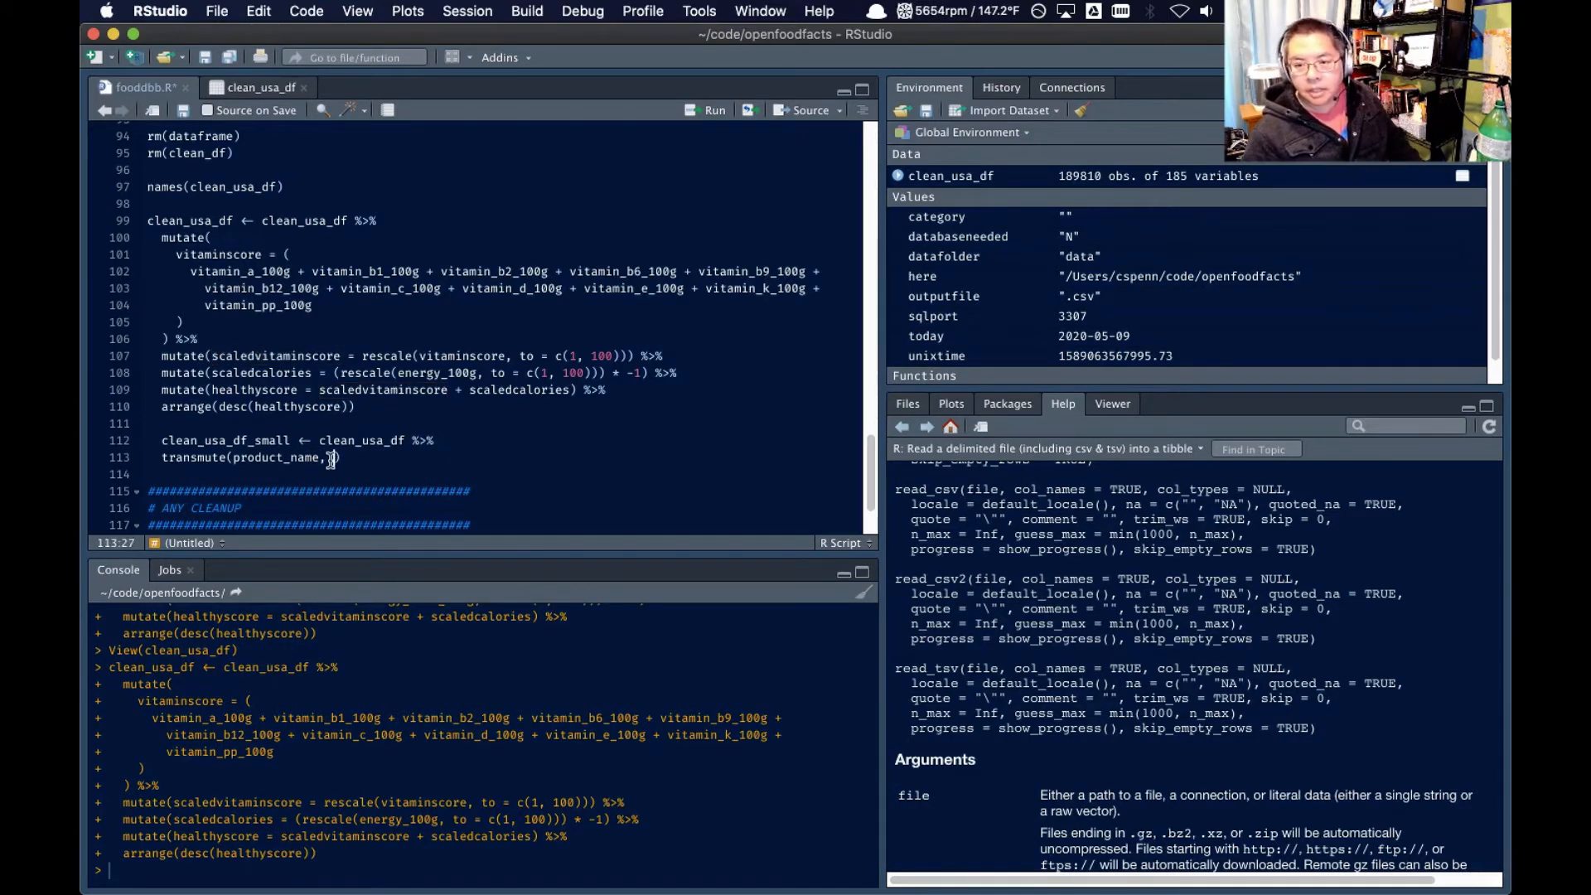
pyautogui.press('super+v')
pyautogui.click(238, 373)
pyautogui.doubleClick(238, 373)
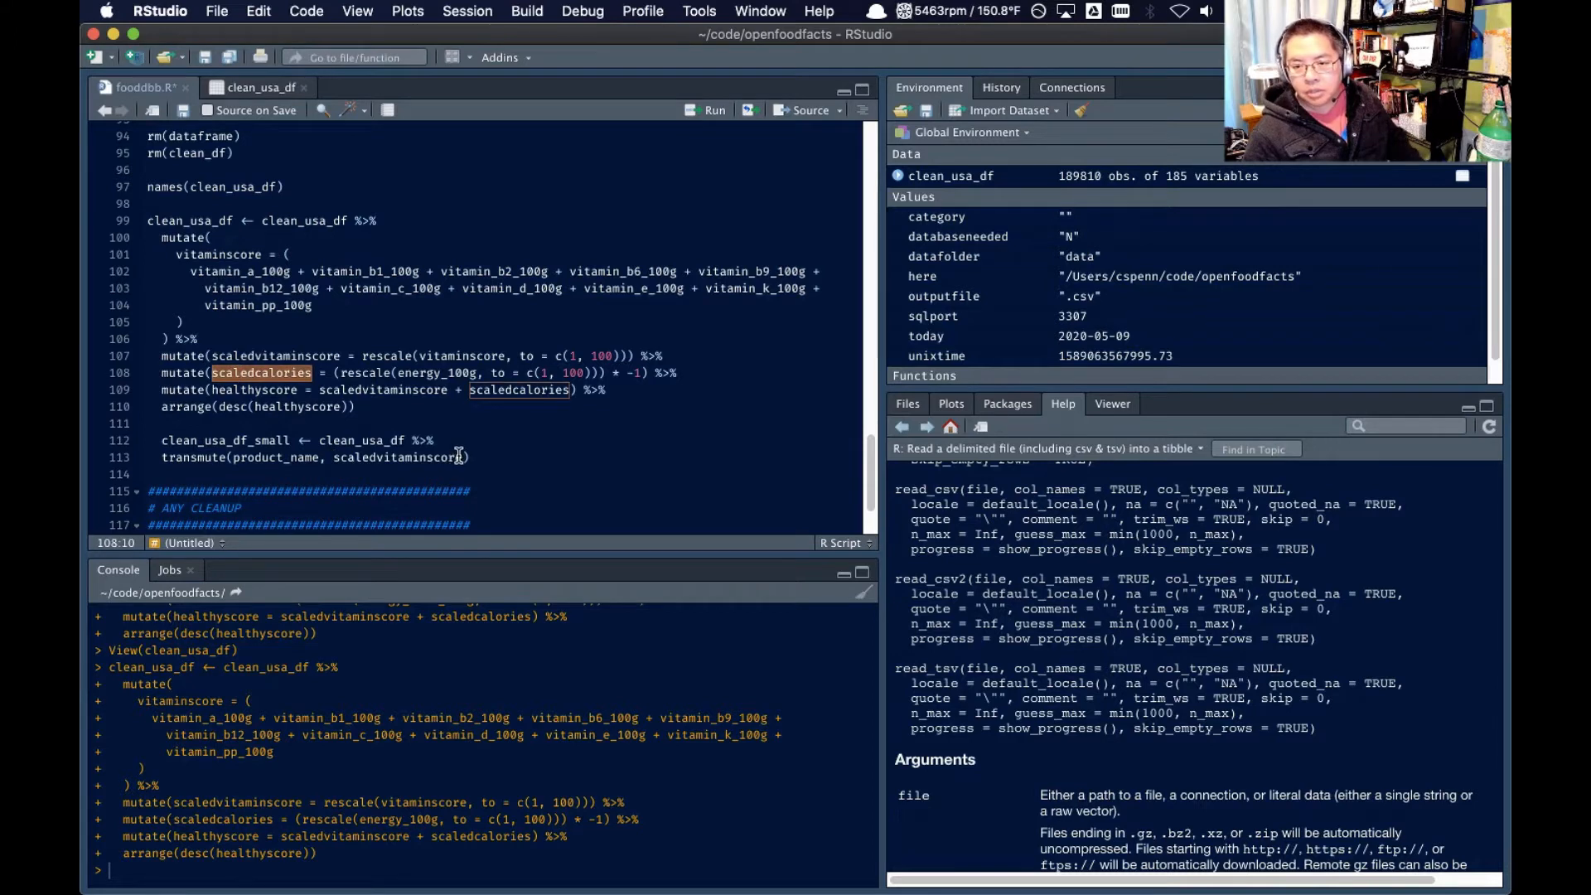
pyautogui.click(456, 458)
pyautogui.write(',')
pyautogui.press('super+v')
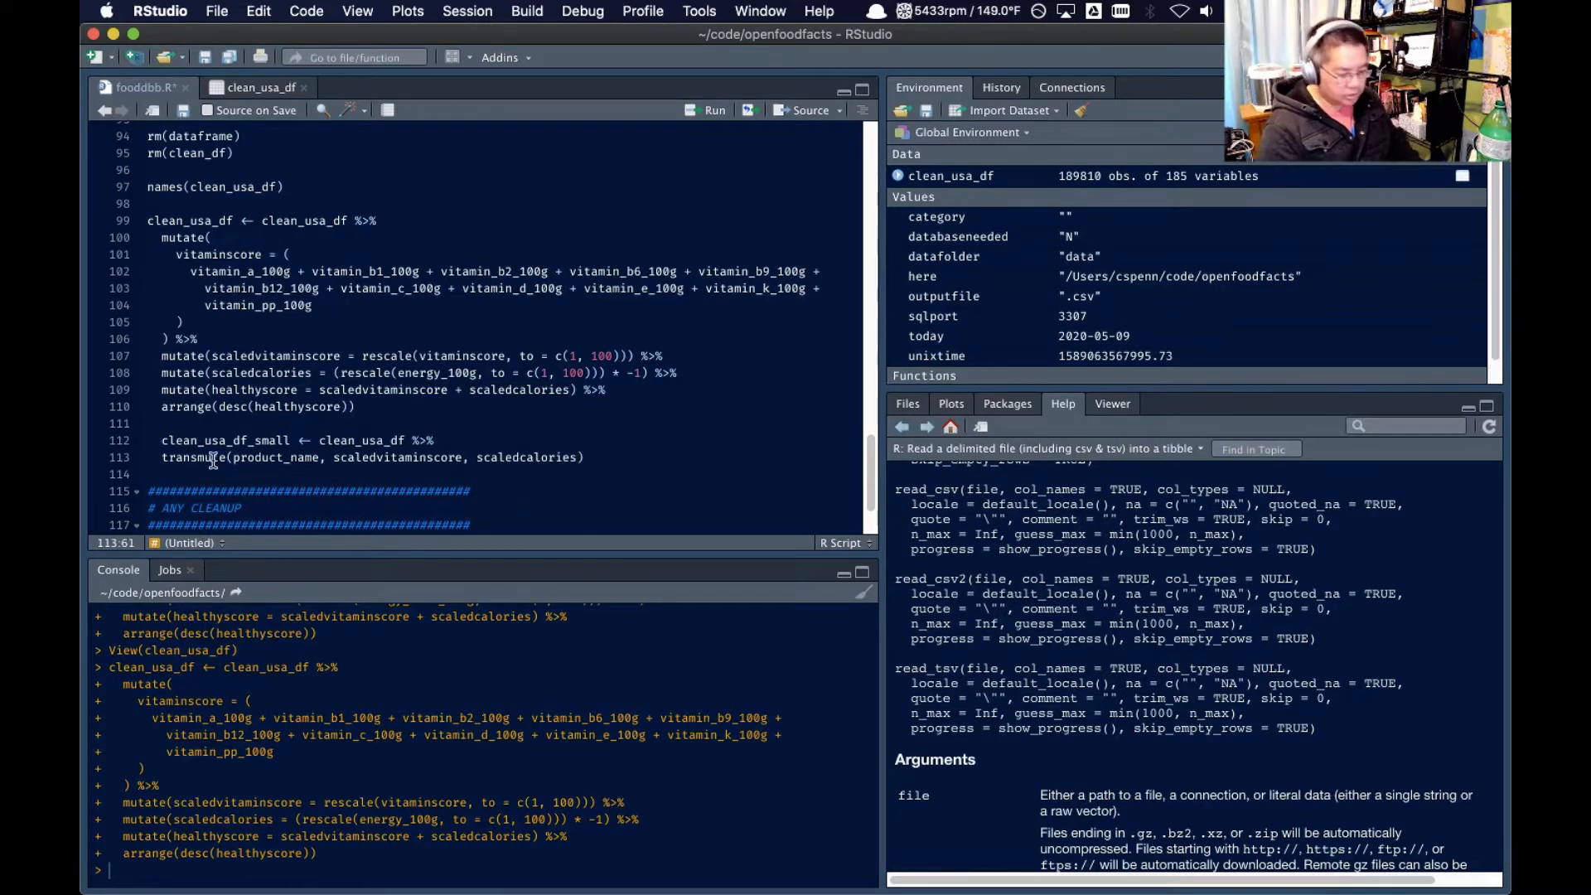
# Add healthyscore and vitaminscore to the transmute() arguments, copying the names from the scoring code
pyautogui.doubleClick(250, 392)
pyautogui.click(577, 459)
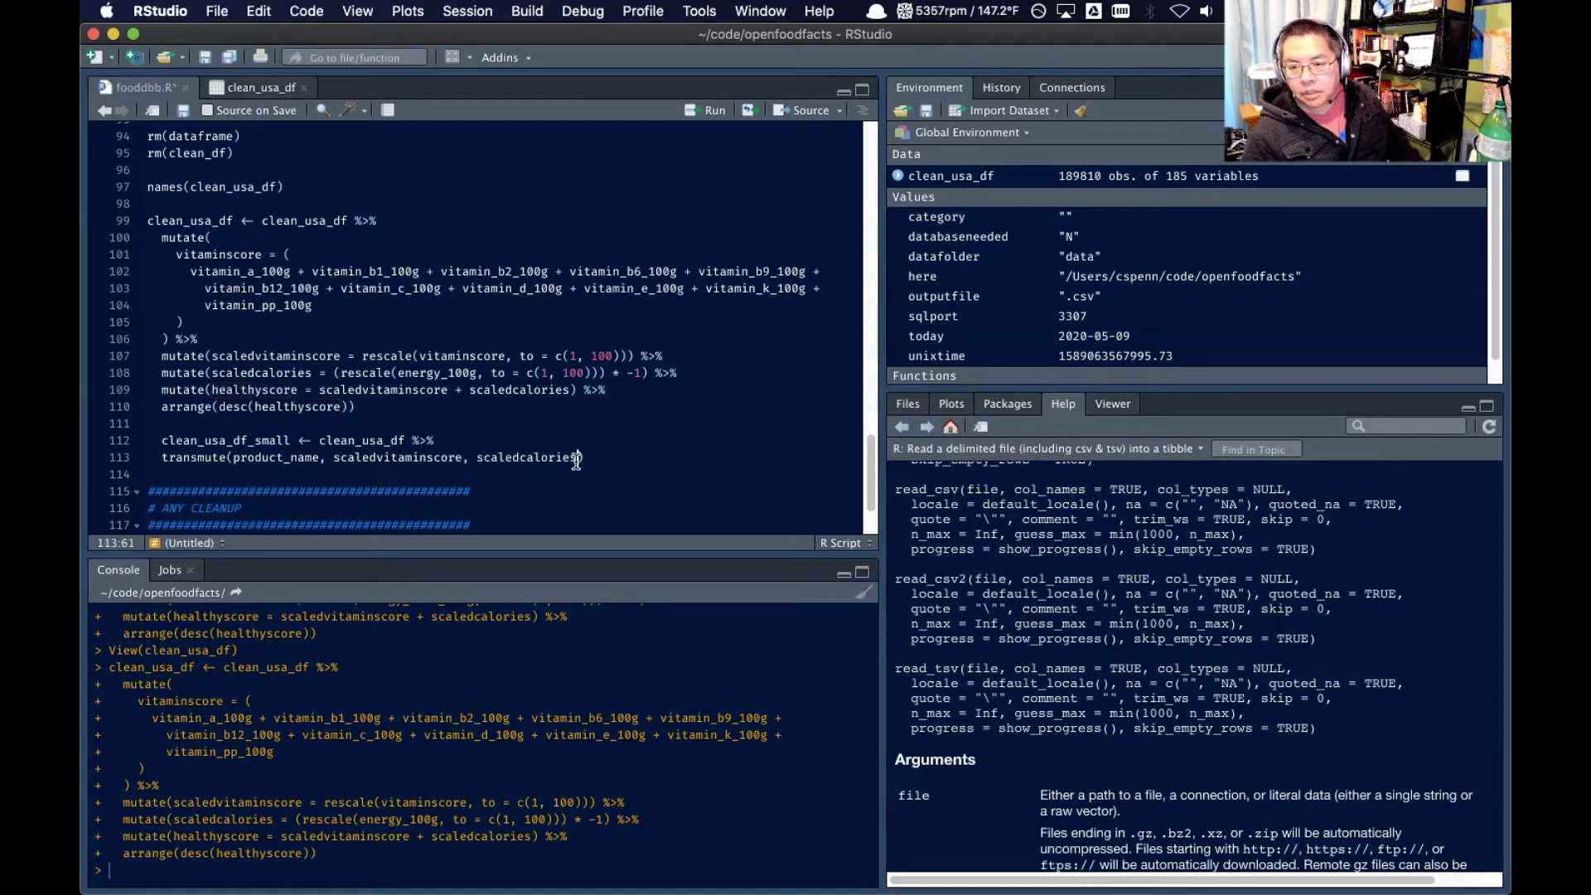
pyautogui.write(',')
pyautogui.press('super+v')
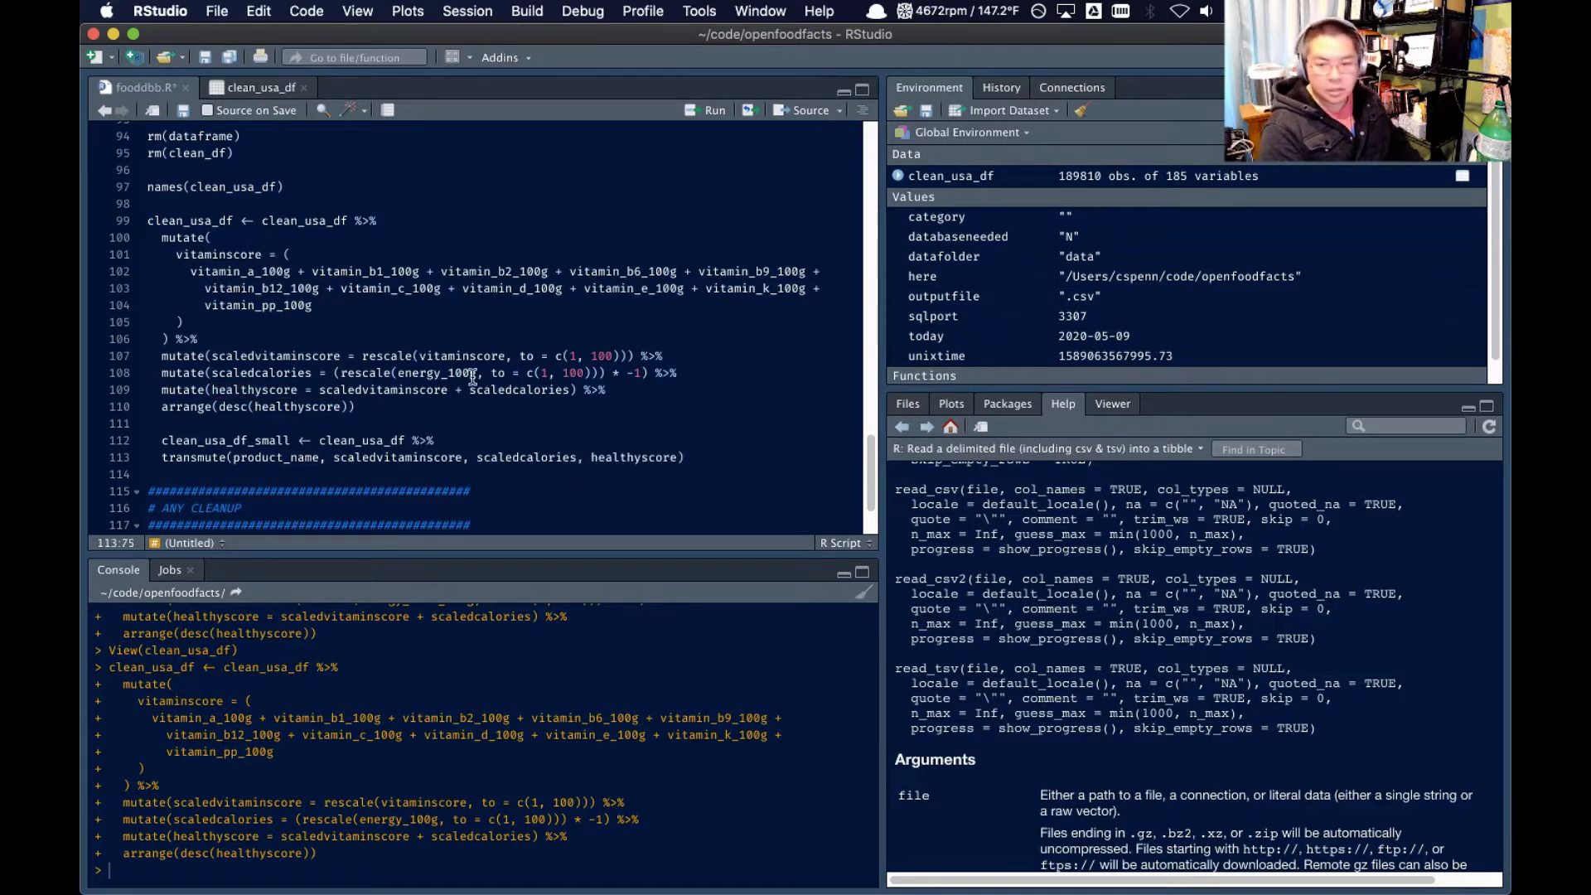
pyautogui.doubleClick(440, 356)
pyautogui.click(679, 458)
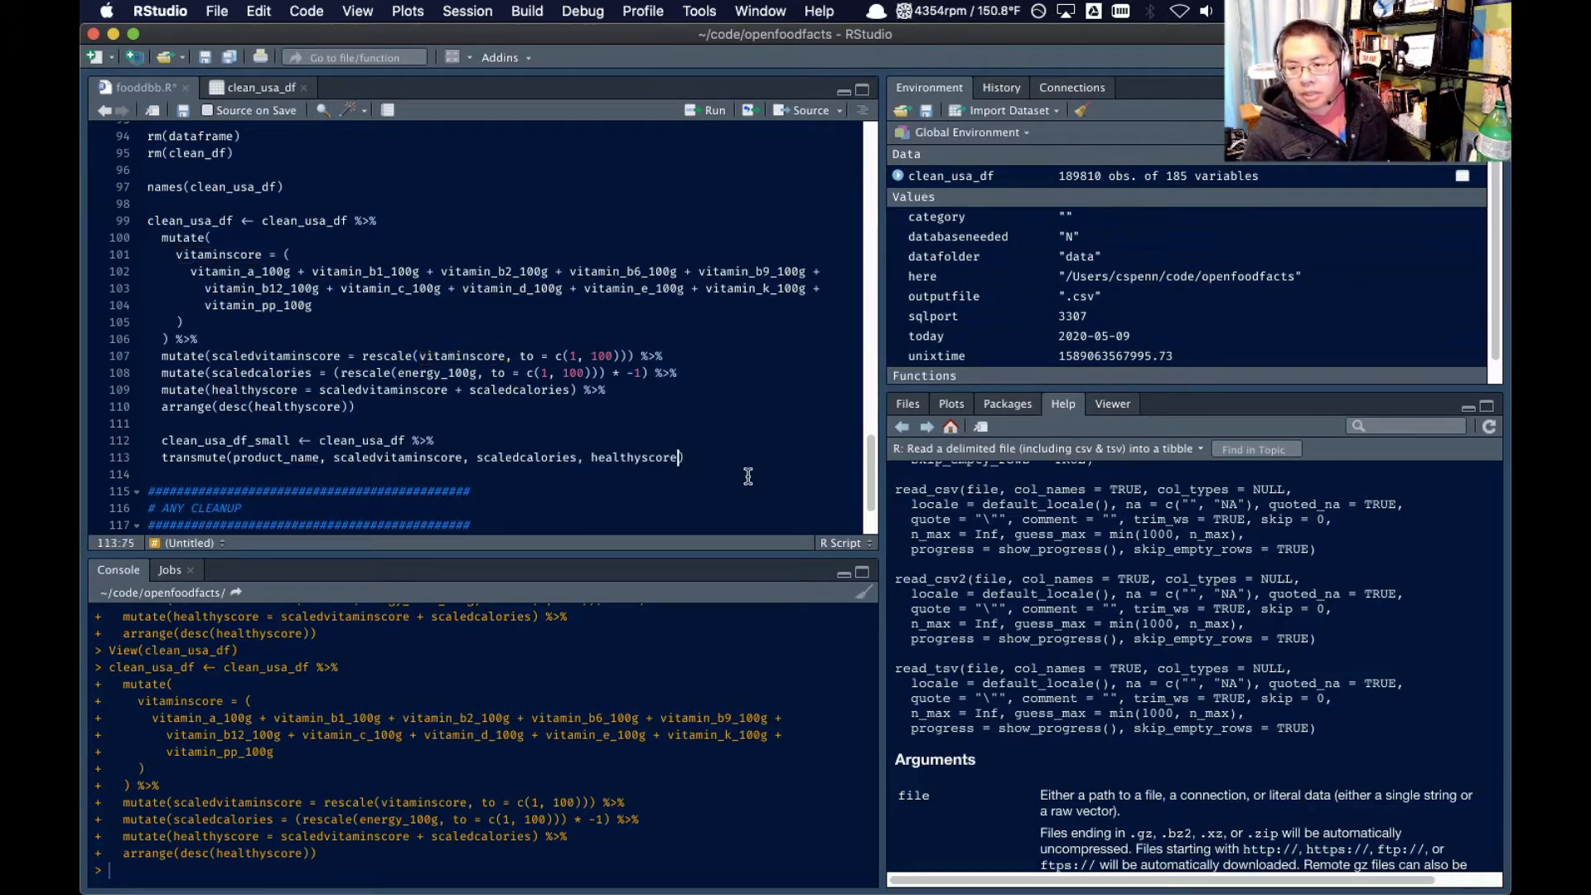
pyautogui.write(',')
pyautogui.press('super+v')
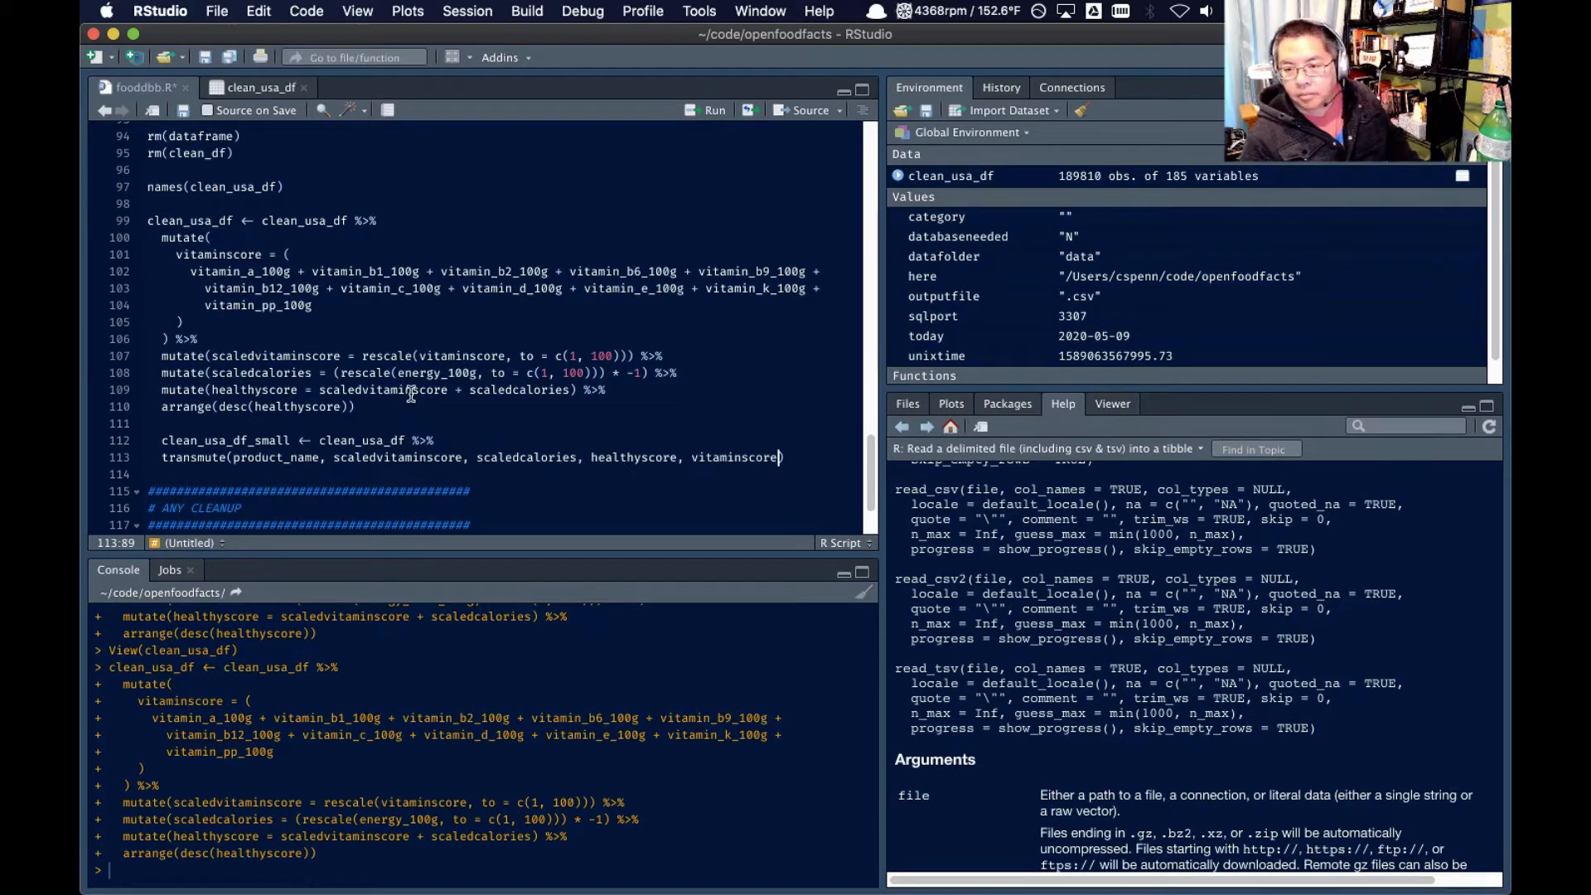
# Add energy_100g as the last transmute() argument and reformat the code of the whole script
pyautogui.doubleClick(434, 373)
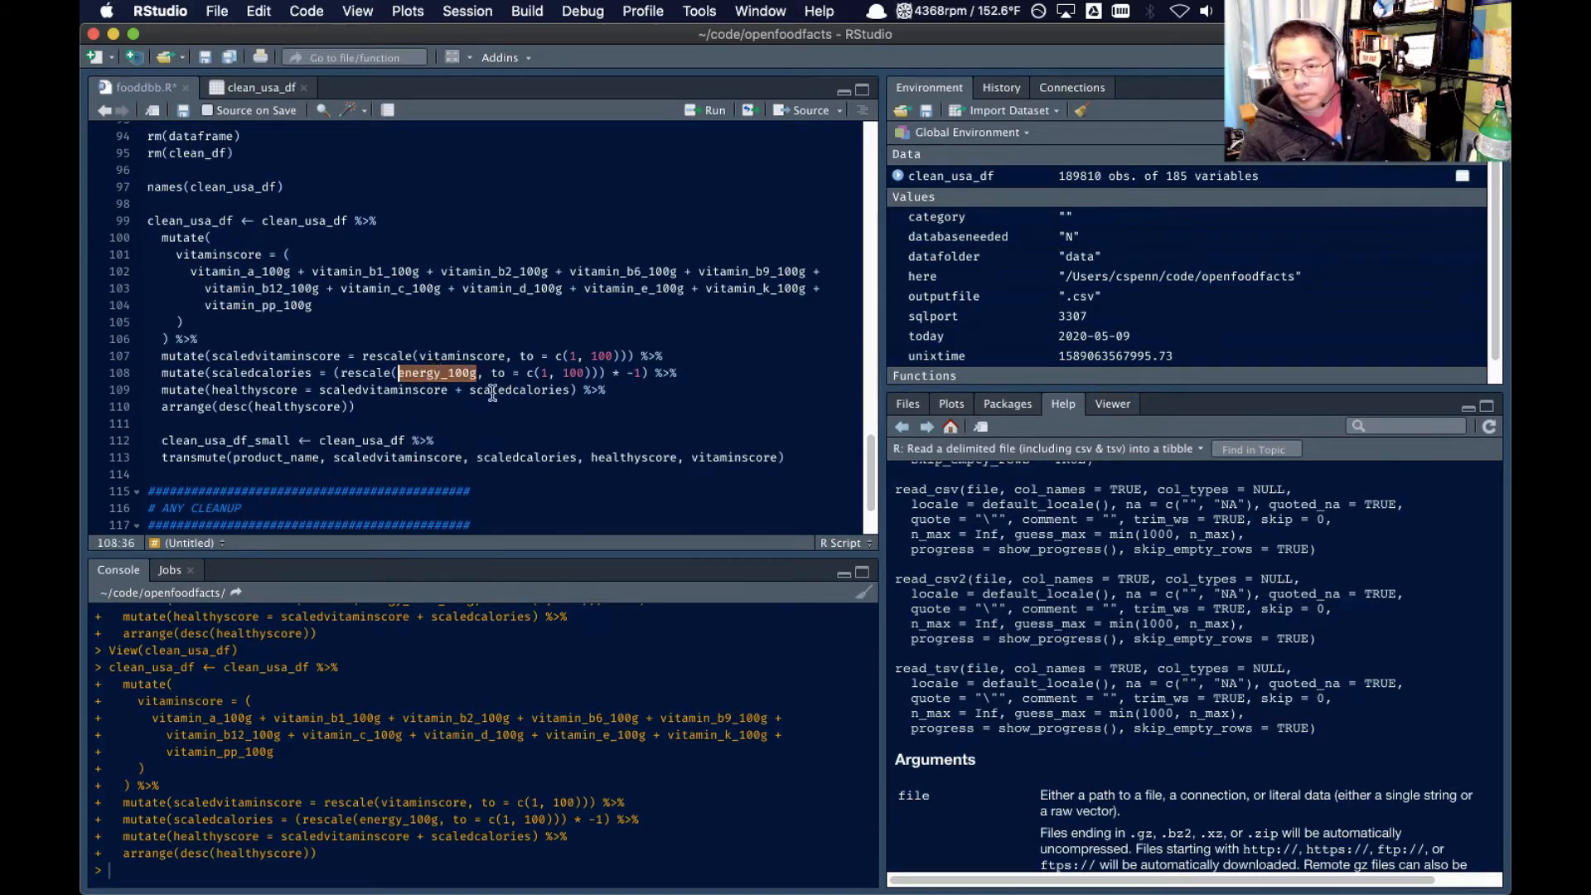
pyautogui.click(780, 462)
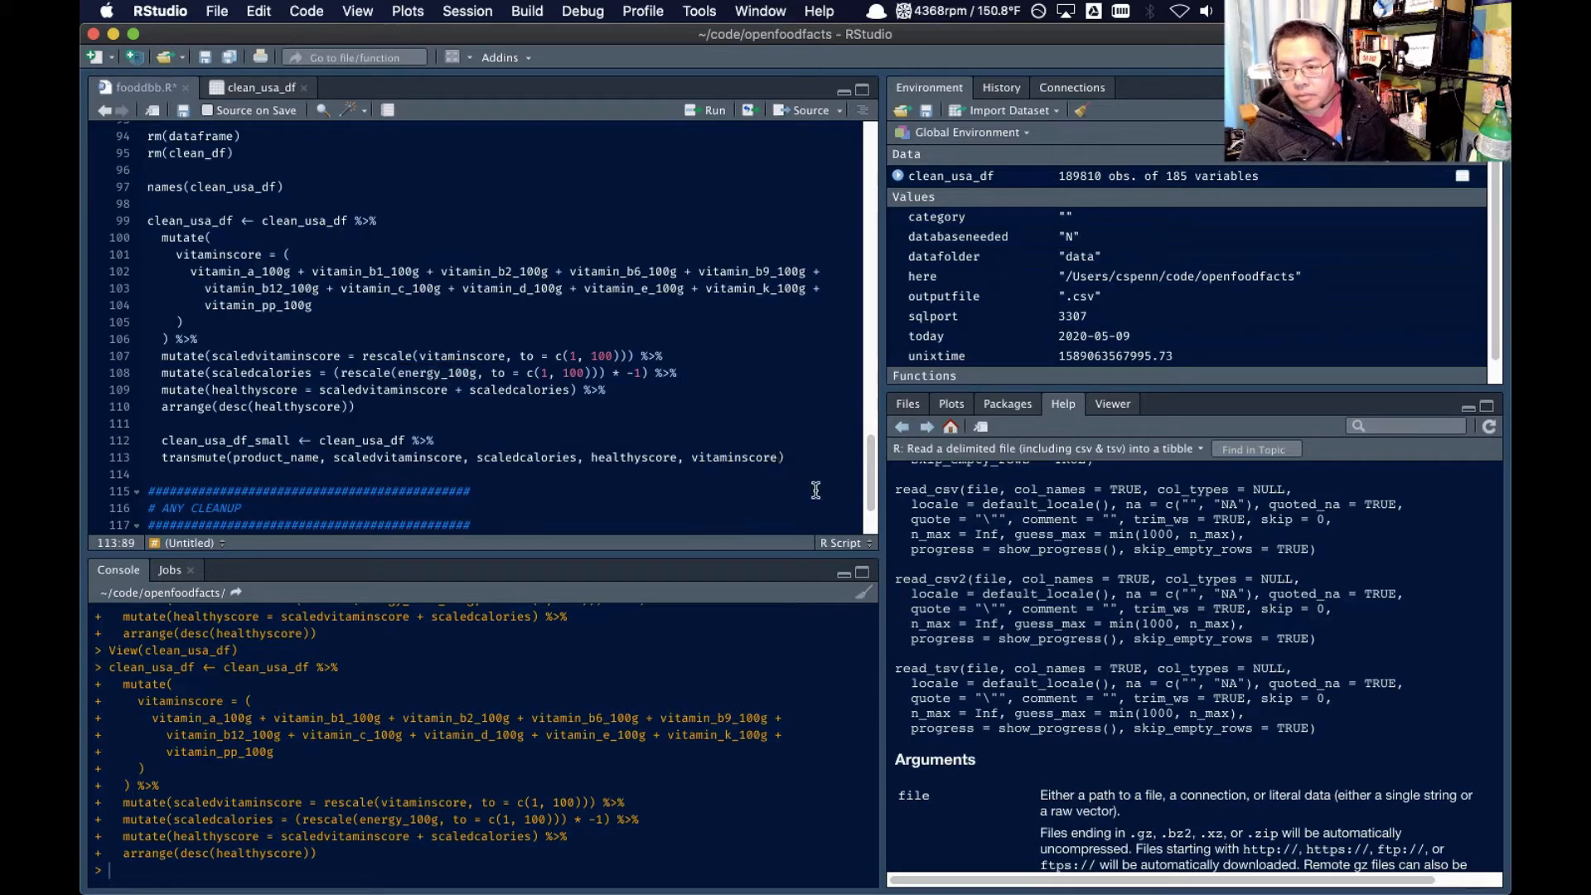
pyautogui.write(',')
pyautogui.press('super+v')
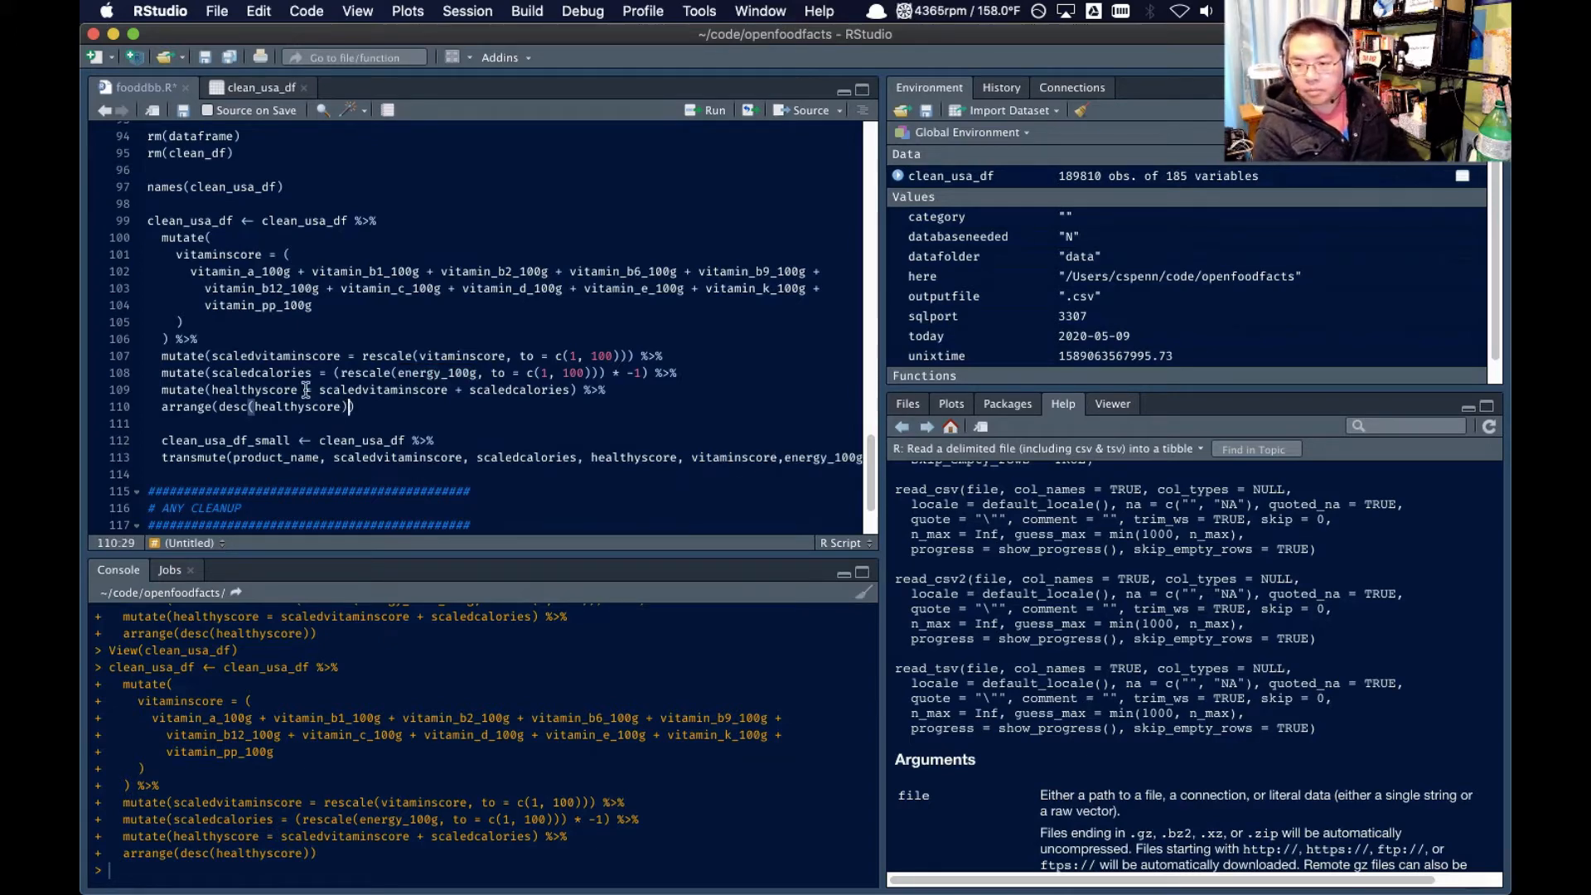
pyautogui.press('super+a')
pyautogui.press('super+shift+a')
# Run the code from the clean_usa_df scoring pipeline through the end of transmute(), and open clean_usa_df_small in the data viewer
pyautogui.scroll(6, 282, 405)
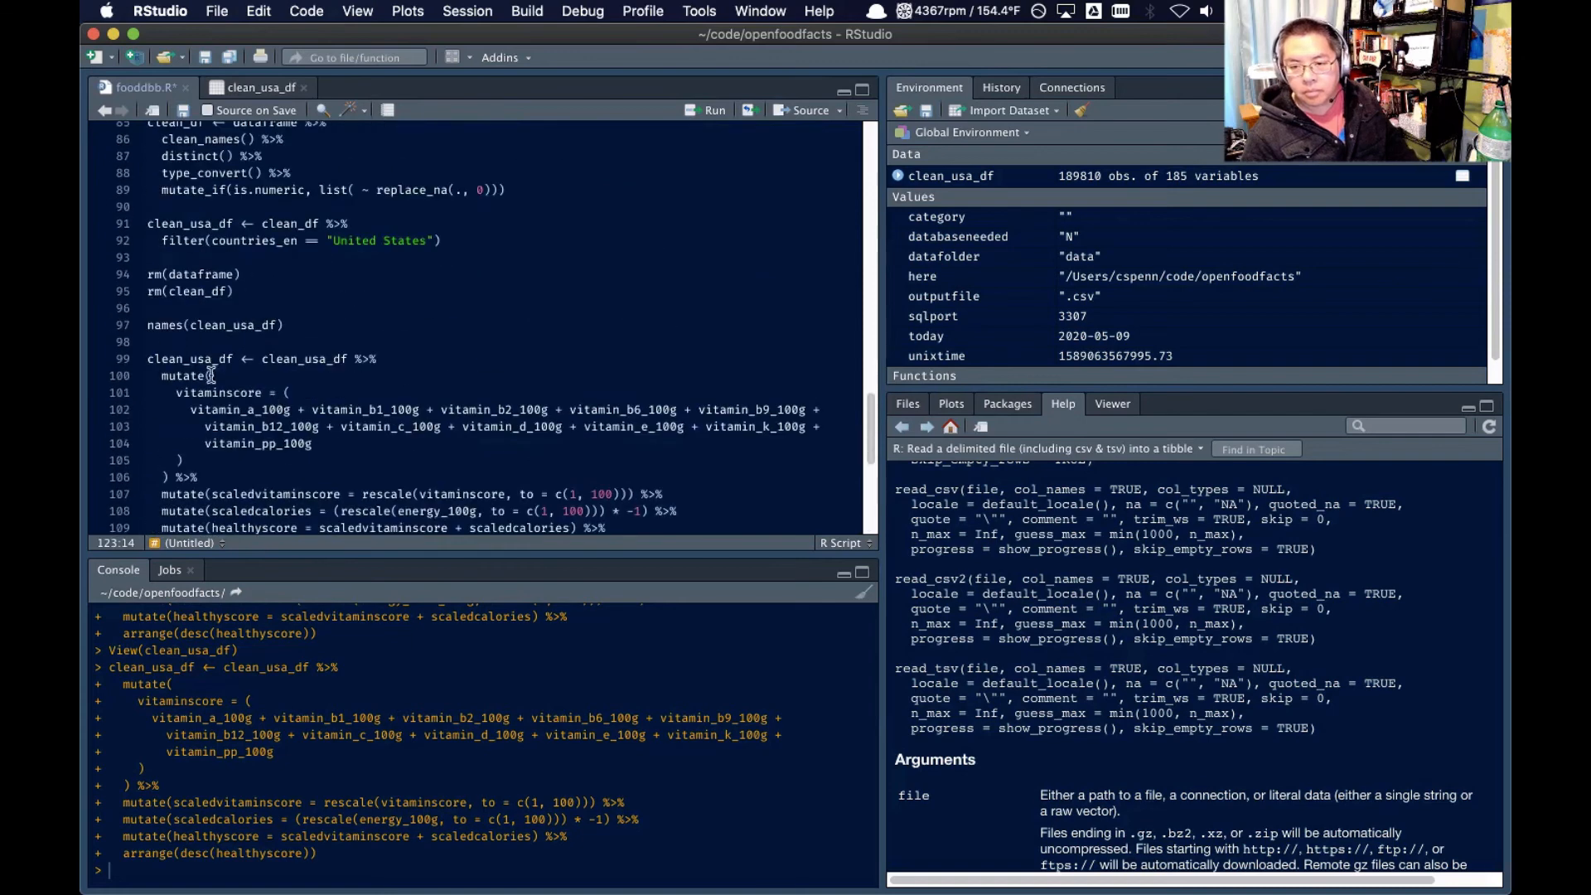
pyautogui.click(195, 347)
pyautogui.scroll(-6, 217, 438)
pyautogui.keyDown('shift'); pyautogui.click(268, 408); pyautogui.keyUp('shift')
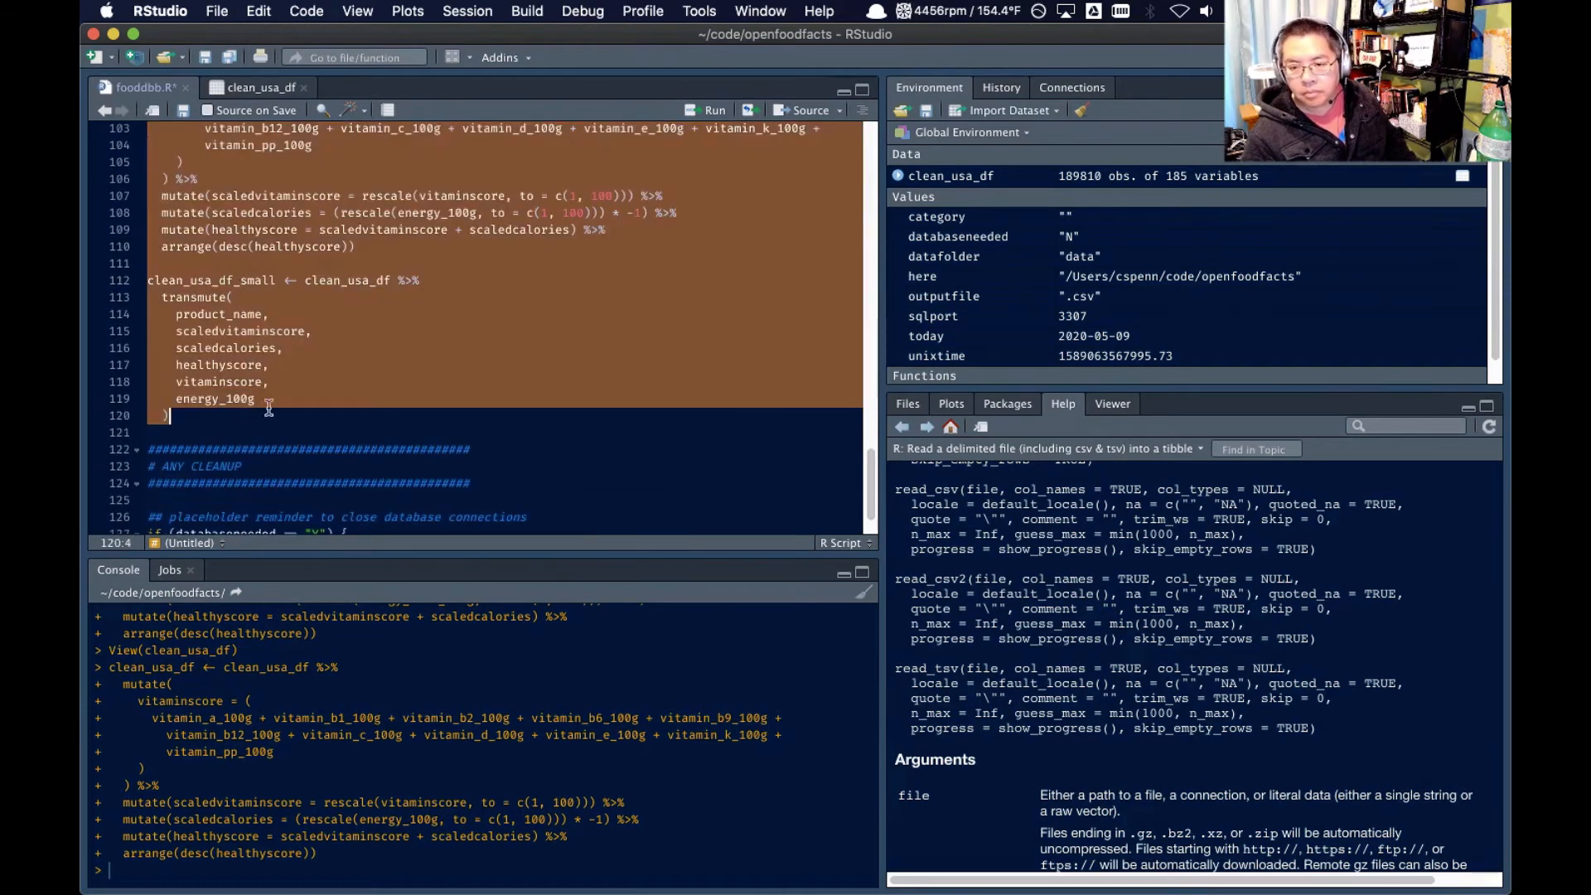
pyautogui.click(718, 110)
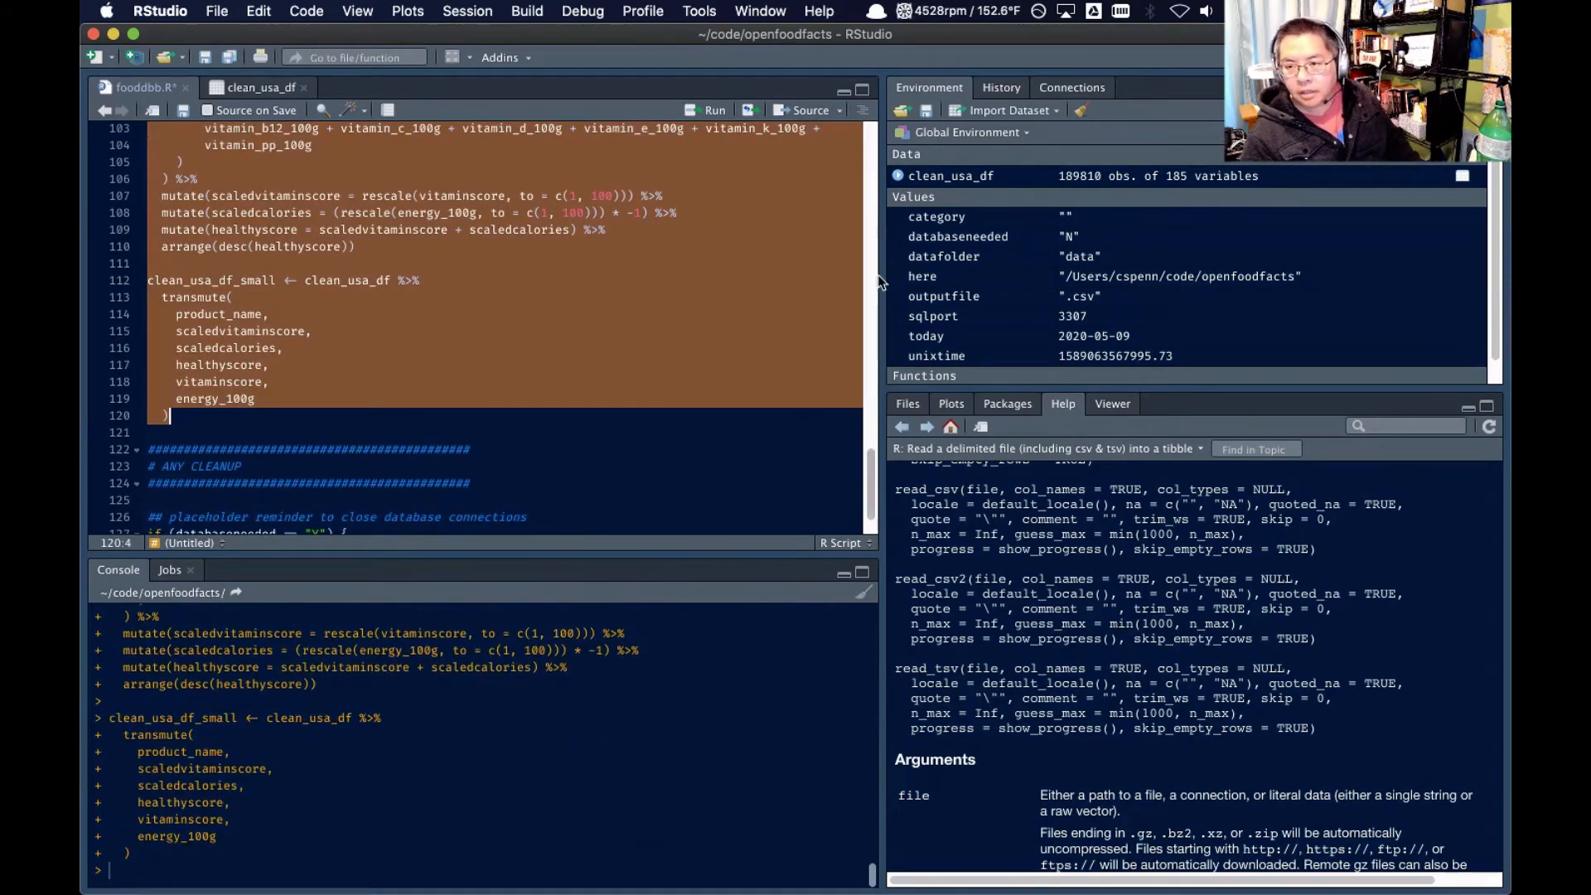
pyautogui.click(984, 199)
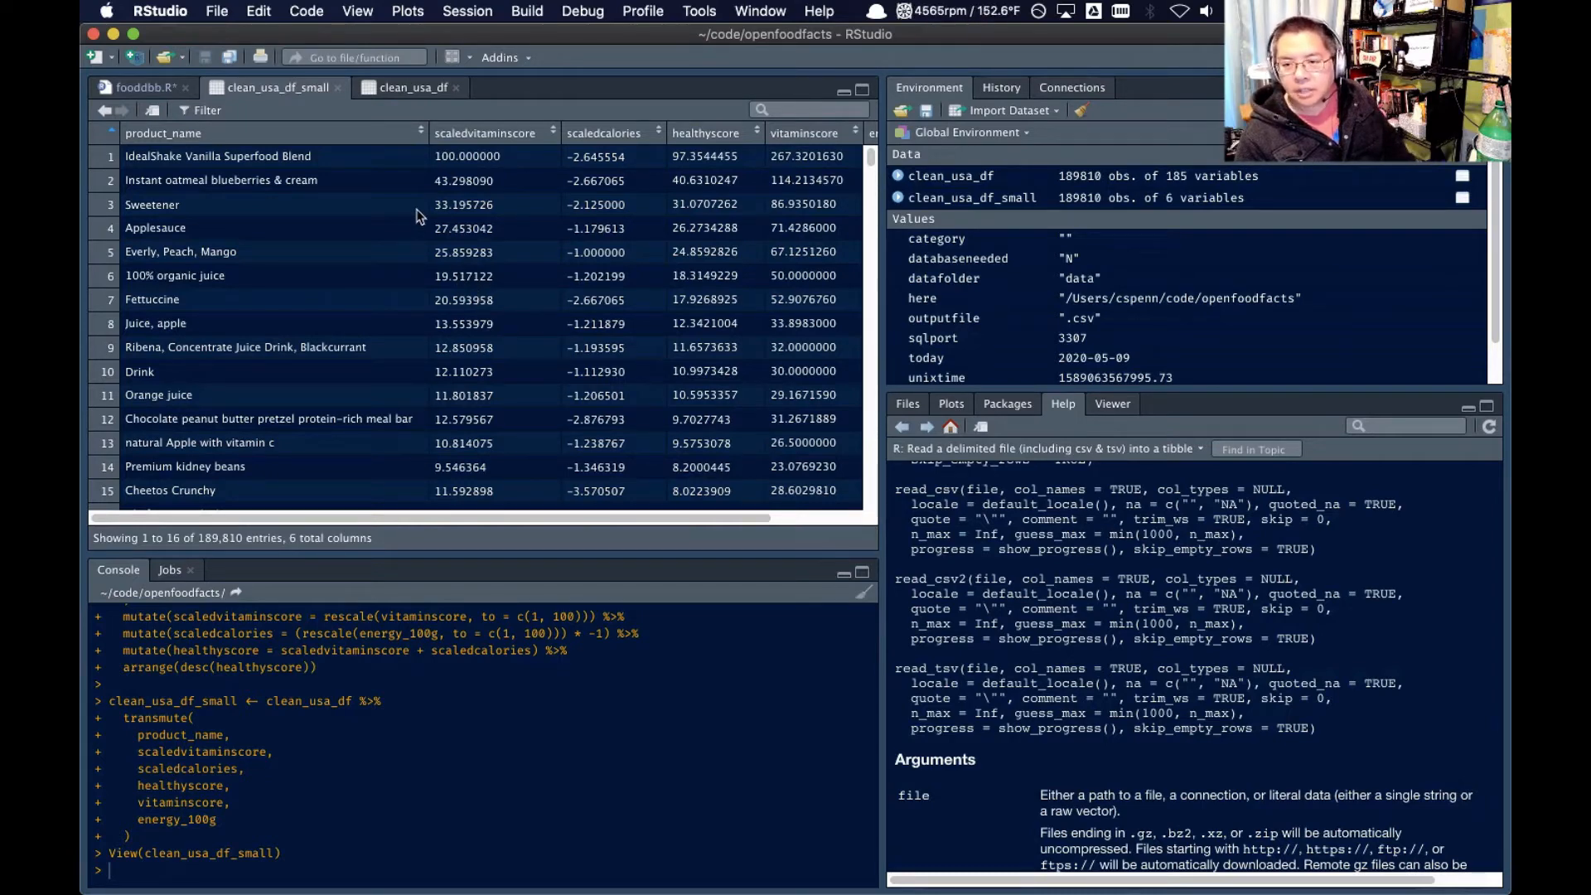
# In the scaledcalories line of fooddbb.R, delete the multiplication by -1 after the rescale() call
pyautogui.click(137, 87)
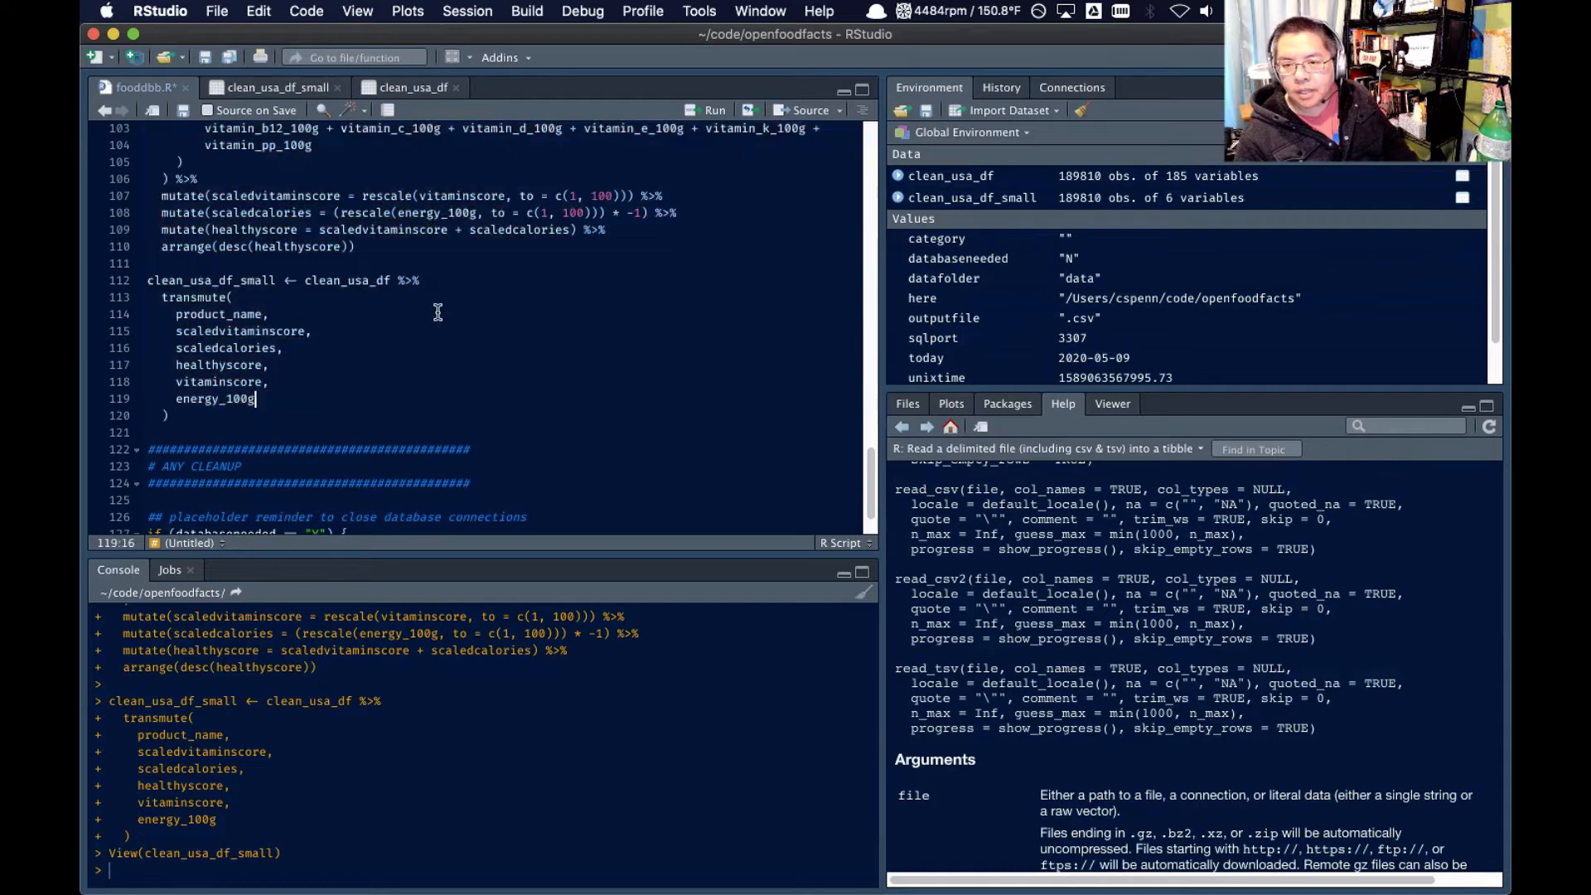
pyautogui.scroll(3, 437, 311)
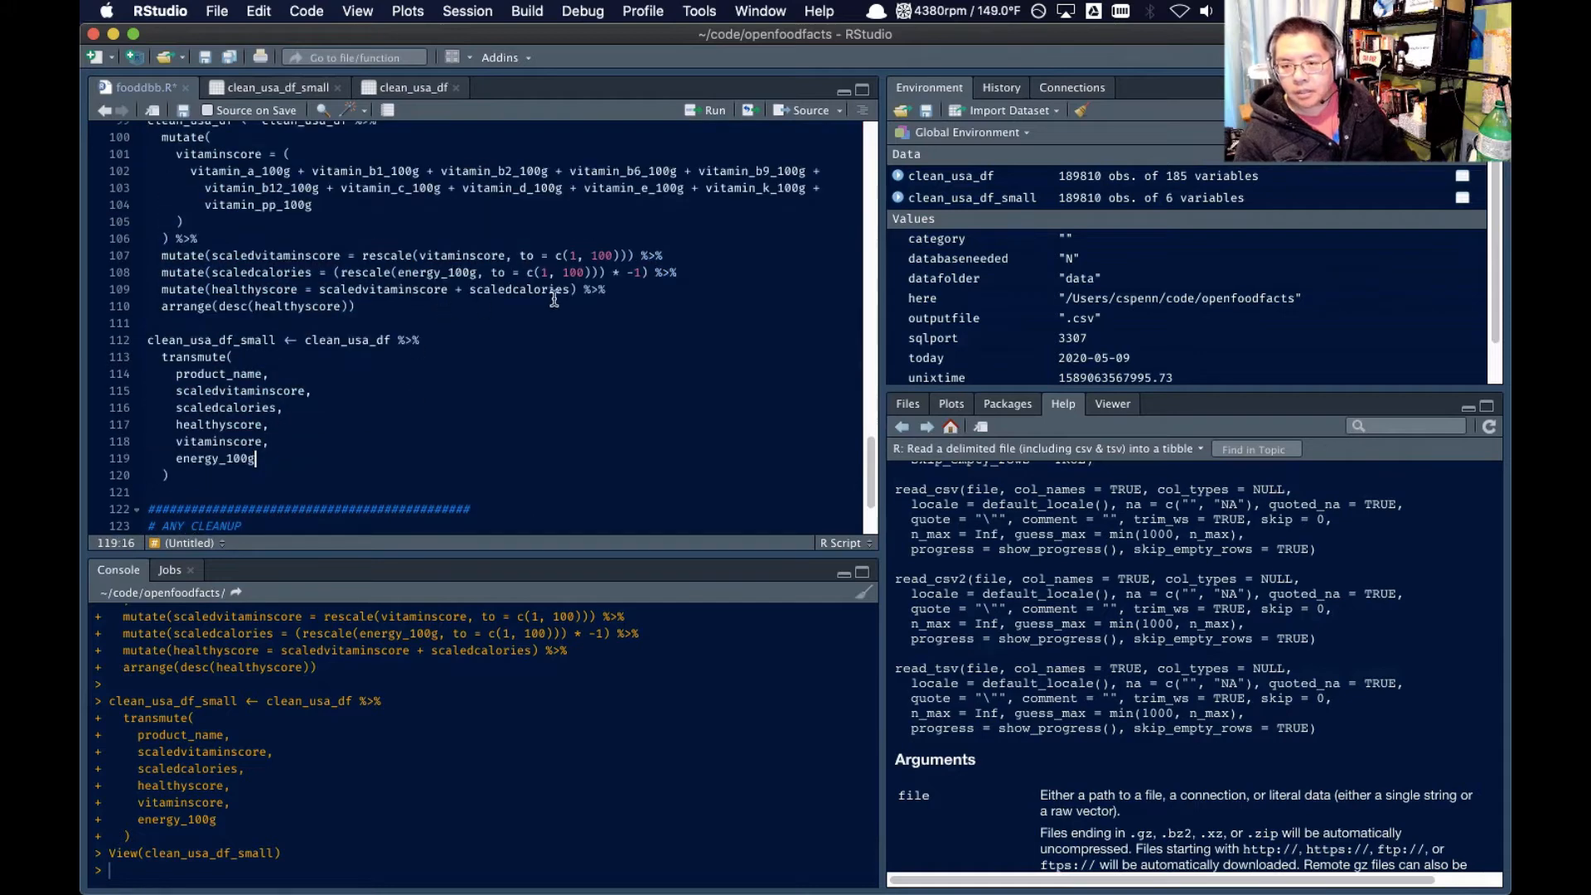
pyautogui.click(643, 271)
pyautogui.press('BackSpace')
pyautogui.press('BackSpace')
pyautogui.press('BackSpace')
pyautogui.press('BackSpace')
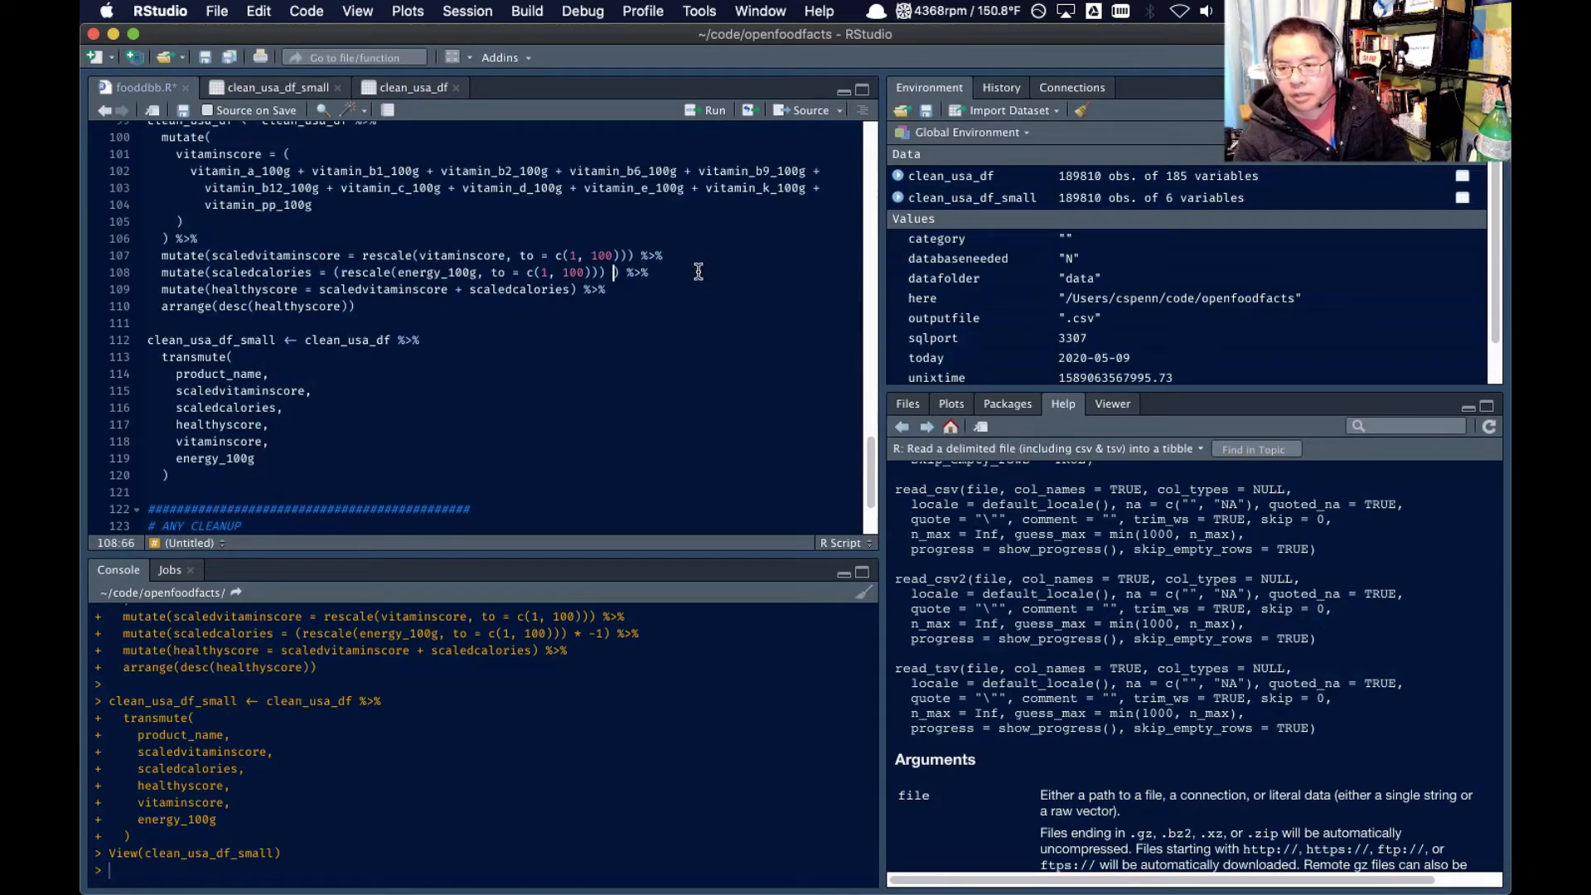
# Remove the redundant outer parentheses around rescale() in the scaledcalories line and save fooddbb.R
pyautogui.press('Delete')
pyautogui.click(335, 272)
pyautogui.press('BackSpace')
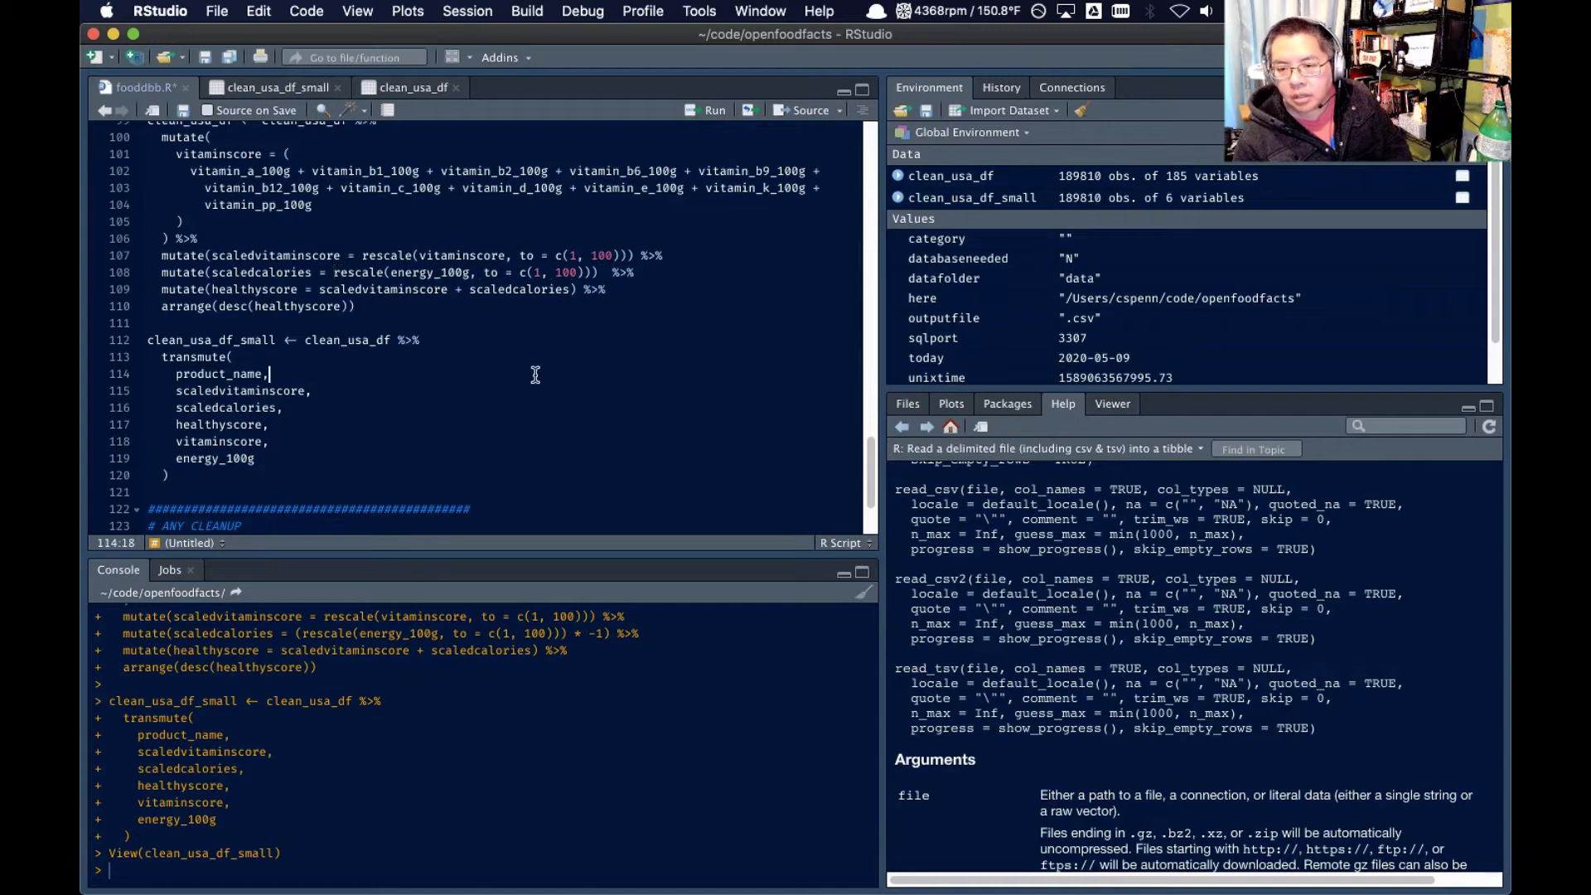
pyautogui.press('super+s')
# Rerun the code from the clean_usa_df scoring pipeline through the end of the clean_usa_df_small transmute() call
pyautogui.scroll(3, 459, 373)
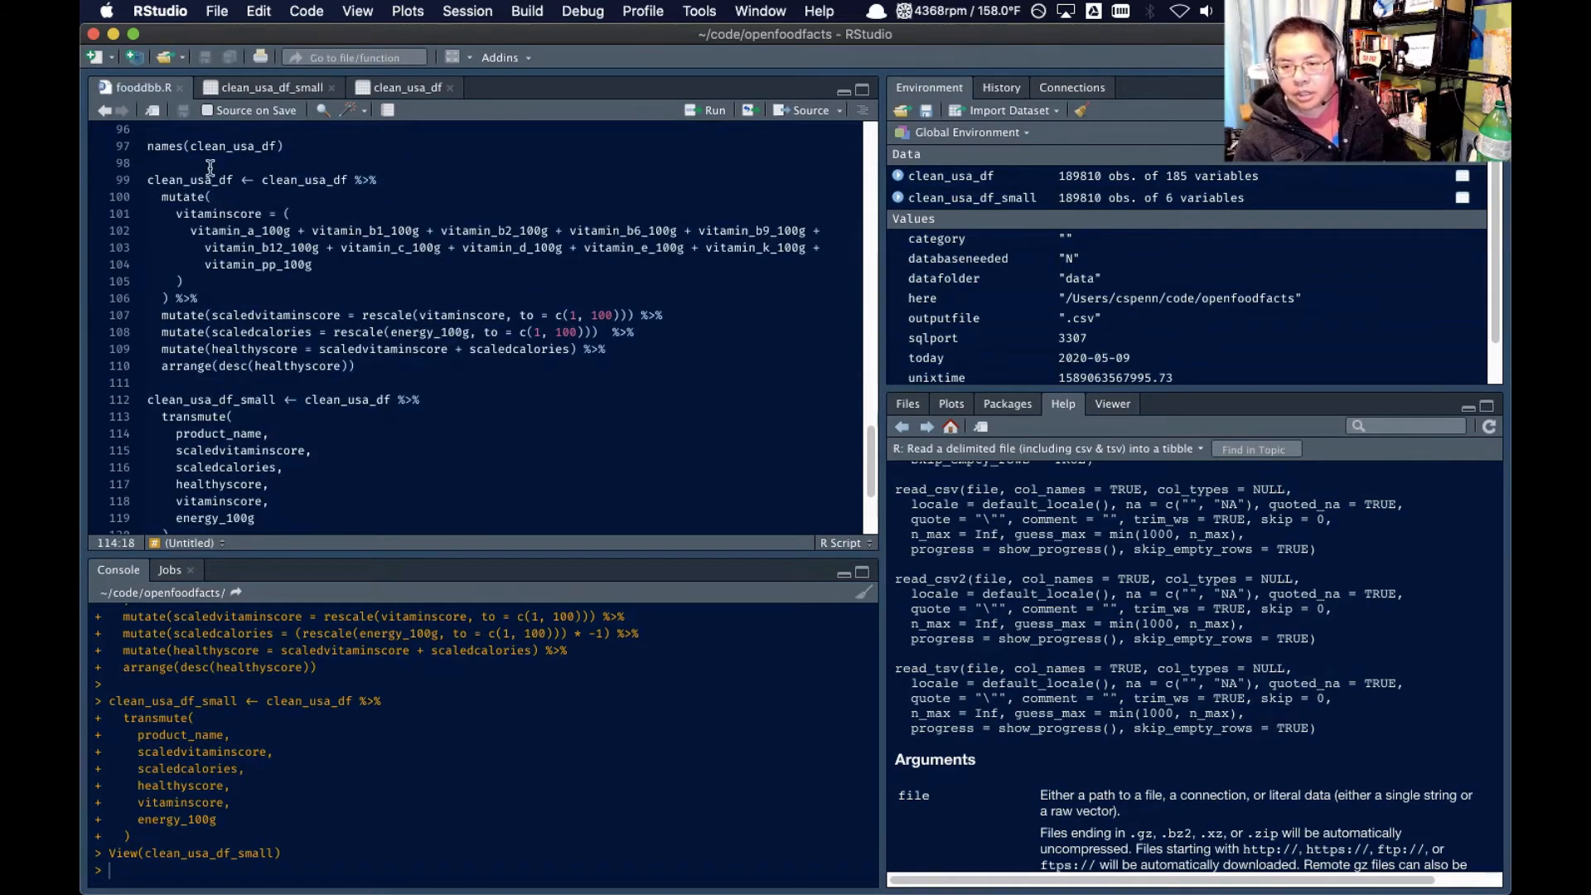
pyautogui.moveTo(211, 168); pyautogui.dragTo(265, 414)
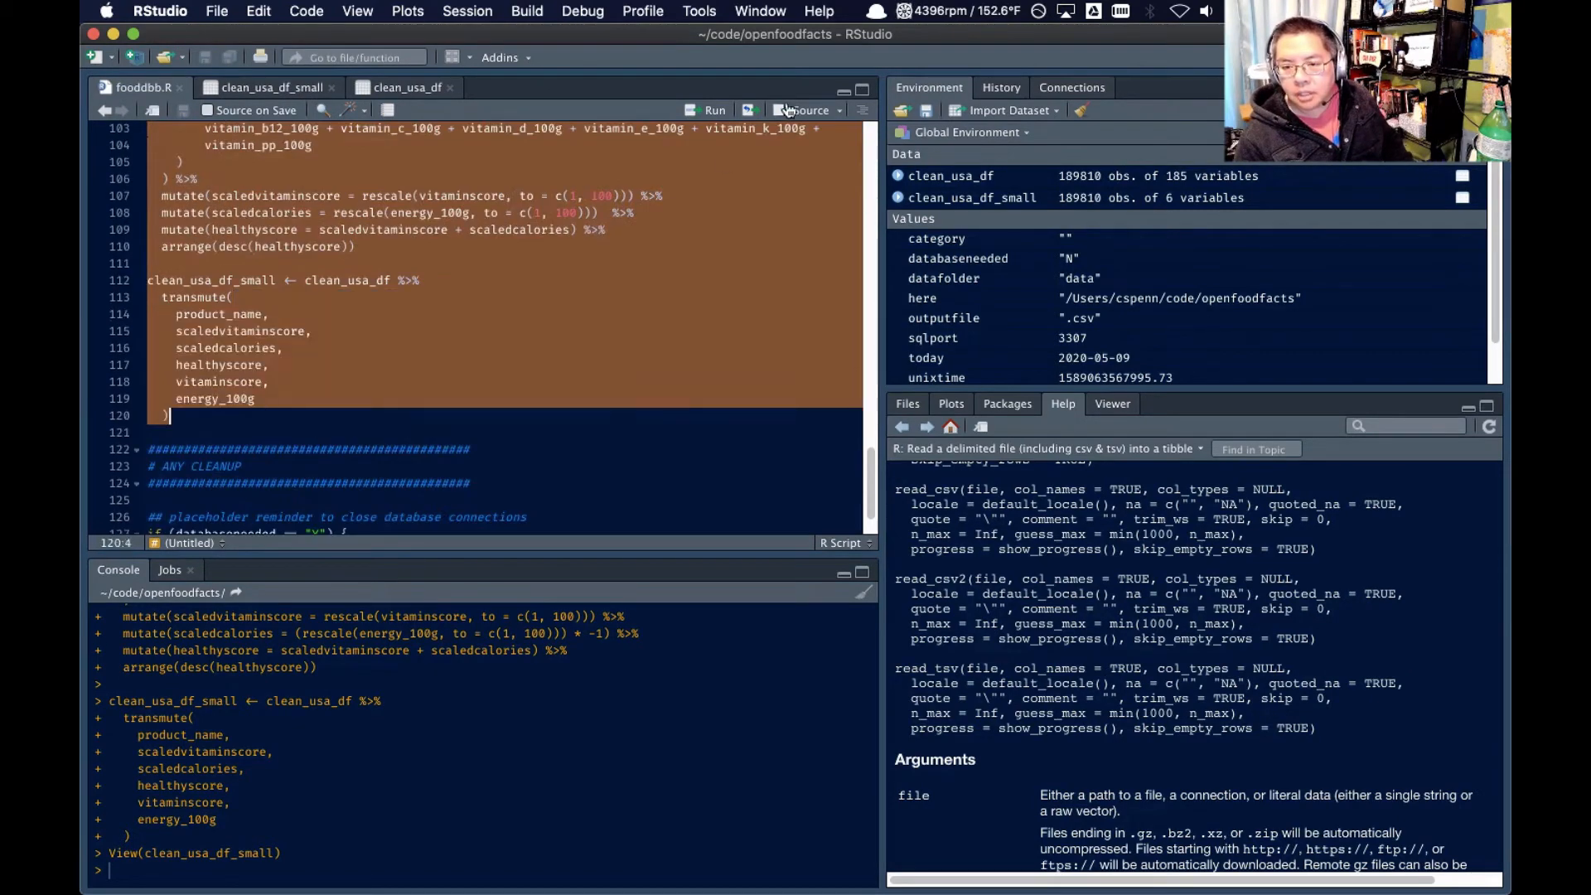
pyautogui.click(714, 110)
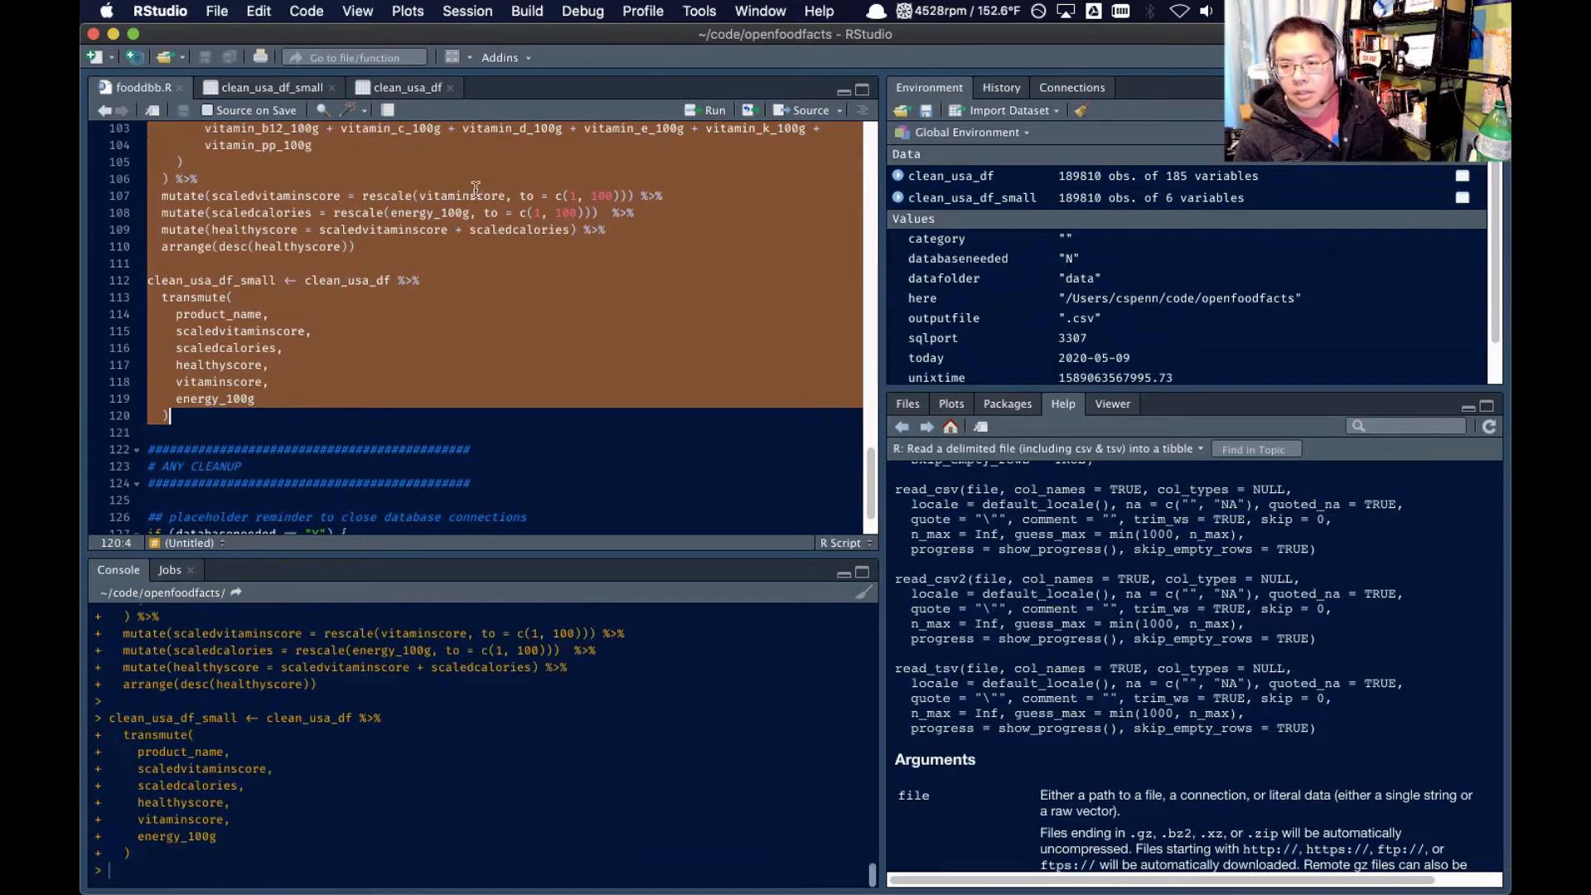
# Close the clean_usa_df data view and examine the recalculated scores in clean_usa_df_small across to the energy_100g column
pyautogui.click(975, 183)
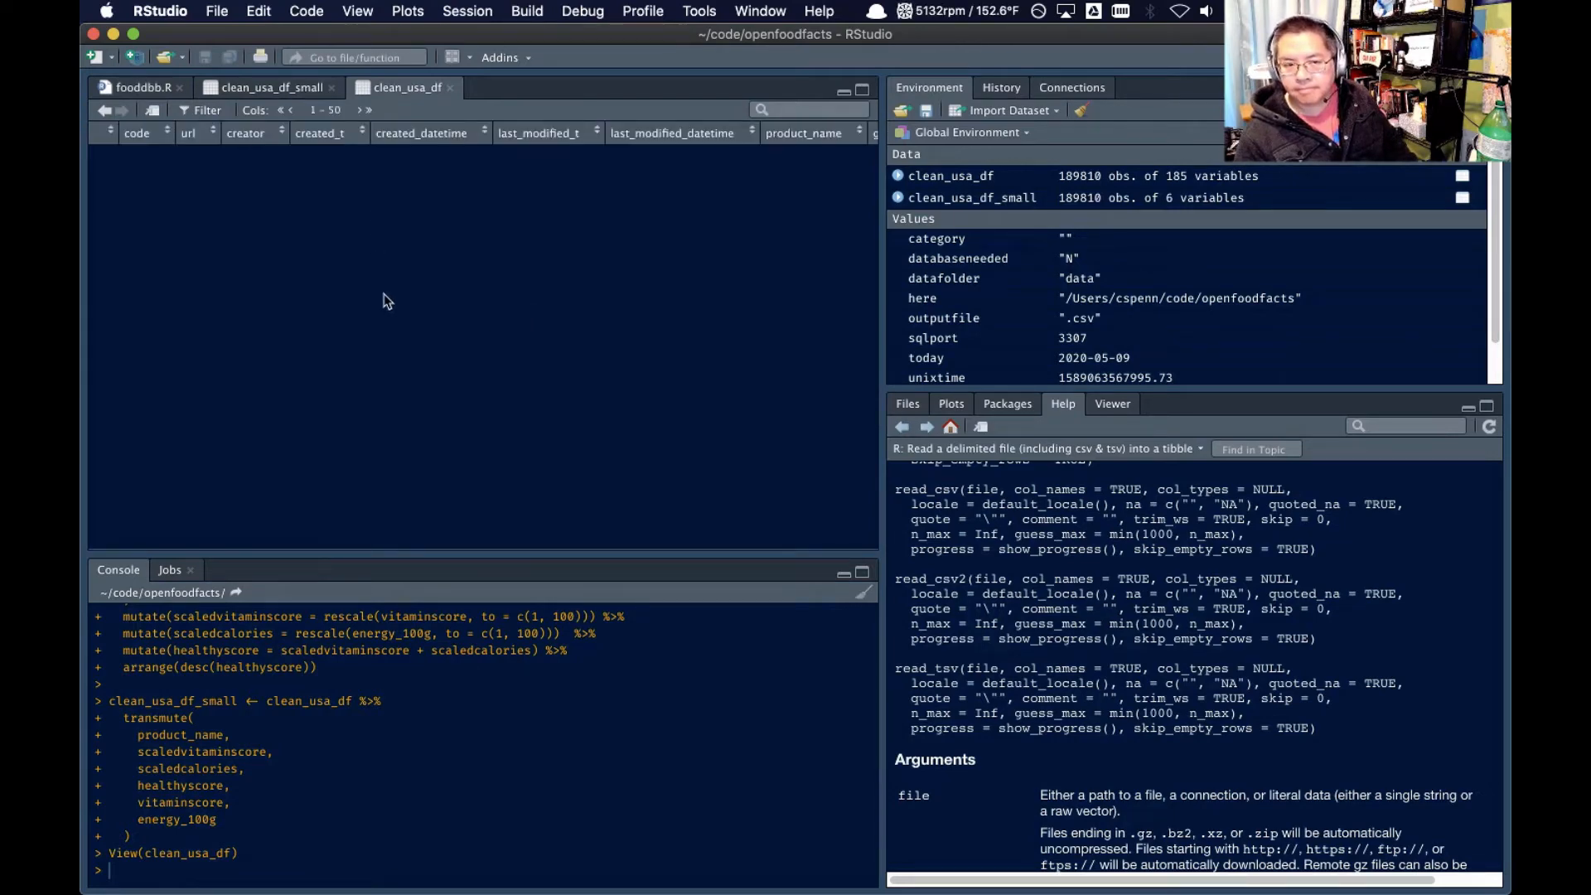
pyautogui.click(278, 89)
pyautogui.click(443, 89)
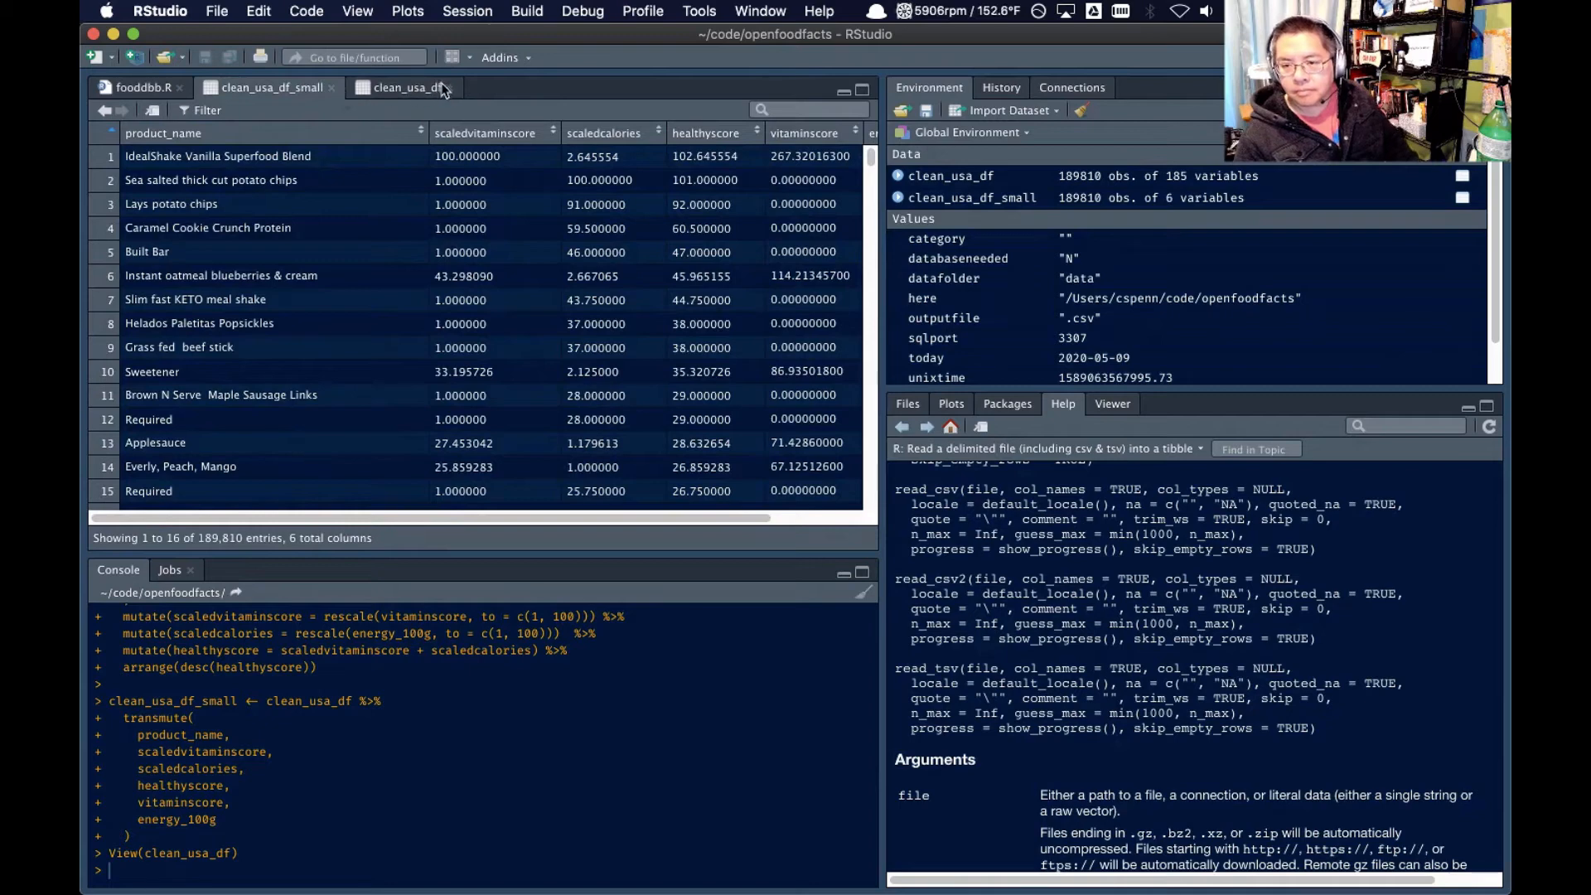
pyautogui.click(449, 89)
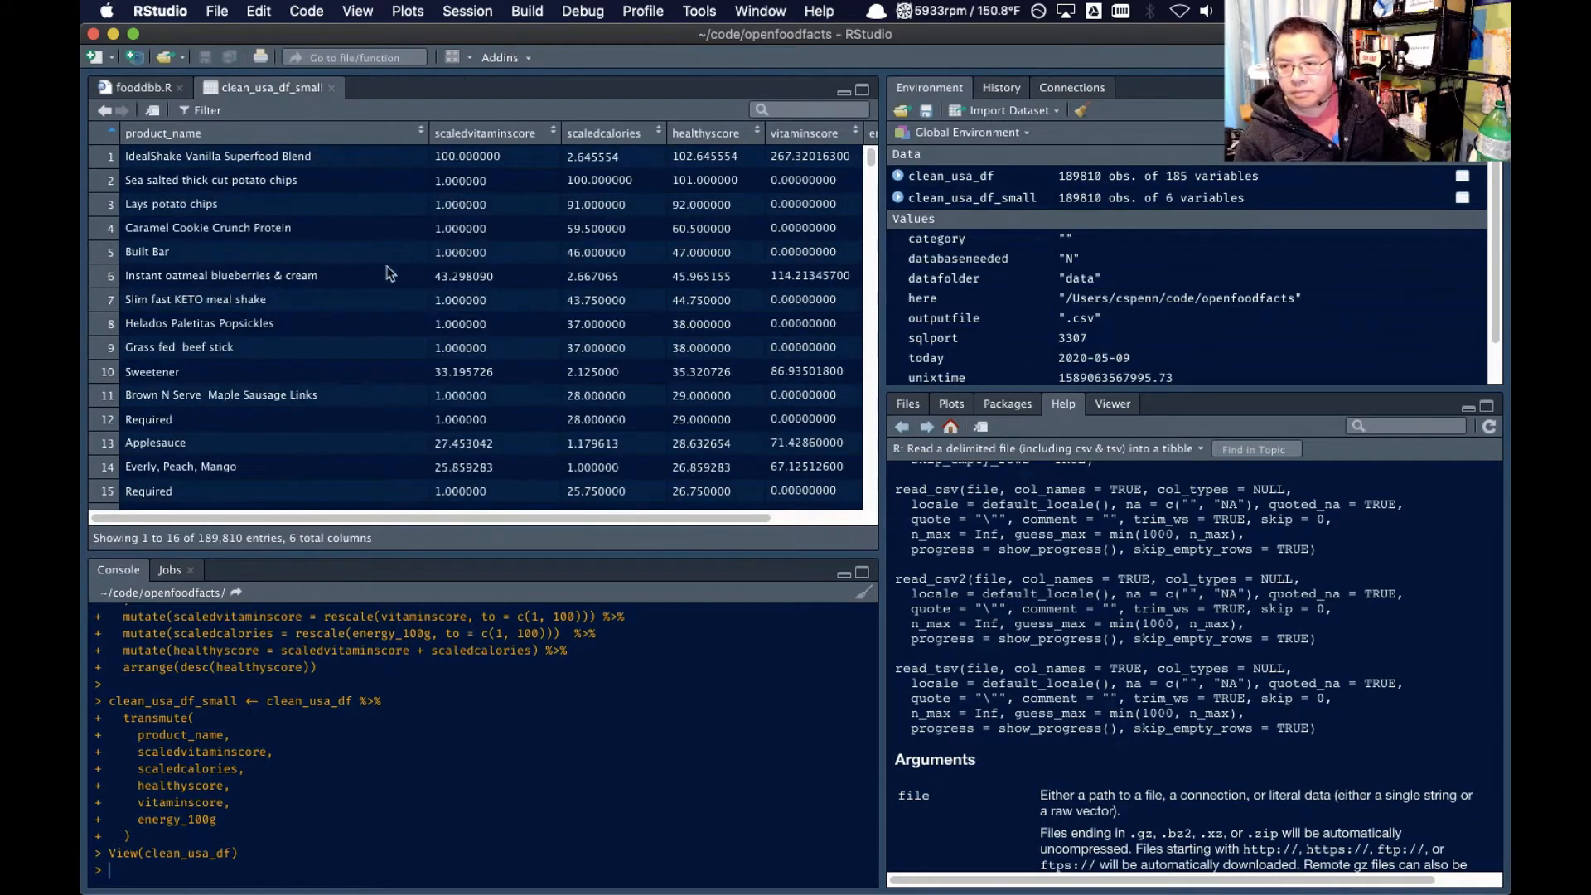
pyautogui.hscroll(3, 389, 336)
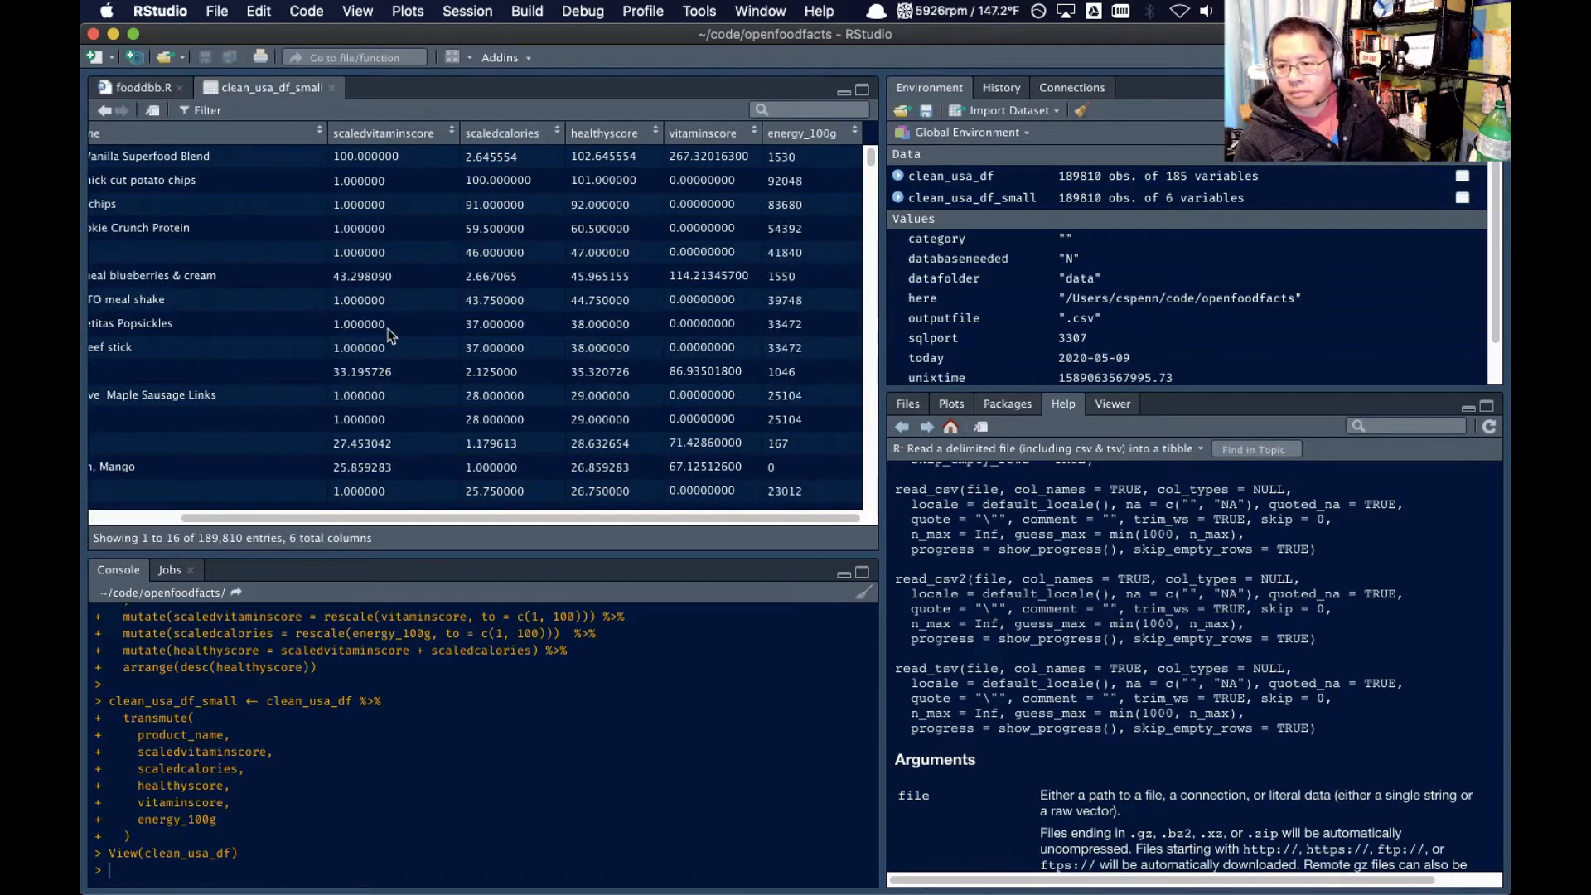
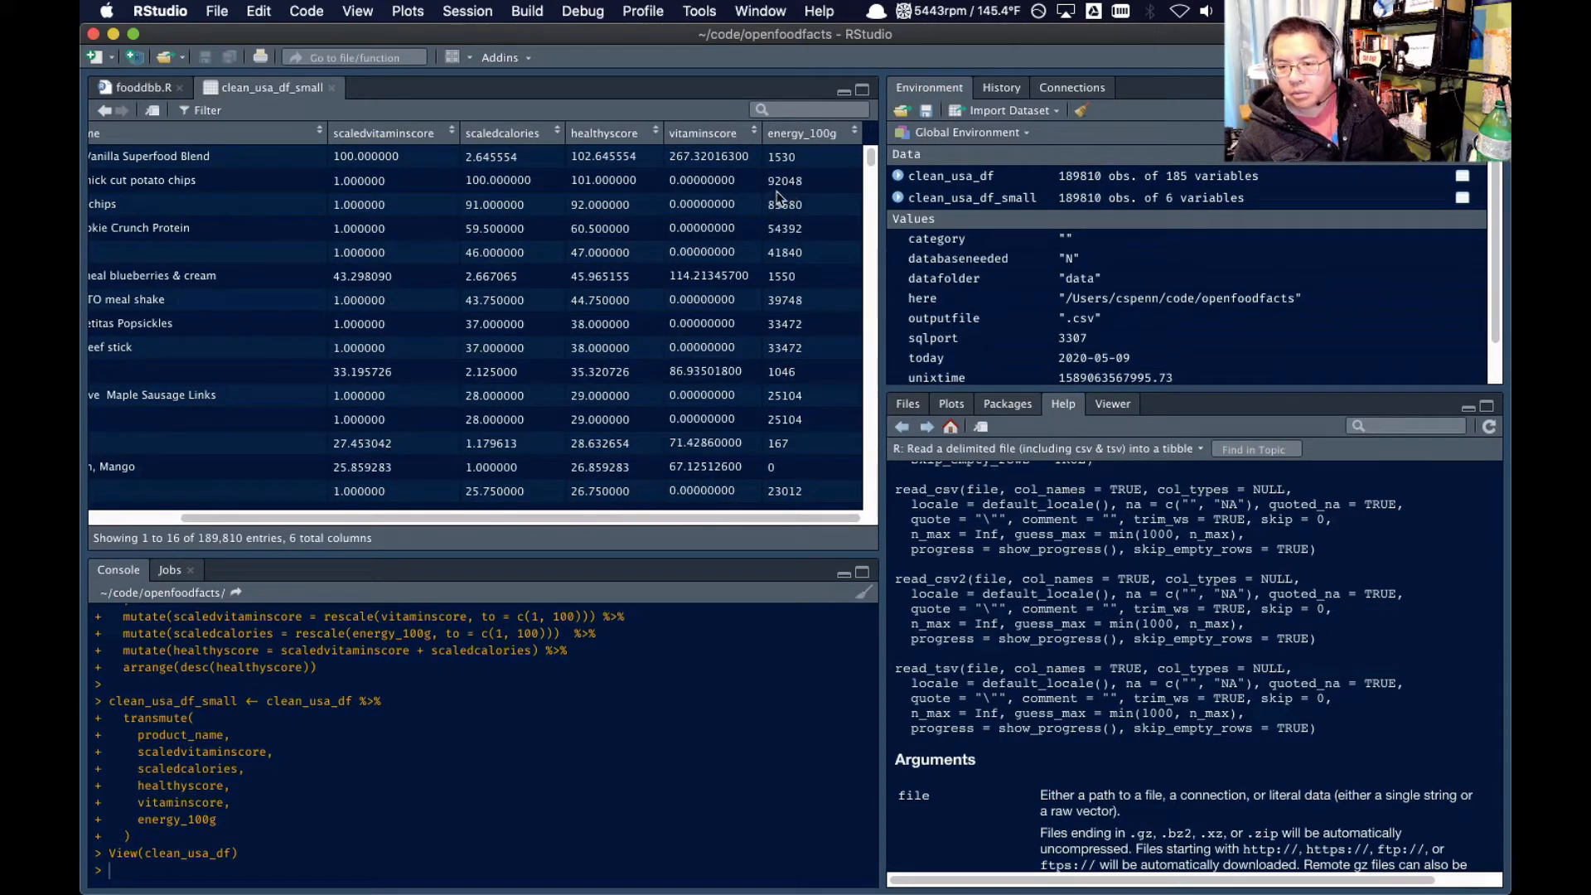
# Examine clean_usa_df_small, comparing product names and calculated scores with the energy_100g values in the highest-ranked rows
pyautogui.hscroll(-3, 776, 200)
pyautogui.hscroll(3, 769, 214)
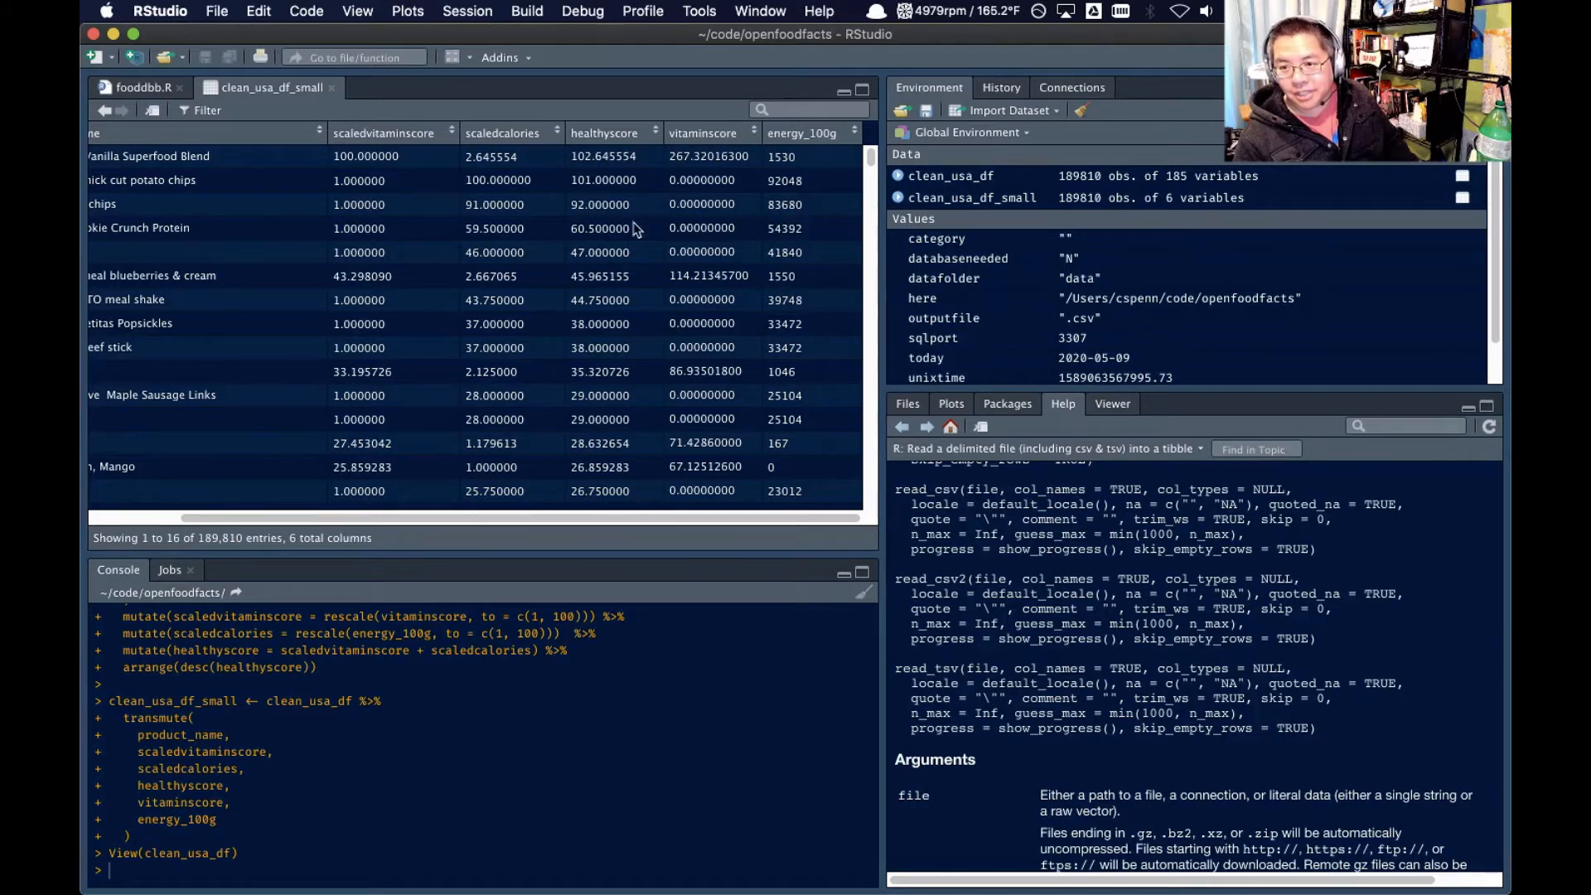
pyautogui.scroll(-8, 750, 248)
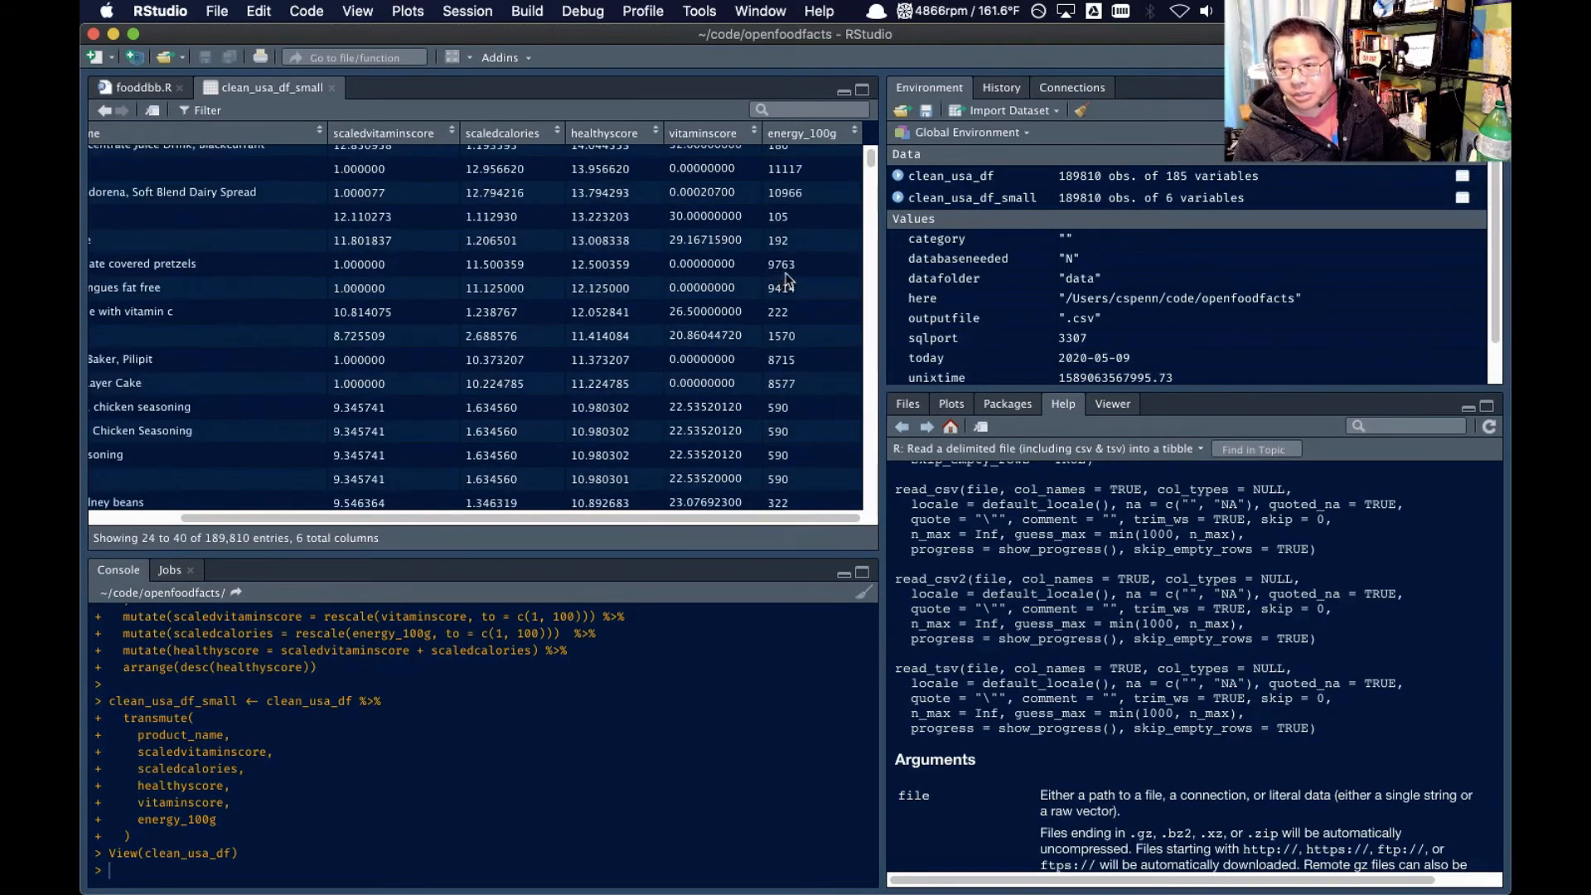
pyautogui.hscroll(-5, 789, 280)
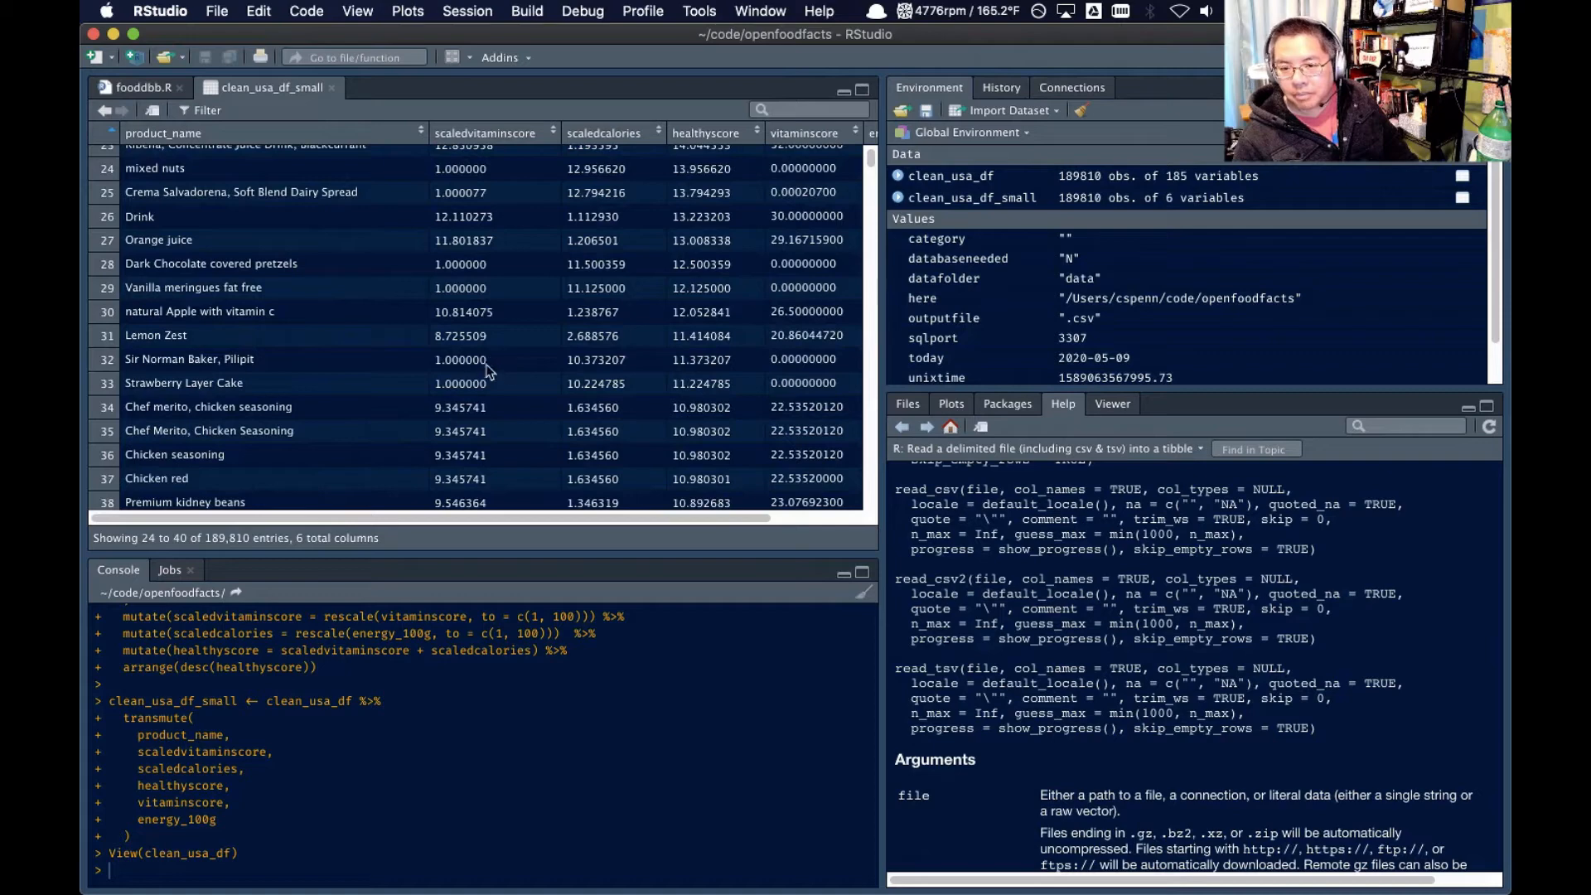
pyautogui.hscroll(3, 358, 397)
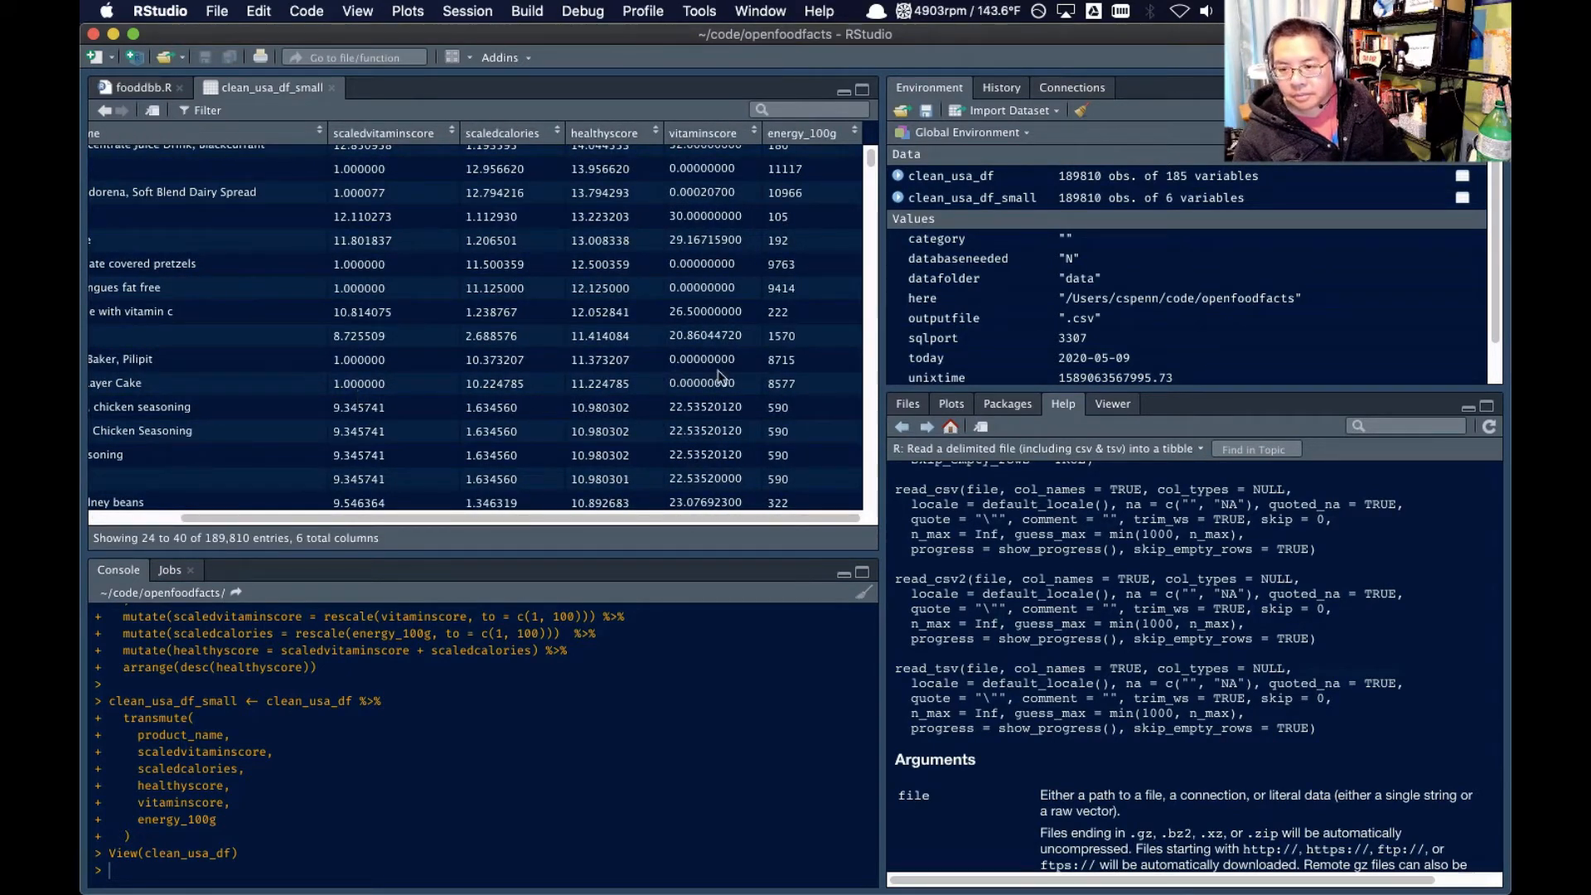
pyautogui.hscroll(-3, 717, 396)
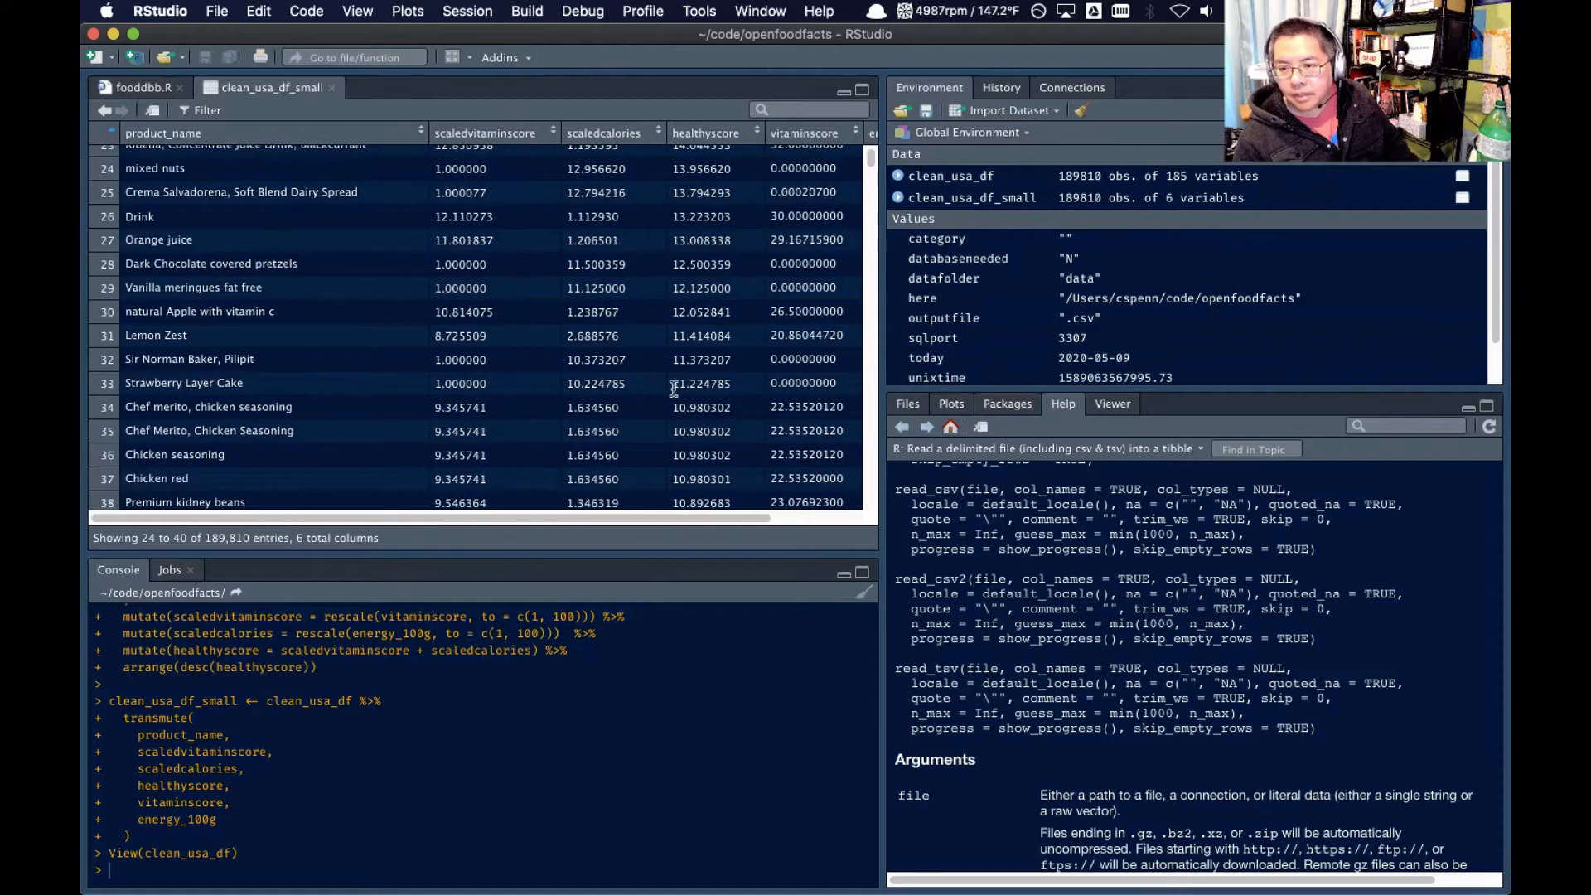
pyautogui.hscroll(3, 310, 363)
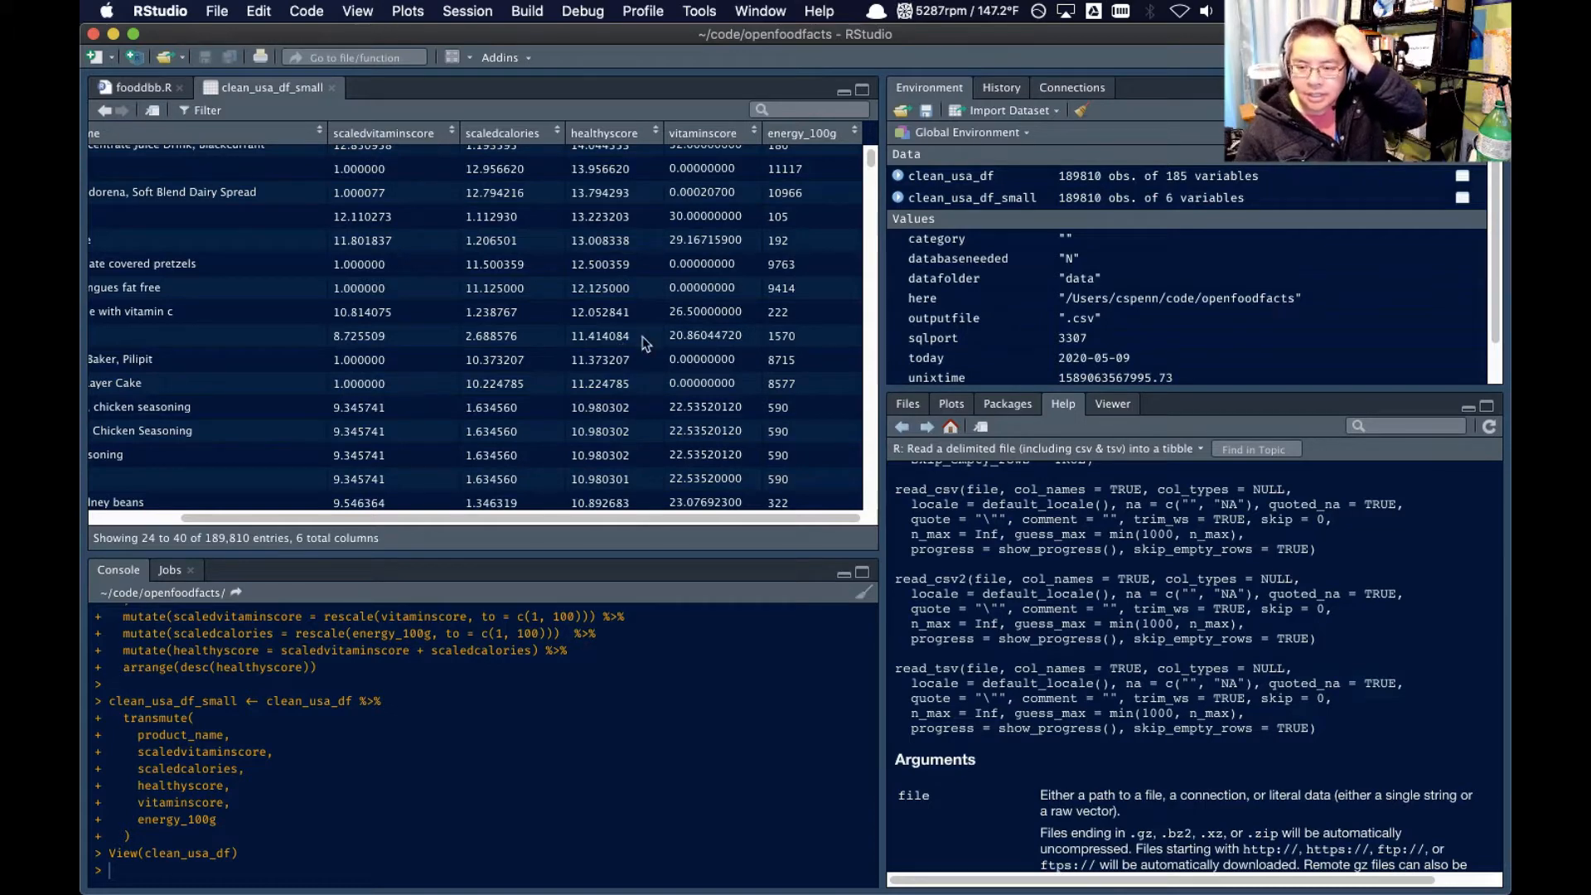
pyautogui.scroll(10, 784, 331)
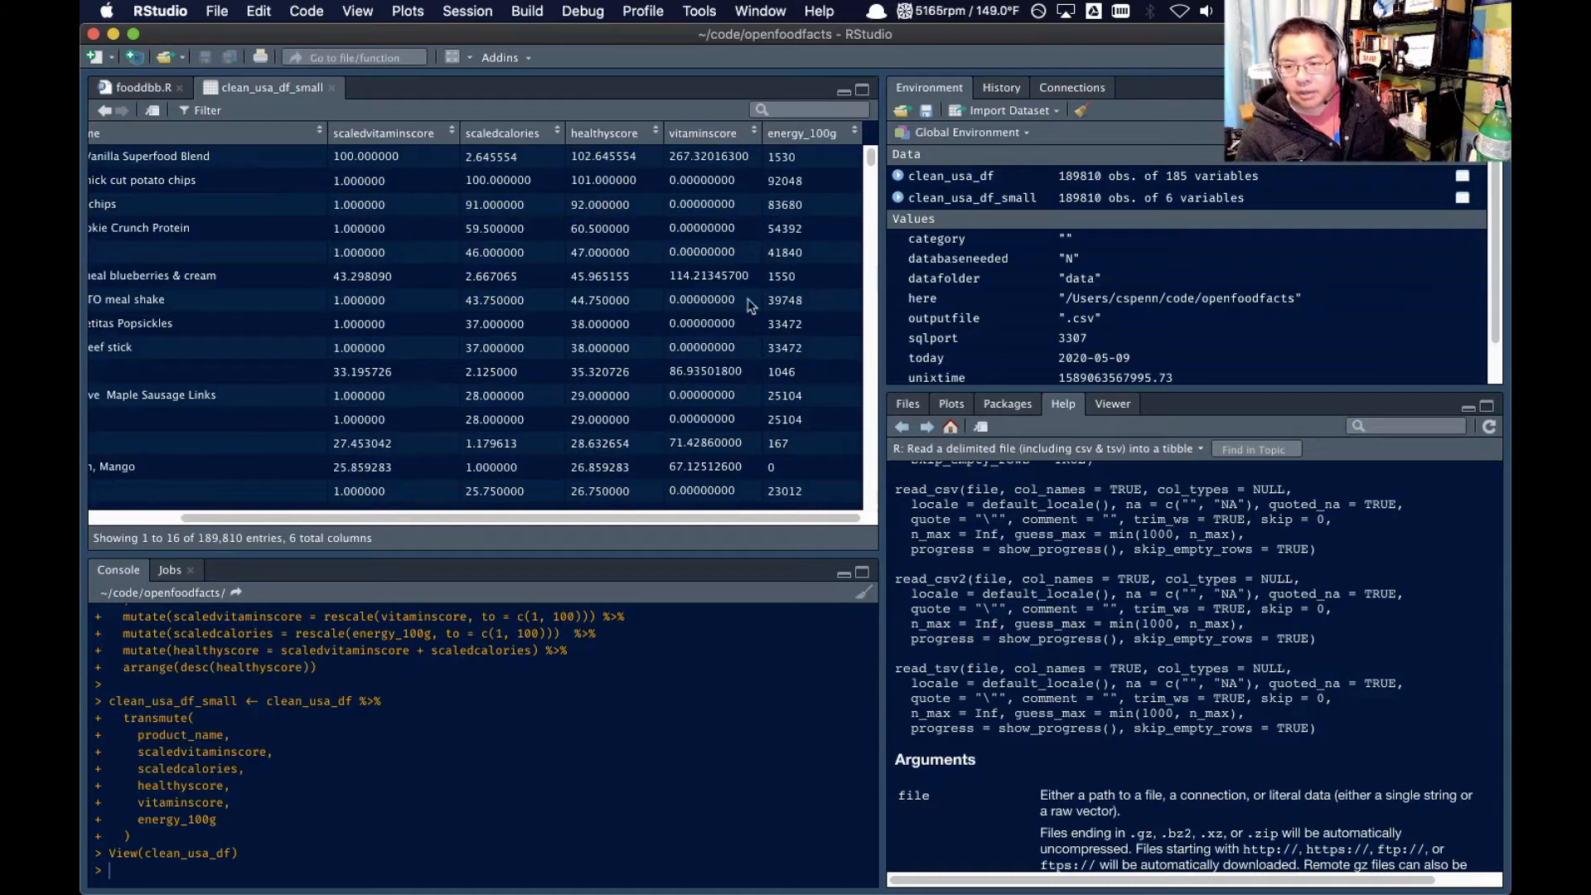
# In fooddbb.R, add filter(energy_100g < 5000) %>% before the vitaminscore mutate() in the clean_usa_df scoring pipeline
pyautogui.click(141, 89)
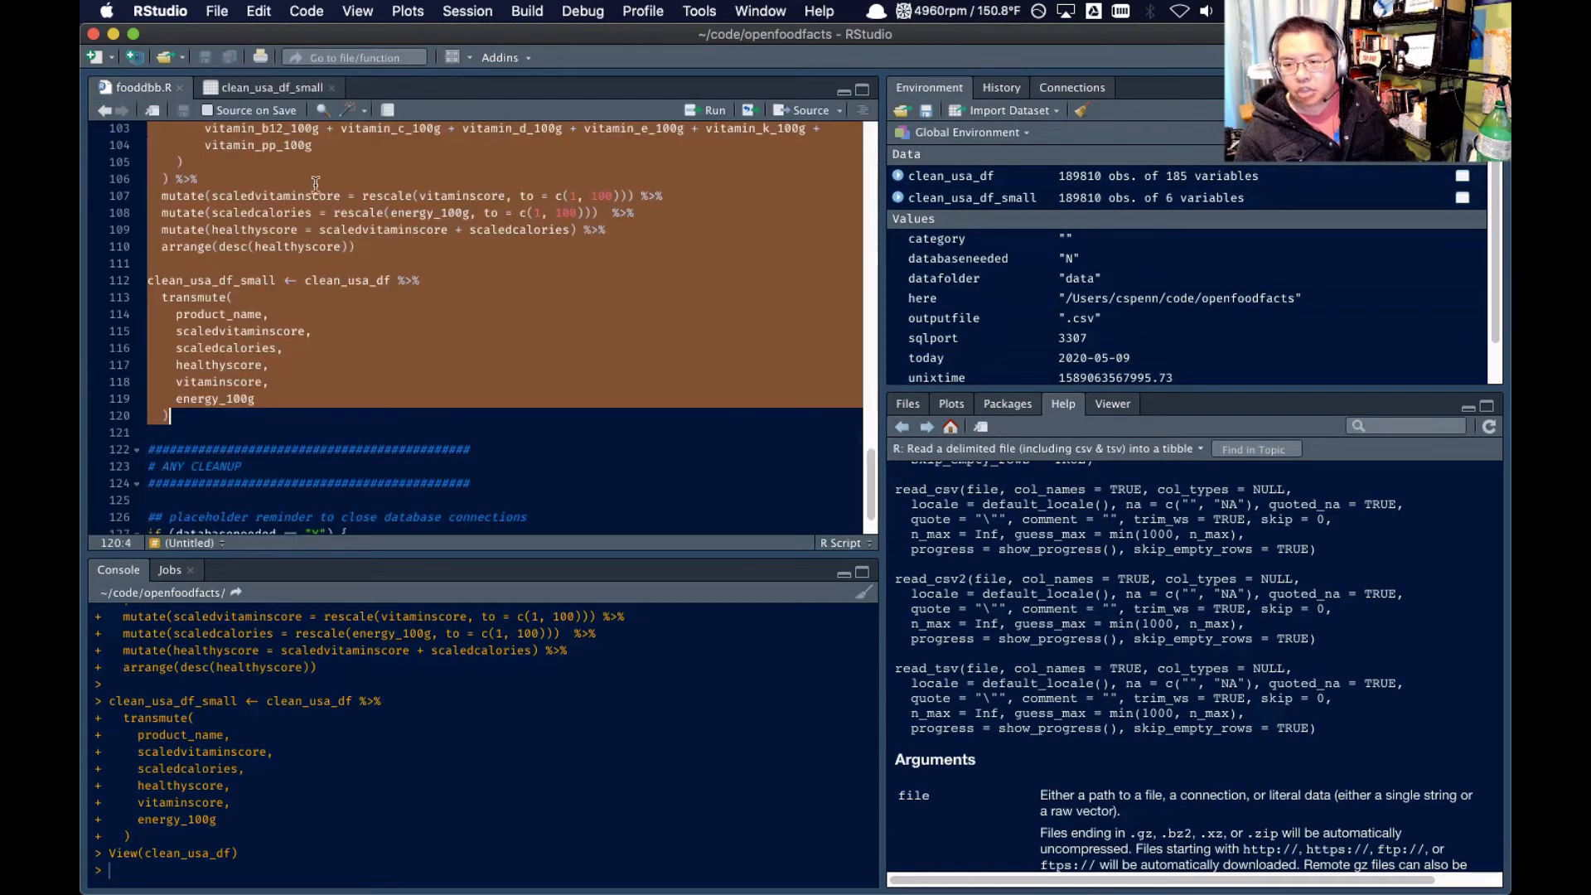
pyautogui.click(340, 203)
pyautogui.scroll(3, 340, 207)
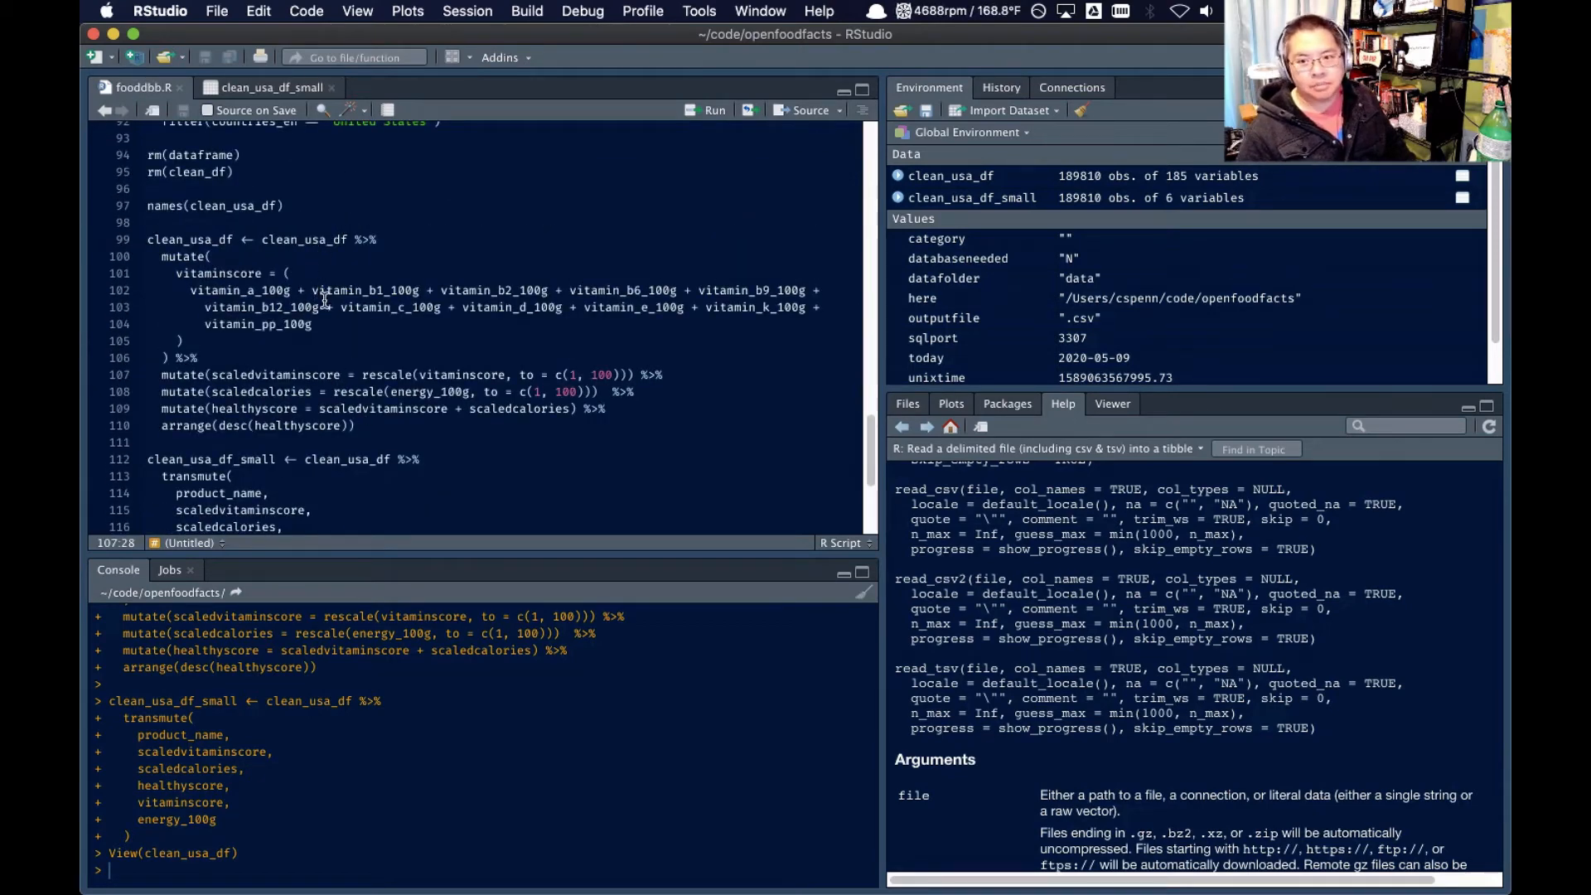
pyautogui.click(417, 239)
pyautogui.press('Return')
pyautogui.write('fil')
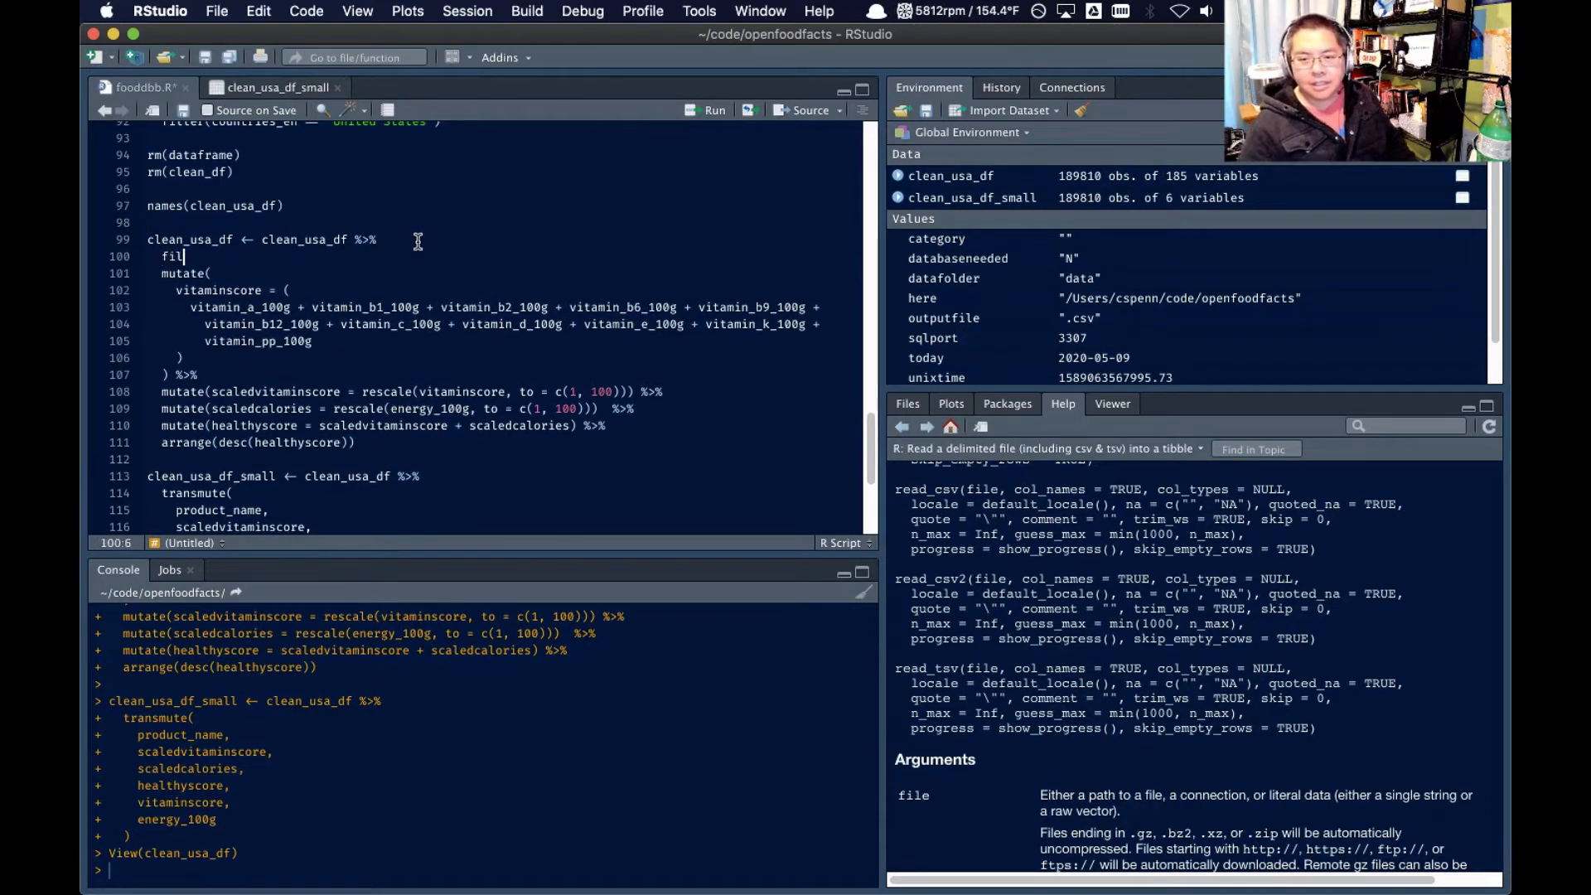
pyautogui.write('ter(')
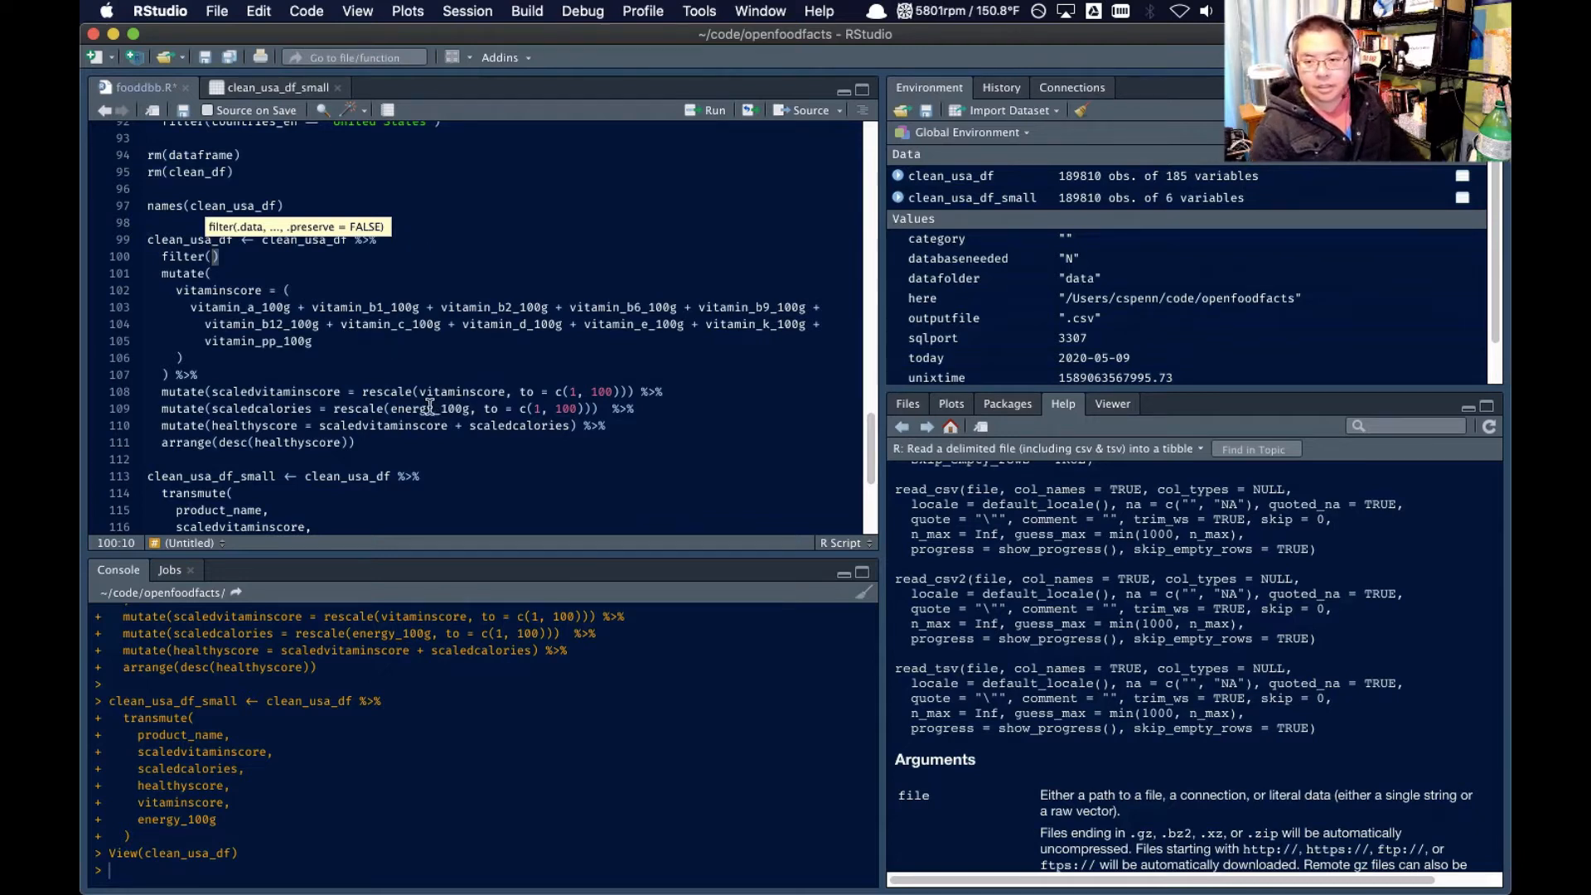
pyautogui.write('energy_100g')
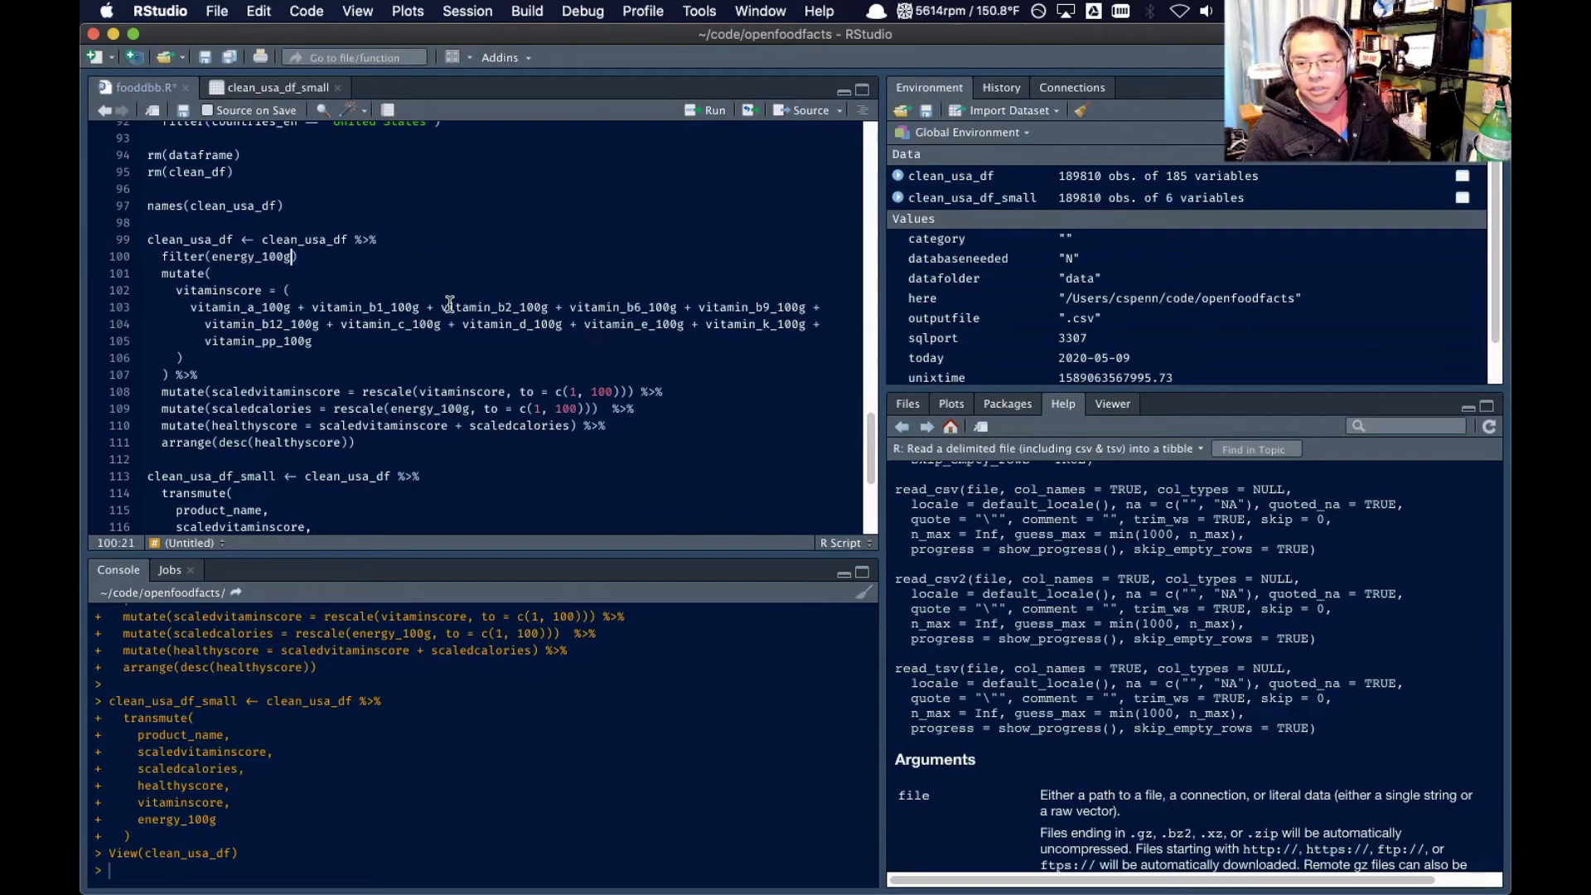
pyautogui.write(' < 5000')
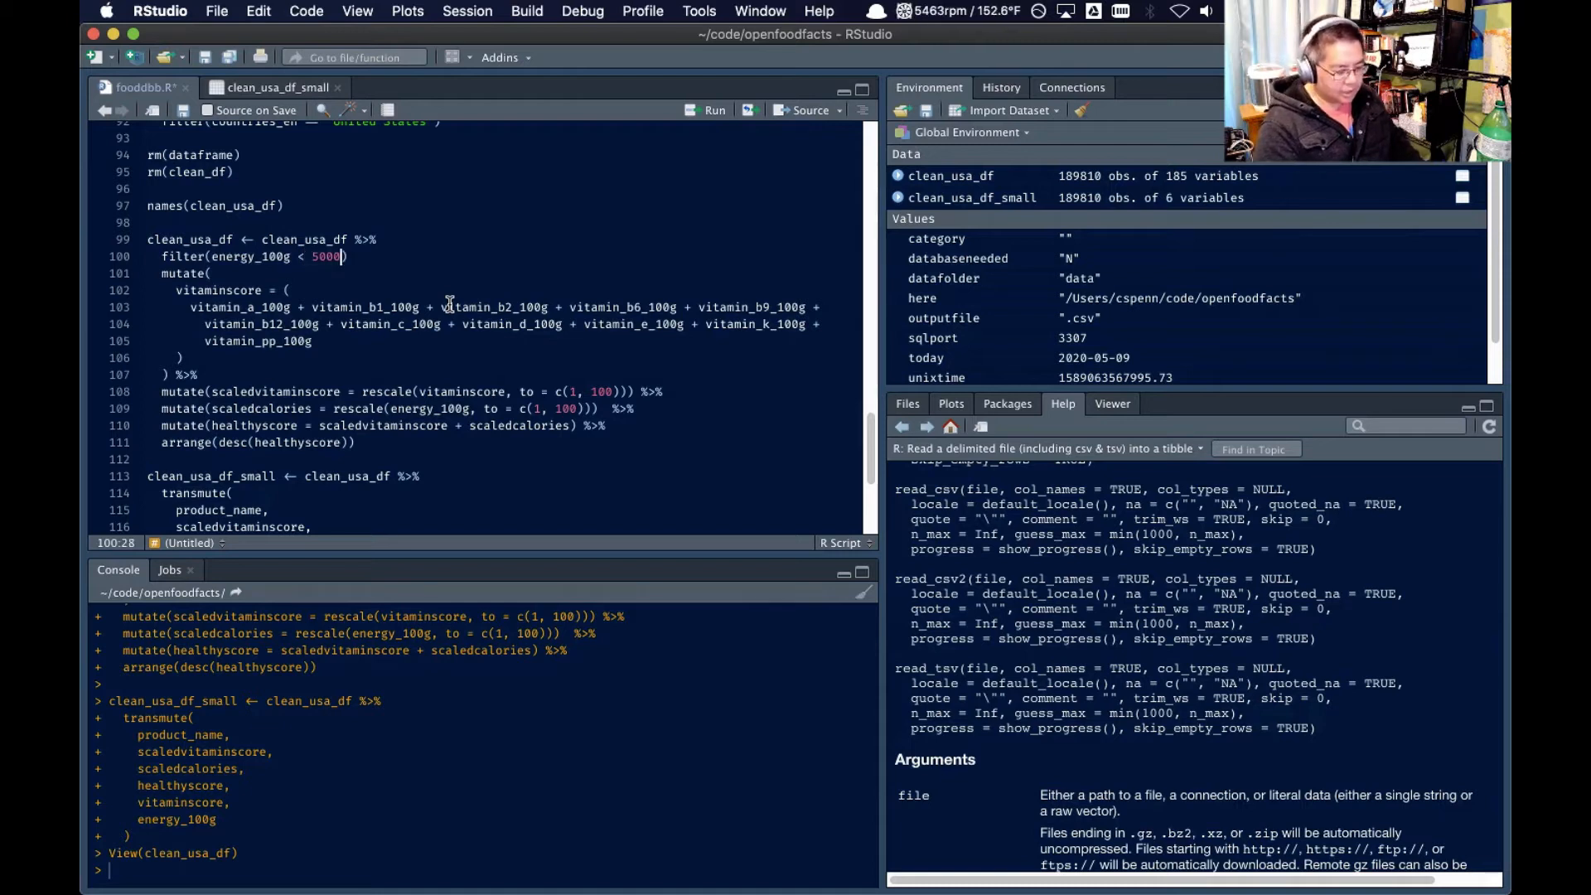
pyautogui.press('Right')
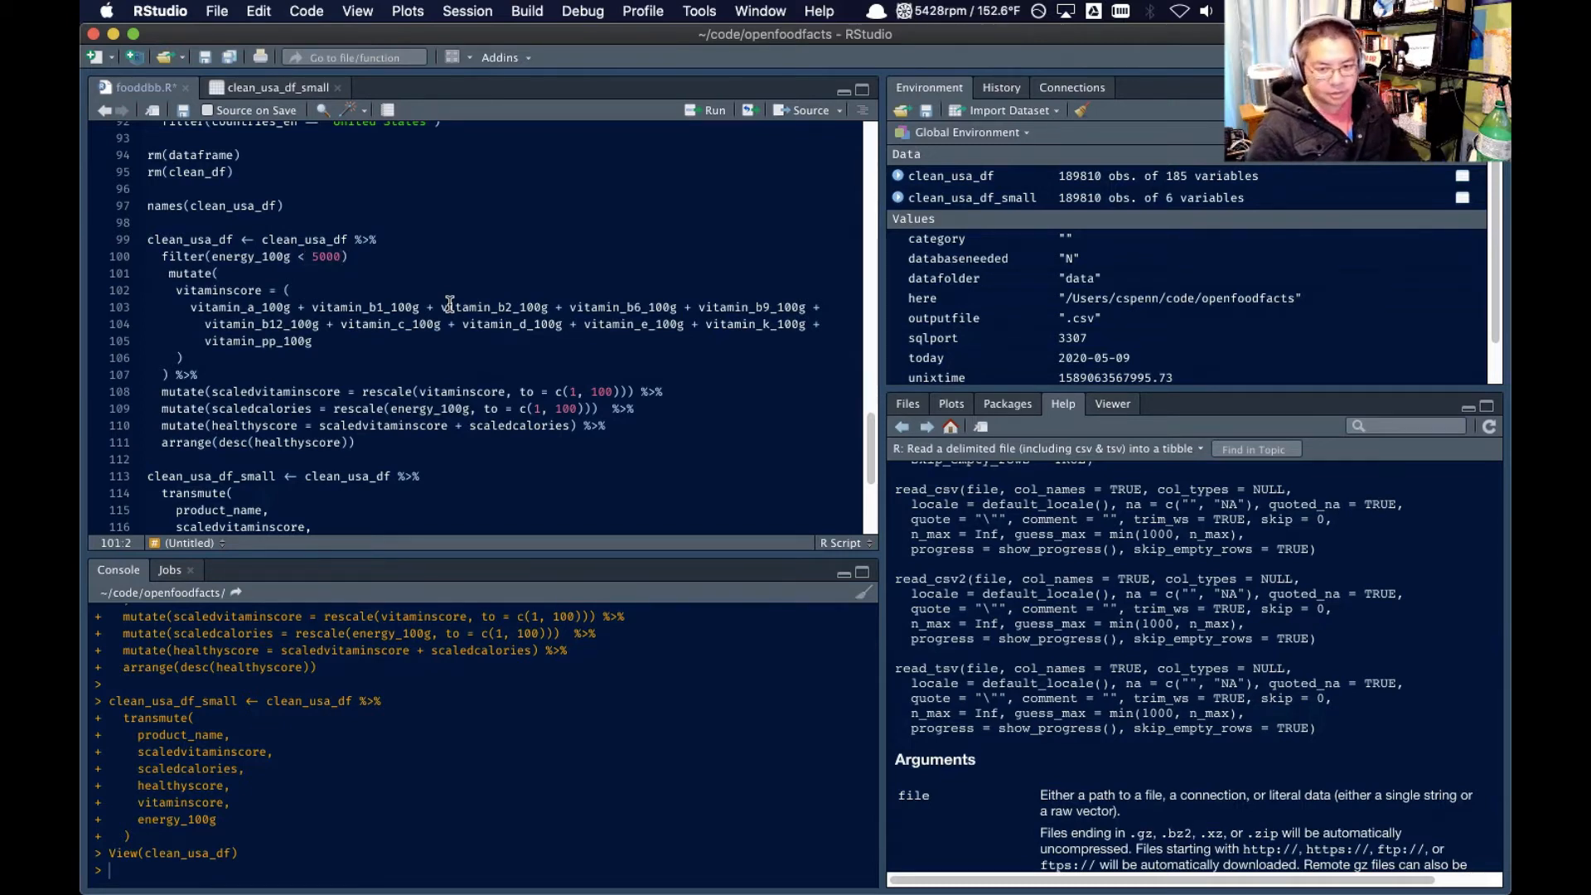
pyautogui.press('Left')
pyautogui.press('Left')
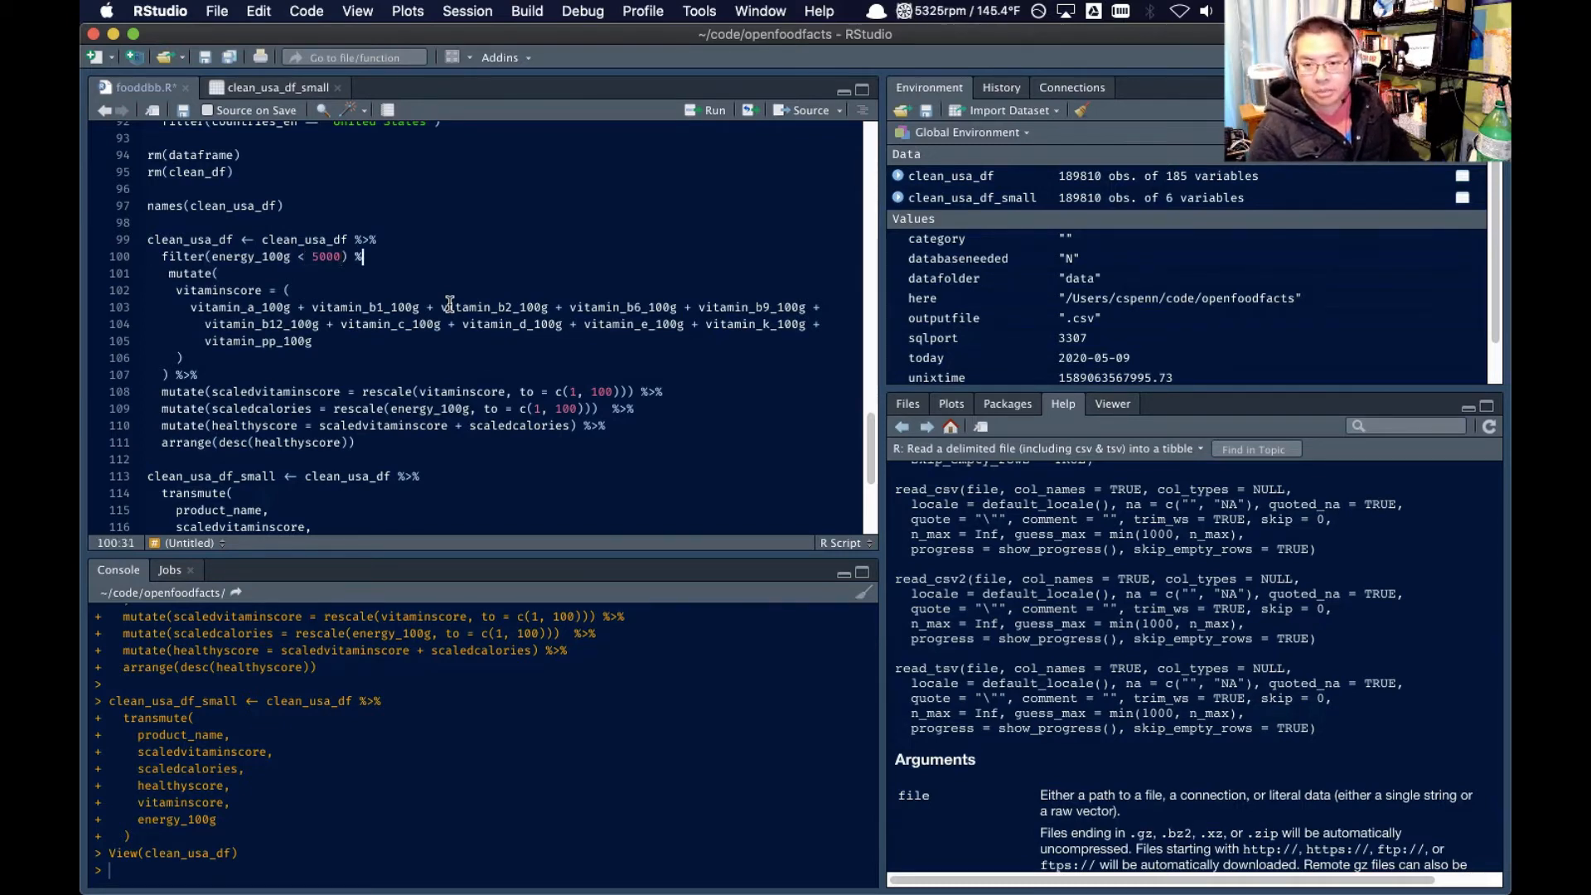
# Run the code from the filtered clean_usa_df pipeline through the end of the clean_usa_df_small transmute() call
pyautogui.click(276, 220)
pyautogui.scroll(-4, 298, 311)
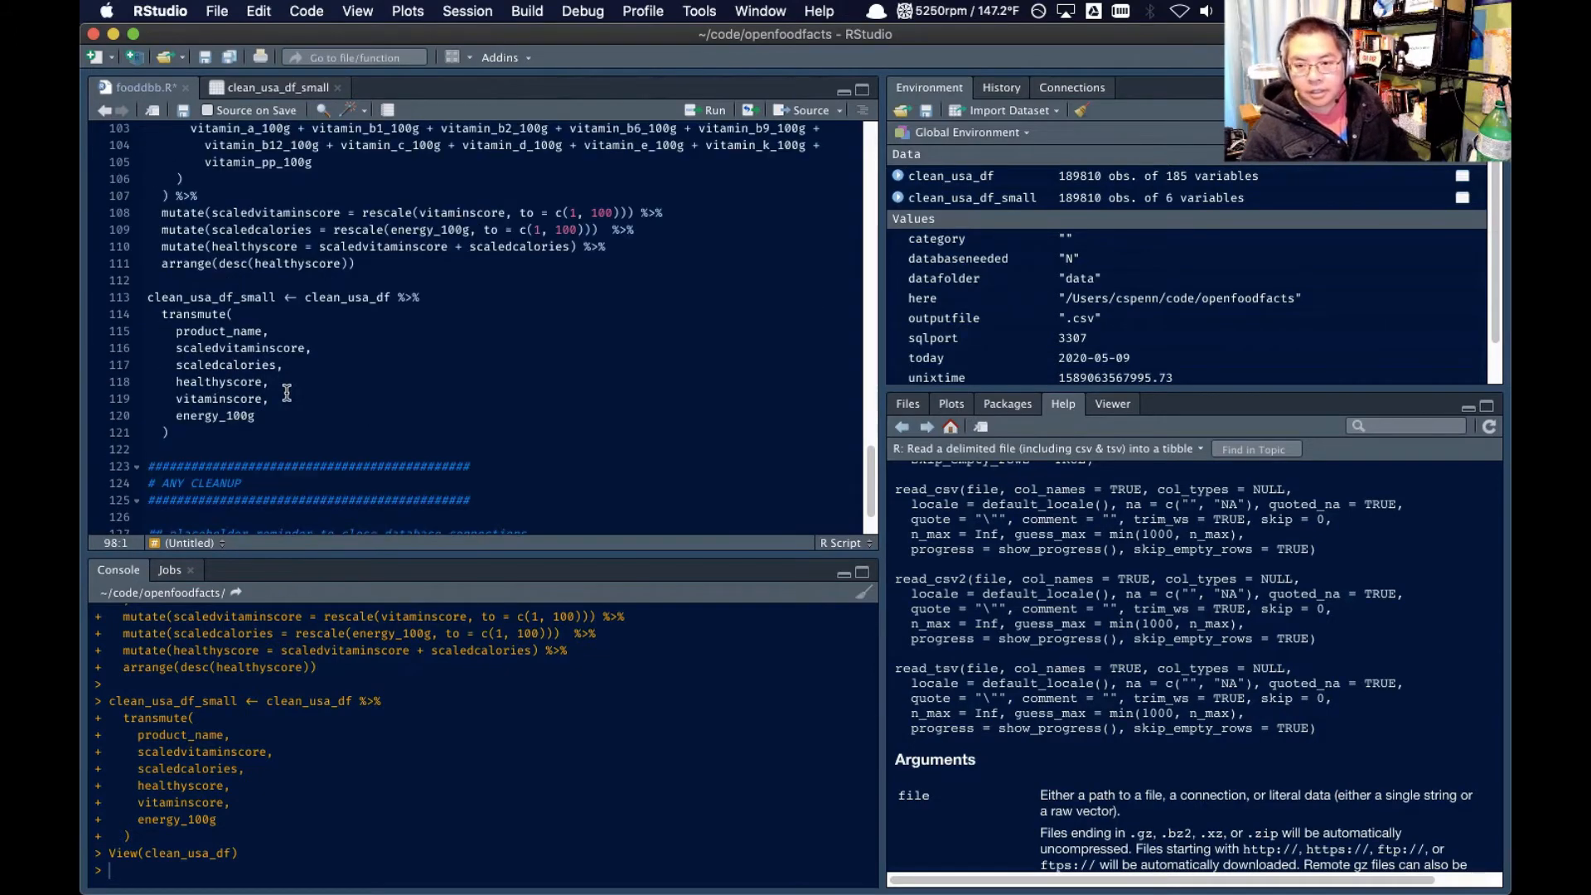
pyautogui.keyDown('shift'); pyautogui.click(269, 435); pyautogui.keyUp('shift')
pyautogui.press('super+Return')
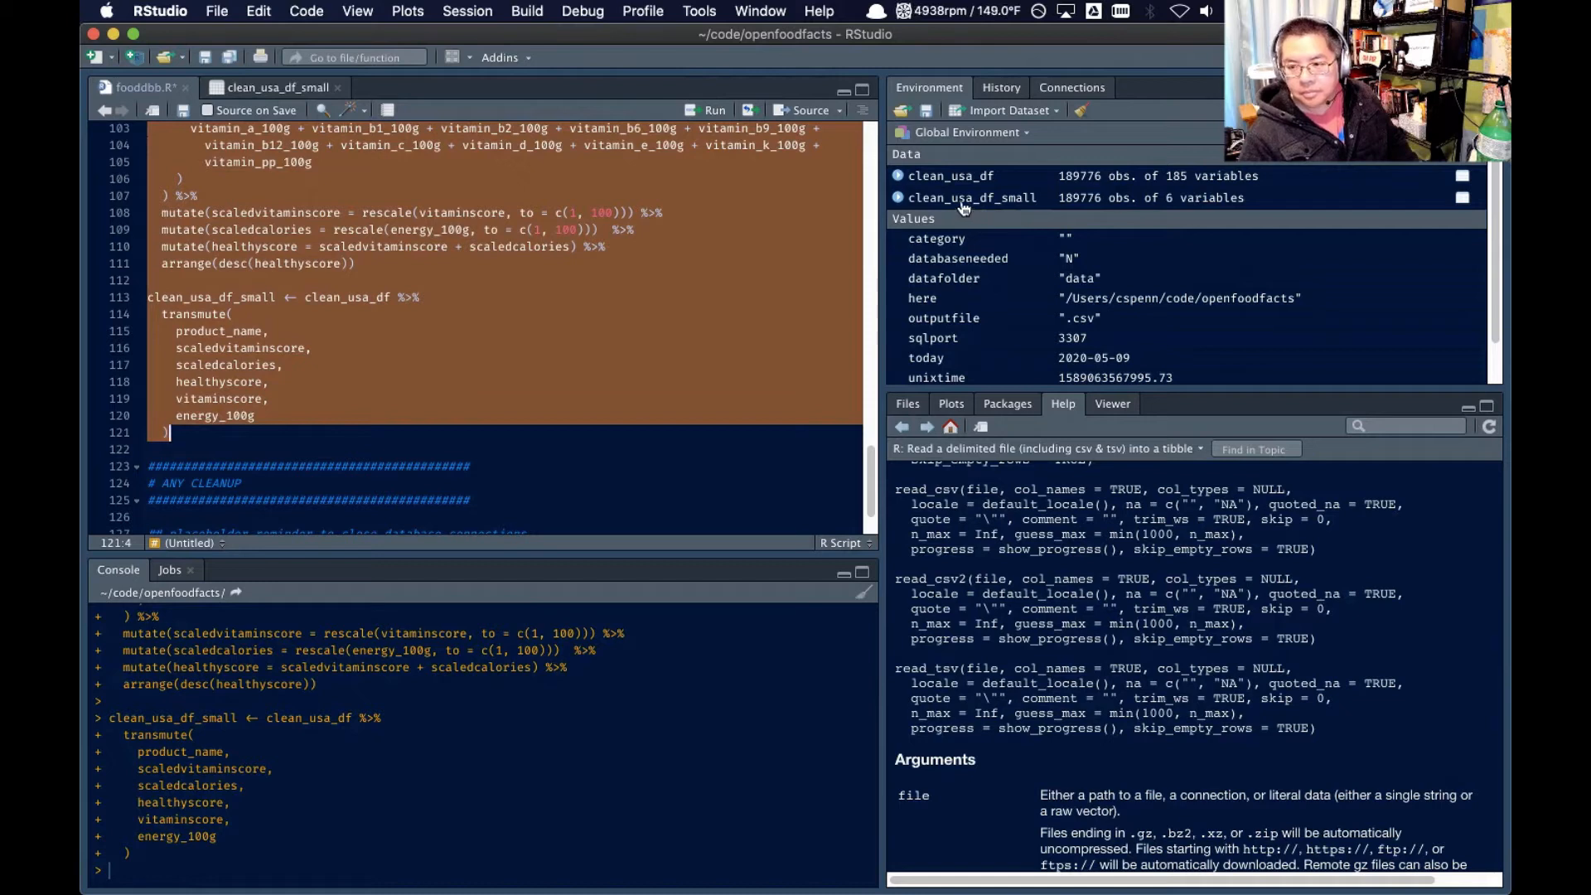
# Open and close the clean_usa_df data view, and examine the recalculated scores and energy_100g values in clean_usa_df_small
pyautogui.click(964, 176)
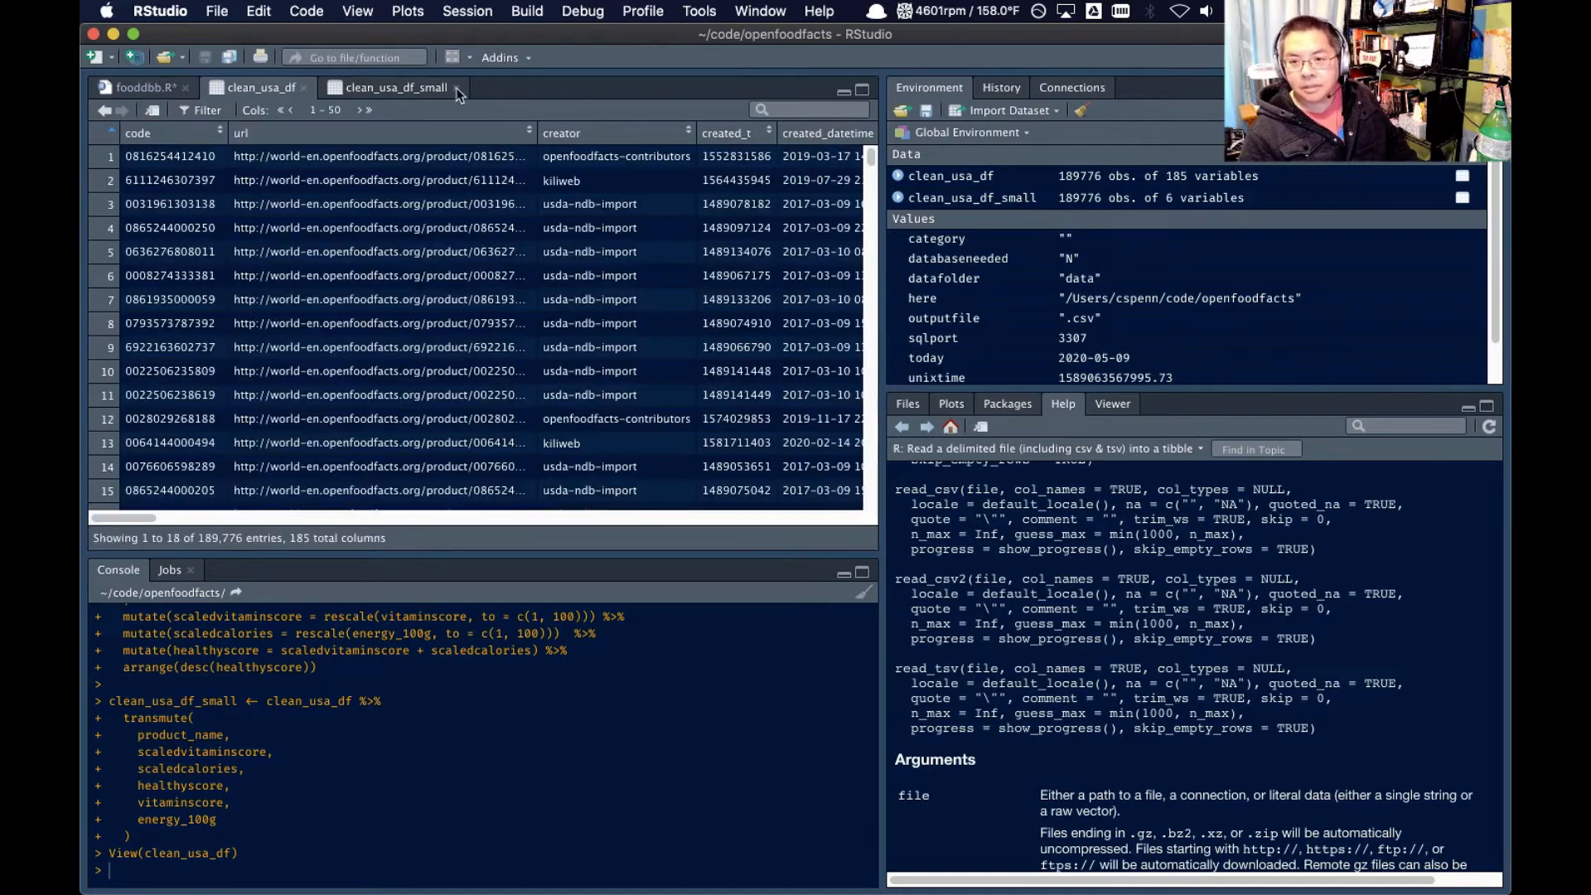
pyautogui.press('super+w')
pyautogui.click(266, 91)
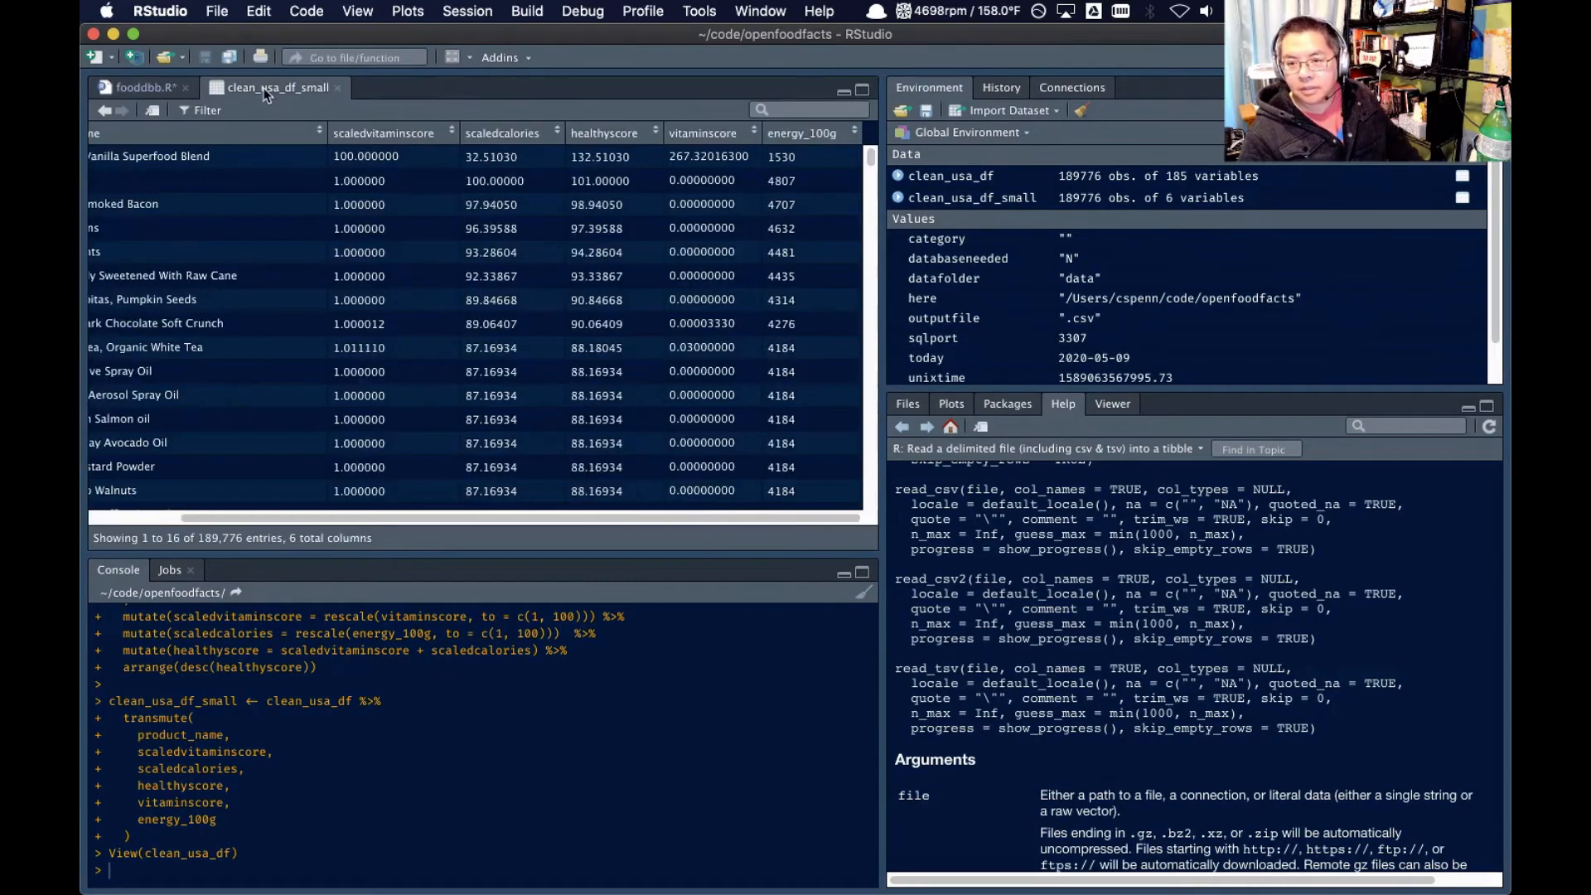
pyautogui.hscroll(-3, 385, 255)
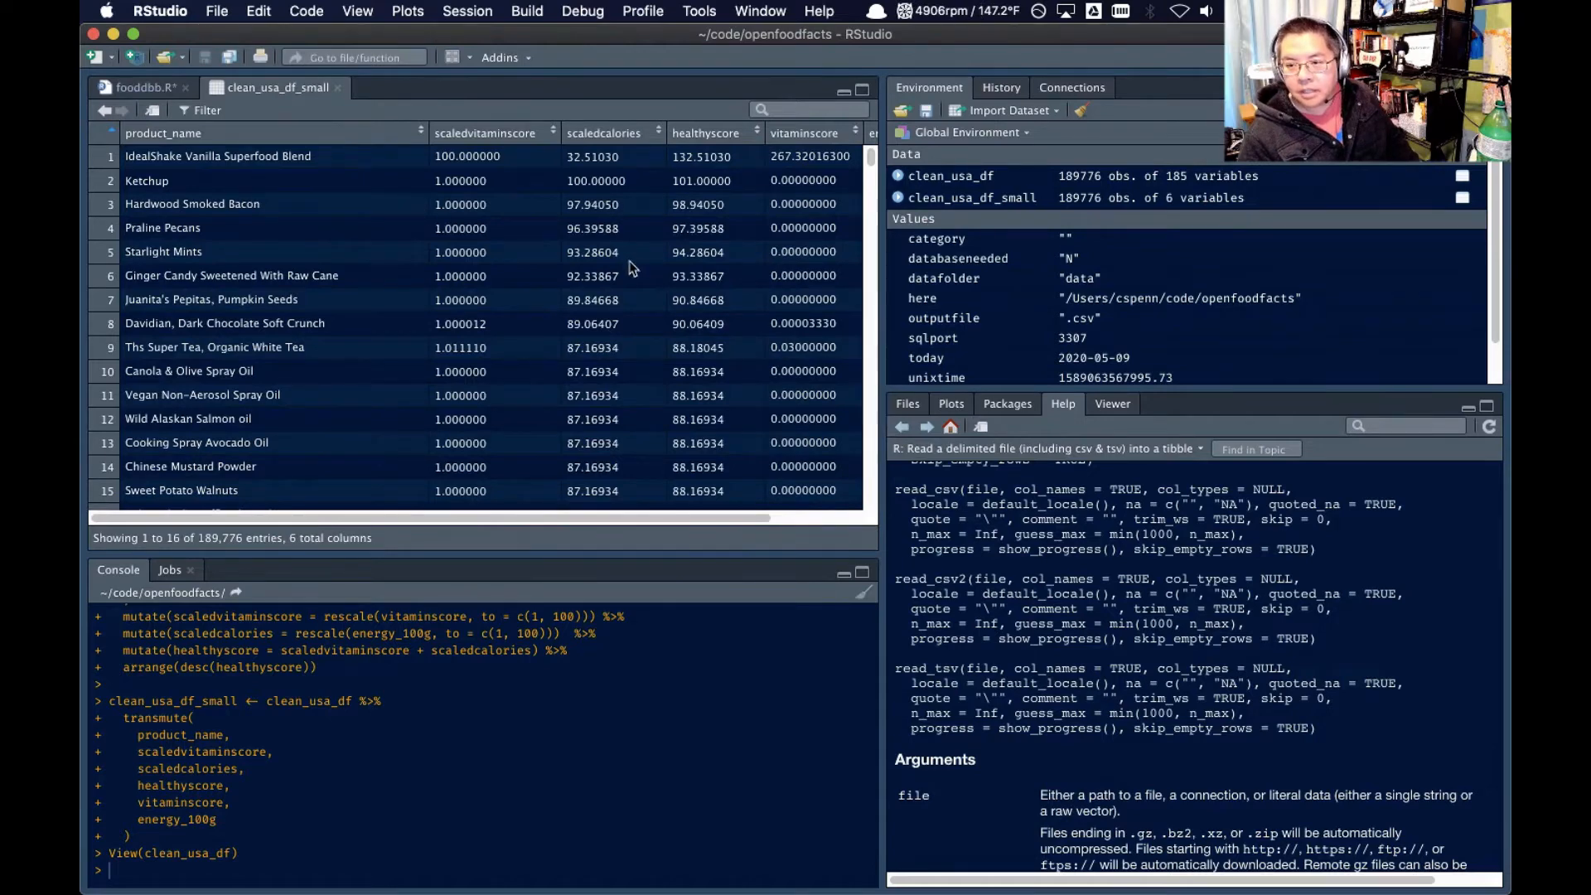
pyautogui.hscroll(3, 621, 276)
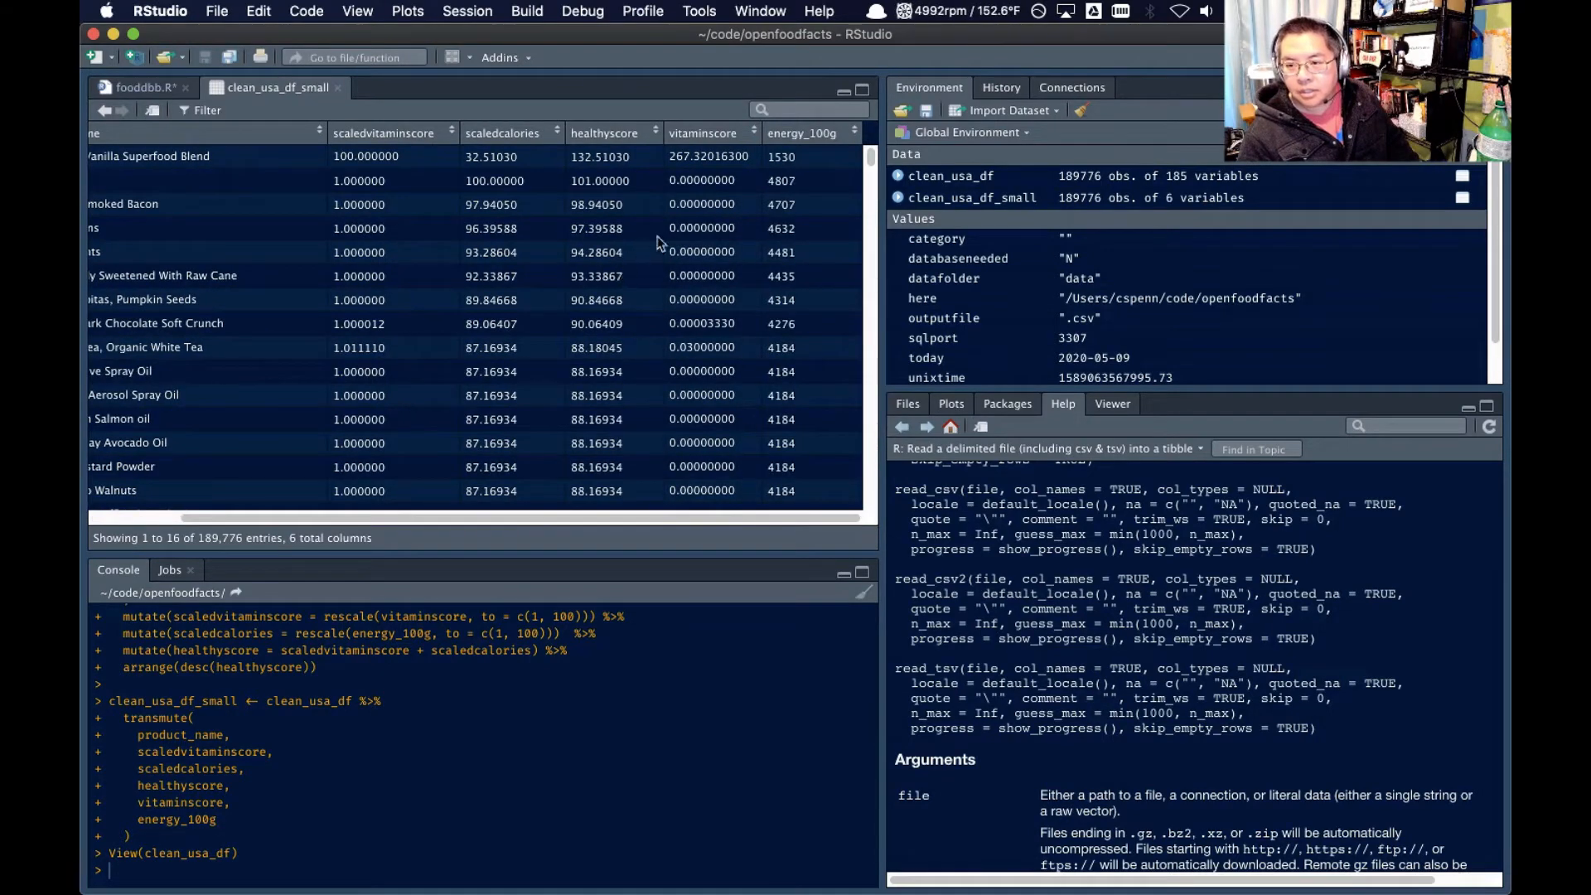
pyautogui.hscroll(-3, 501, 316)
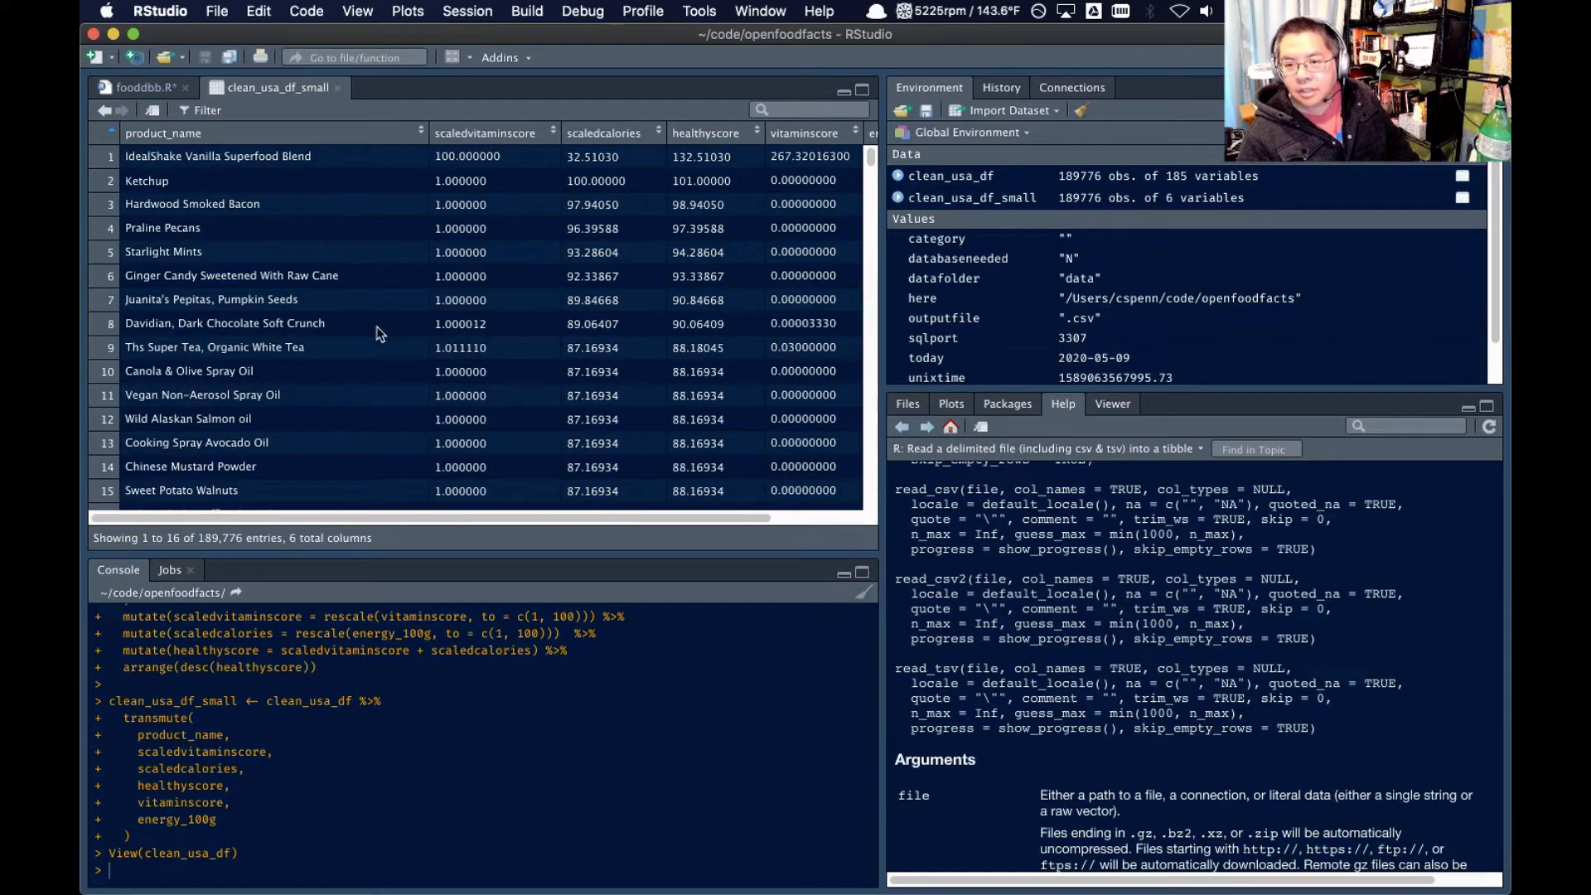
# Sort clean_usa_df_small by scaledcalories in descending order and compare the highest-calorie products with their energy_100g values
pyautogui.click(639, 137)
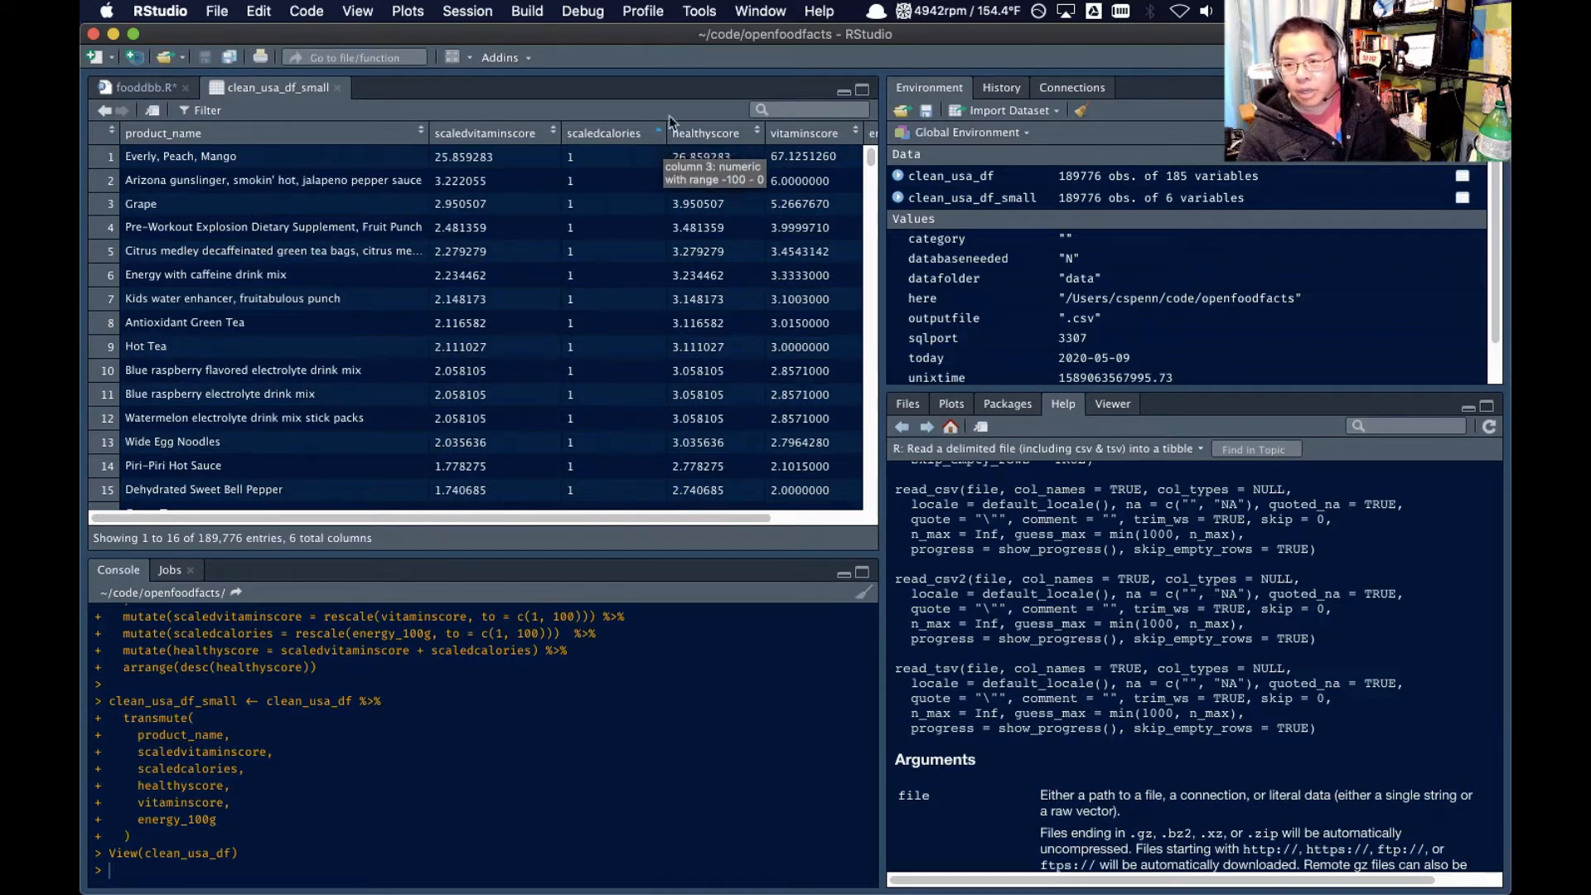
pyautogui.click(640, 136)
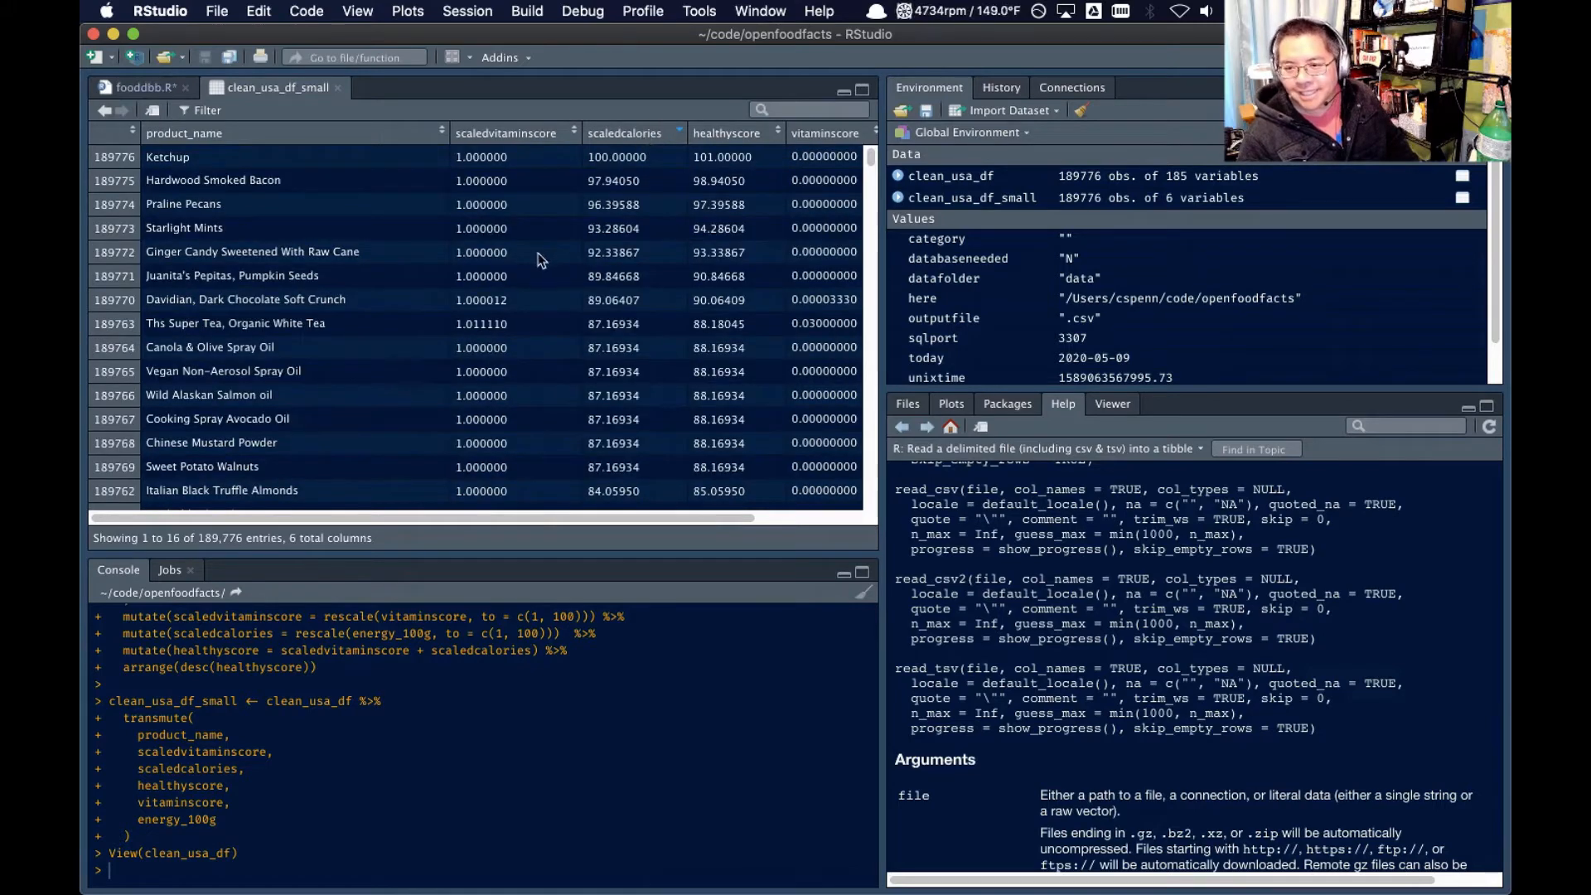
pyautogui.hscroll(2, 546, 251)
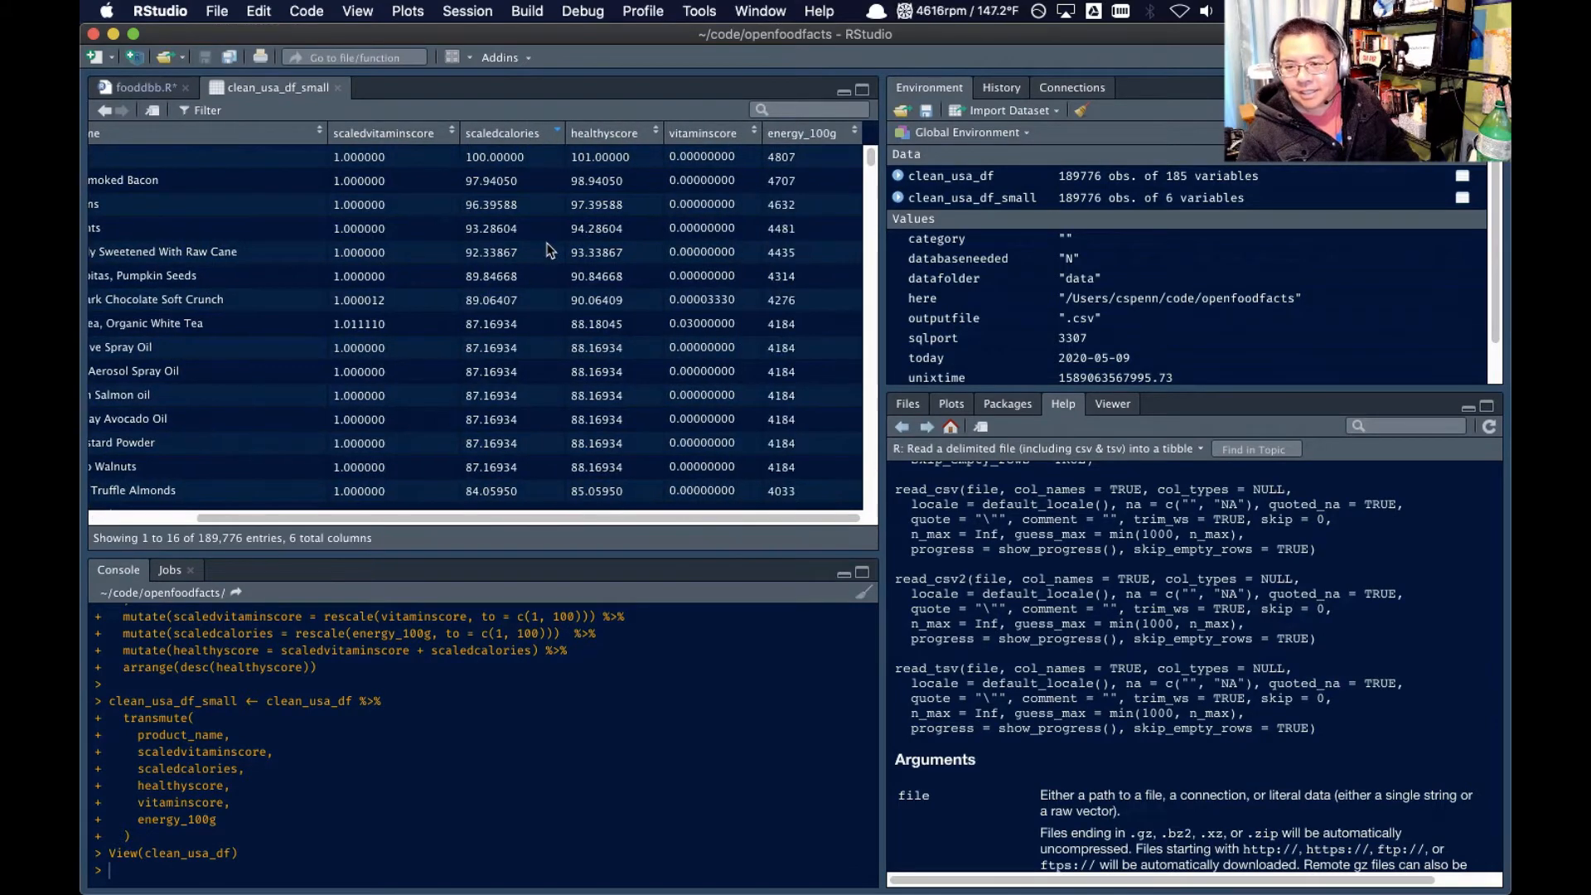
pyautogui.hscroll(-2, 547, 251)
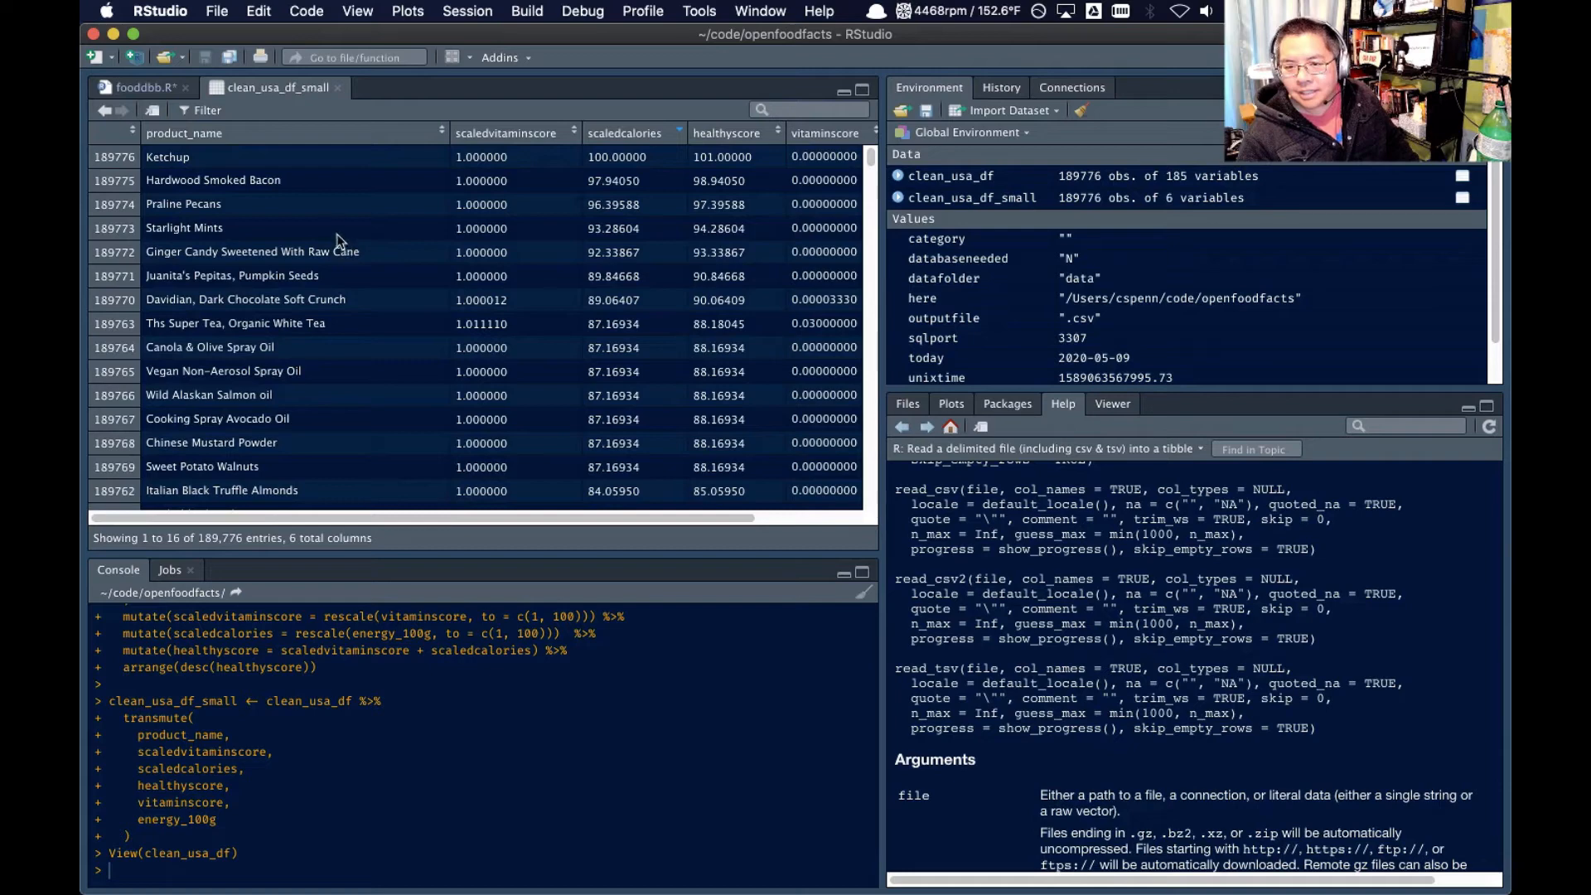
pyautogui.scroll(-2, 283, 212)
pyautogui.scroll(2, 297, 215)
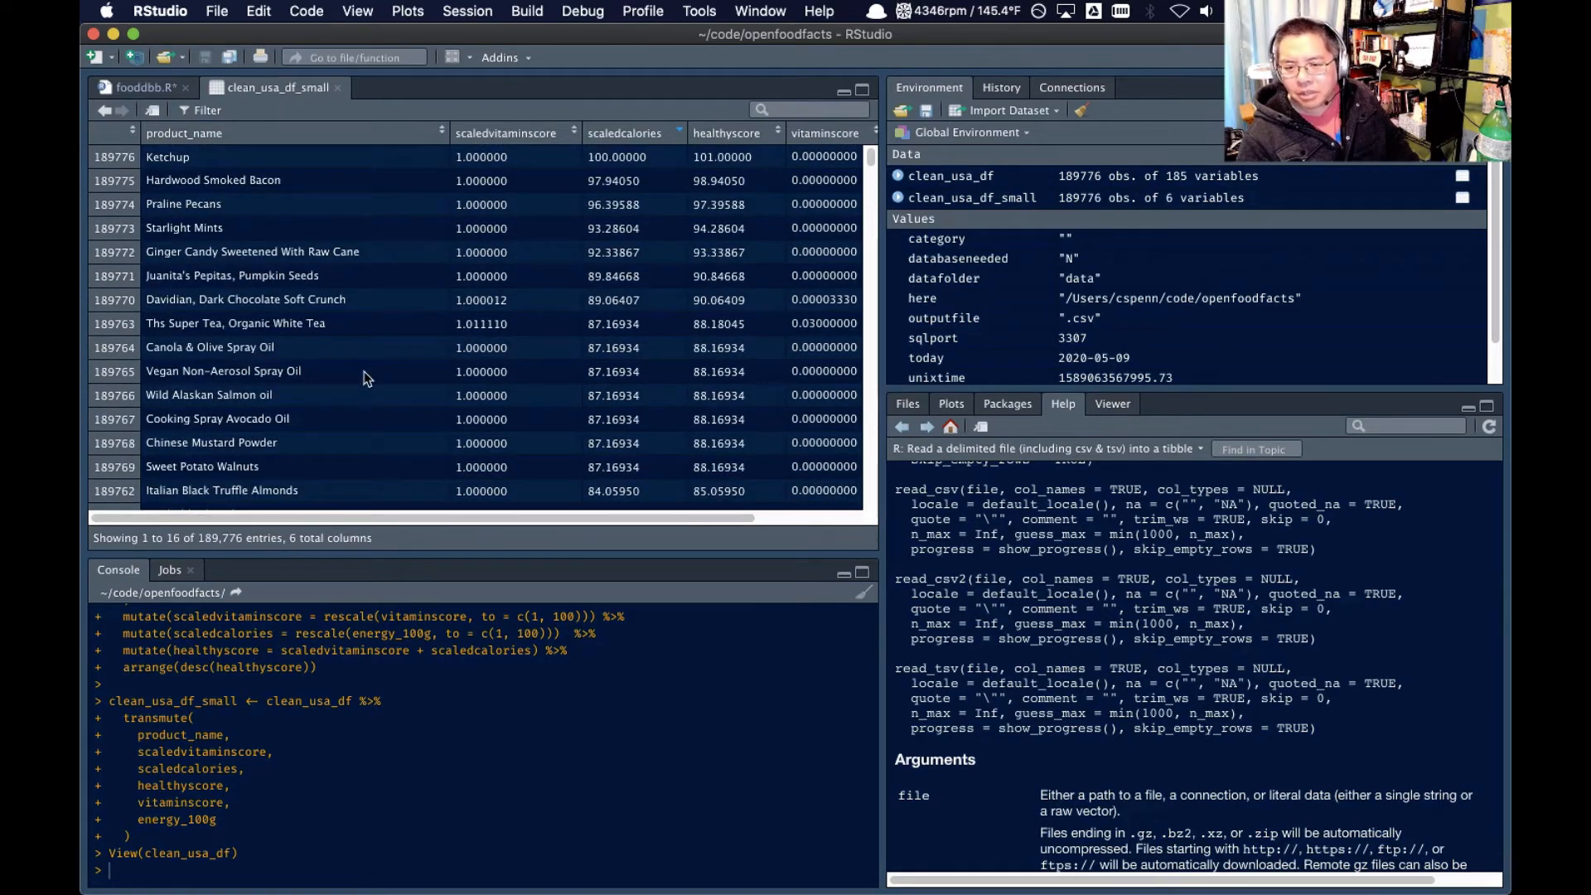
pyautogui.scroll(-10, 367, 378)
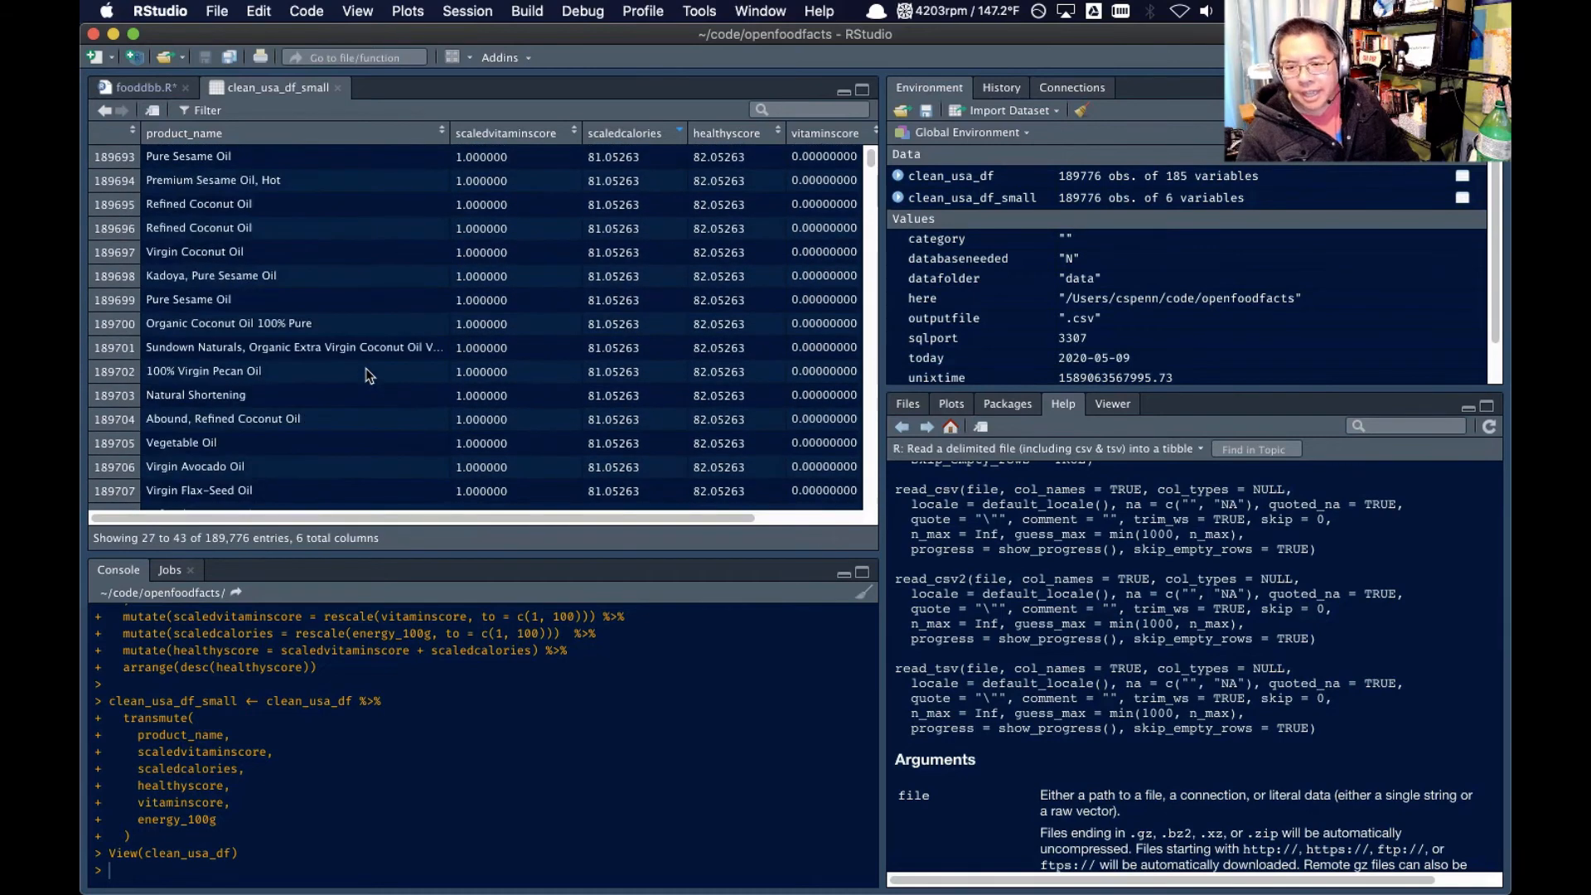
pyautogui.scroll(10, 367, 375)
pyautogui.hscroll(3, 377, 371)
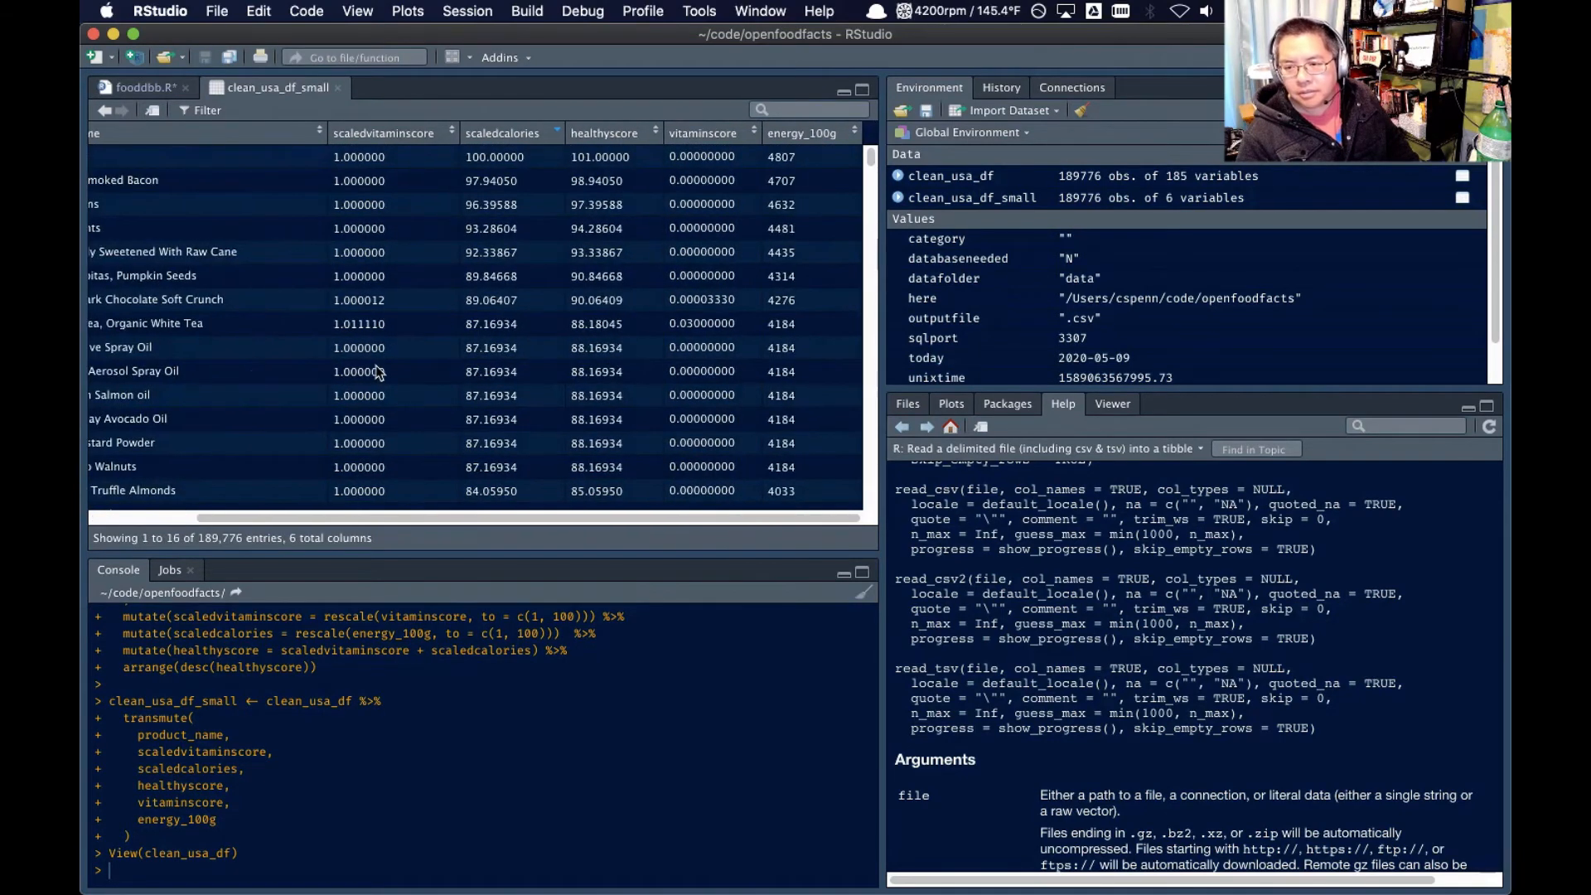
pyautogui.hscroll(-3, 367, 371)
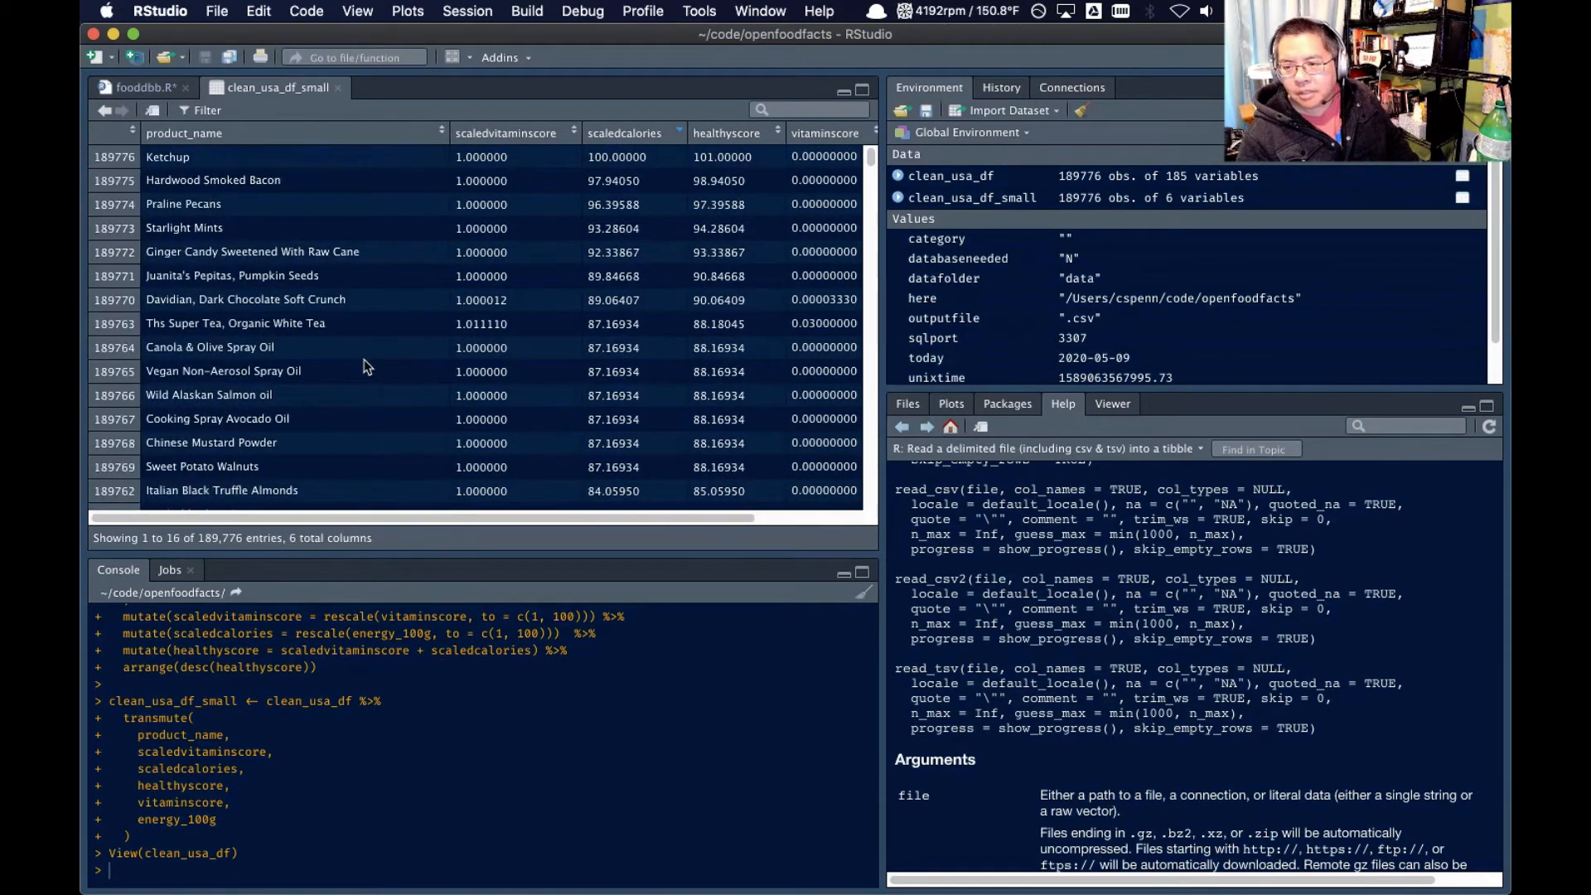
pyautogui.hscroll(3, 364, 369)
pyautogui.scroll(-2, 431, 340)
pyautogui.scroll(-10, 464, 335)
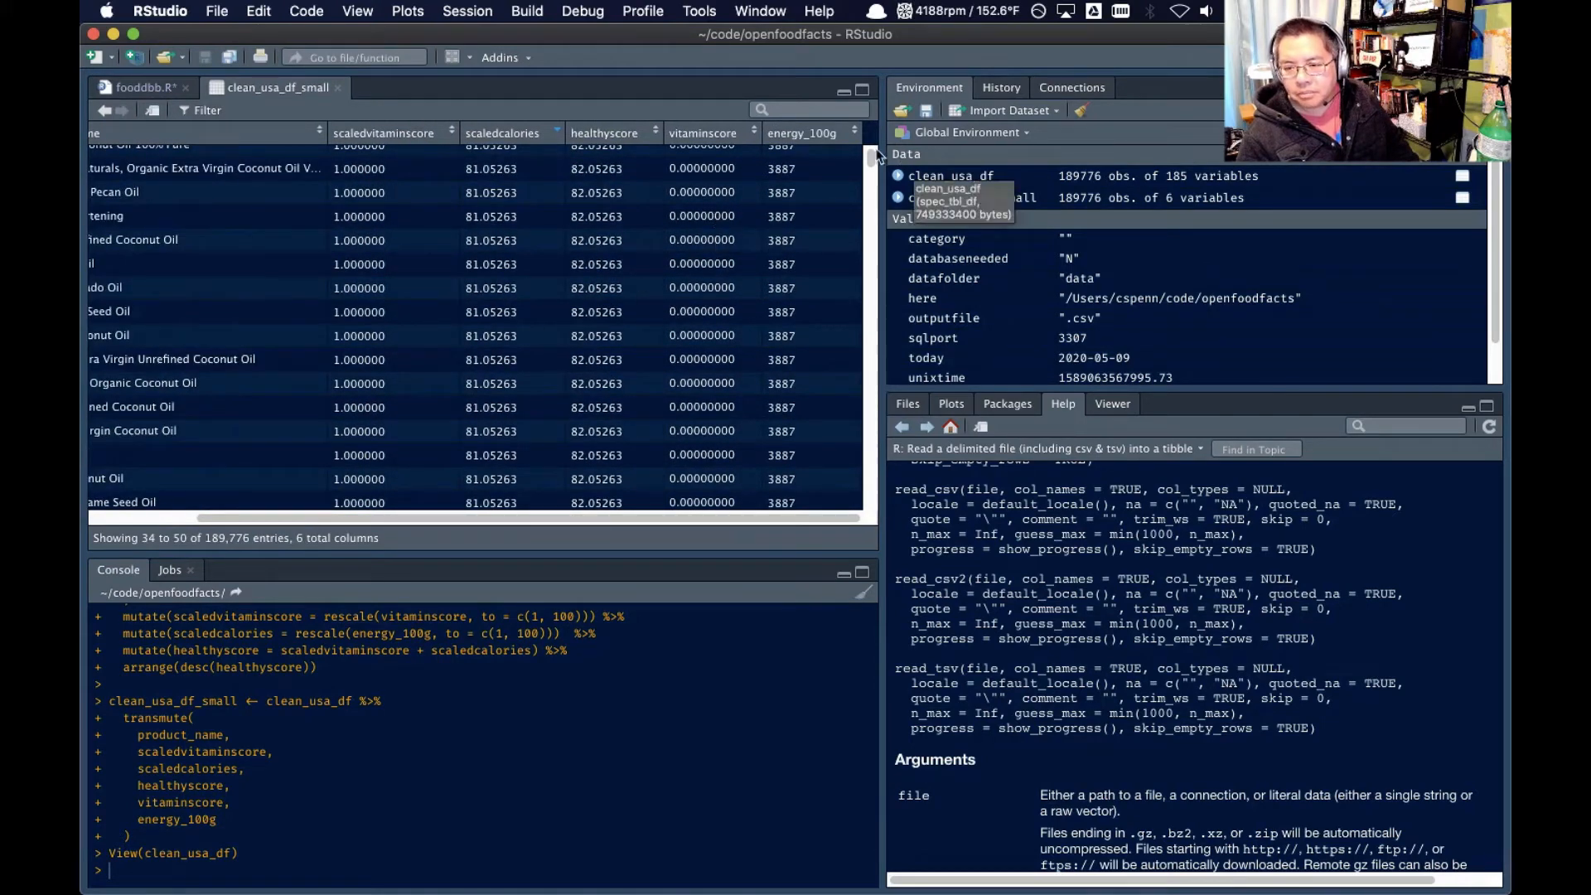
# Inspect the product names and scores near the middle of the sorted clean_usa_df_small table, and go back toward its beginning
pyautogui.moveTo(872, 160); pyautogui.dragTo(871, 319)
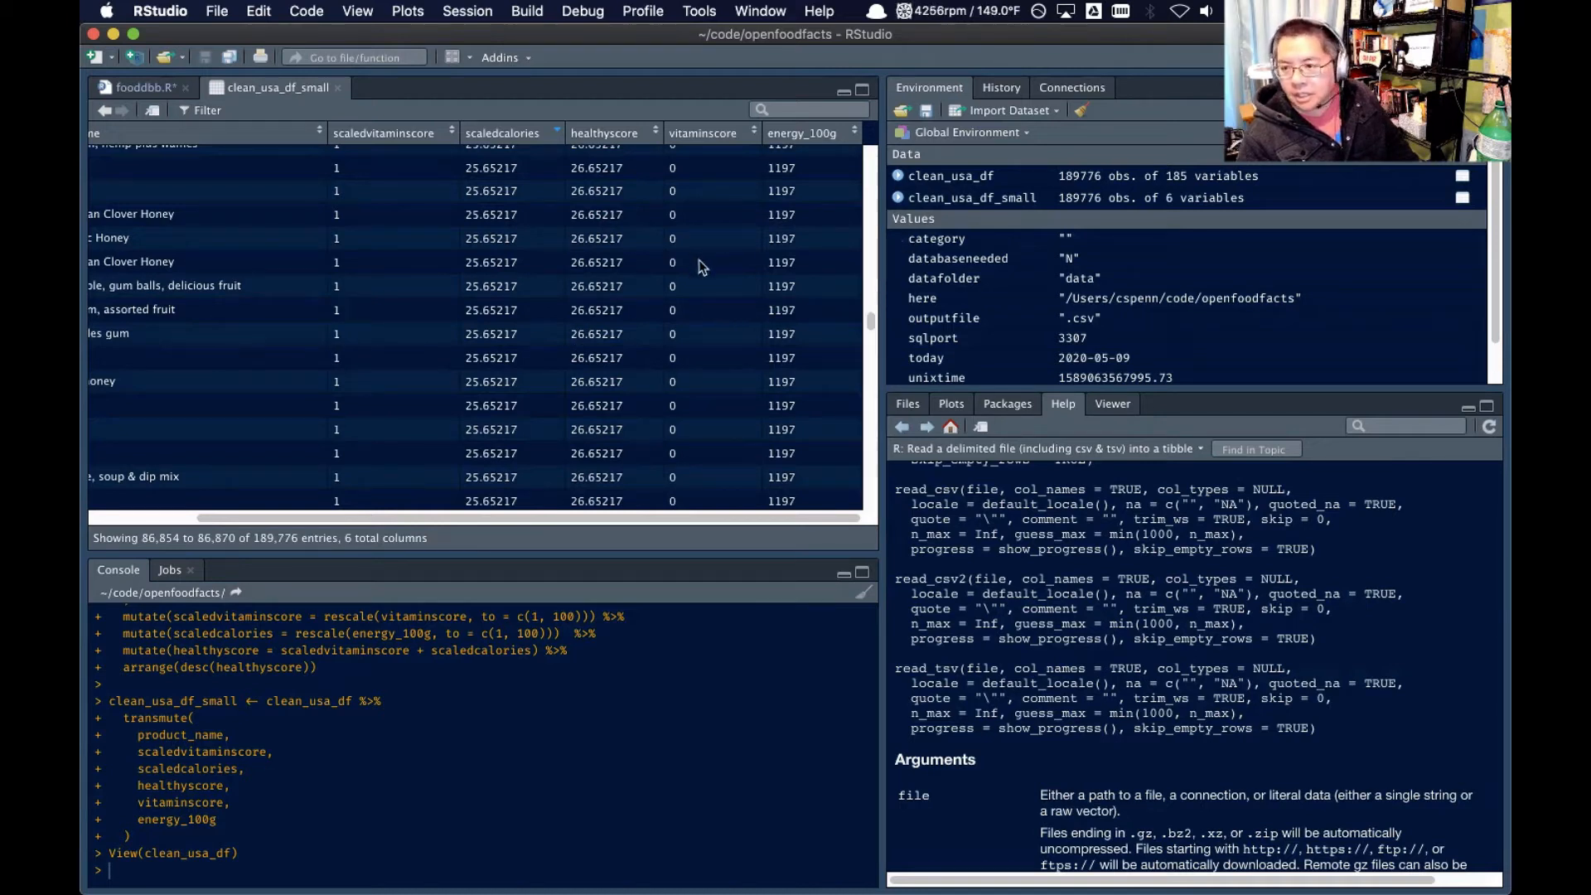
pyautogui.hscroll(-3, 836, 294)
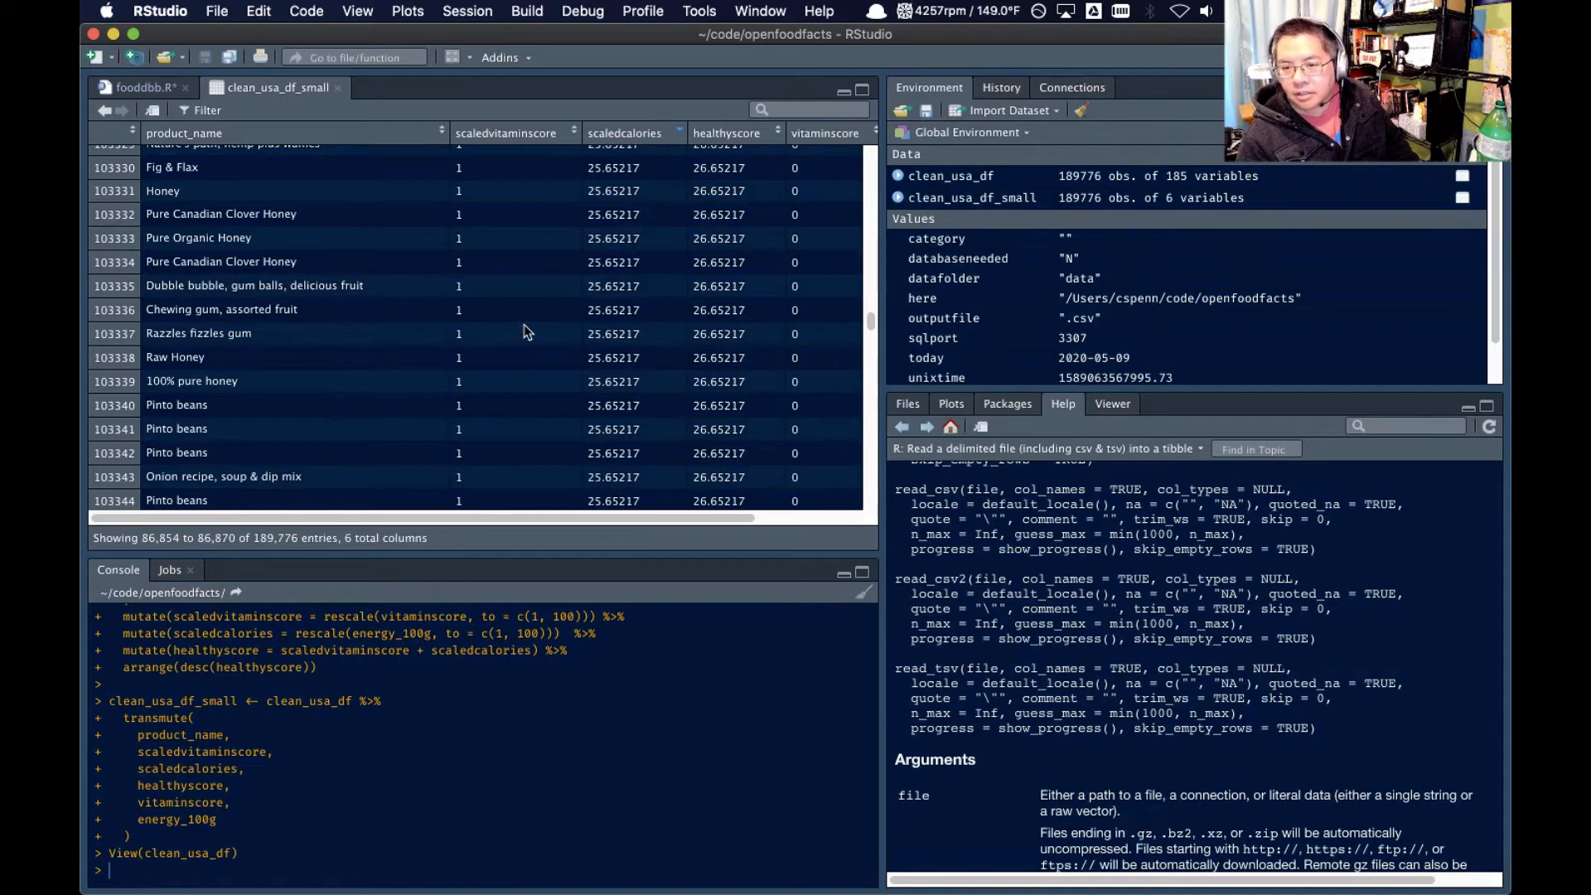
pyautogui.scroll(10, 523, 324)
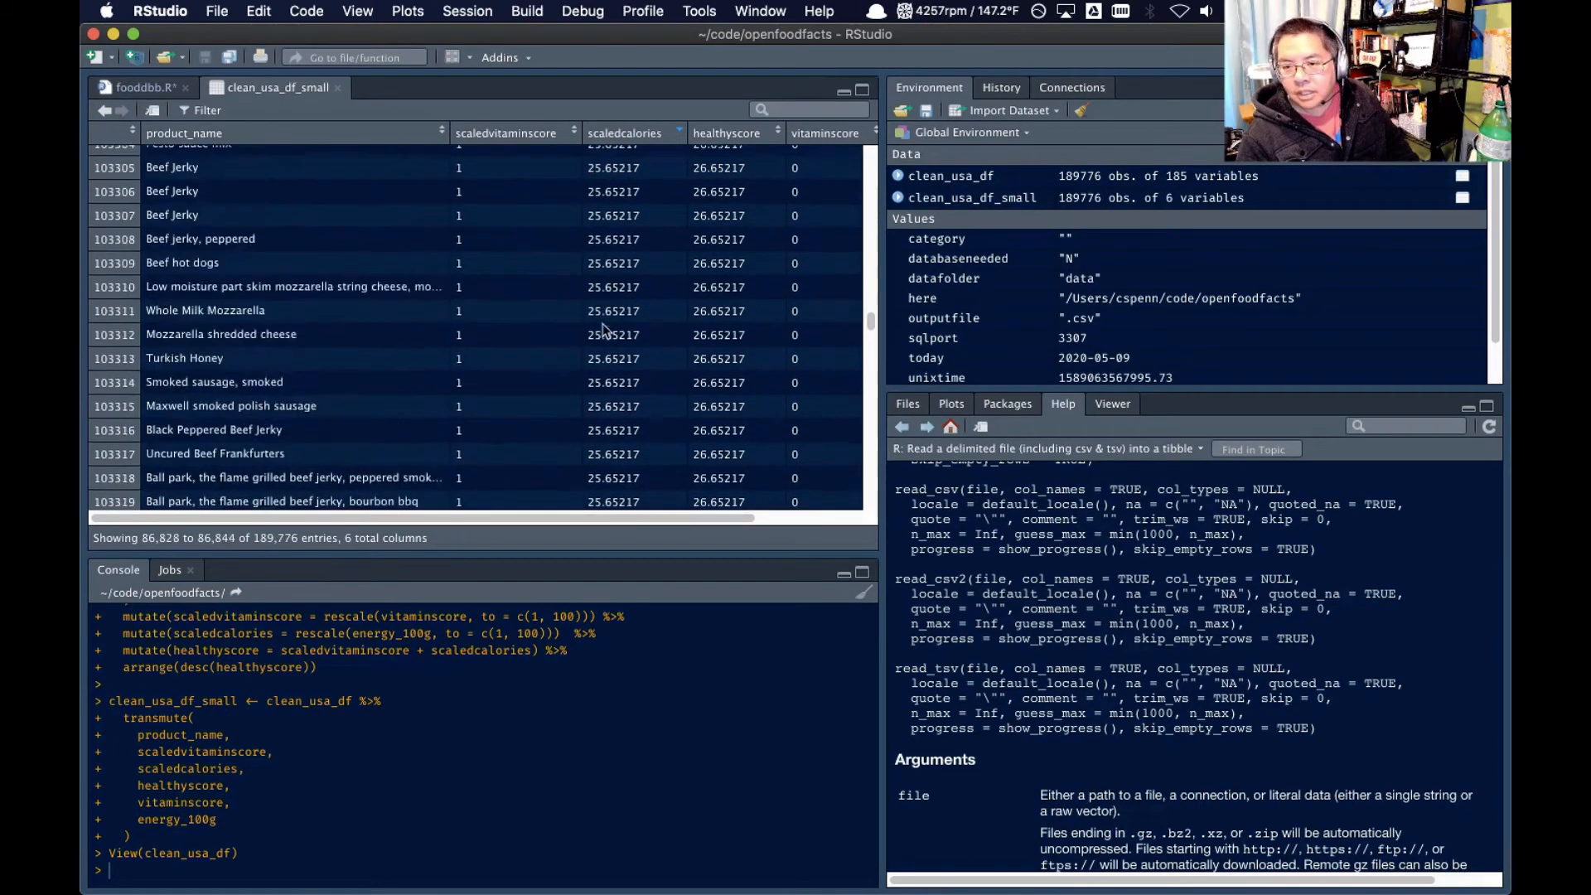
pyautogui.moveTo(870, 321); pyautogui.dragTo(870, 153)
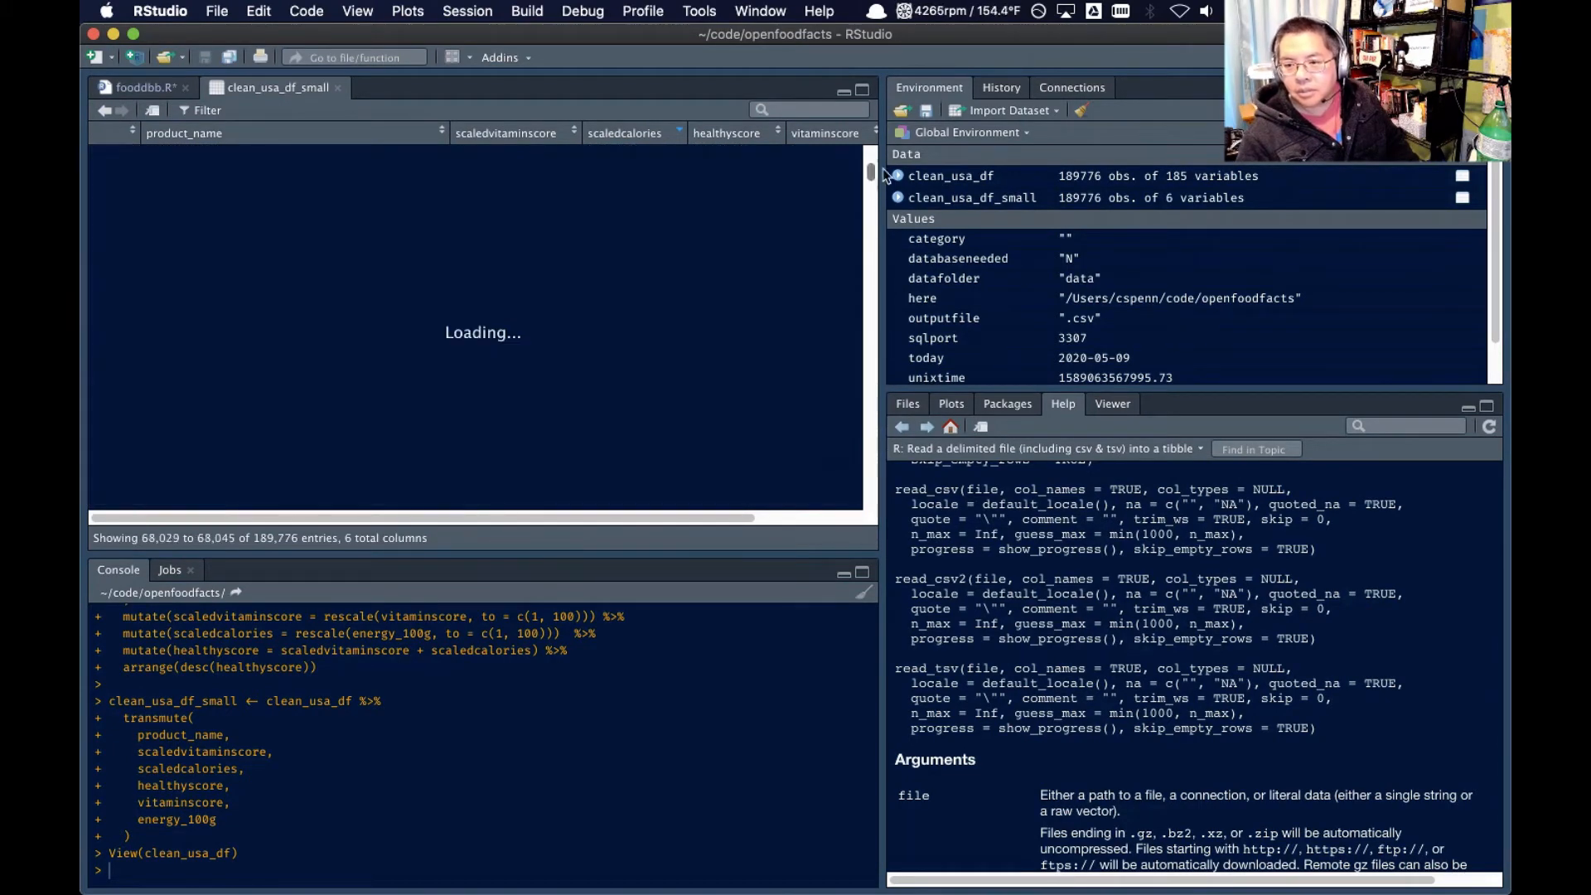
# In the fooddbb.R script, multiply the rescaled energy_100g value in the scaledcalories mutate() by -1, wrapped in parentheses
pyautogui.click(161, 85)
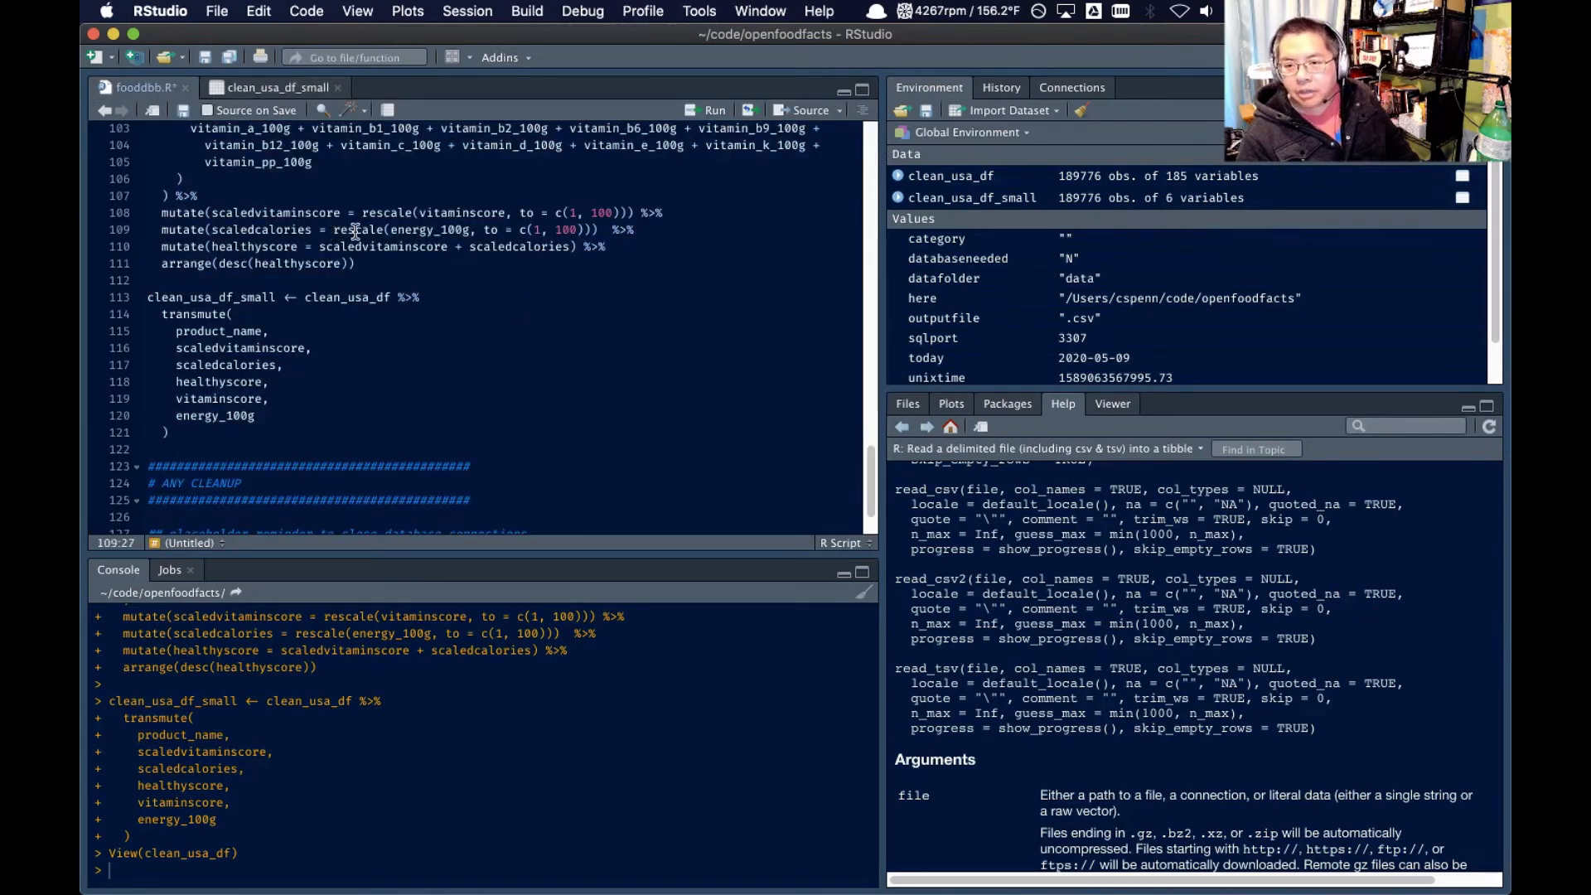
pyautogui.write('(')
pyautogui.click(605, 230)
pyautogui.write(') ')
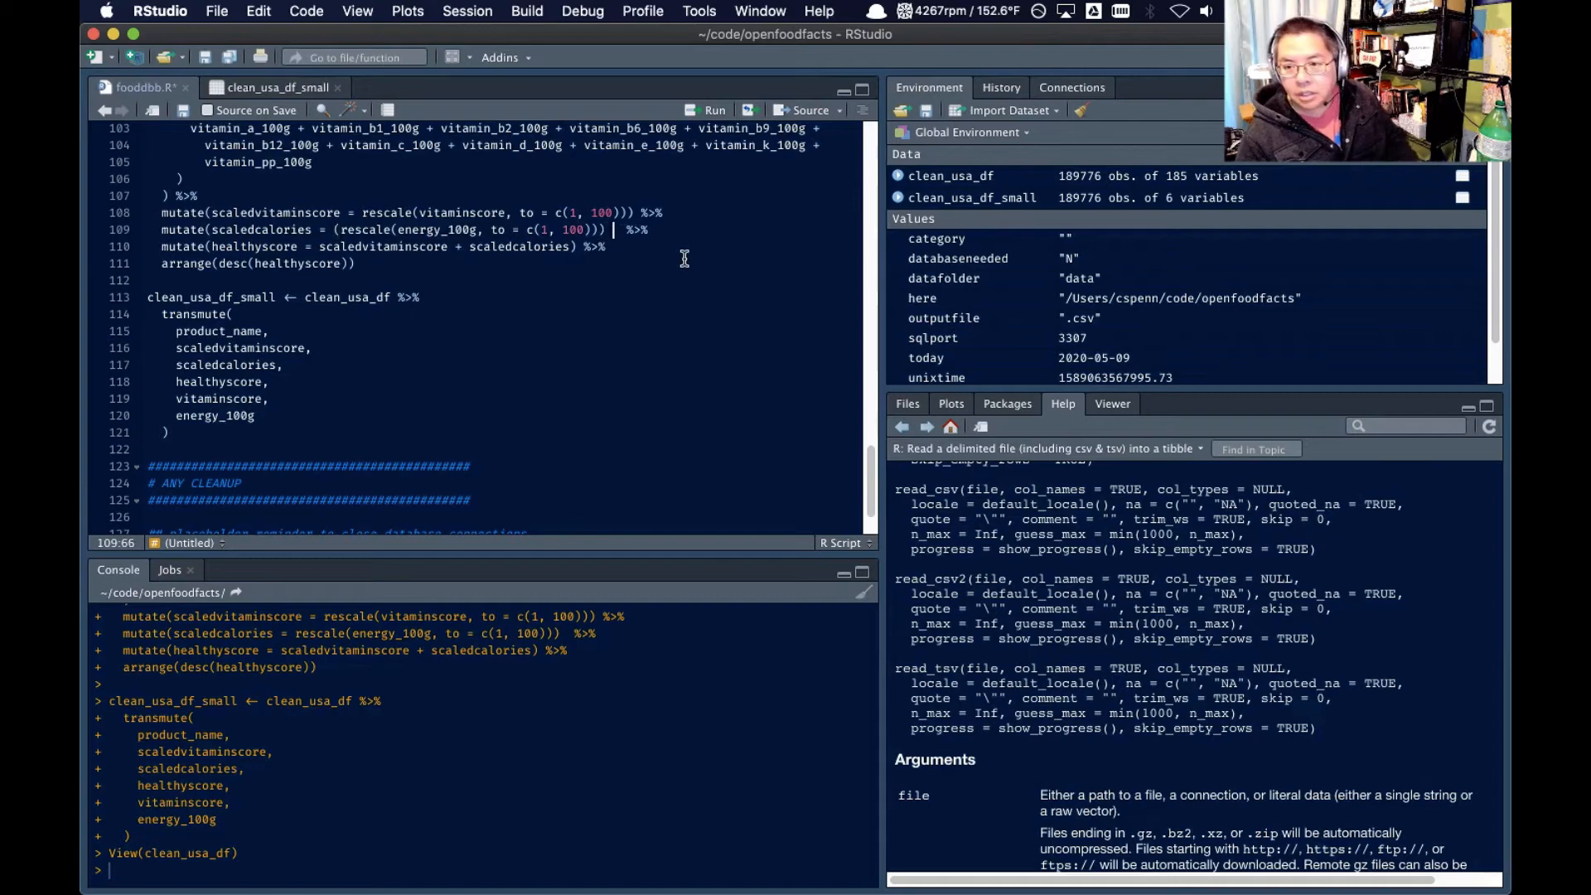
pyautogui.write('* -1)')
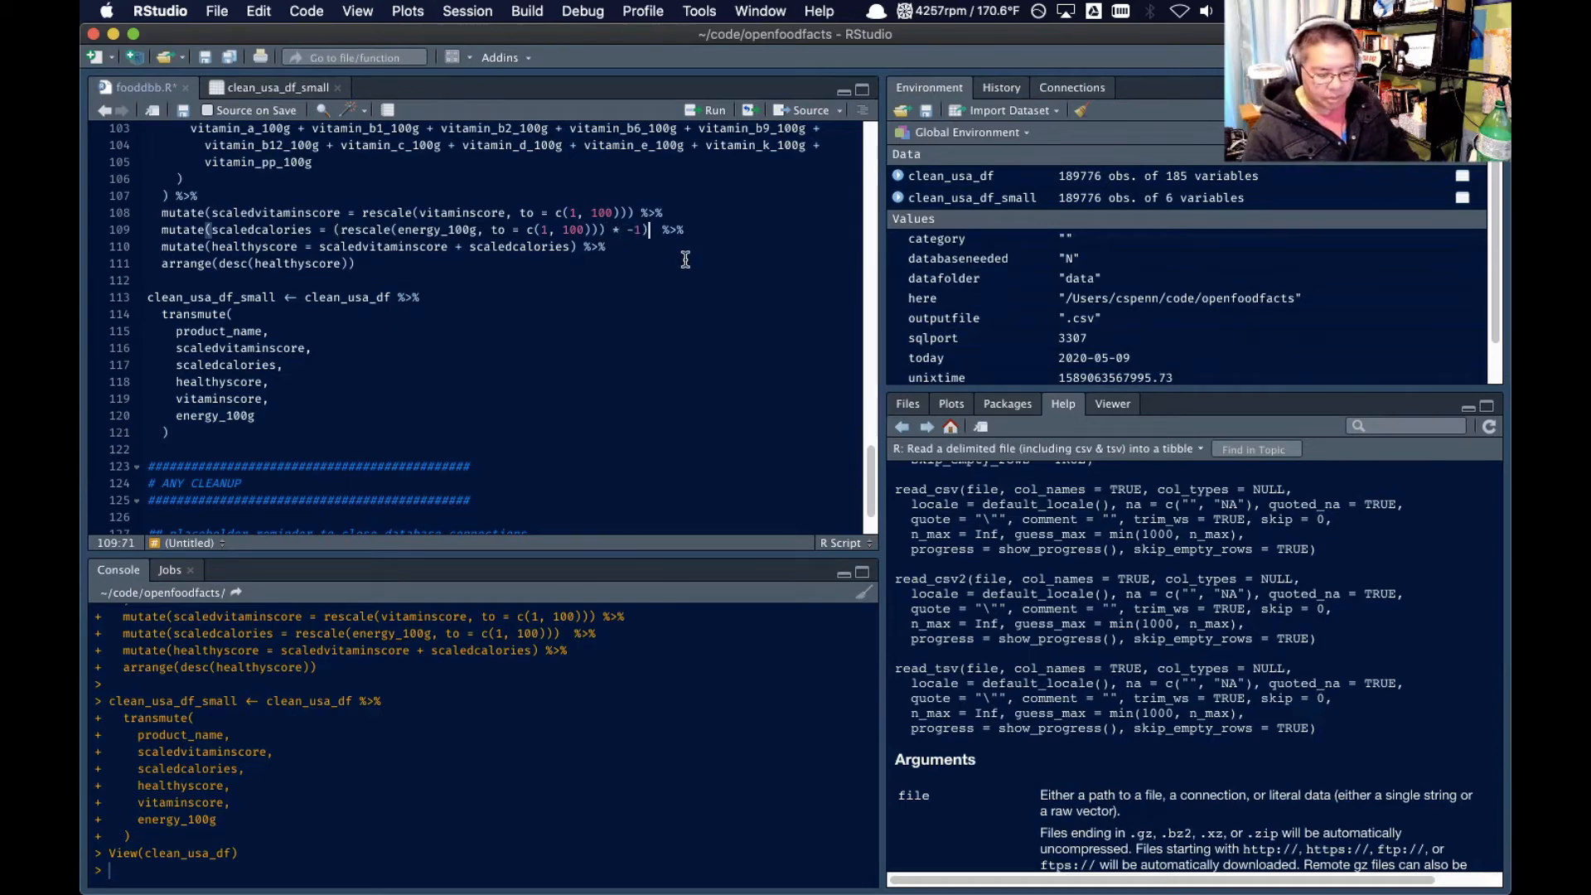
# Rerun the script from the clean_usa_df filter pipeline through the end of the clean_usa_df_small transmute() call
pyautogui.scroll(3, 378, 285)
pyautogui.click(221, 221)
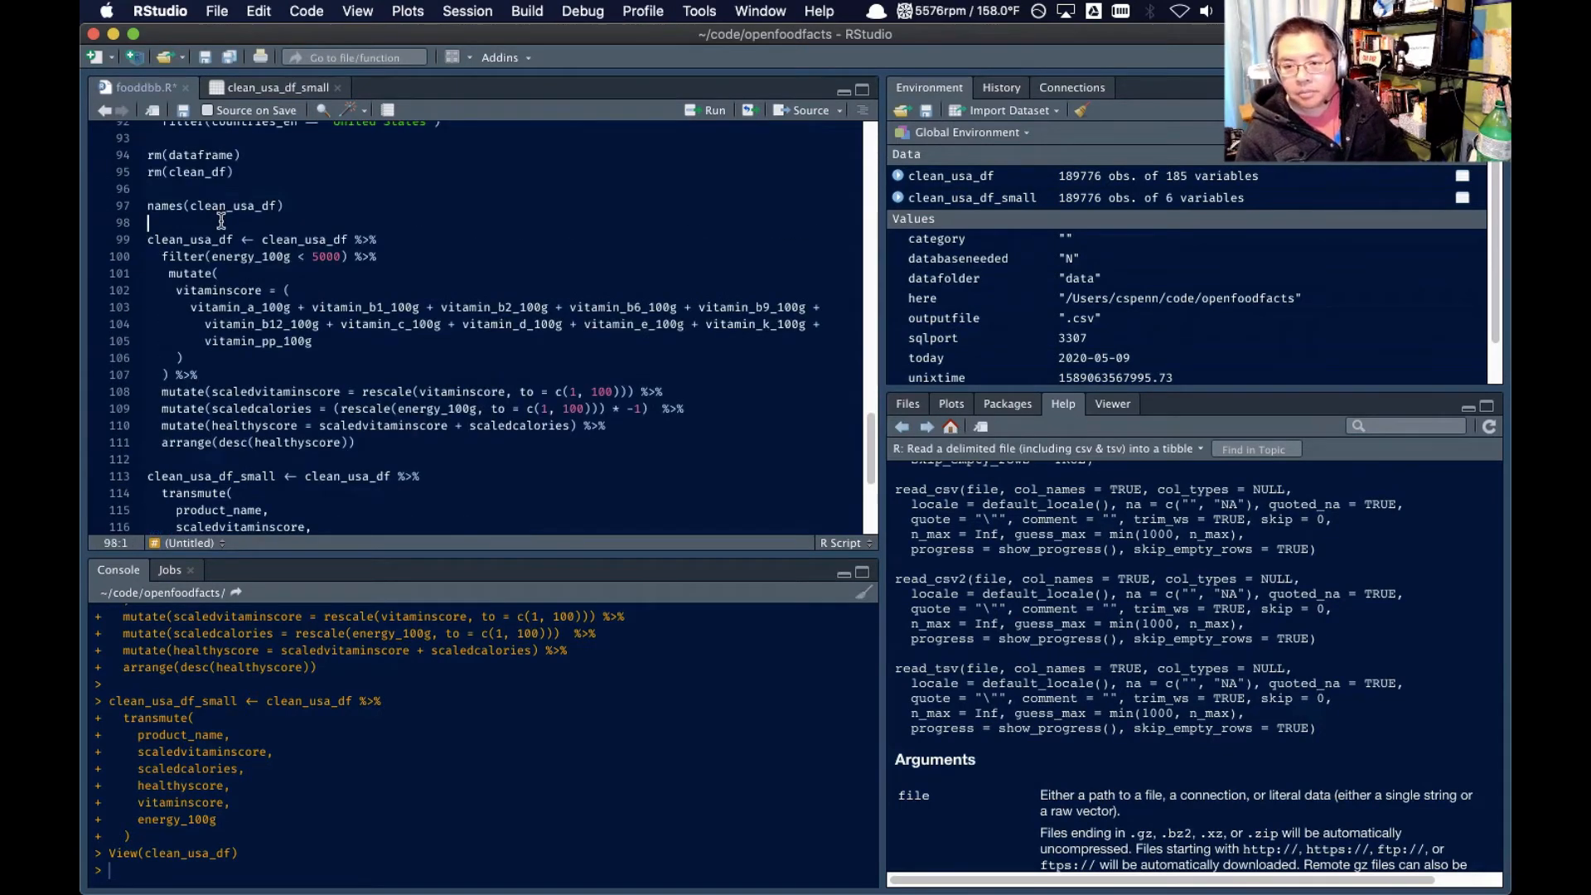
pyautogui.scroll(-5, 221, 221)
pyautogui.keyDown('shift'); pyautogui.click(217, 372); pyautogui.keyUp('shift')
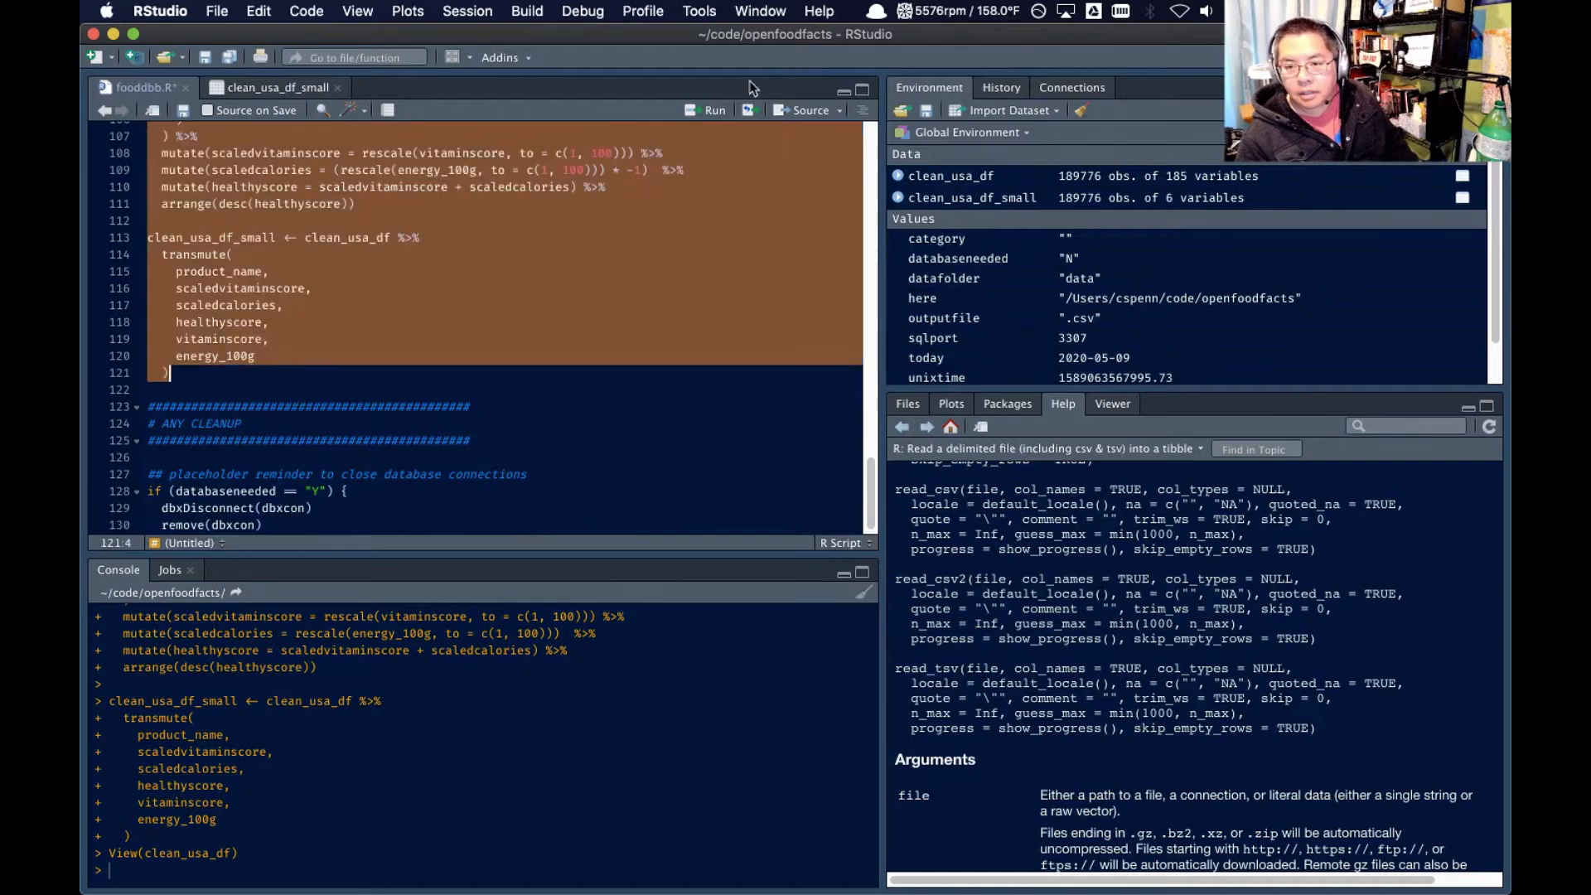
pyautogui.click(702, 116)
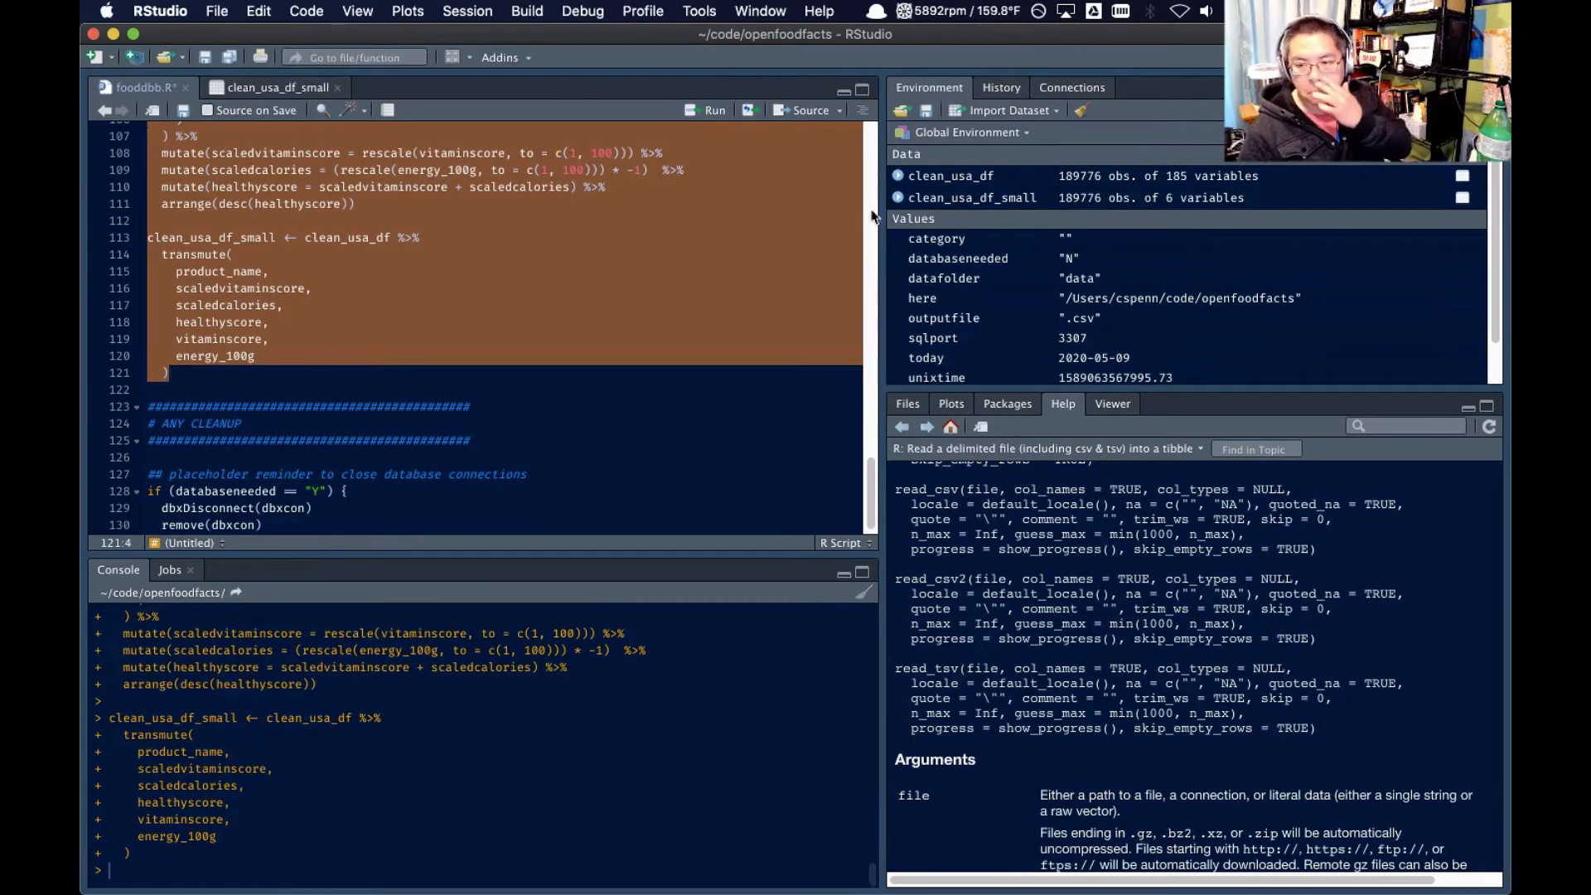
# Open the clean_usa_df_small data view and compare the top products' scaledcalories and healthyscore values with their energy_100g values
pyautogui.click(967, 203)
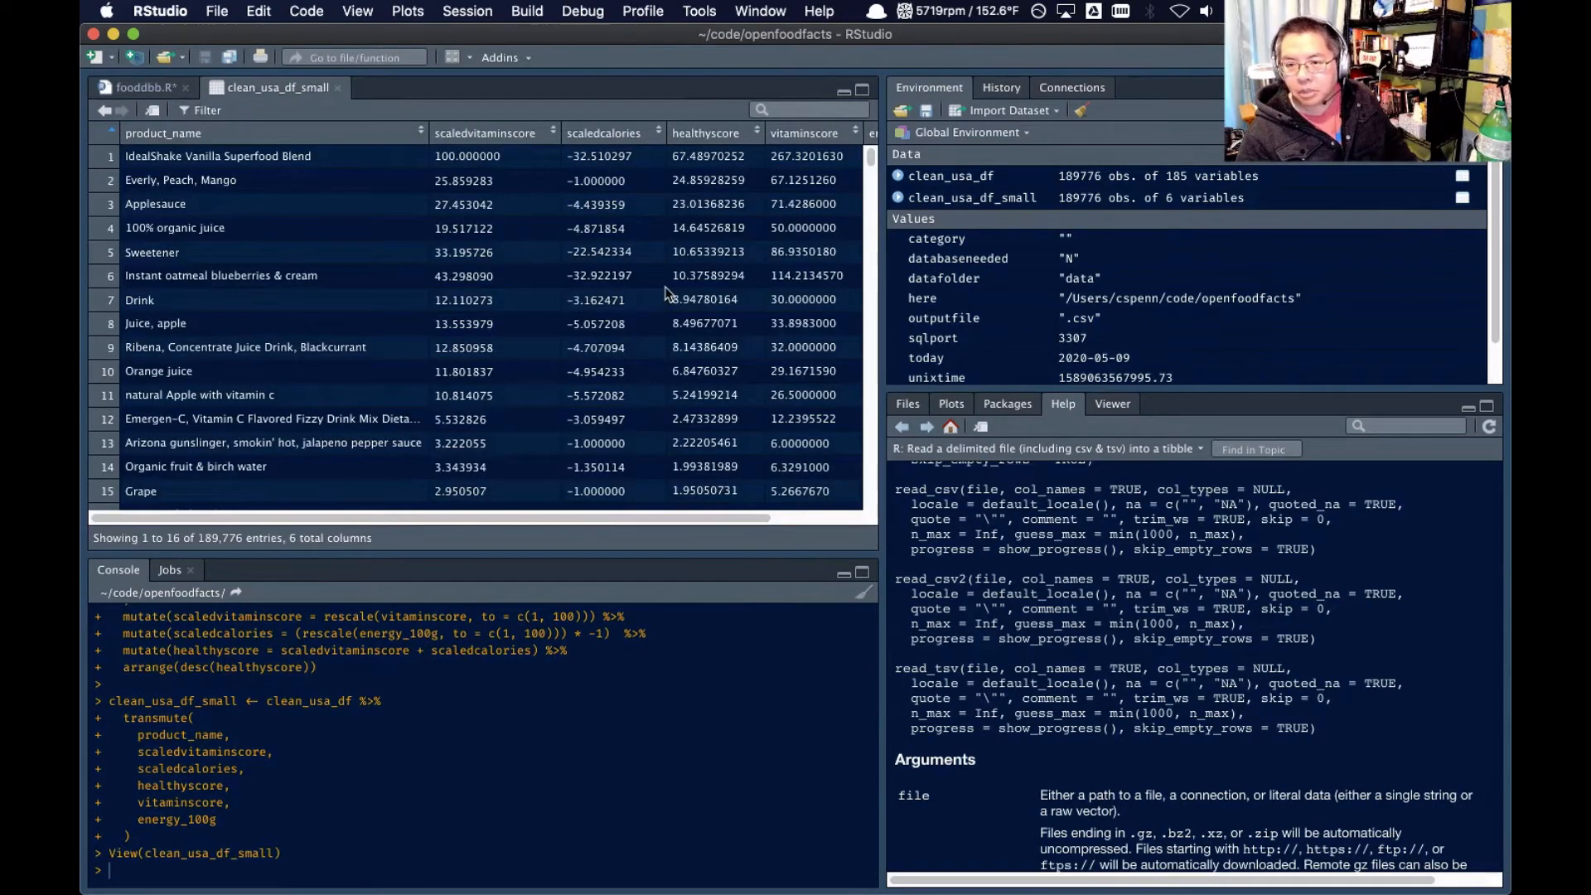
pyautogui.hscroll(3, 667, 290)
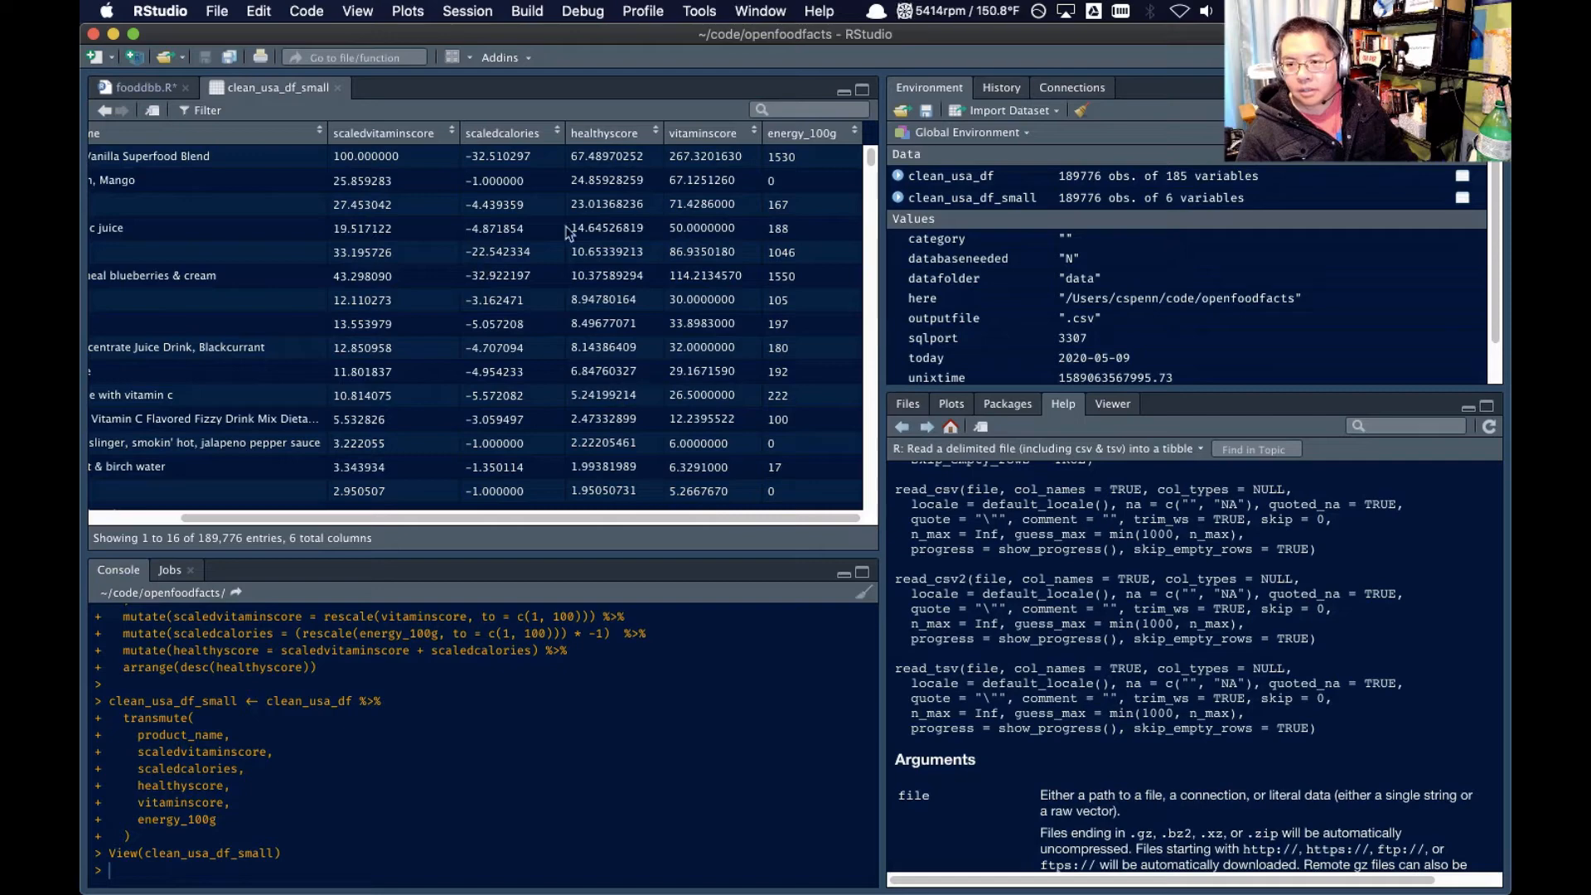
pyautogui.hscroll(-3, 410, 290)
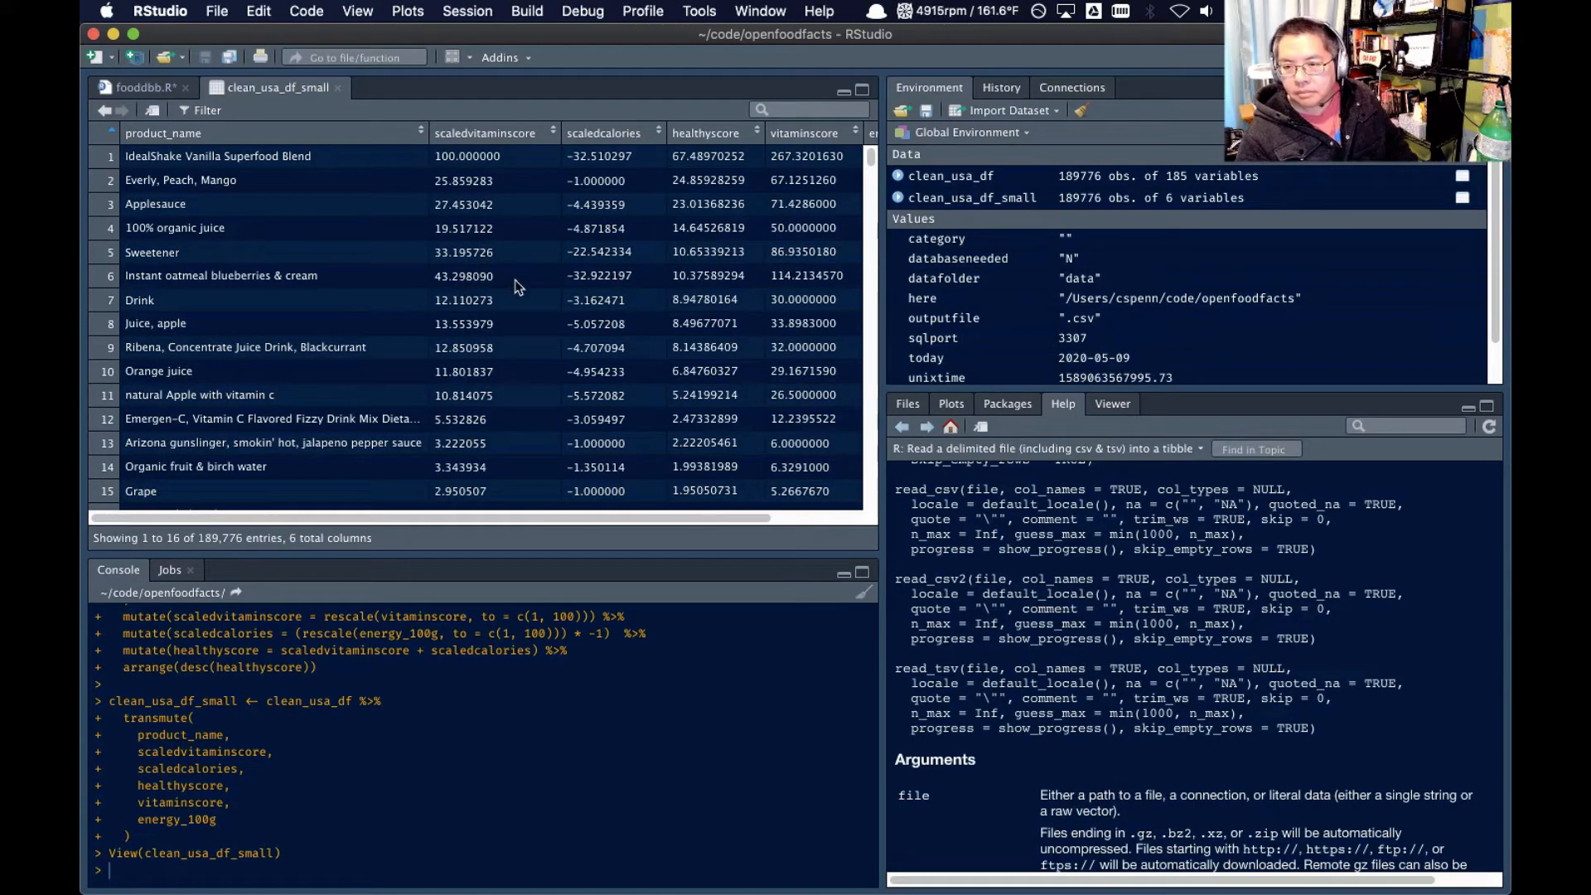
pyautogui.hscroll(3, 530, 287)
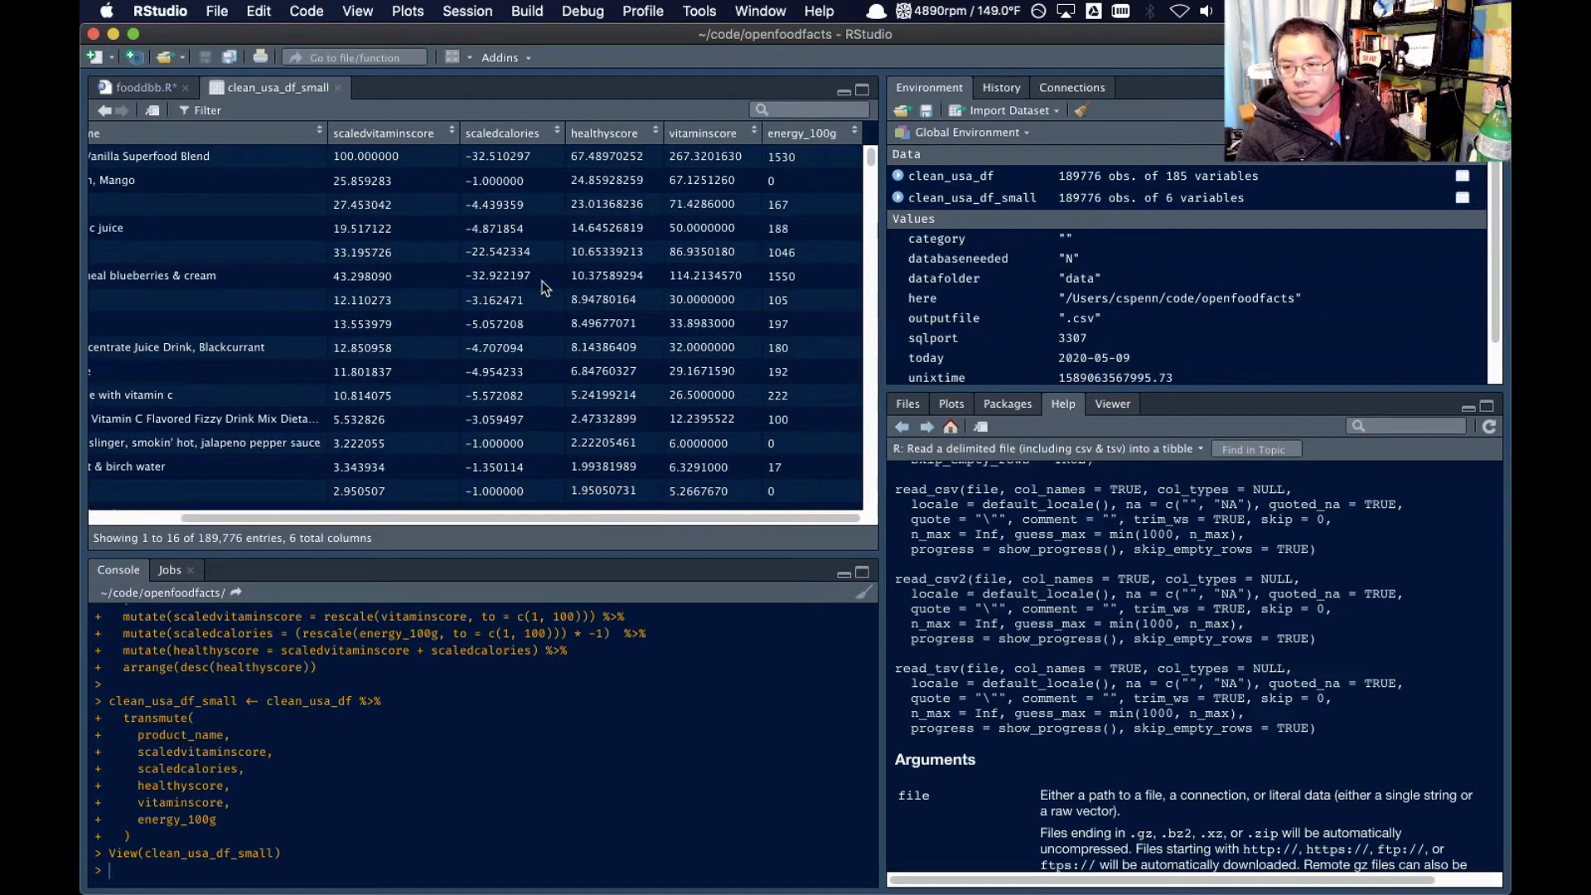
pyautogui.hscroll(-3, 803, 300)
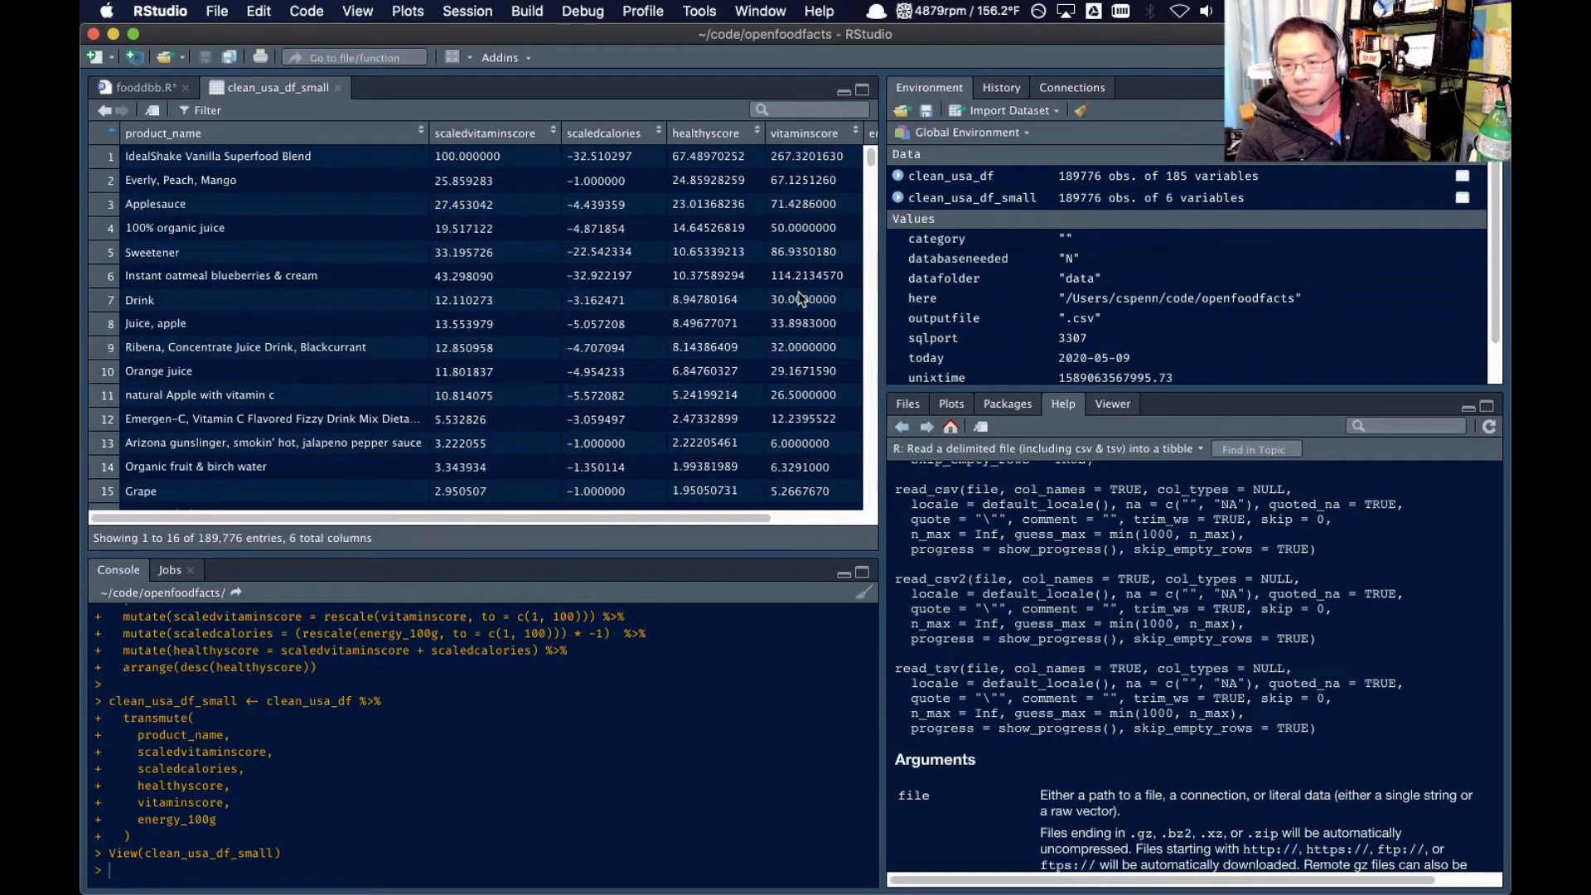
pyautogui.hscroll(3, 804, 299)
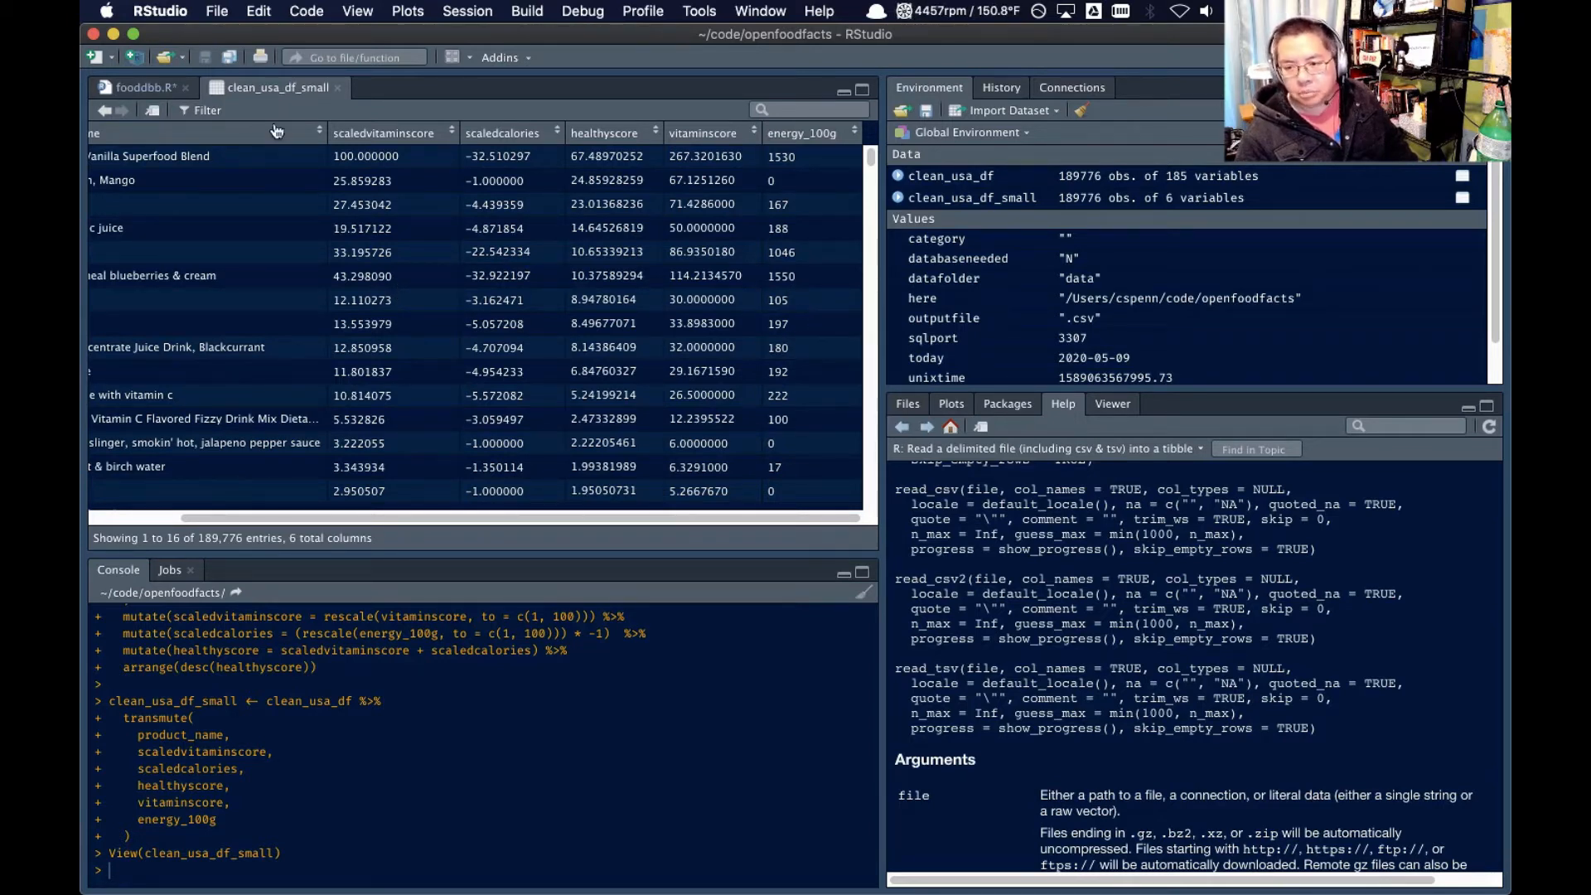
# Review the scoring code in fooddbb.R, and switch to BBEdit to select the fiber_100g column name before returning to RStudio
pyautogui.click(137, 88)
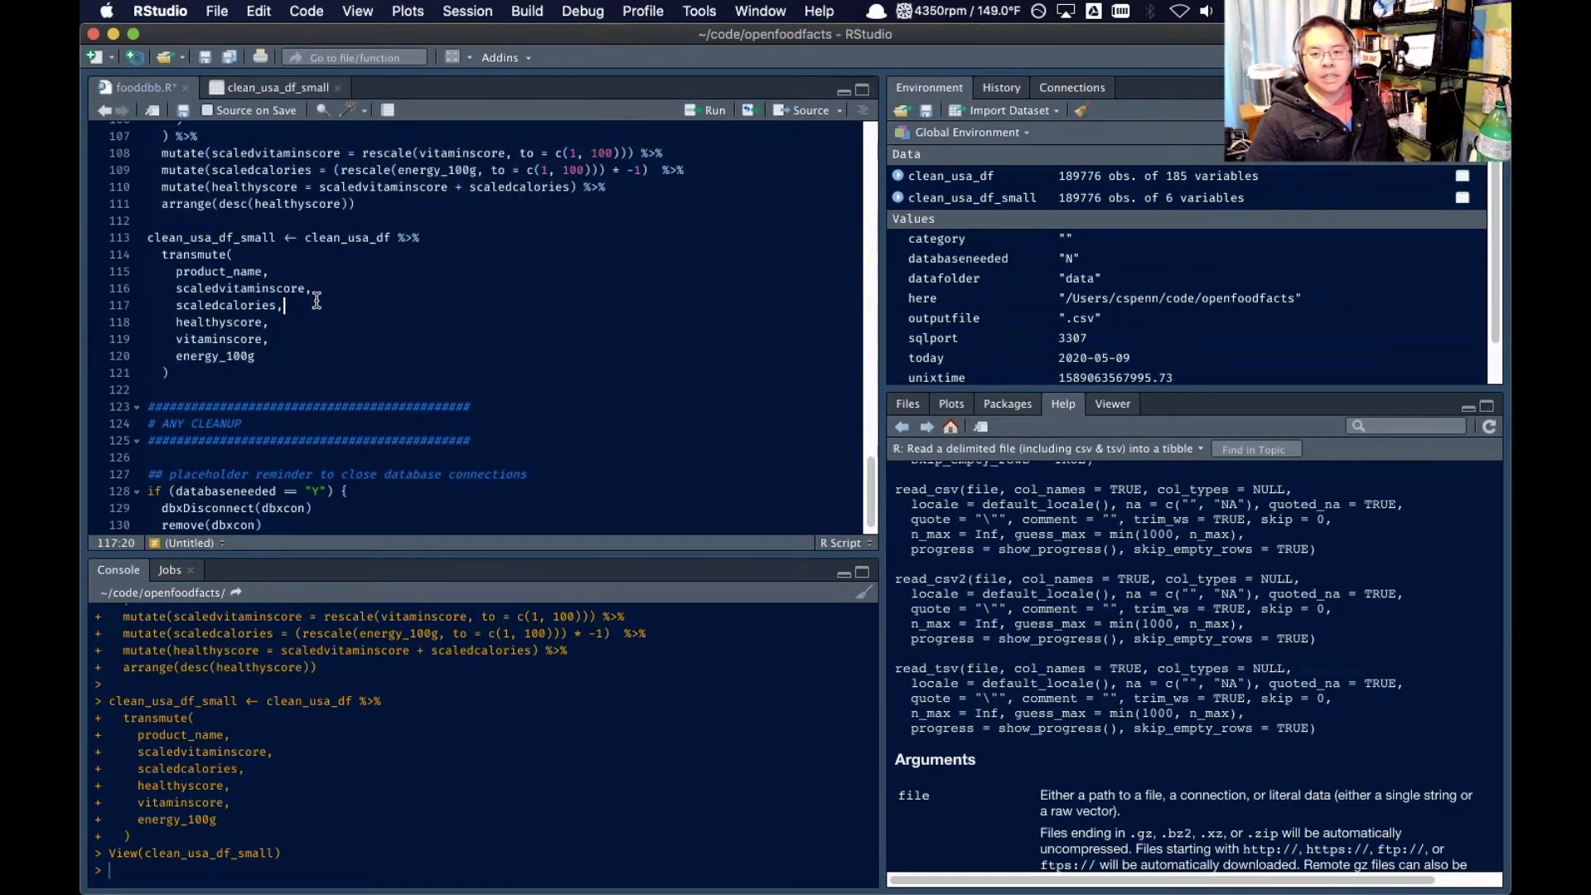
pyautogui.scroll(3, 452, 265)
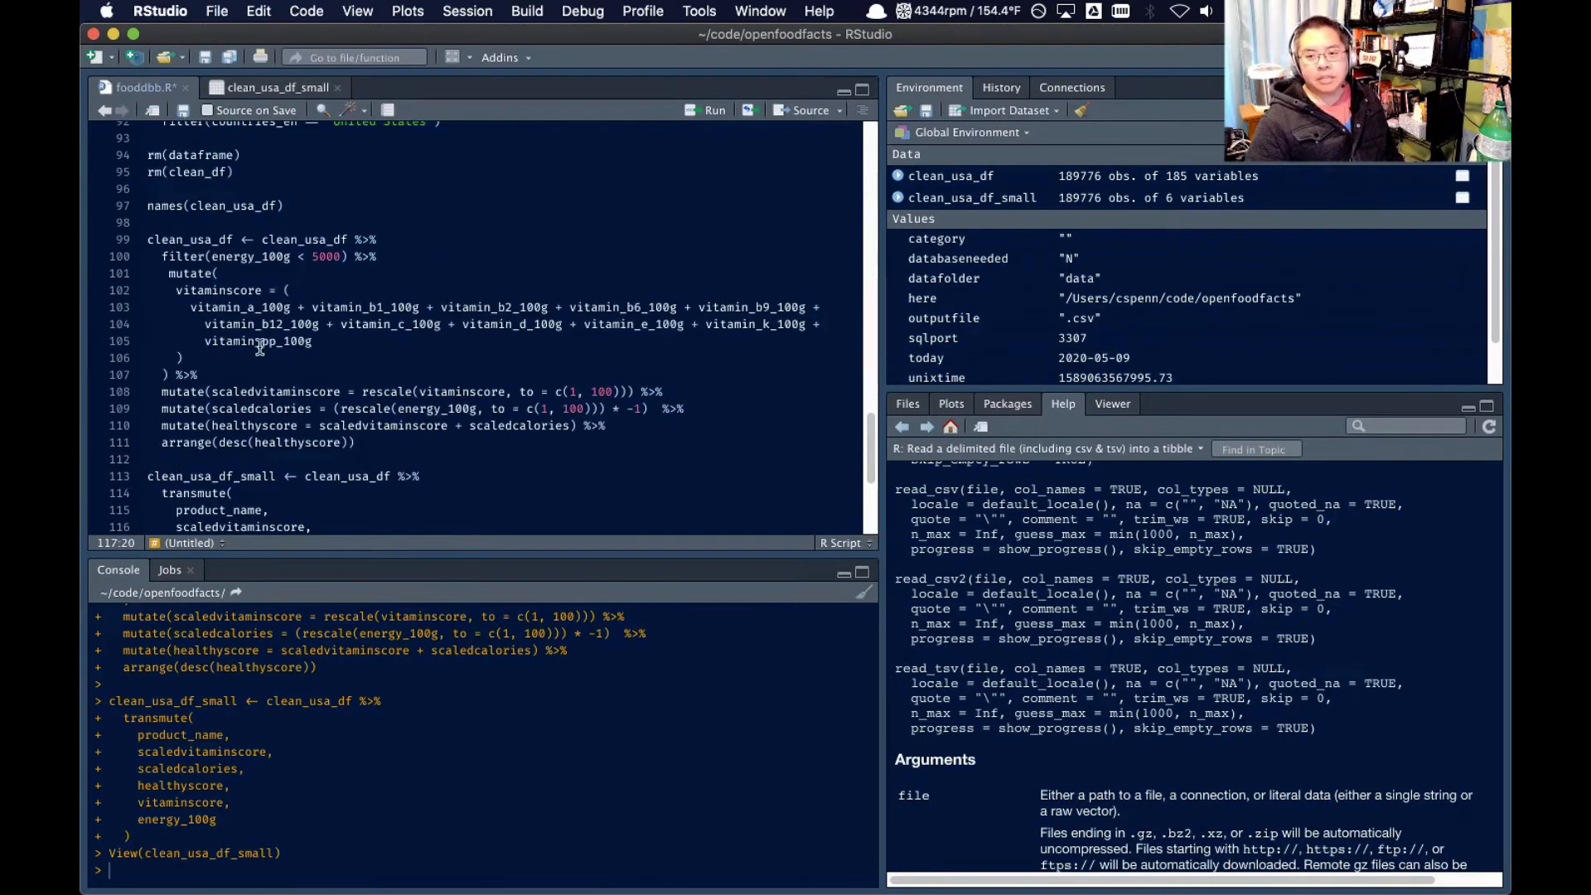
pyautogui.scroll(-1, 259, 348)
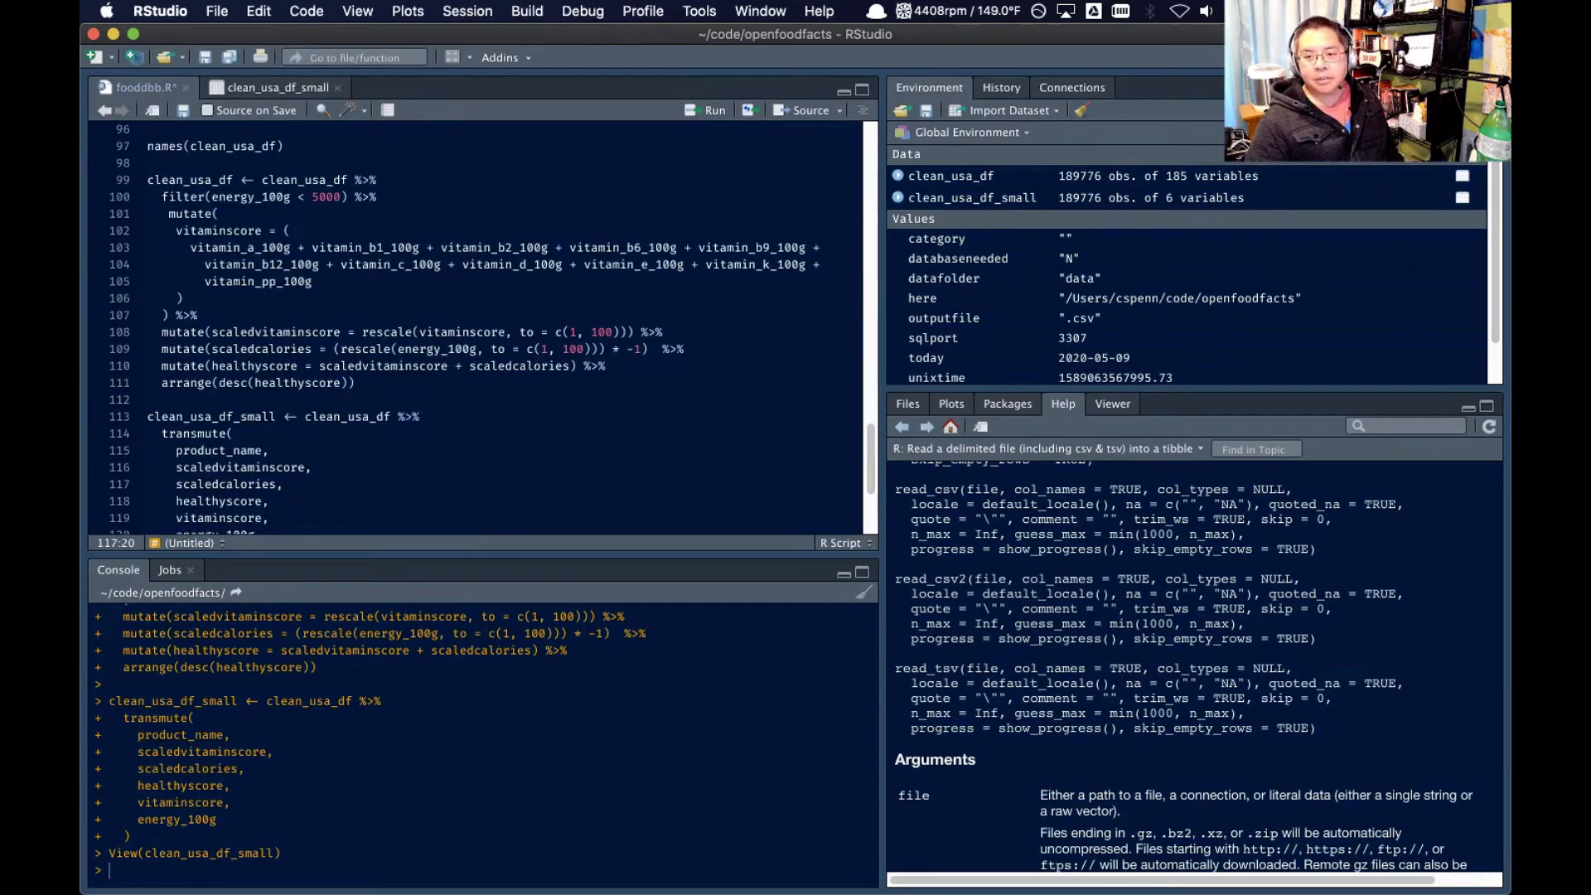
pyautogui.press('super+Tab')
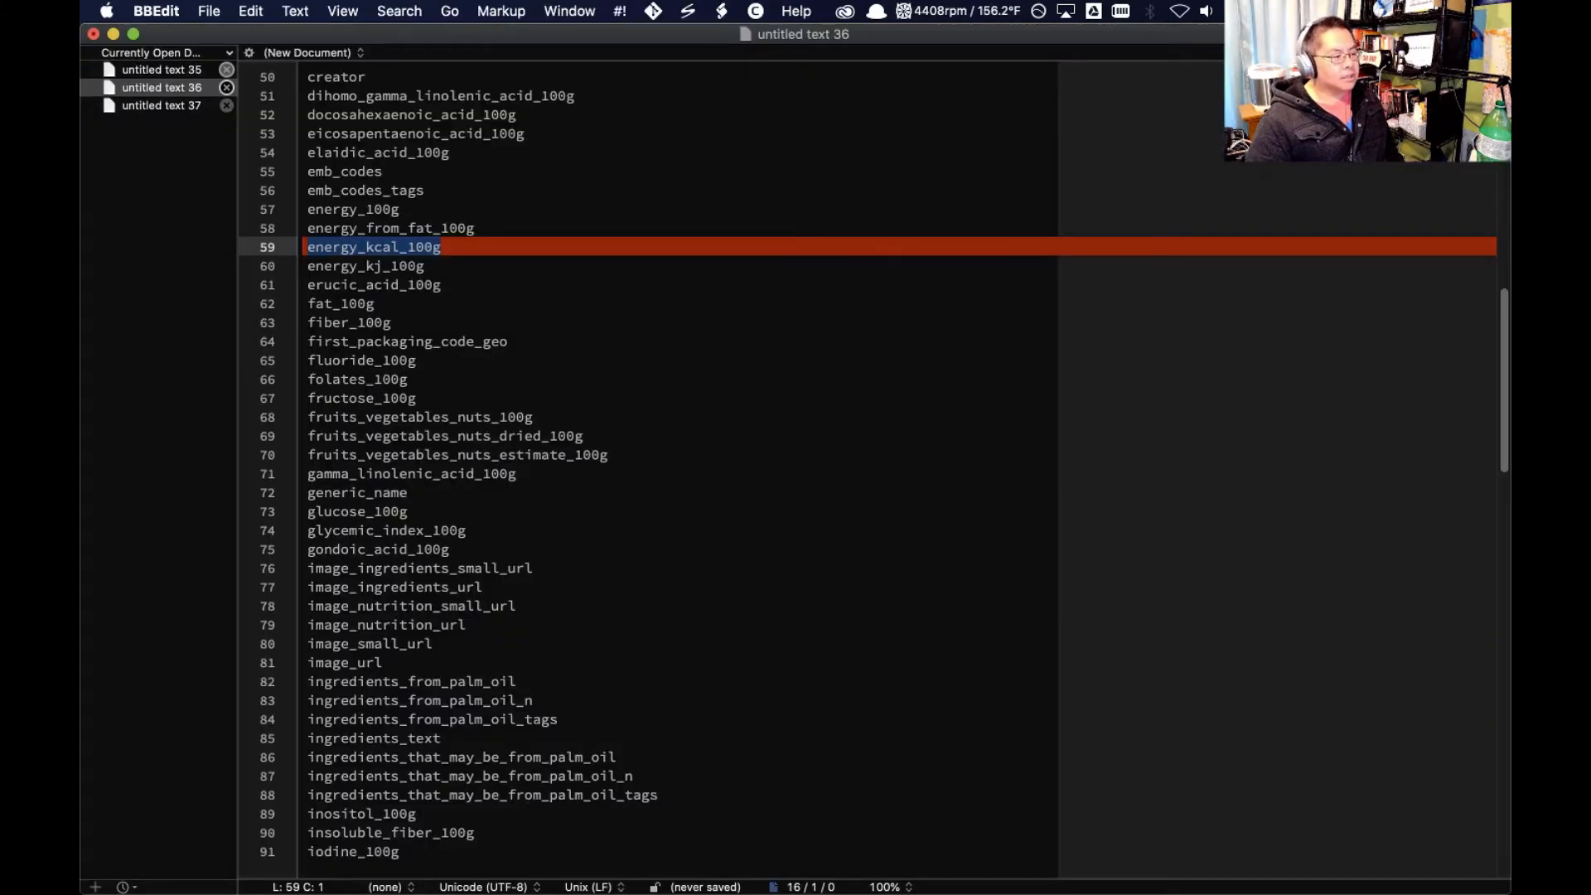
pyautogui.doubleClick(436, 428)
pyautogui.doubleClick(363, 322)
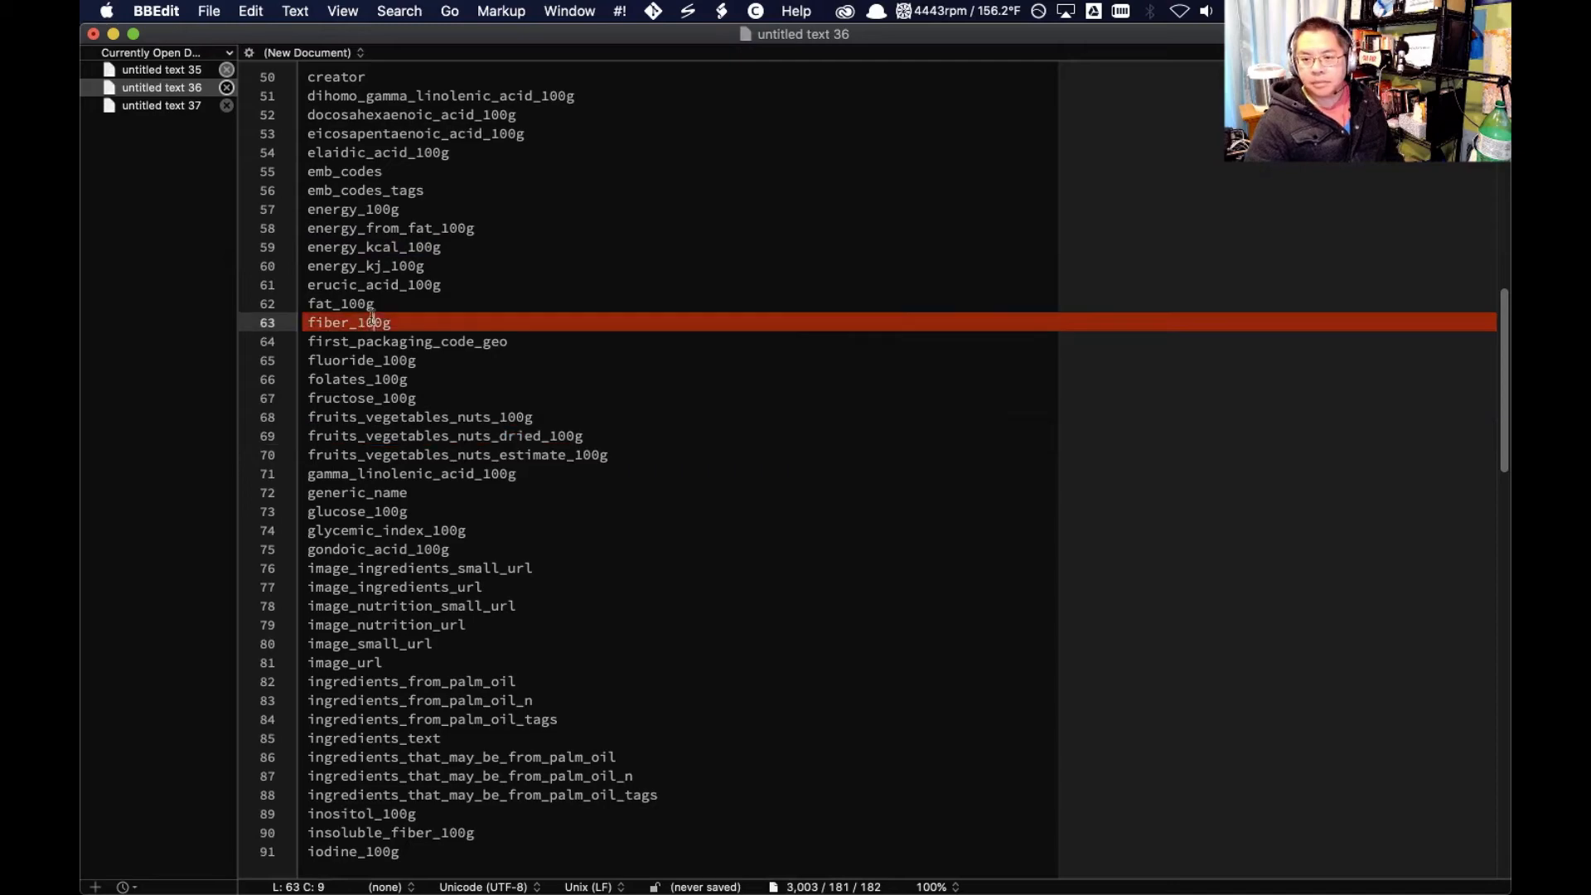
pyautogui.press('super+Tab')
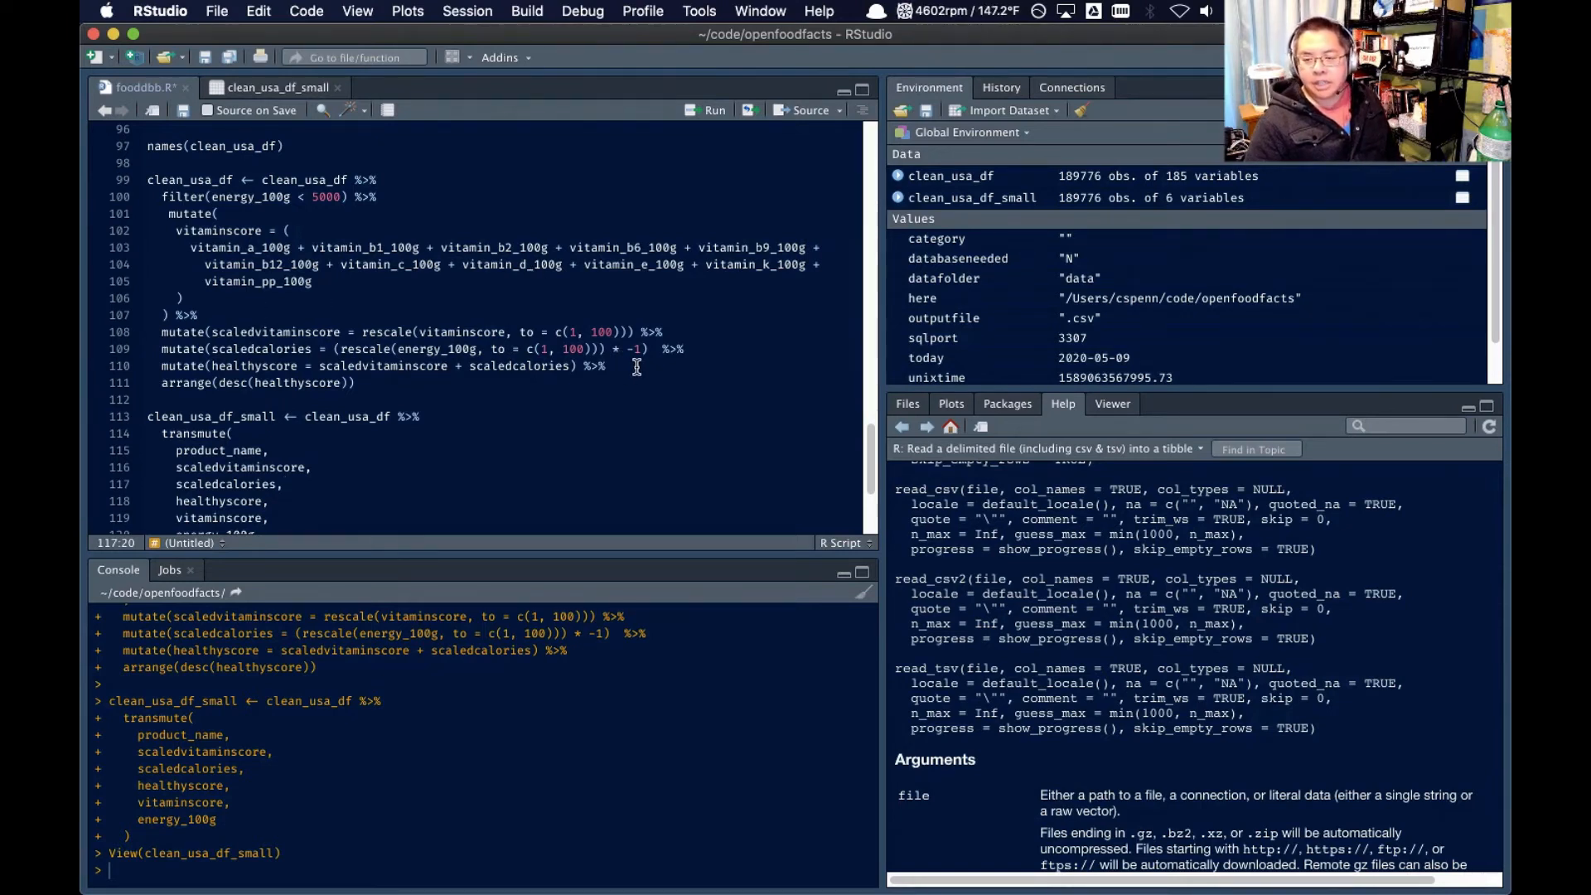
# Below the scaledcalories line, add a mutate() that creates scaledfiber, reusing the rescale(vitaminscore, to = c(1, 100)) expression and its pipe
pyautogui.click(729, 348)
pyautogui.press('Return')
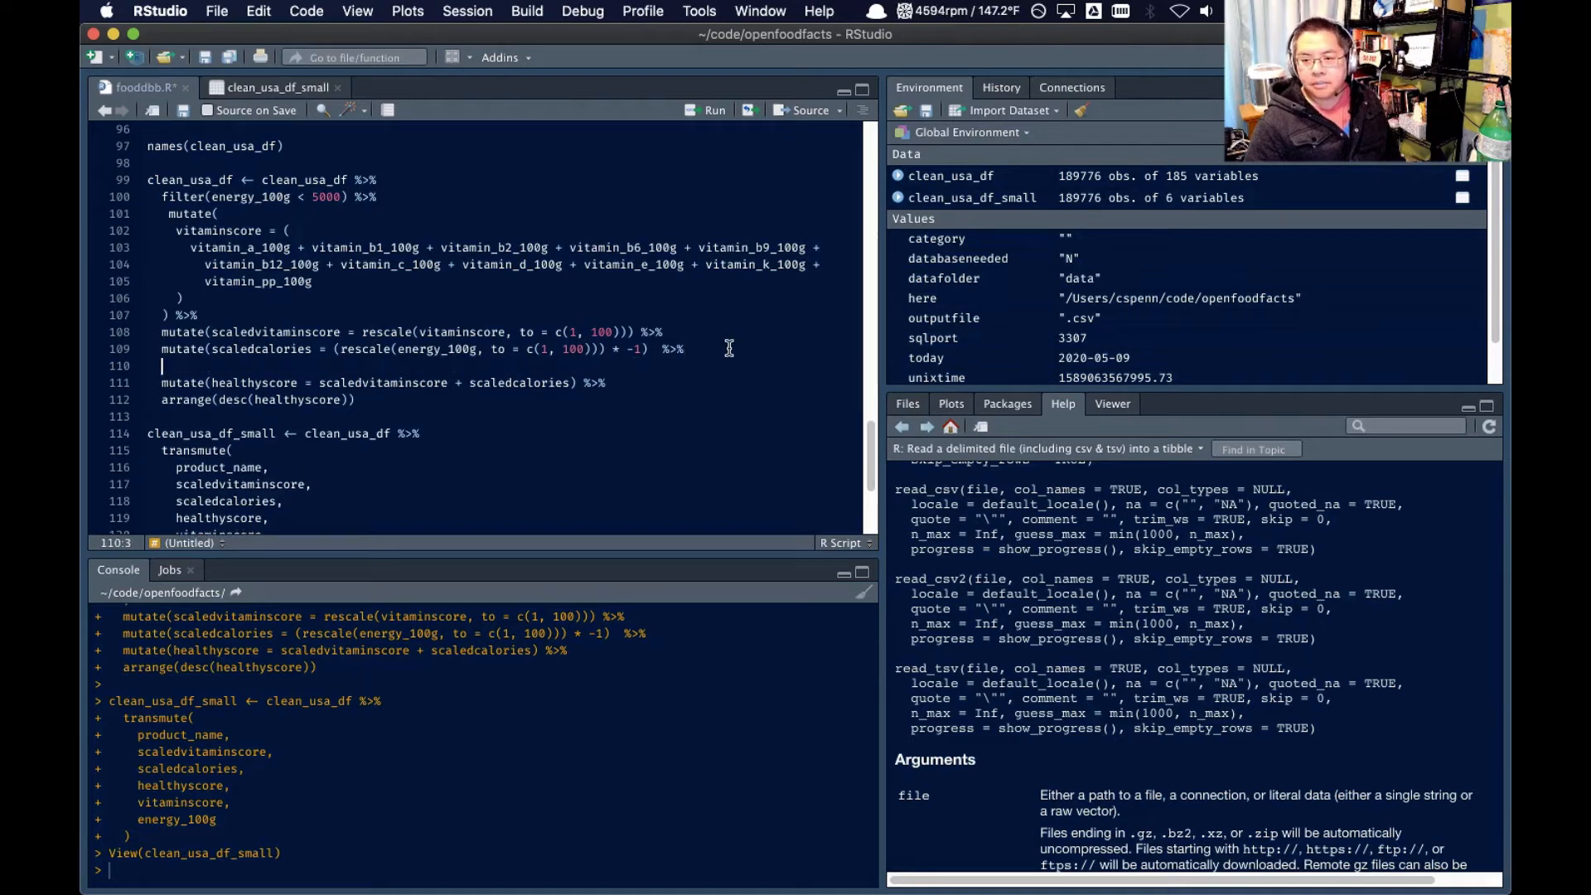
pyautogui.write('mutate(sc')
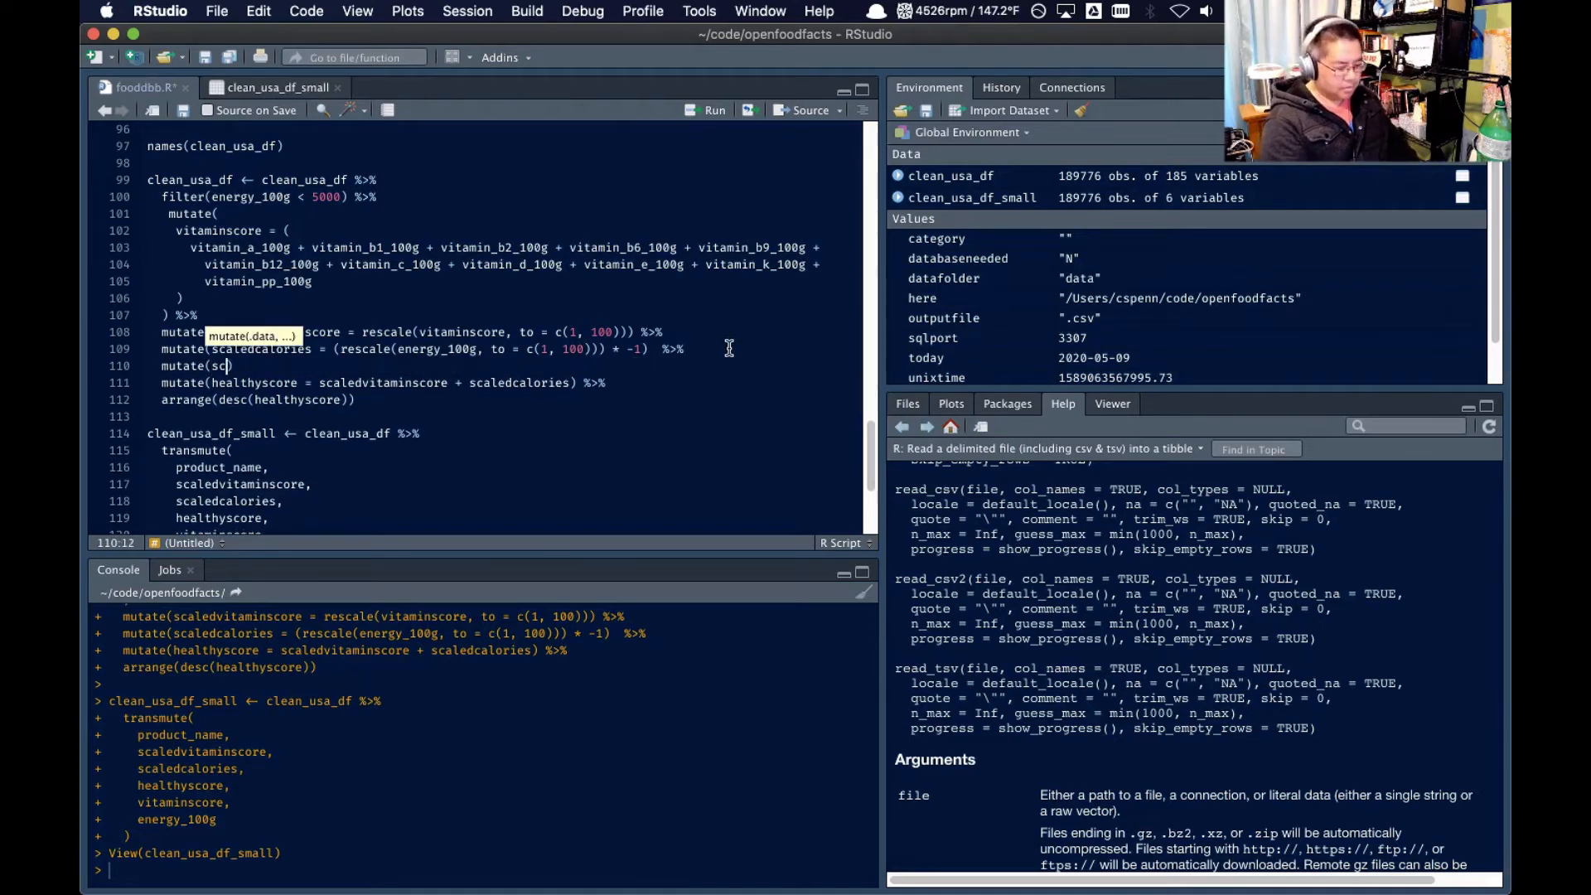
pyautogui.write('aledfiber =')
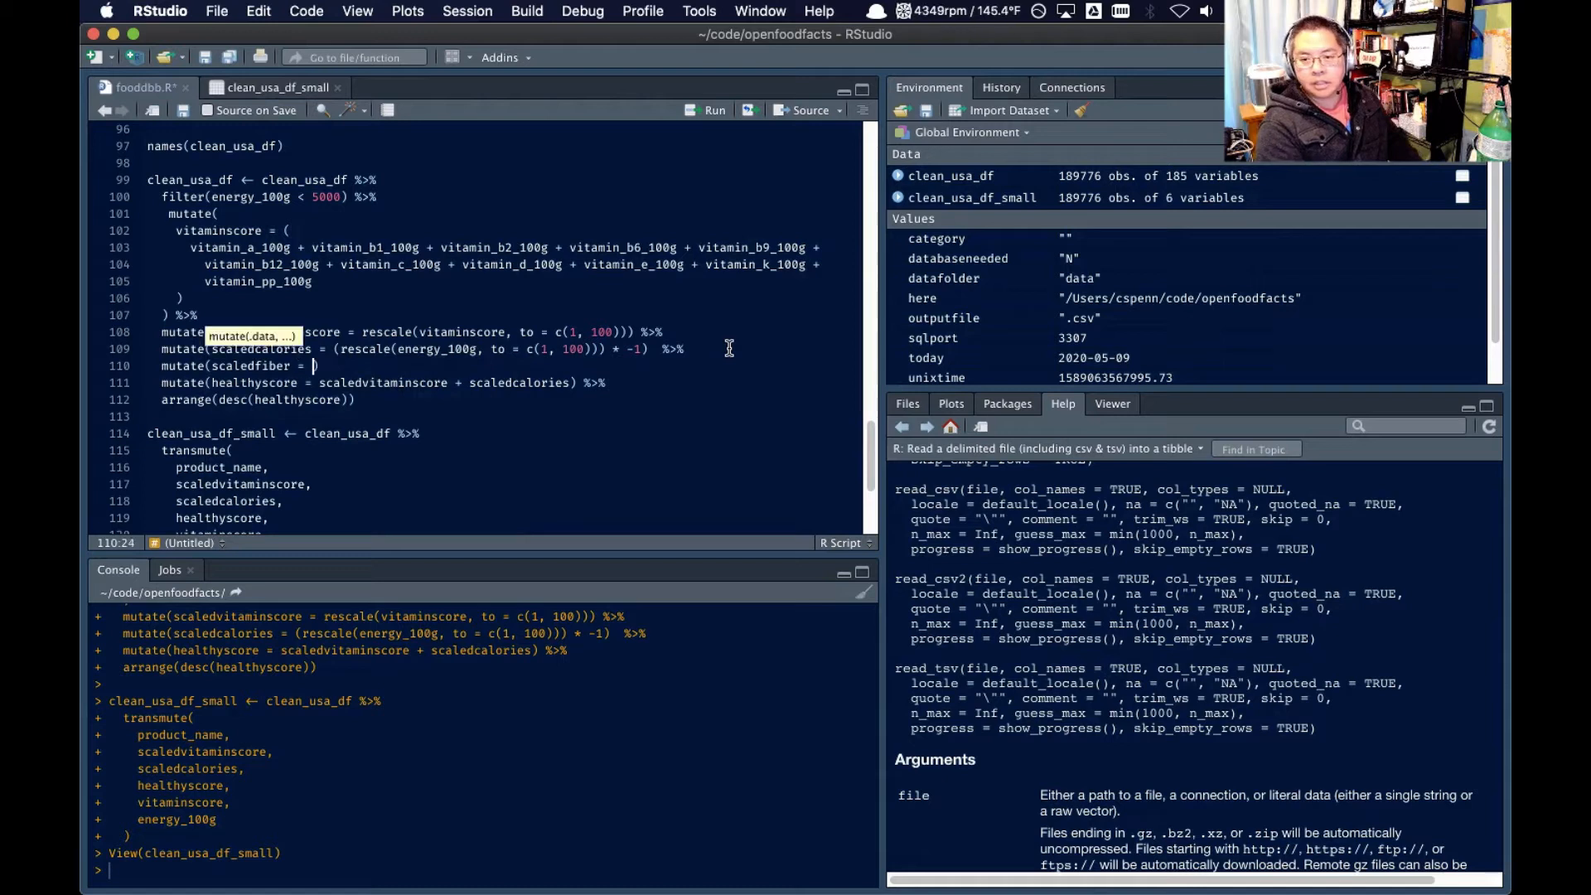
pyautogui.moveTo(686, 331); pyautogui.dragTo(369, 326)
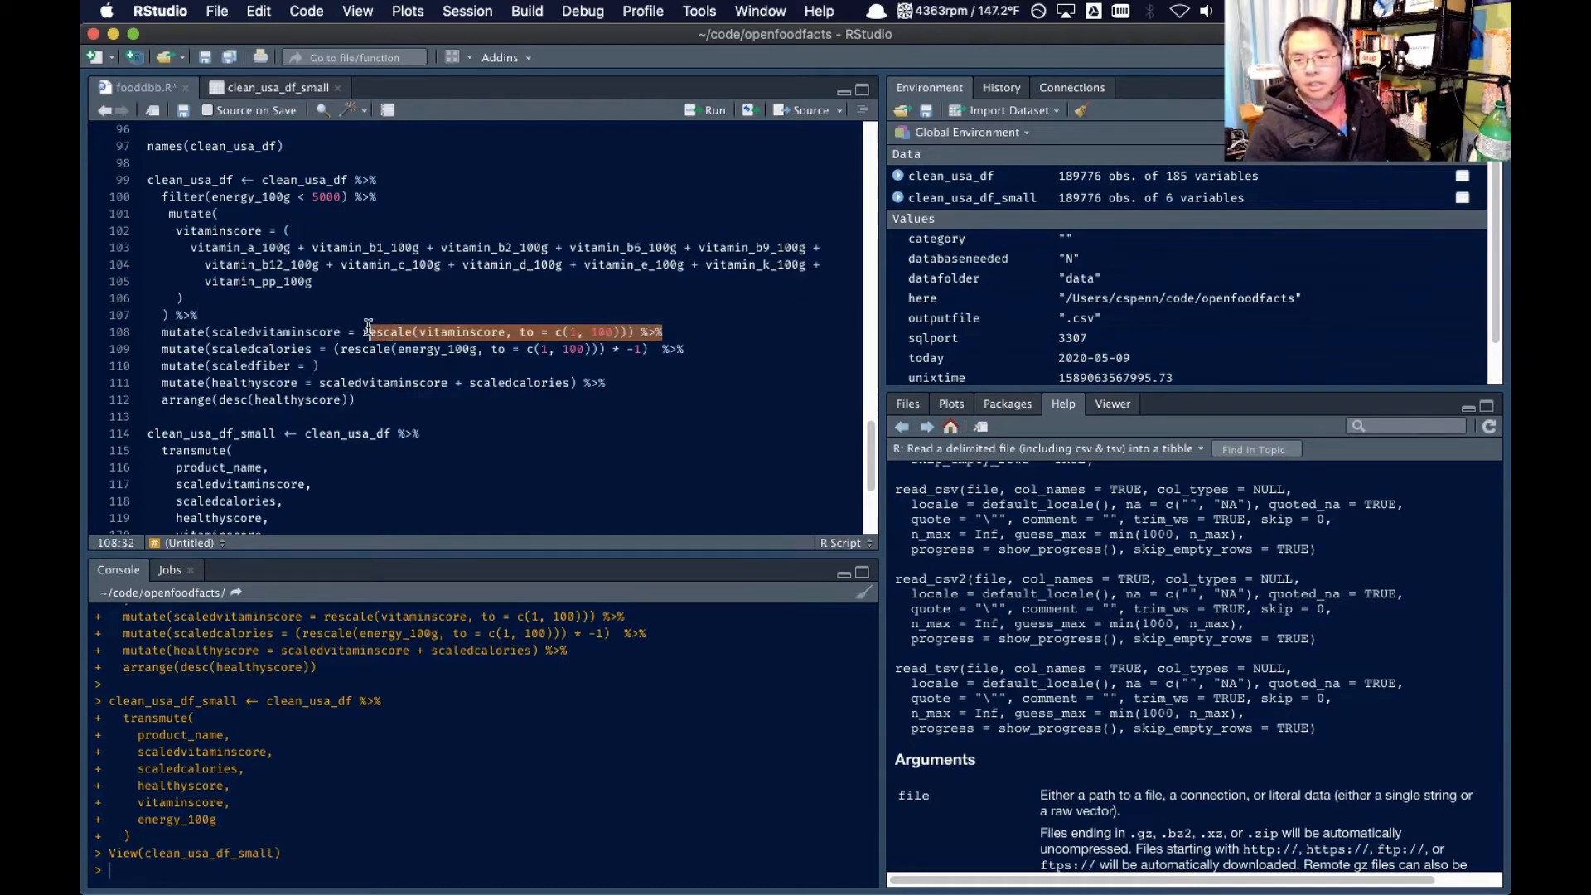
pyautogui.hotkey('ctrl', 'c')
pyautogui.click(313, 365)
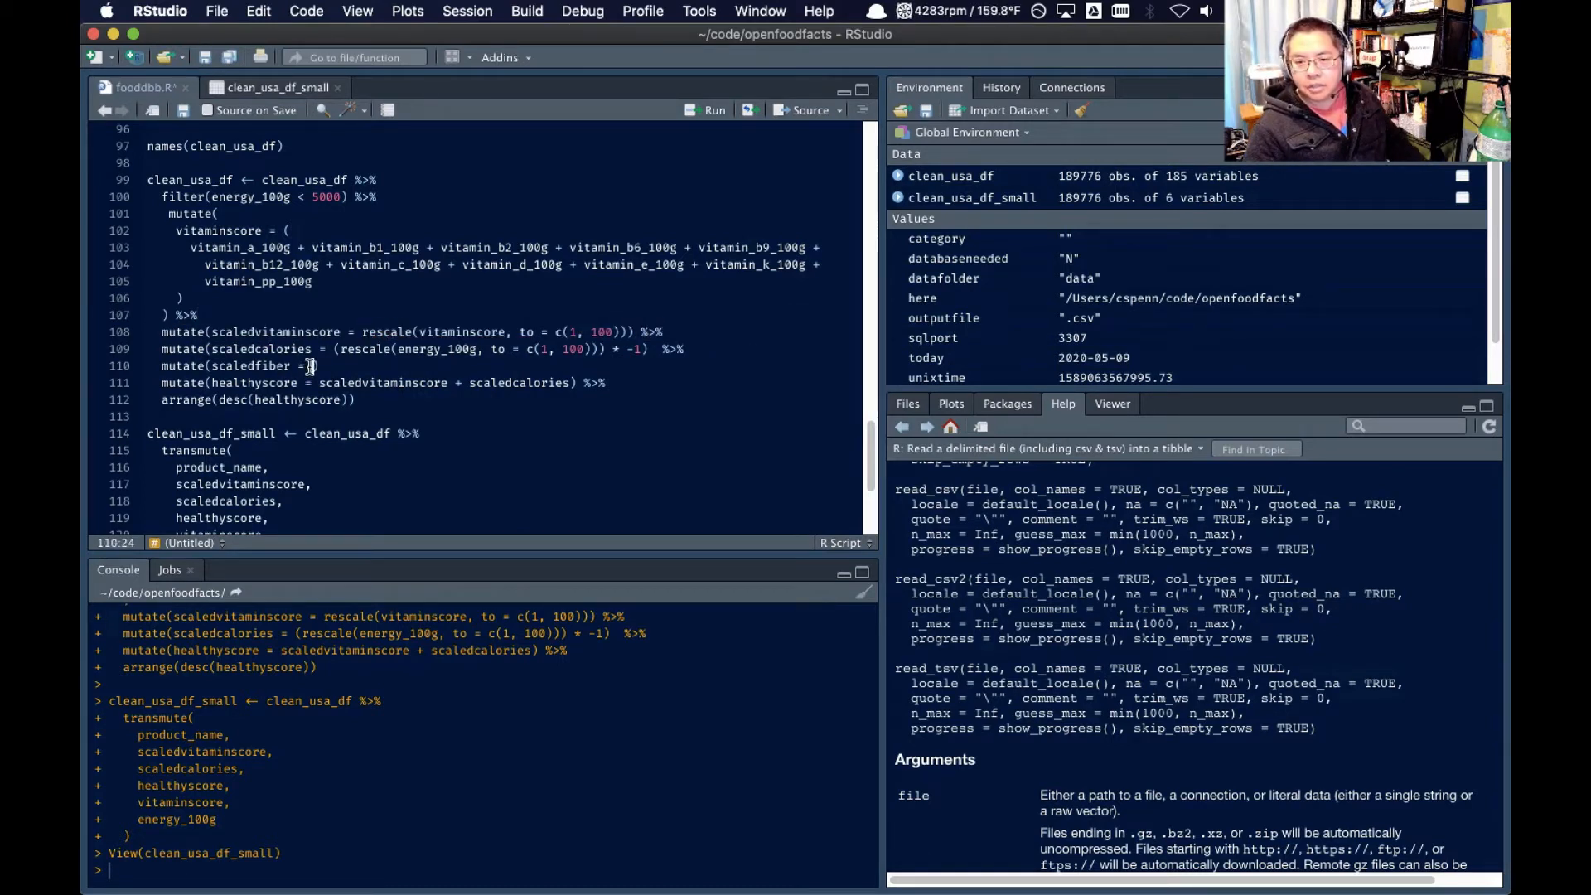
pyautogui.hotkey('ctrl', 'v')
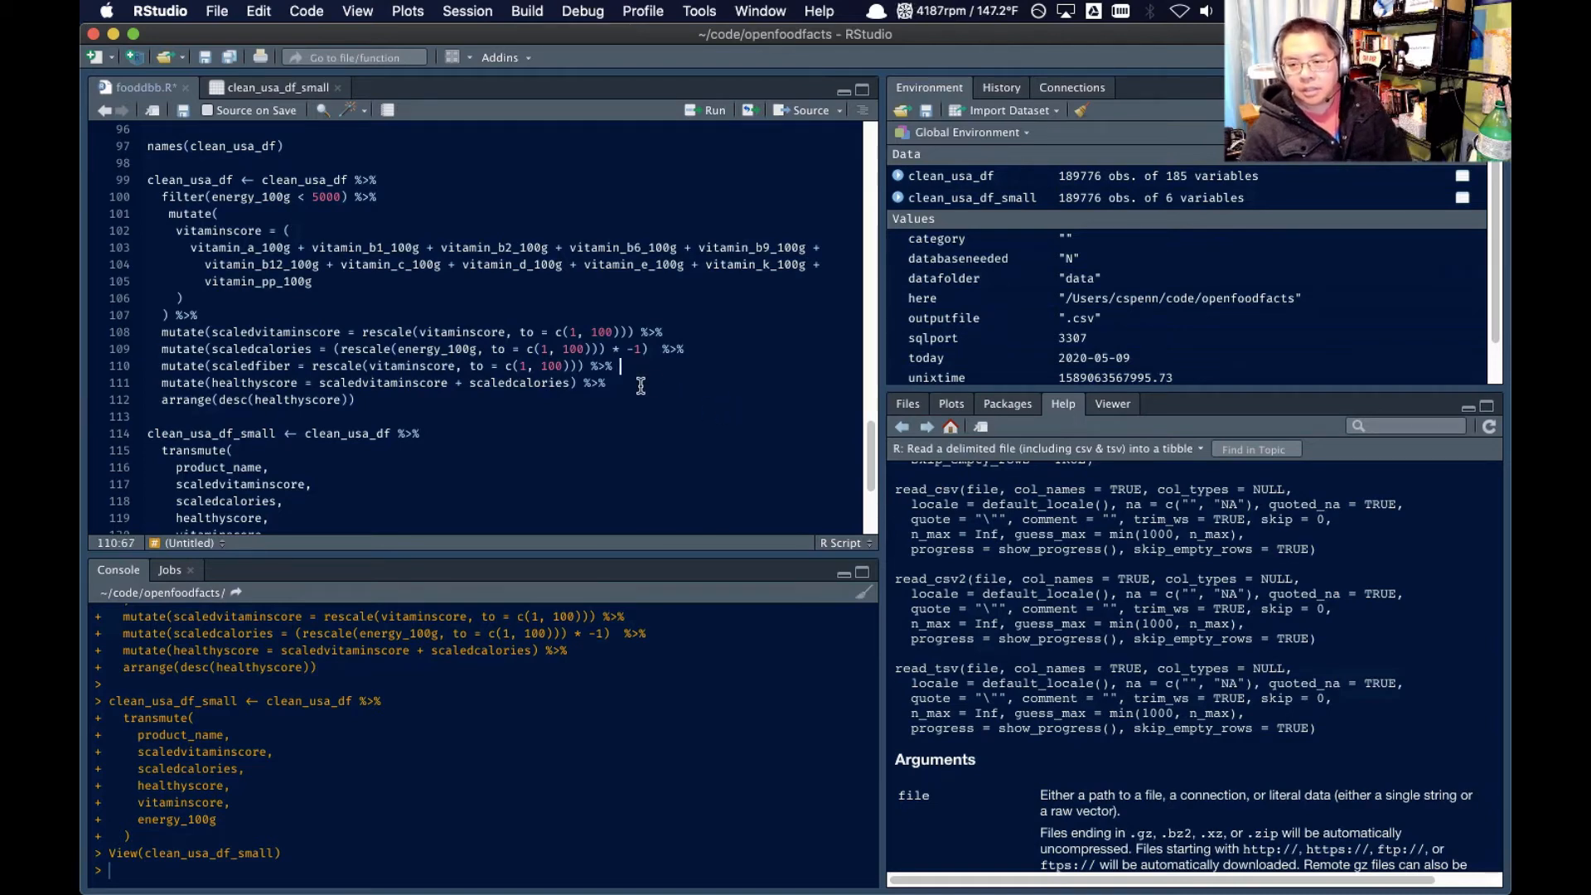
# Copy the fiber_100g column name from BBEdit and replace vitaminscore with it in the scaledfiber rescale() call in RStudio
pyautogui.press('super+Tab')
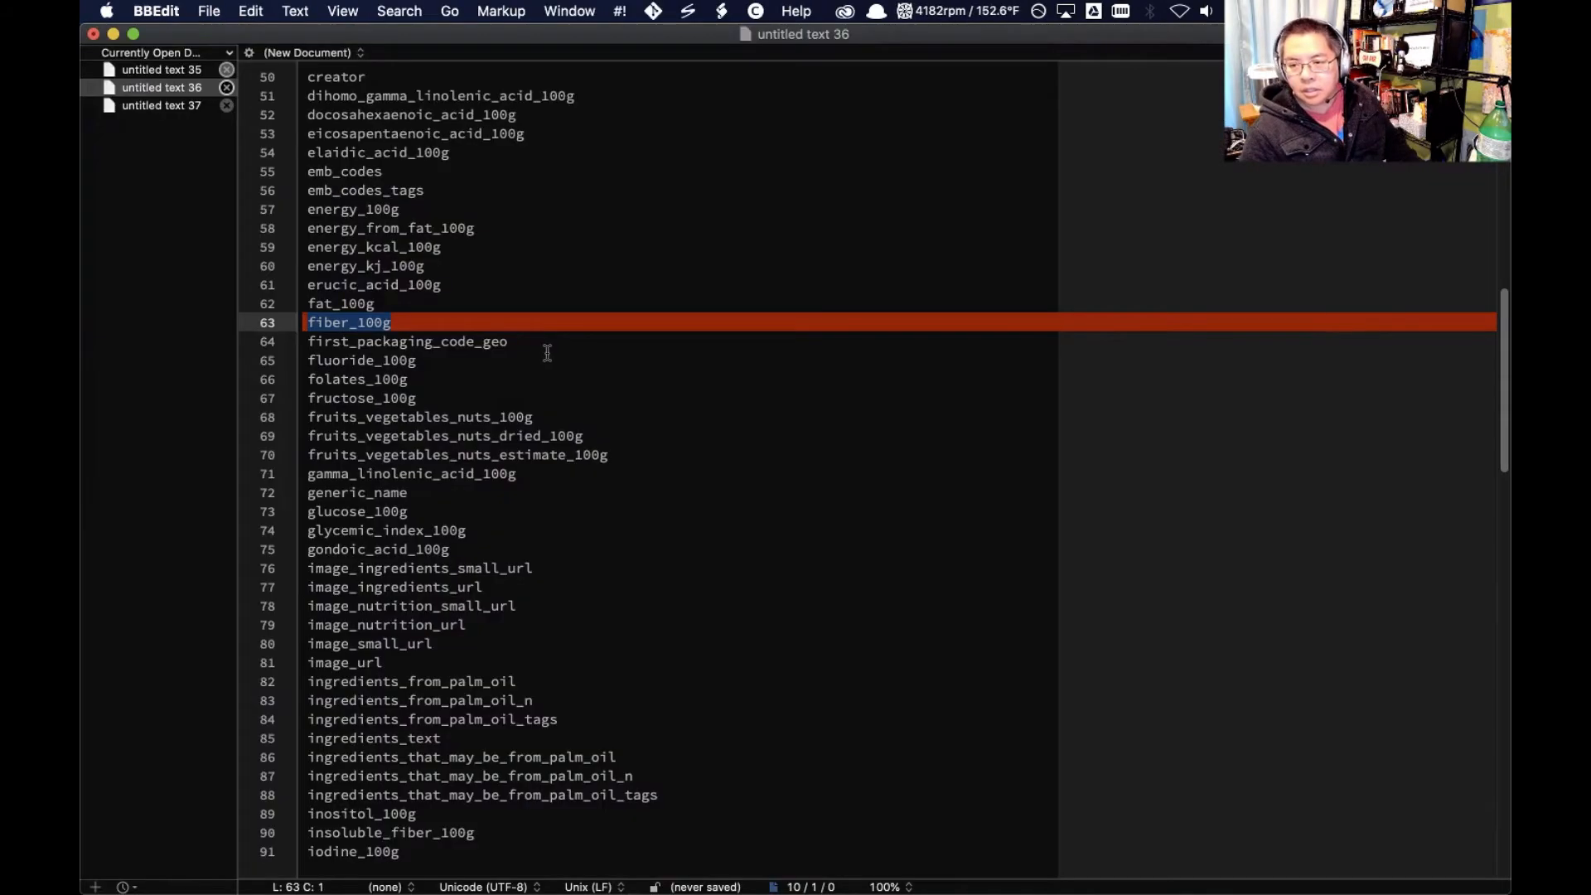
pyautogui.press('super+Tab')
pyautogui.doubleClick(418, 367)
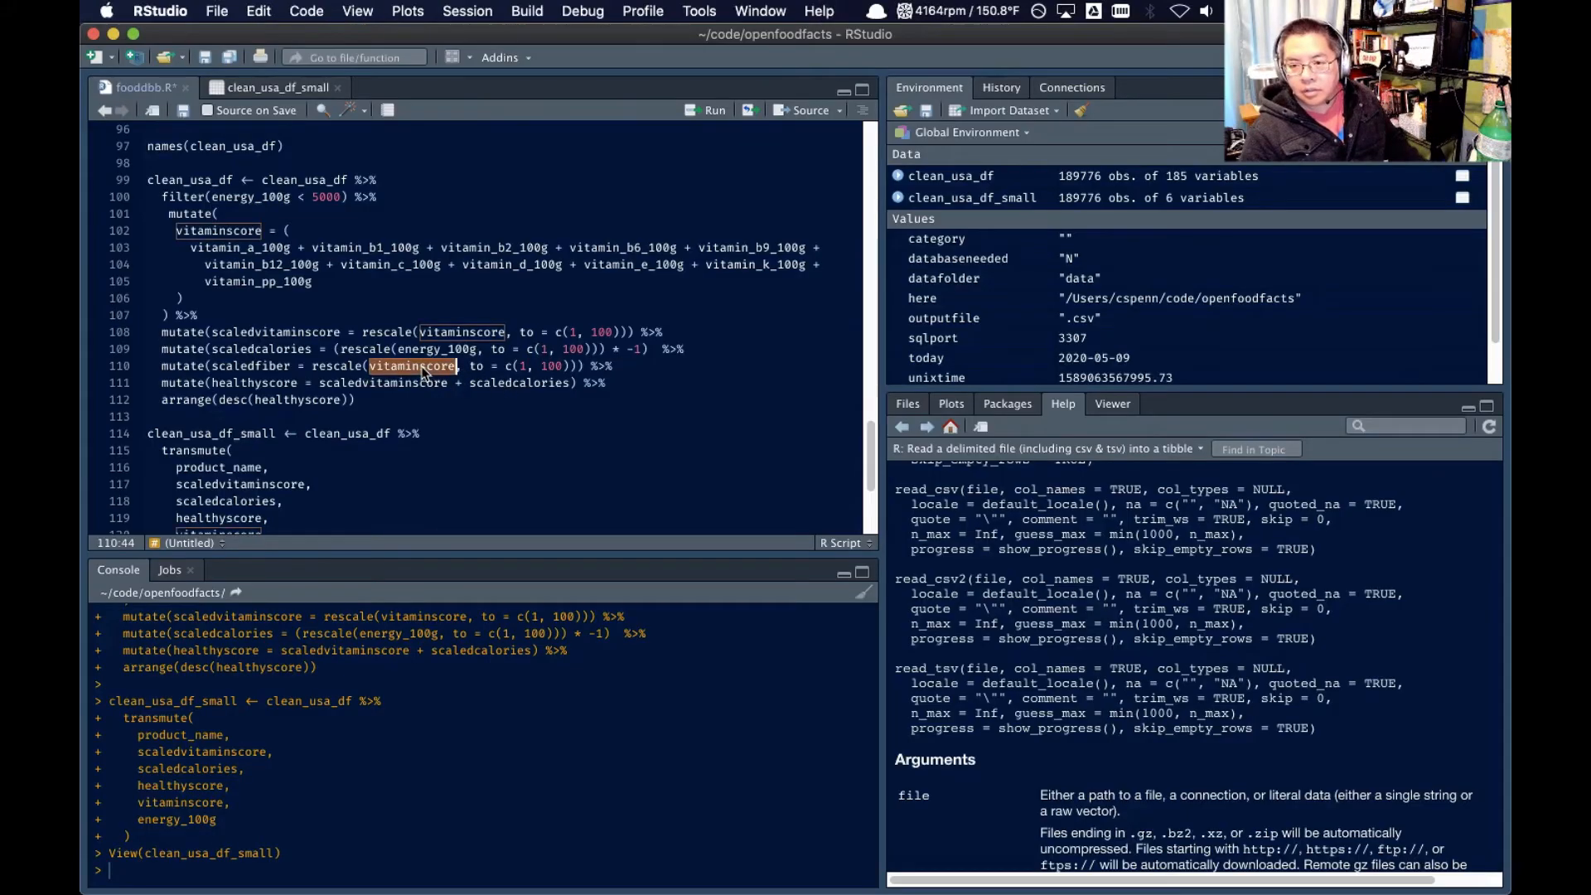
pyautogui.press('super+v')
pyautogui.click(564, 365)
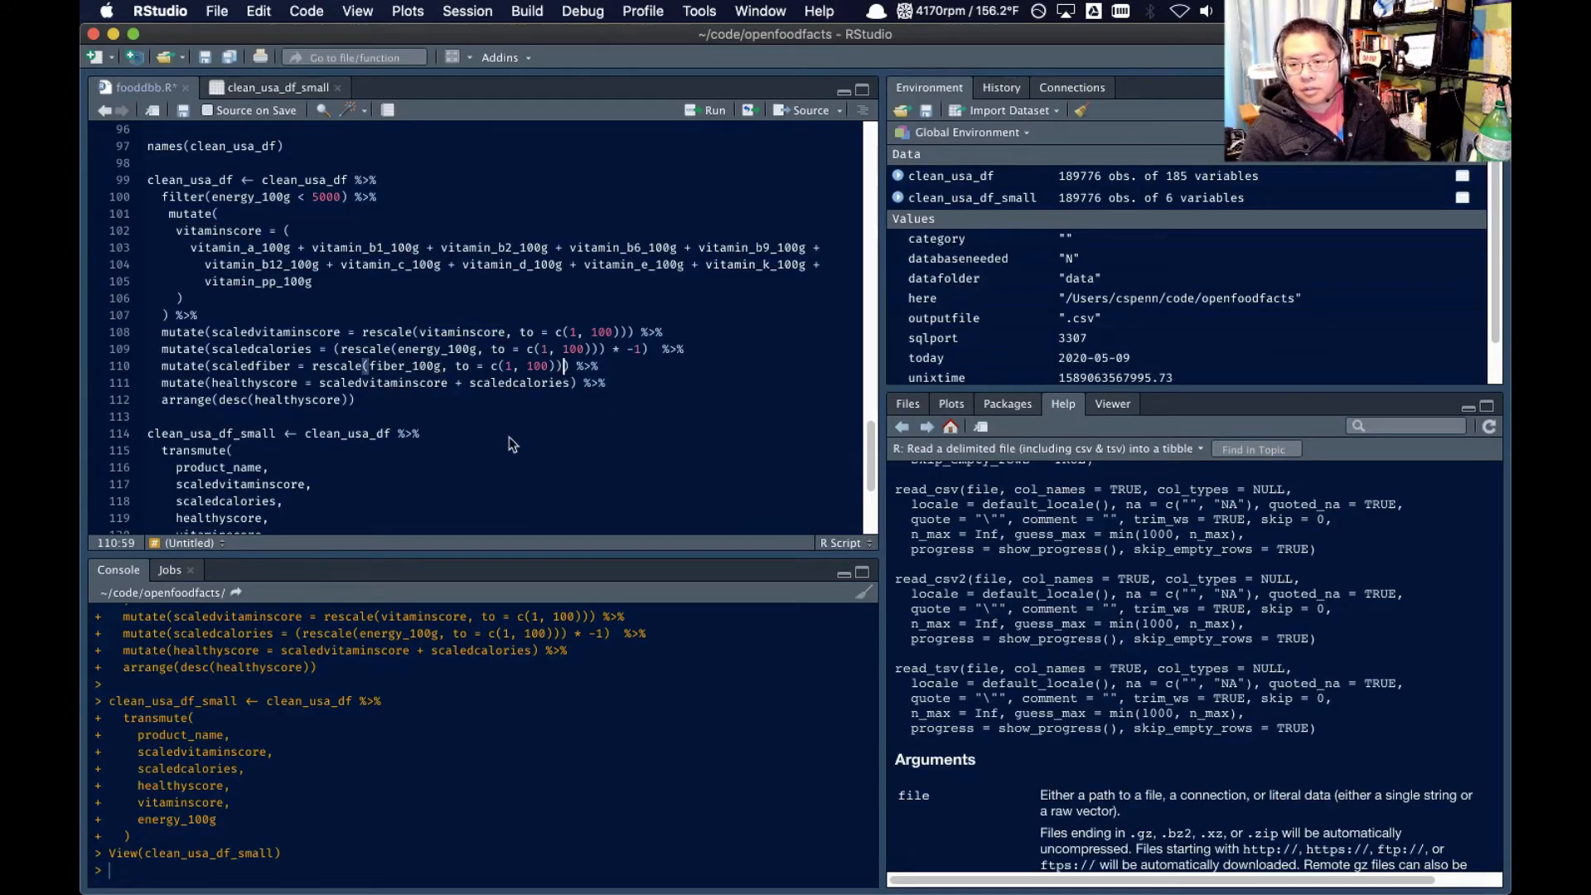
# Extend the healthyscore formula by adding + scaledfiber after scaledcalories
pyautogui.click(570, 383)
pyautogui.write('+ fi')
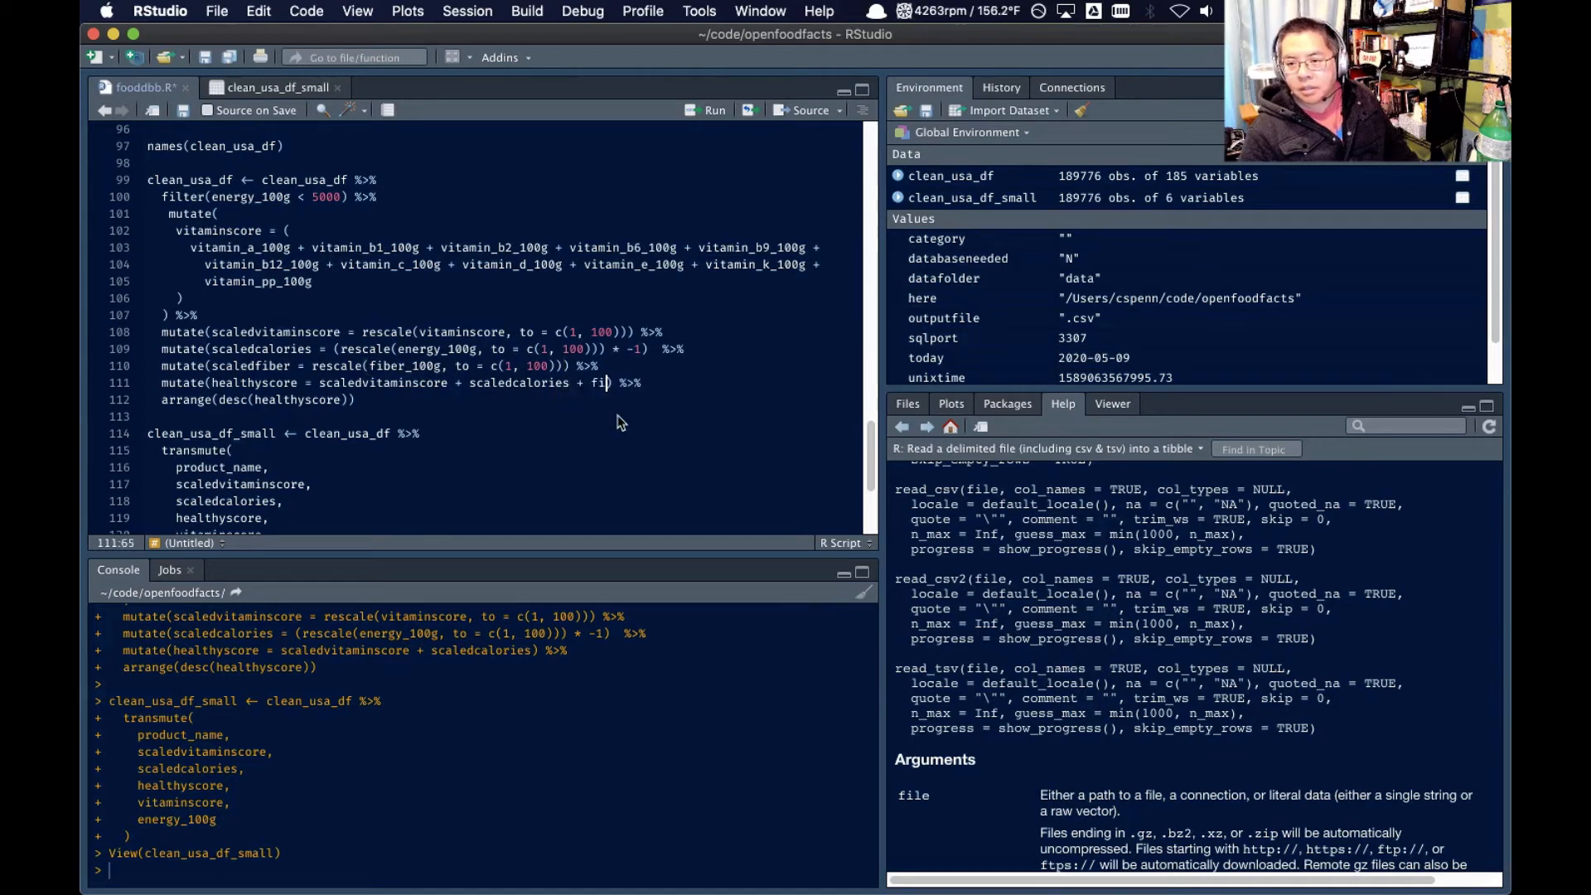
pyautogui.write('ber')
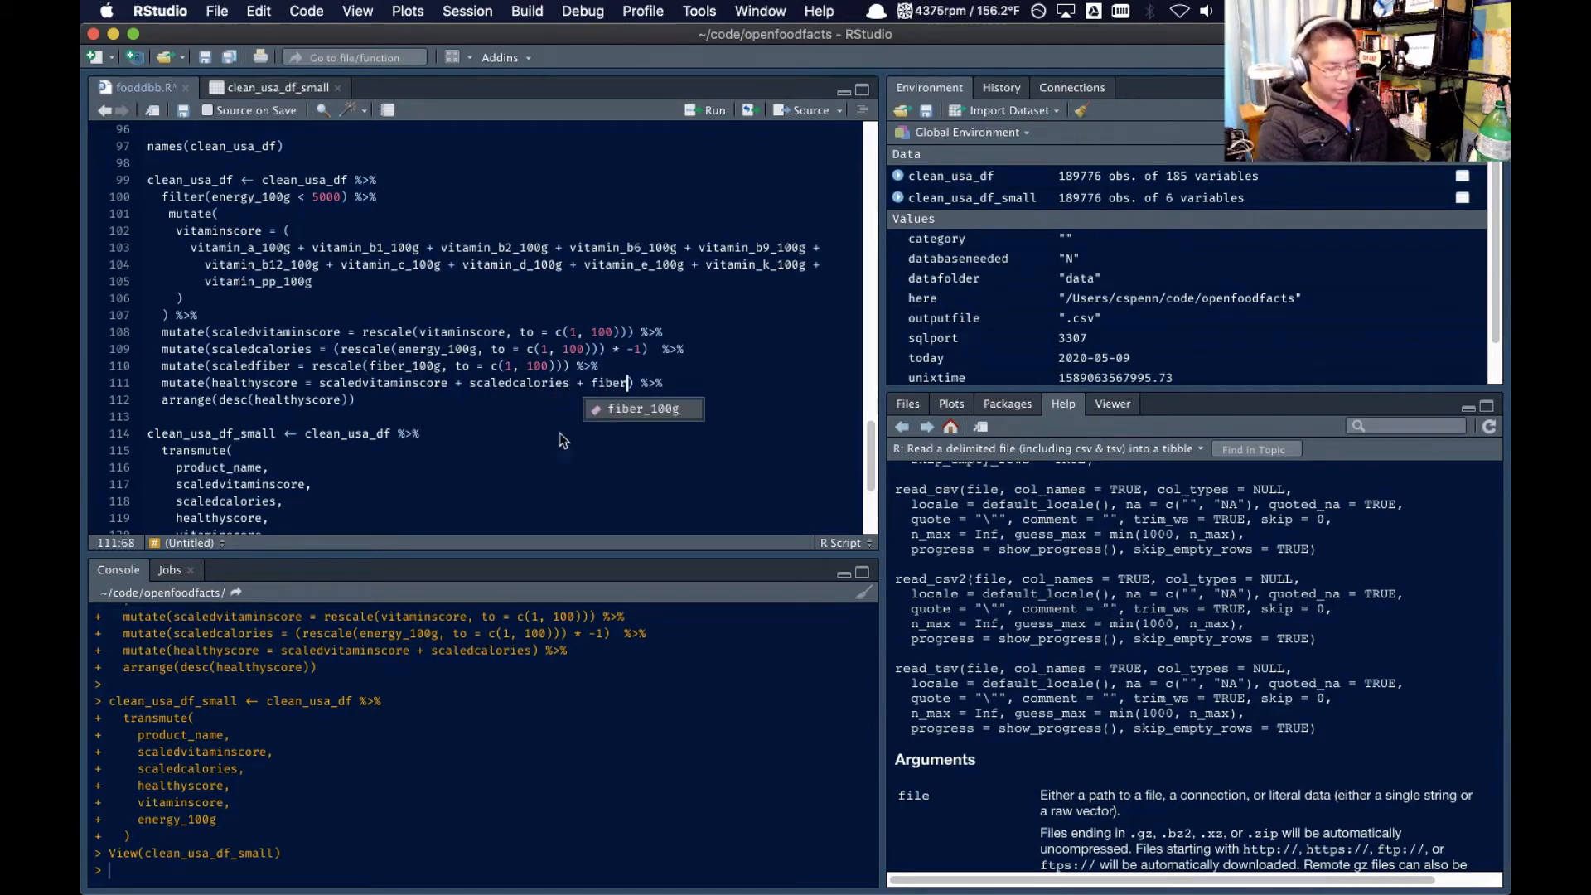
pyautogui.doubleClick(265, 365)
pyautogui.press('super+c')
pyautogui.doubleClick(612, 385)
pyautogui.press('super+v')
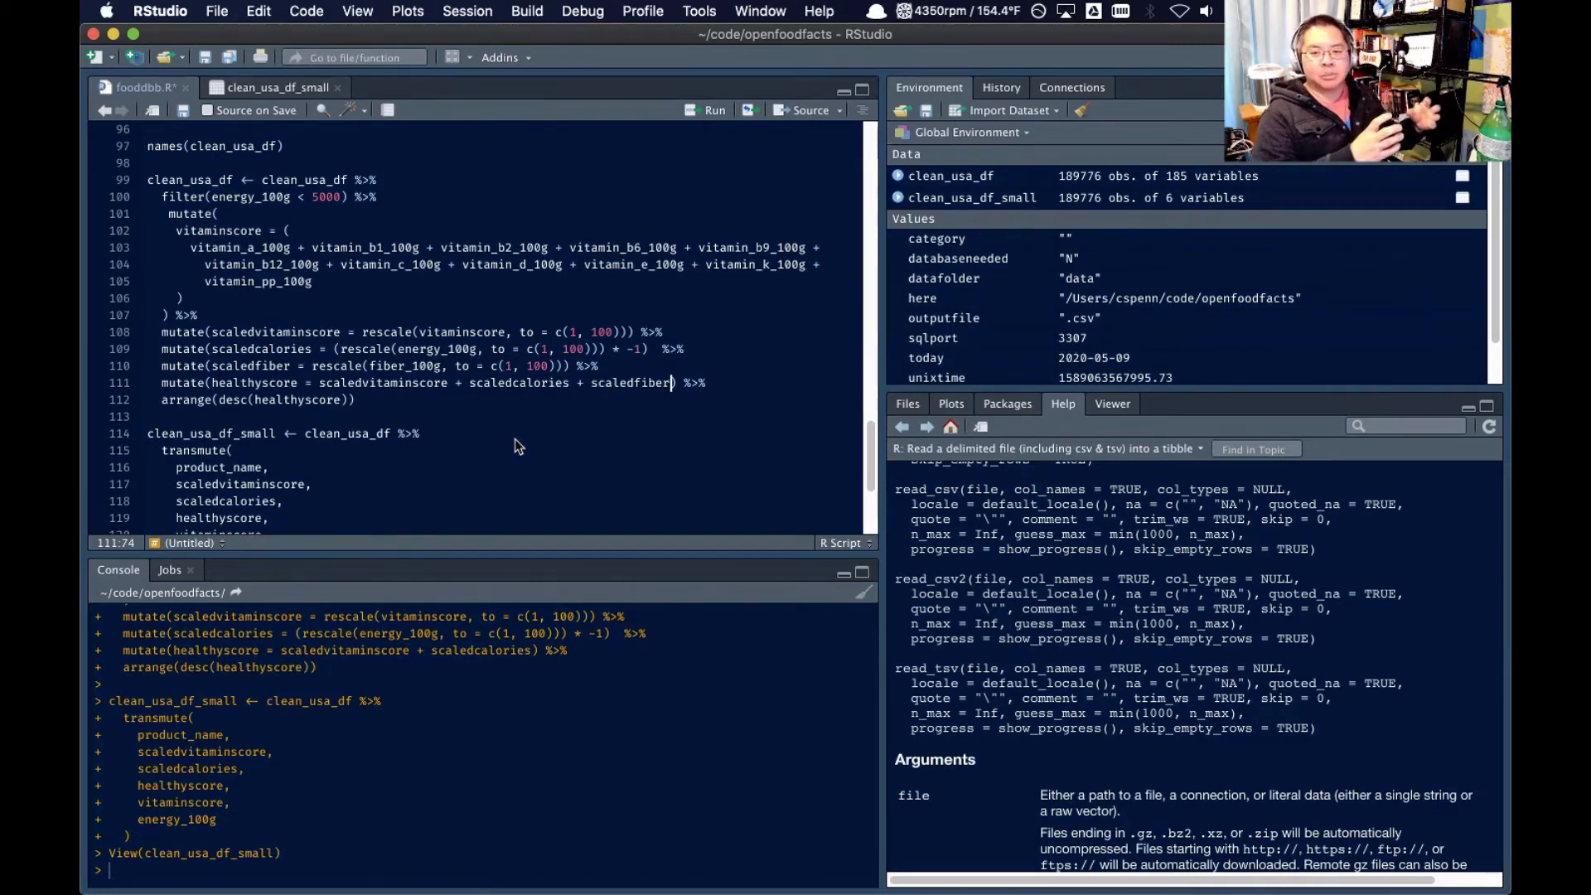
# Add scaledfiber as a new column after energy_100g in the clean_usa_df_small transmute() call, followed by a comma
pyautogui.scroll(-5, 514, 439)
pyautogui.click(281, 374)
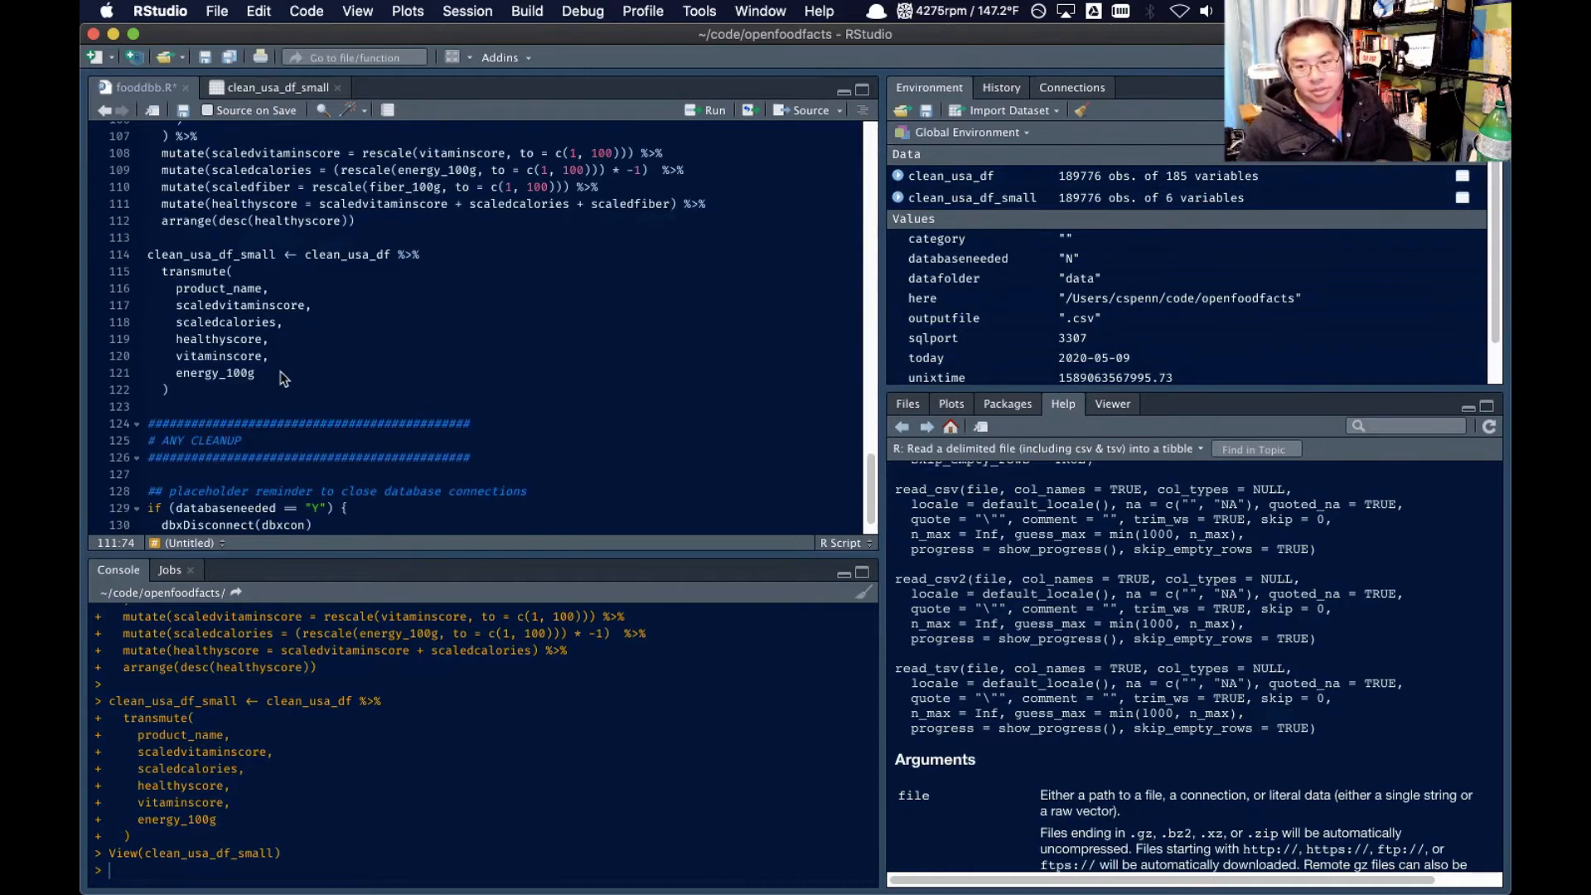
pyautogui.write(',')
pyautogui.press('Return')
pyautogui.write('scaledfiber')
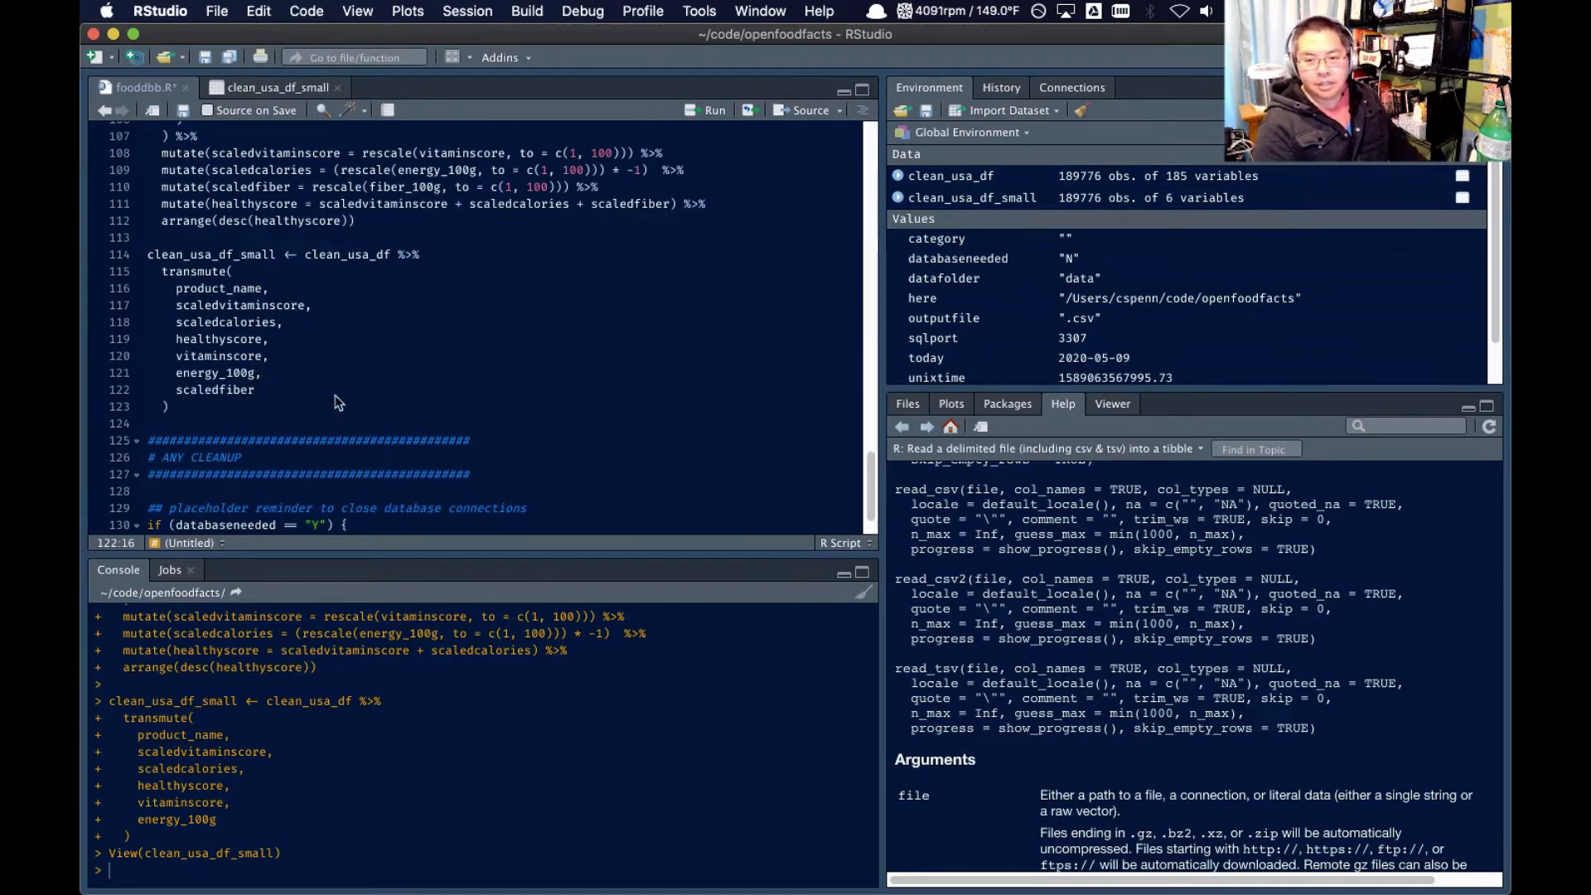
pyautogui.write(',')
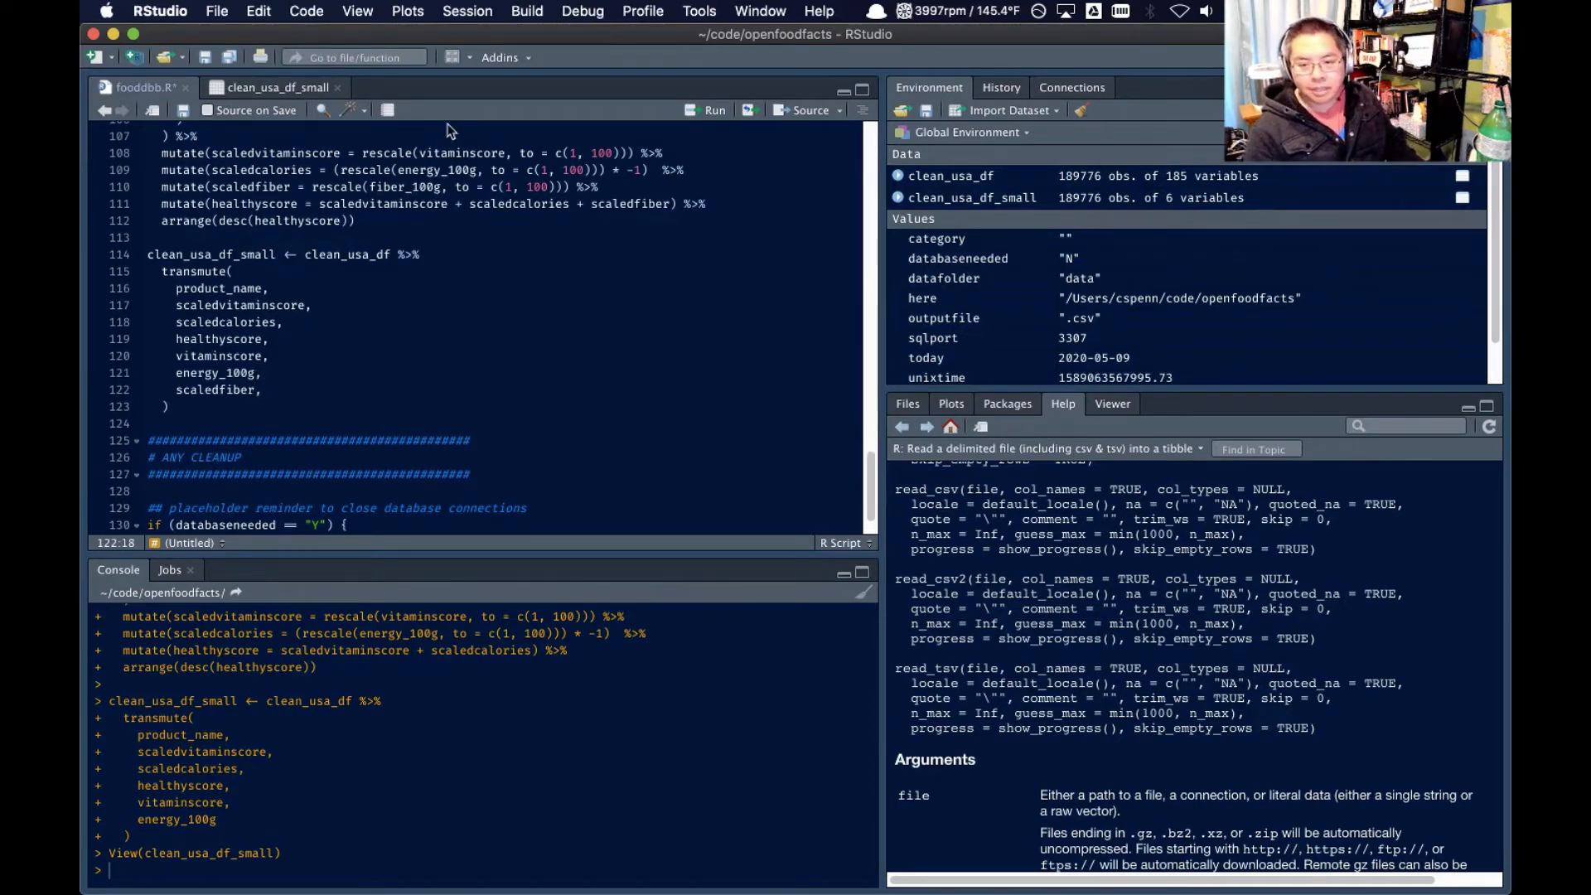
# Add fiber_100g as the last column of the clean_usa_df_small transmute() call and save the script
pyautogui.doubleClick(419, 187)
pyautogui.hotkey('ctrl', 'c')
pyautogui.click(303, 391)
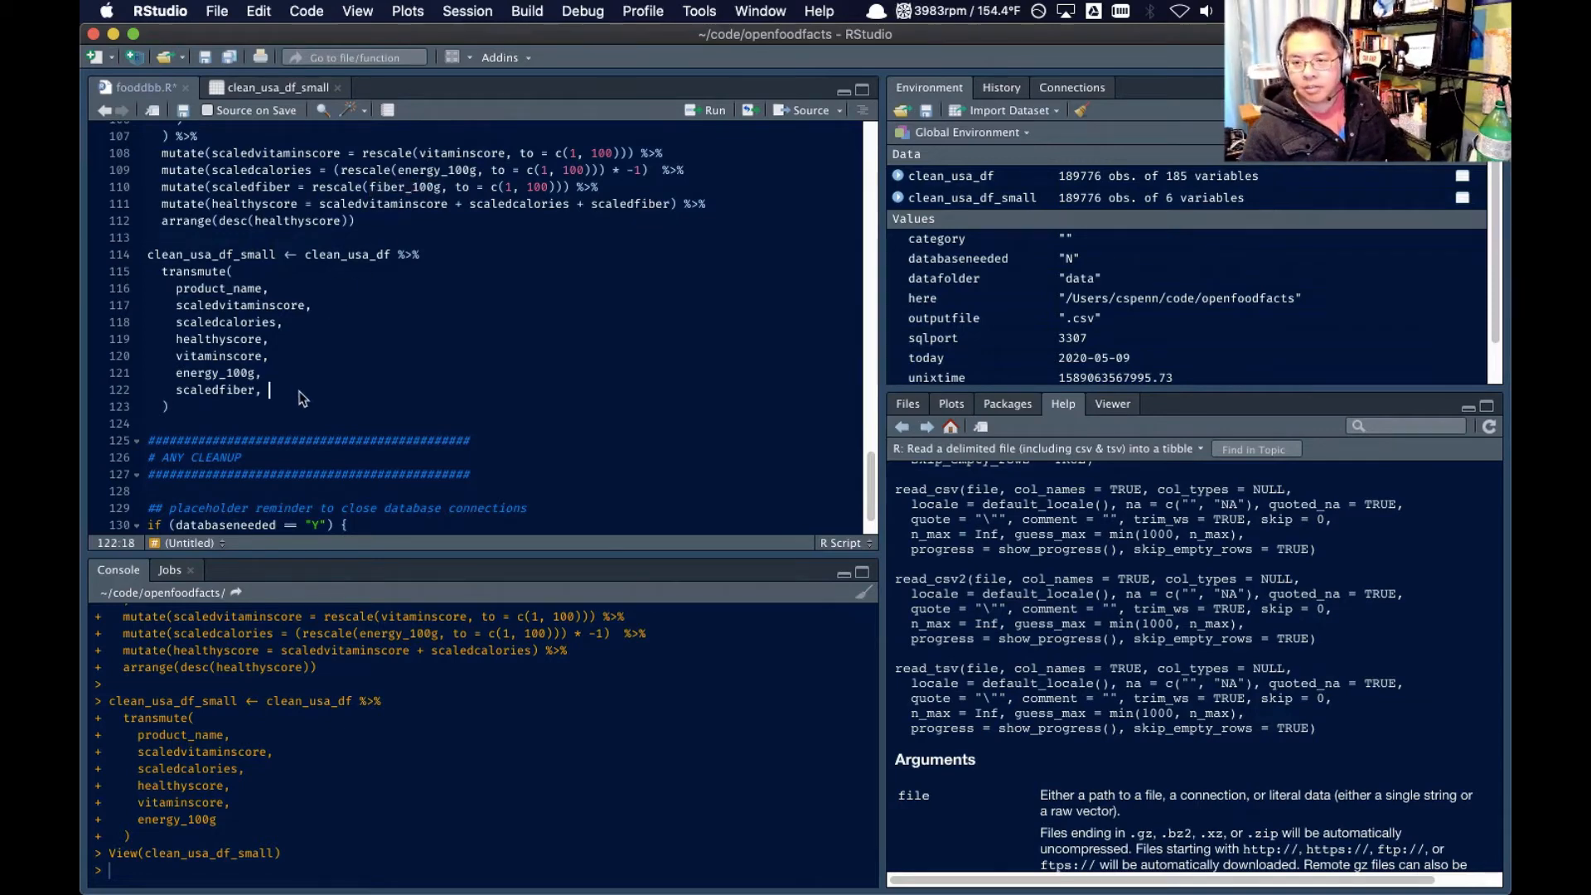
pyautogui.press('Return')
pyautogui.hotkey('ctrl', 'v')
pyautogui.hotkey('ctrl', 's')
pyautogui.scroll(5, 270, 370)
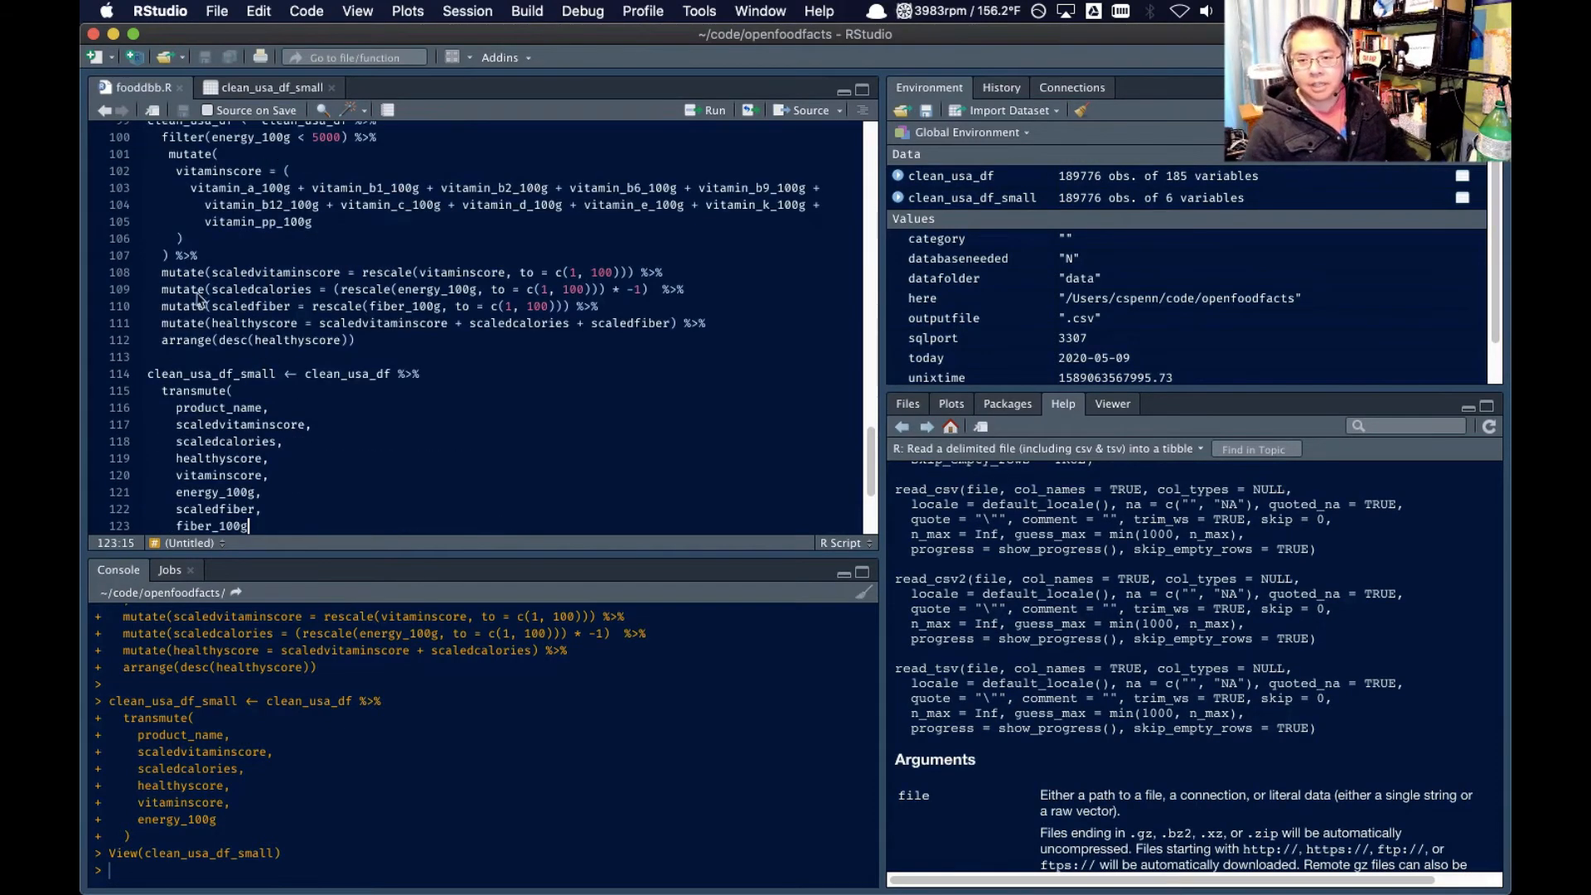
# Run the script section from the clean_usa_df energy_100g filter pipeline through the end of the clean_usa_df_small transmute() call
pyautogui.click(199, 224)
pyautogui.scroll(-5, 203, 248)
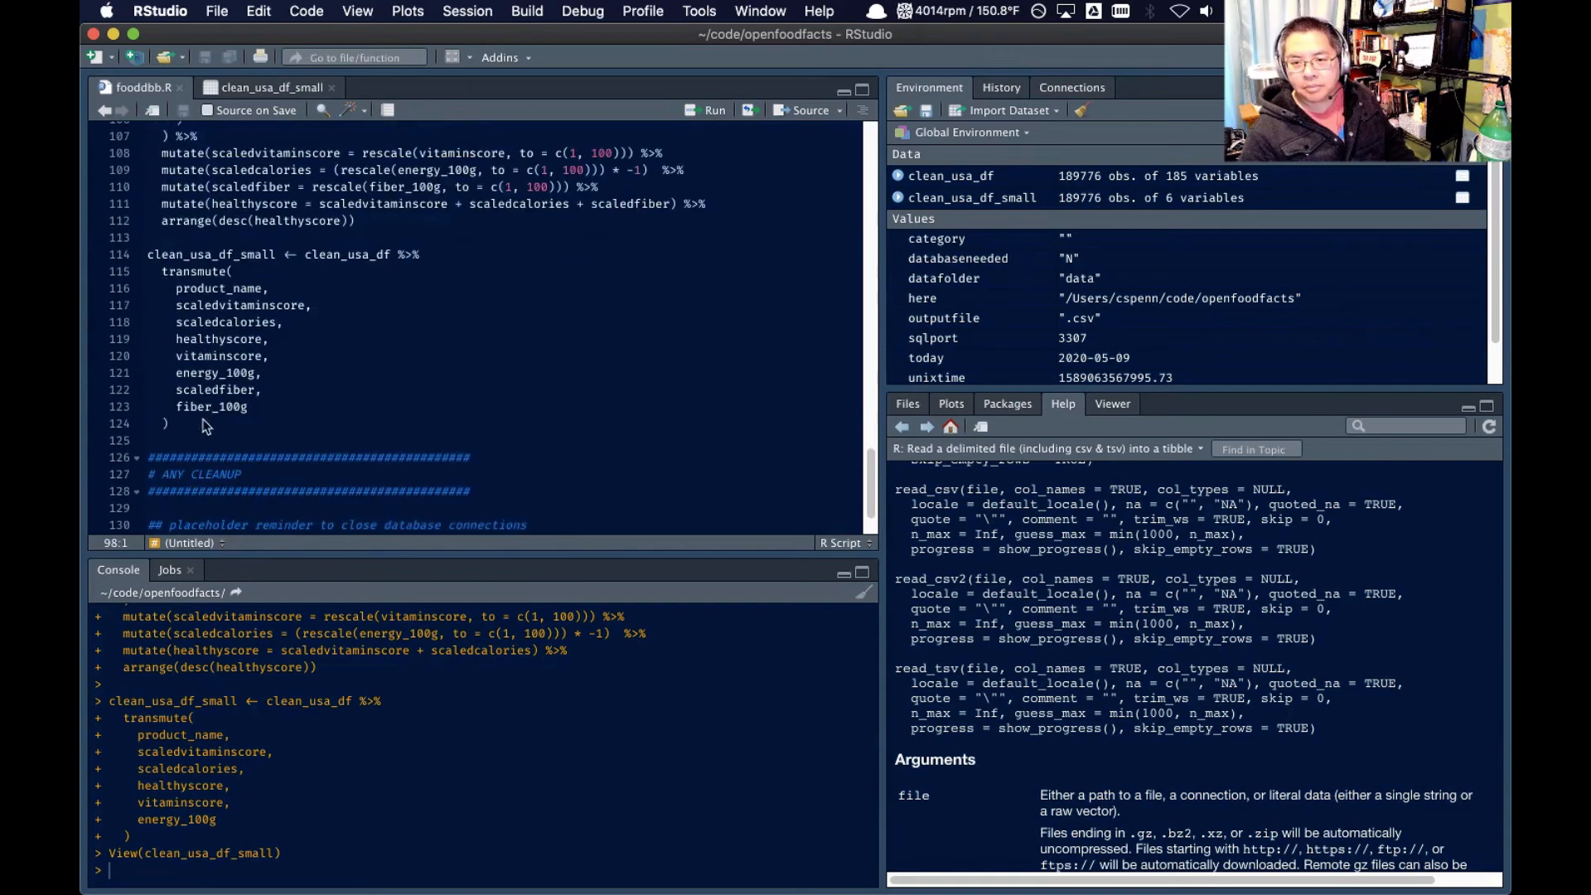
pyautogui.keyDown('shift'); pyautogui.click(207, 424); pyautogui.keyUp('shift')
pyautogui.click(705, 109)
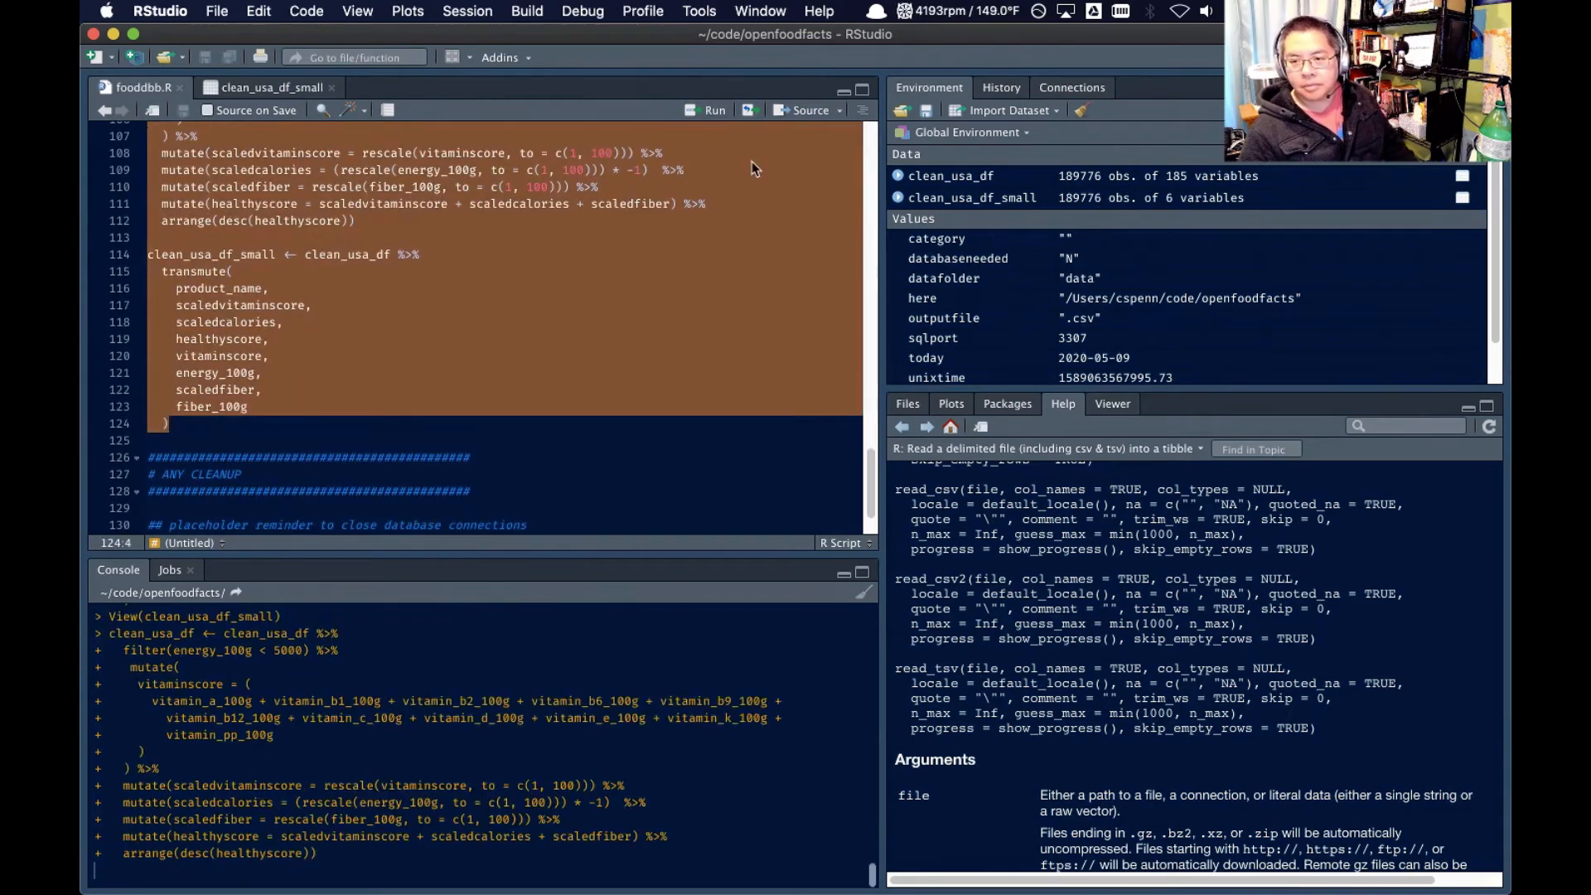
# Open clean_usa_df_small in the data viewer and examine the healthyscore ranking together with the scaledfiber and fiber_100g columns
pyautogui.write('View(clean_usa_df_small)')
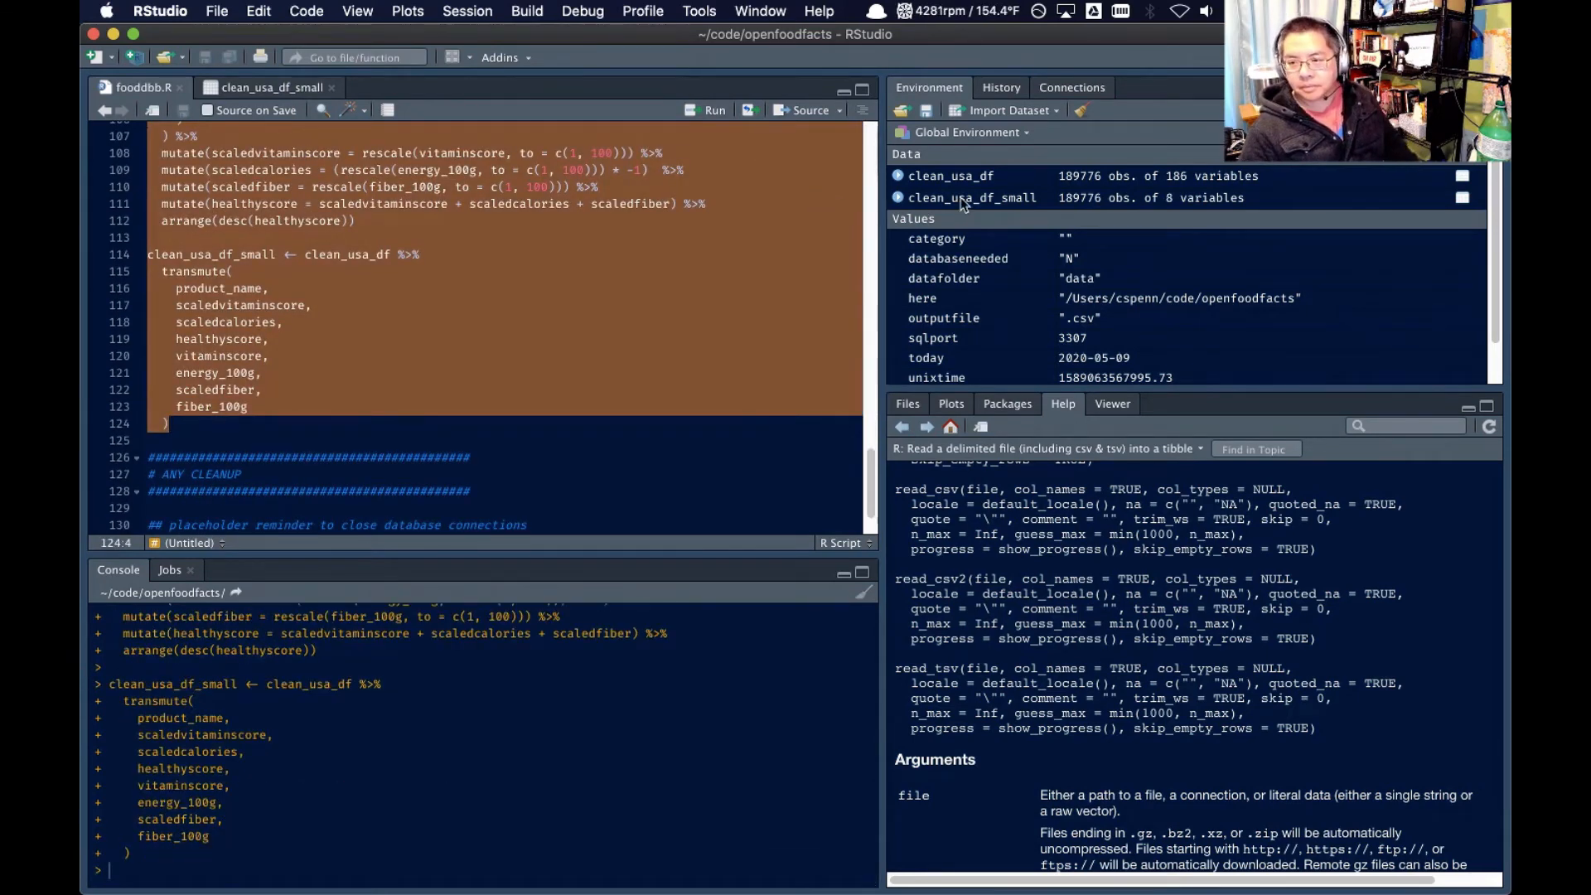
pyautogui.press('Return')
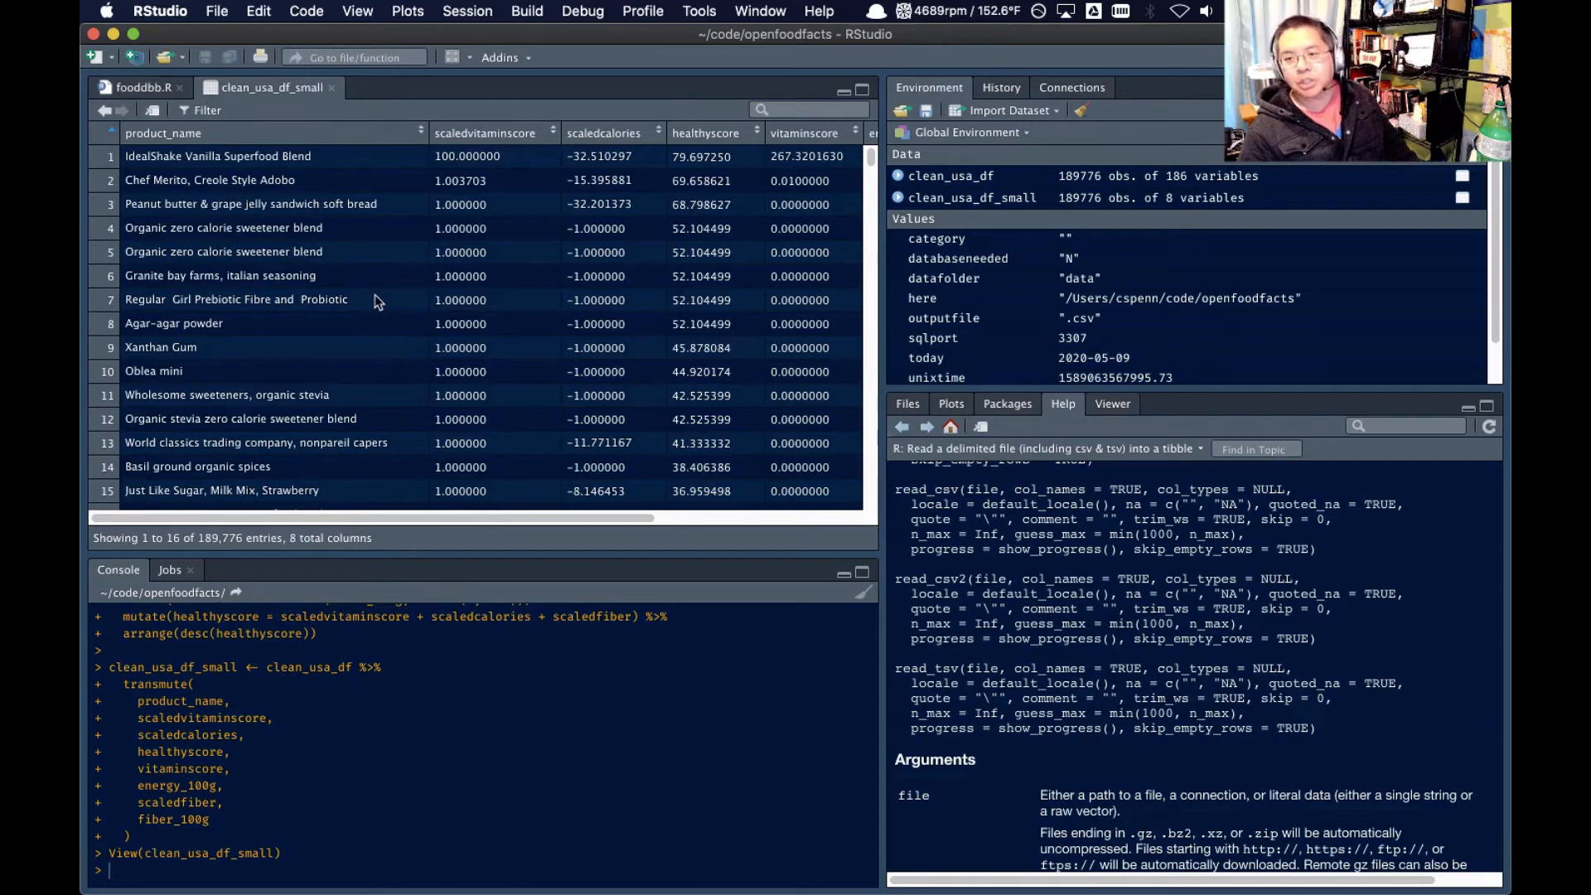
pyautogui.scroll(-5, 356, 316)
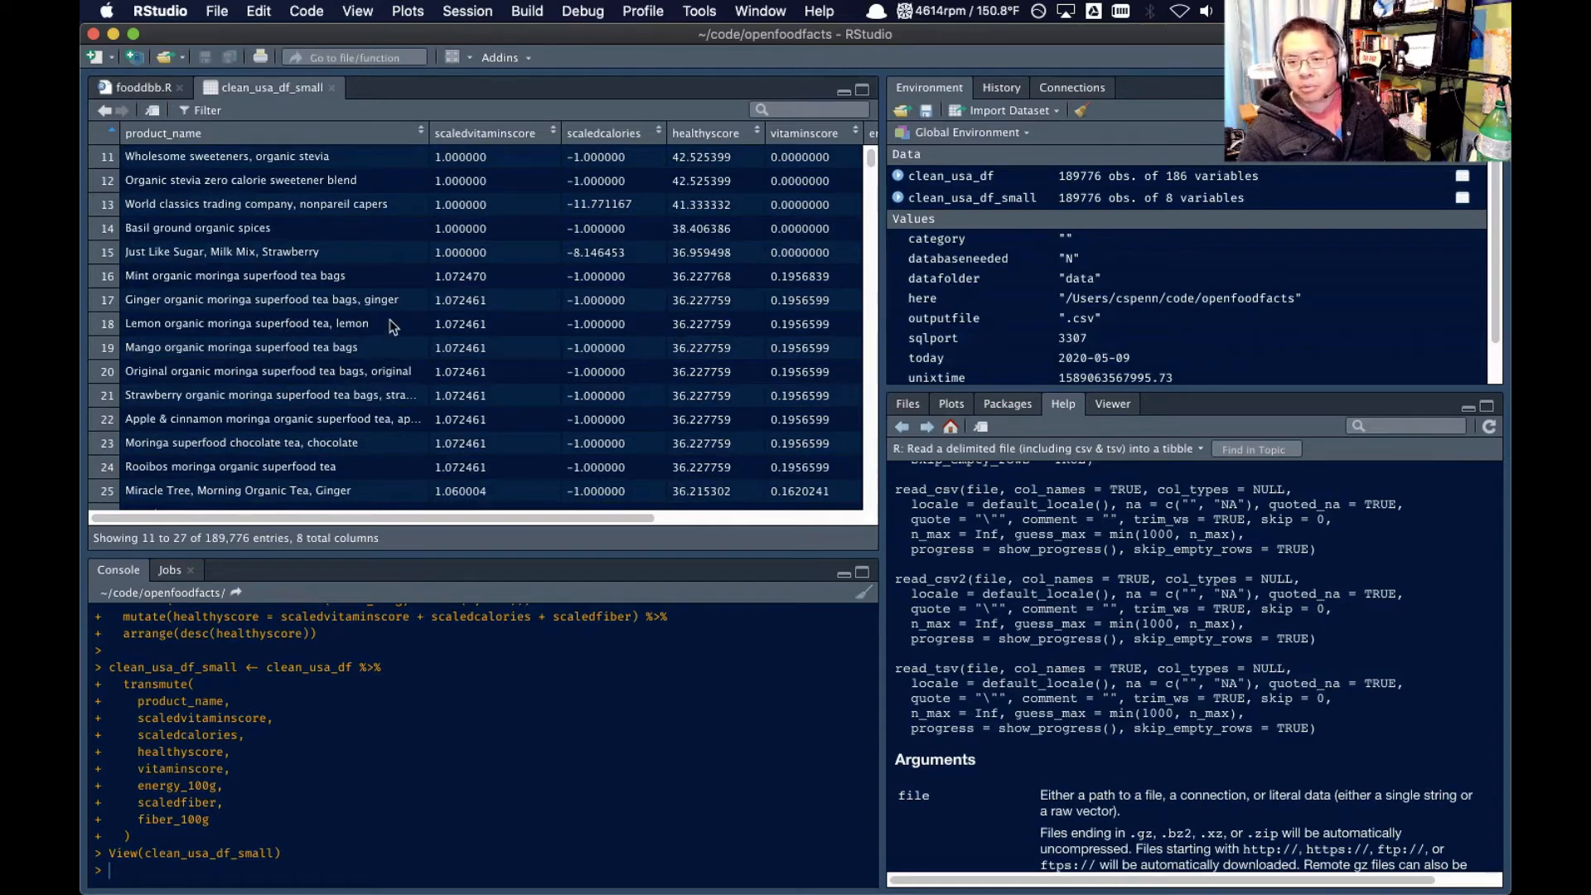
pyautogui.hscroll(5, 391, 323)
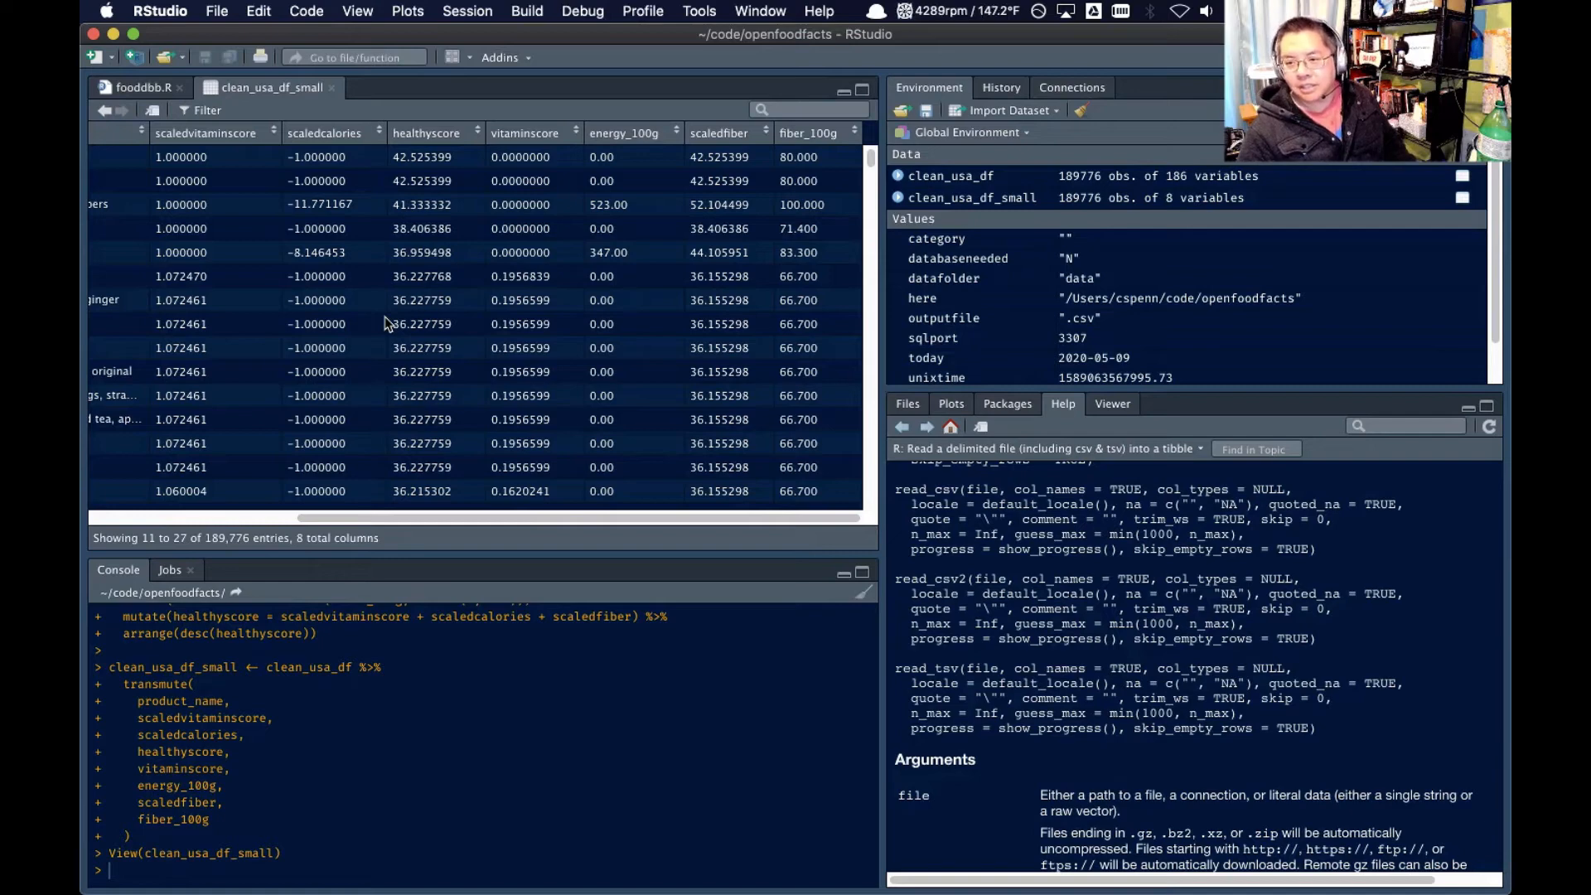
pyautogui.hscroll(-5, 385, 323)
pyautogui.scroll(3, 383, 325)
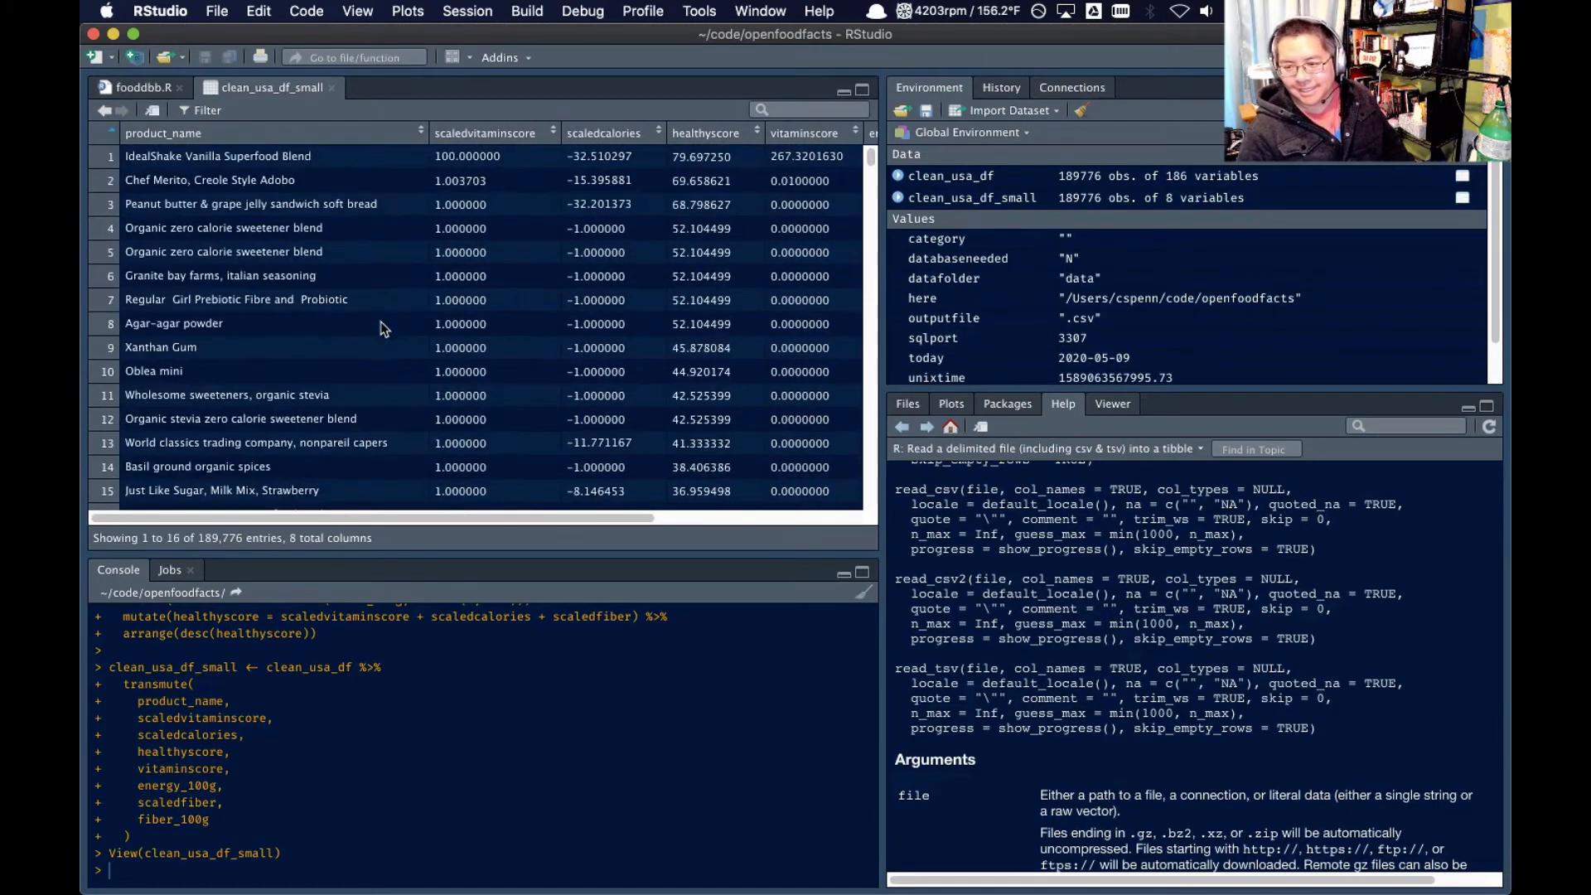
pyautogui.scroll(-10, 383, 328)
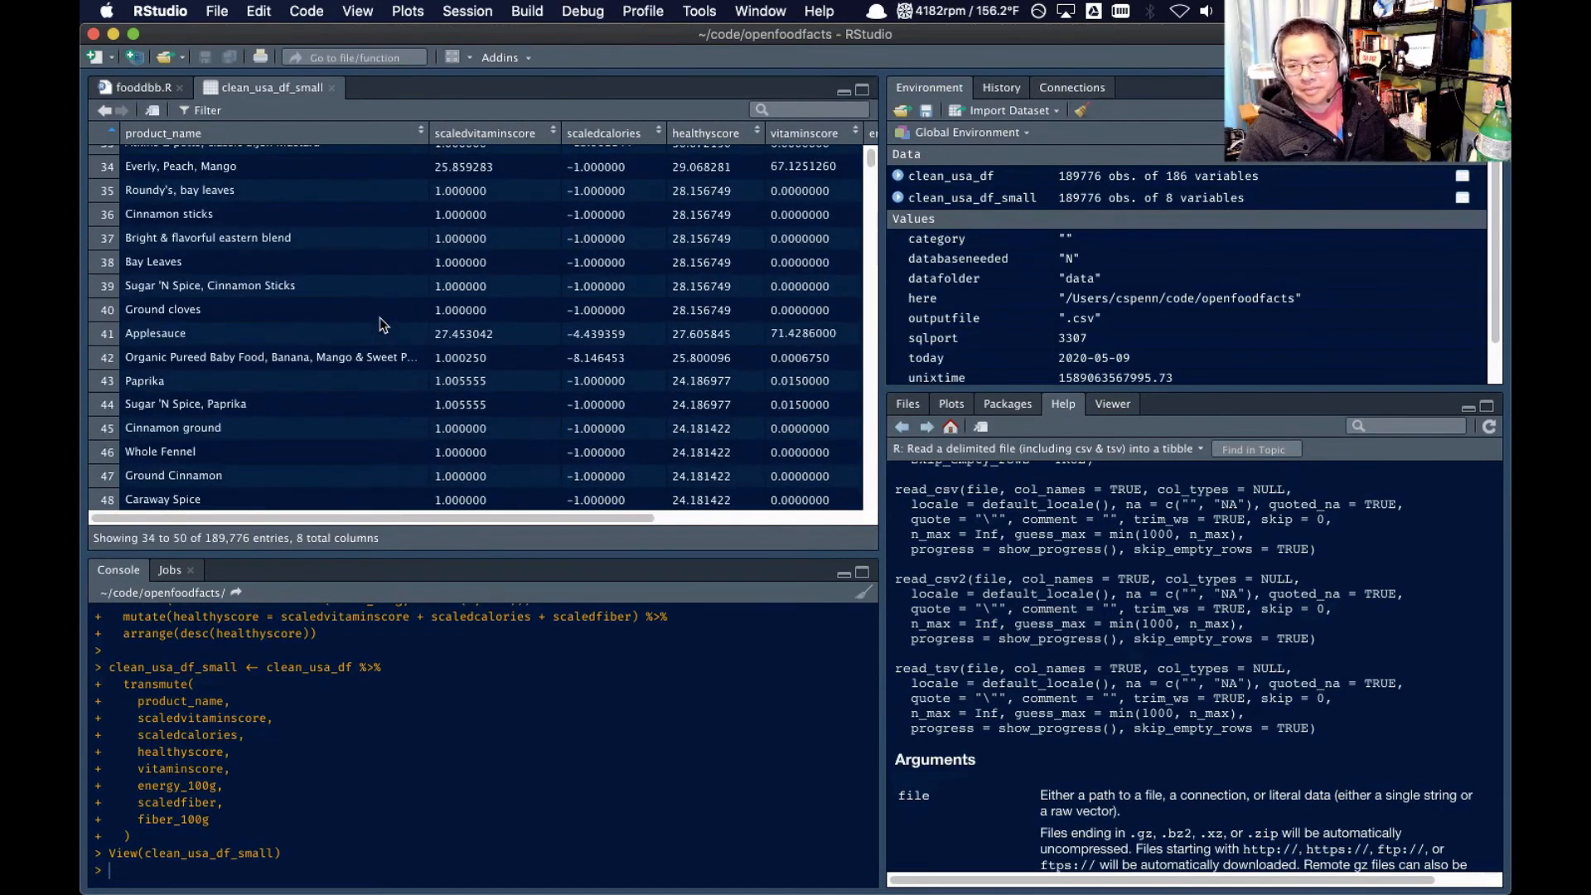
pyautogui.scroll(-4, 354, 328)
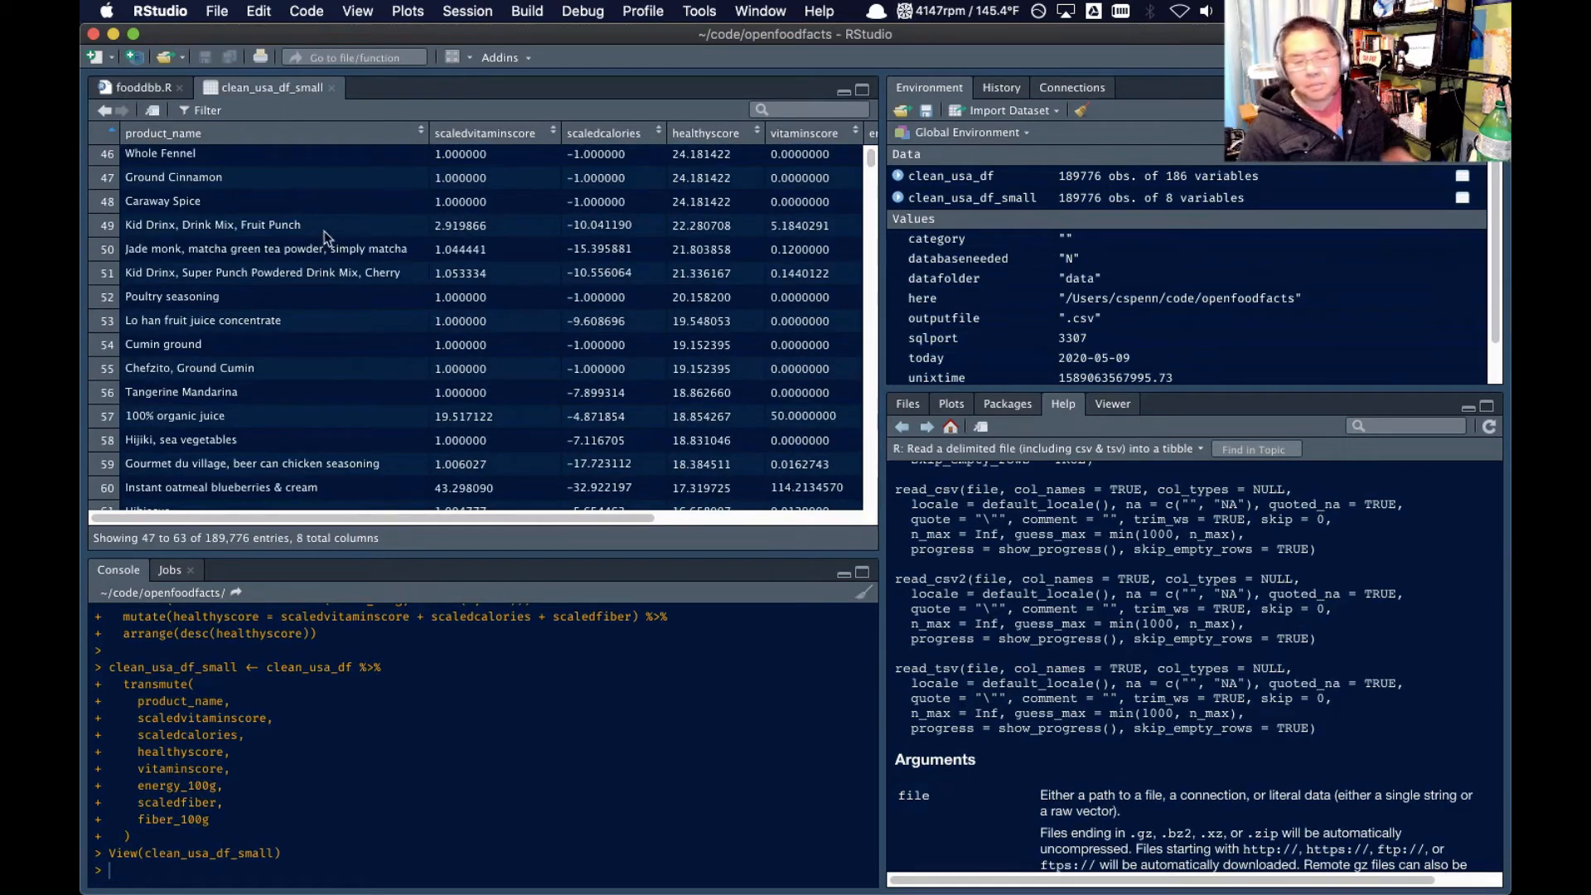
pyautogui.scroll(5, 382, 345)
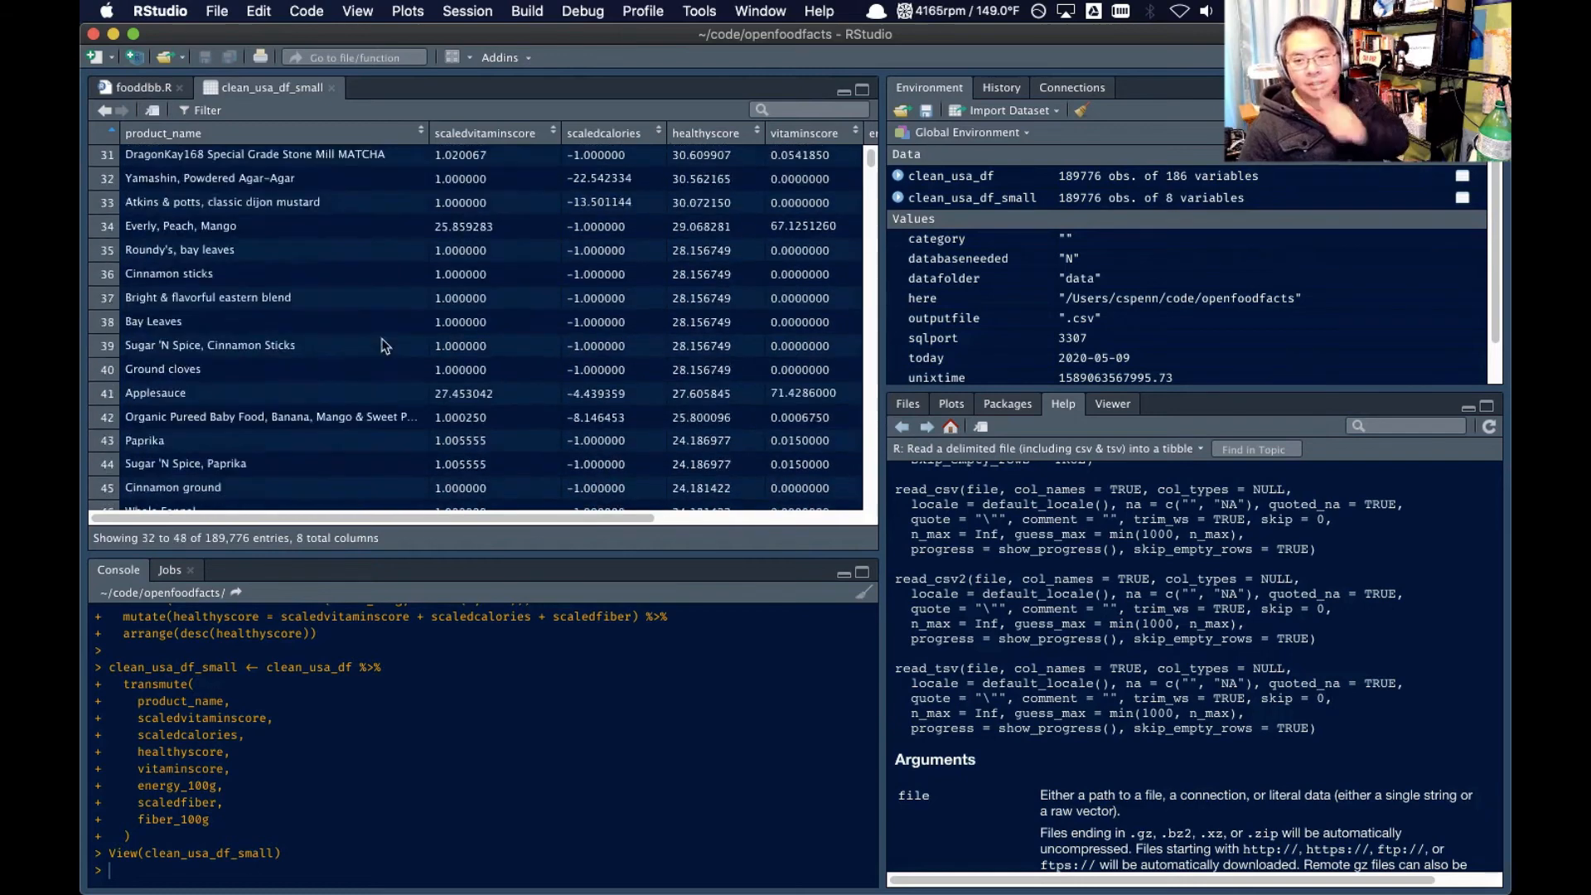
pyautogui.scroll(10, 357, 328)
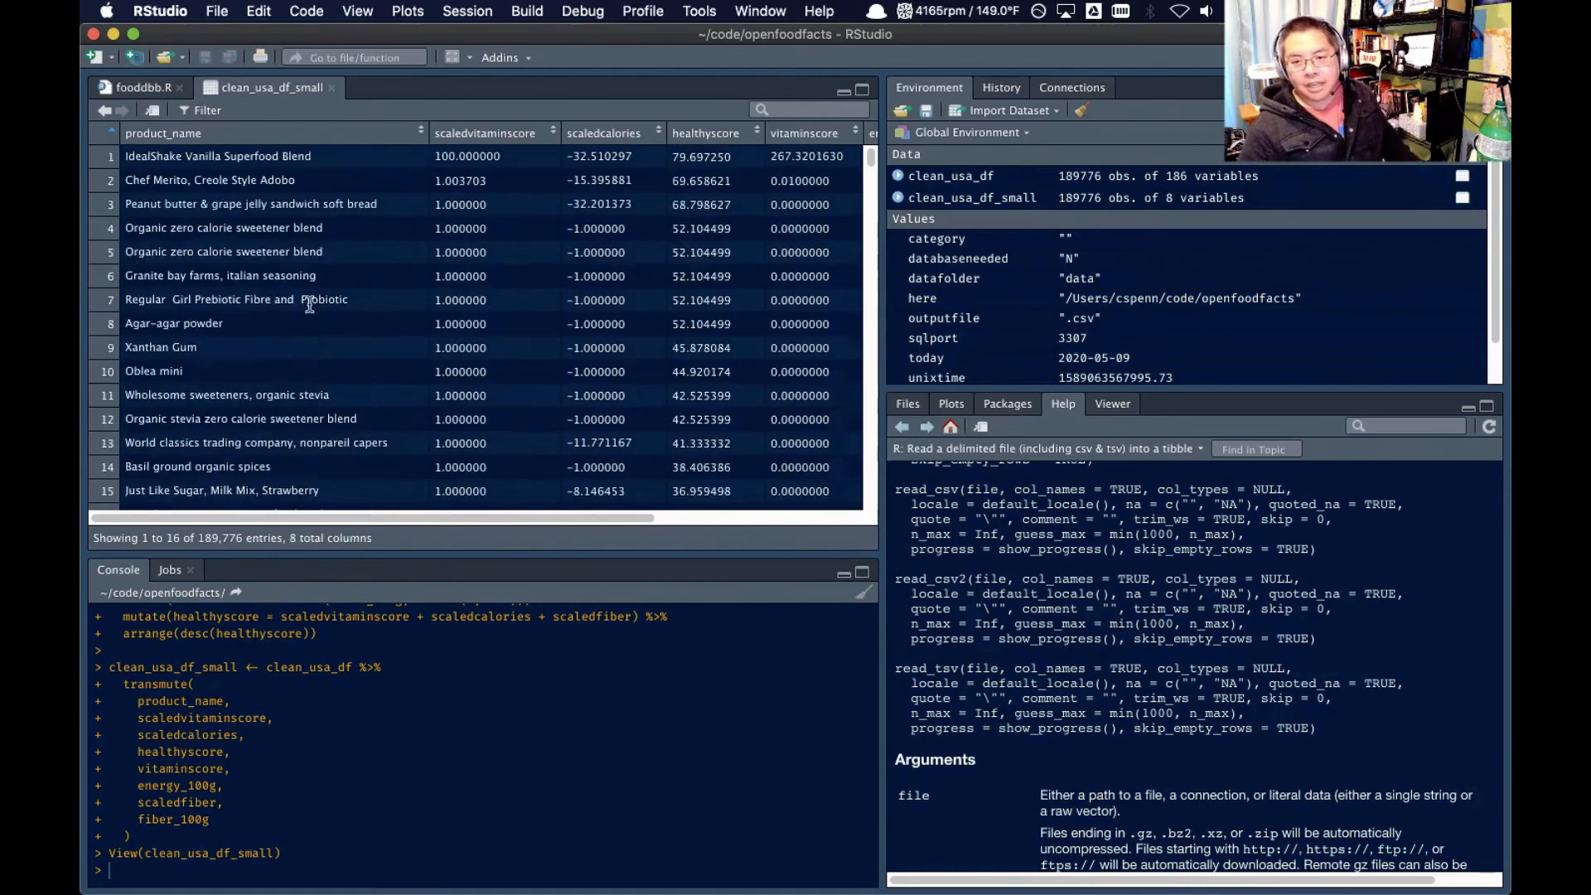
# Open the full clean_usa_df data frame in the data viewer and examine its brands, categories and categories_en columns
pyautogui.click(151, 90)
pyautogui.click(998, 206)
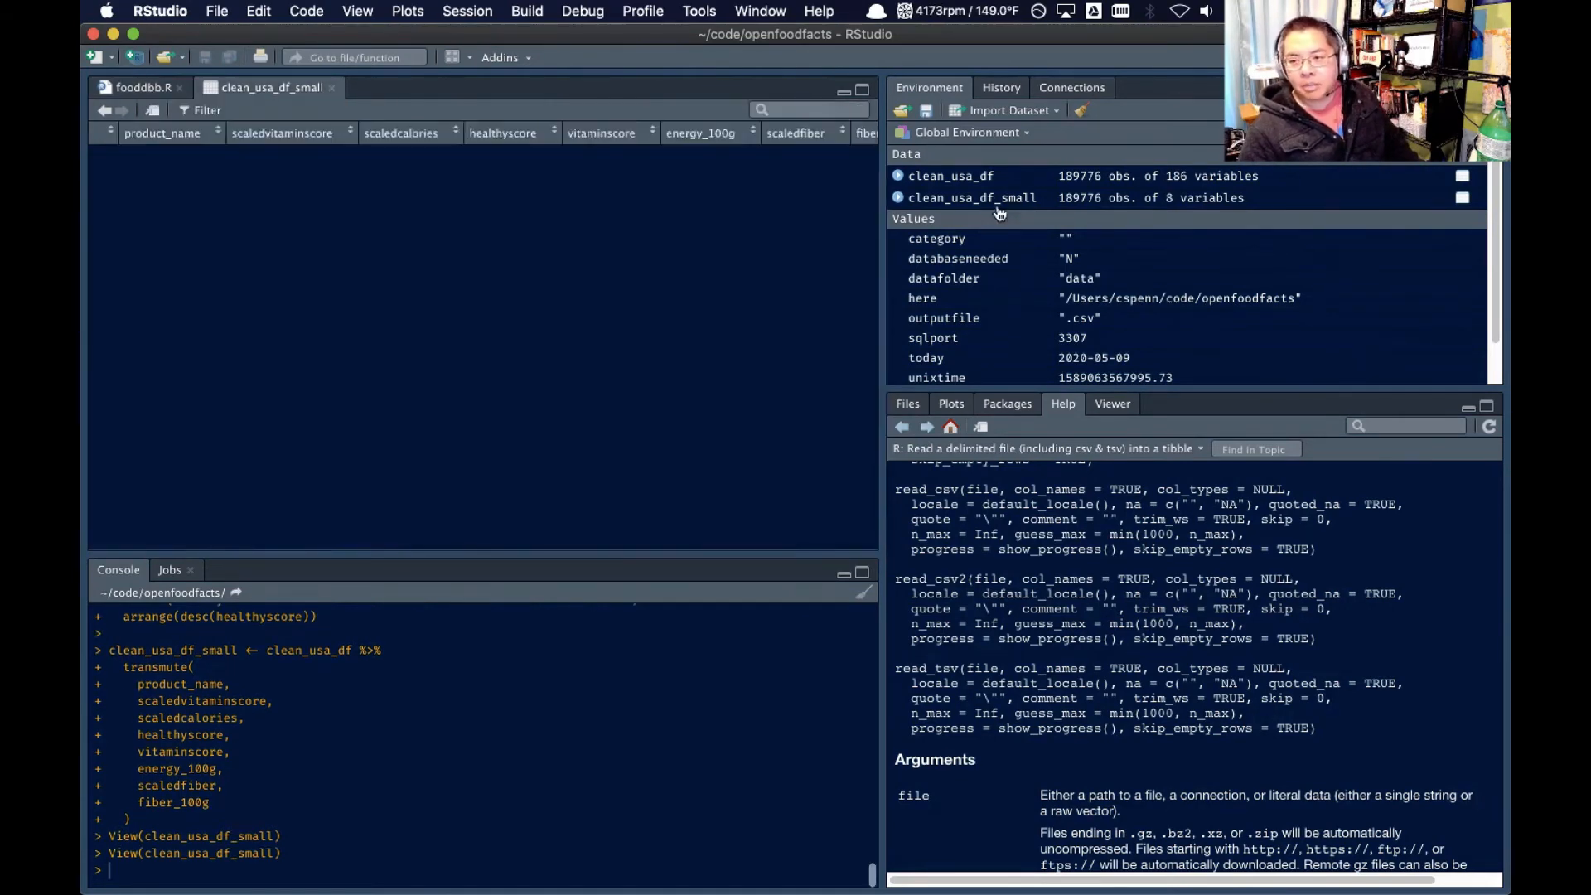
pyautogui.click(969, 177)
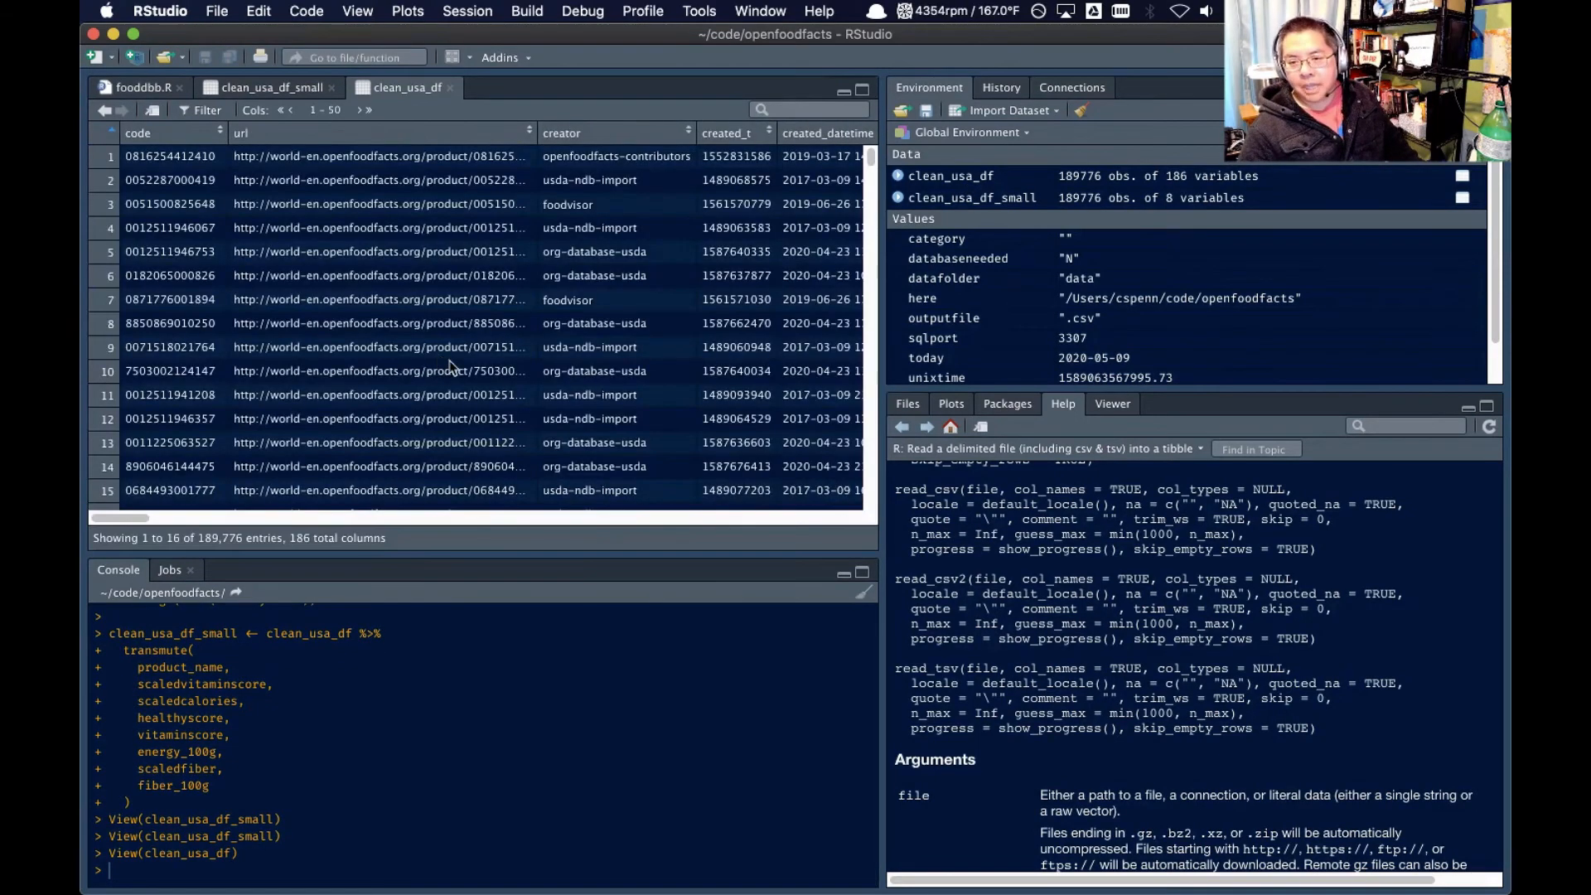
pyautogui.hscroll(10, 448, 366)
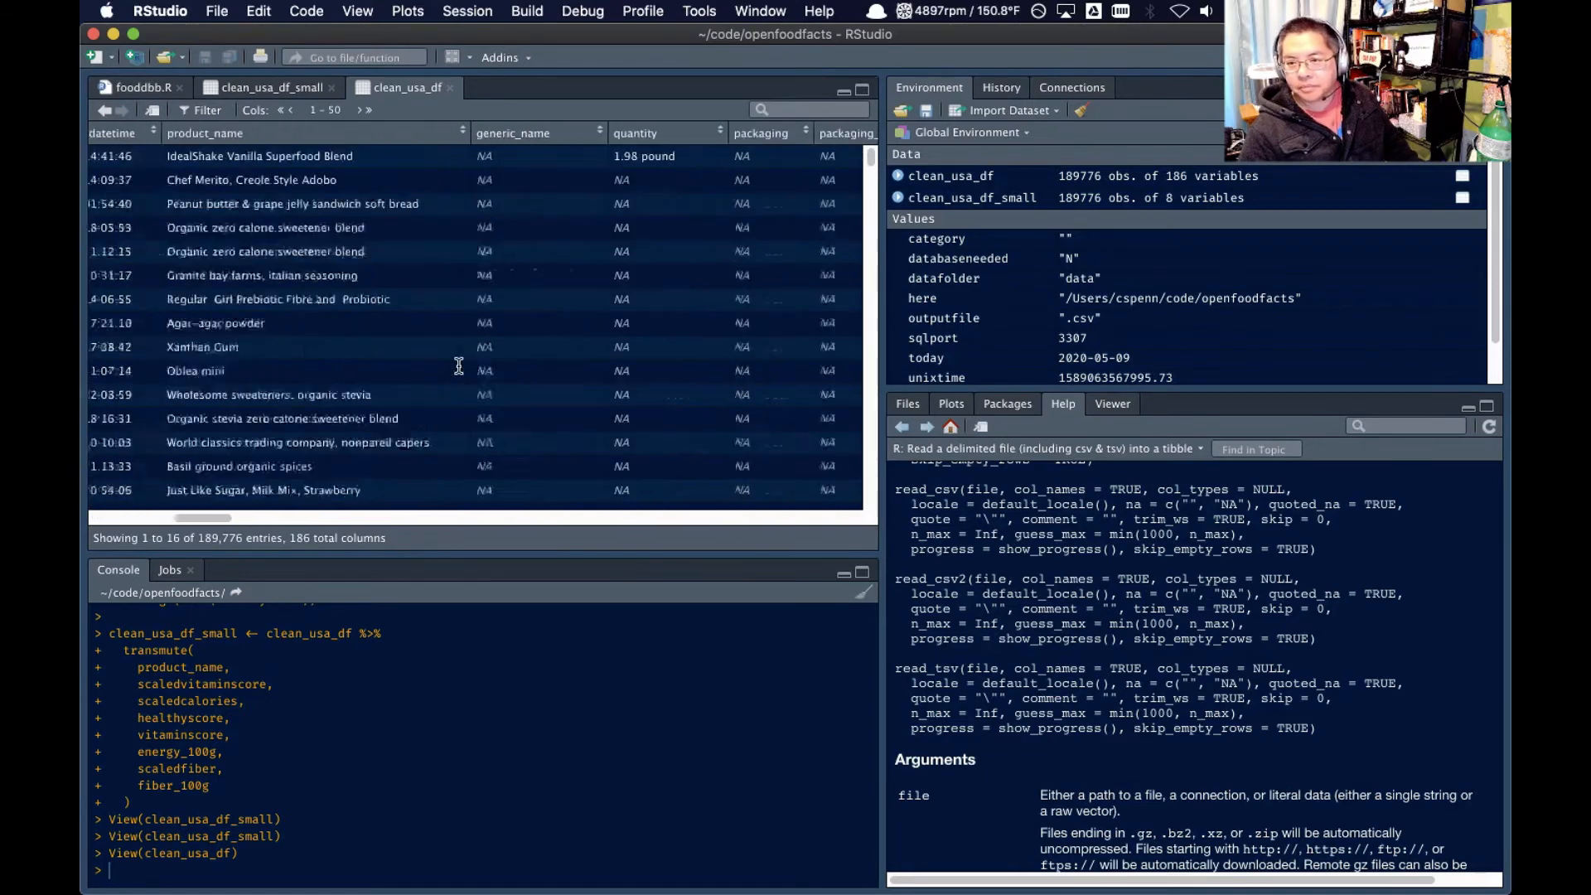
pyautogui.hscroll(10, 458, 366)
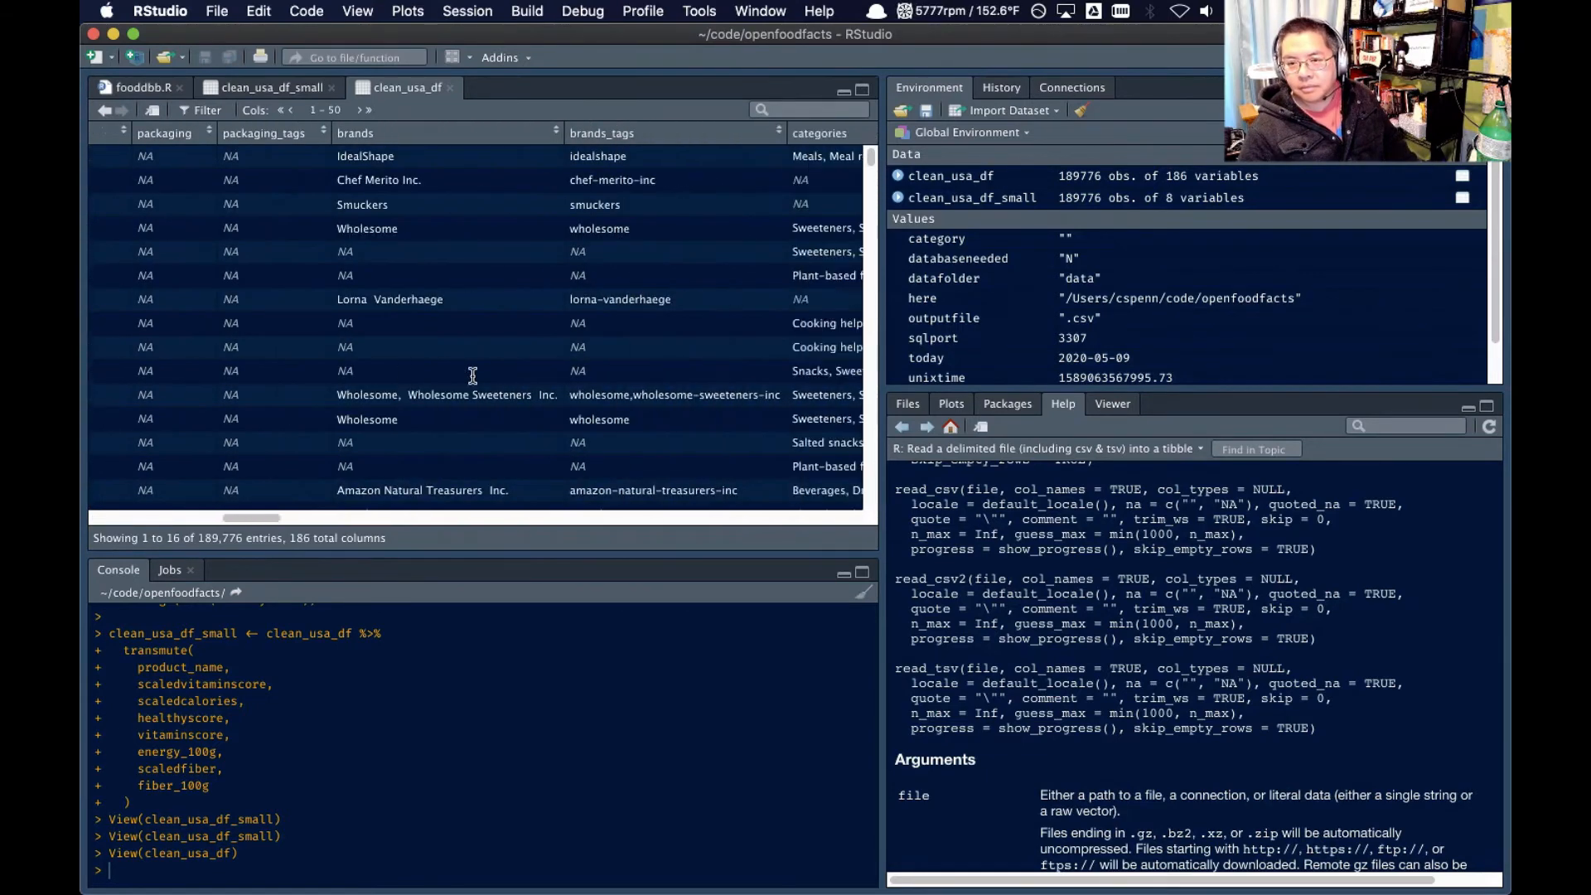
pyautogui.hscroll(5, 447, 356)
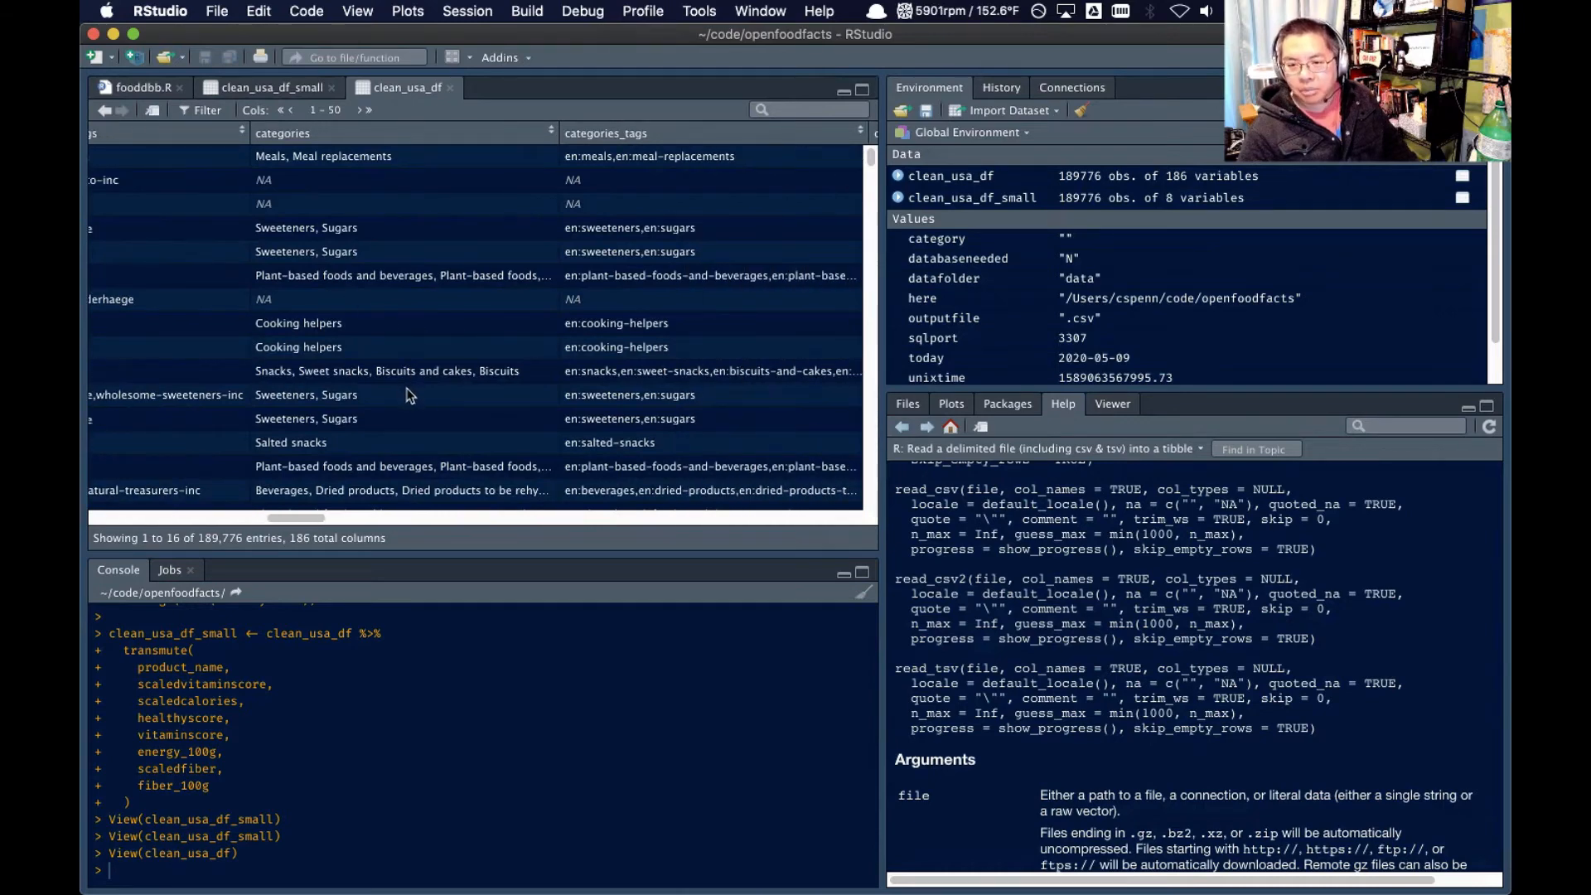
pyautogui.scroll(-5, 462, 392)
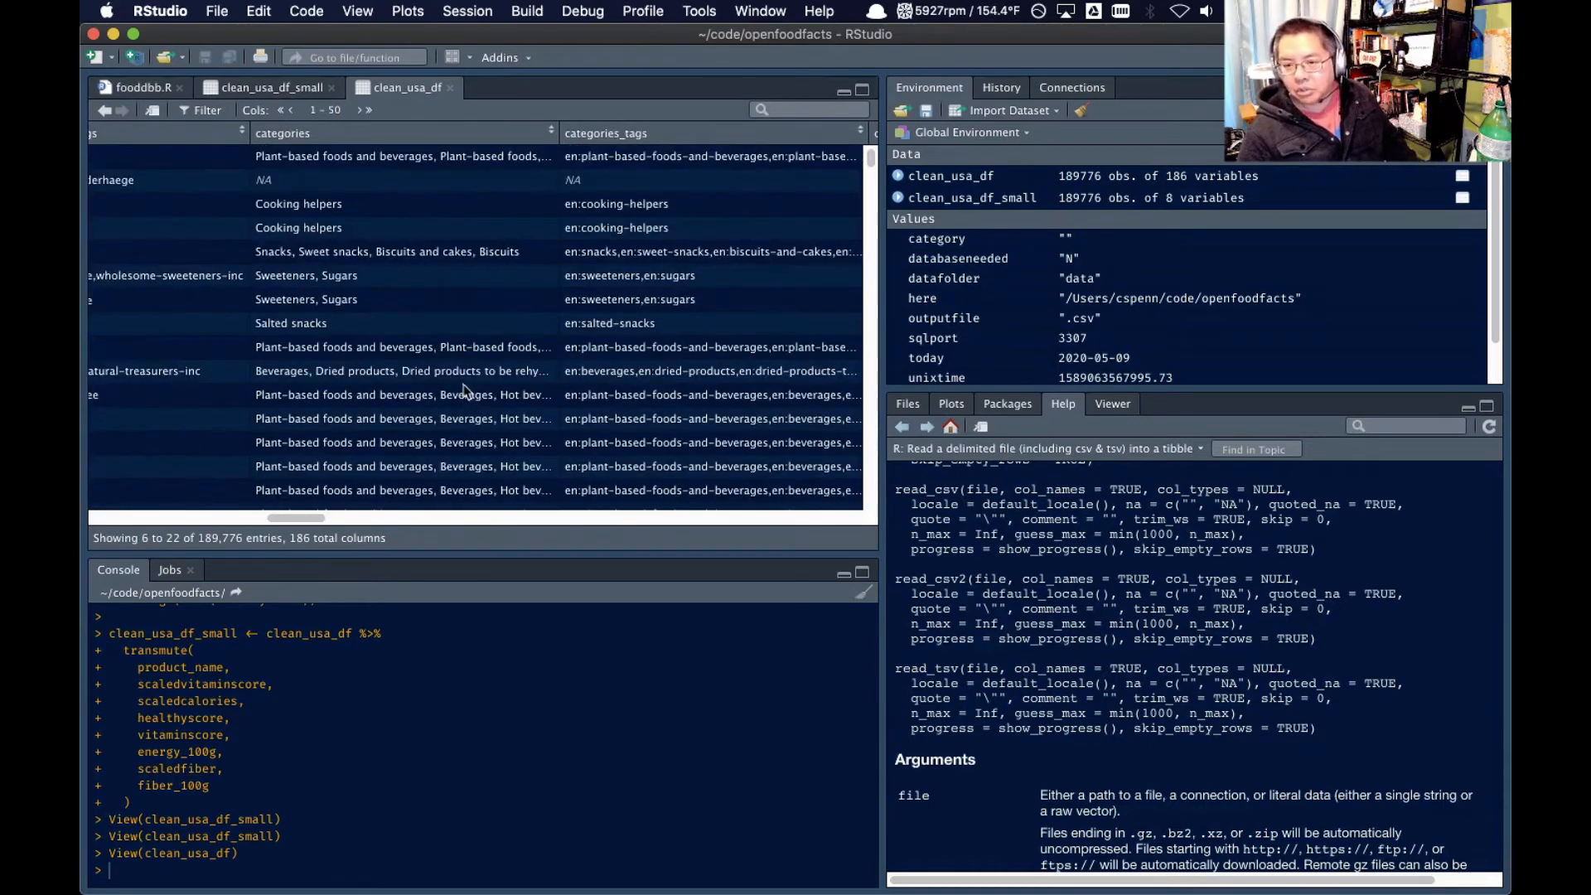
pyautogui.hscroll(5, 464, 390)
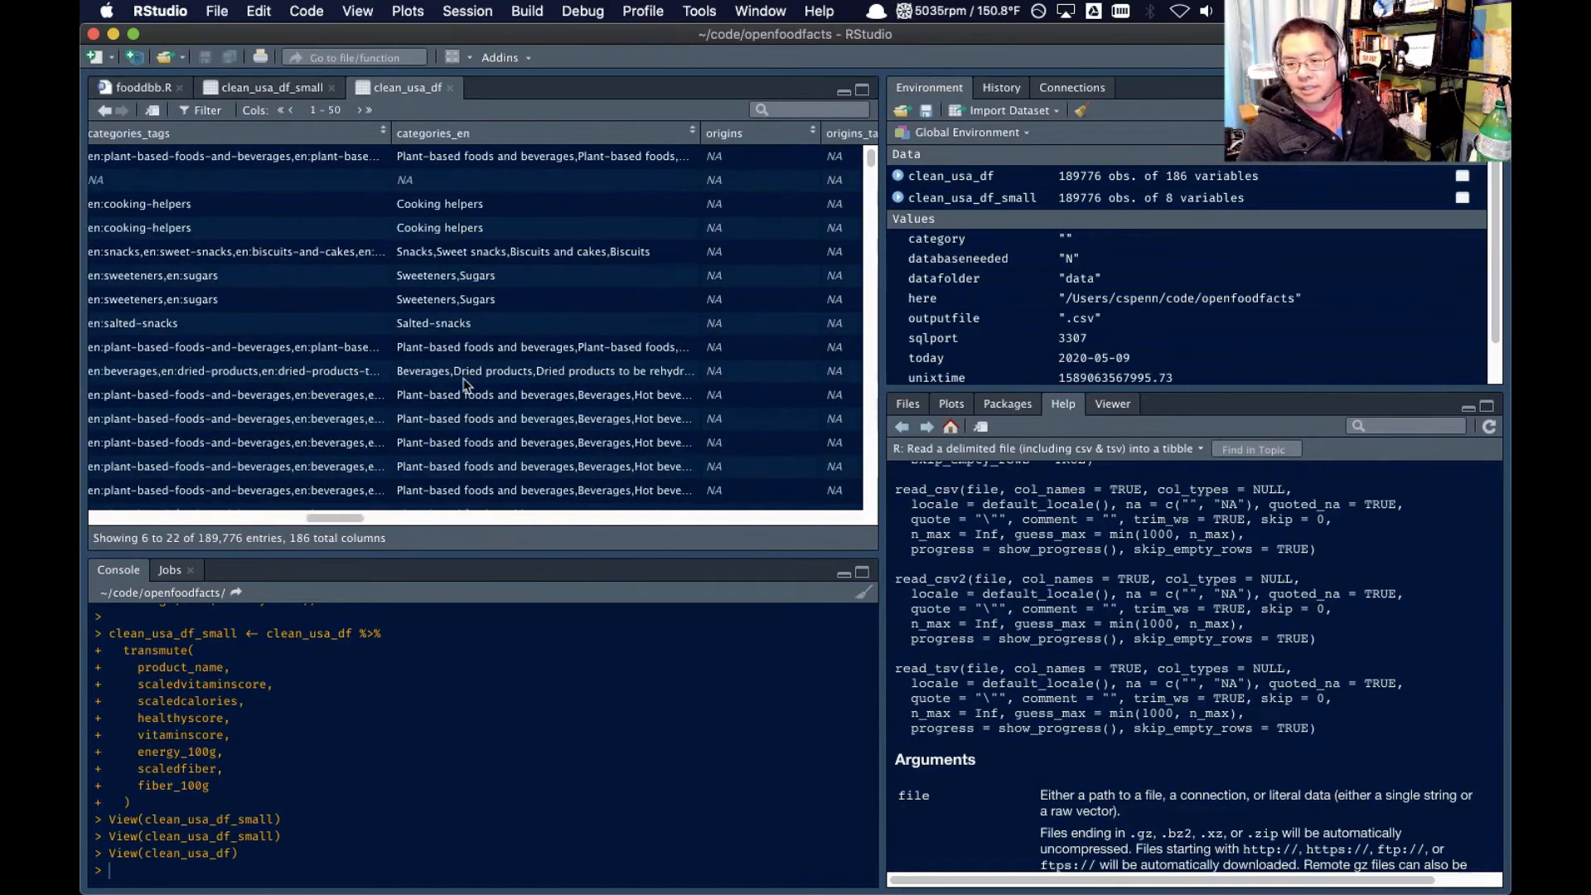
pyautogui.scroll(-10, 472, 373)
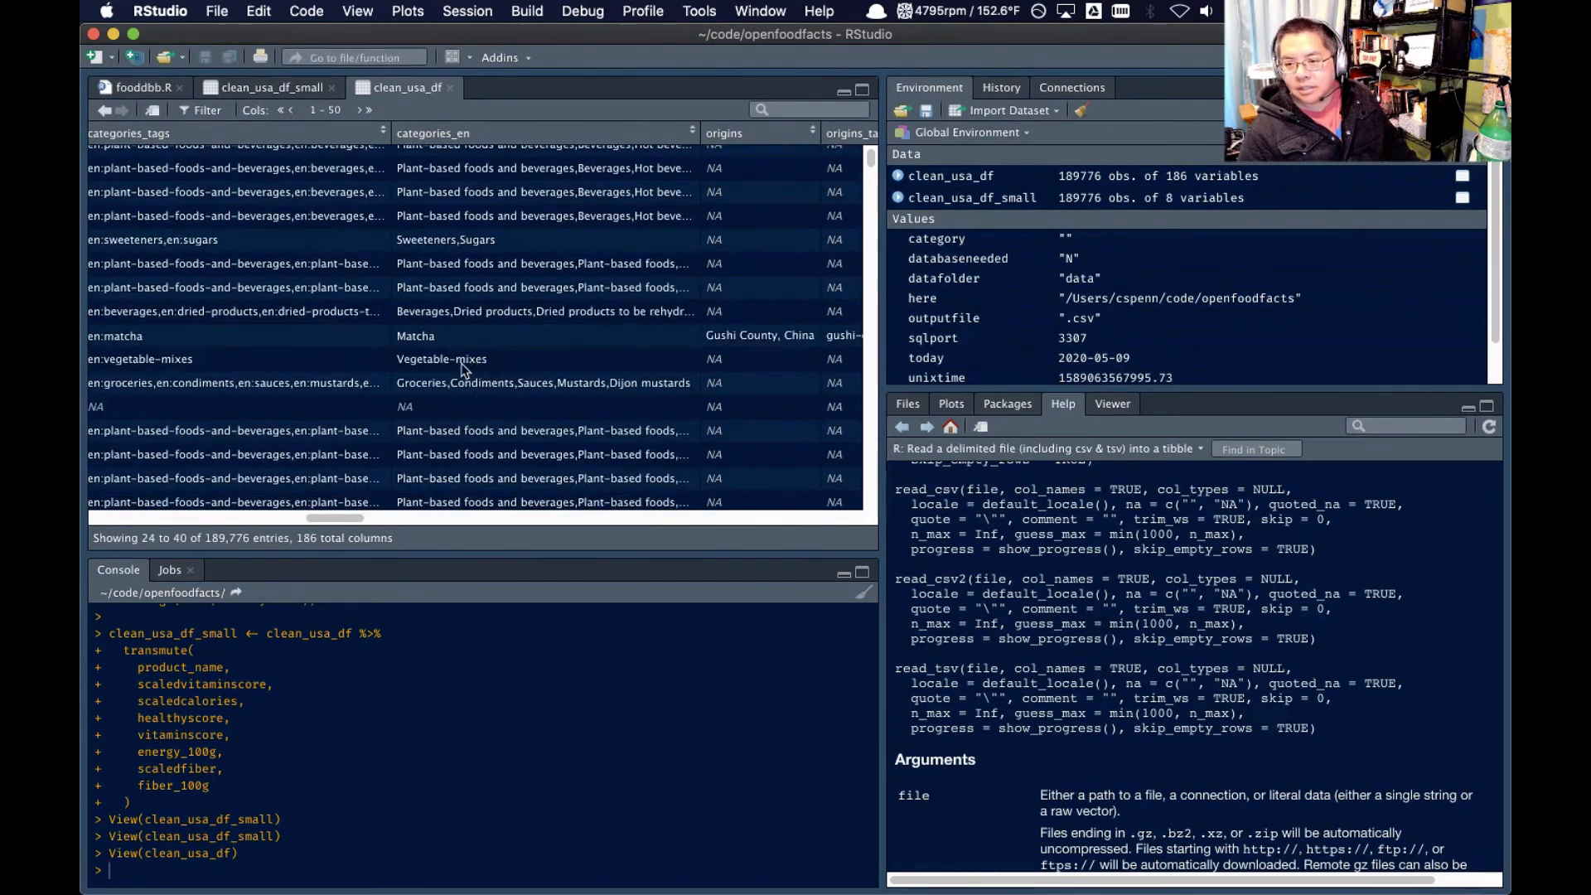
pyautogui.scroll(10, 499, 369)
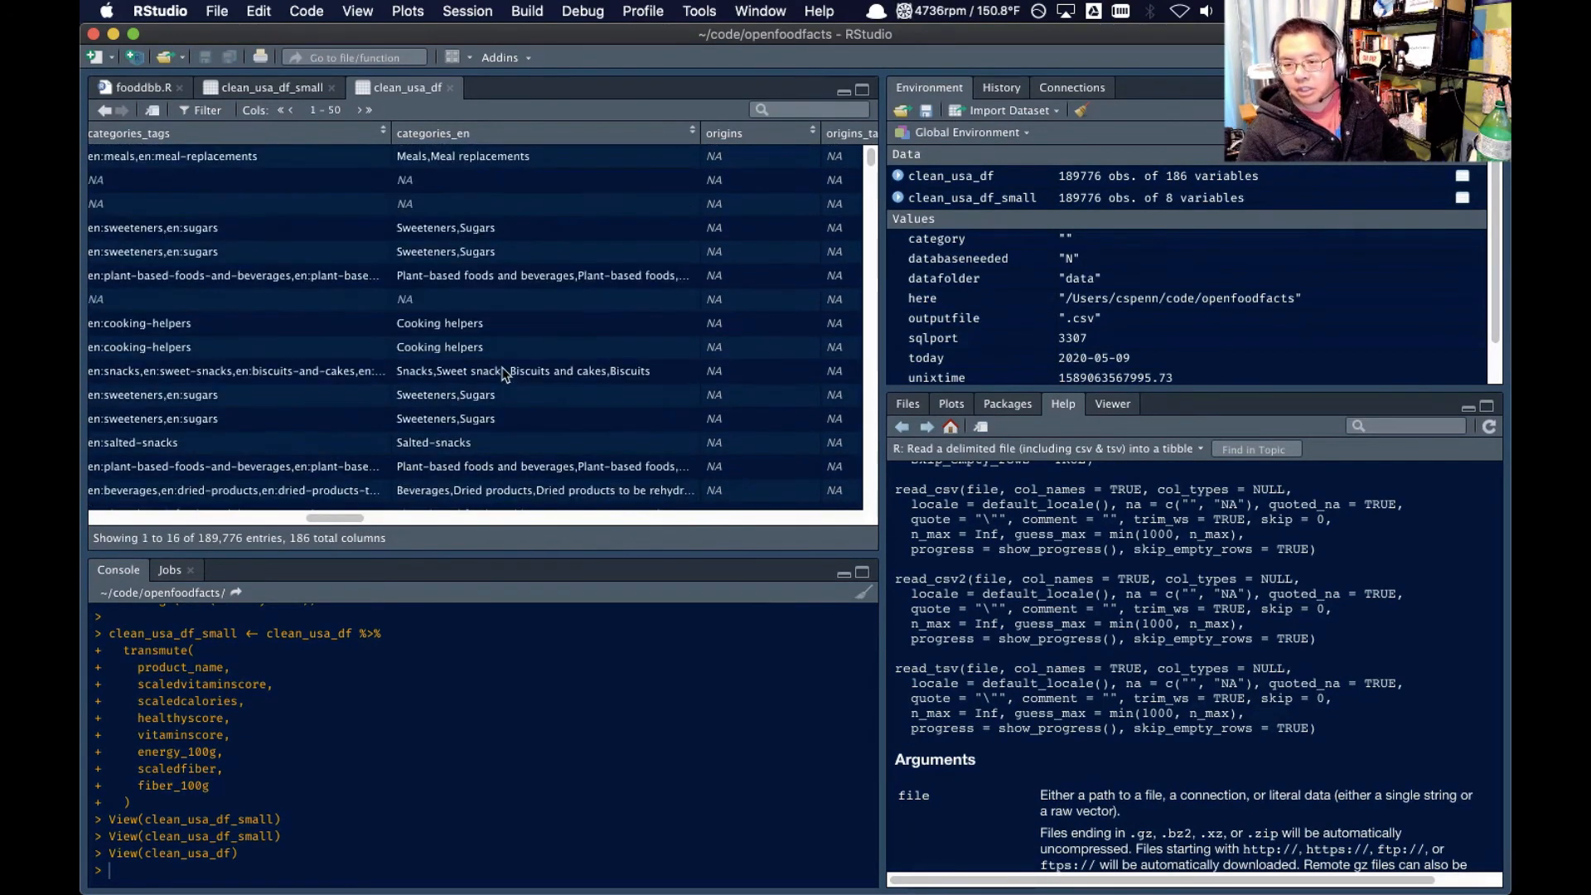
pyautogui.scroll(-5, 505, 372)
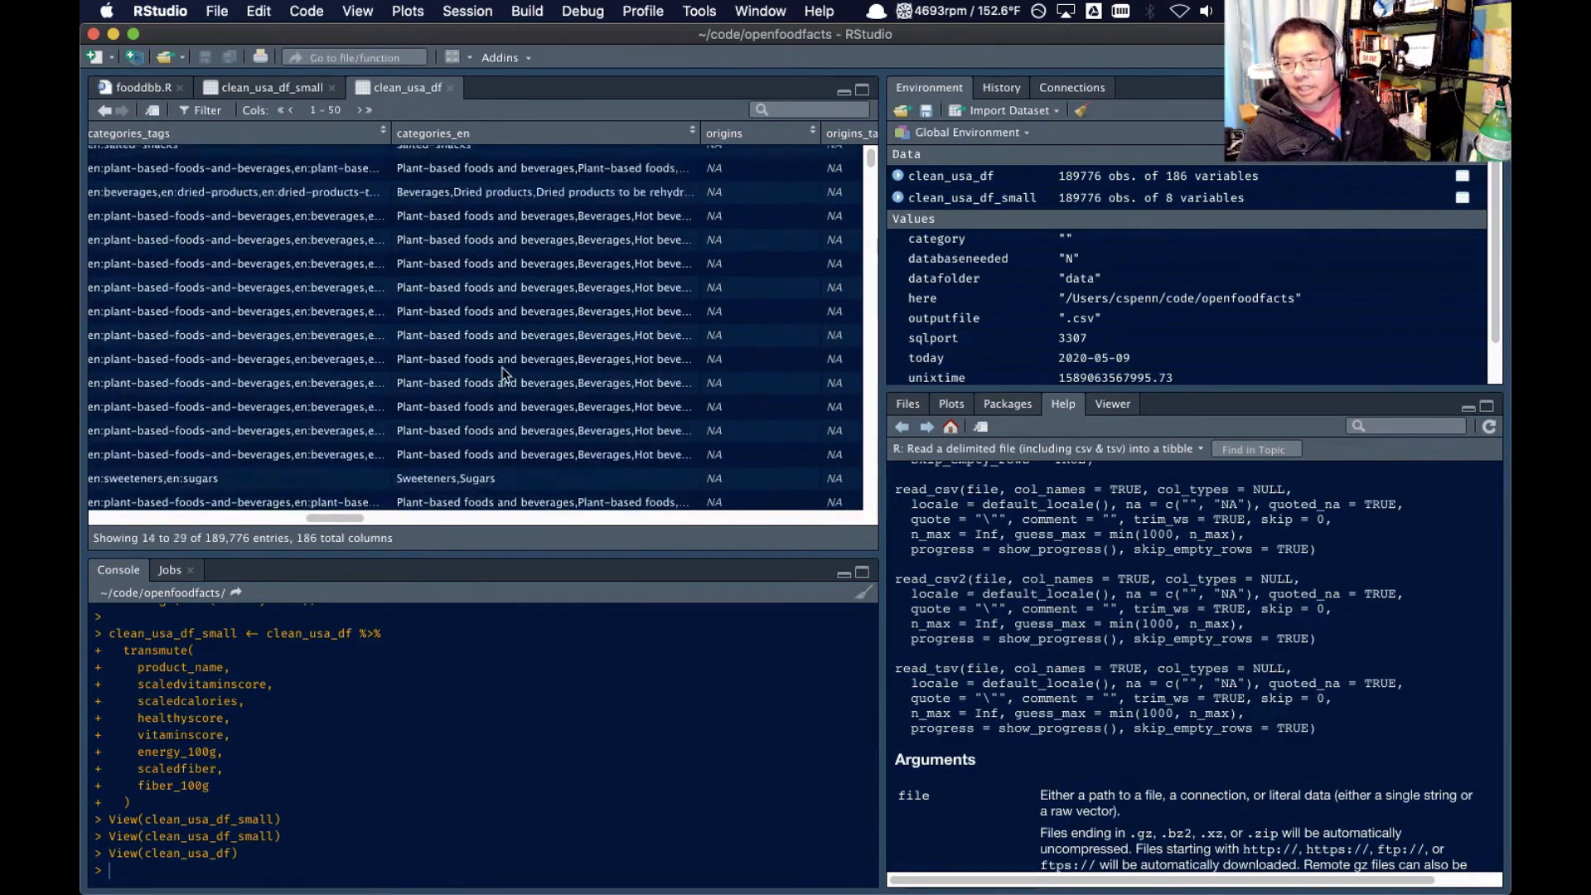
pyautogui.scroll(5, 505, 374)
# Examine the origins, labels, countries, ingredients, allergens, traces, serving size and additives columns of clean_usa_df
pyautogui.hscroll(8, 501, 373)
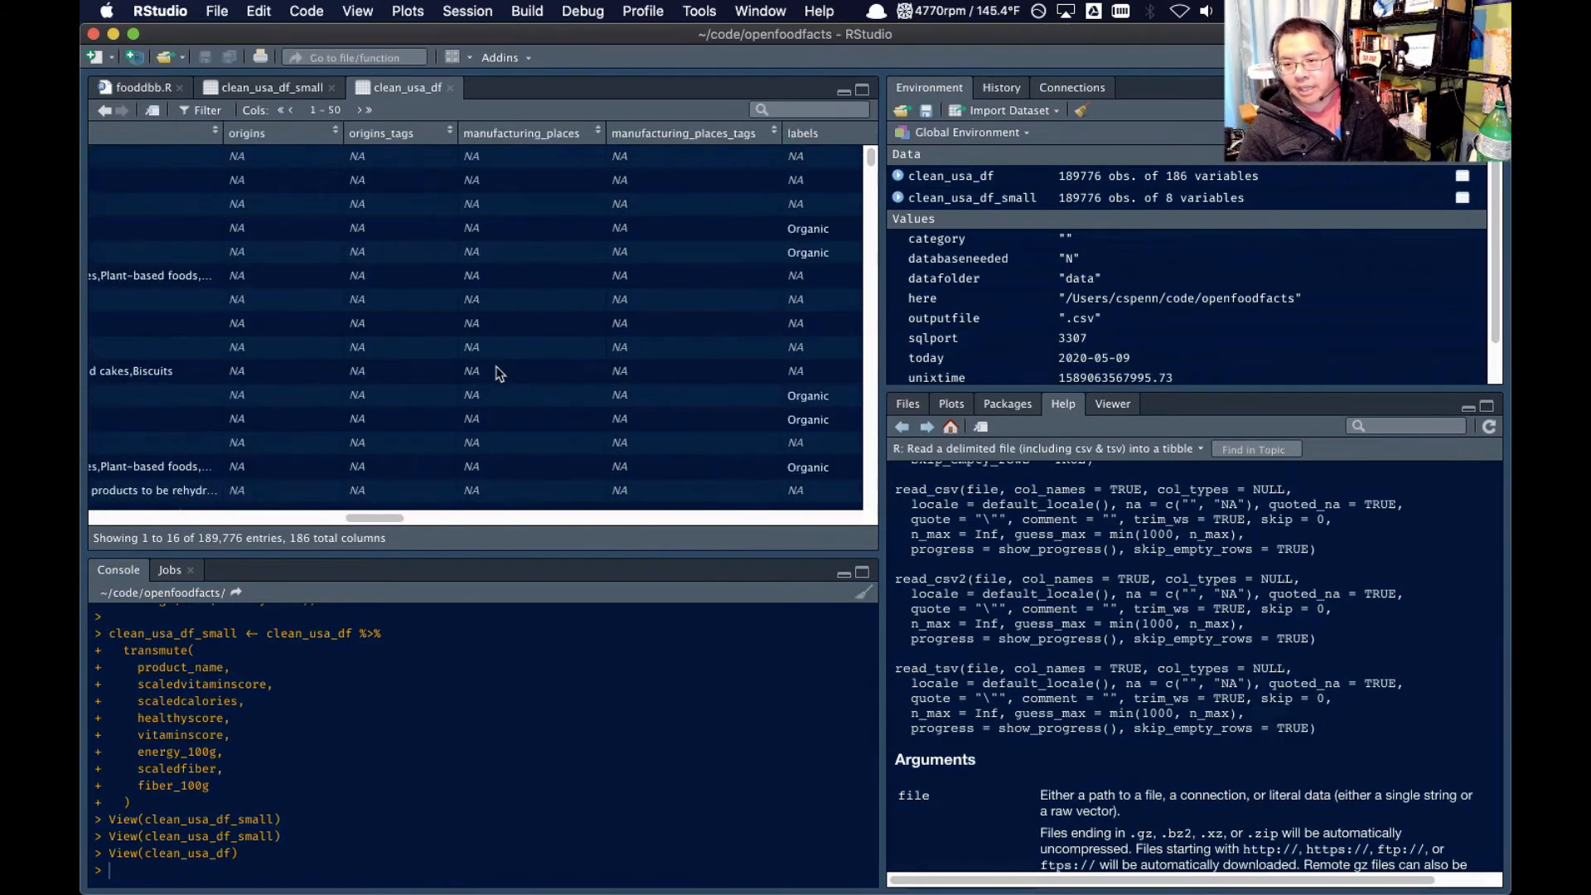
pyautogui.hscroll(8, 502, 371)
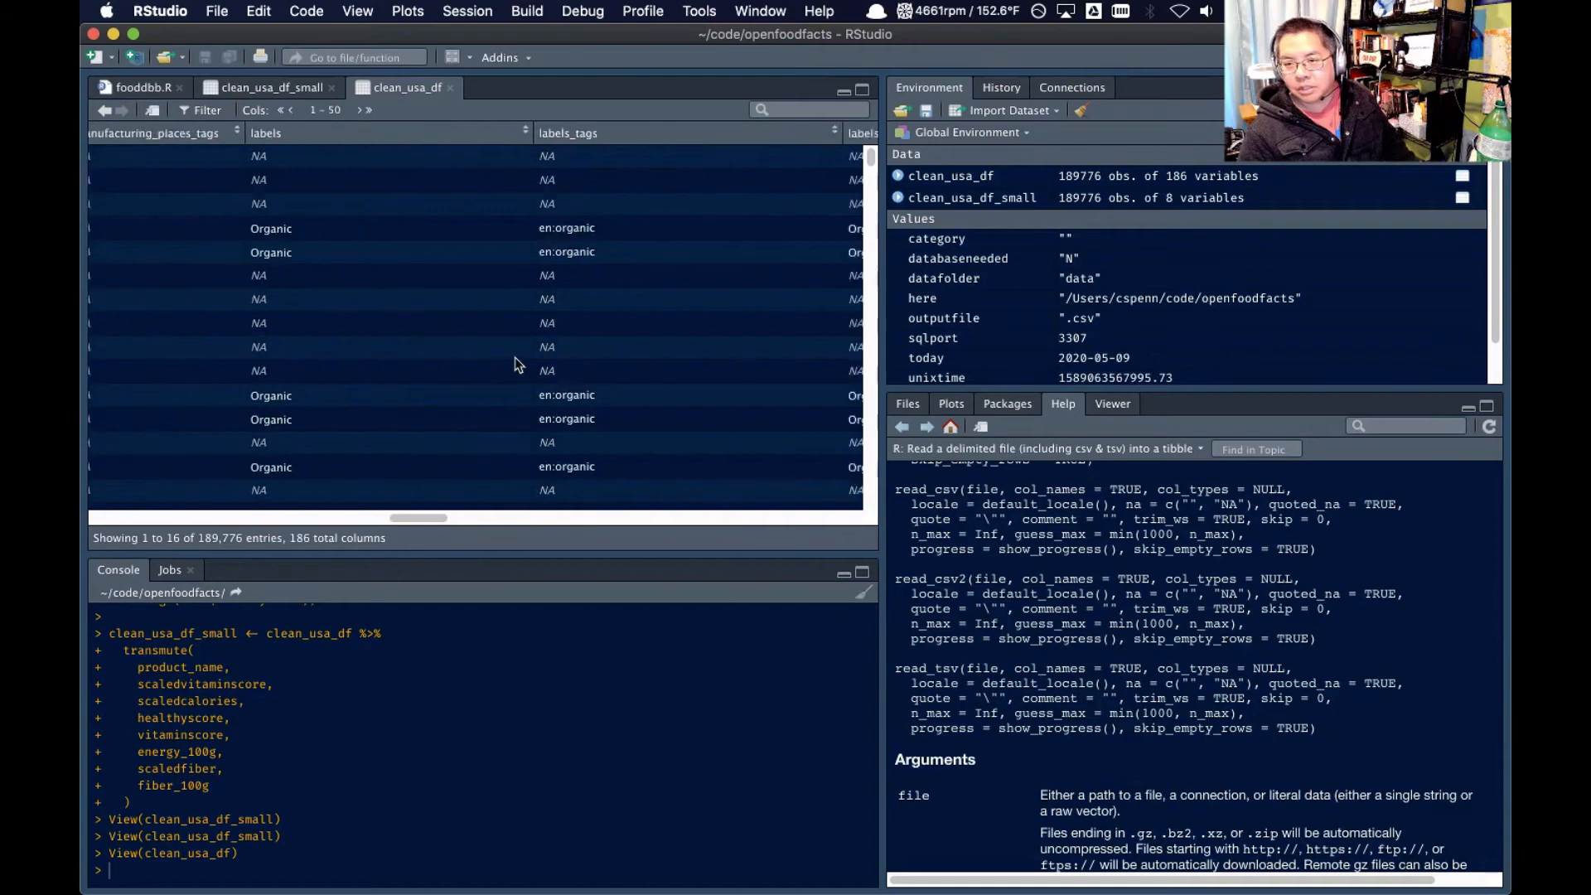
pyautogui.hscroll(8, 515, 365)
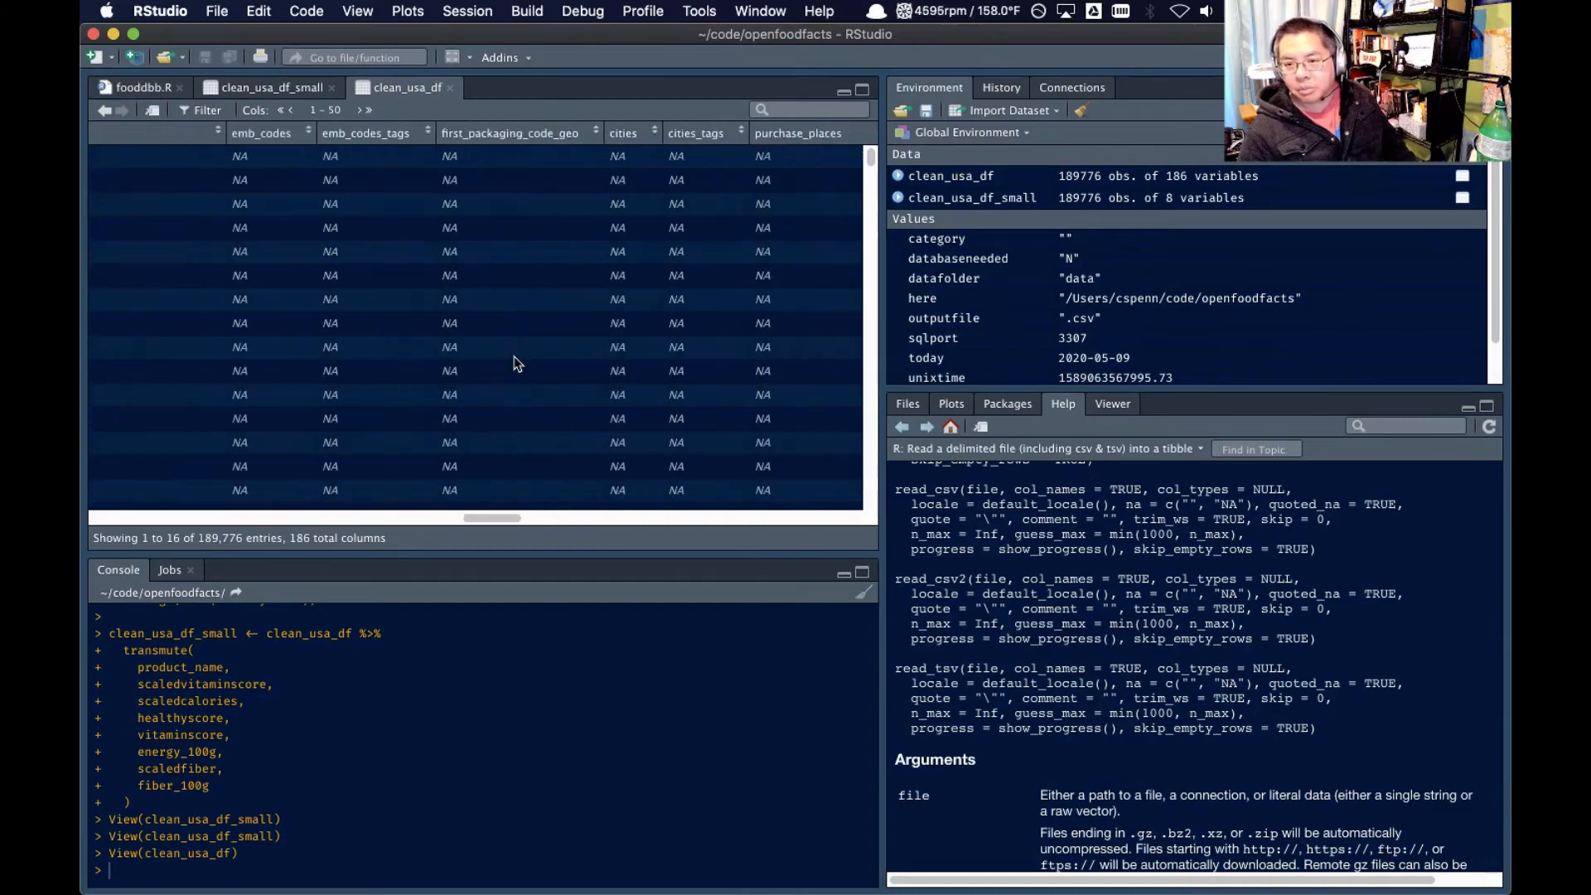
pyautogui.hscroll(8, 518, 365)
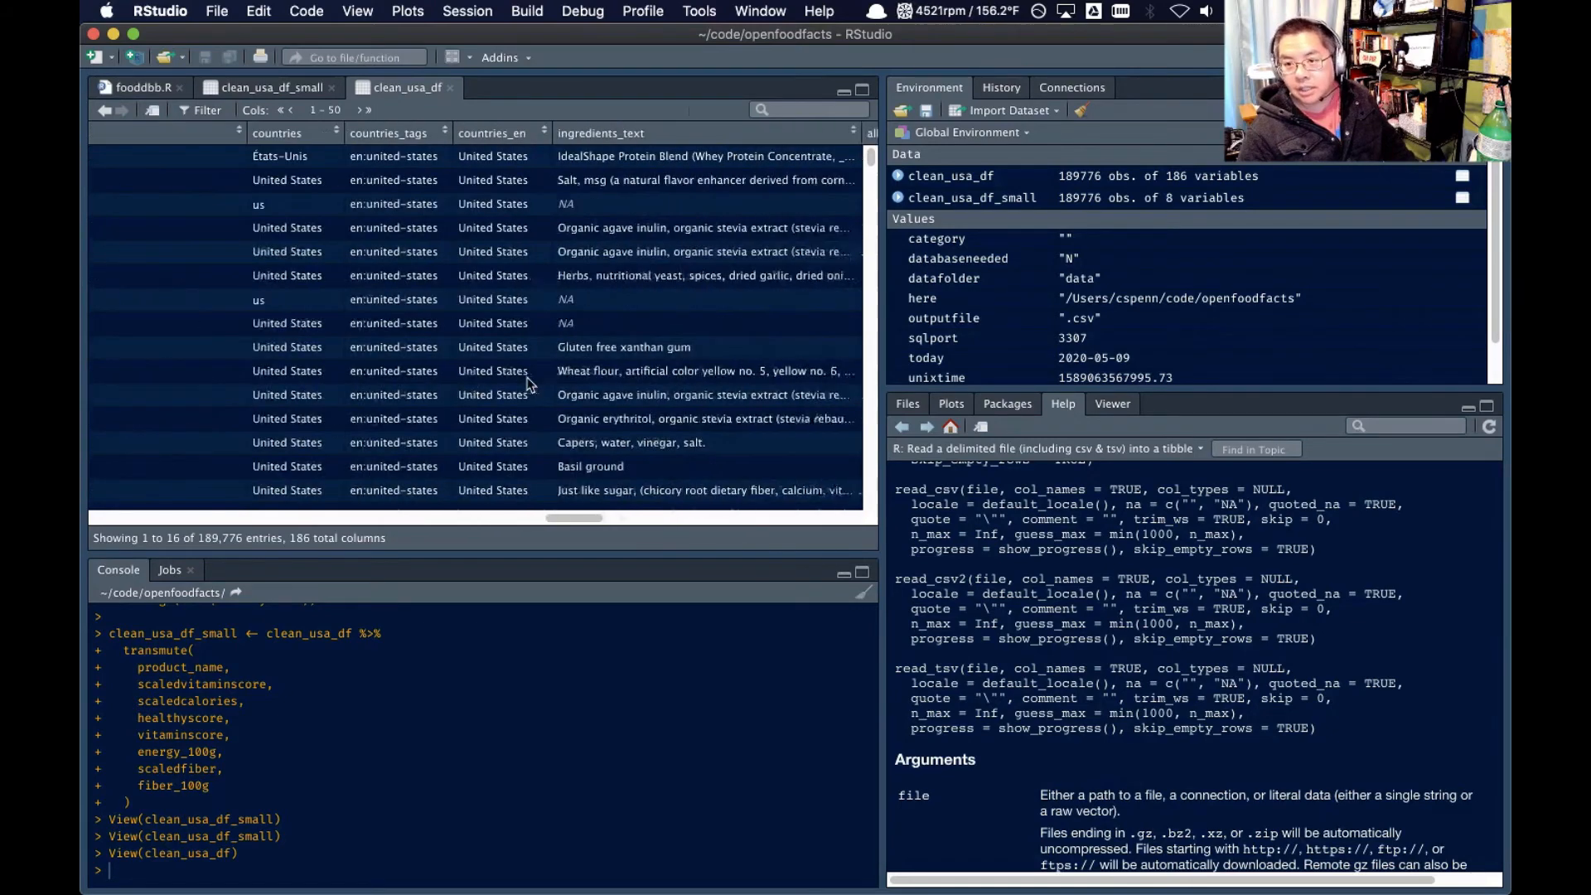
pyautogui.hscroll(4, 530, 385)
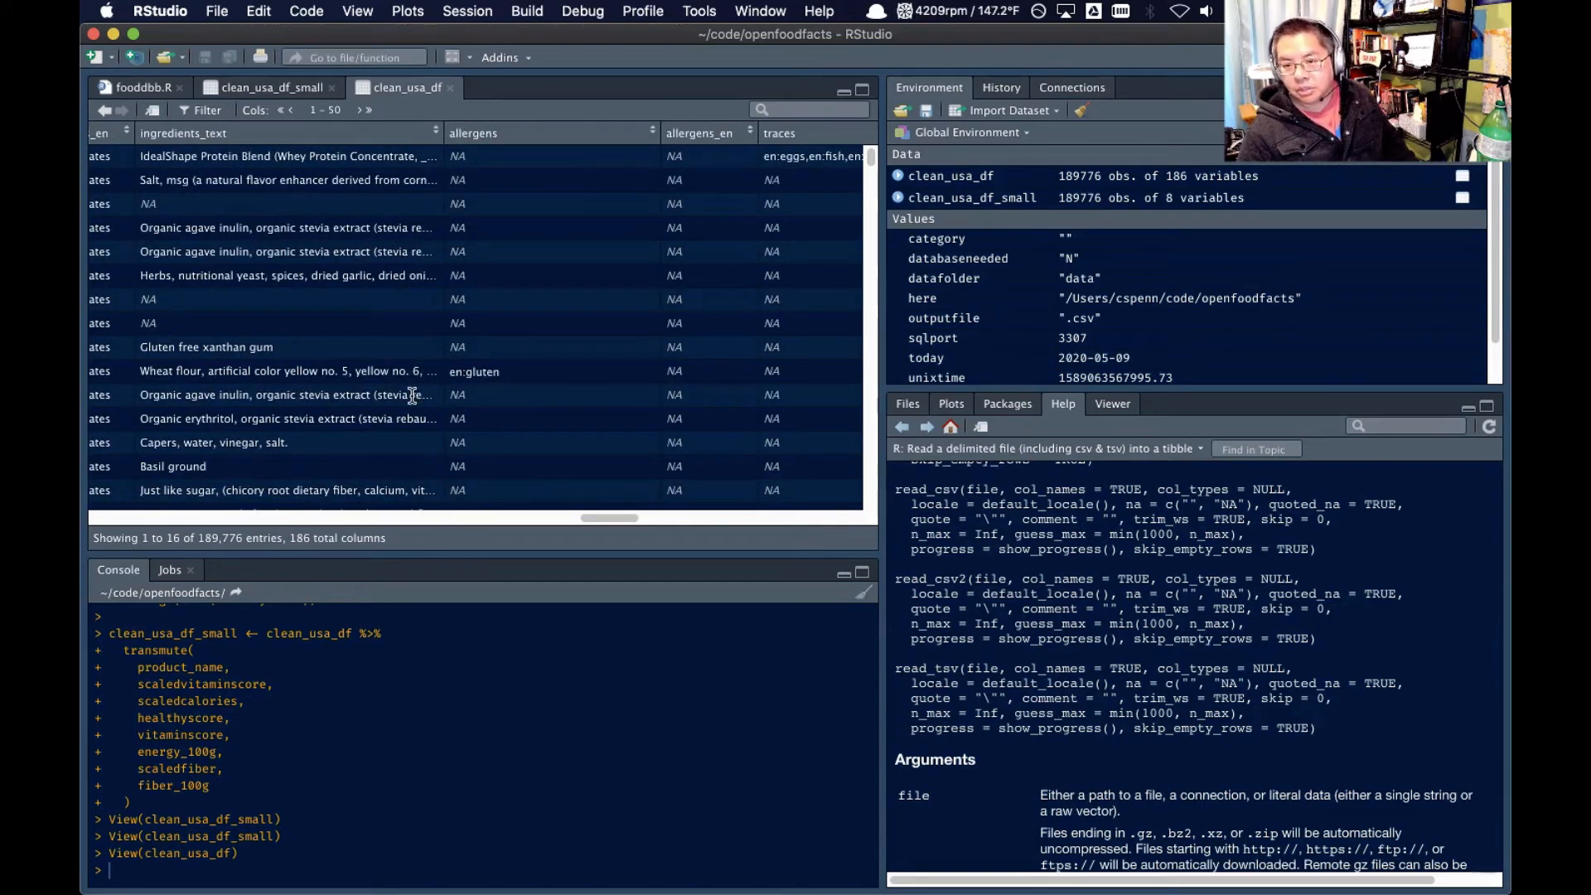
pyautogui.hscroll(5, 412, 395)
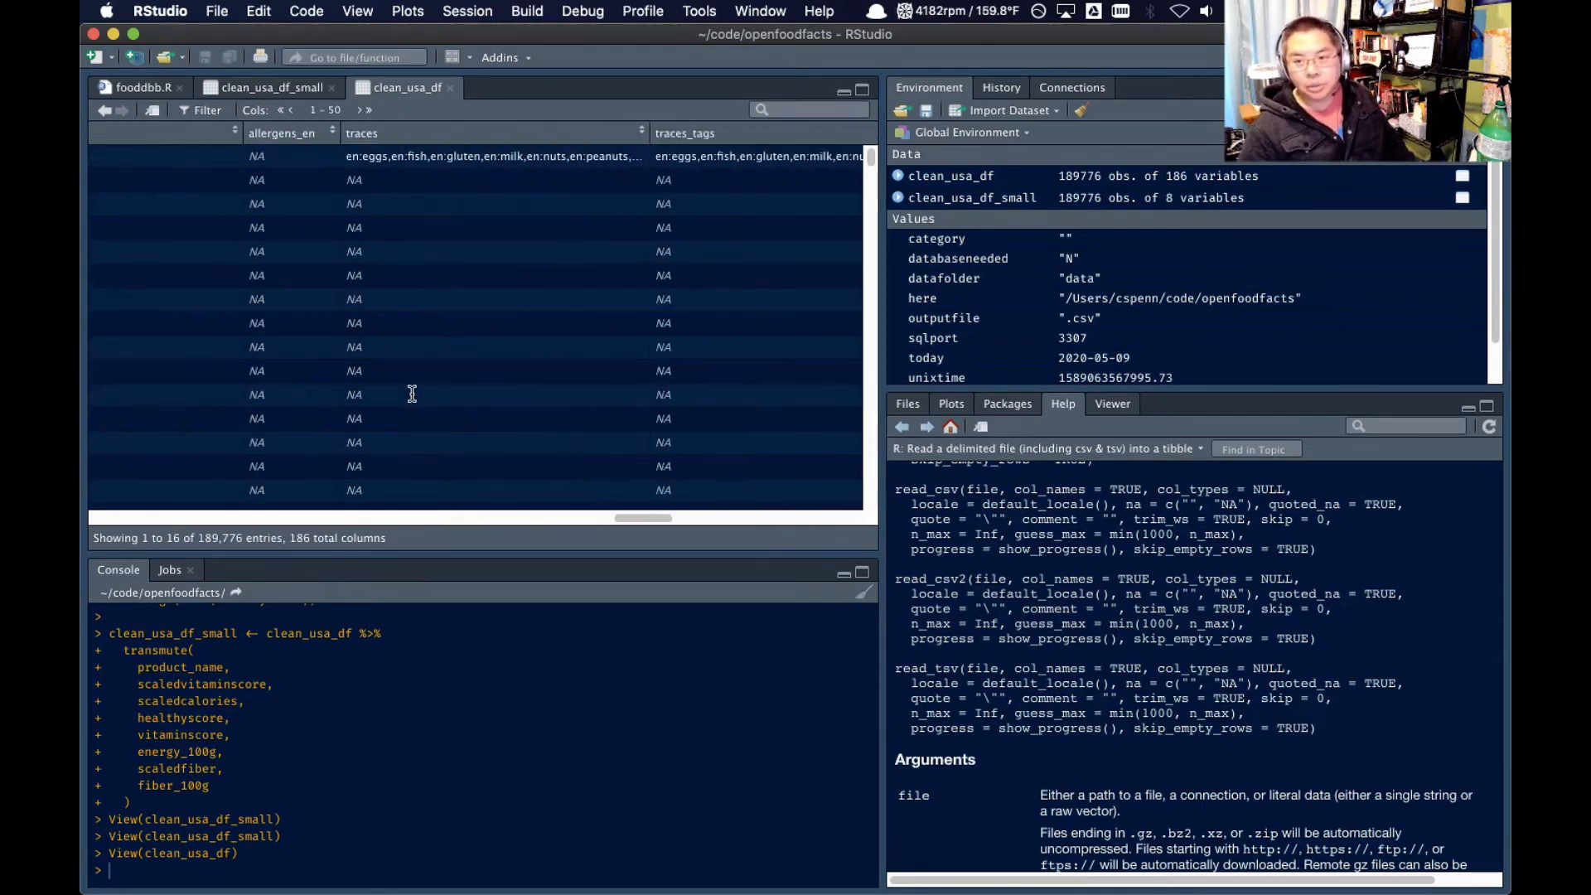
pyautogui.hscroll(8, 411, 392)
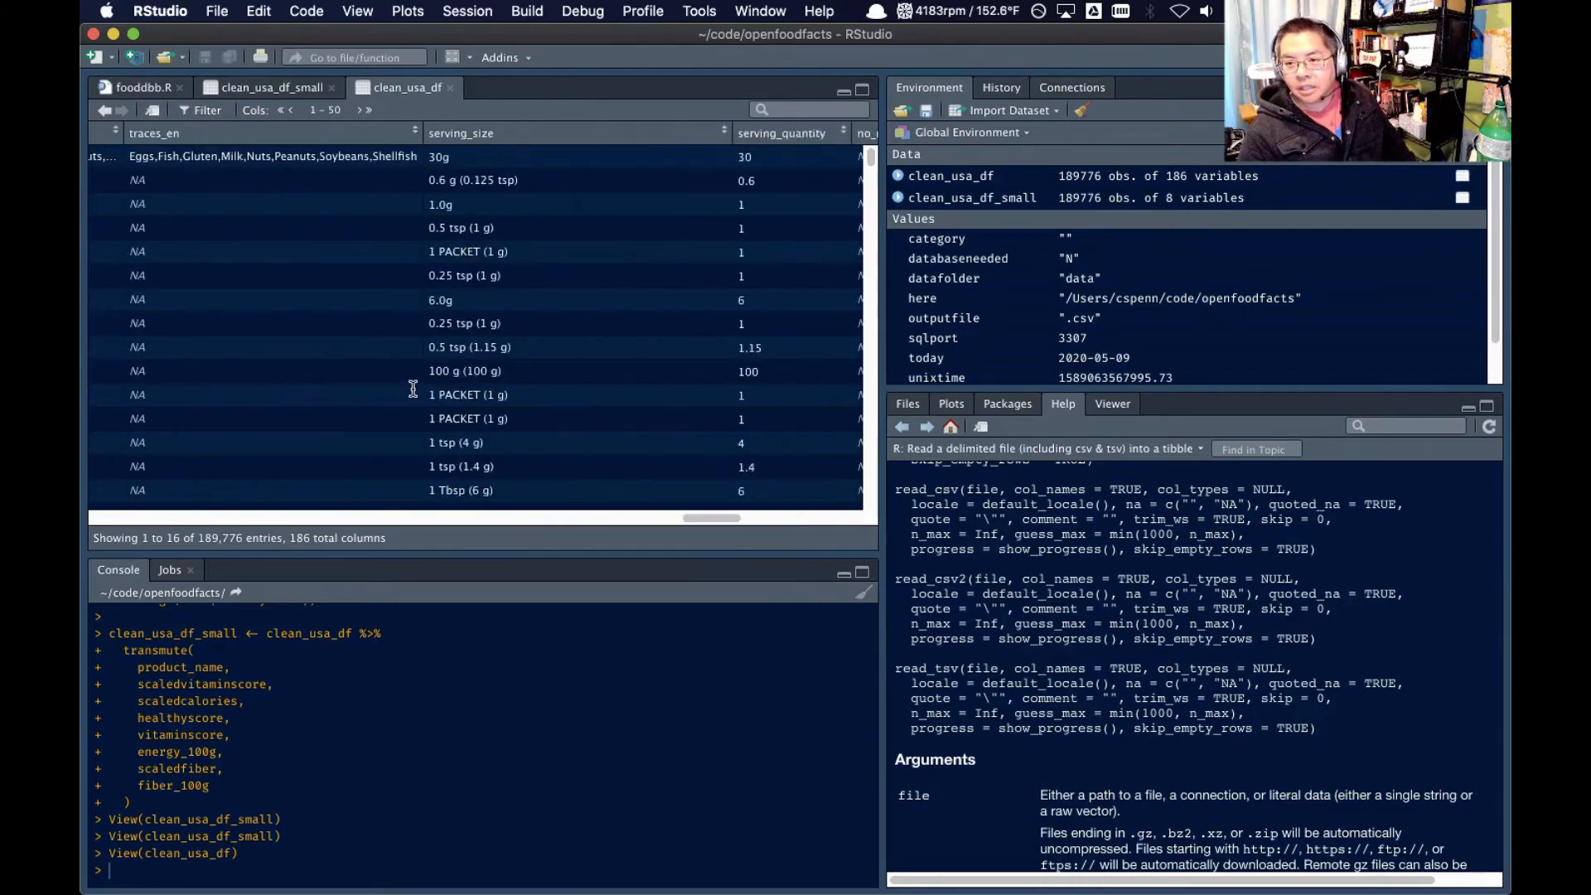
pyautogui.hscroll(8, 412, 387)
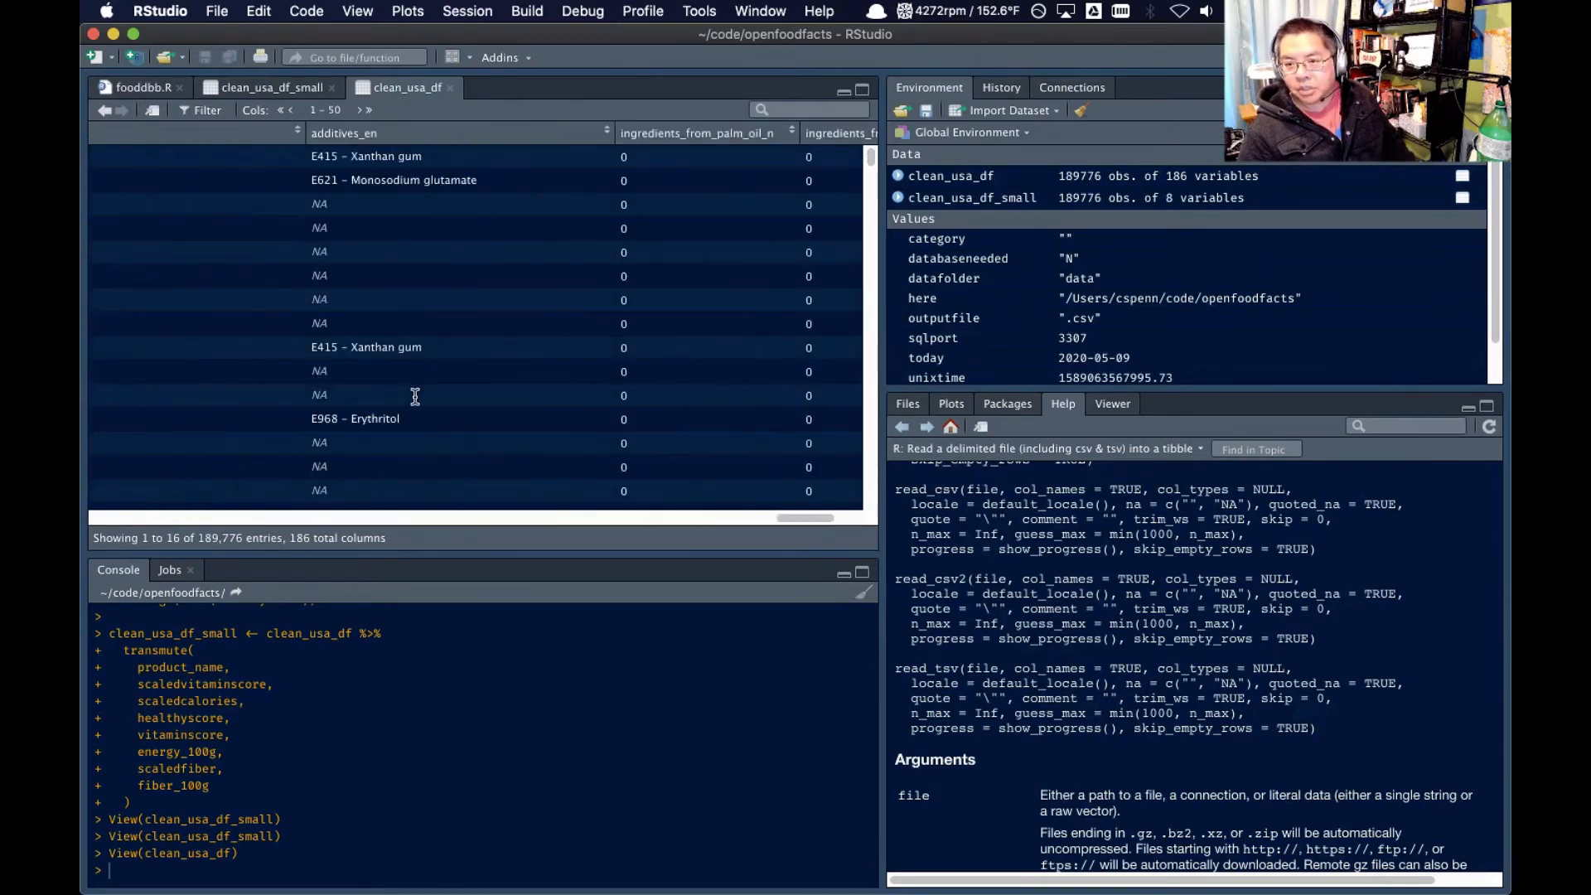
# Sort the clean_usa_df view by the categories_en column and inspect the brands and categories values
pyautogui.hscroll(-8, 456, 358)
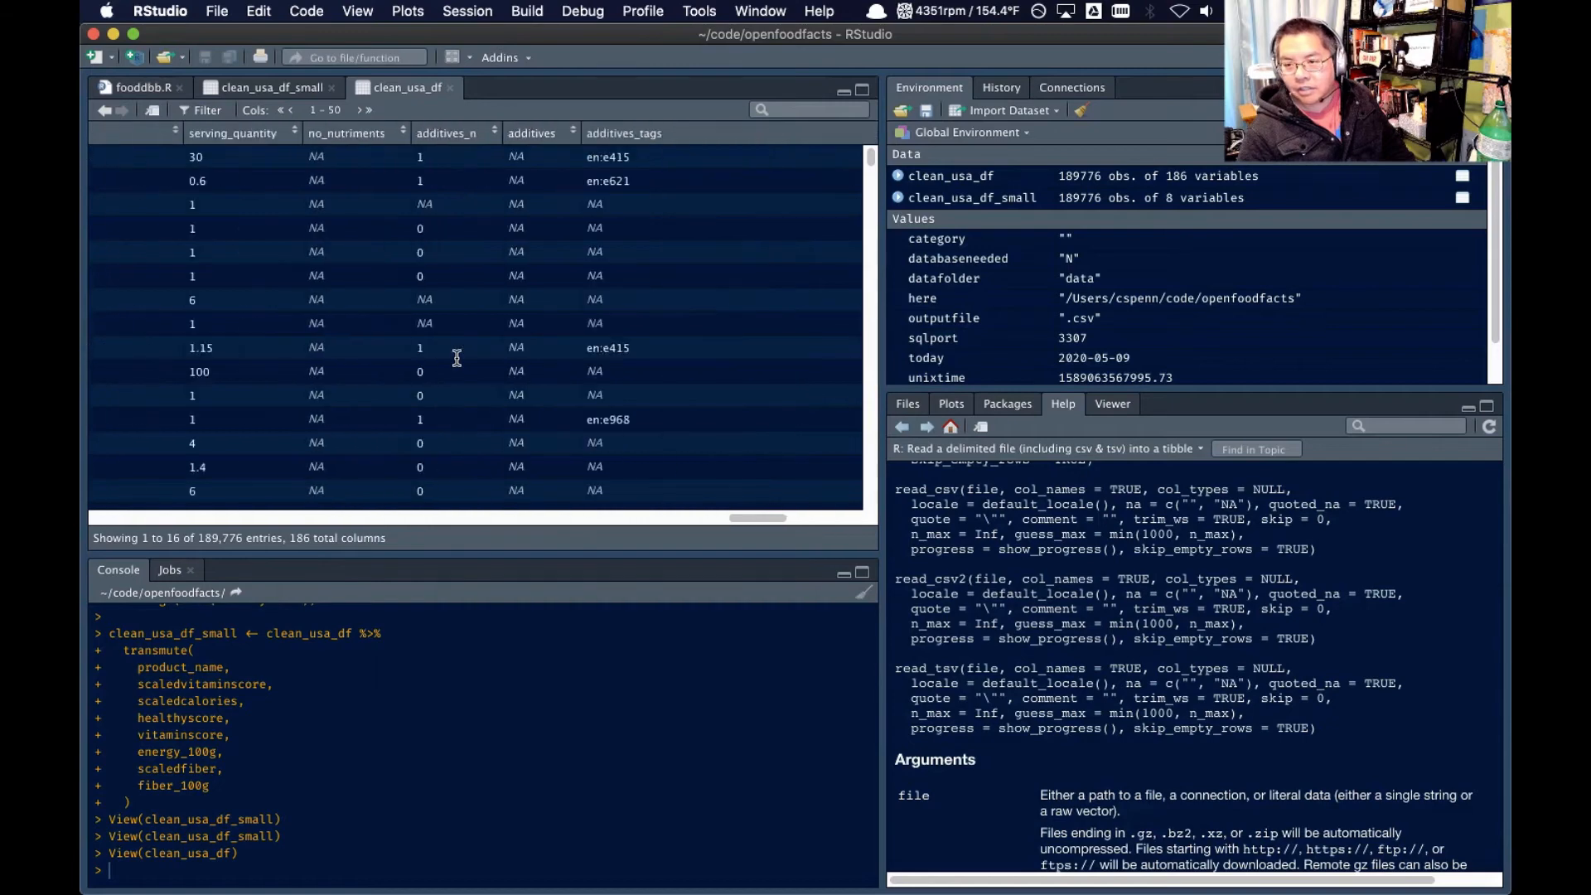
pyautogui.hscroll(-8, 457, 358)
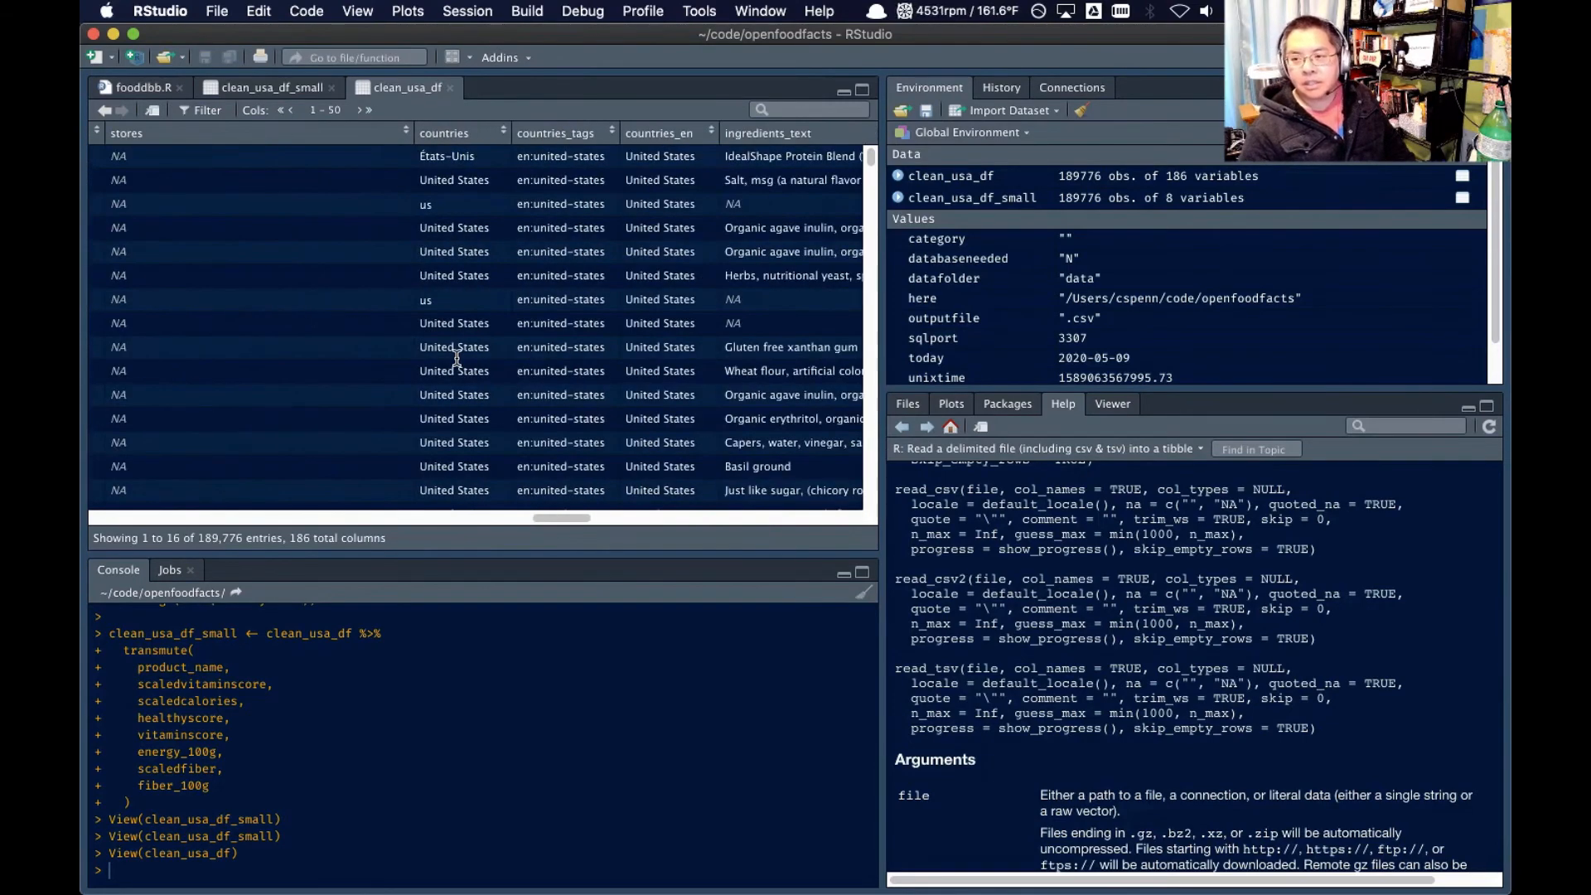
pyautogui.hscroll(-8, 456, 358)
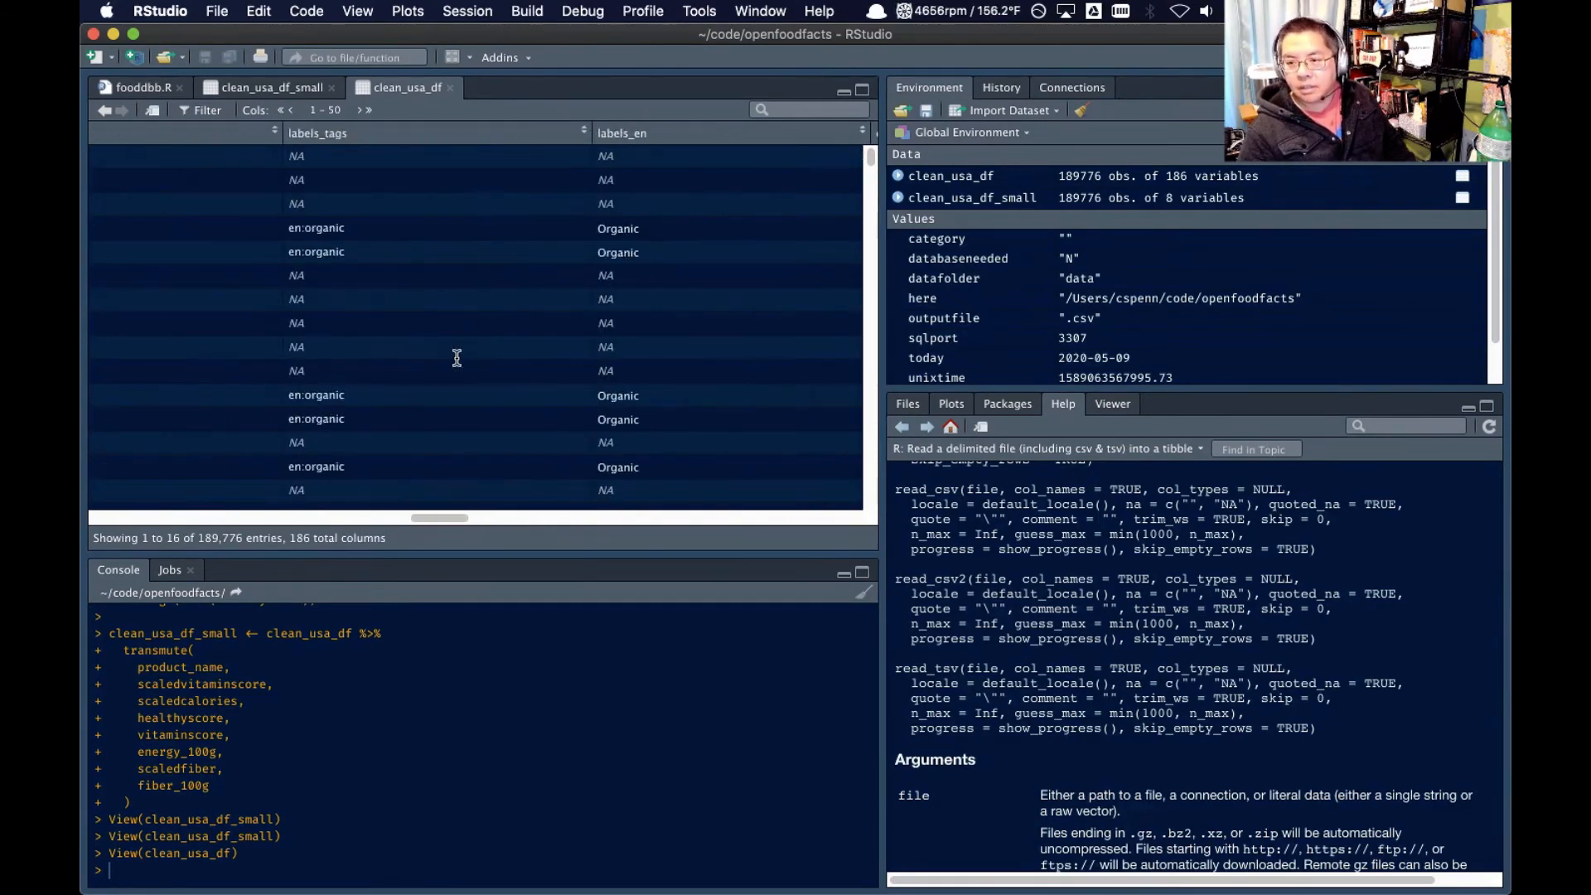
pyautogui.hscroll(-5, 457, 358)
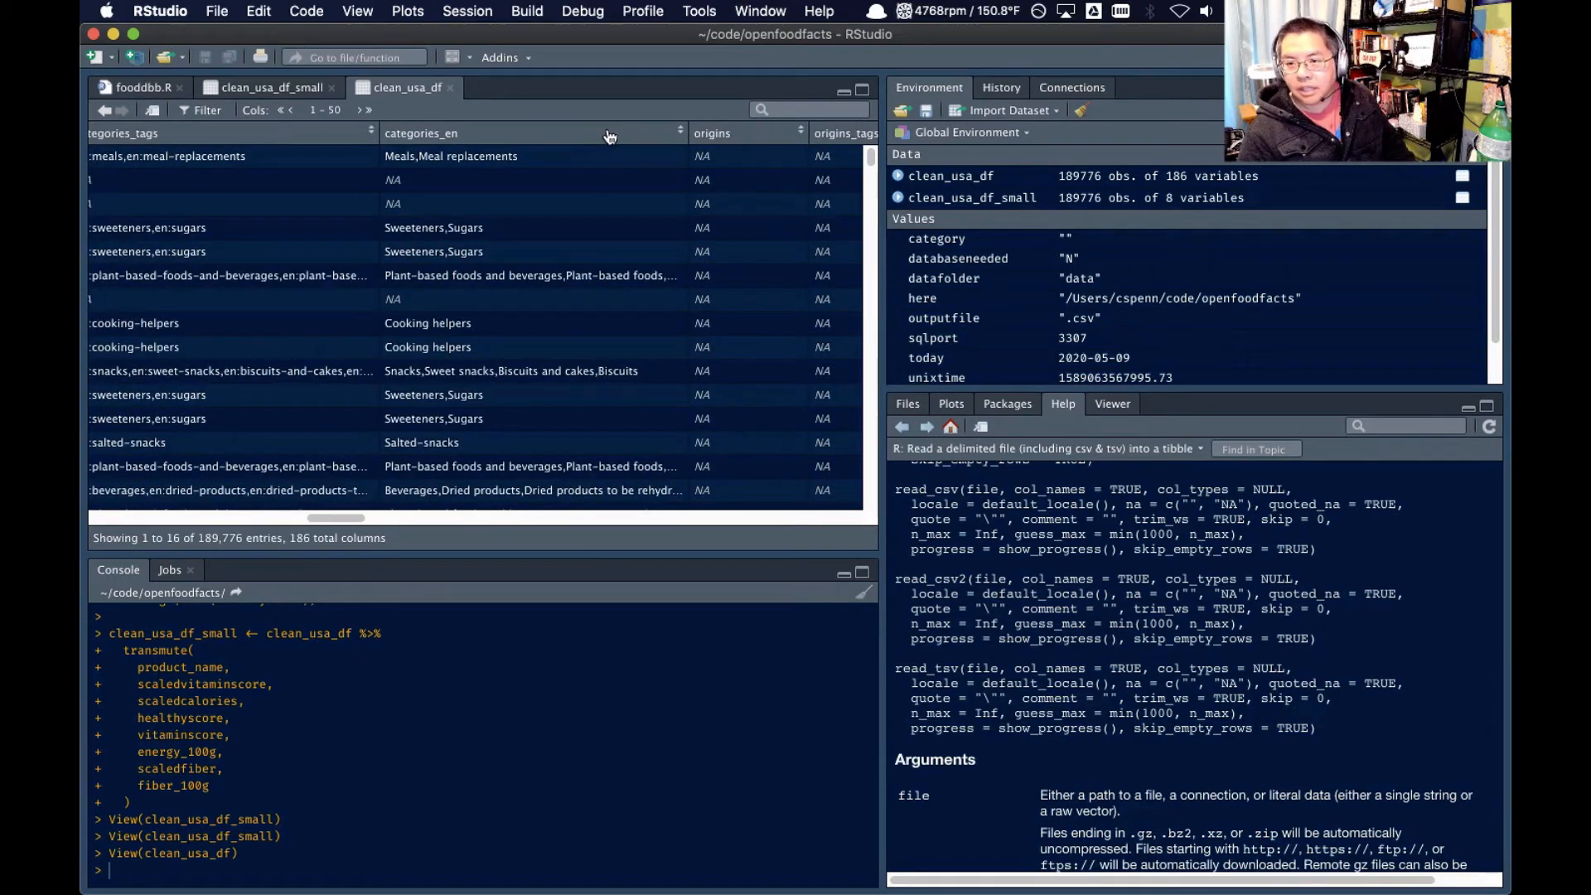
pyautogui.click(679, 135)
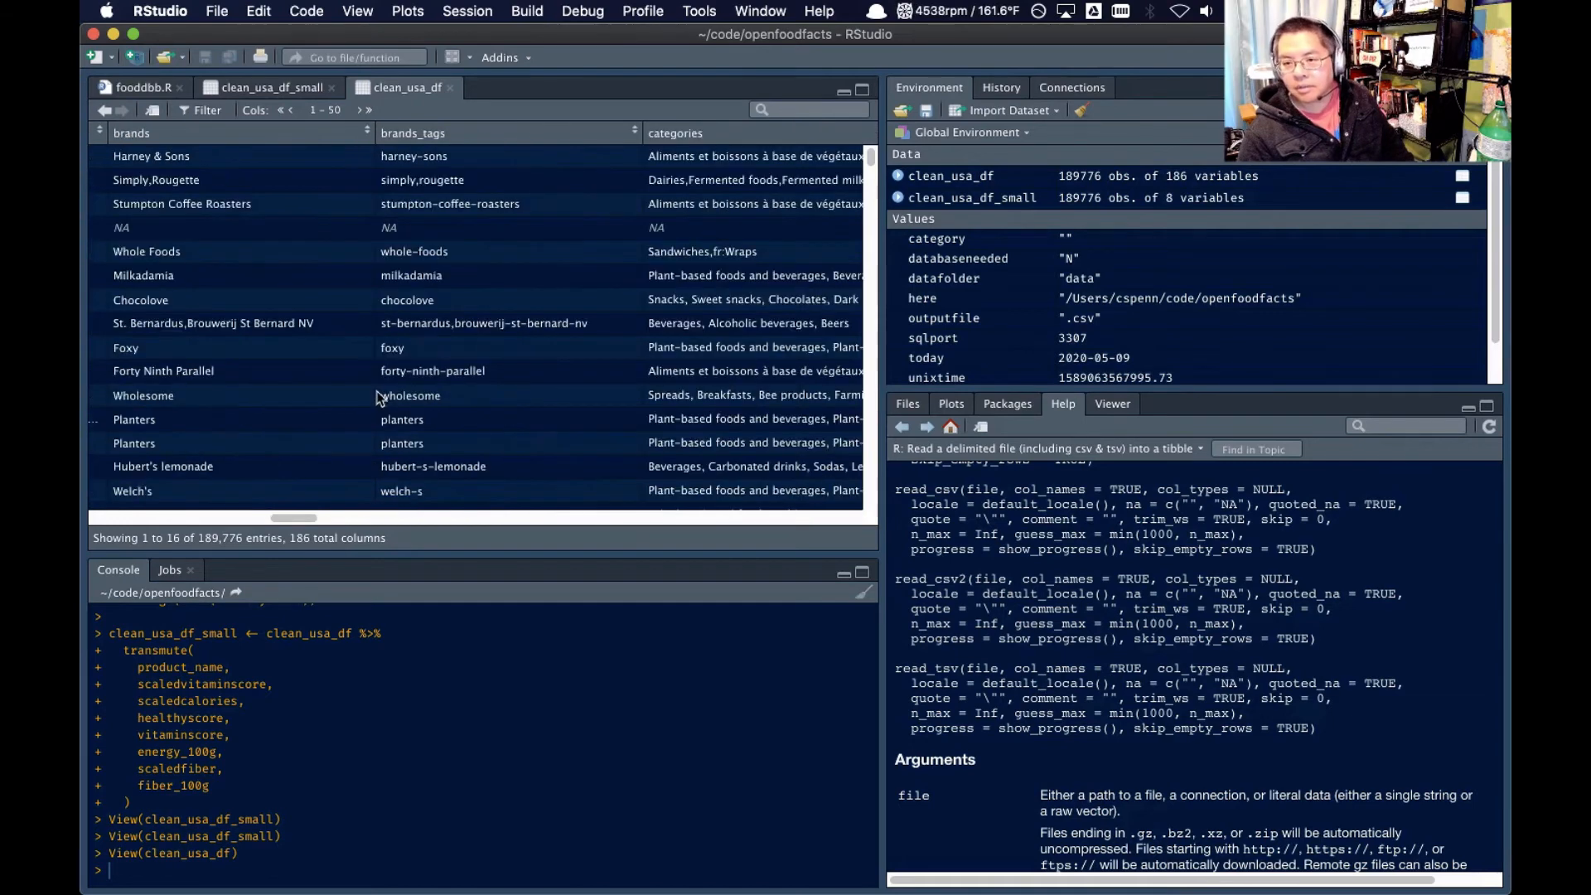
pyautogui.hscroll(10, 505, 298)
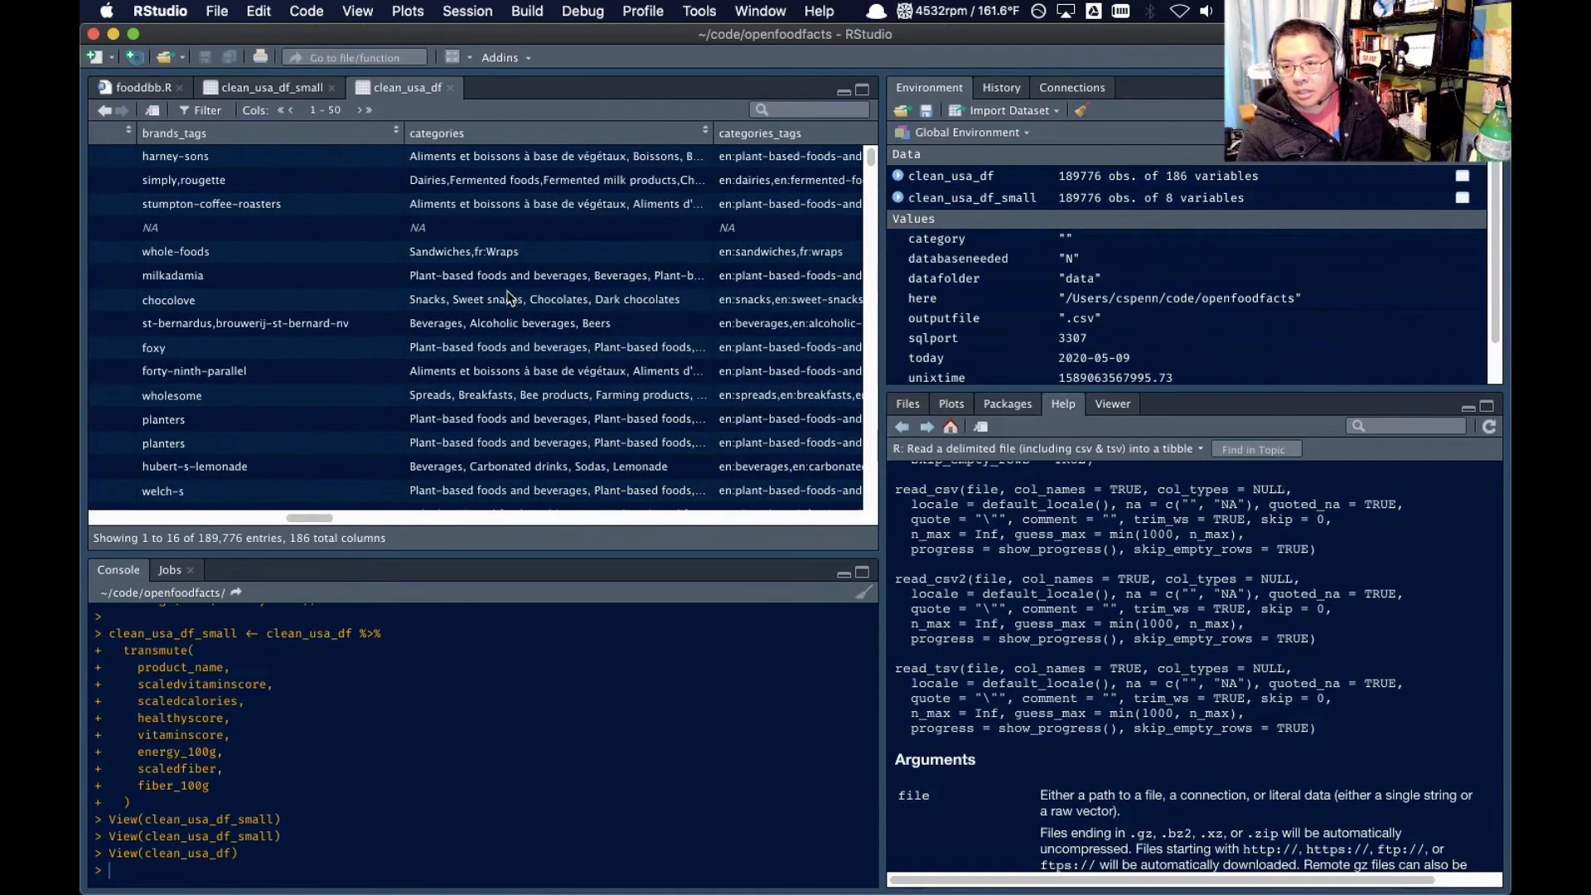
# Examine the origins-sorted clean_usa_df rows, comparing categories_en and origins with the brands, packaging and product_name columns
pyautogui.scroll(-5, 591, 335)
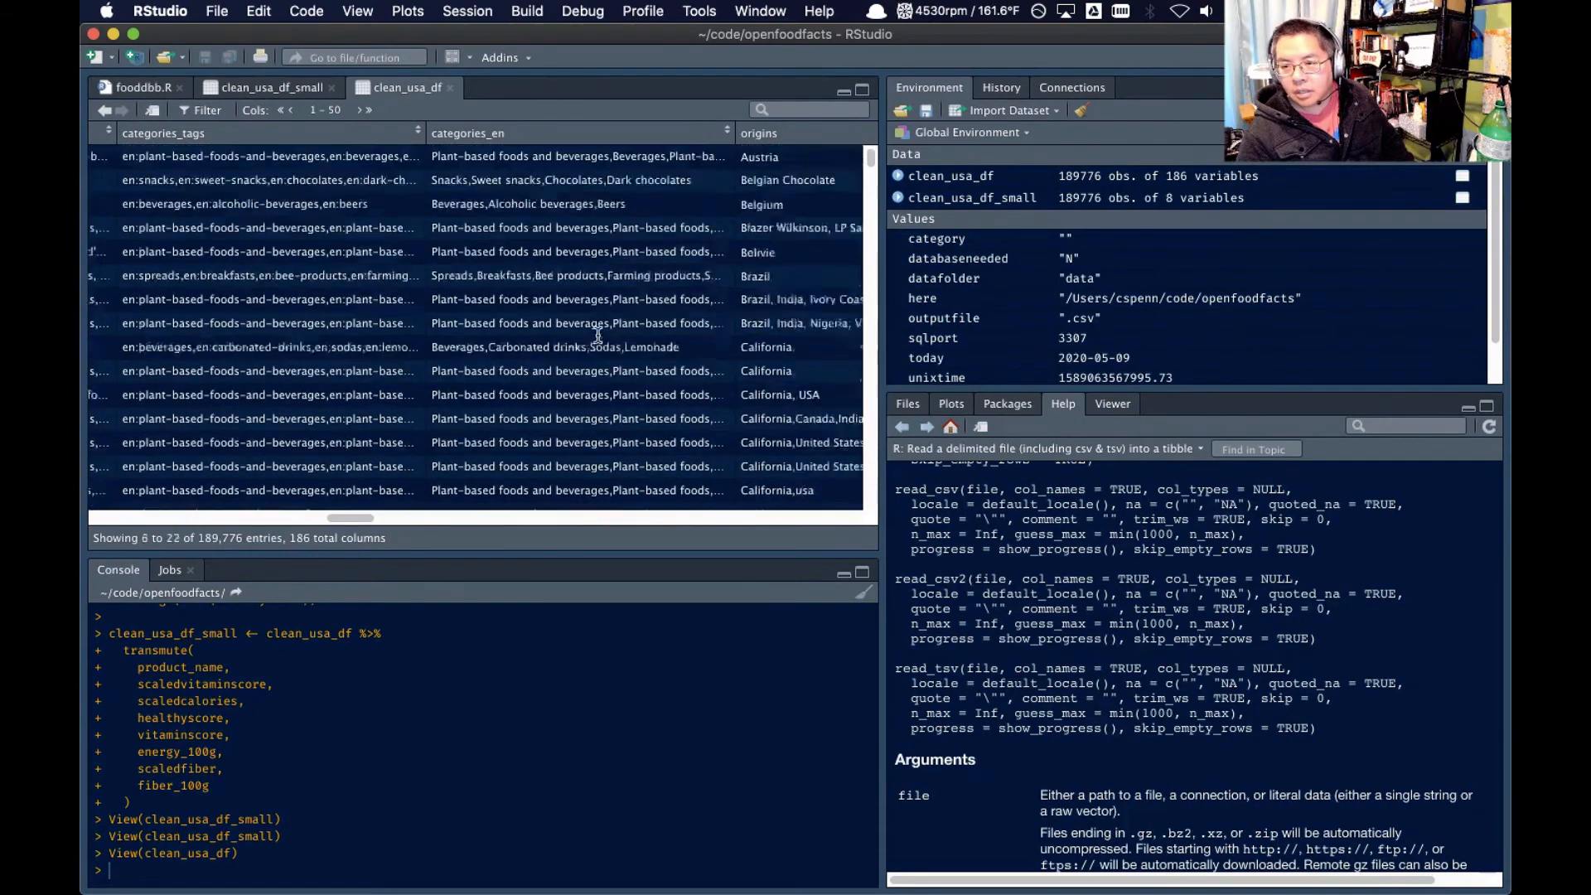
pyautogui.scroll(-5, 592, 335)
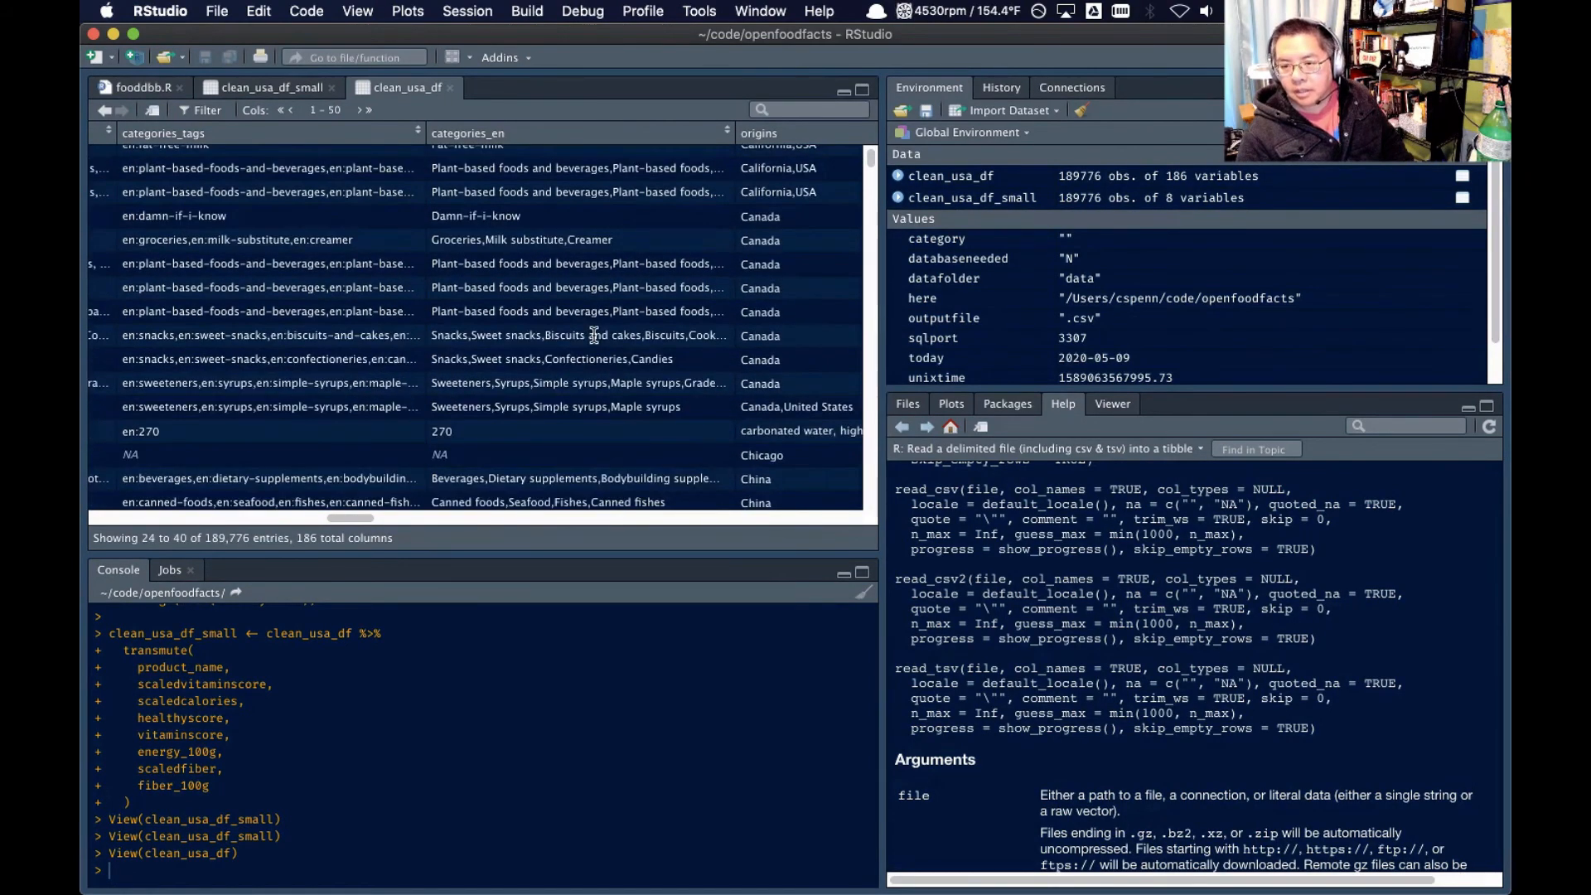
pyautogui.scroll(-6, 594, 334)
pyautogui.scroll(-5, 593, 336)
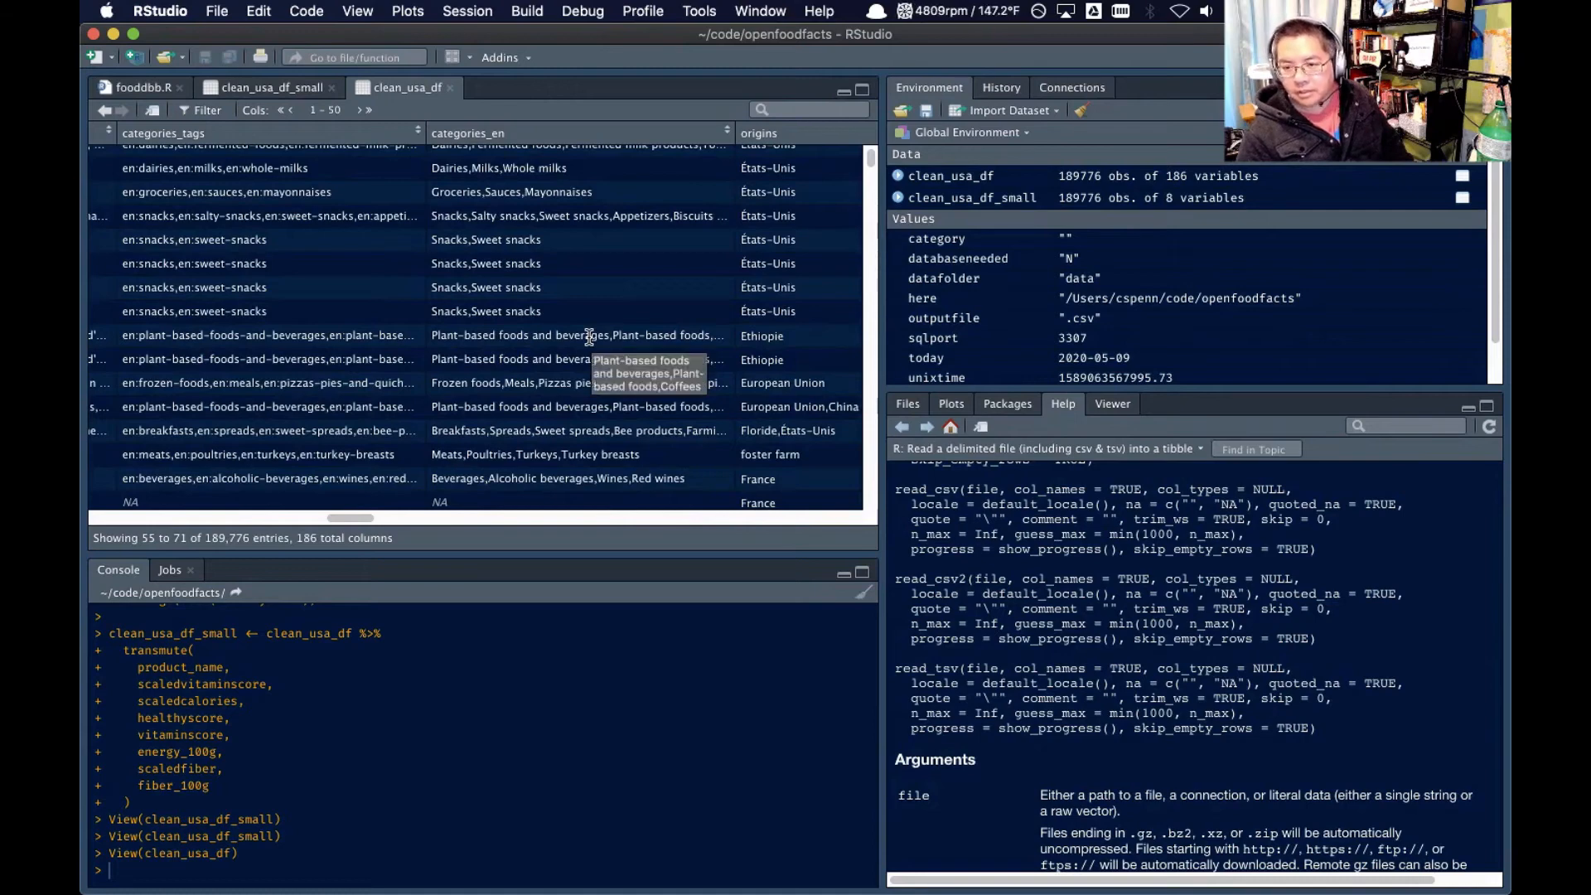
pyautogui.scroll(-2, 509, 379)
pyautogui.scroll(-2, 510, 379)
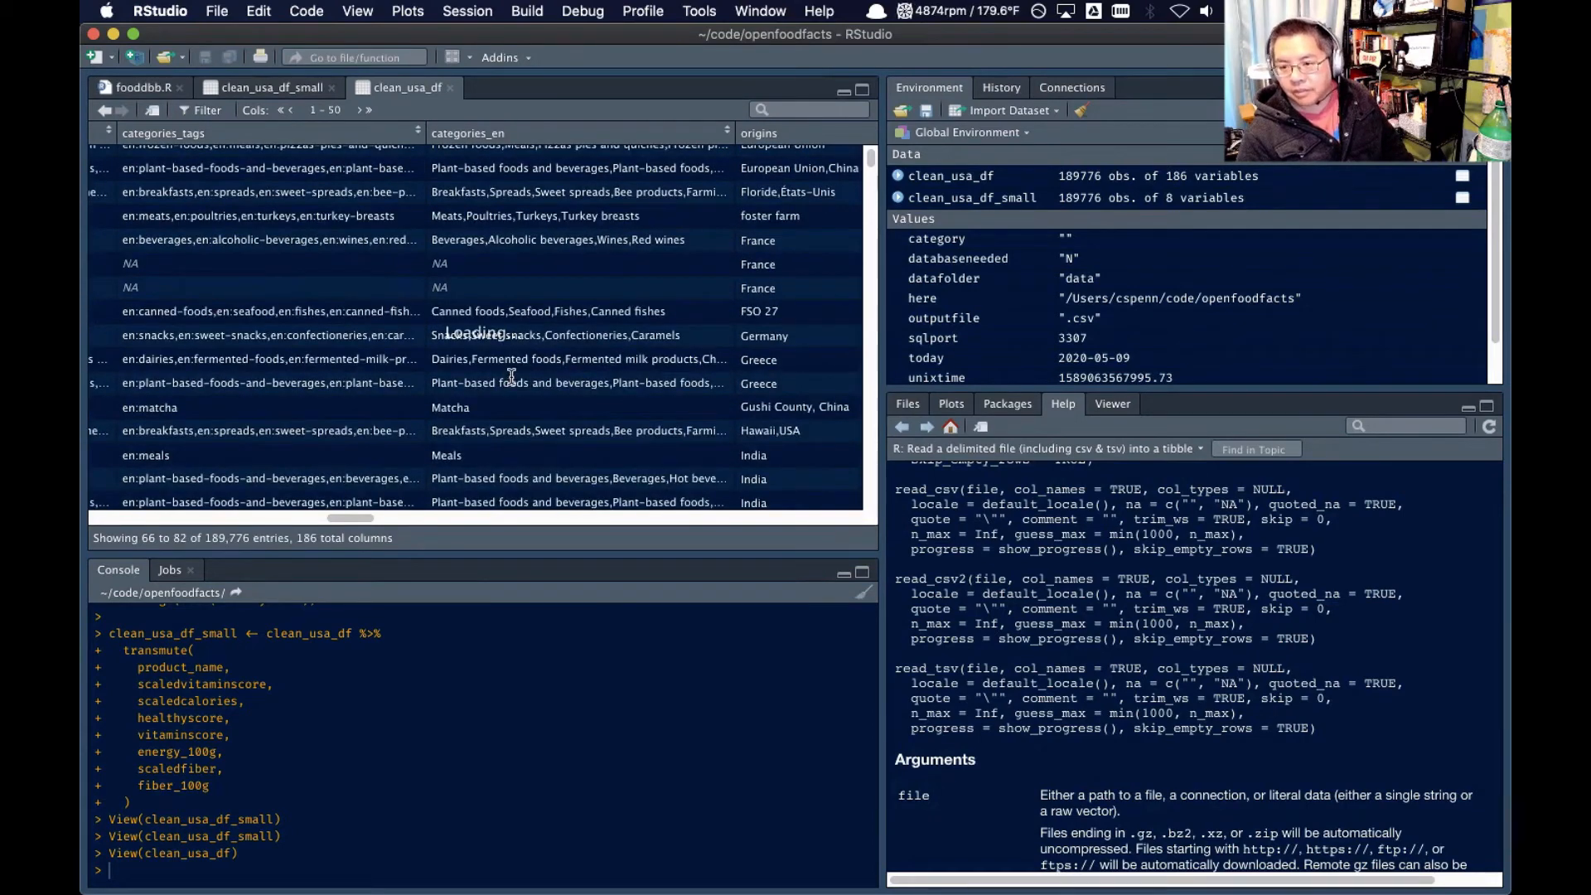
pyautogui.scroll(-2, 534, 410)
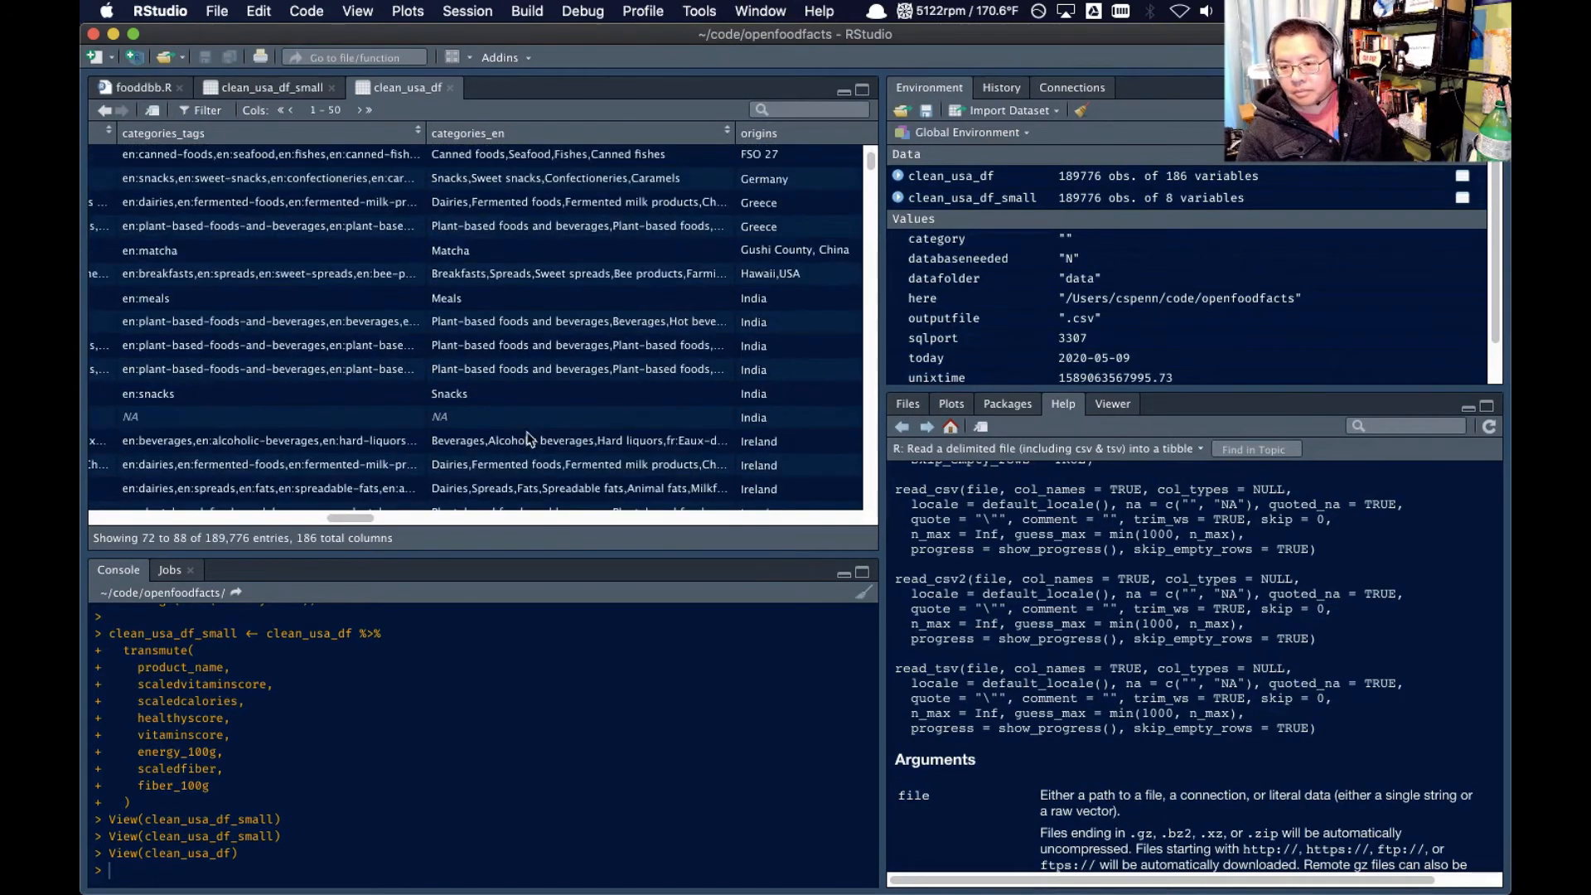
pyautogui.hscroll(-5, 513, 427)
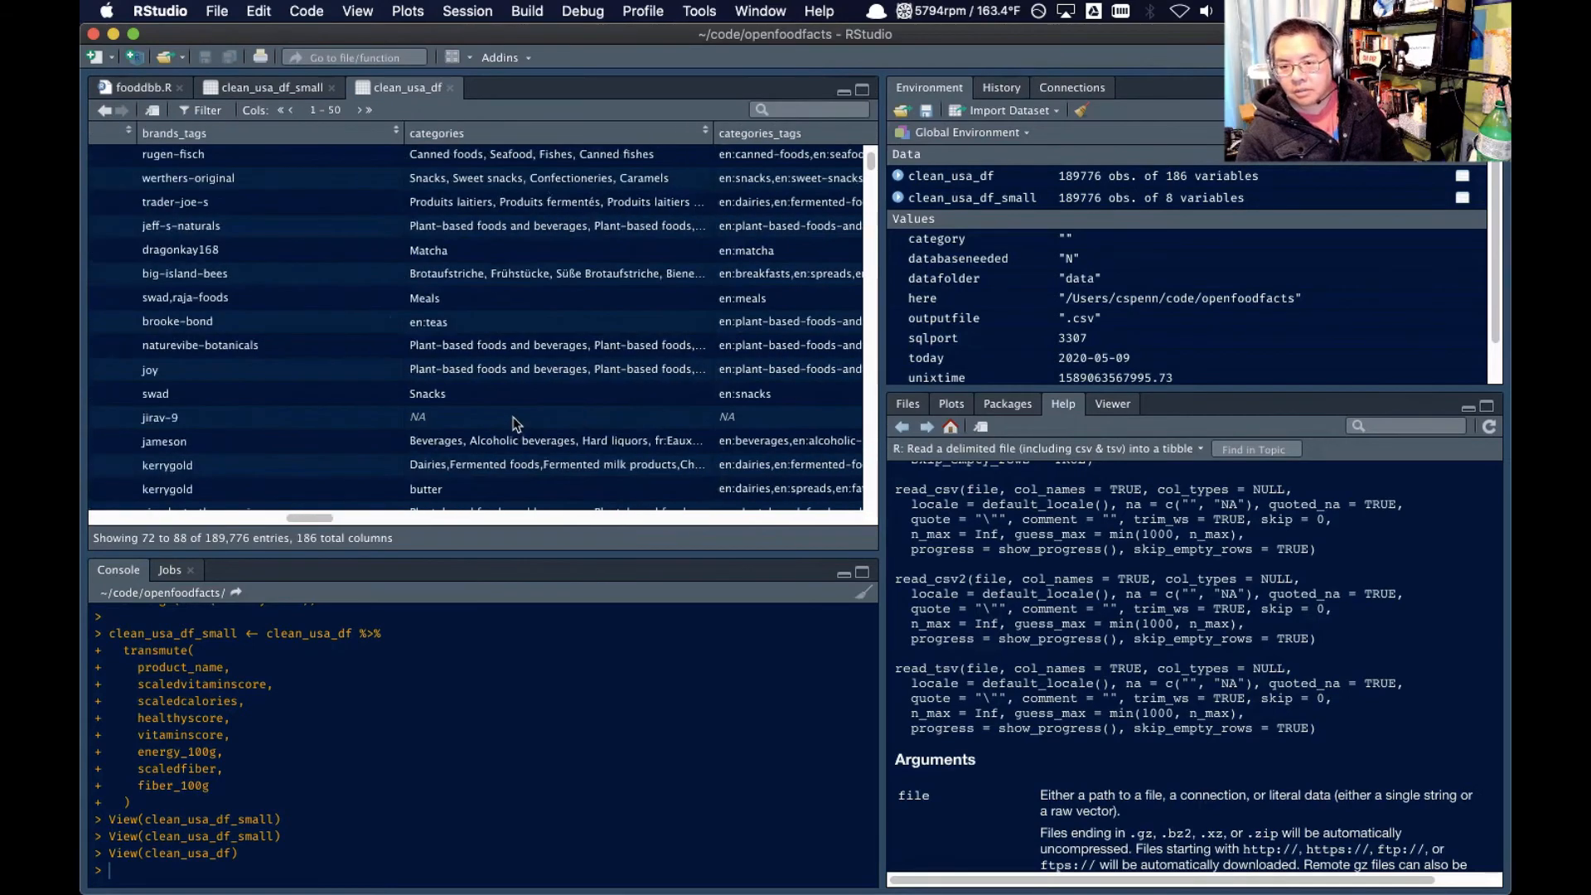
pyautogui.hscroll(-5, 514, 424)
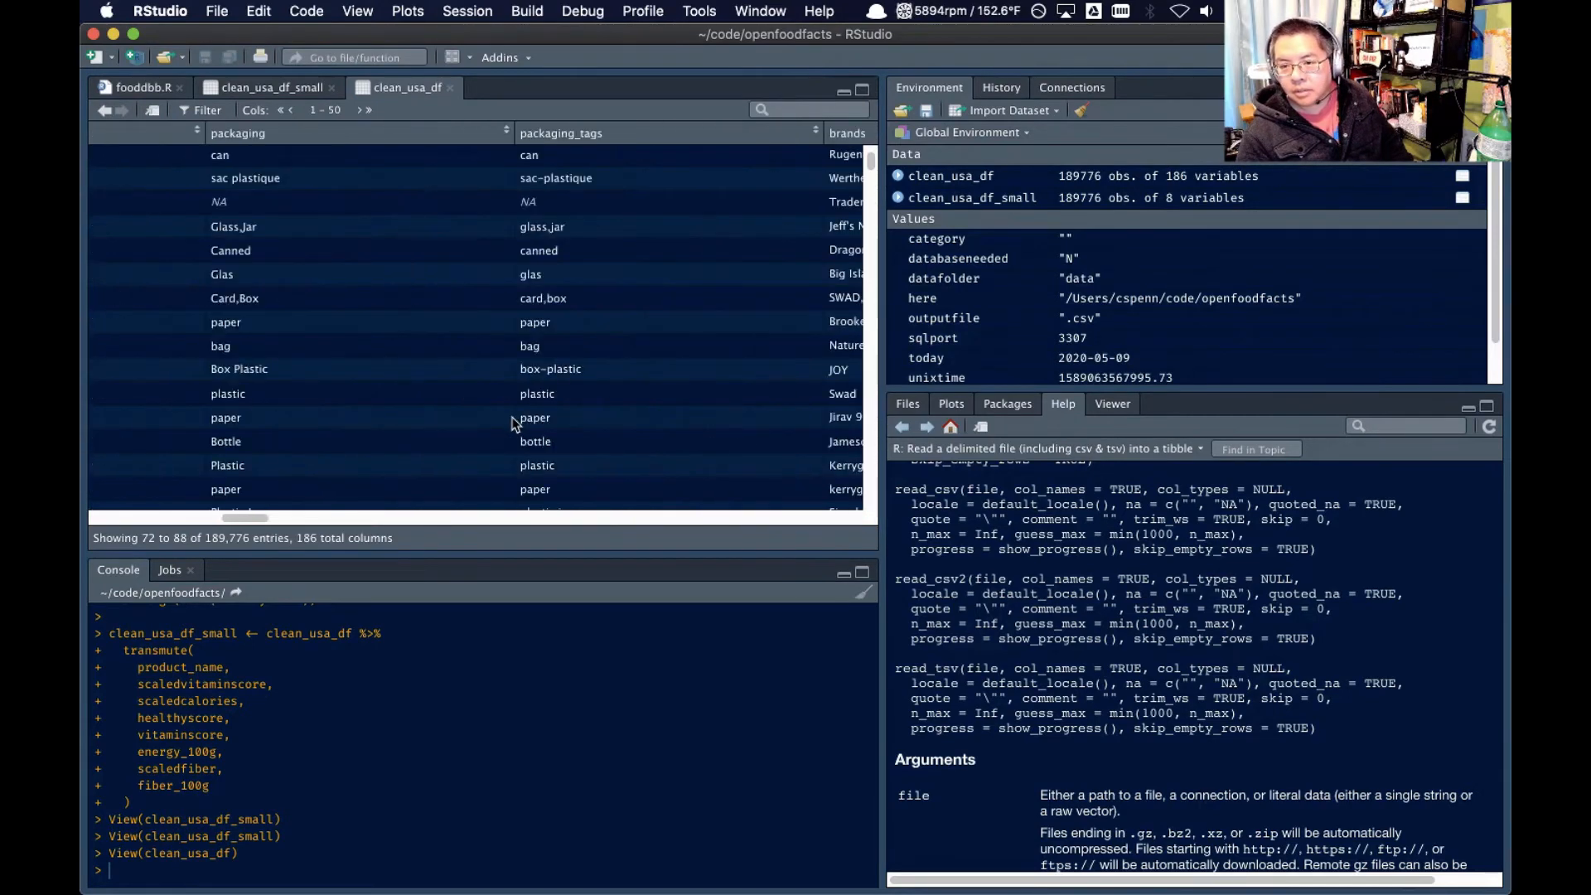
pyautogui.hscroll(-5, 514, 424)
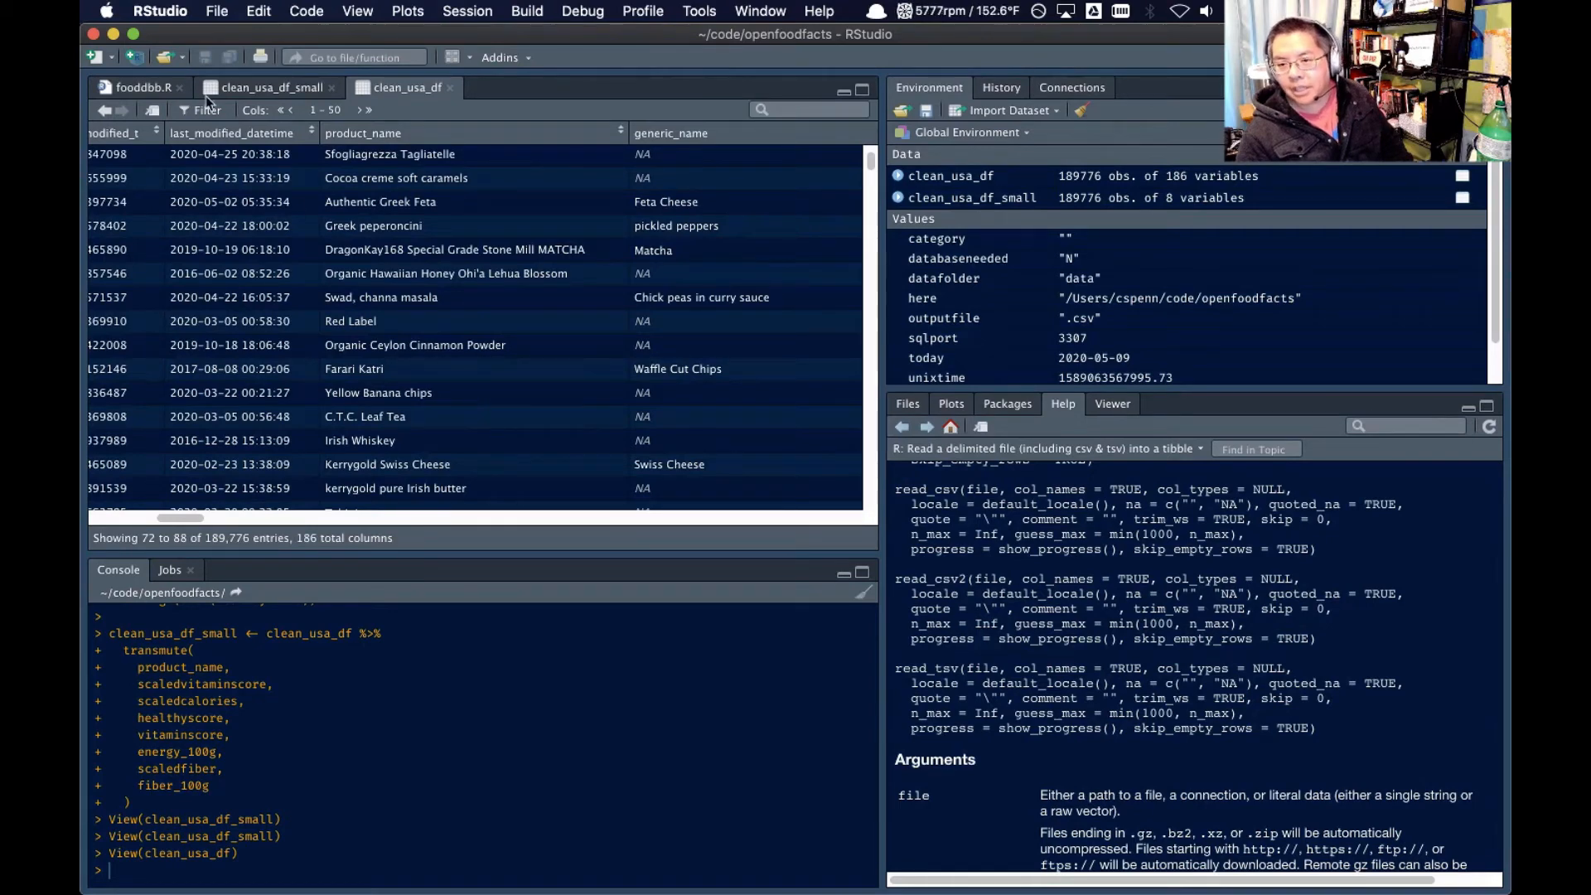
# Return to the fooddbb.R script, switch to BBEdit to look through the column-name list for category fields, and switch back to RStudio
pyautogui.click(135, 88)
pyautogui.click(299, 356)
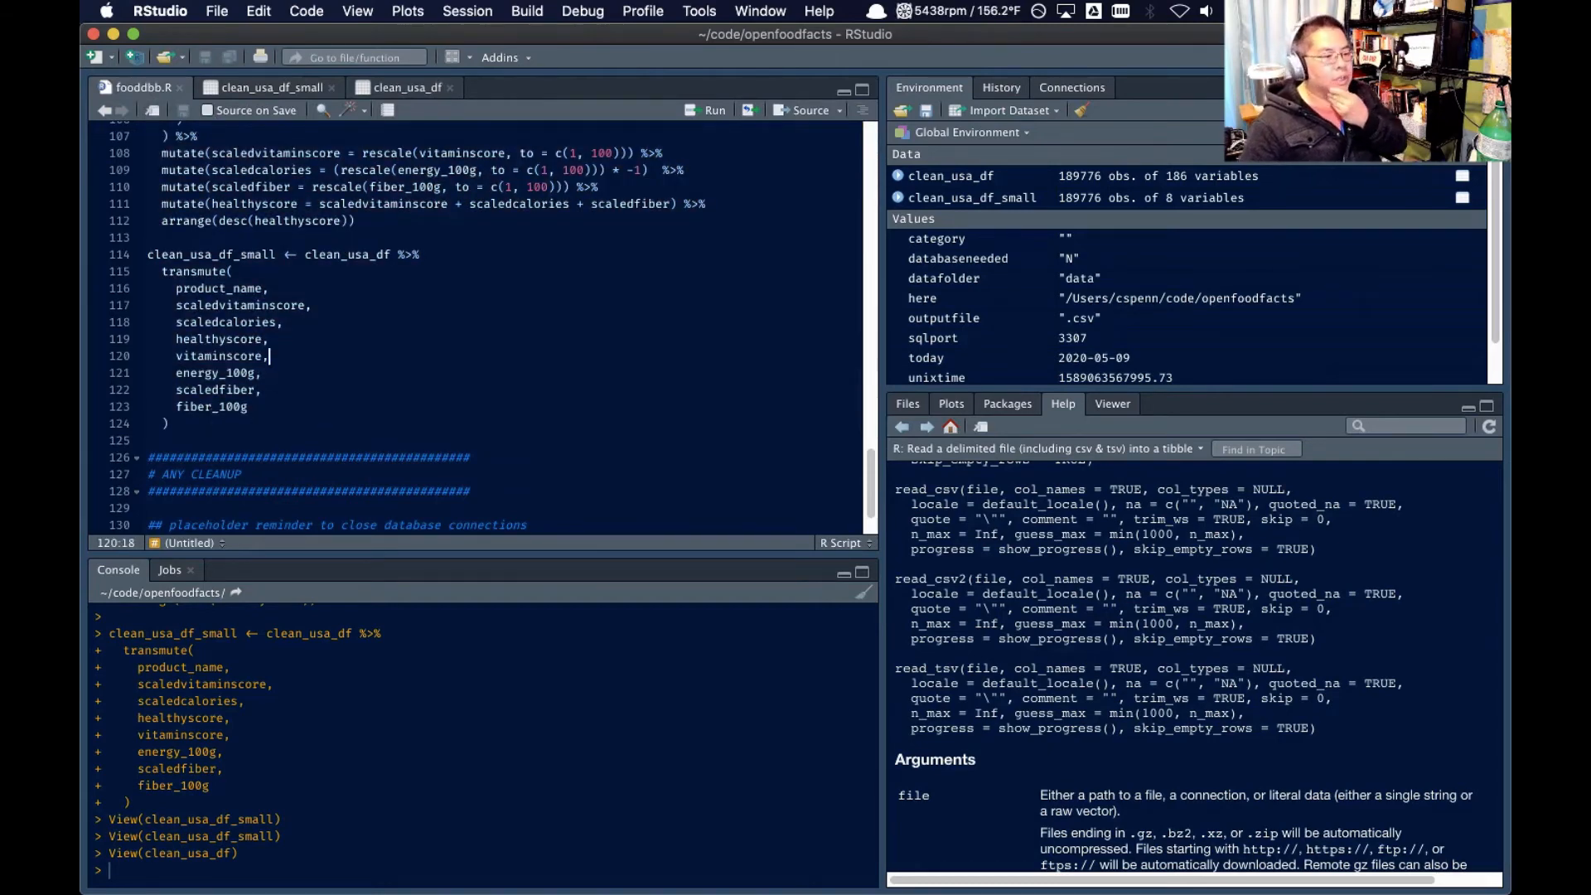
pyautogui.press('super+Tab')
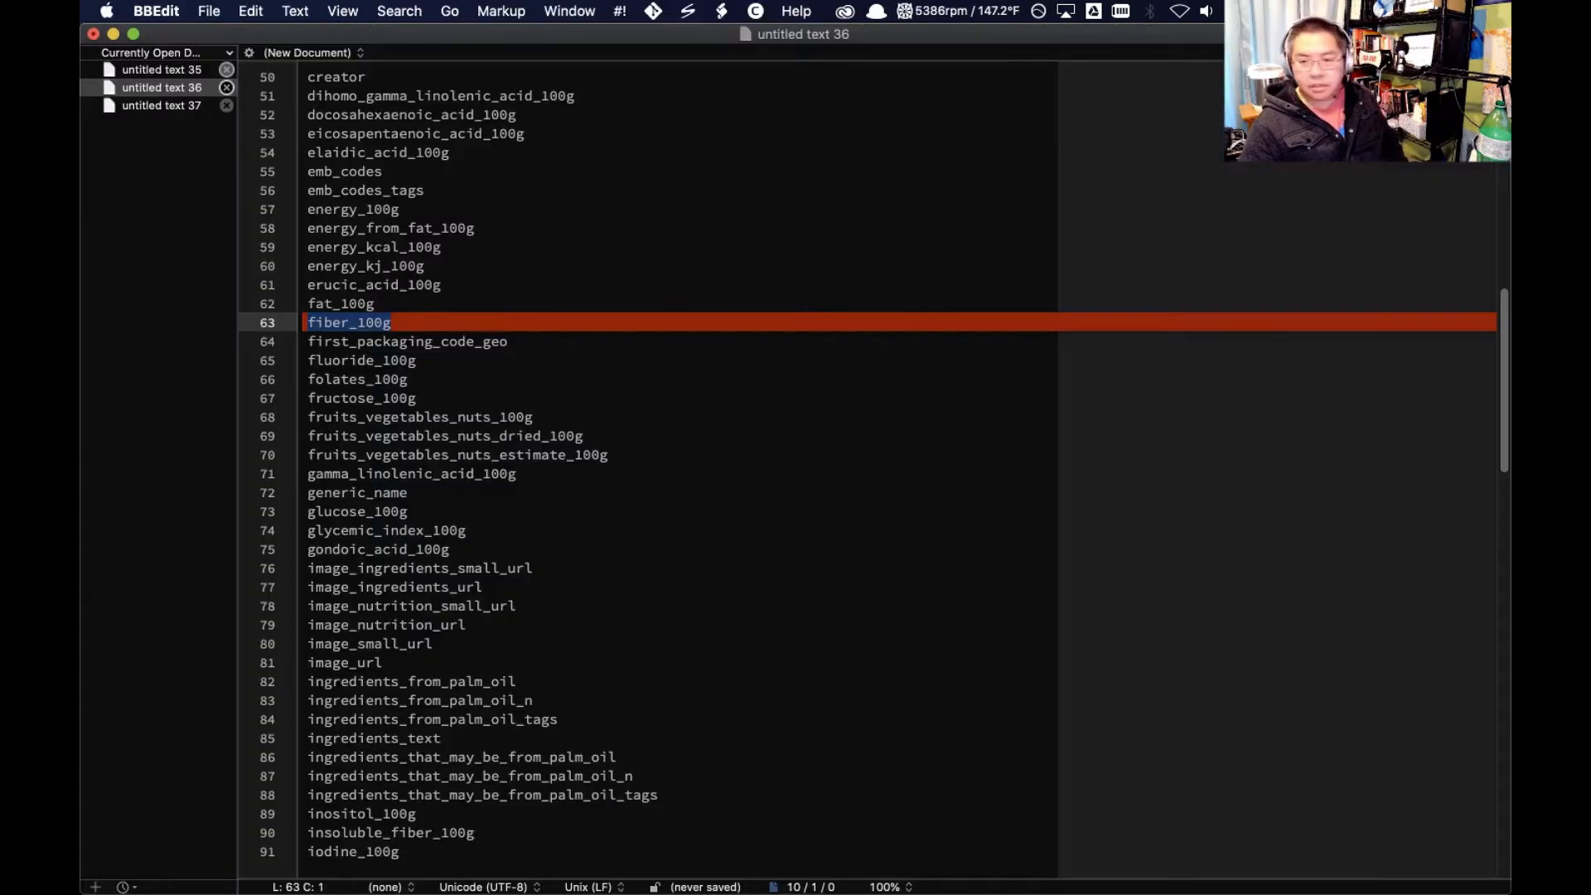
pyautogui.click(429, 343)
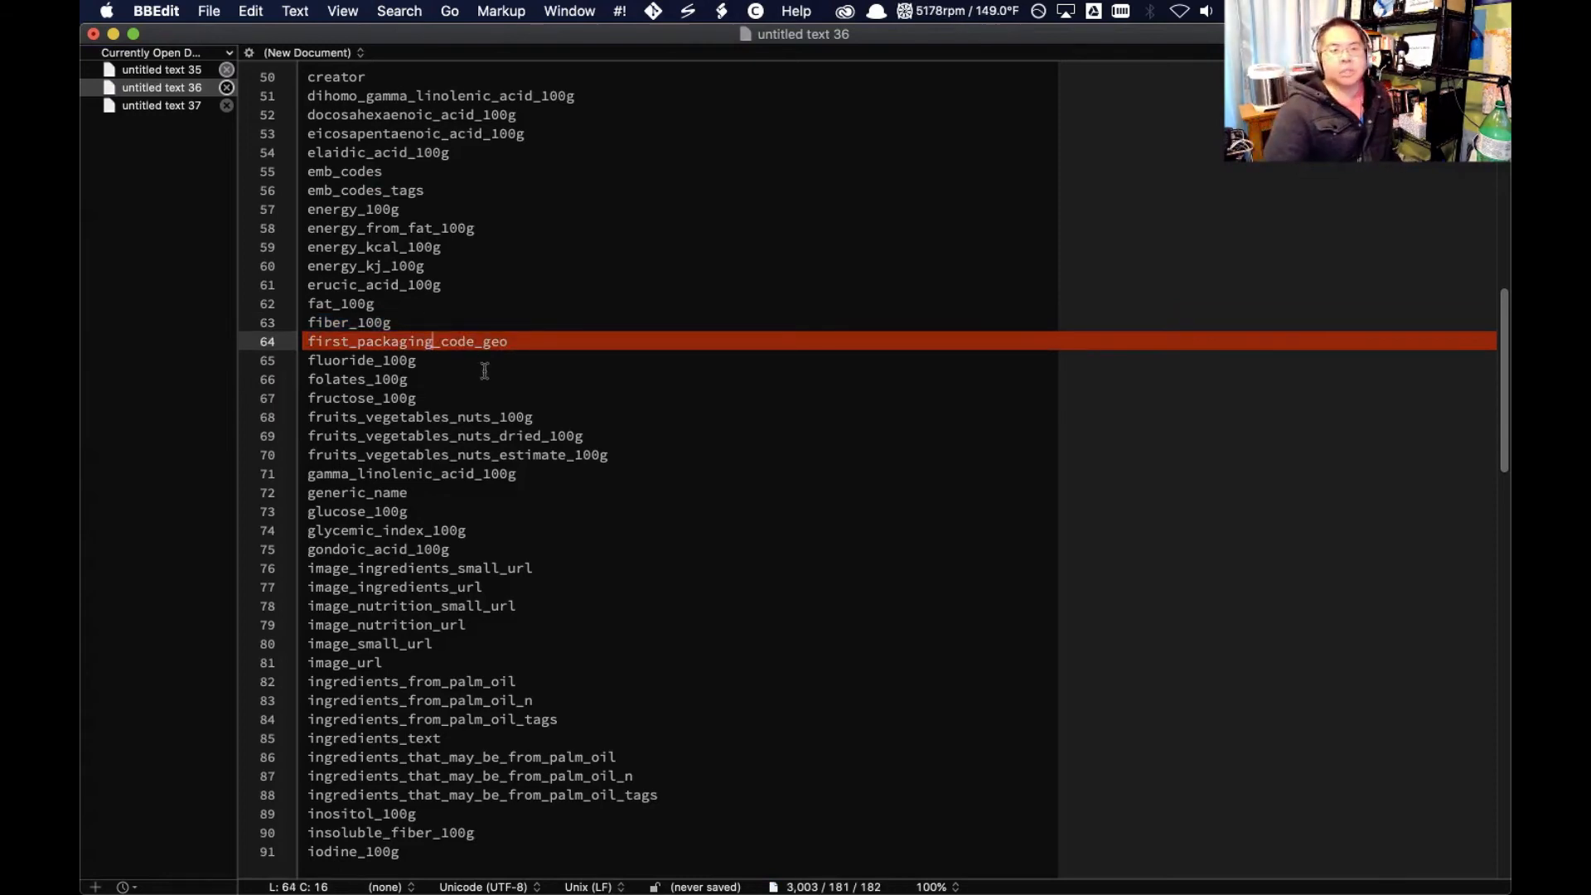
pyautogui.scroll(-10, 497, 373)
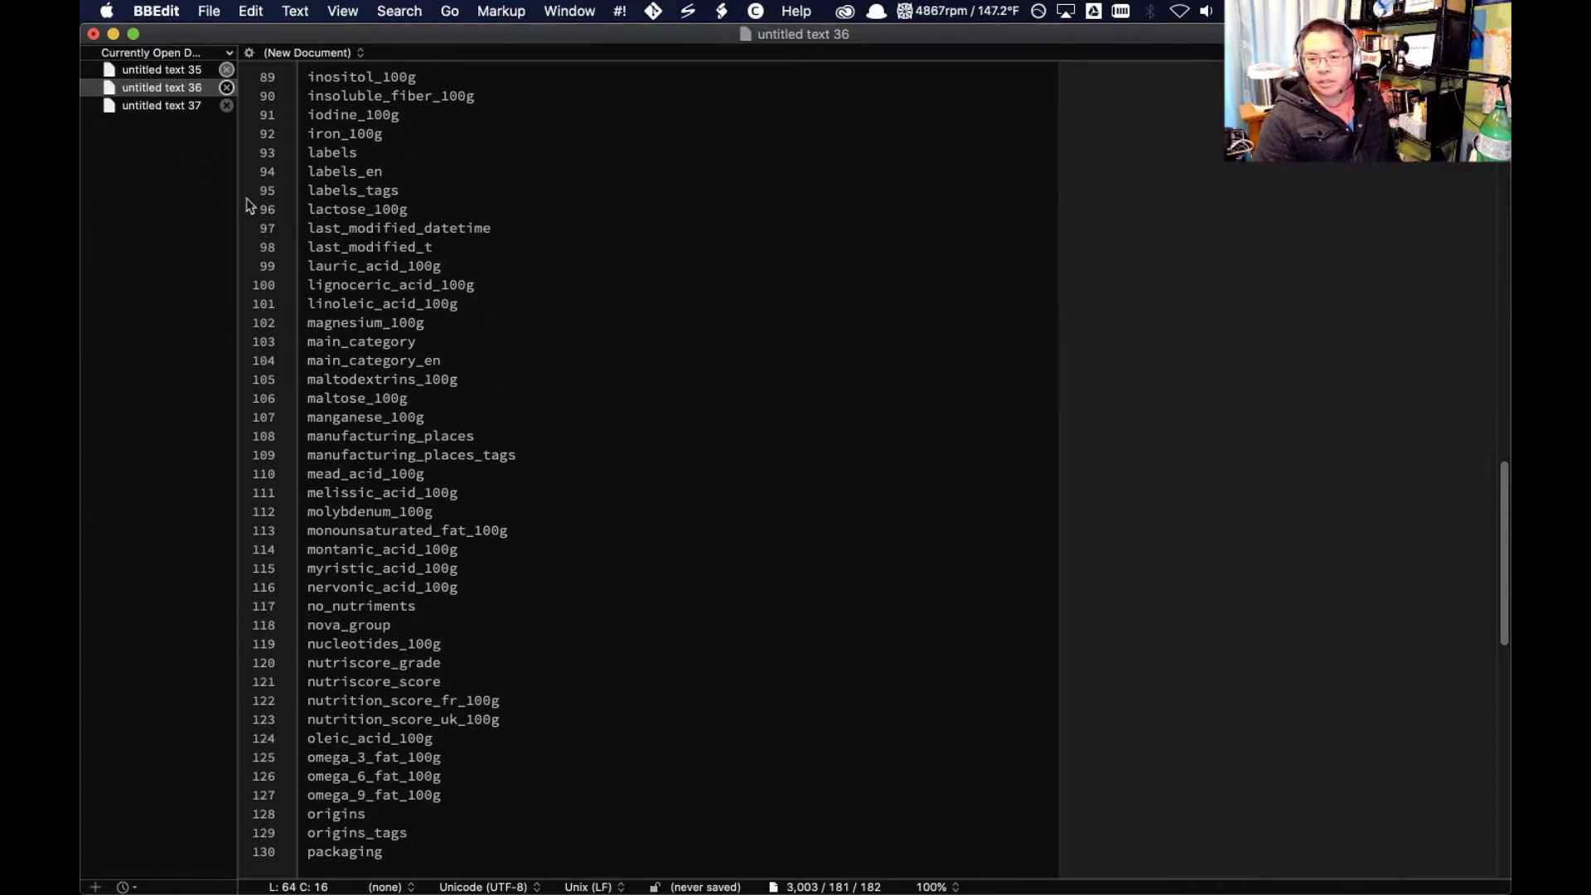
pyautogui.press('super+Tab')
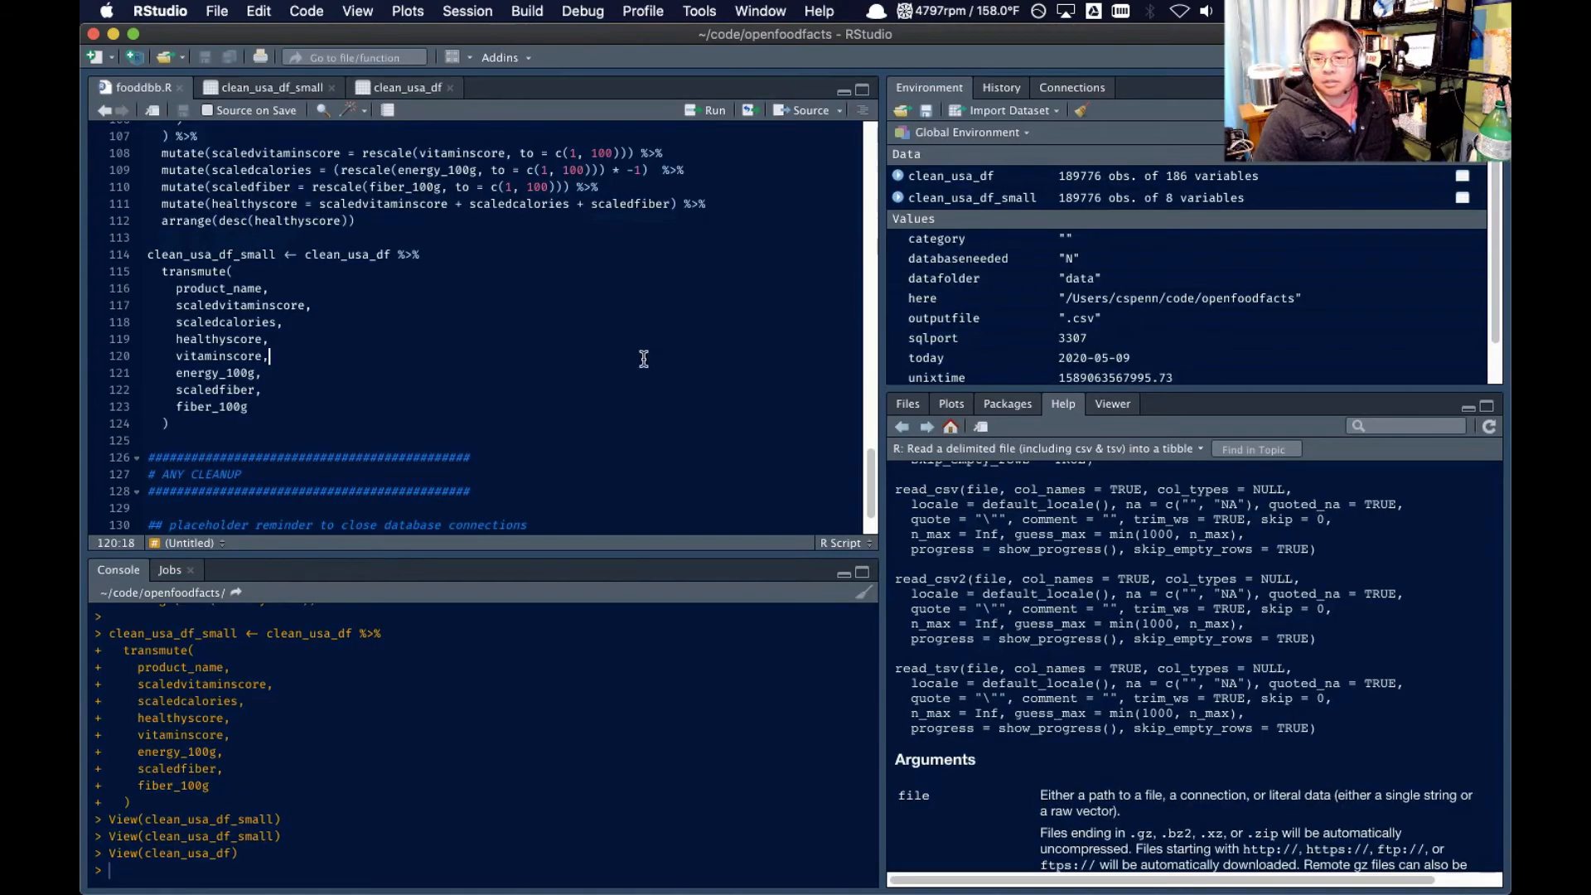
pyautogui.click(289, 90)
pyautogui.click(406, 88)
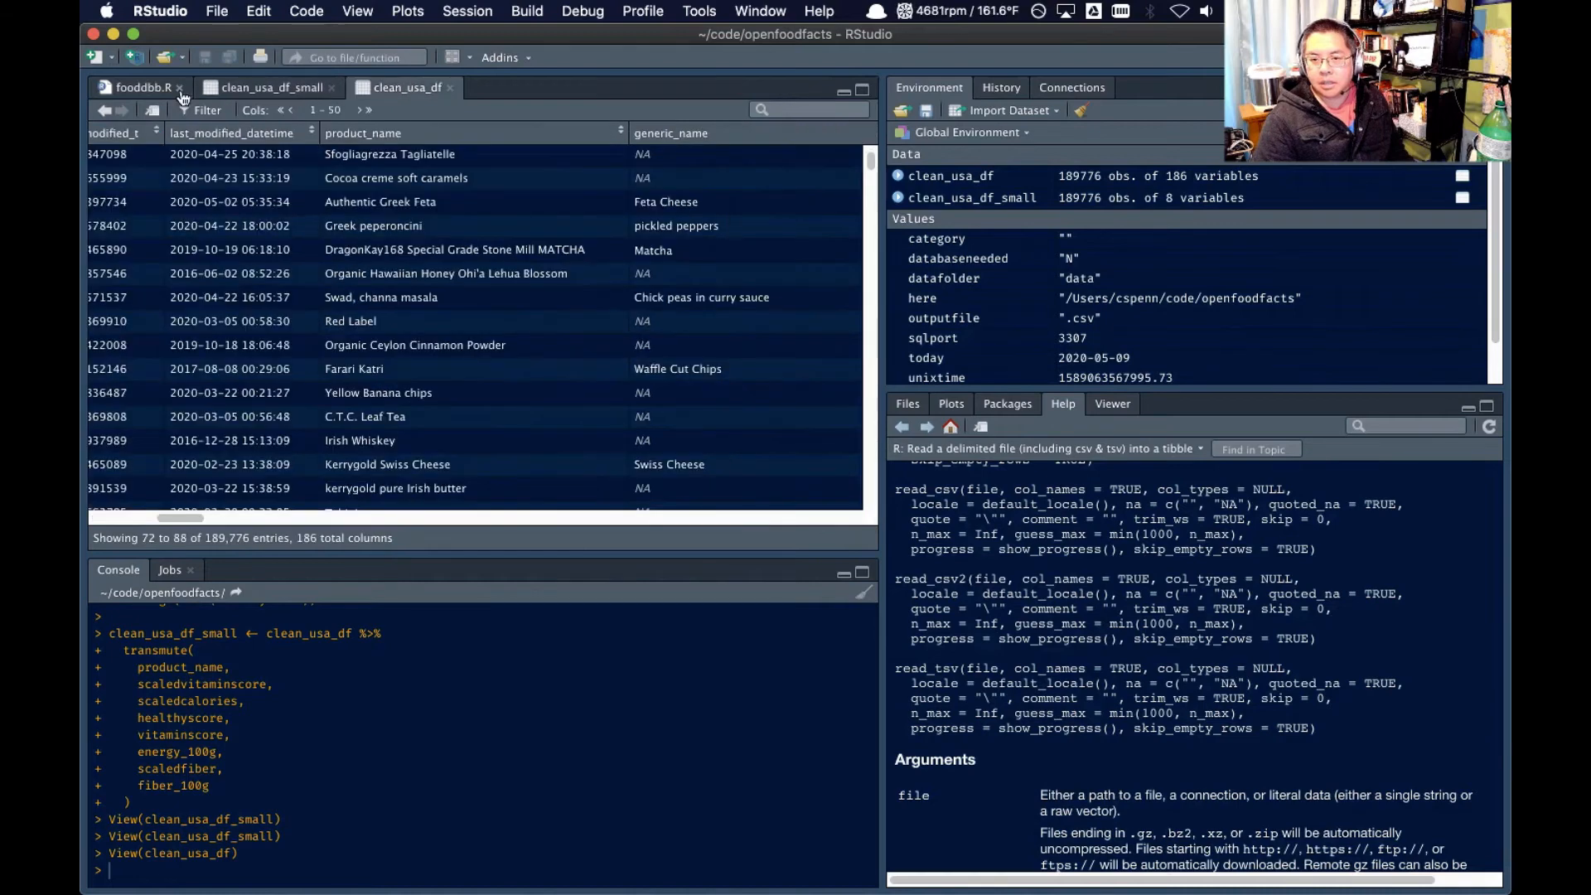
pyautogui.click(163, 89)
pyautogui.scroll(5, 356, 284)
pyautogui.scroll(-4, 299, 372)
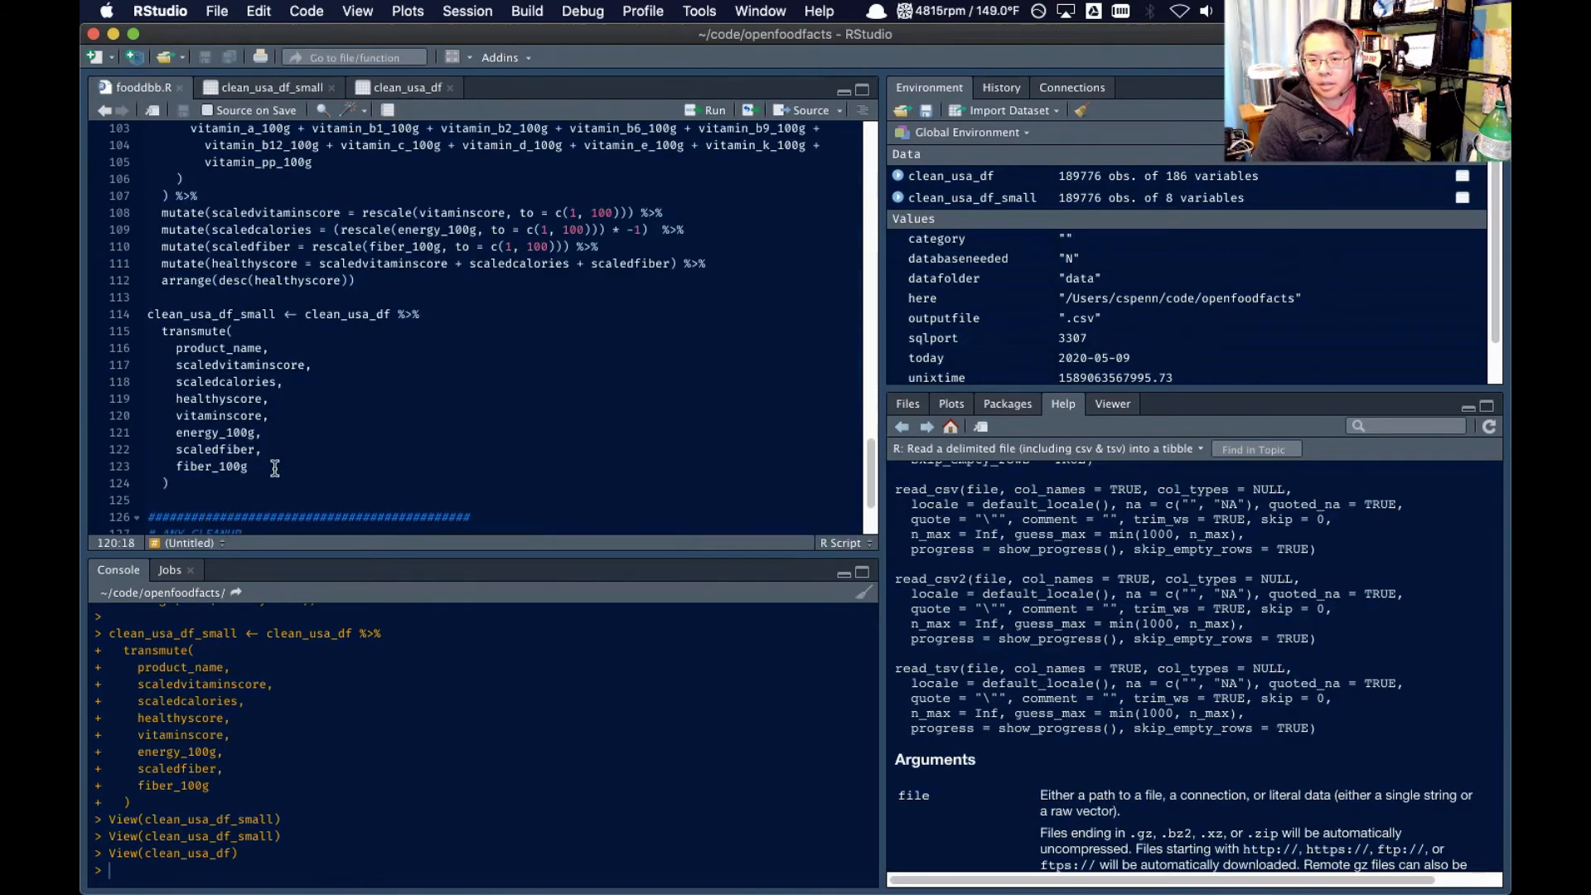
# Add the main_category_en column after product_name in the clean_usa_df_small transmute call and save the script
pyautogui.click(275, 468)
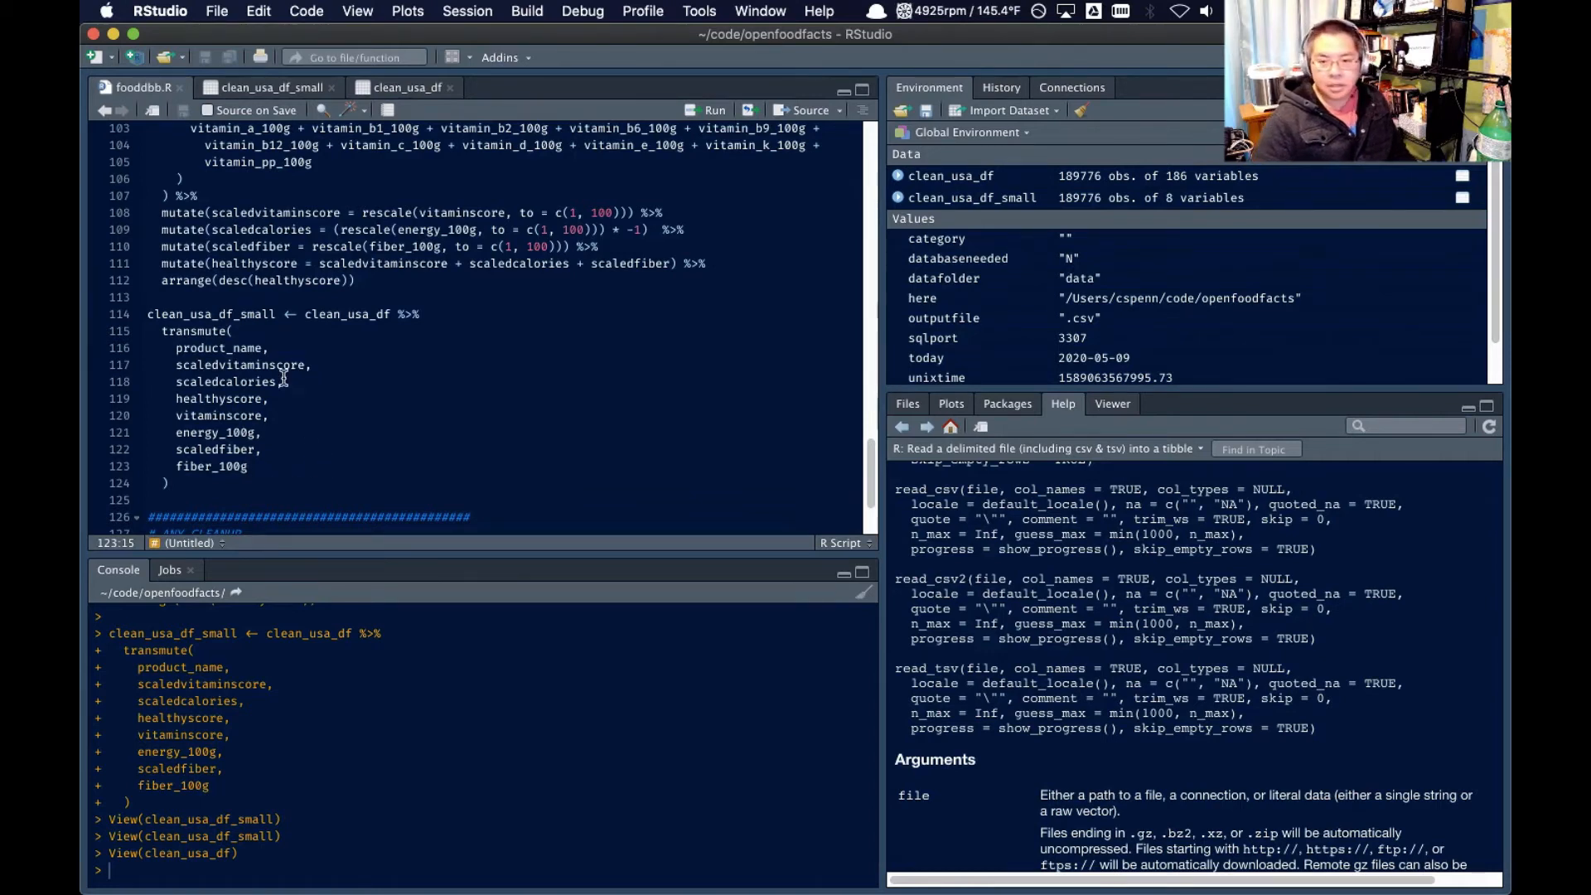
pyautogui.click(308, 348)
pyautogui.write('main')
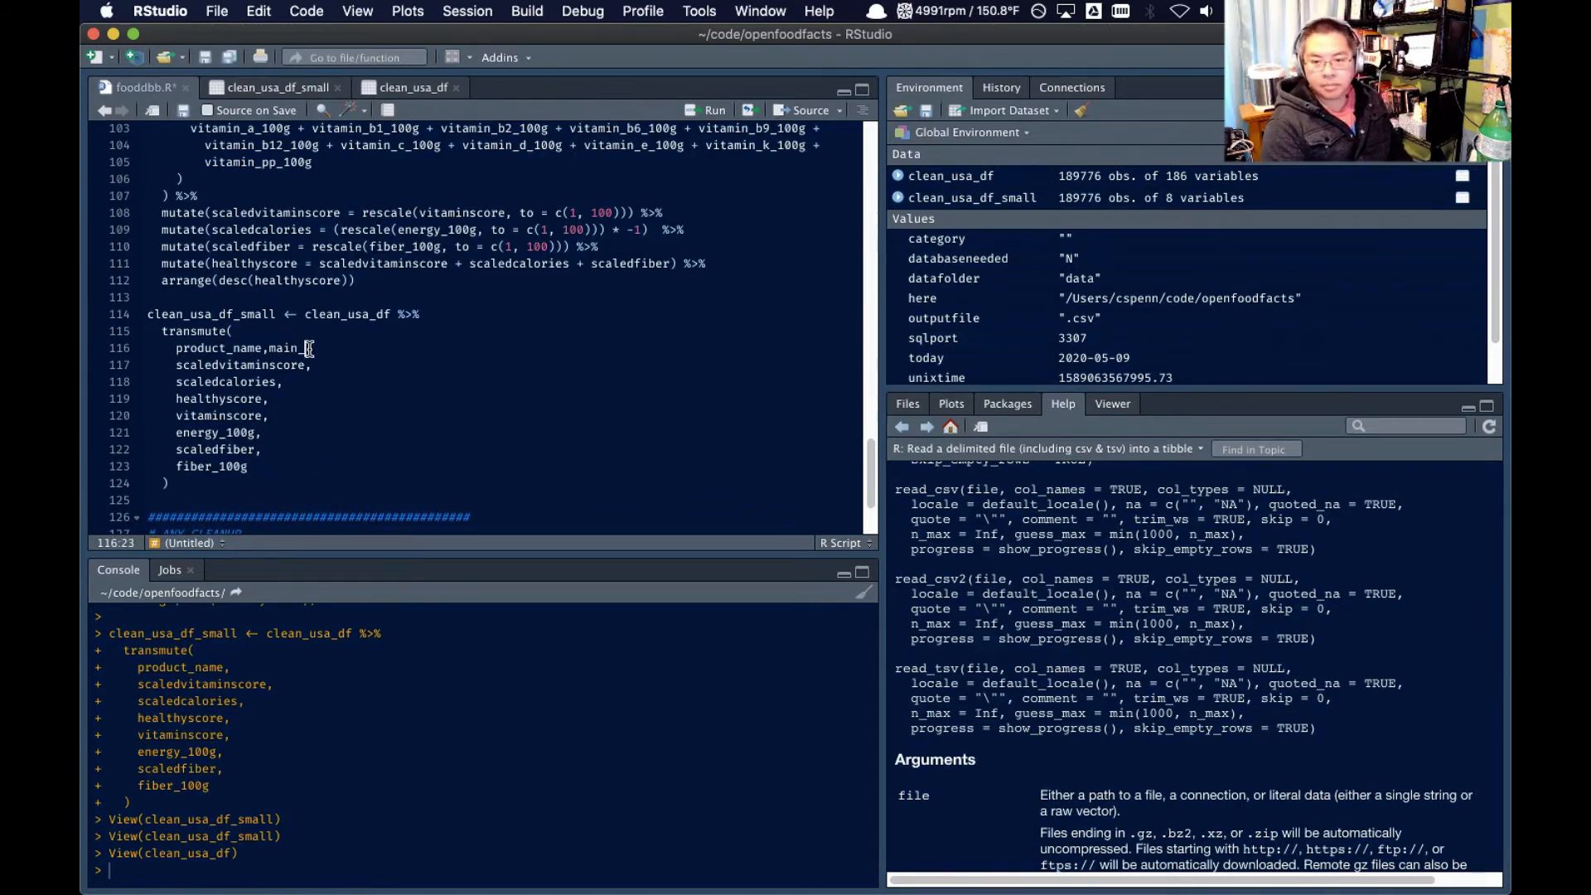
pyautogui.write('_')
pyautogui.press('Down')
pyautogui.press('Return')
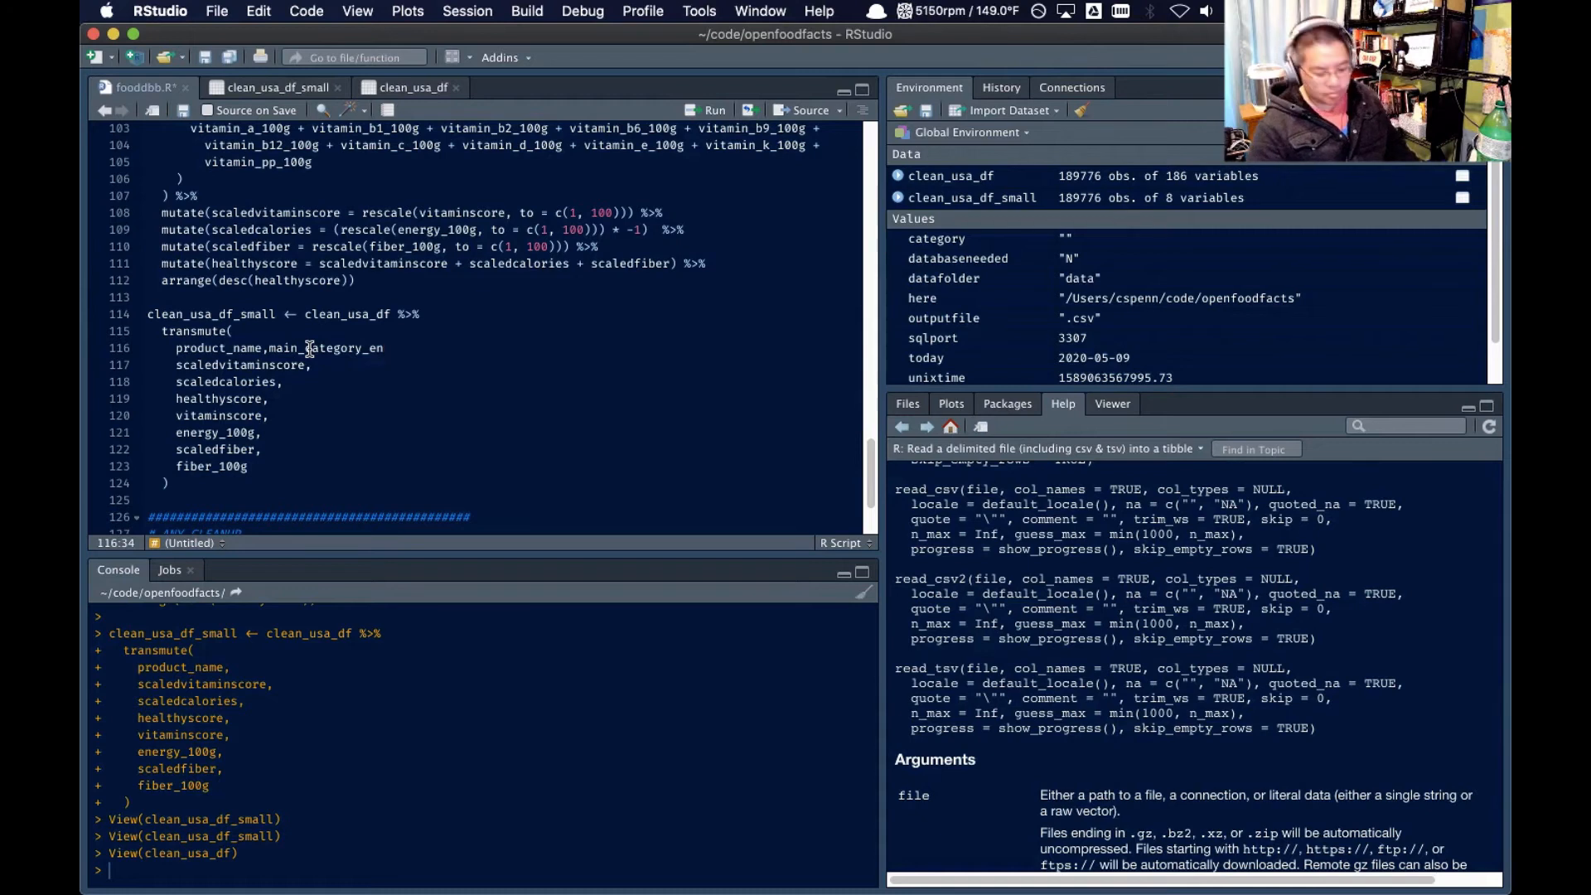
pyautogui.write(',')
pyautogui.press('super+s')
# Run the clean_usa_df_small transmute block and open the rebuilt data frame in the data viewer
pyautogui.moveTo(219, 298); pyautogui.dragTo(307, 479)
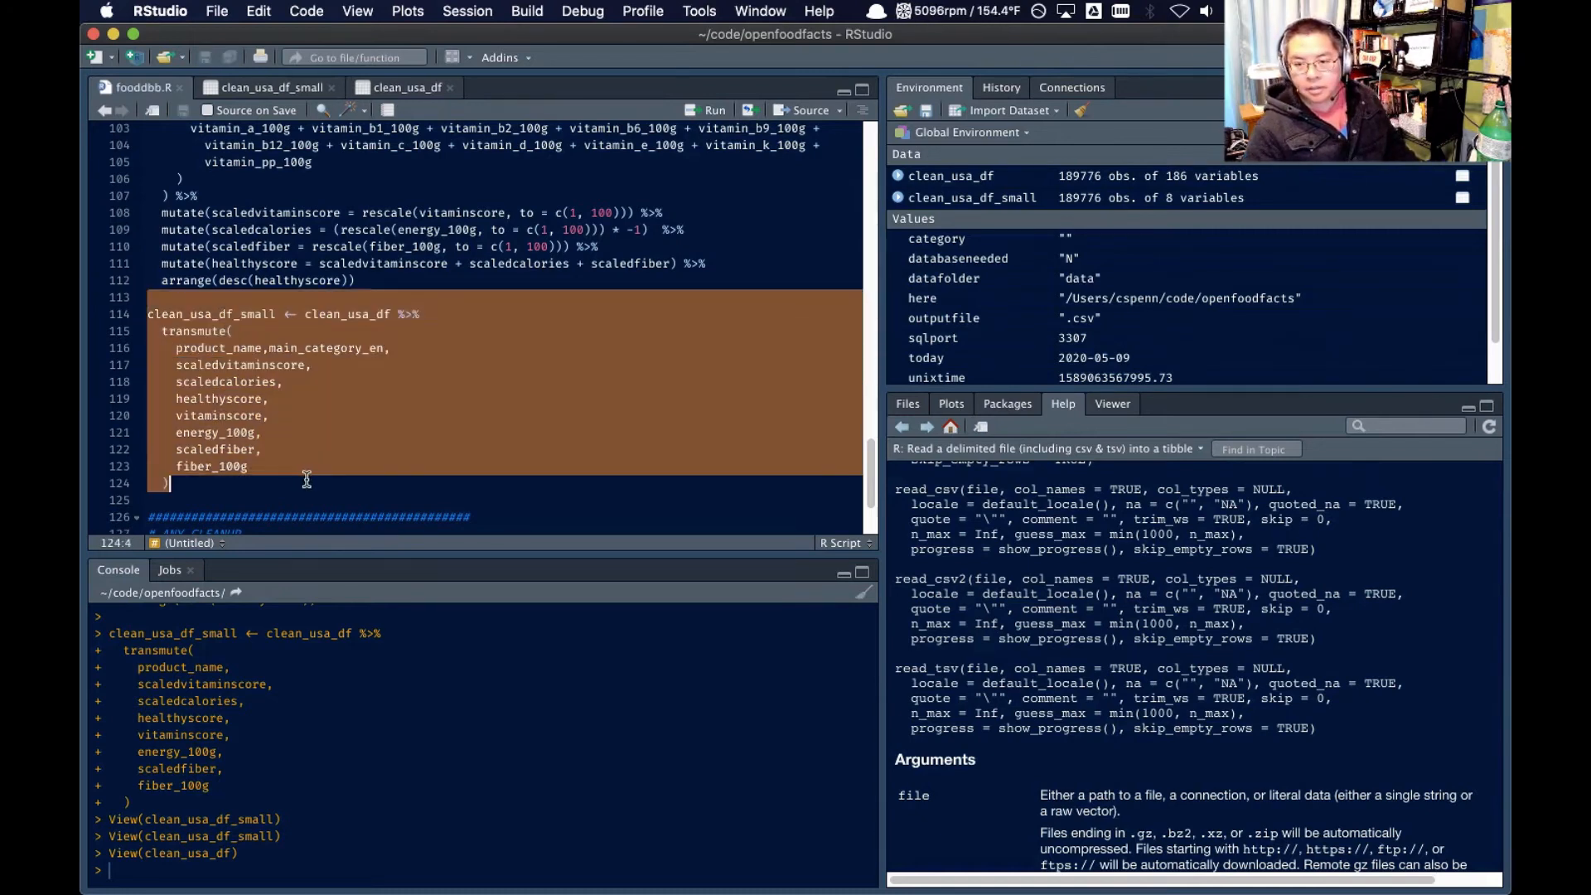
pyautogui.click(713, 110)
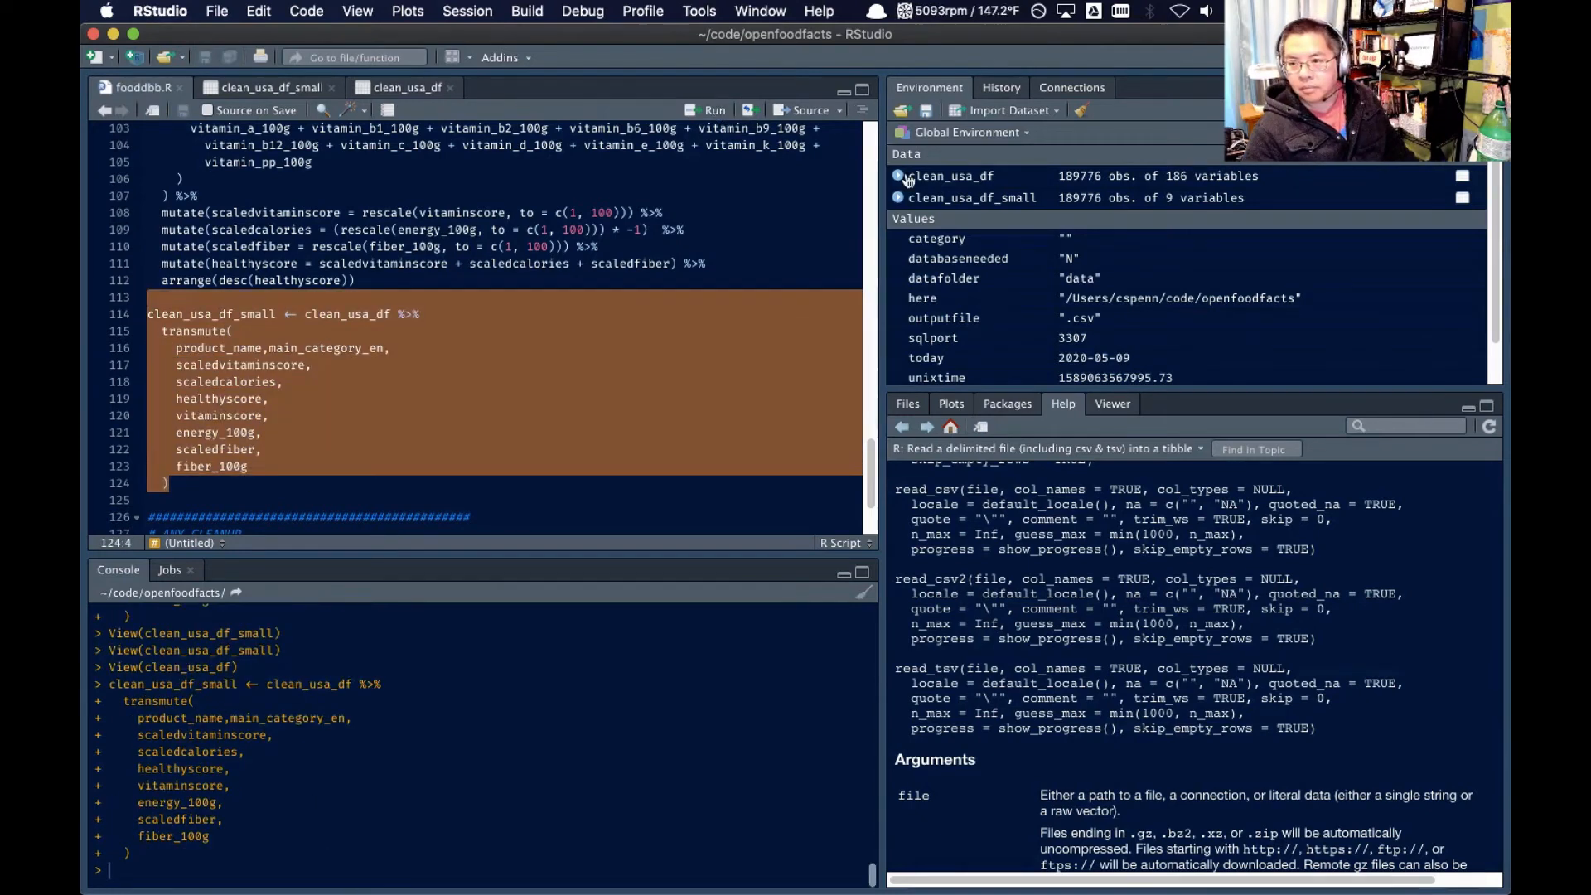
pyautogui.click(953, 199)
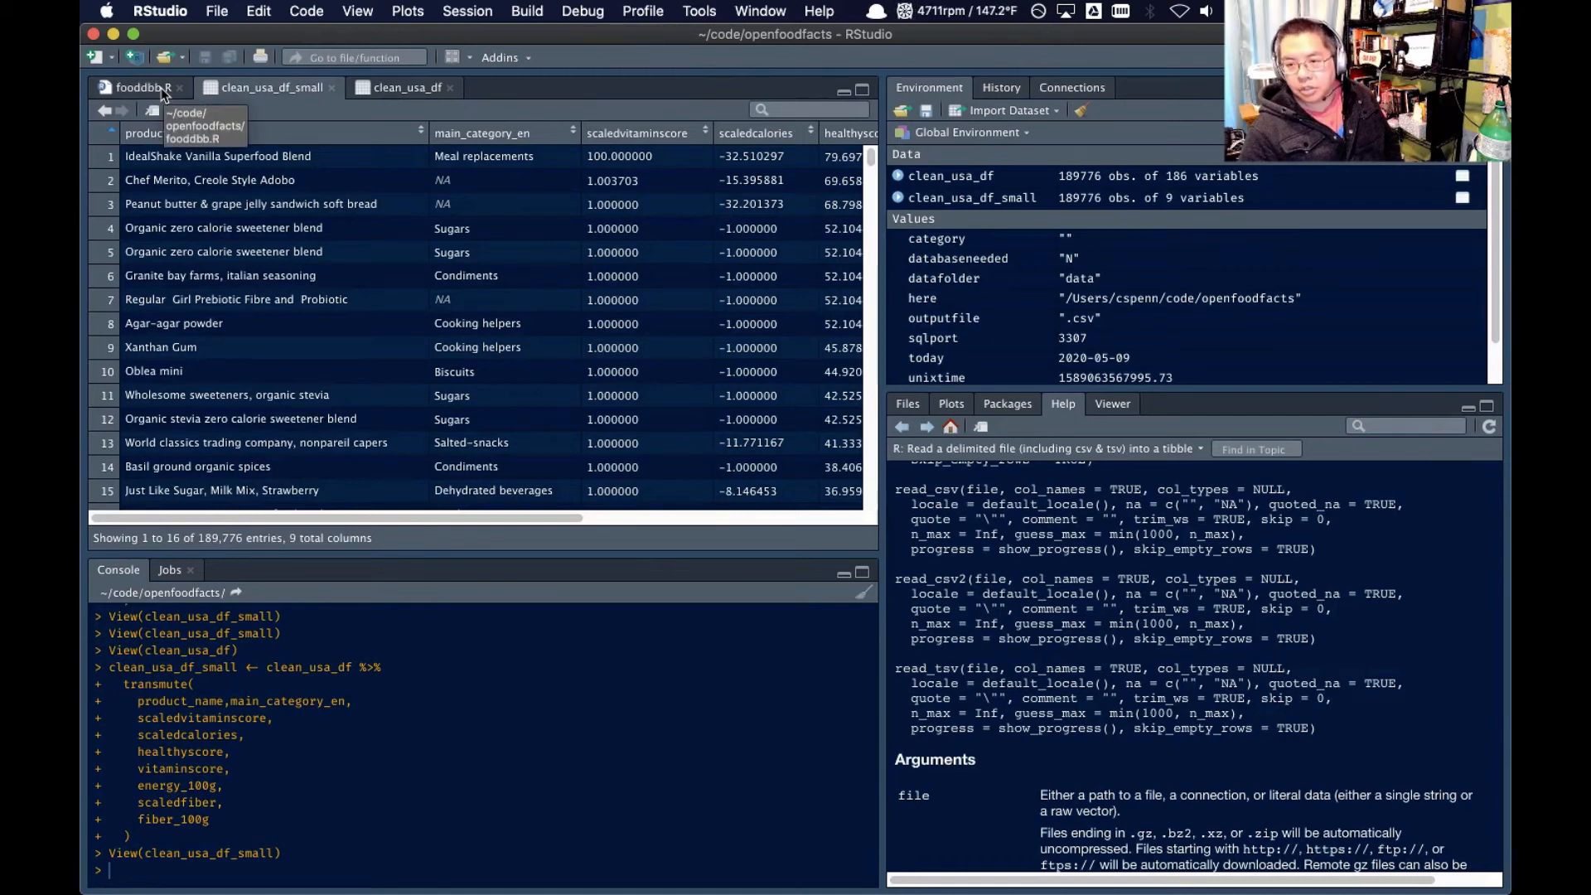
# In fooddbb.R, pipe the clean_usa_df_small transmute result into group_by(main_category_en)
pyautogui.click(163, 92)
pyautogui.click(262, 484)
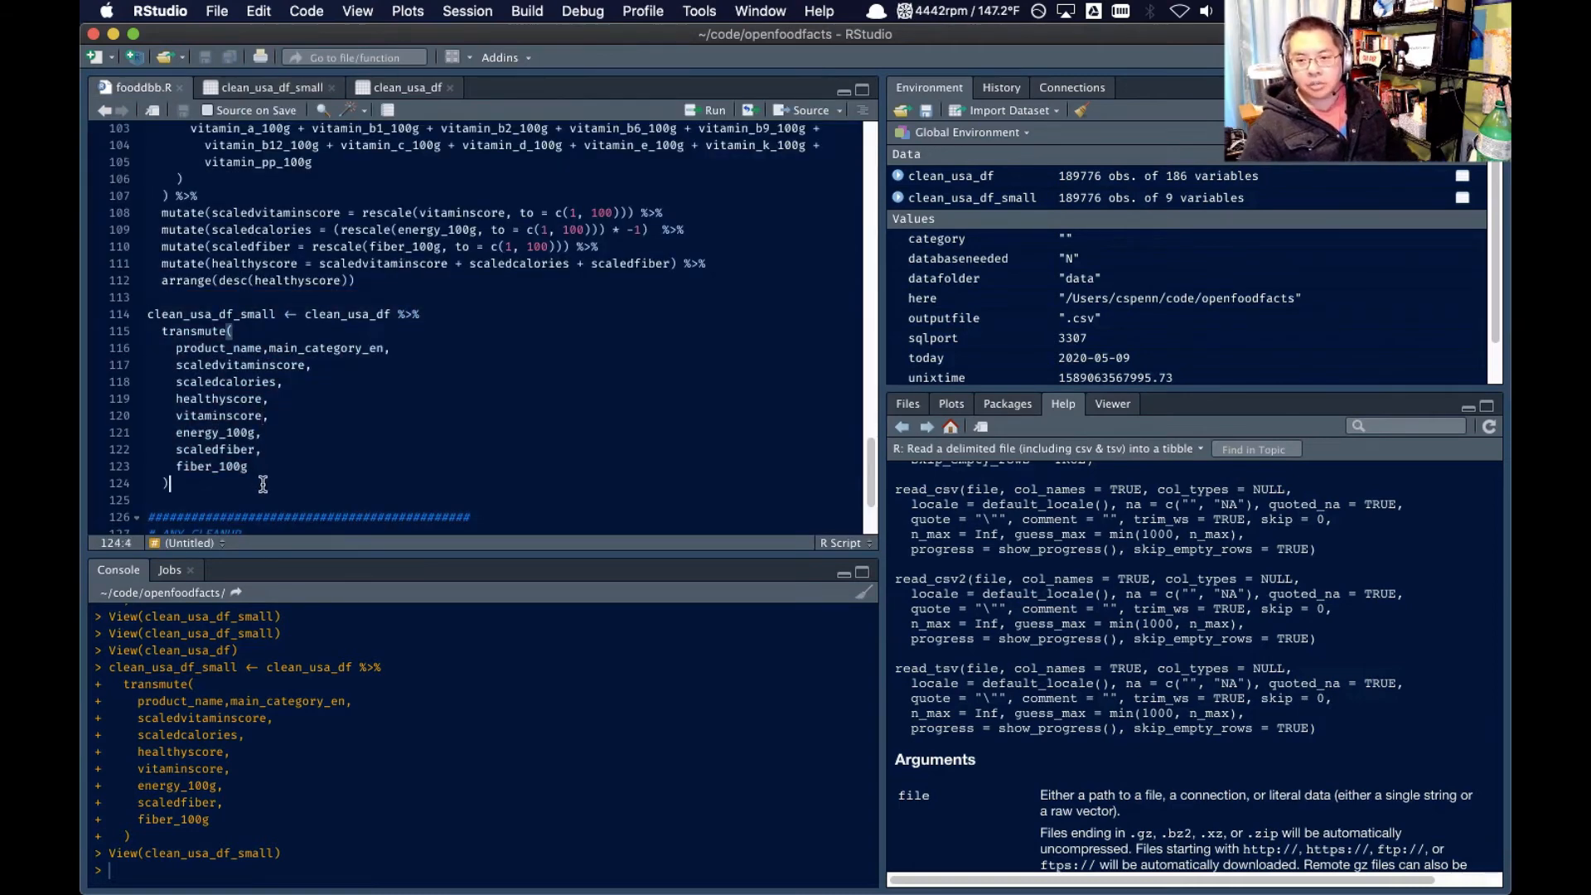
pyautogui.write('%>%')
pyautogui.press('Return')
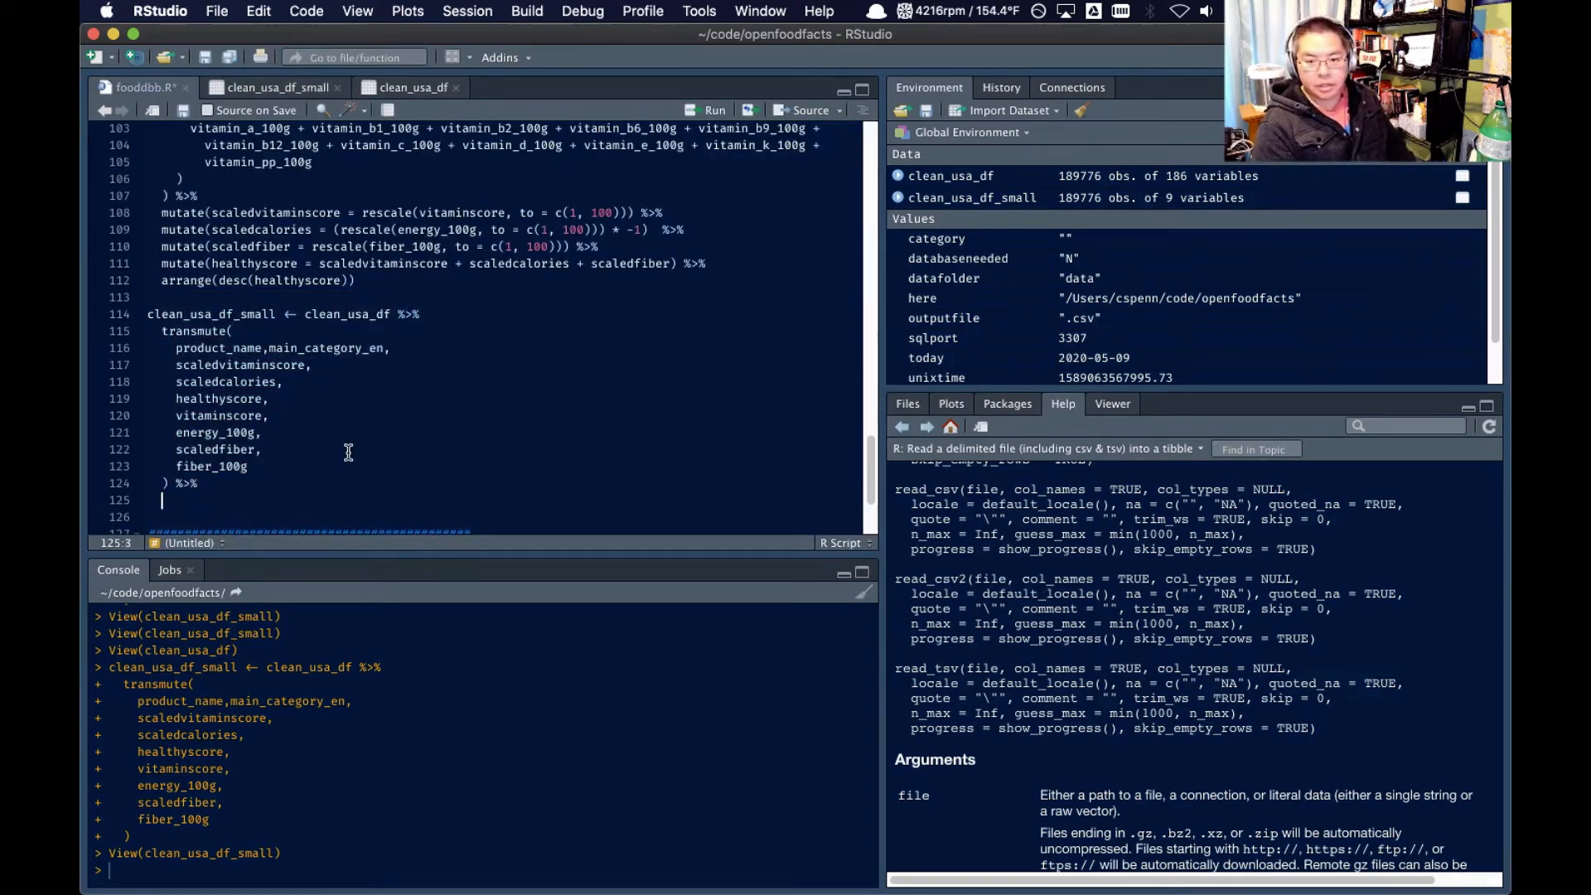
pyautogui.write('group_by(')
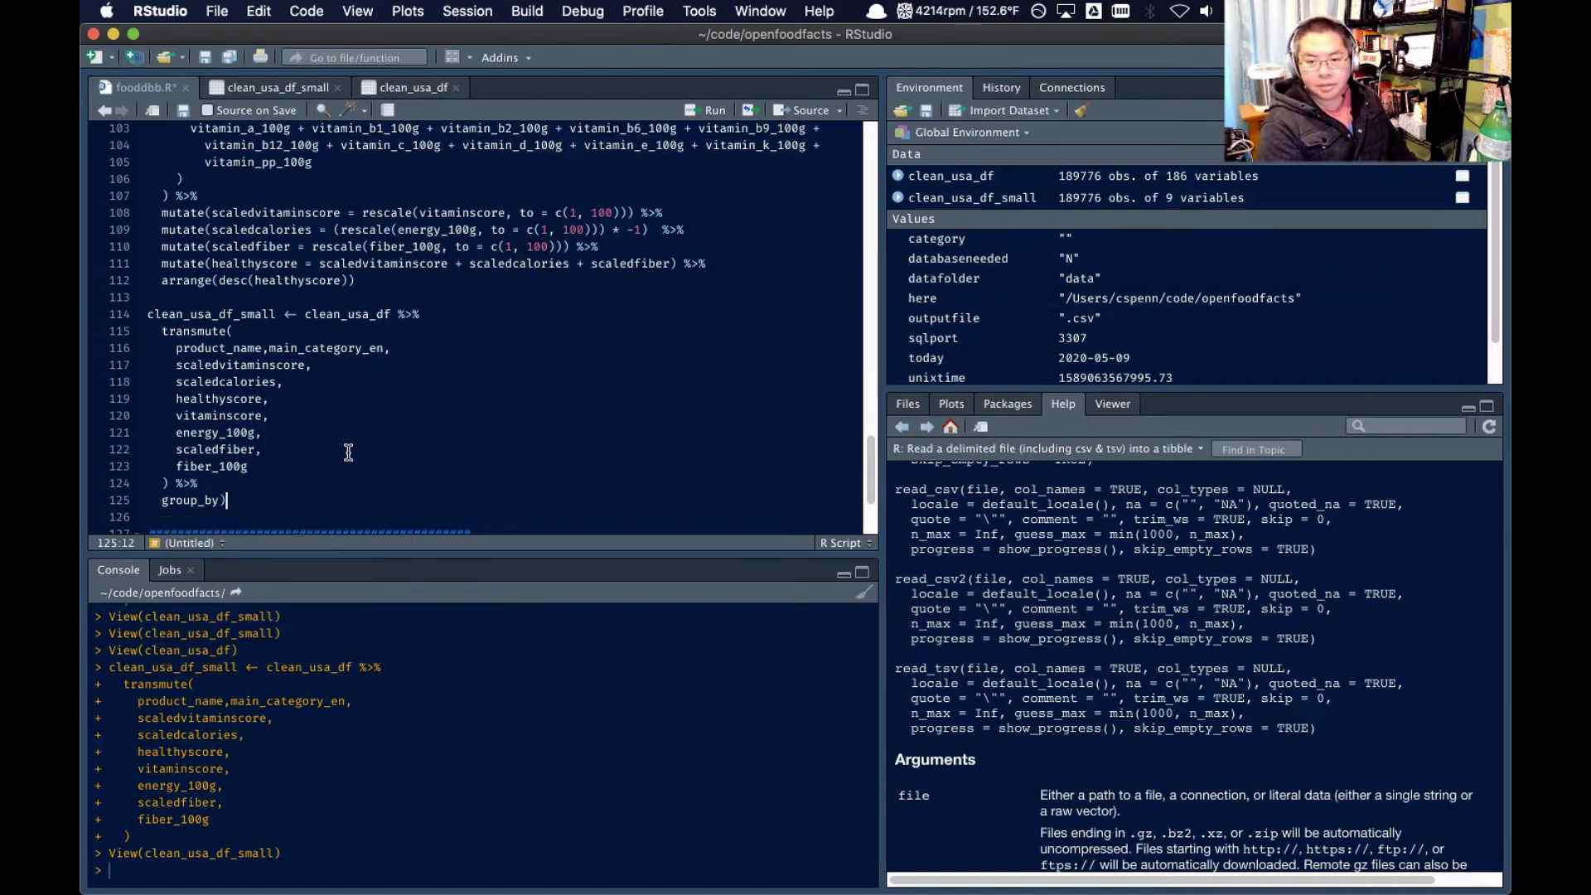
pyautogui.write('main')
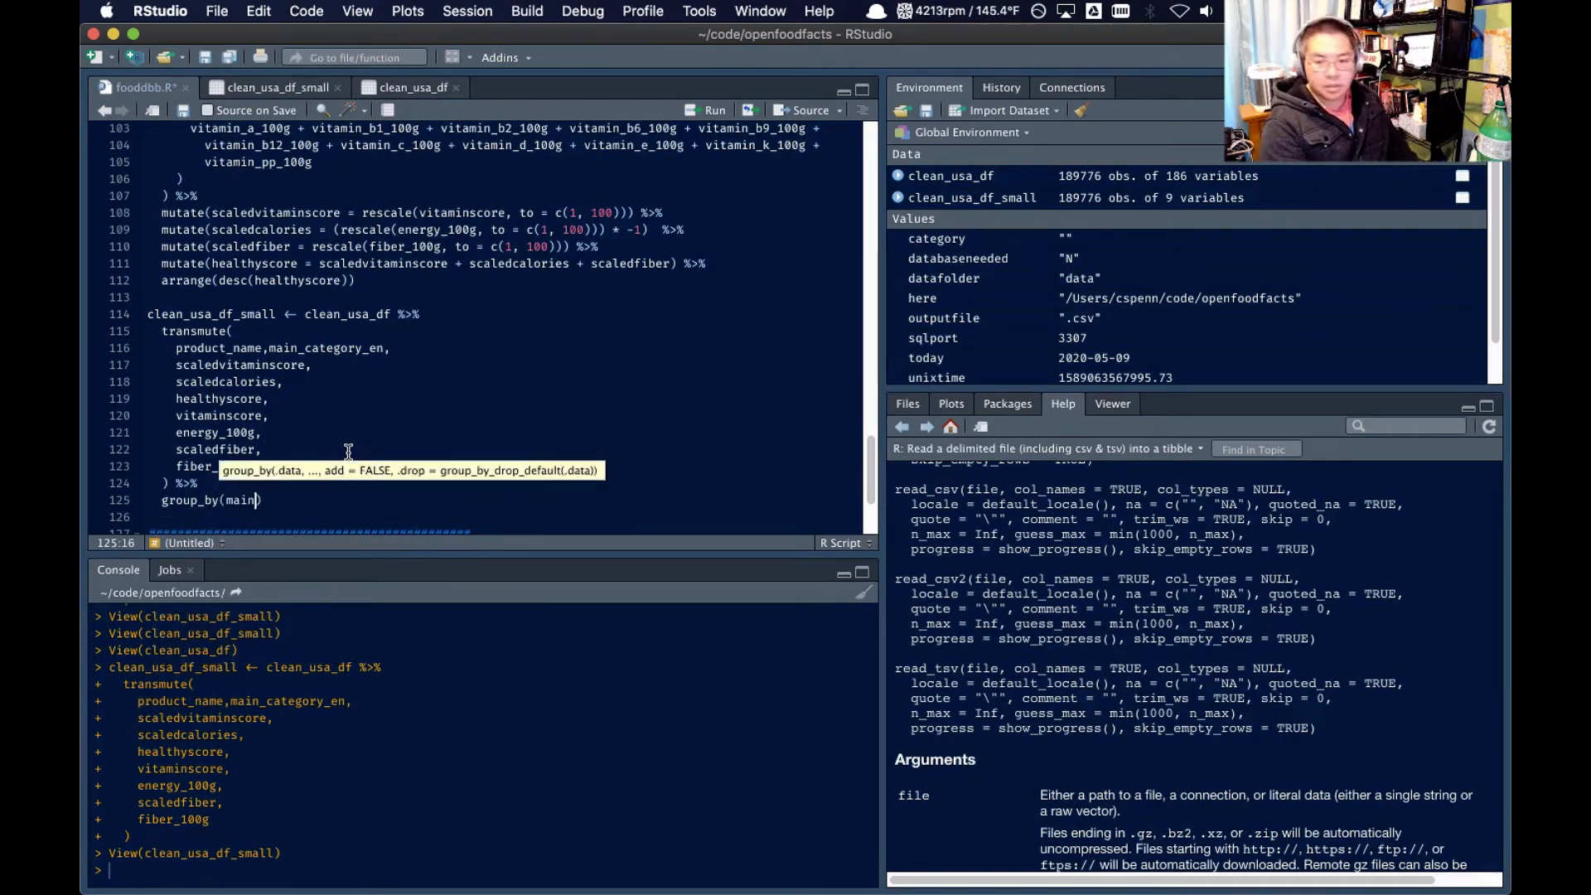
pyautogui.press('Down')
pyautogui.press('Down')
pyautogui.press('Return')
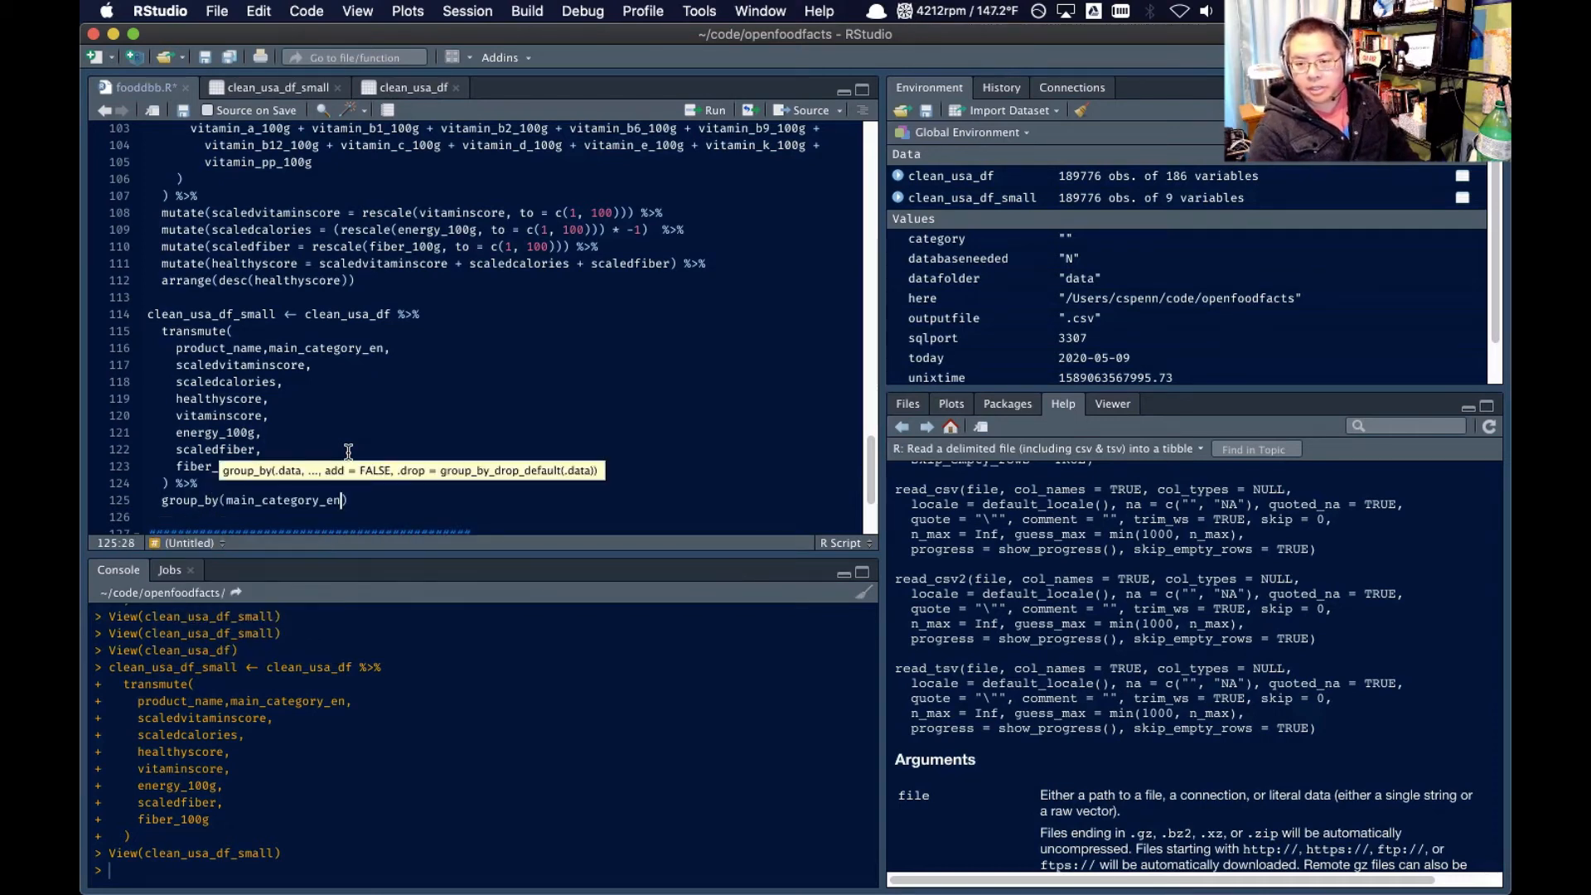
pyautogui.write(') ')
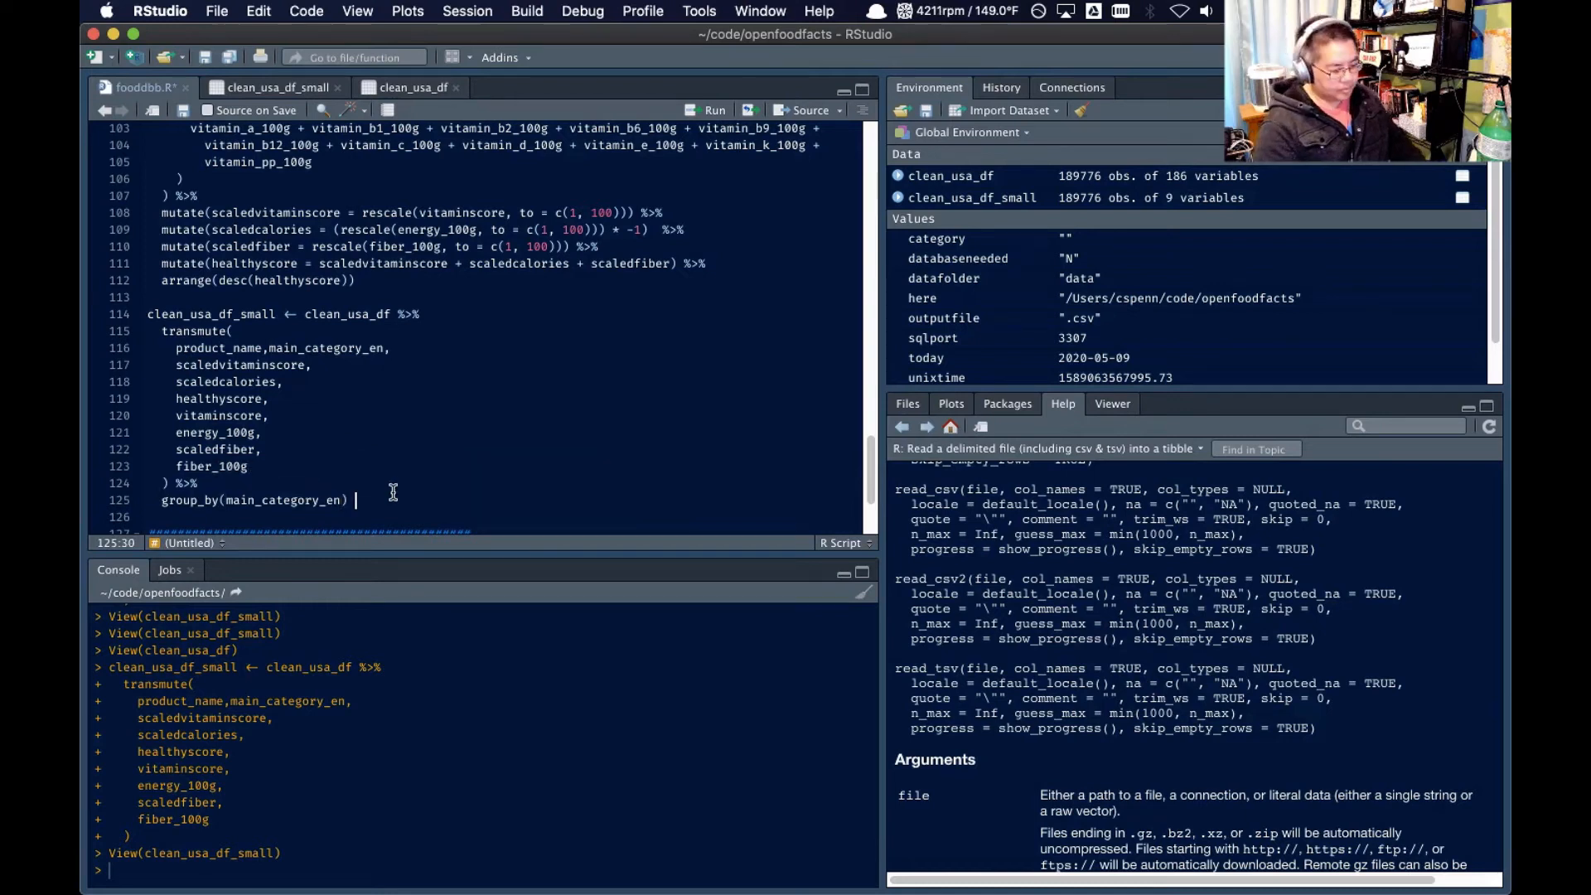
pyautogui.write('%>%')
# Extend the pipeline after group_by with top_n(10,healthyscore) to keep the ten highest-scoring products per category
pyautogui.press('Return')
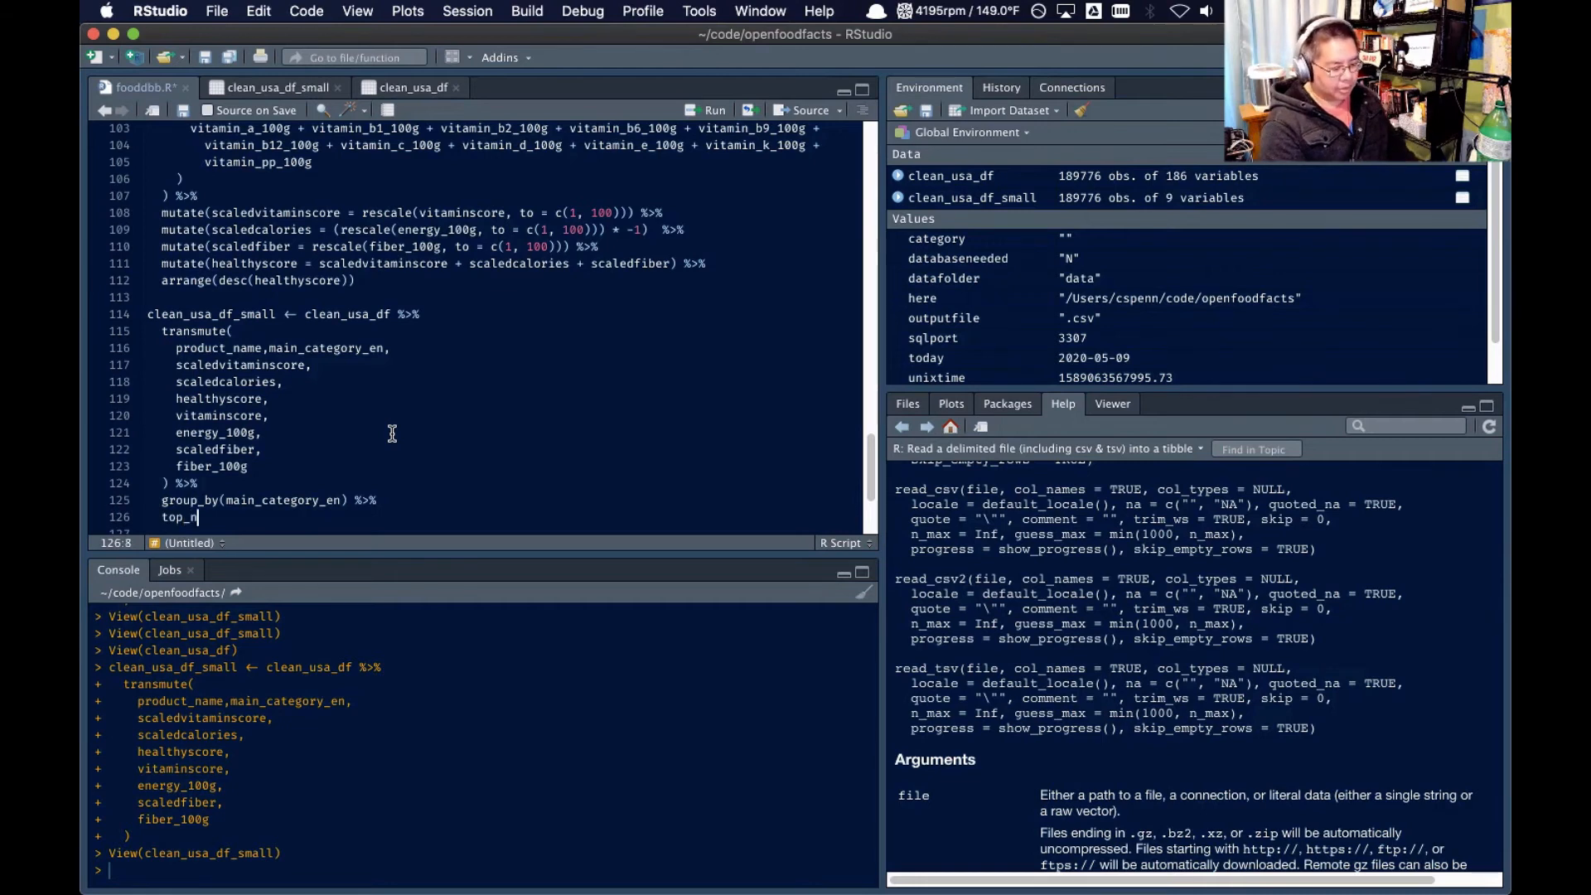
pyautogui.write('(')
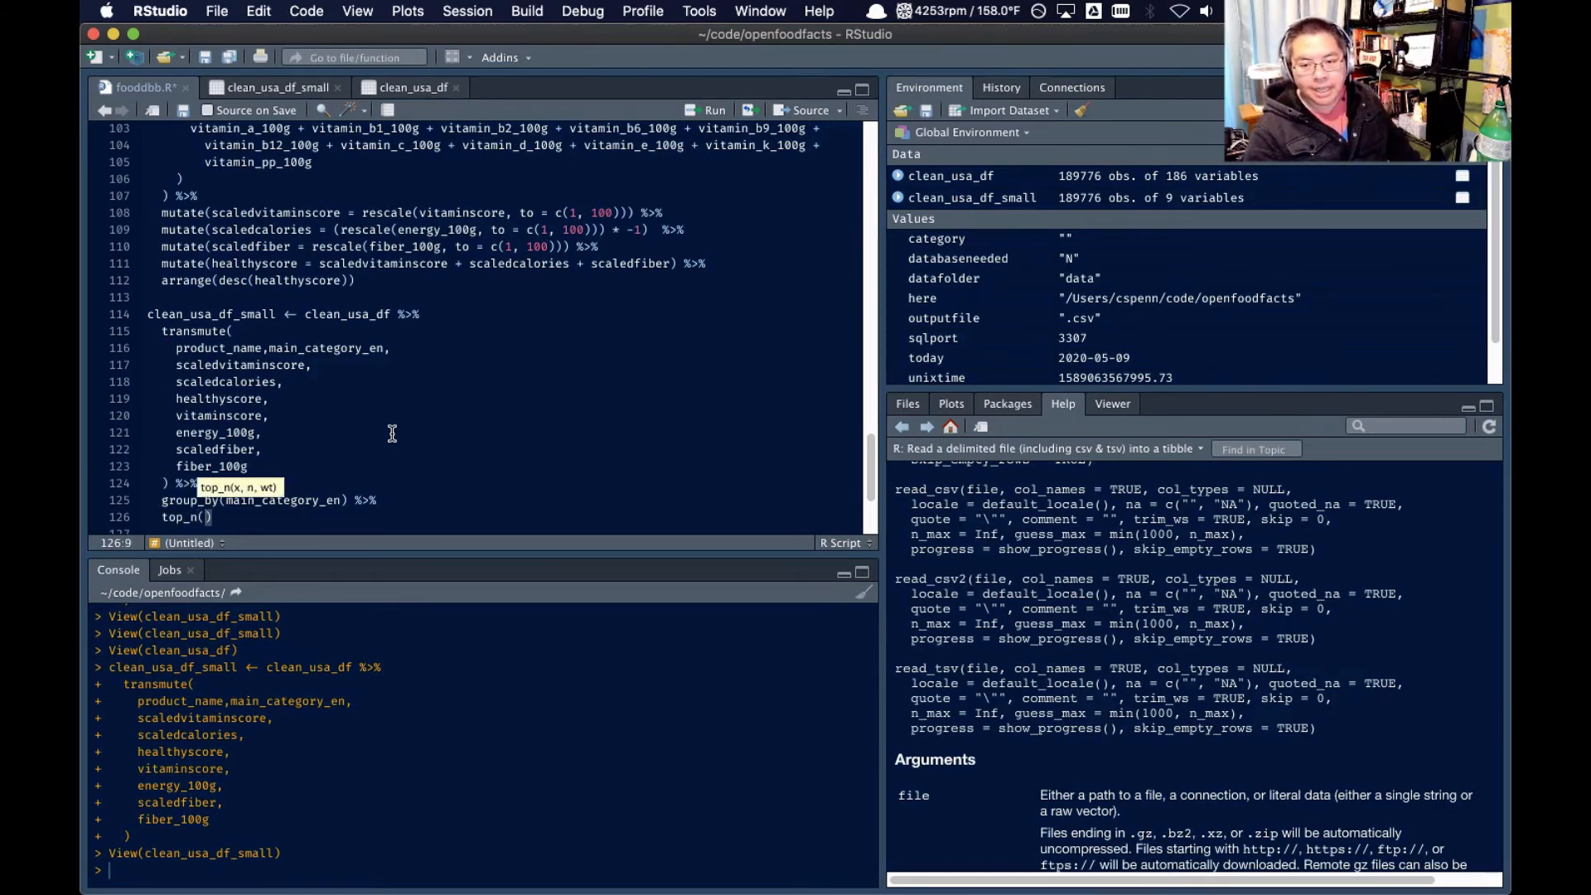
pyautogui.write('10,')
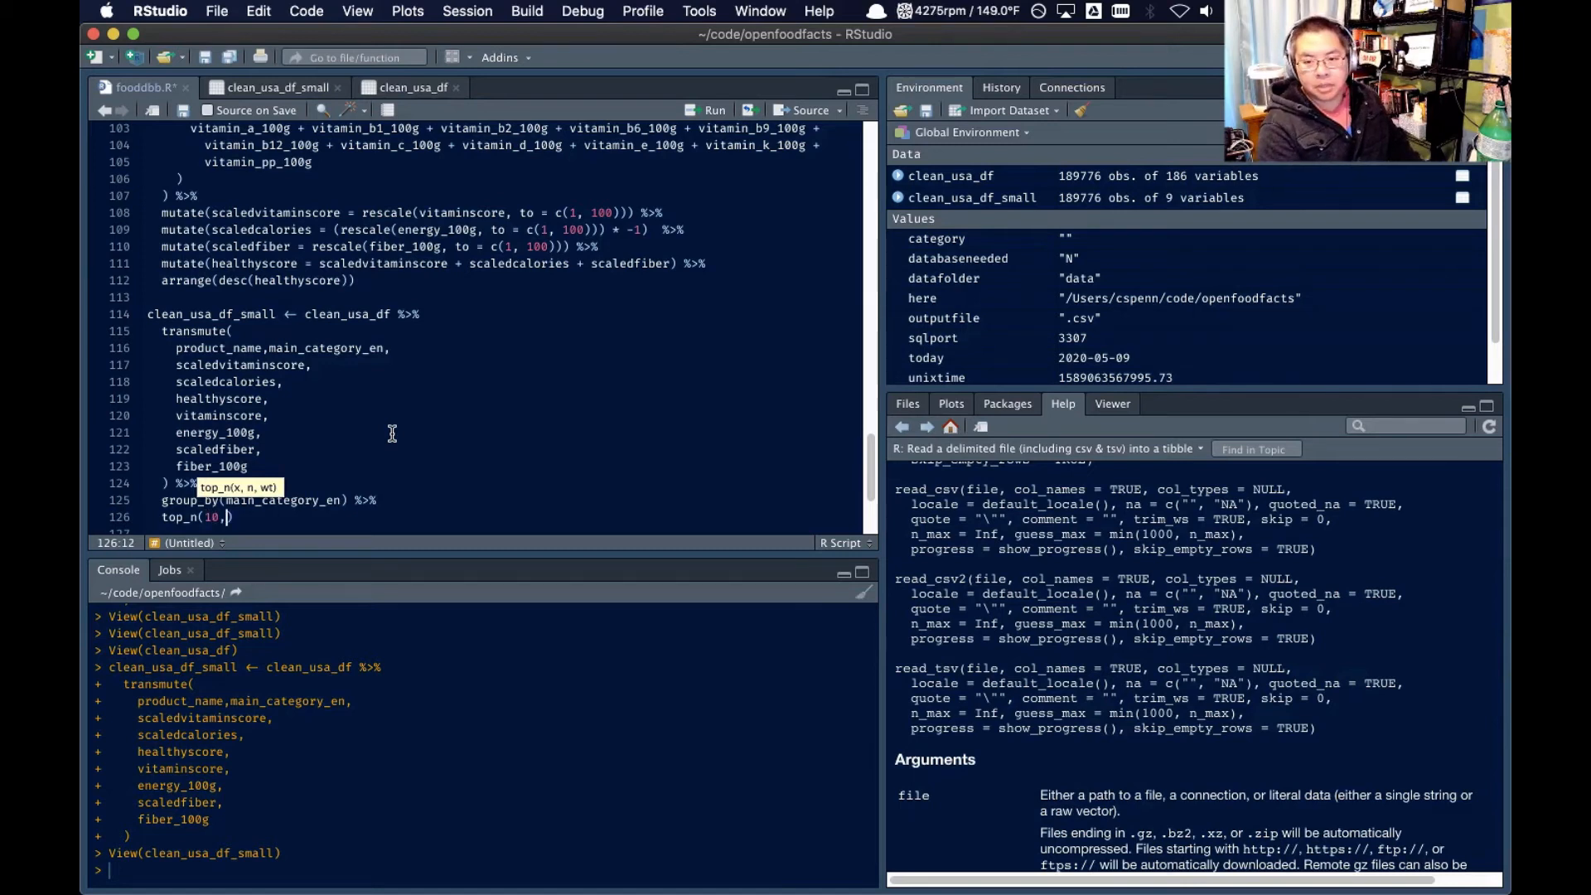
pyautogui.doubleClick(245, 398)
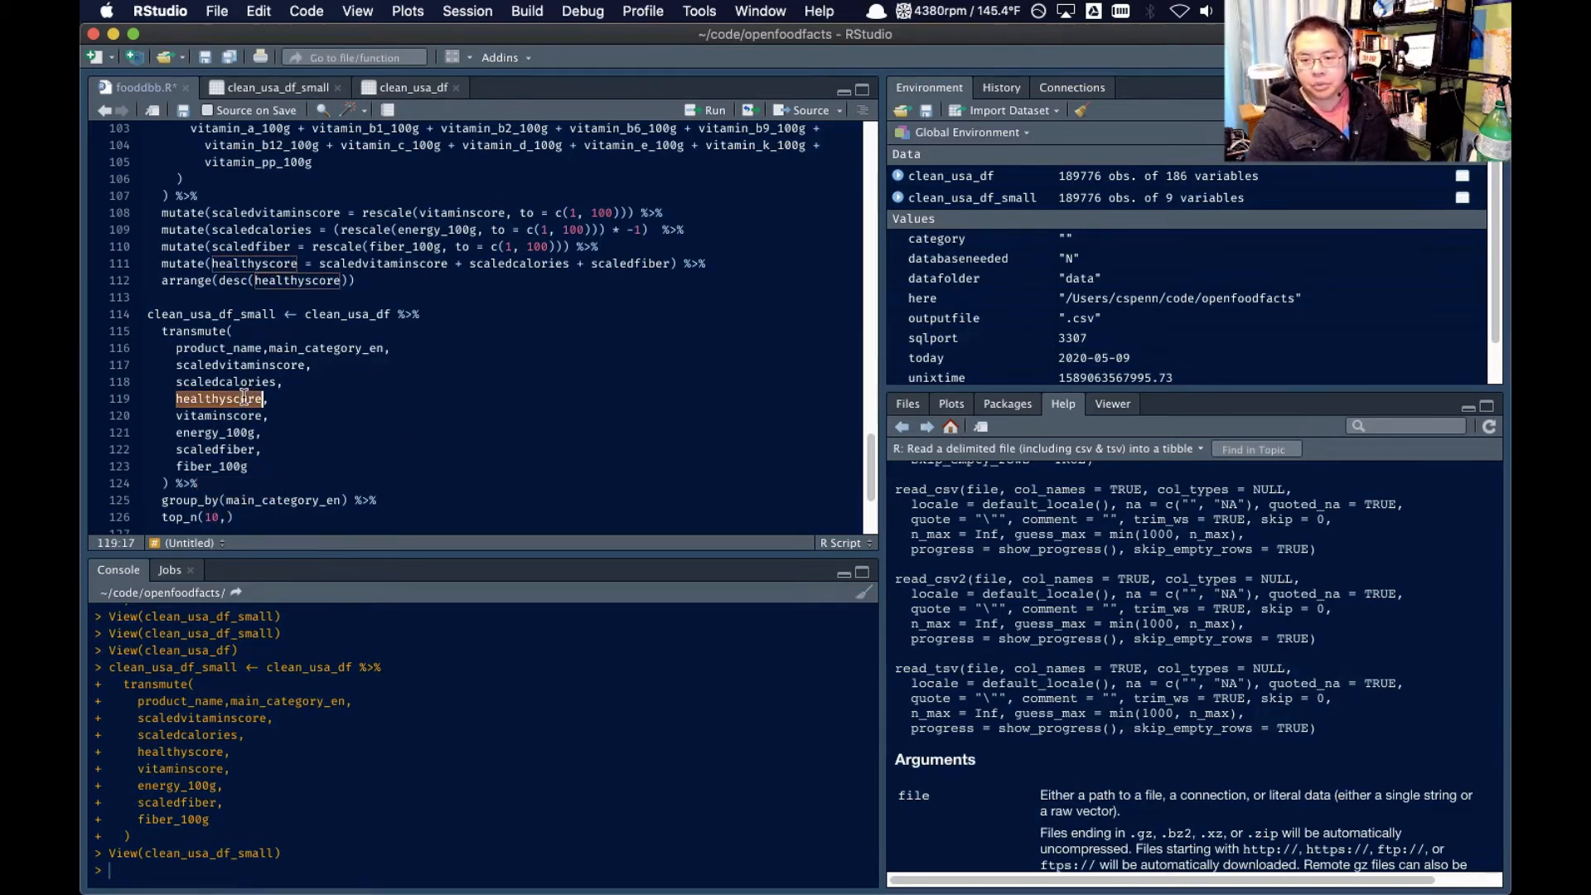
pyautogui.press('super+c')
pyautogui.click(229, 516)
pyautogui.press('super+v')
pyautogui.write(')')
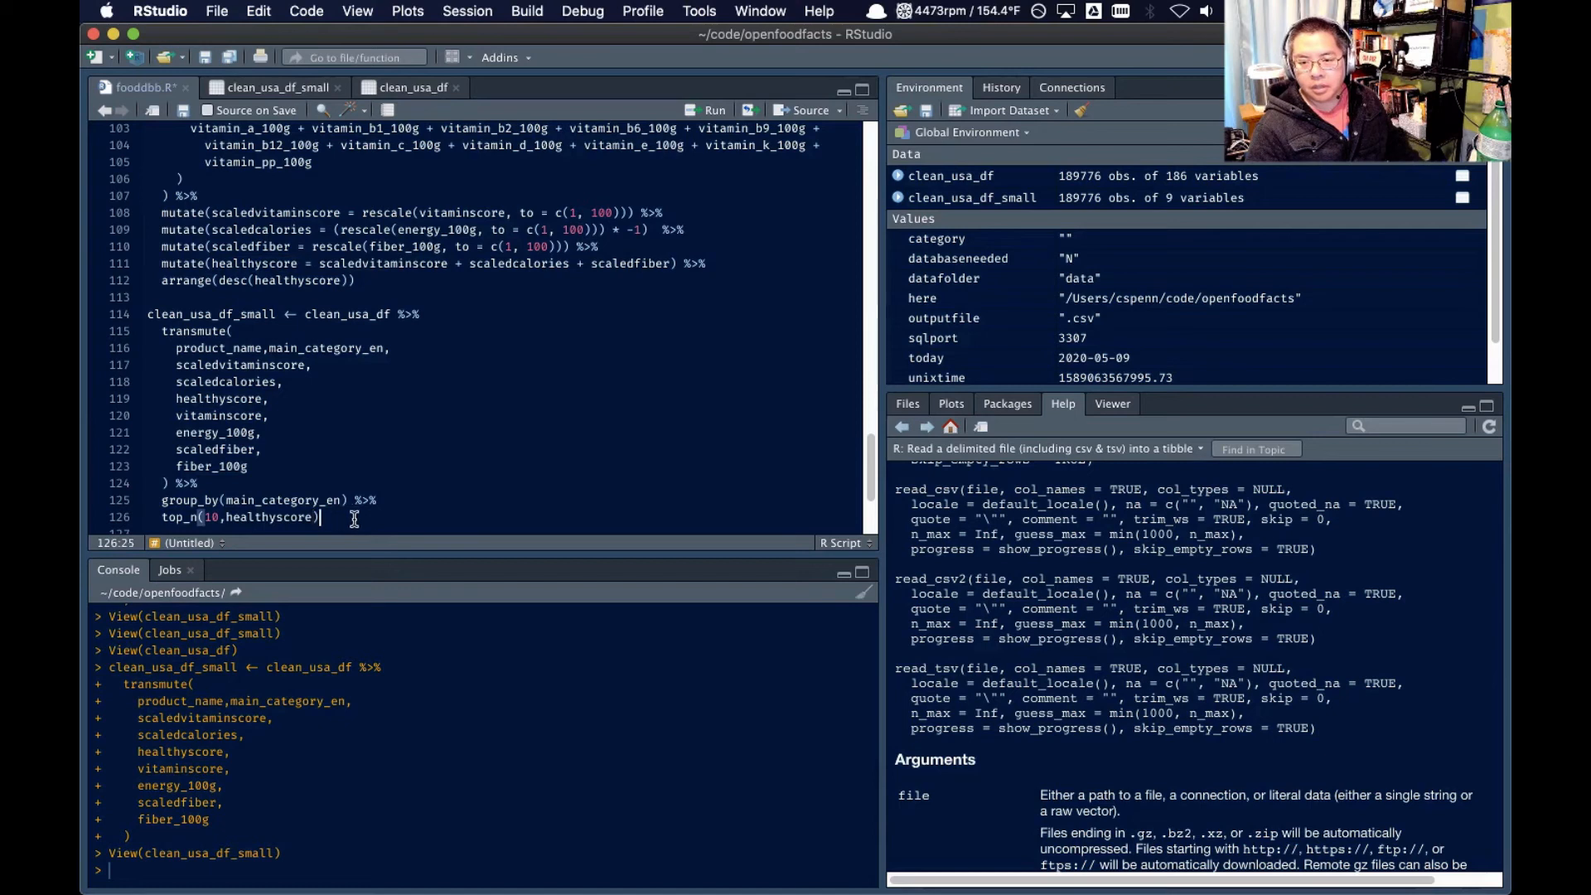
# Run the complete clean_usa_df_small pipeline with grouping and top_n, and open the resulting data frame in the data viewer
pyautogui.moveTo(319, 516); pyautogui.dragTo(147, 314)
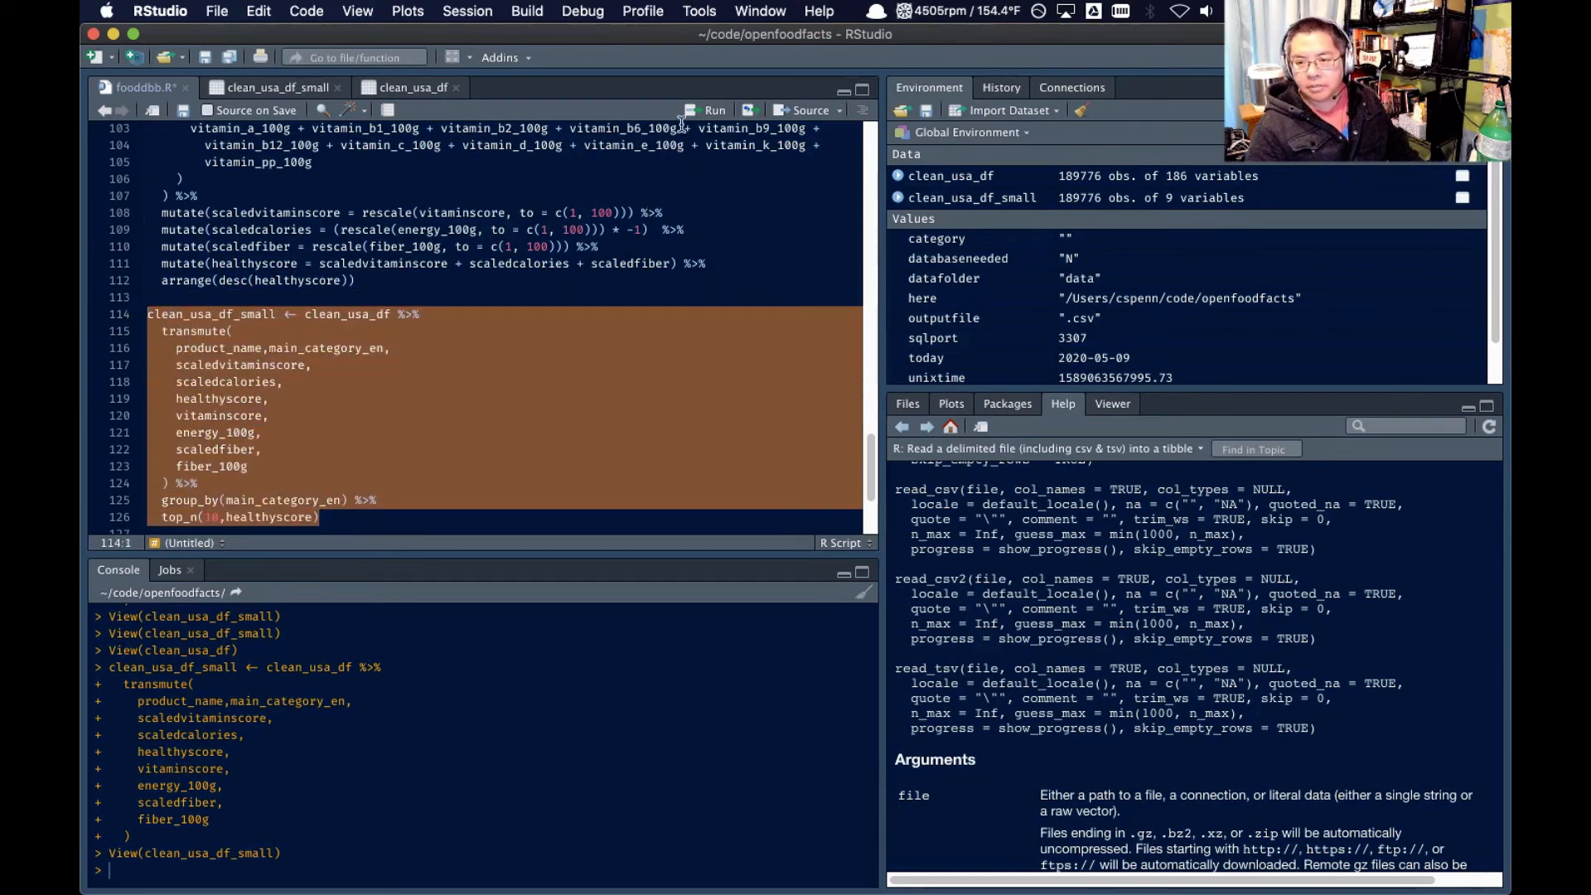
pyautogui.click(711, 110)
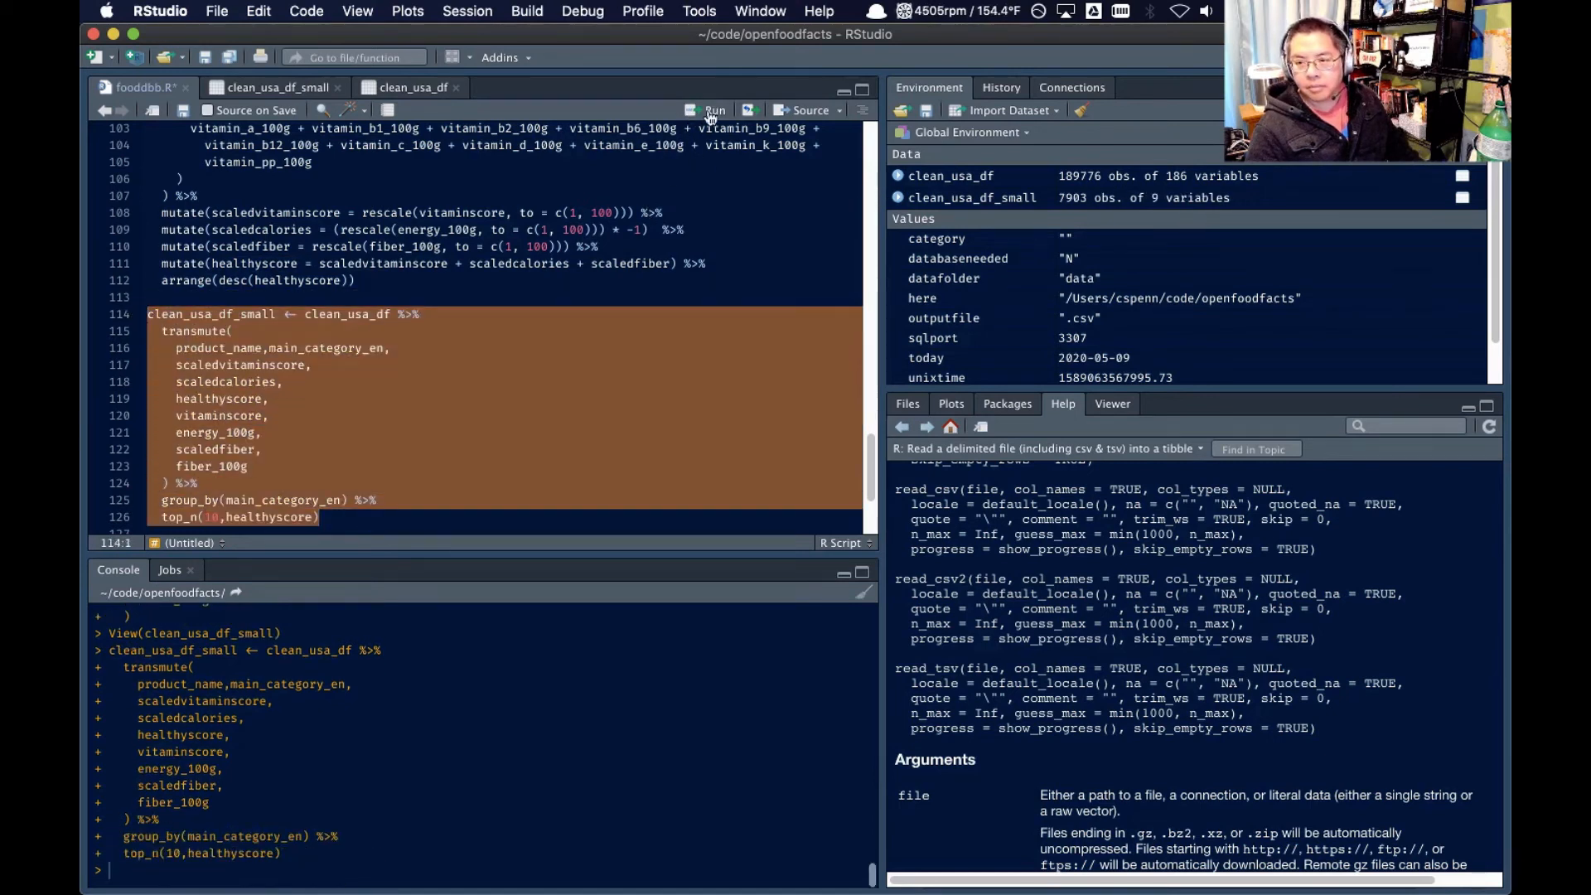
pyautogui.click(951, 202)
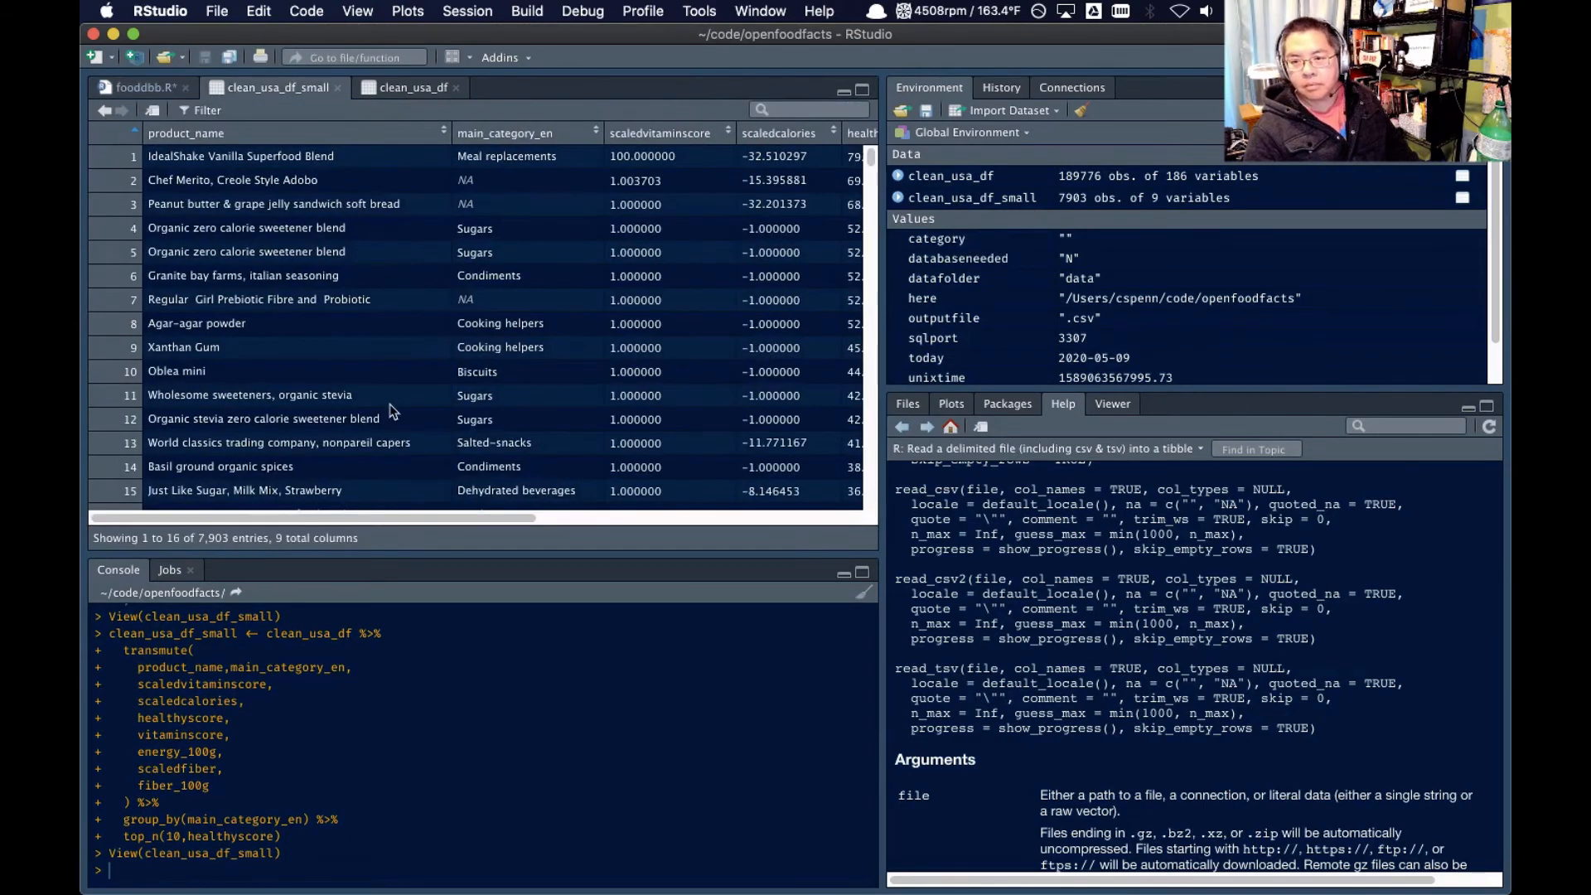
# In fooddbb.R, extend the clean_usa_df_small pipeline after top_n(10,healthyscore) with ungroup()
pyautogui.click(143, 89)
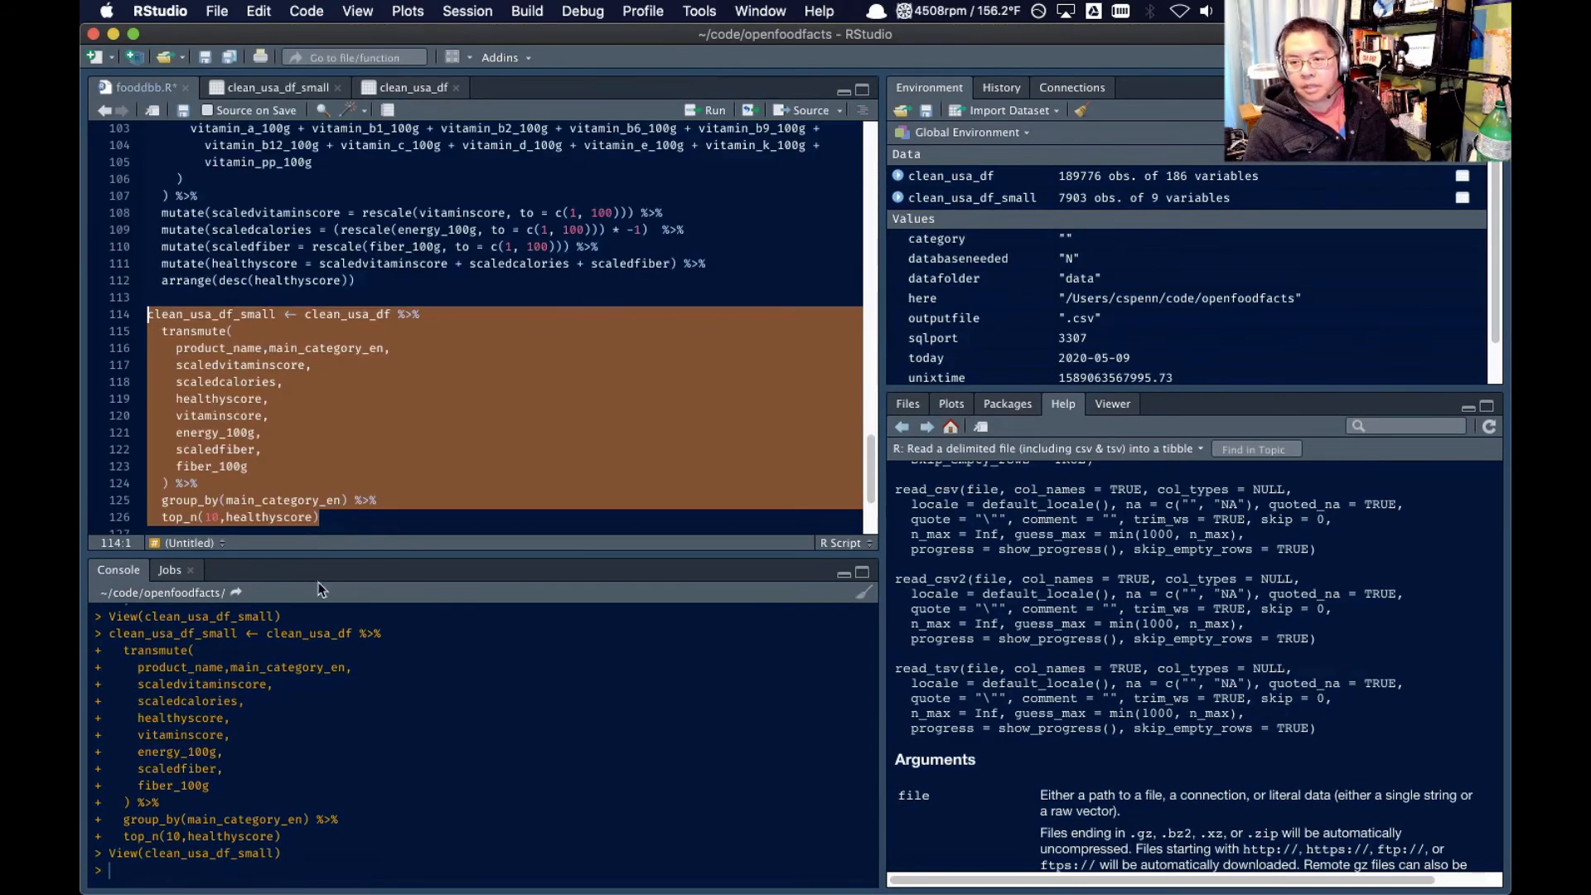
pyautogui.click(355, 514)
pyautogui.write('%>%')
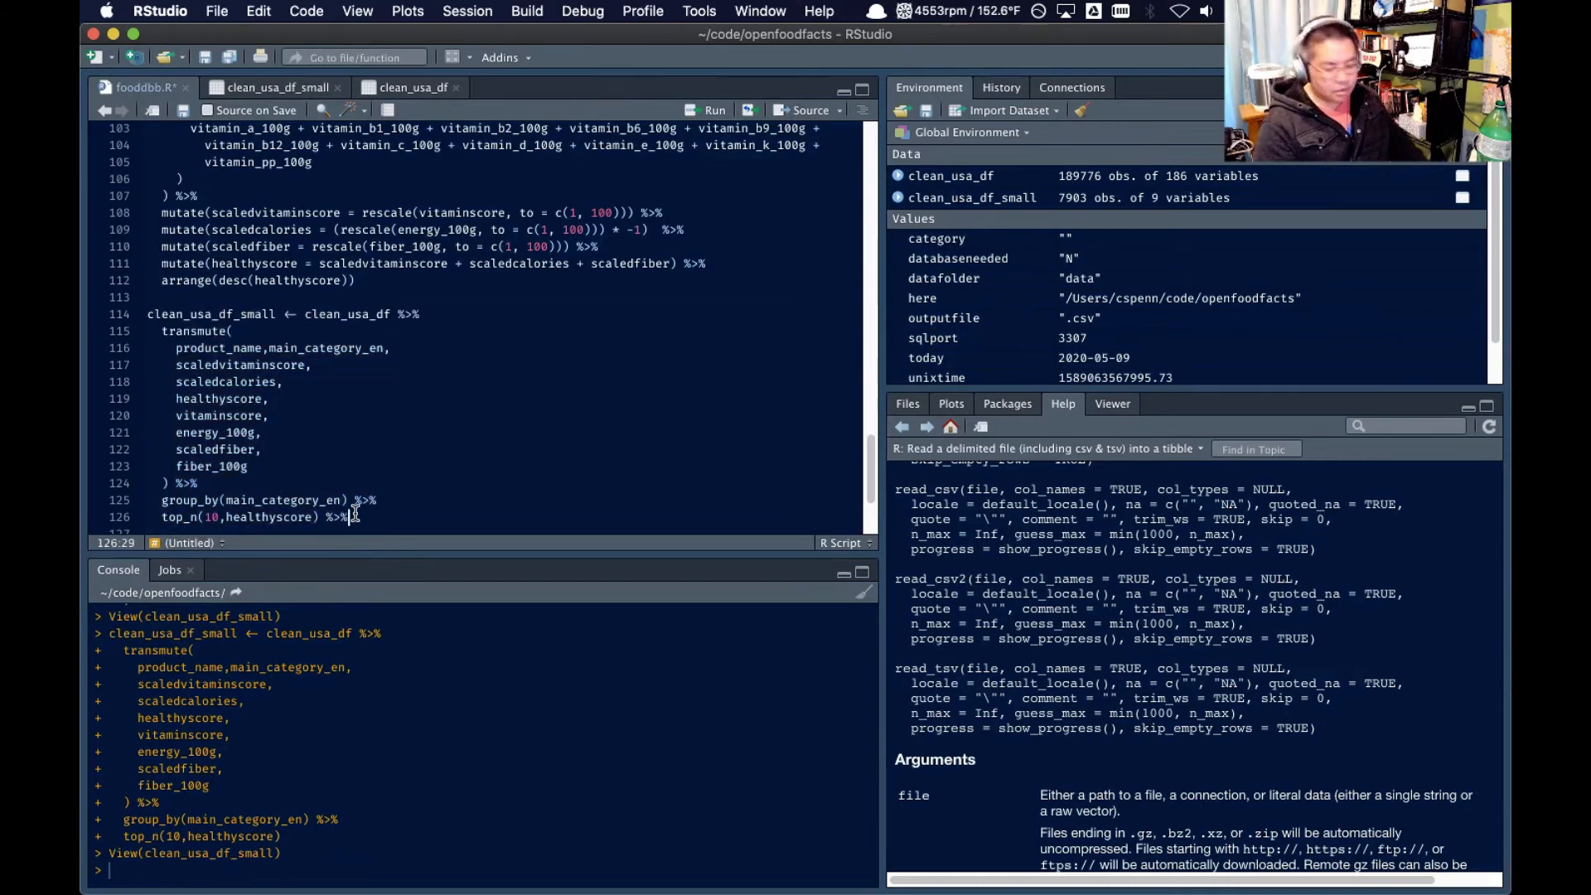
pyautogui.press('Return')
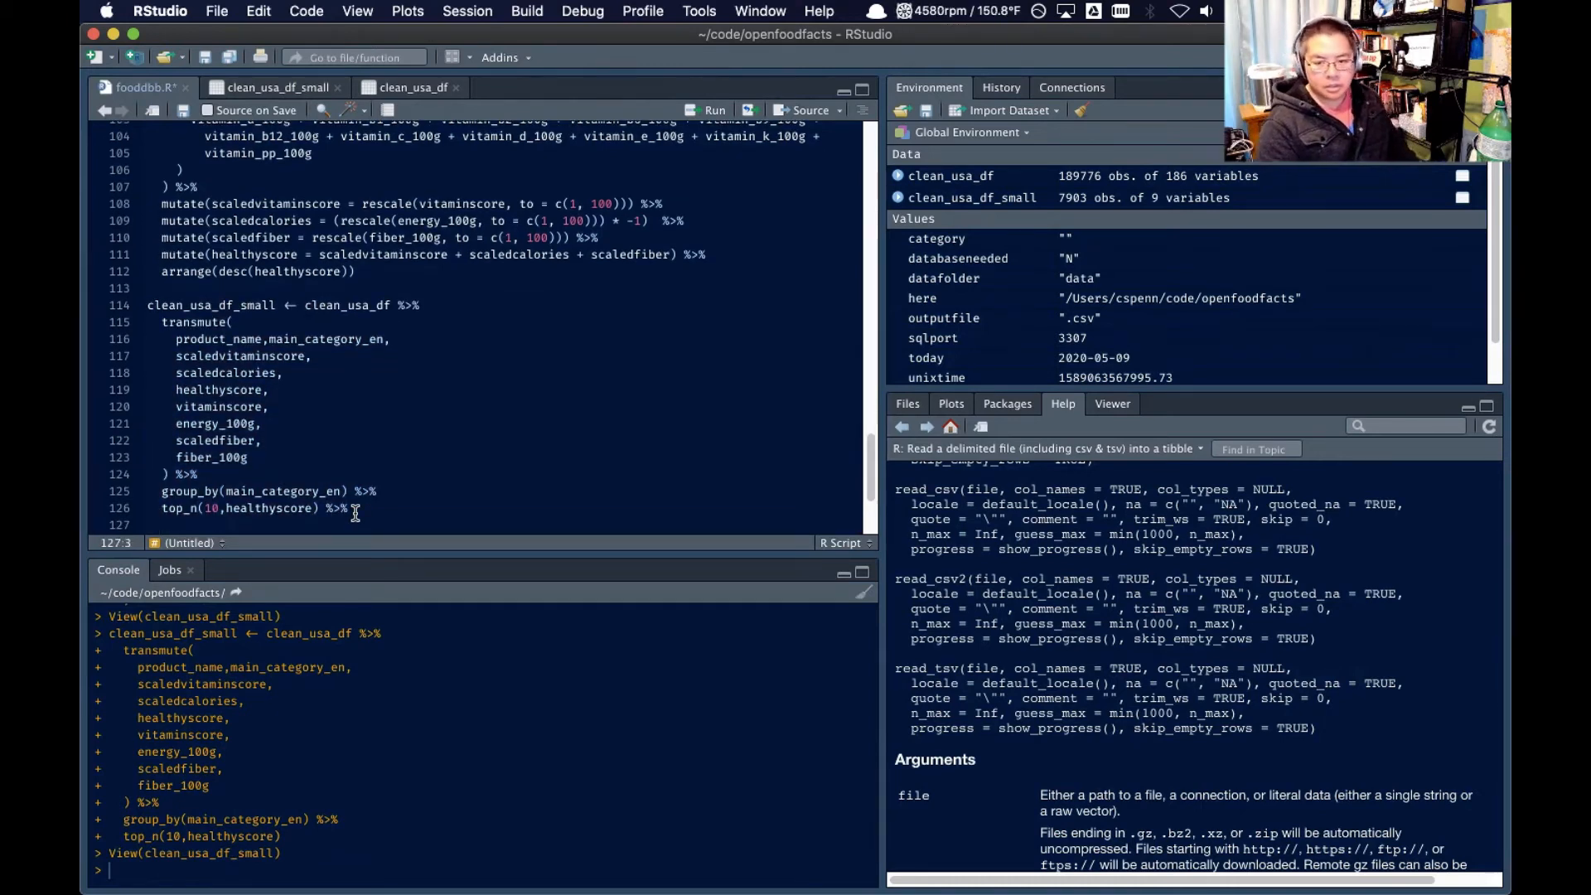
pyautogui.write('ungroup')
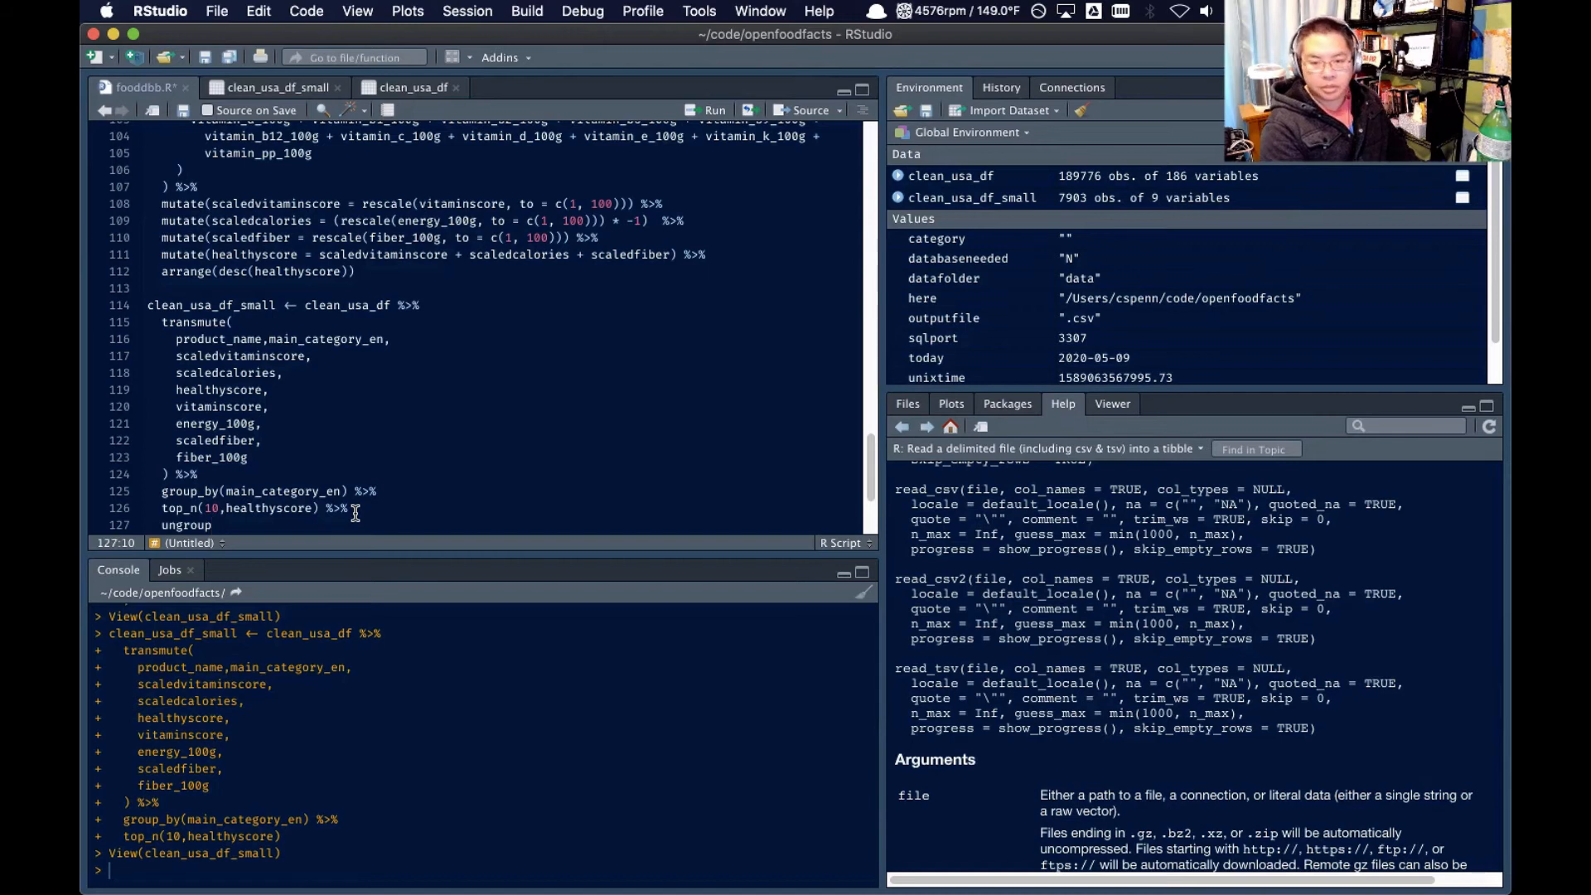
pyautogui.write('() ')
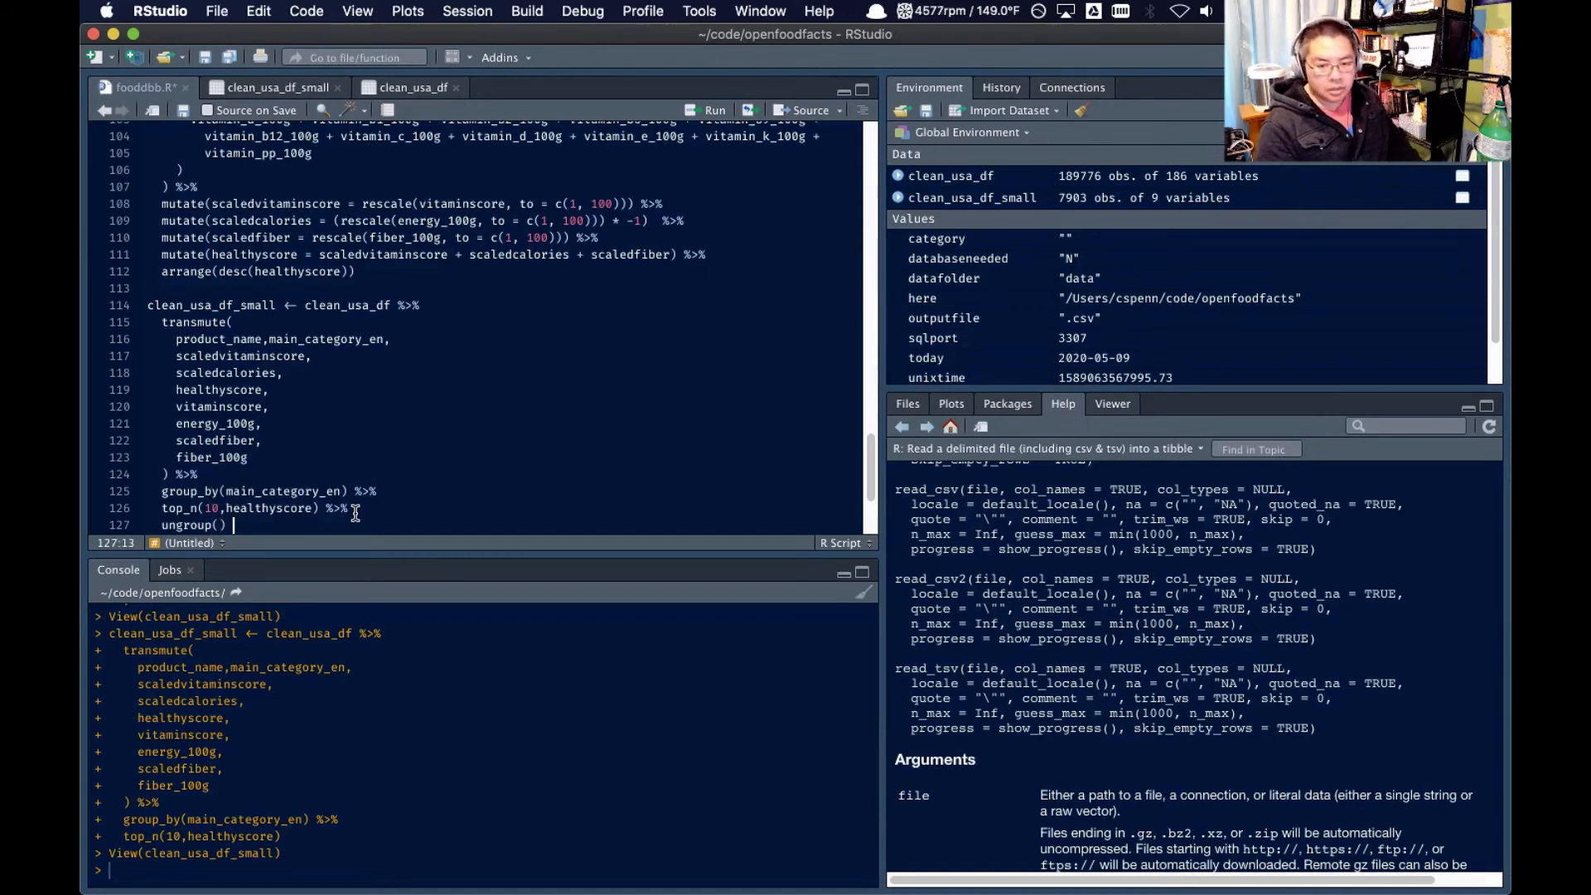
pyautogui.write('%>%')
# Pipe the ungrouped result into arrange(main_category_en) so the products are sorted by main category
pyautogui.press('Return')
pyautogui.write('arrange(')
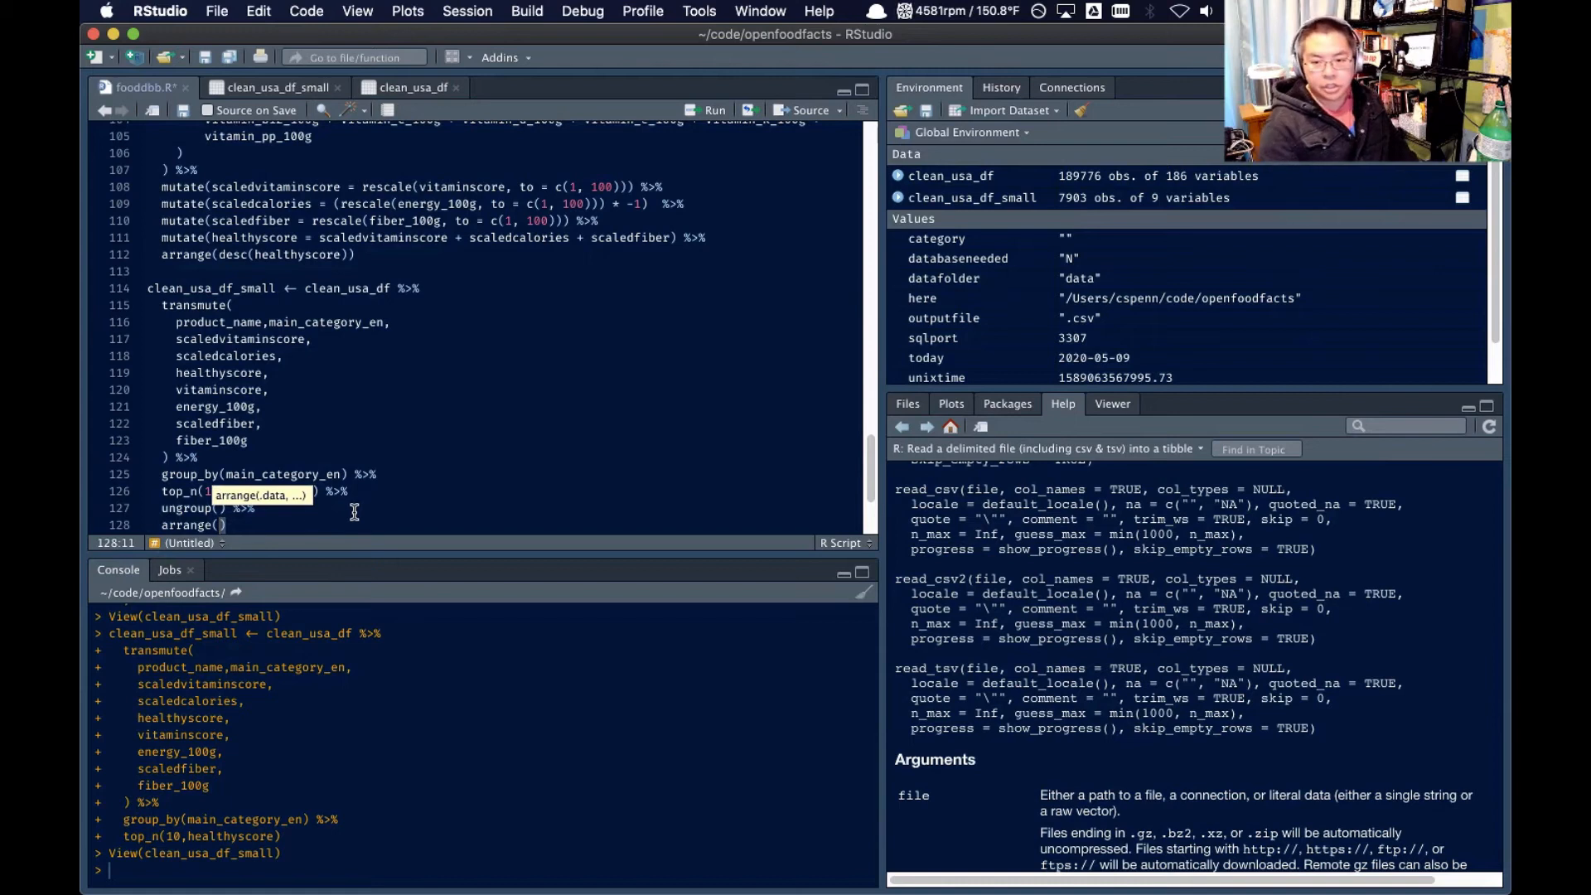
pyautogui.click(283, 453)
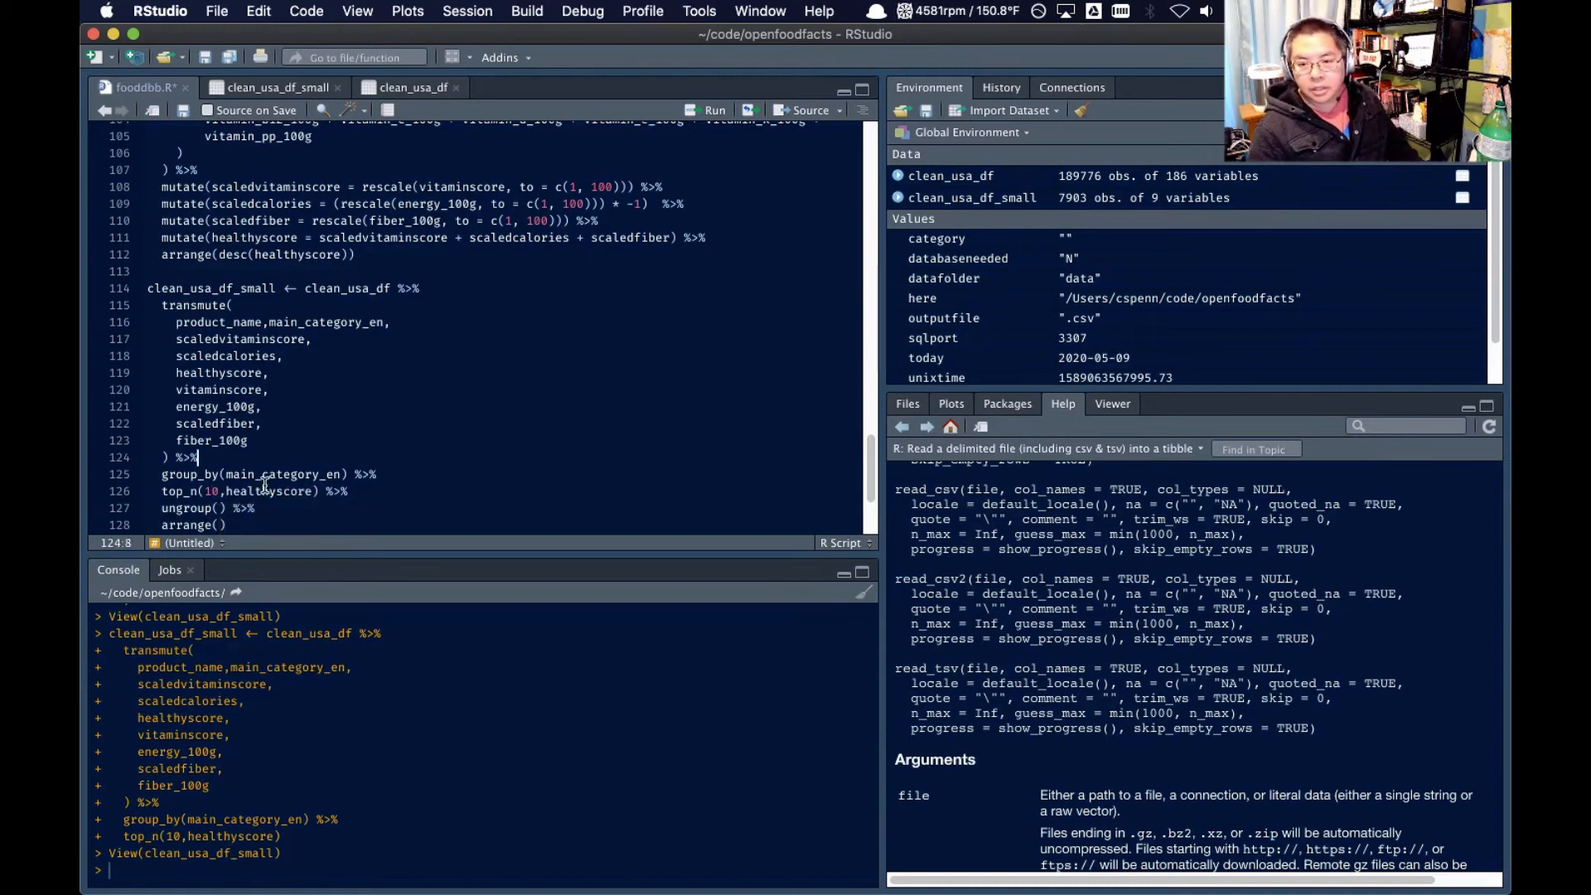
pyautogui.doubleClick(276, 473)
pyautogui.press('super+c')
pyautogui.click(219, 524)
pyautogui.press('super+v')
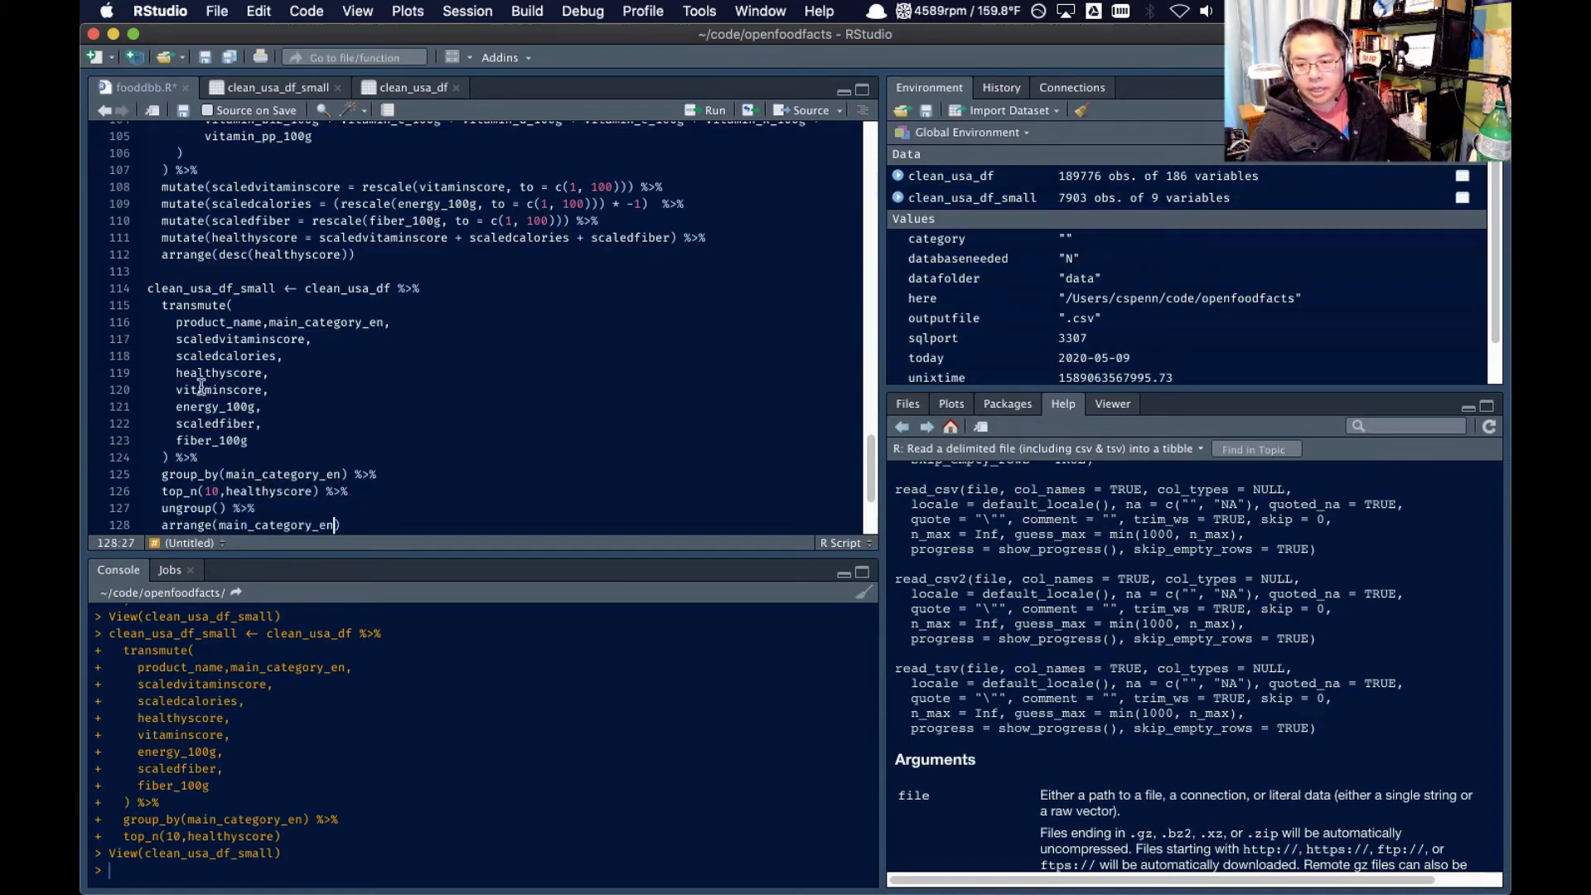
# Run the clean_usa_df_small pipeline with ungroup and arrange, and open the rebuilt data frame in the data viewer
pyautogui.doubleClick(193, 290)
pyautogui.moveTo(193, 290); pyautogui.dragTo(439, 529)
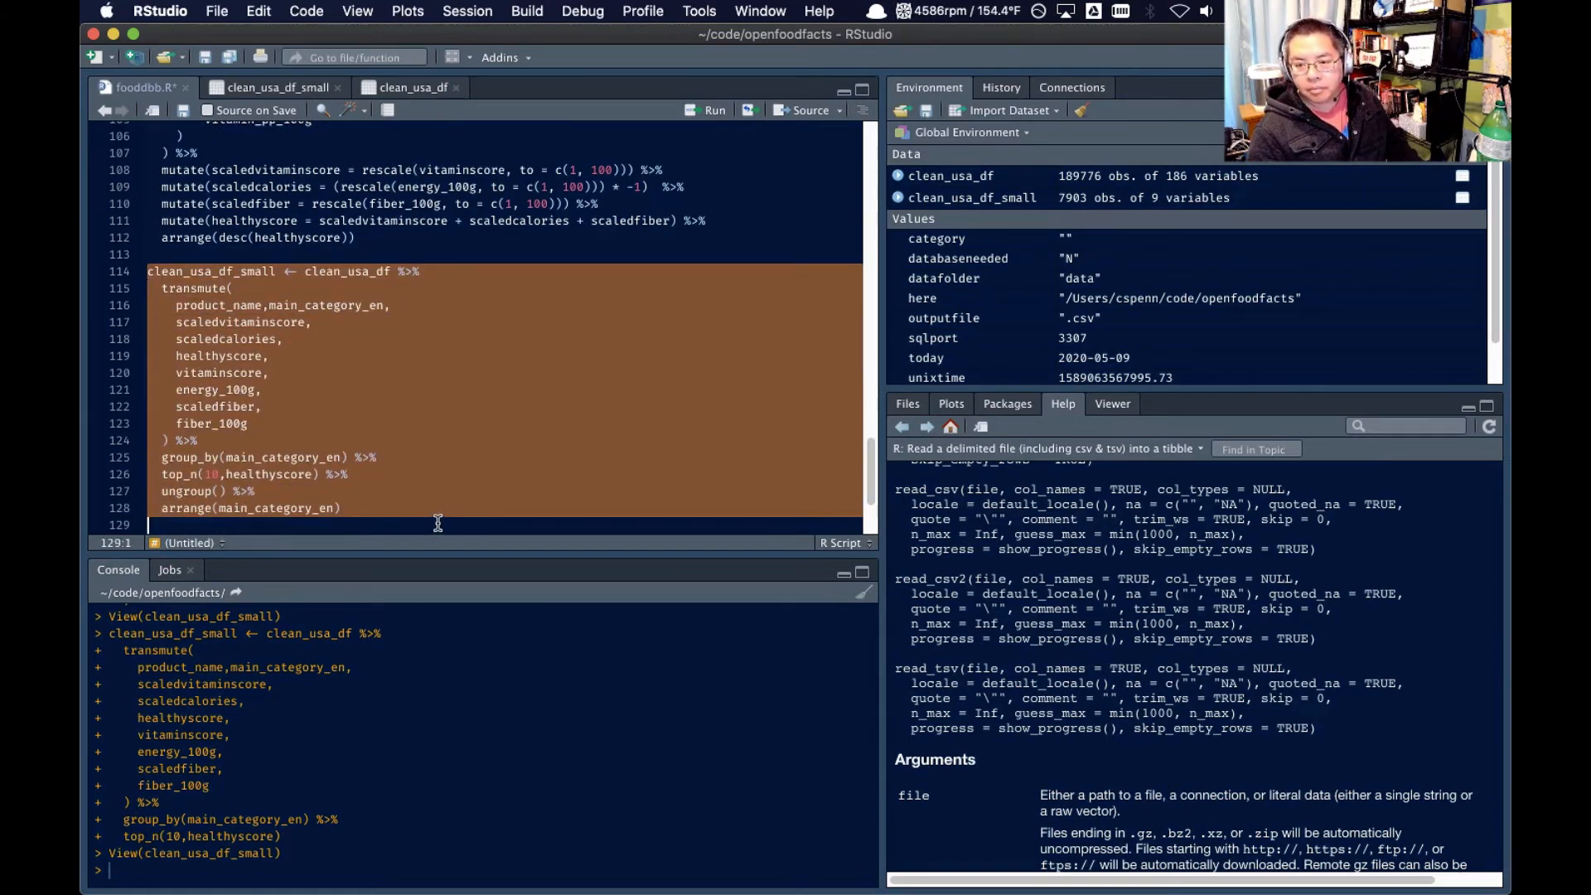
pyautogui.click(710, 116)
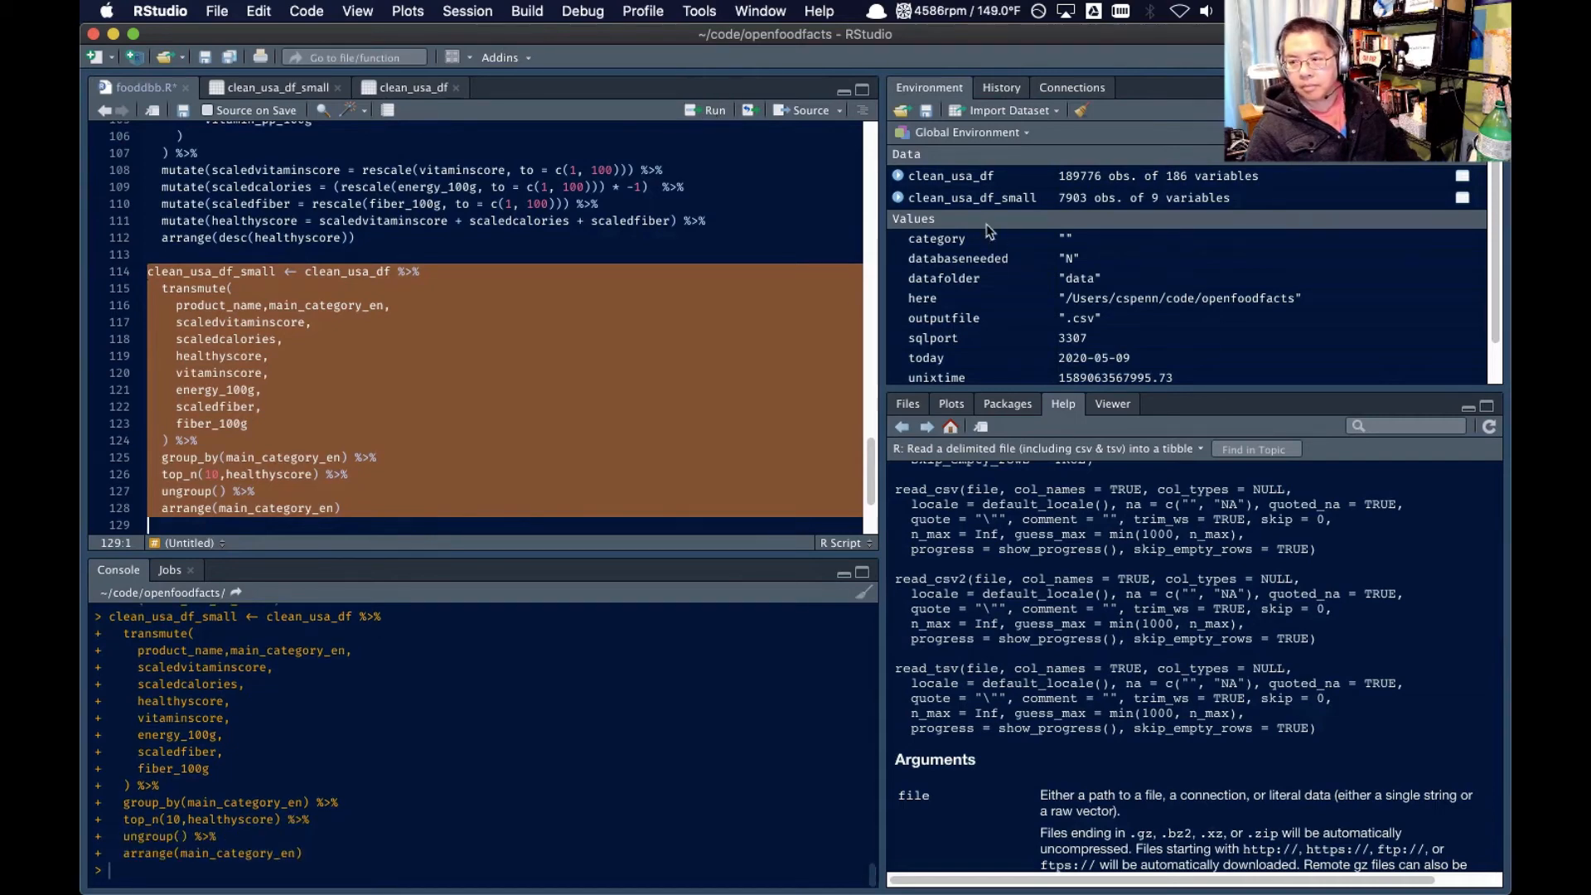
pyautogui.click(974, 202)
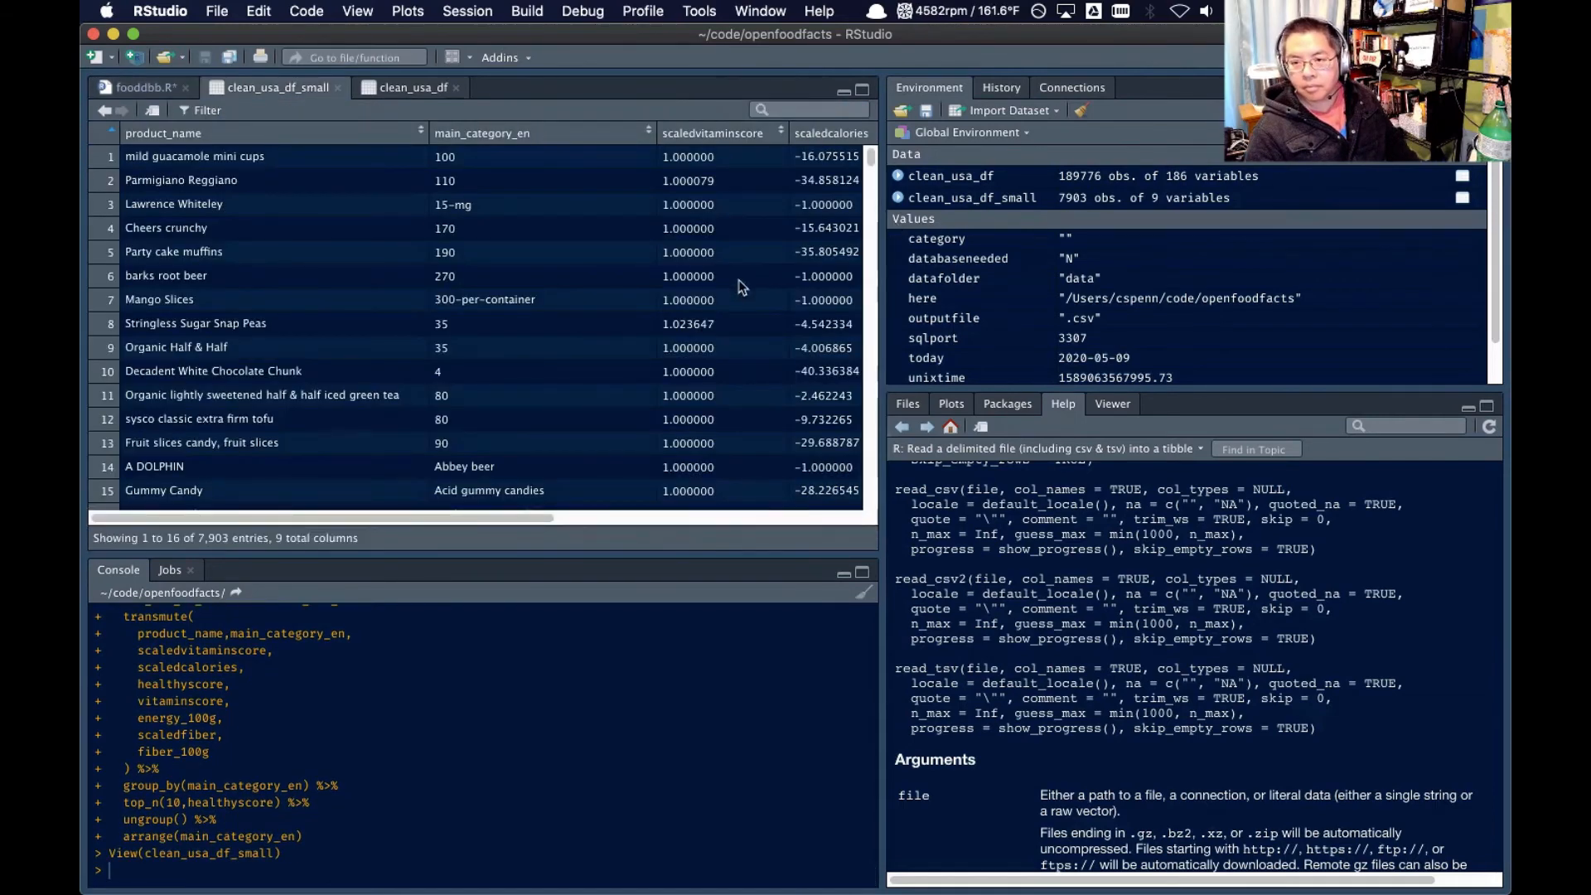
# Look through the category-sorted clean_usa_df_small rows to examine which products are kept in each main category
pyautogui.scroll(-5, 654, 327)
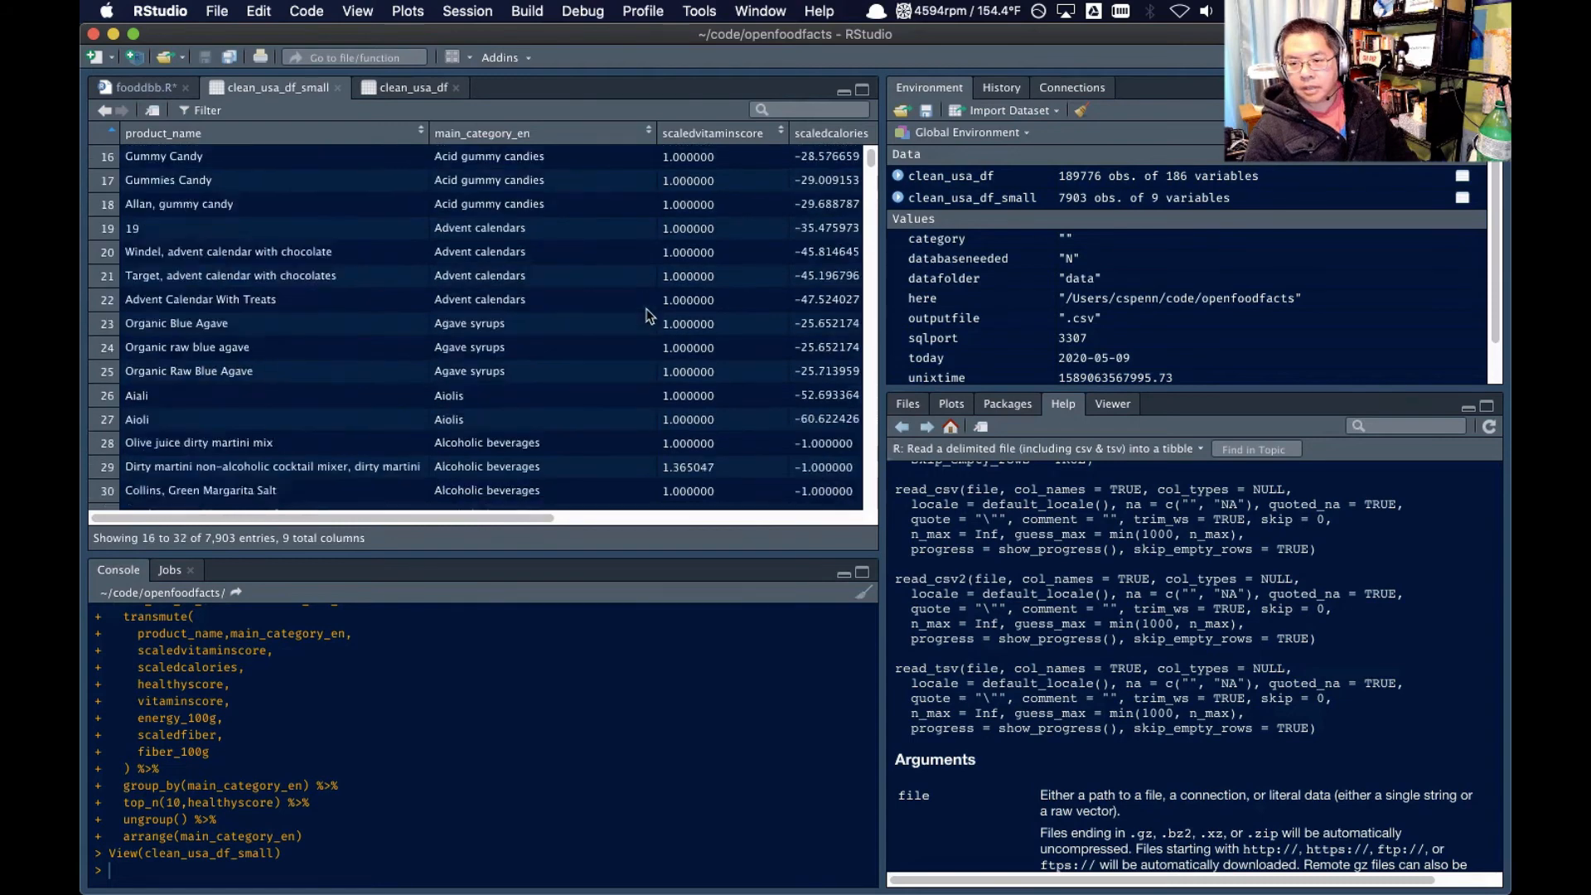
pyautogui.scroll(-6, 621, 300)
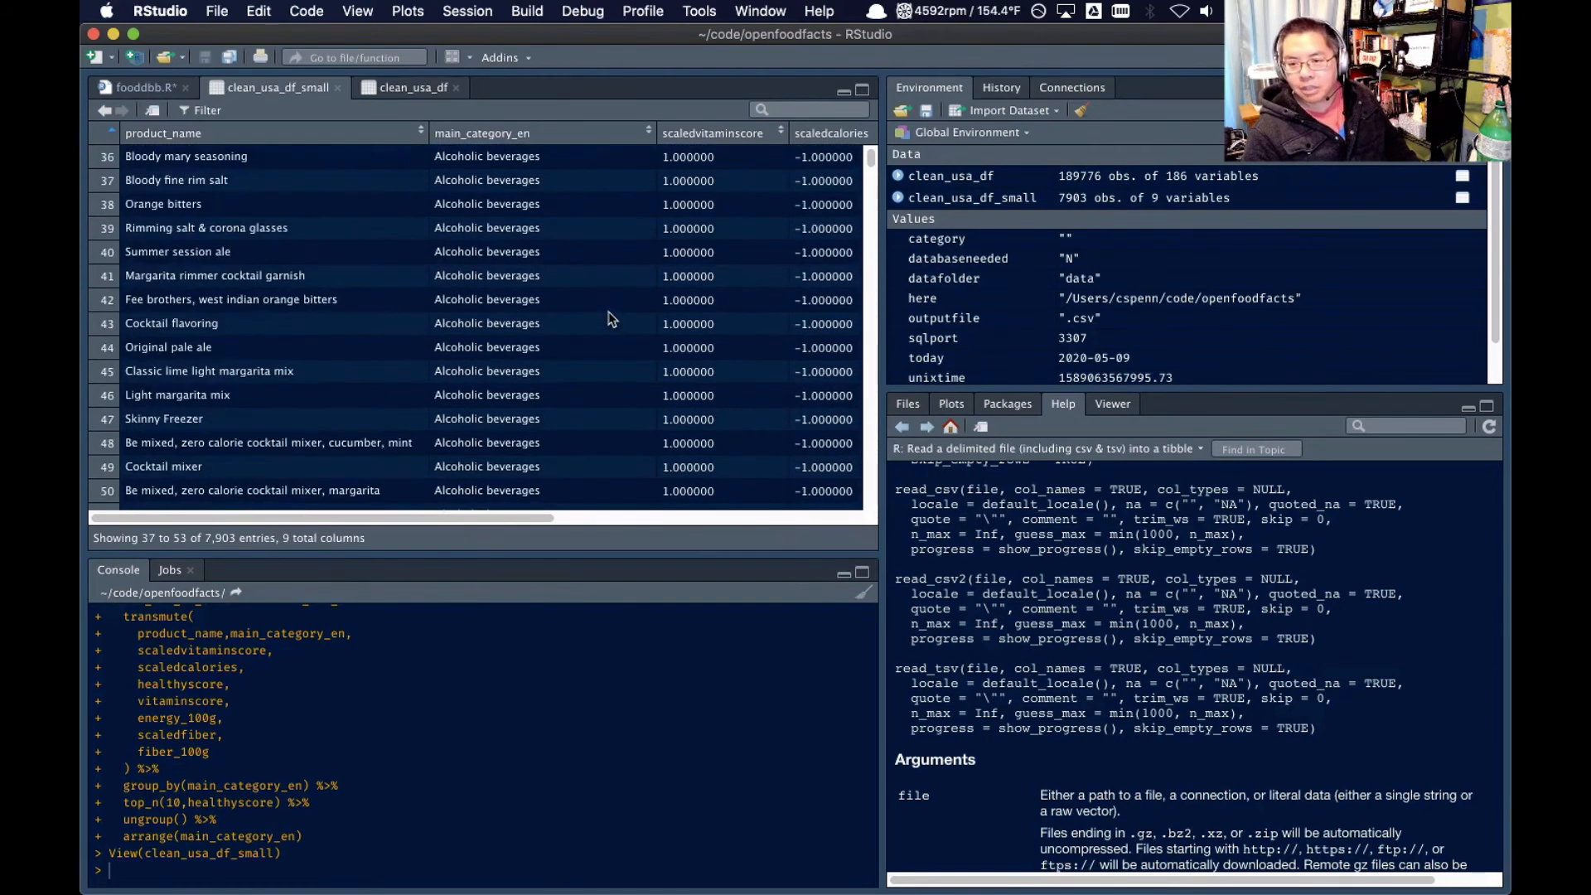
pyautogui.scroll(-5, 607, 317)
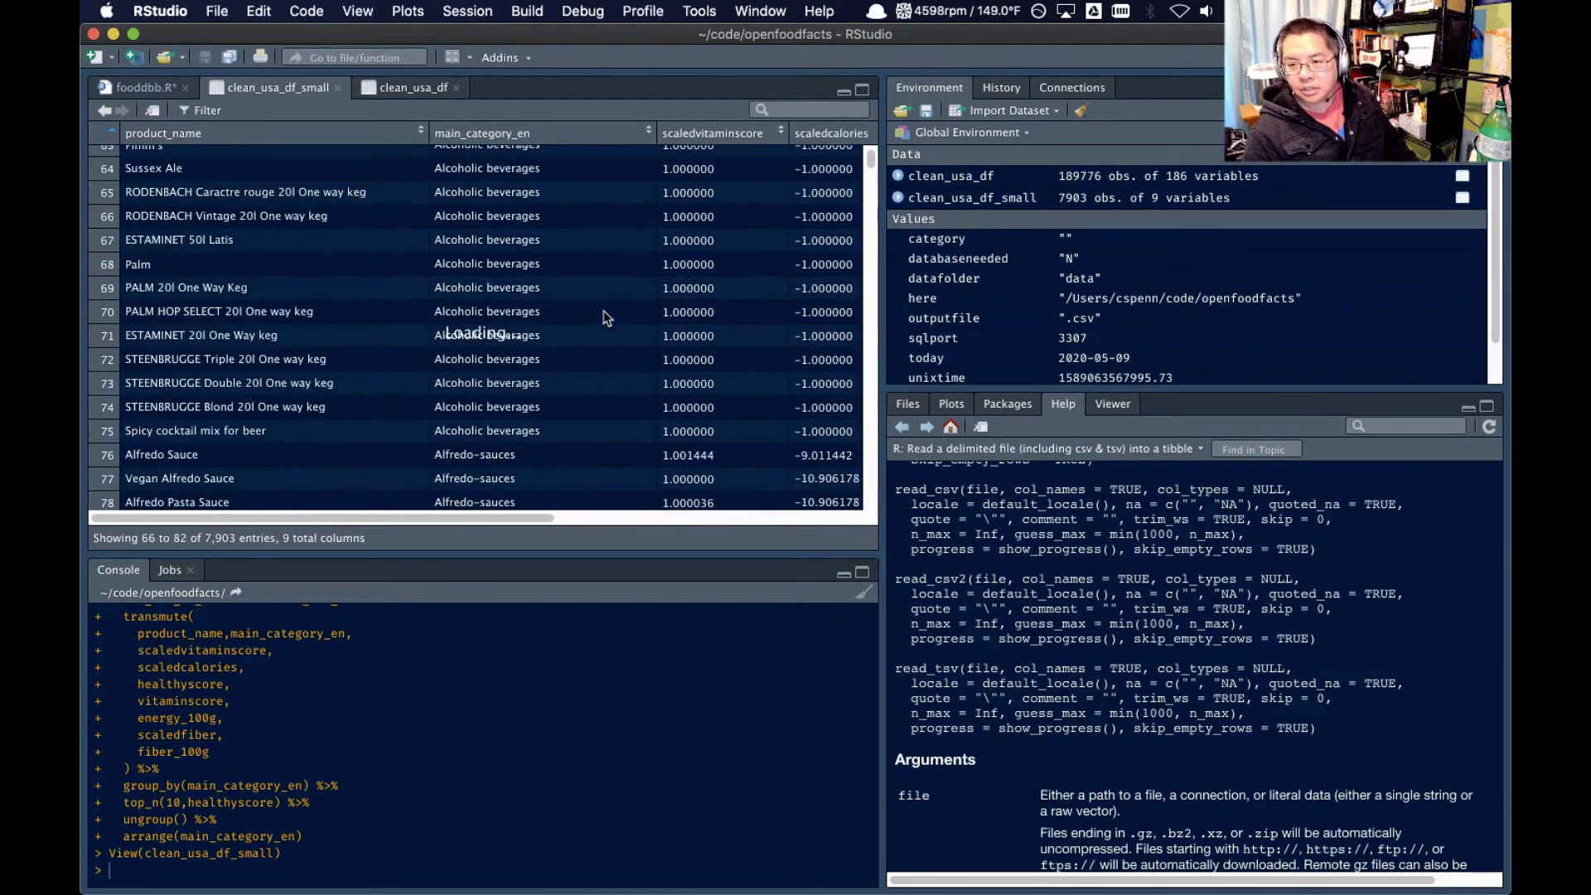
pyautogui.scroll(-2, 607, 317)
pyautogui.scroll(-10, 606, 318)
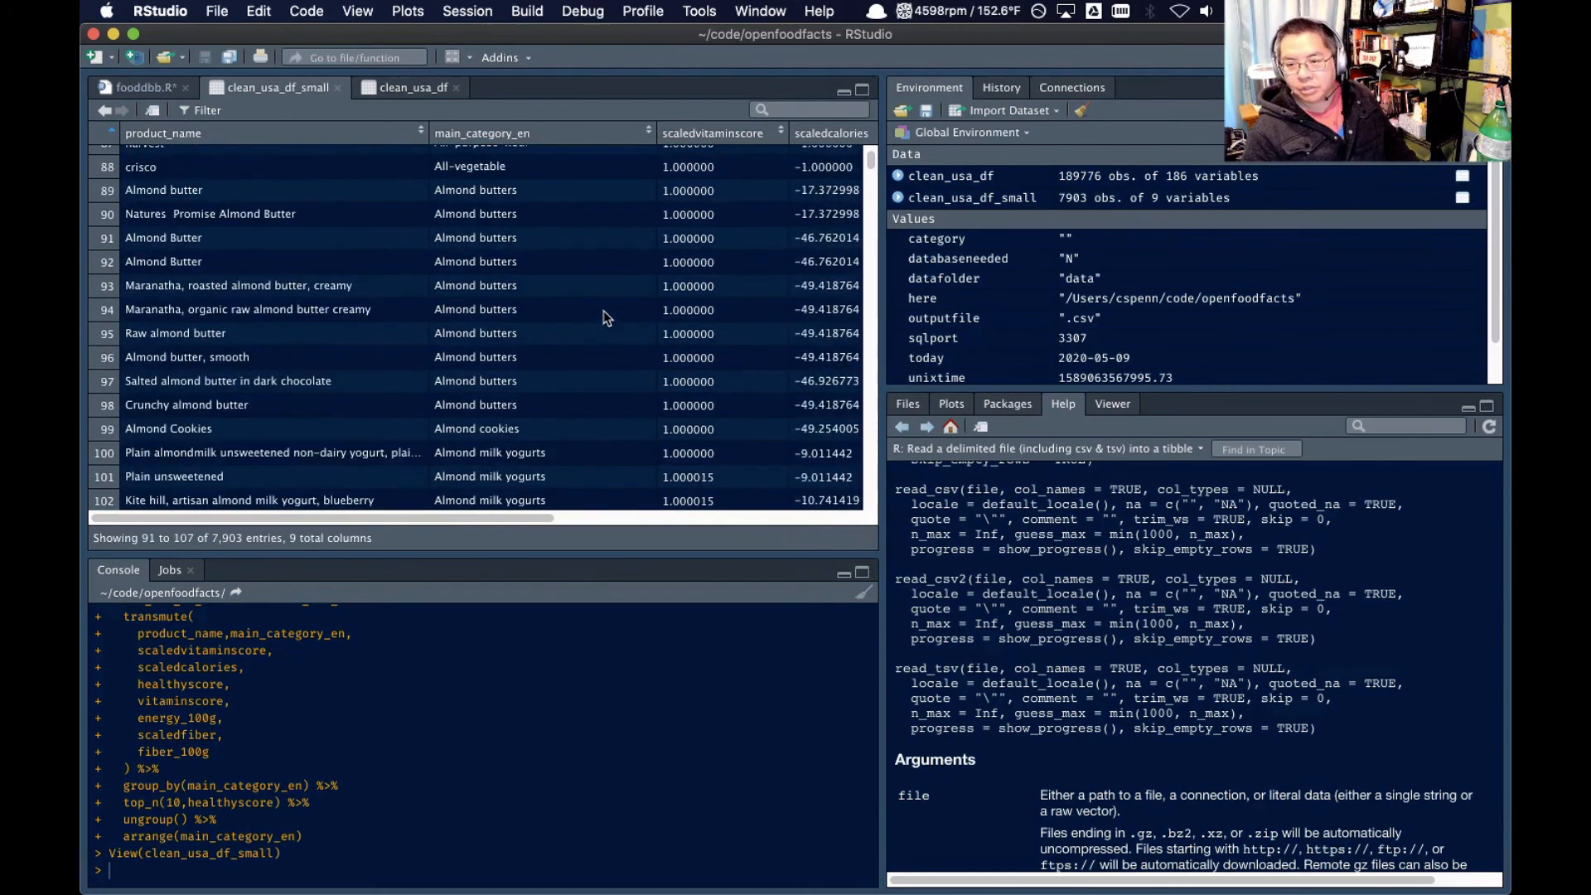
pyautogui.scroll(-4, 607, 318)
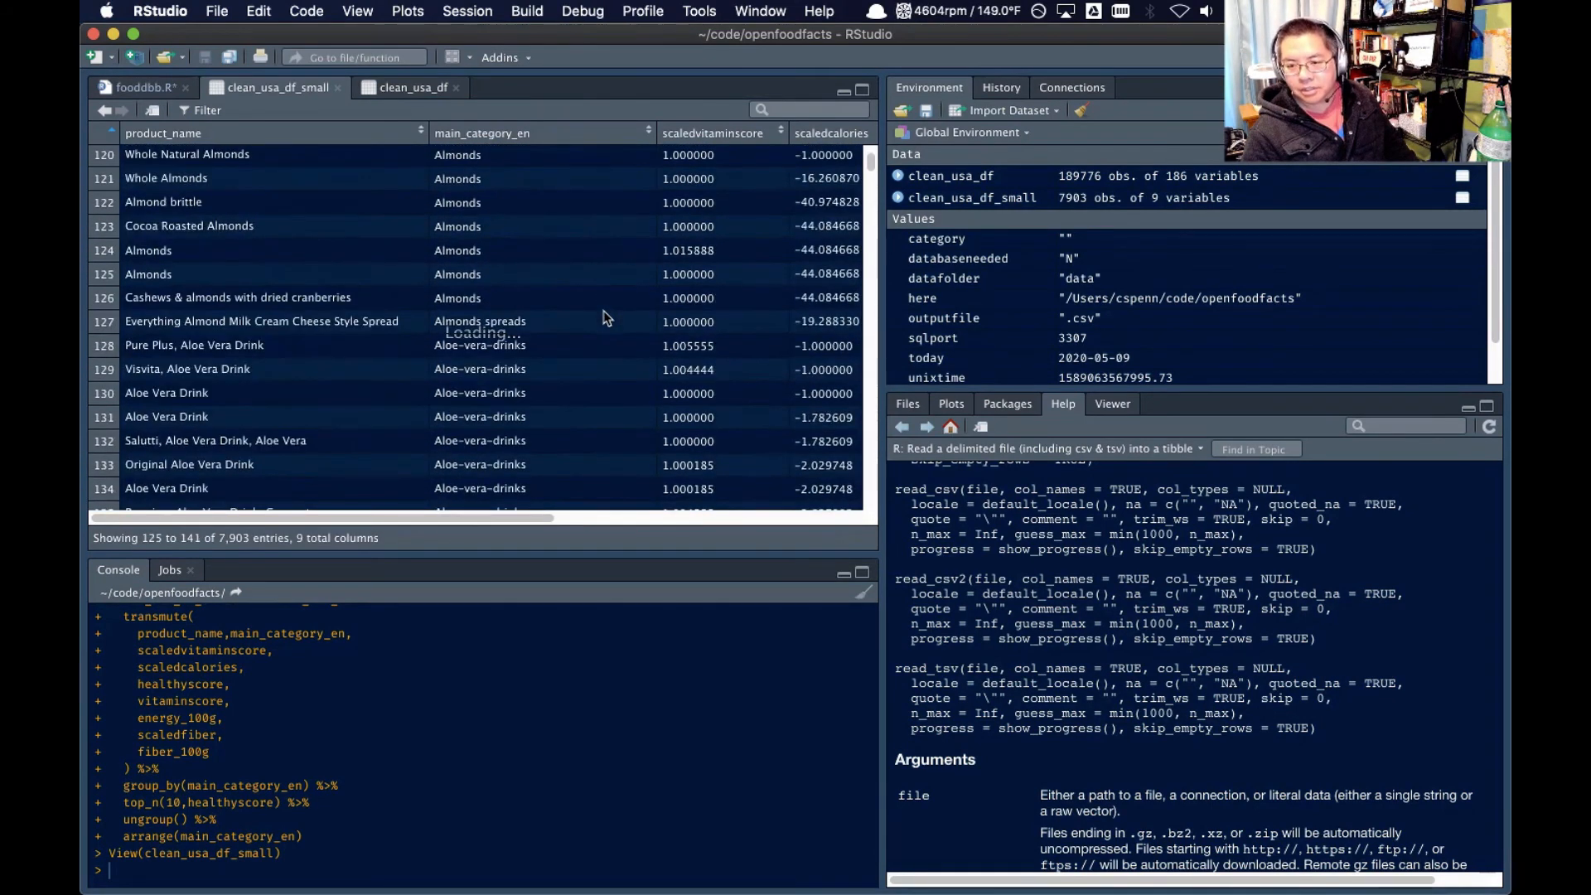
pyautogui.scroll(-10, 607, 318)
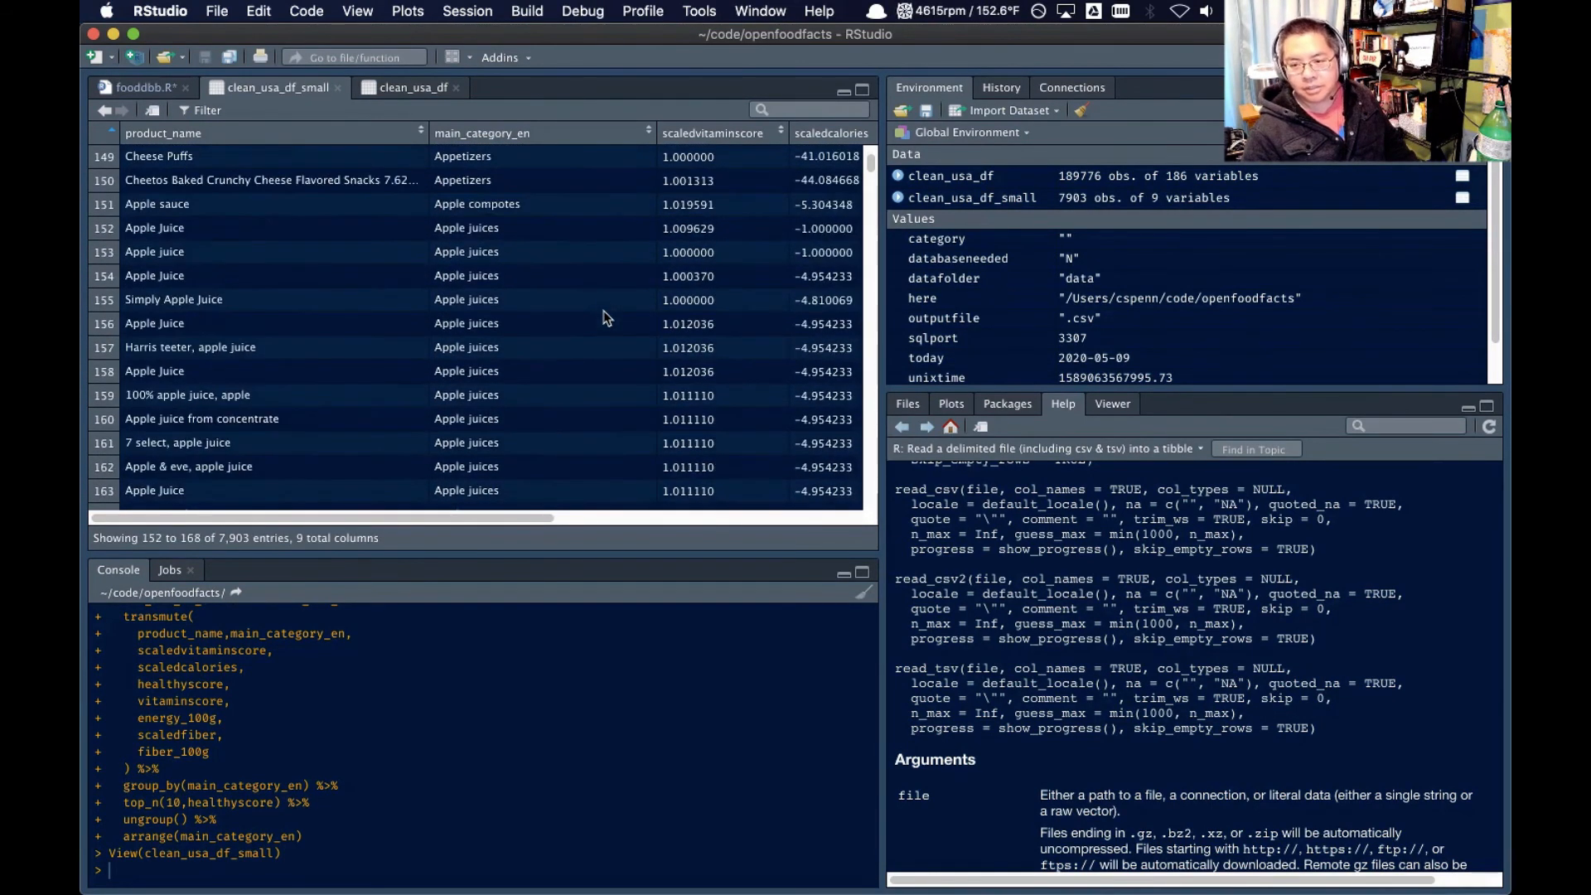
pyautogui.scroll(3, 610, 315)
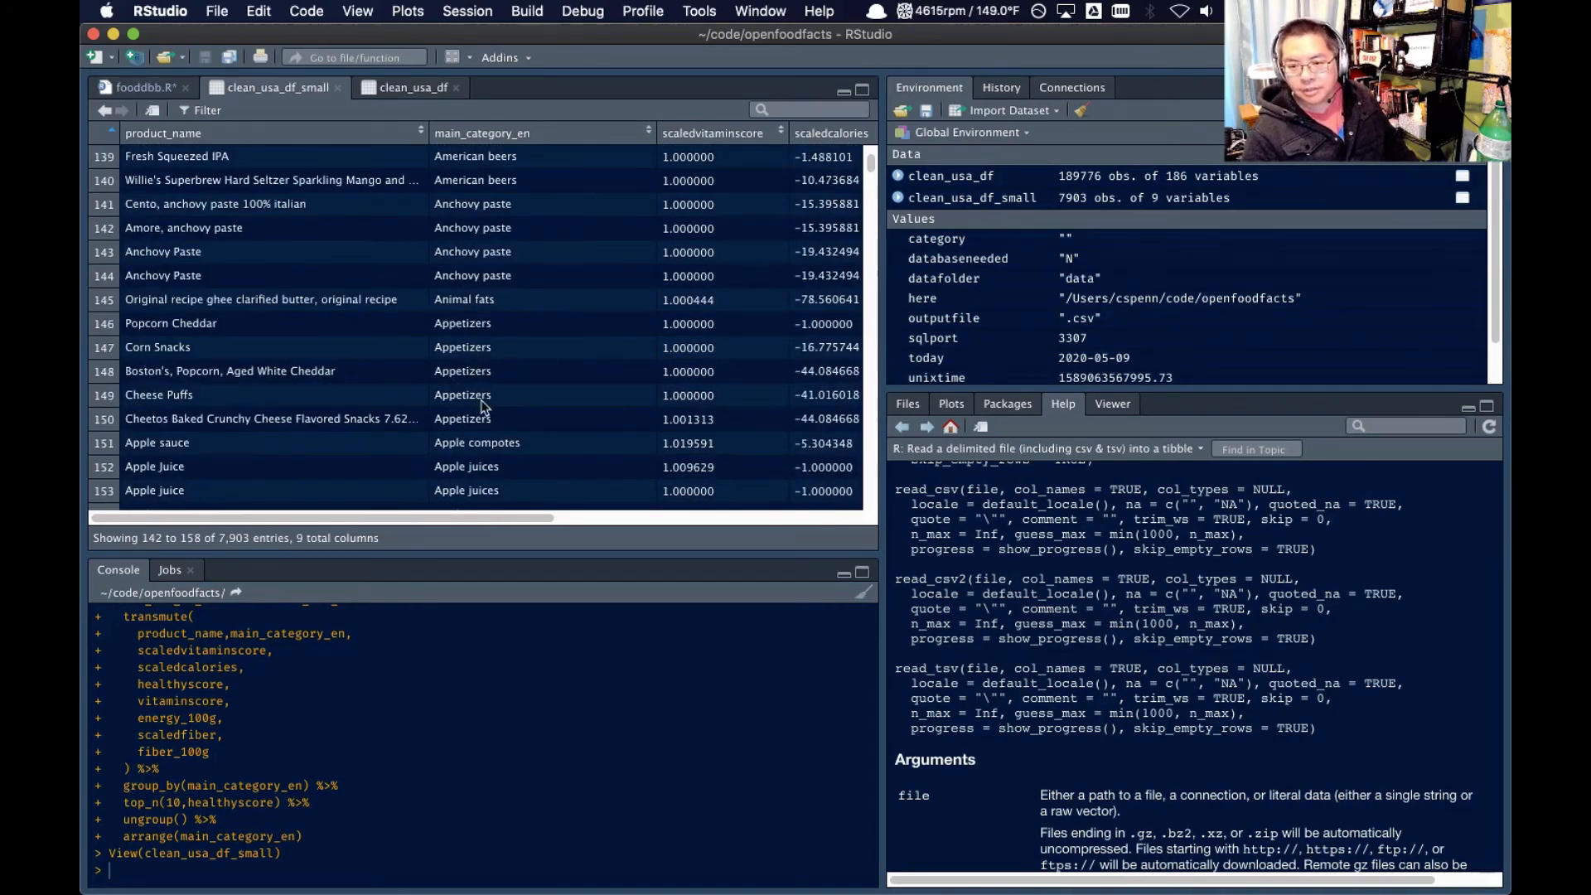
pyautogui.scroll(-8, 485, 406)
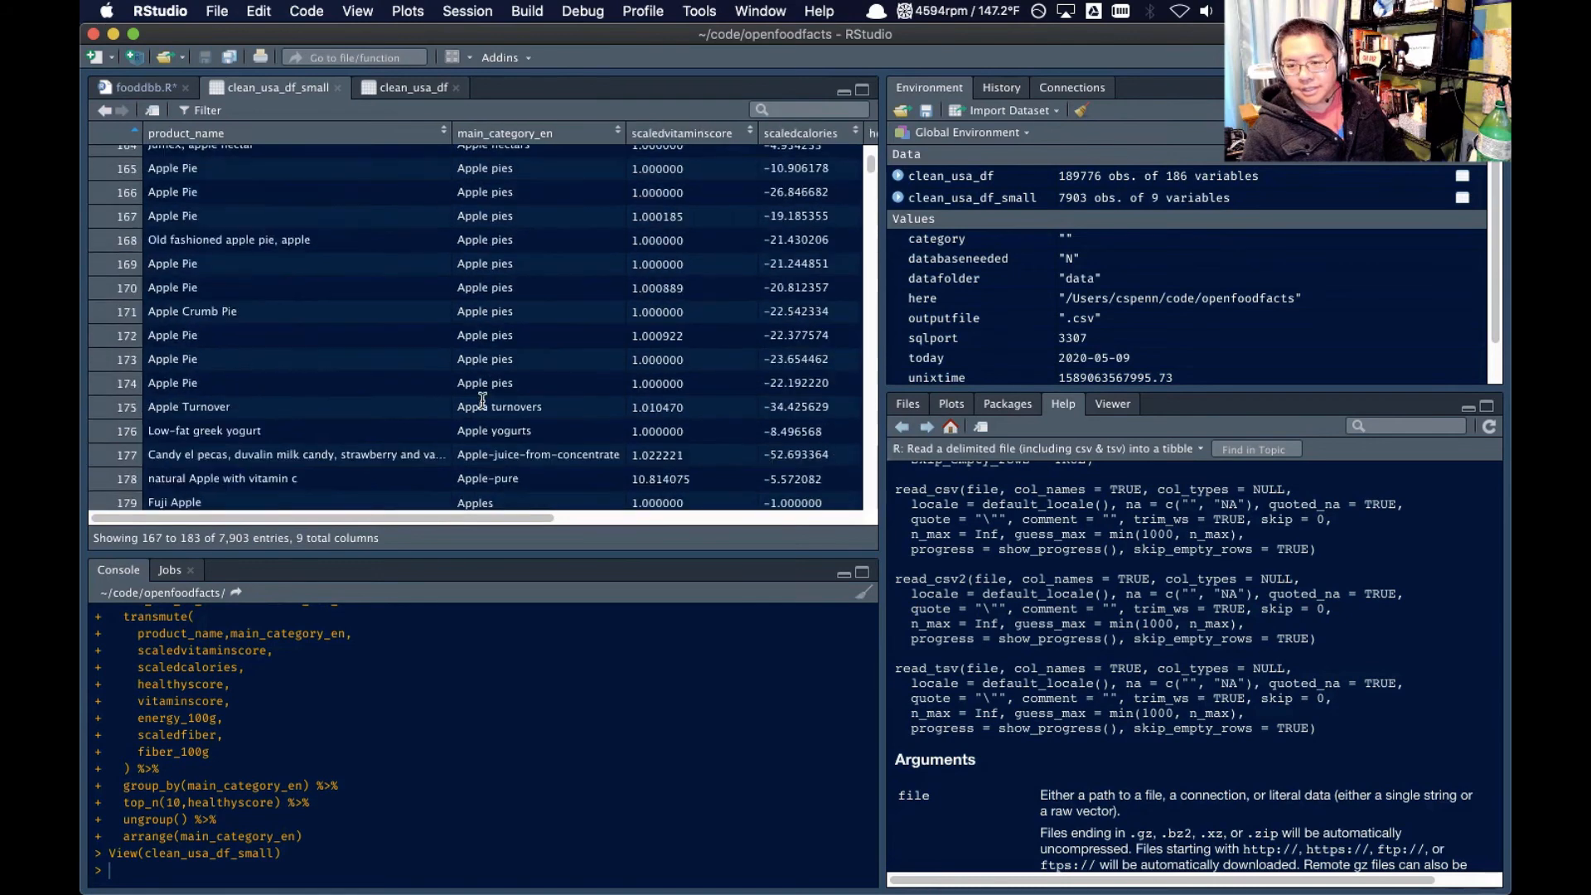
pyautogui.scroll(-7, 483, 400)
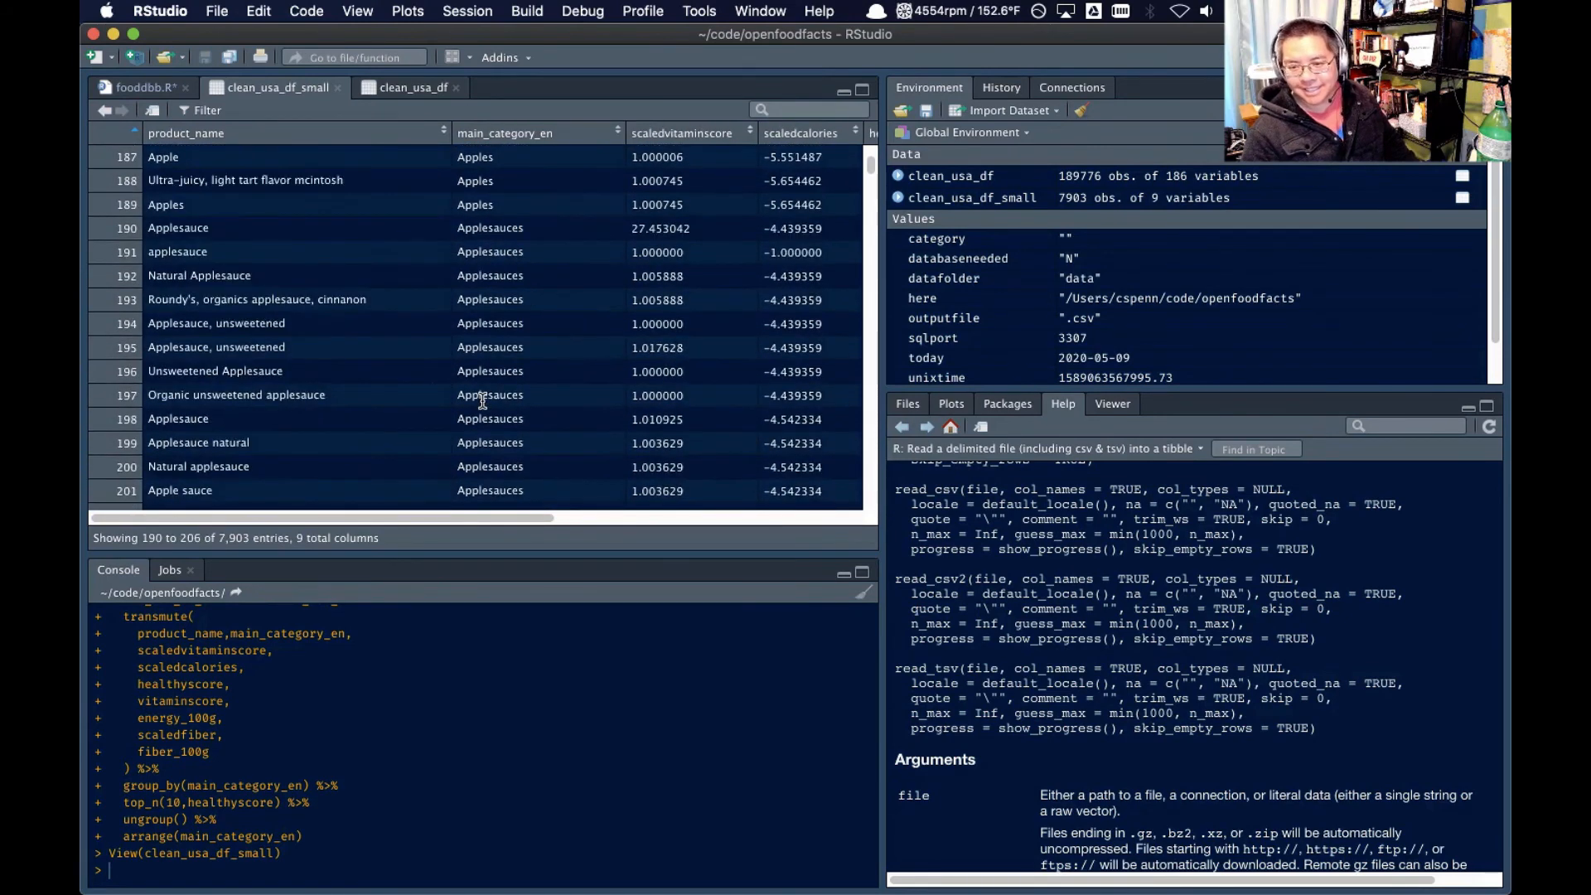
pyautogui.scroll(-5, 483, 401)
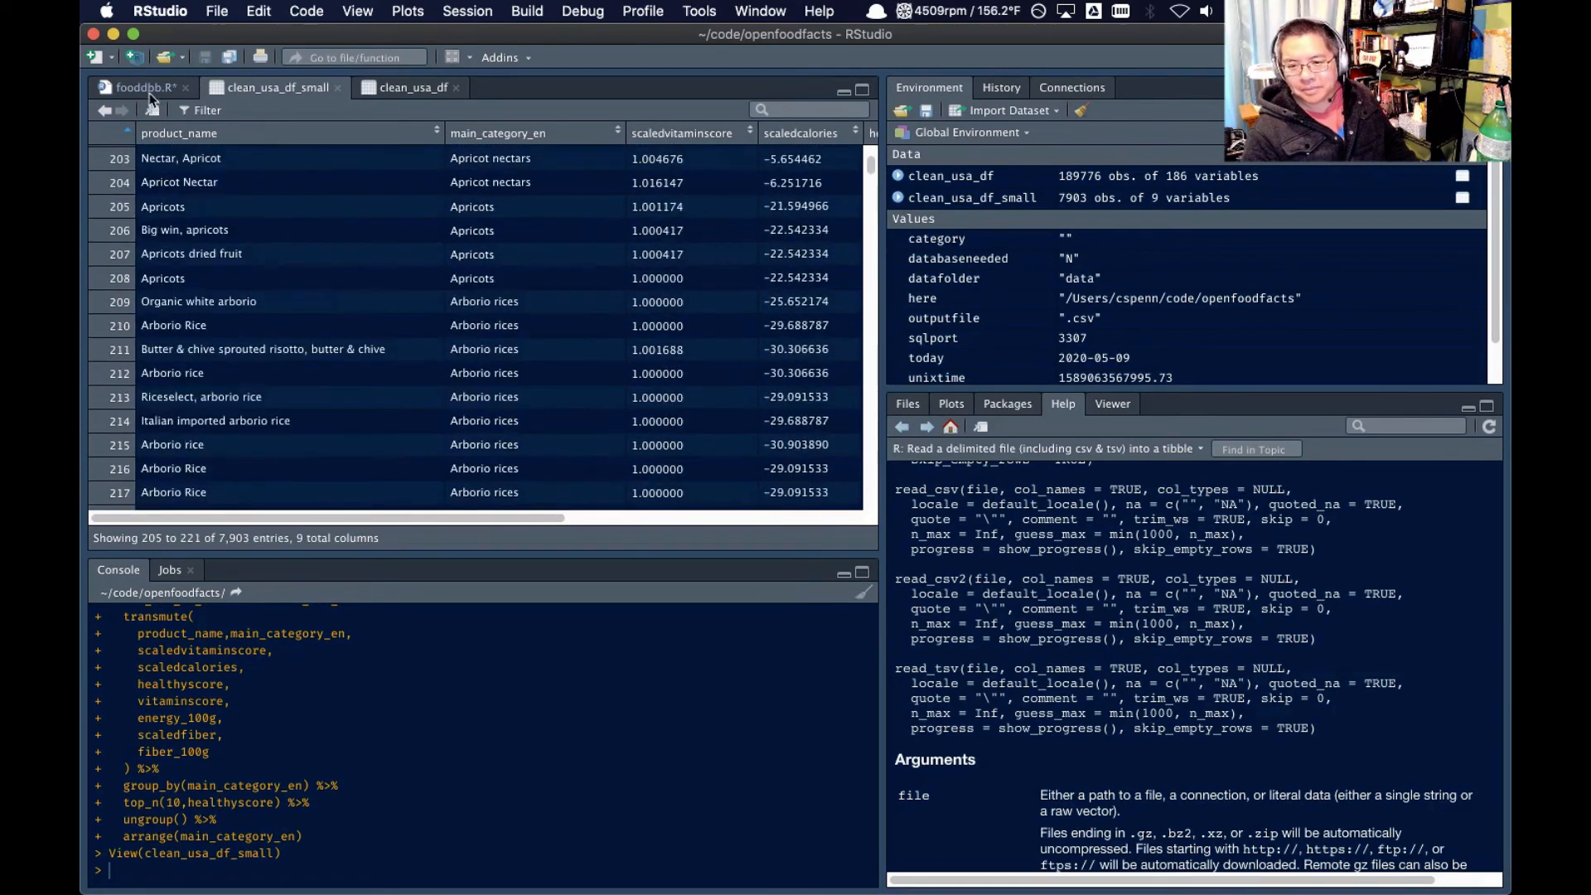
pyautogui.scroll(-6, 406, 356)
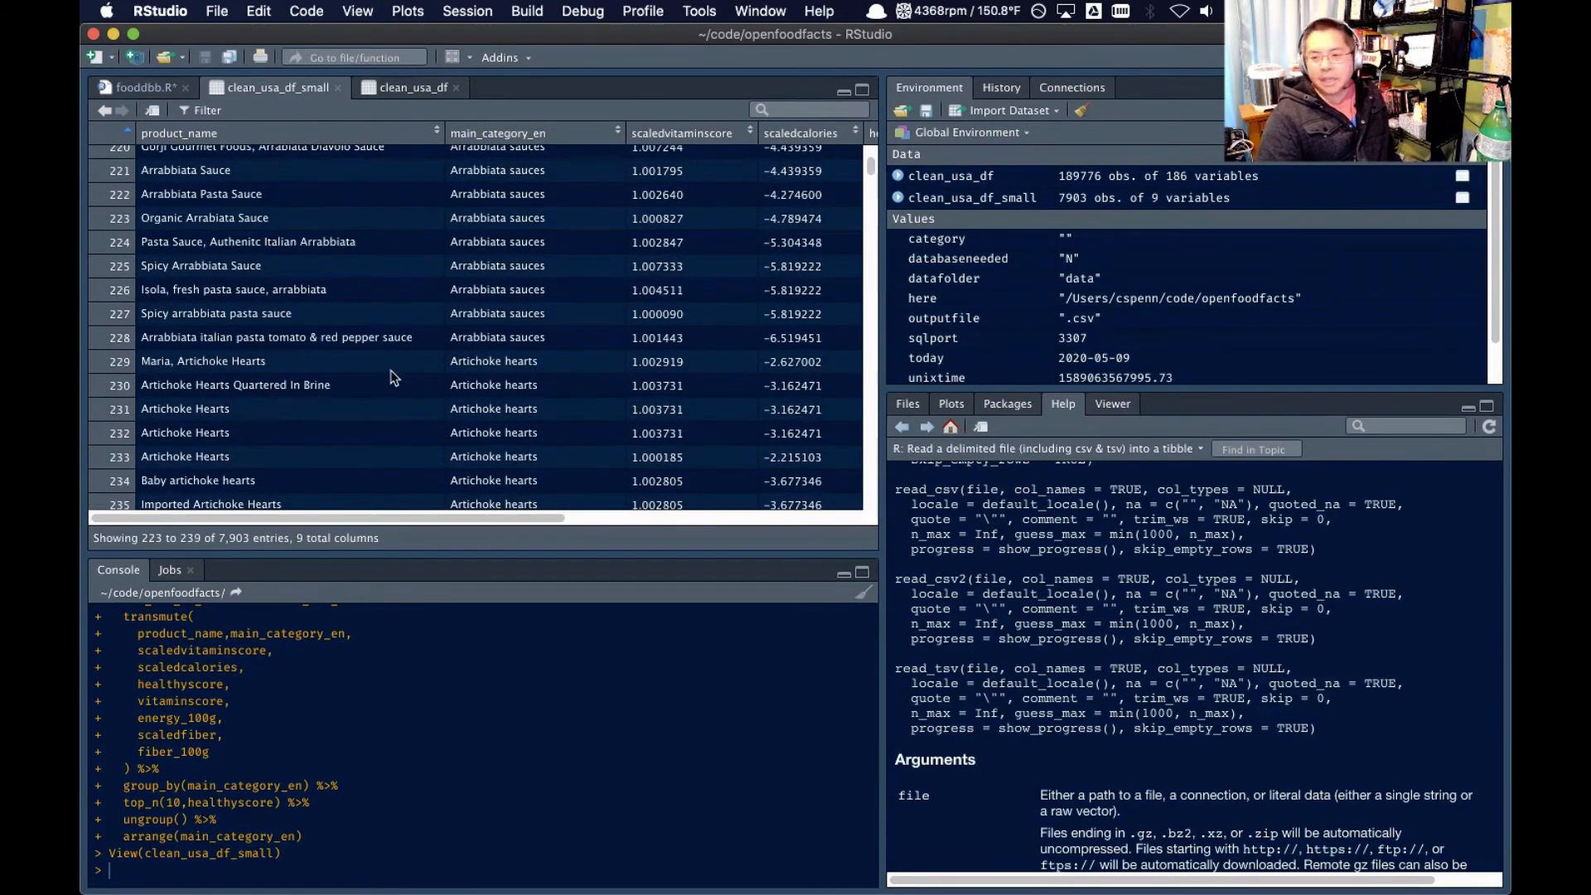
pyautogui.scroll(-4, 395, 375)
pyautogui.scroll(-7, 395, 374)
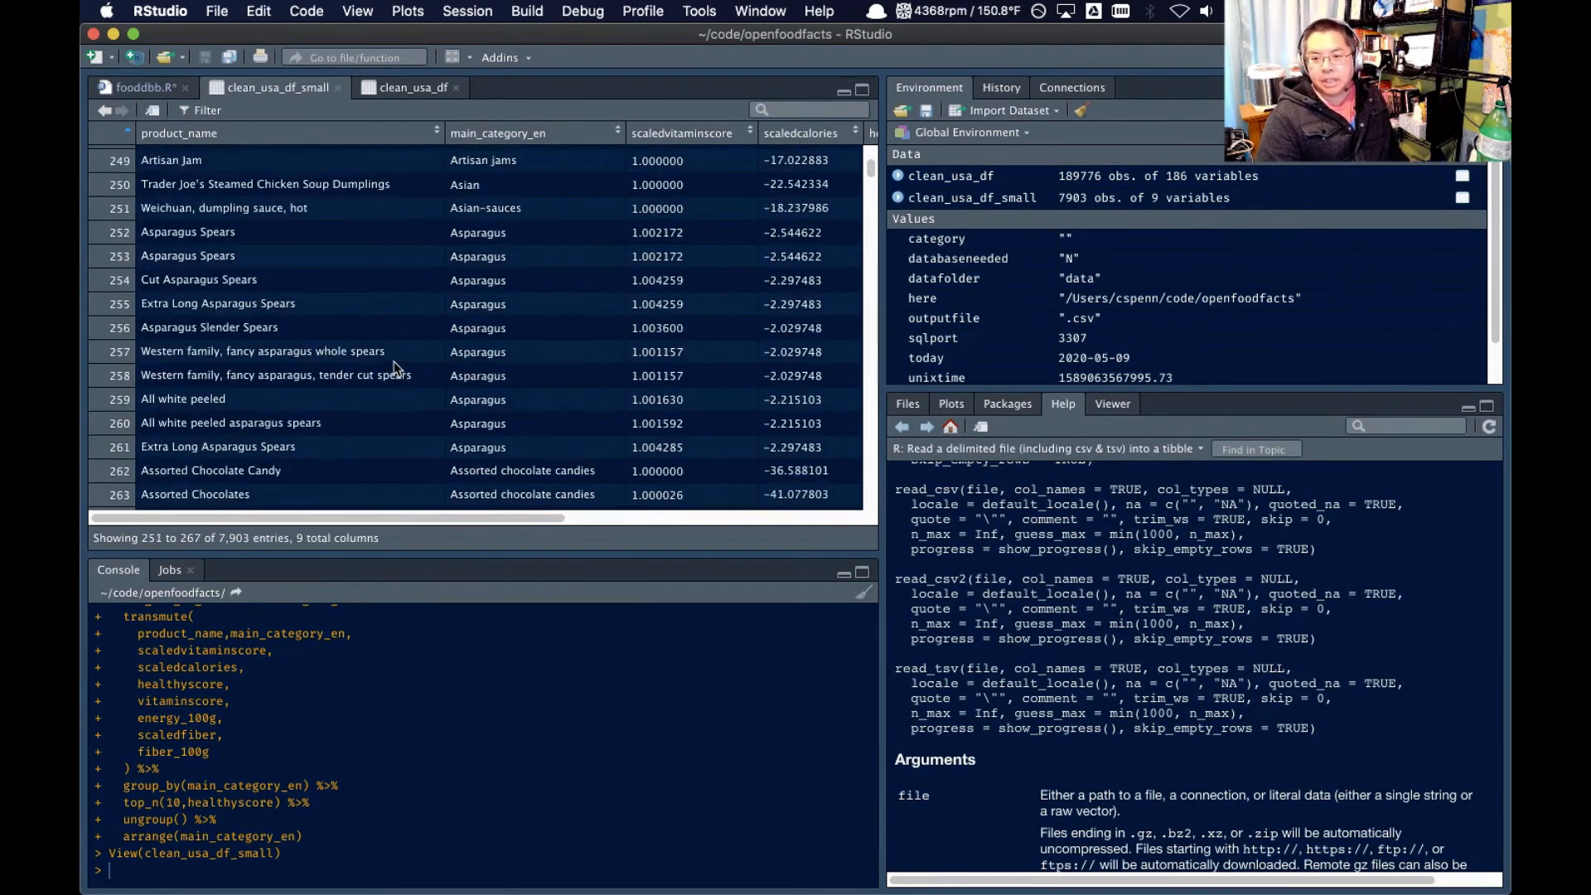
pyautogui.scroll(-10, 393, 370)
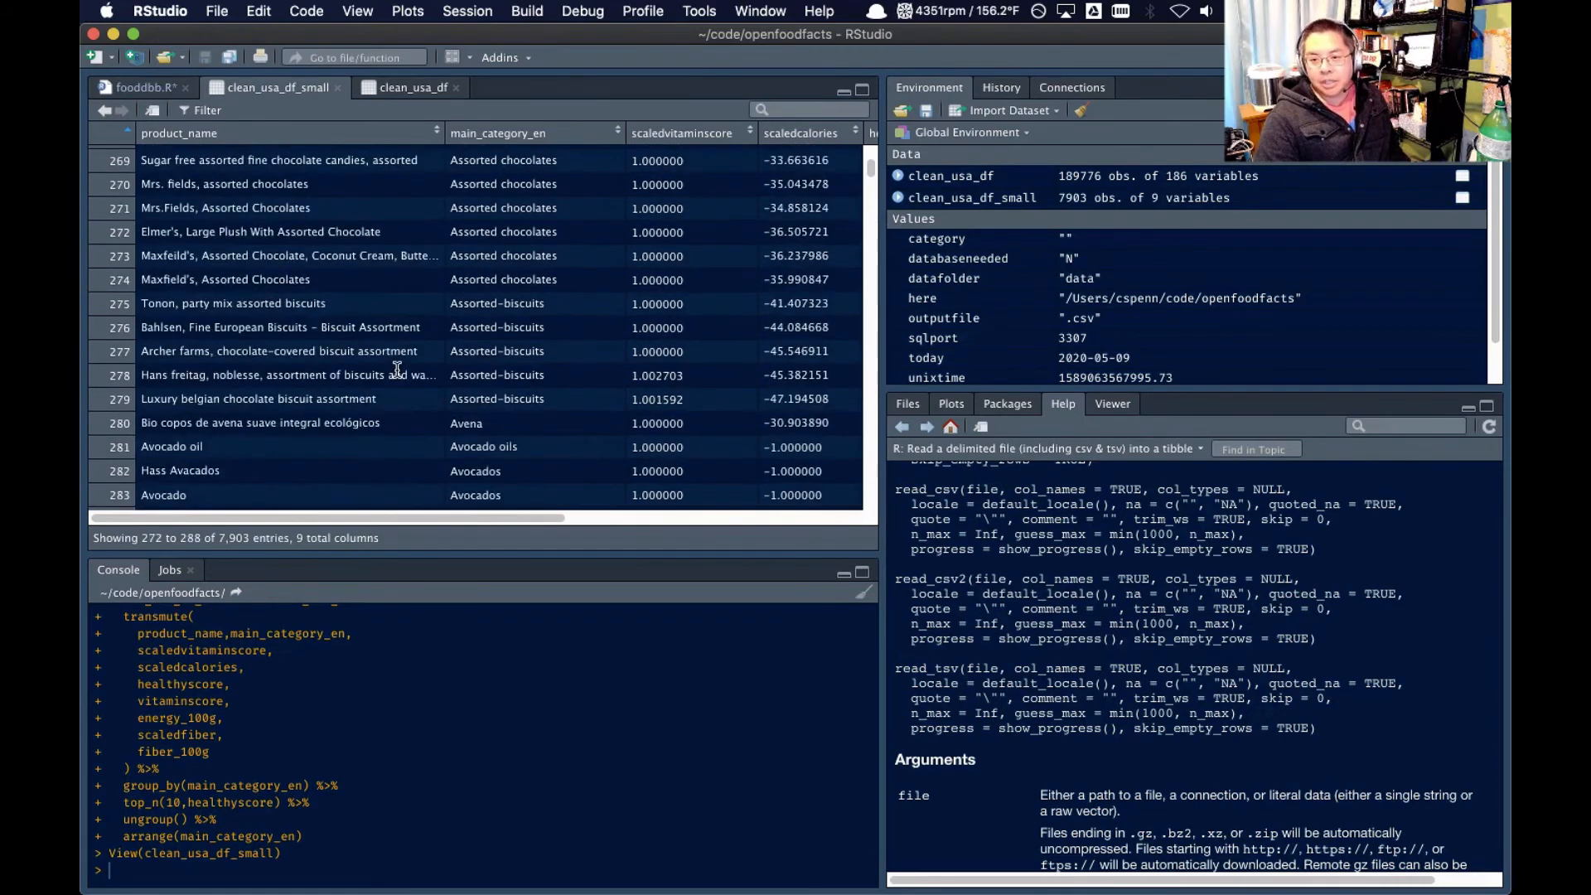
pyautogui.scroll(-2, 395, 370)
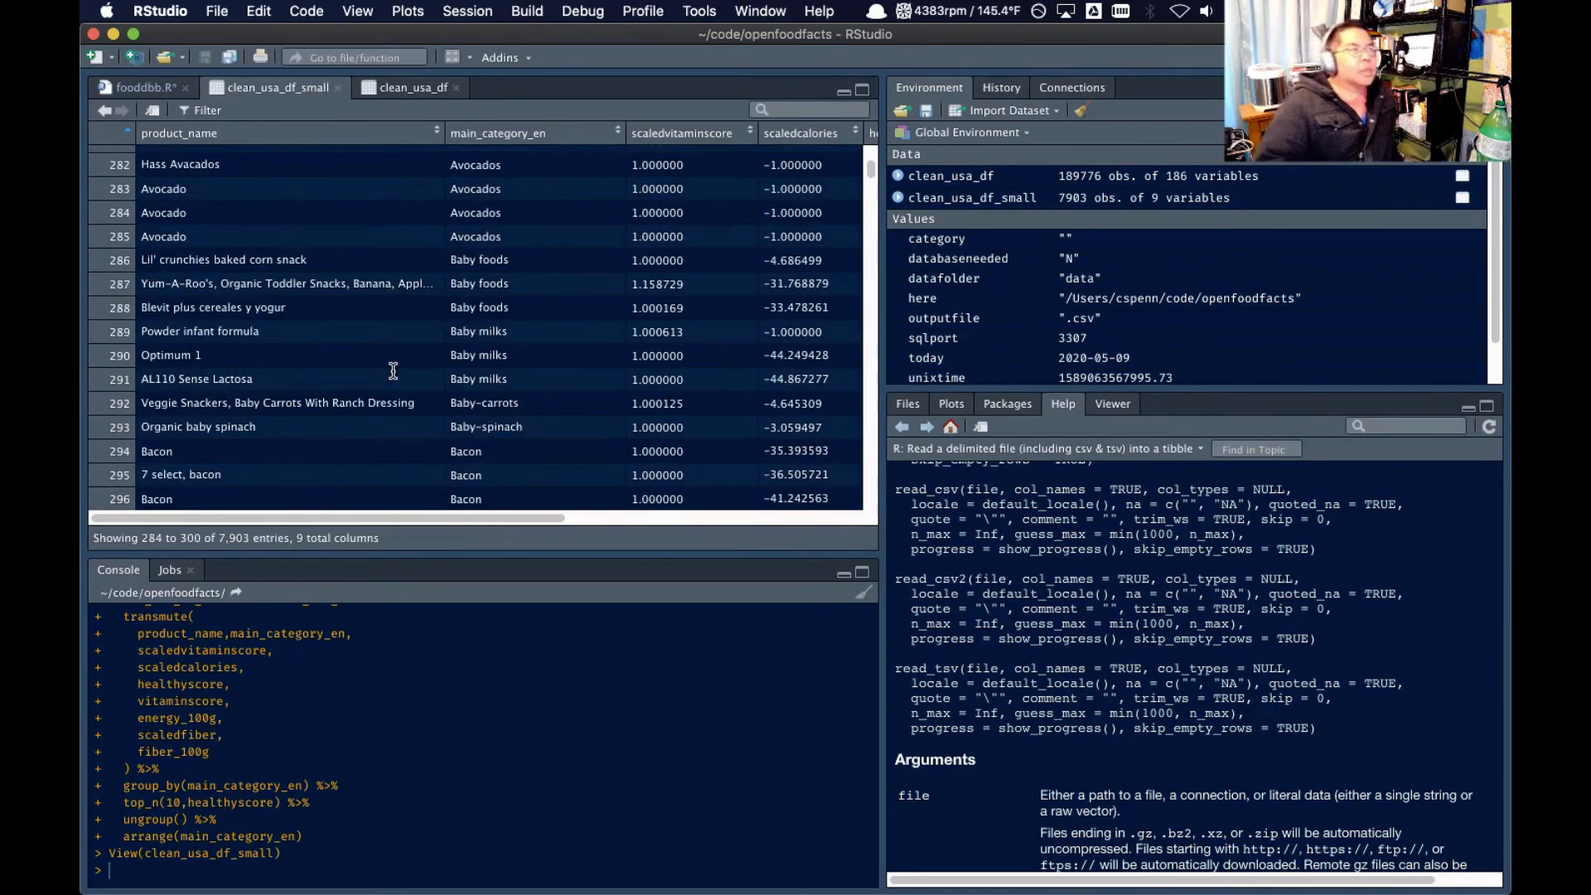
# Return to the fooddbb.R script and save it
pyautogui.click(145, 87)
pyautogui.click(407, 310)
pyautogui.press('super+s')
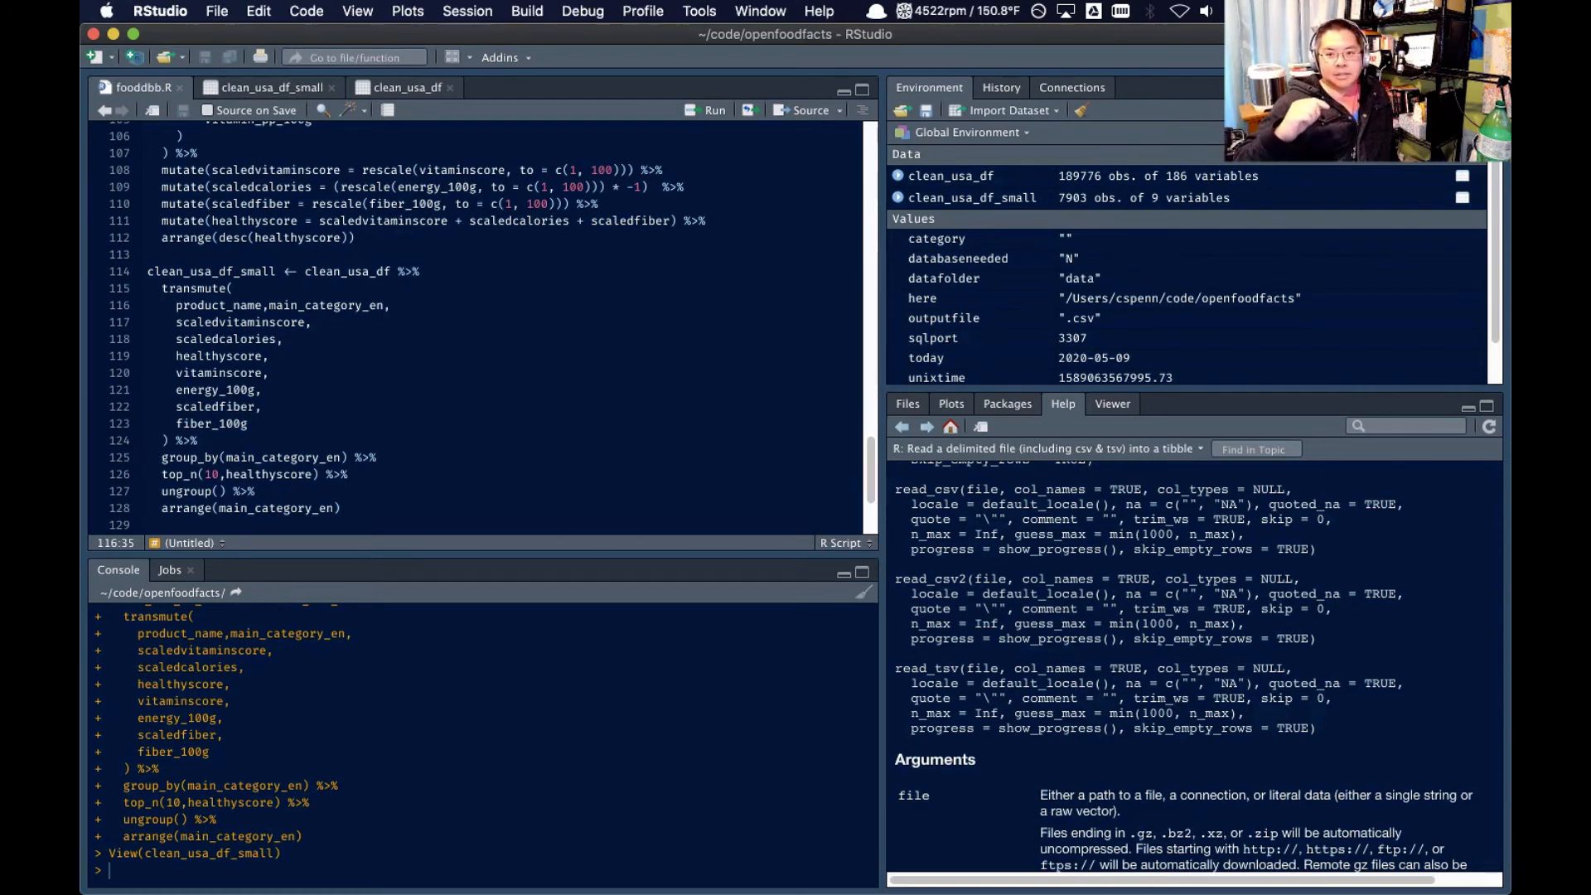
# Set the scaledcalories multiplier to -10 and rerun the code from the clean_usa_df scoring block through the clean_usa_df_small pipeline
pyautogui.click(636, 186)
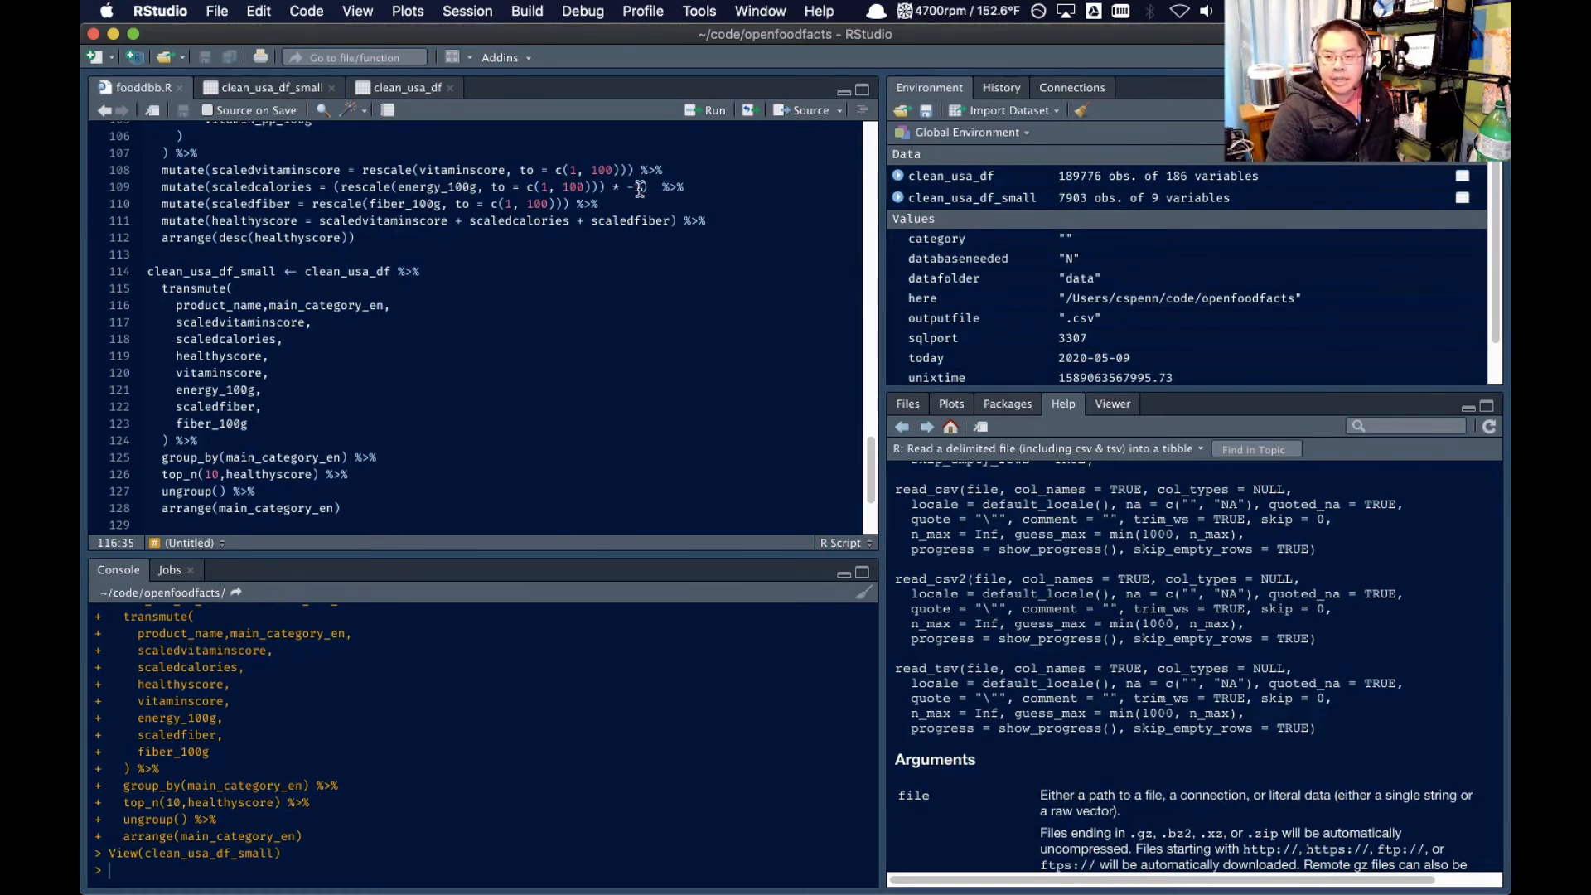
pyautogui.write('0')
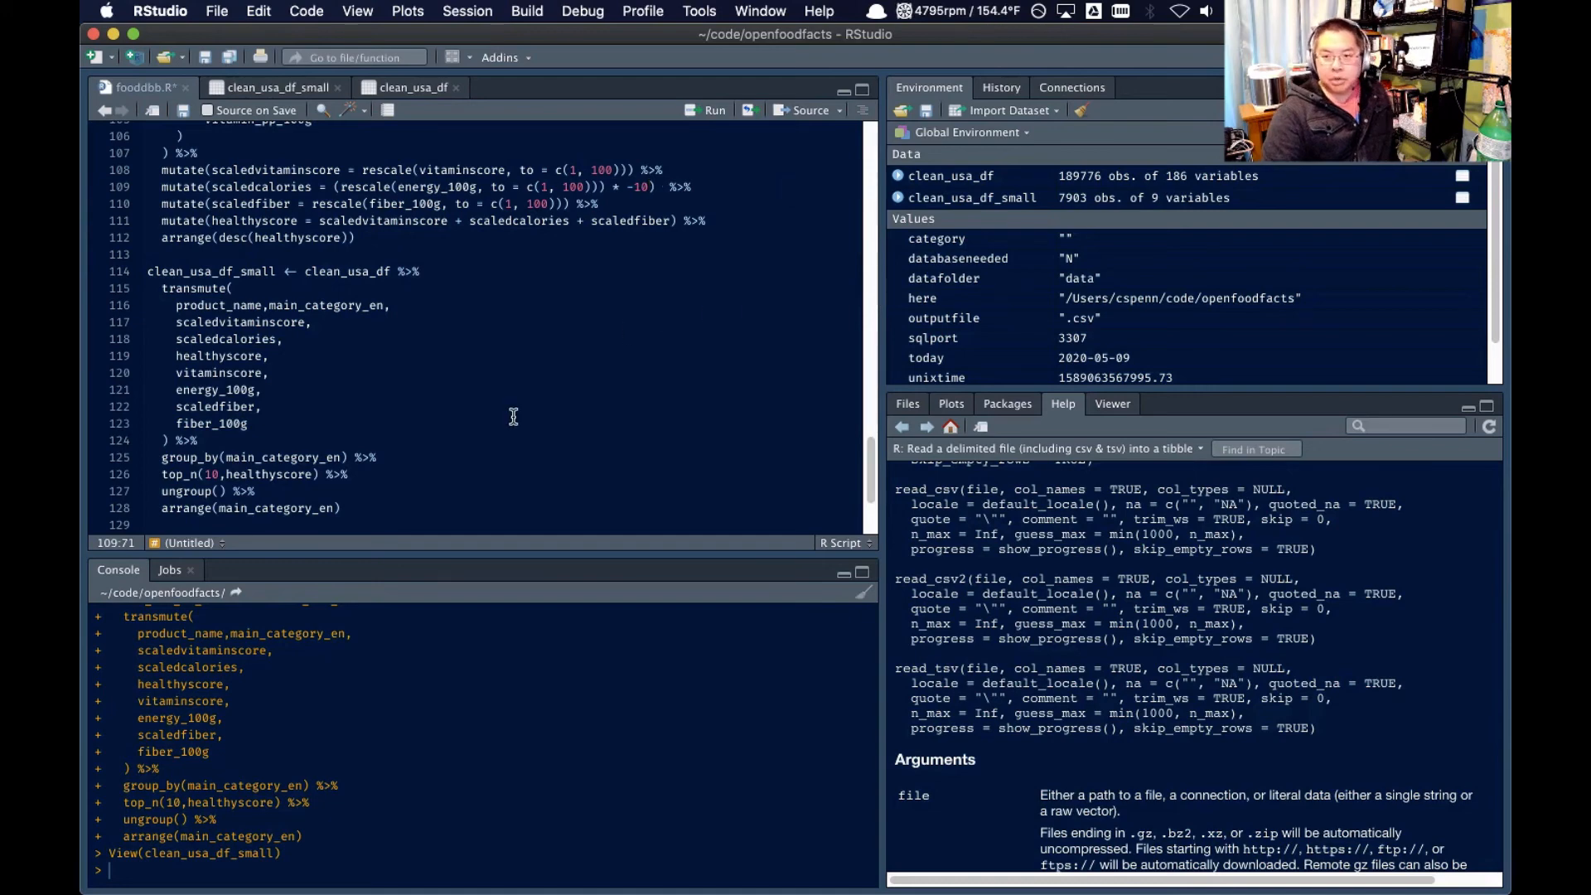
pyautogui.scroll(5, 515, 419)
pyautogui.scroll(-7, 293, 376)
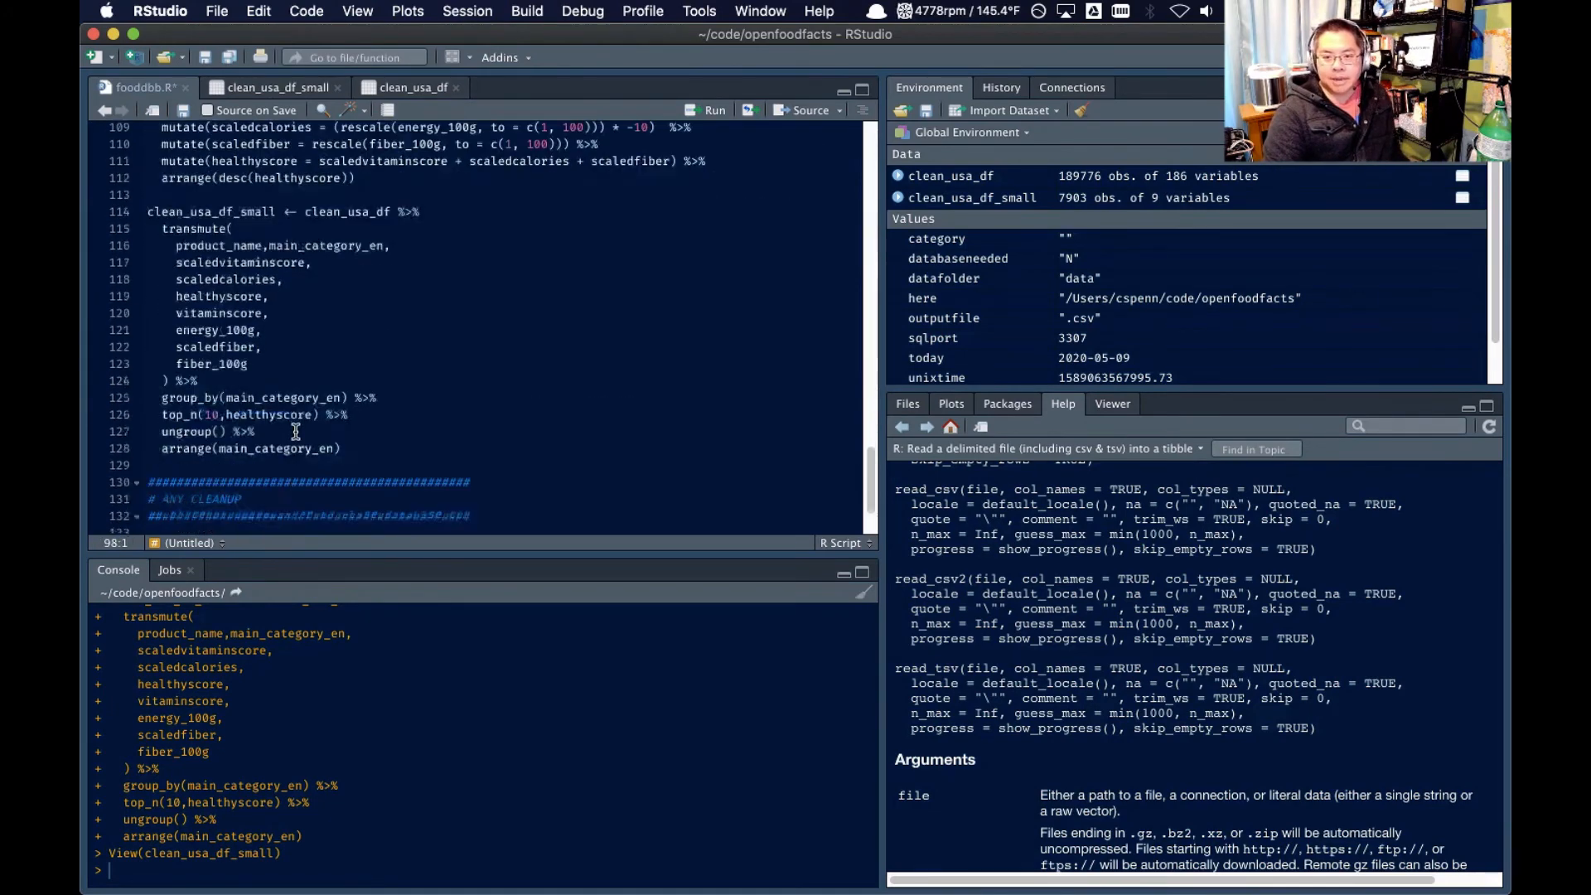
pyautogui.keyDown('shift'); pyautogui.click(371, 383); pyautogui.keyUp('shift')
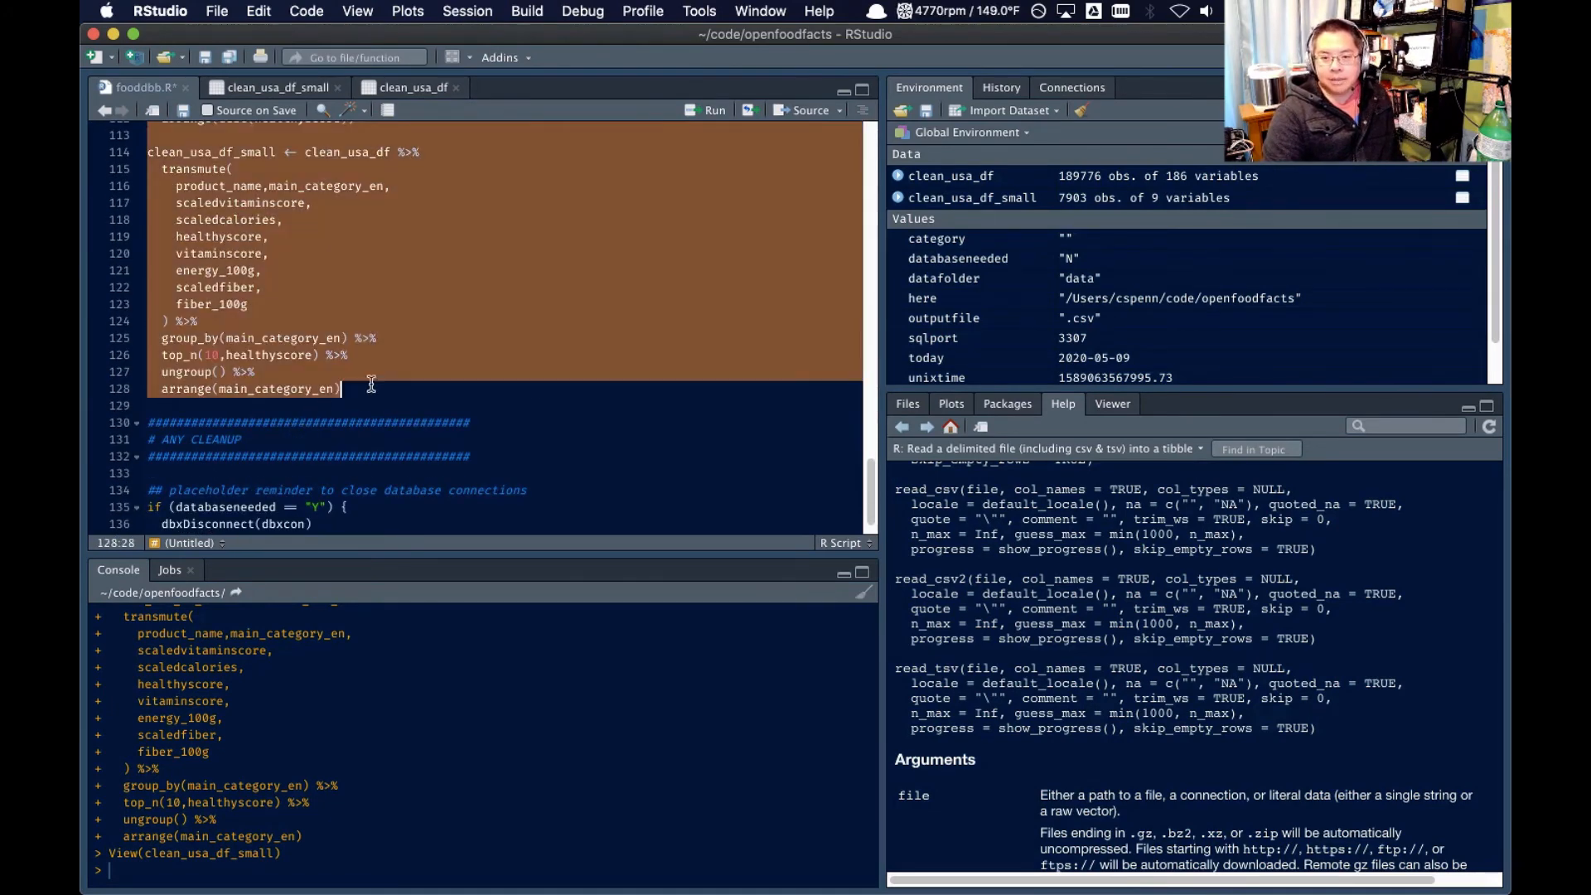
pyautogui.click(712, 110)
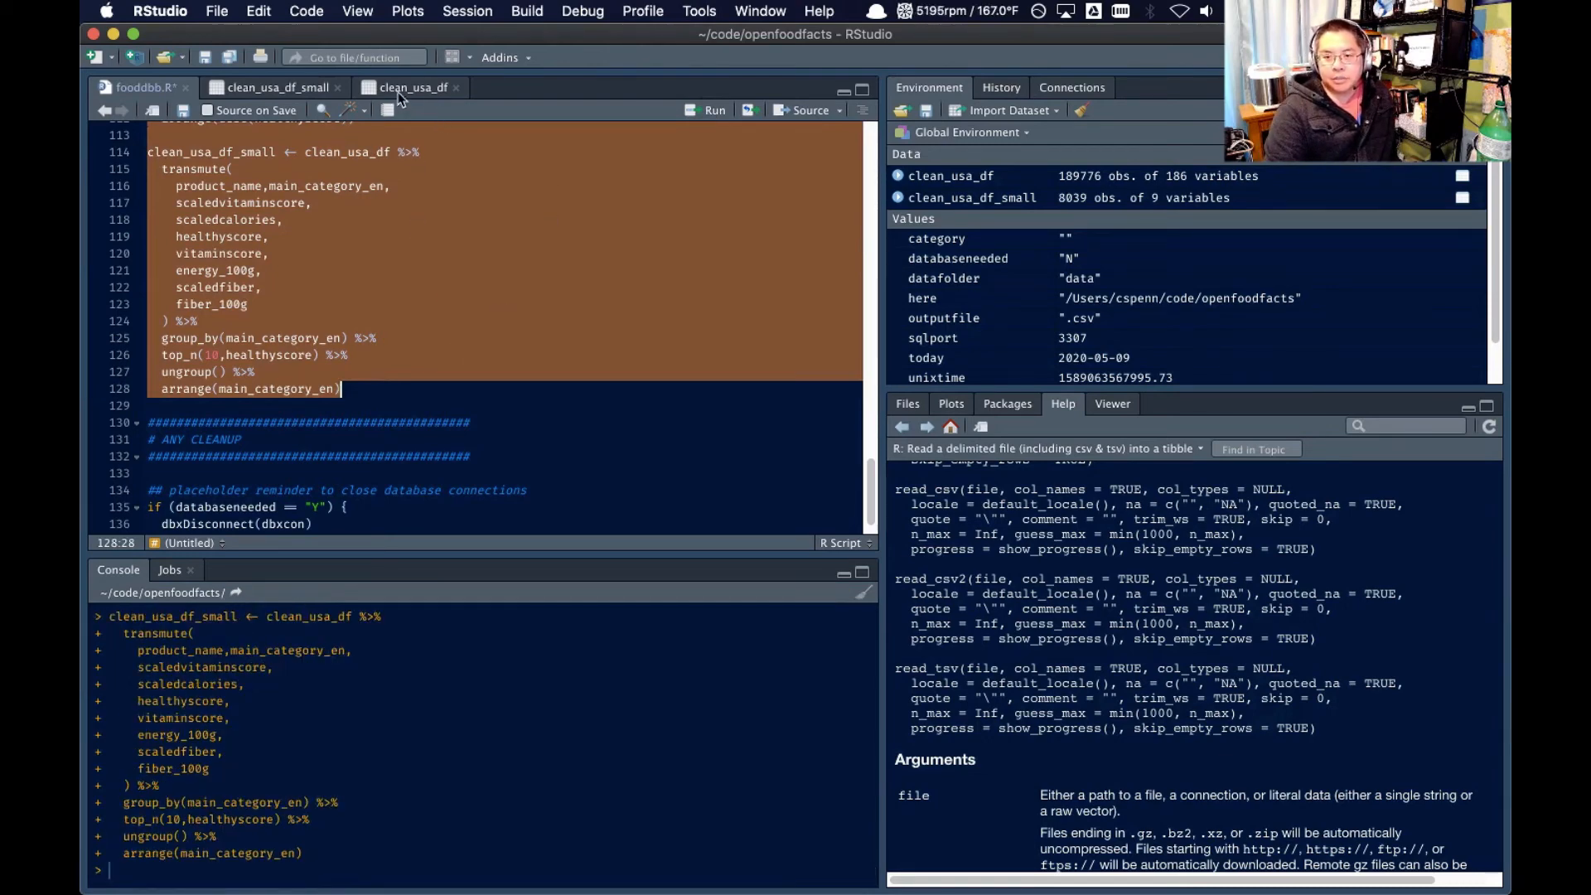
# View the rebuilt clean_usa_df_small sorted by healthyscore in descending order, and examine the highest-scoring products and their categories
pyautogui.click(280, 91)
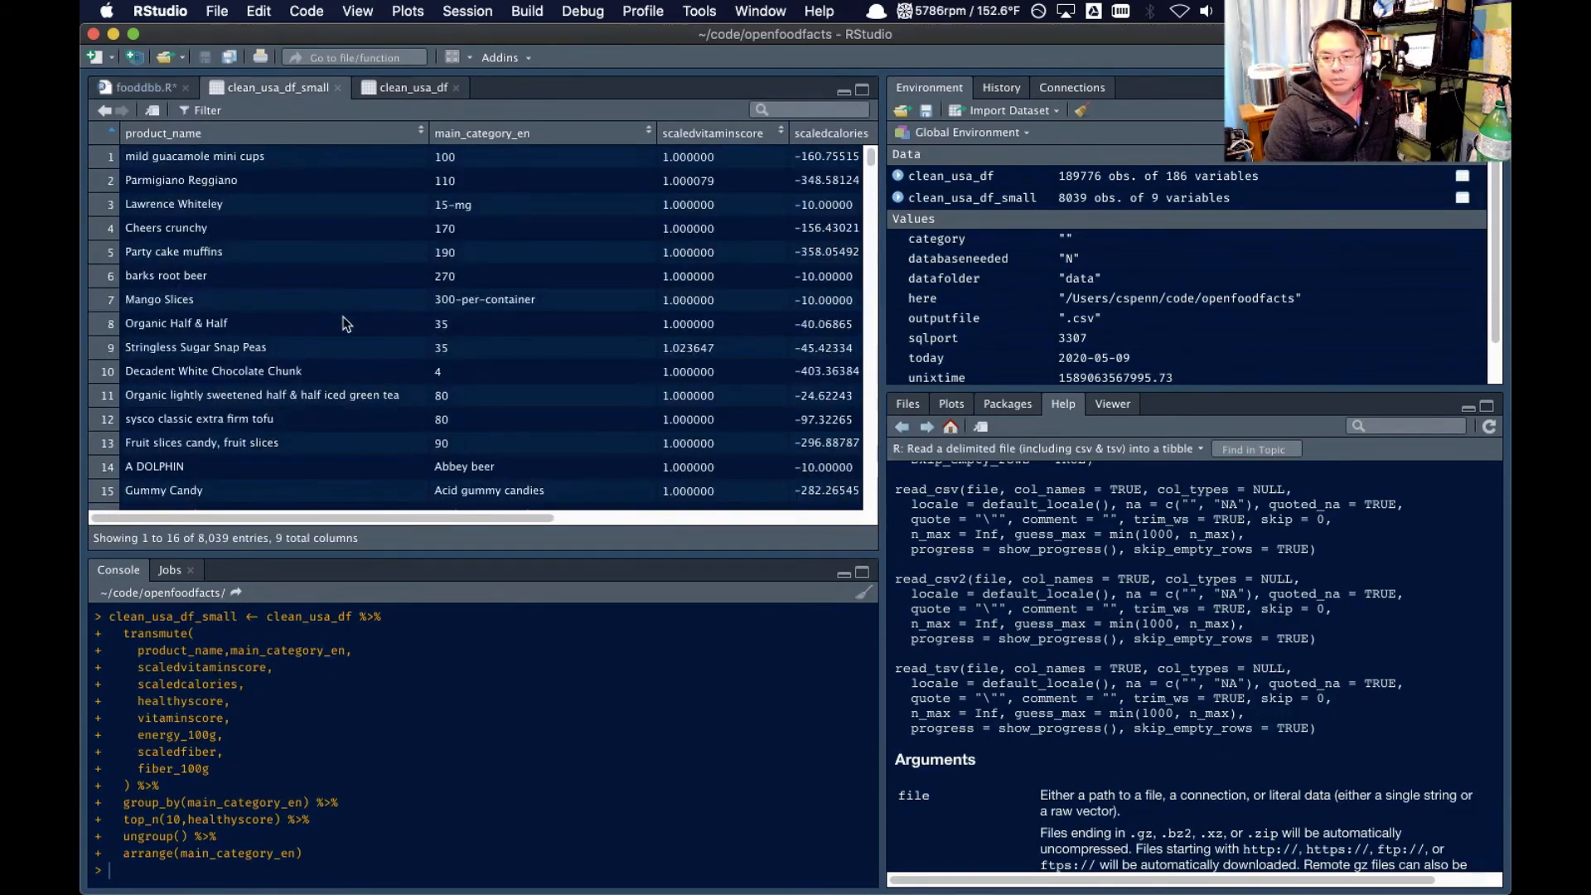
pyautogui.hscroll(5, 356, 290)
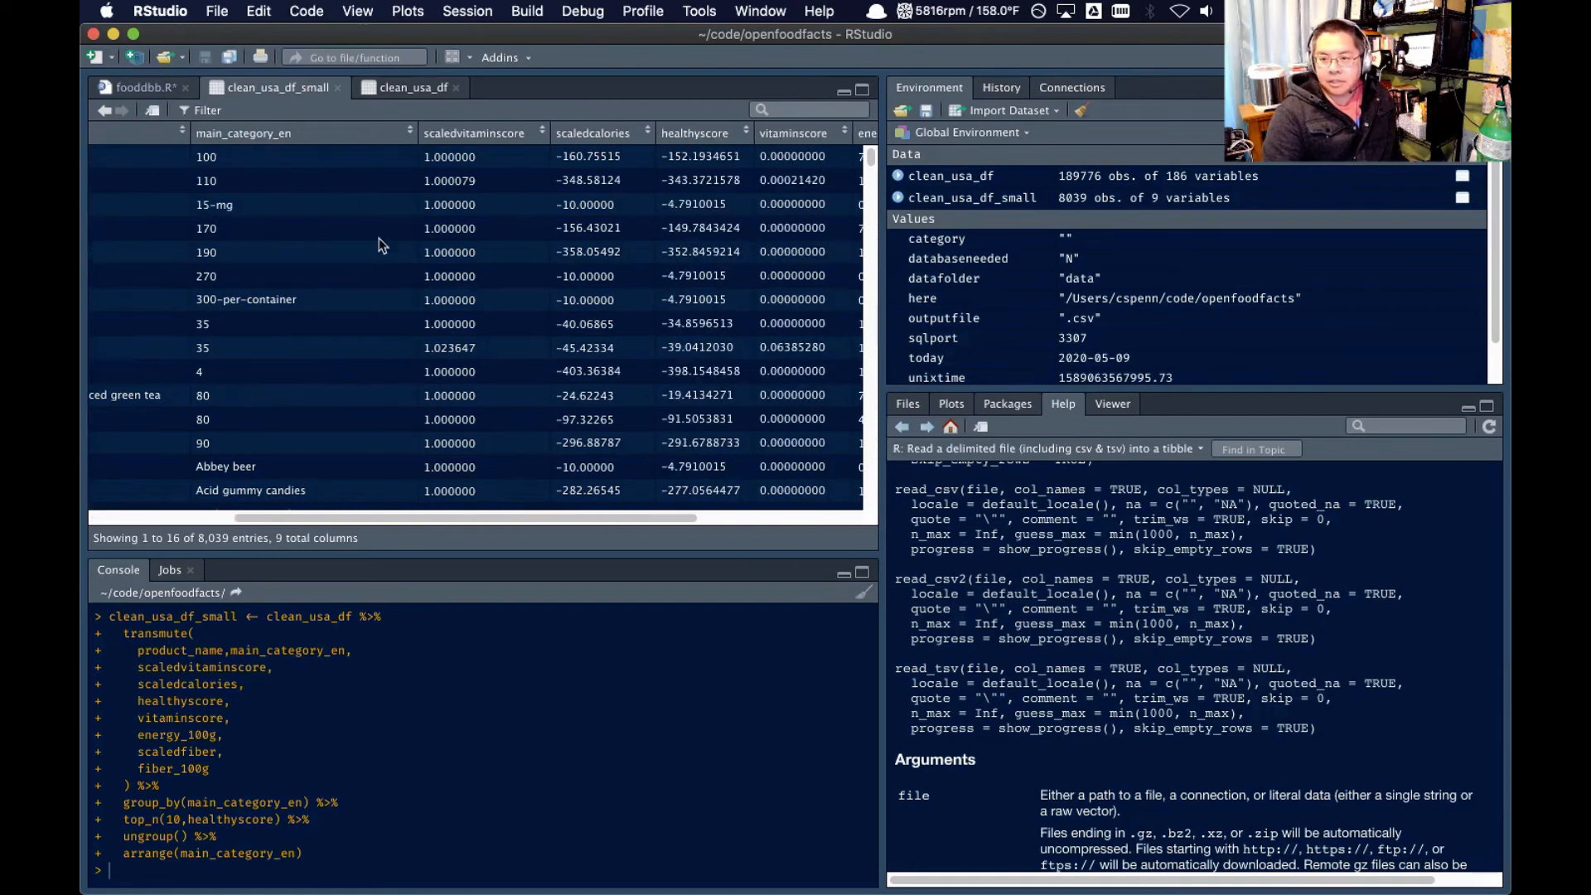
pyautogui.click(705, 135)
pyautogui.click(705, 136)
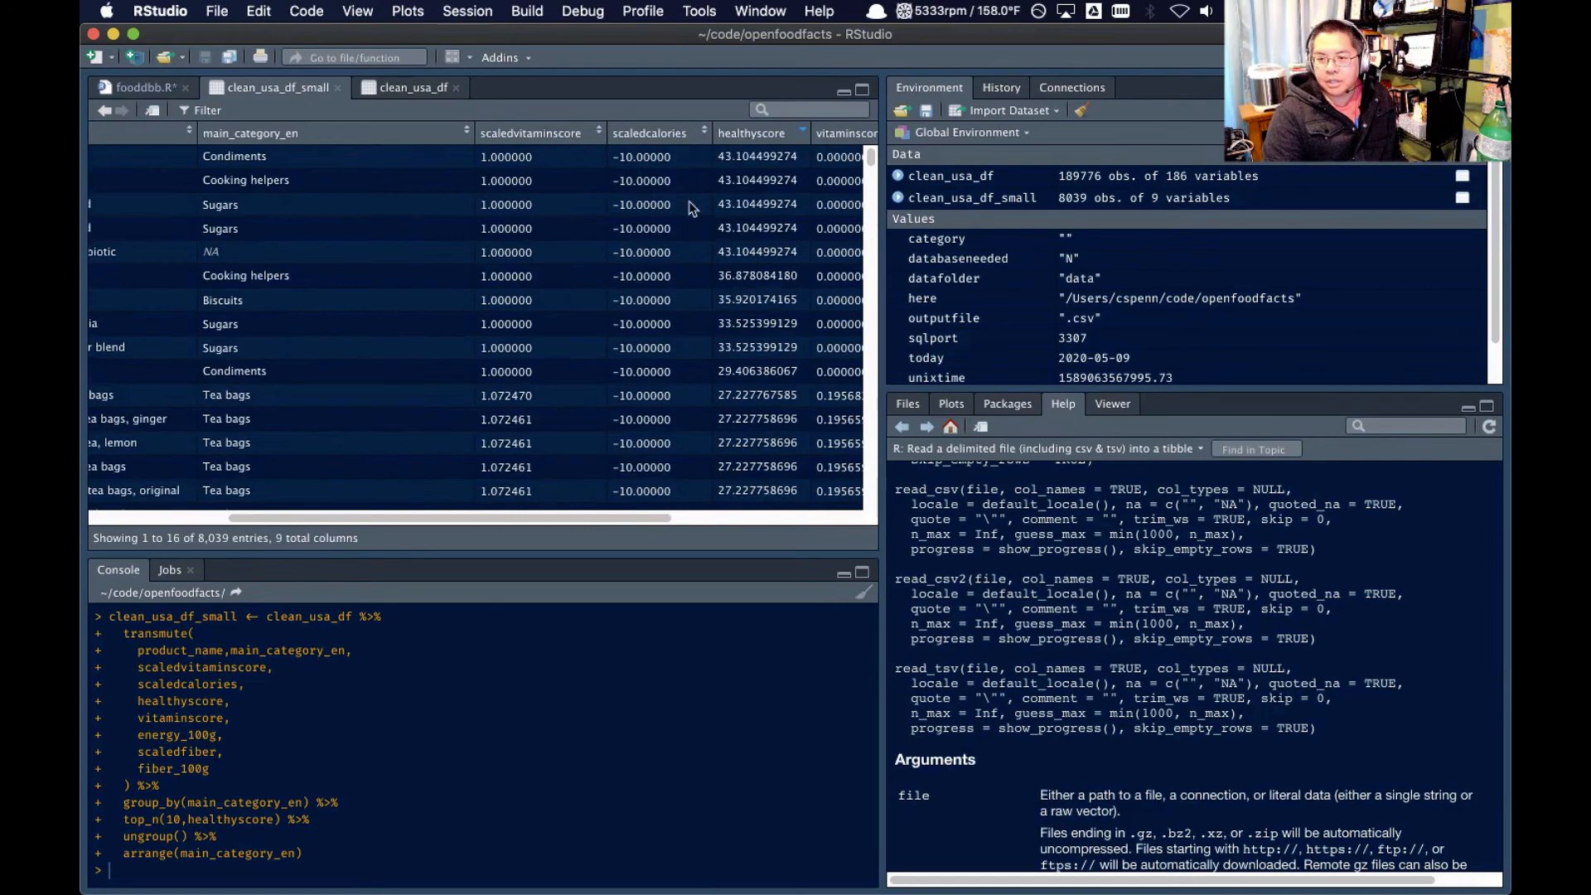
pyautogui.hscroll(3, 688, 215)
pyautogui.hscroll(-6, 418, 255)
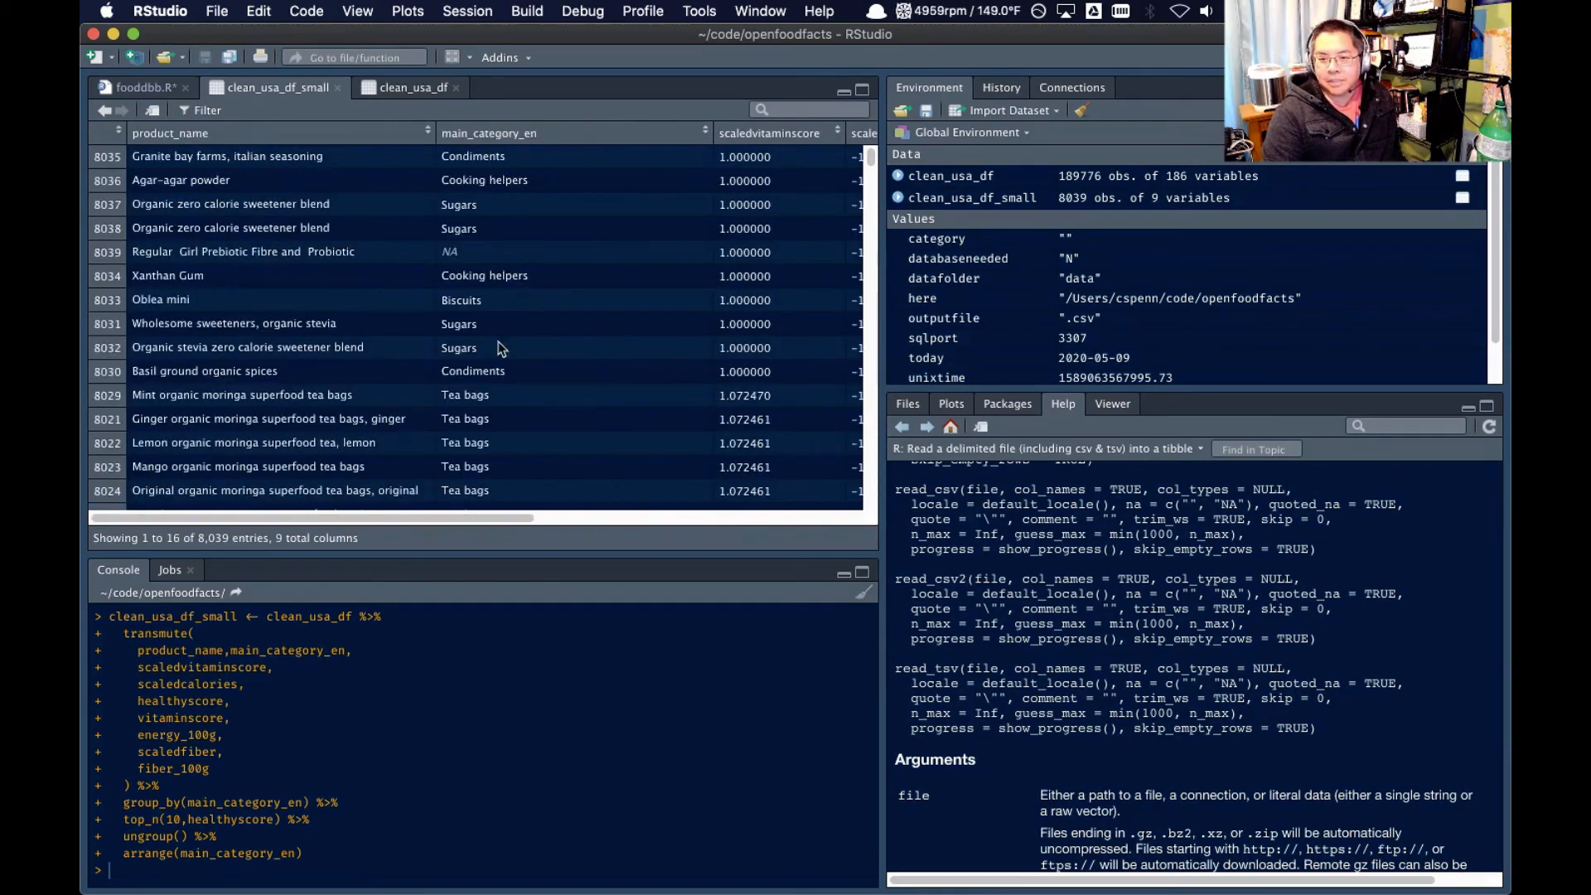
# Look through the healthyscore-ranked products in clean_usa_df_small and compare their vitamin, calorie, energy and fiber score columns
pyautogui.scroll(-2, 349, 362)
pyautogui.scroll(-12, 350, 362)
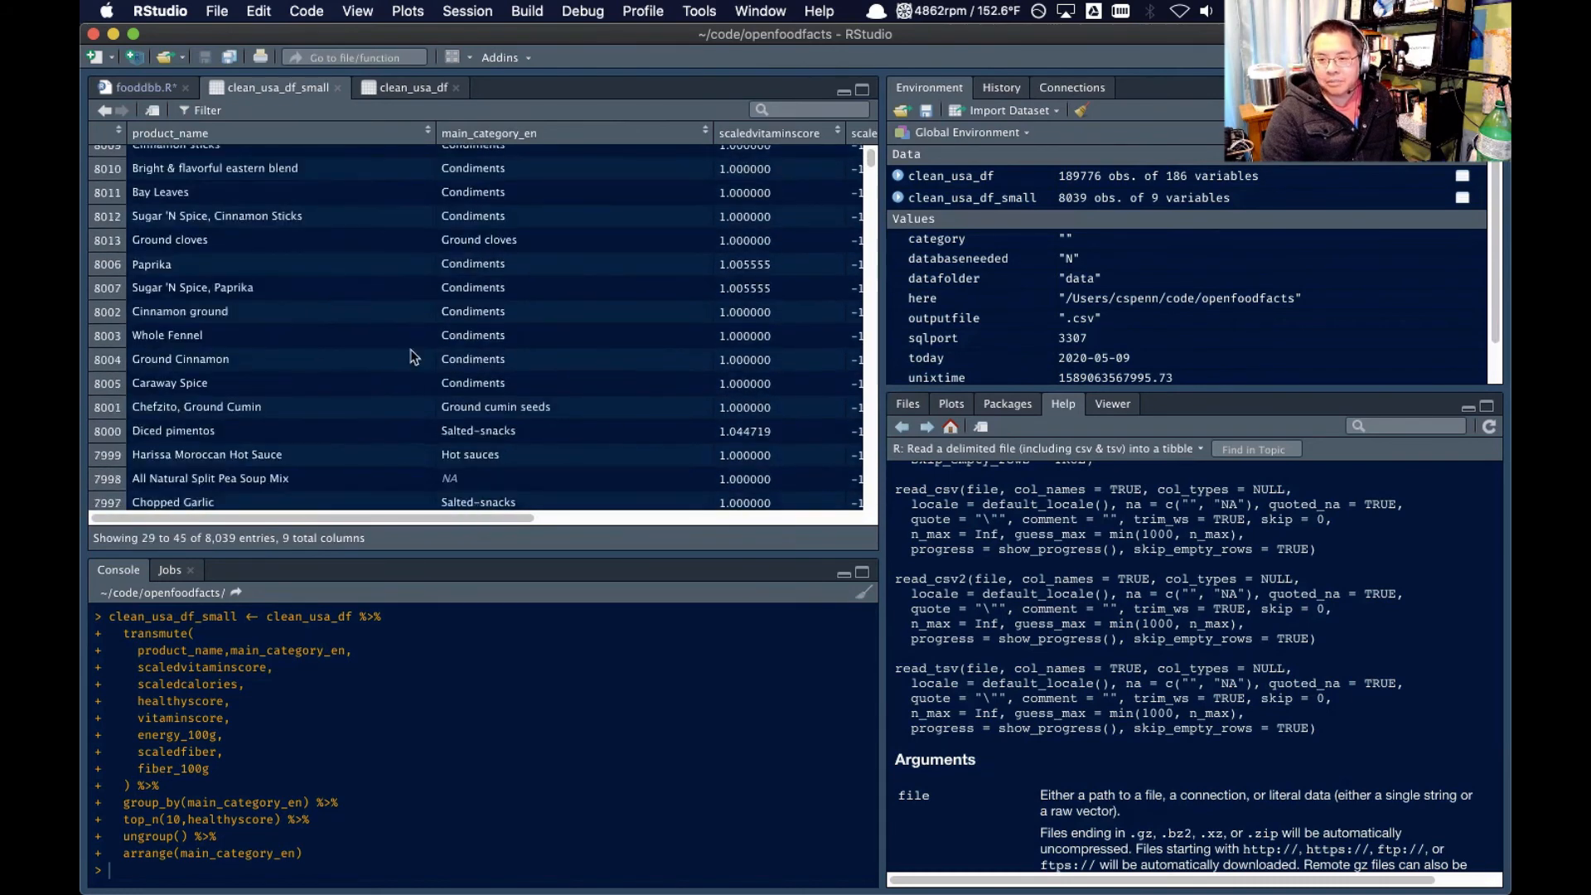
pyautogui.scroll(-4, 386, 365)
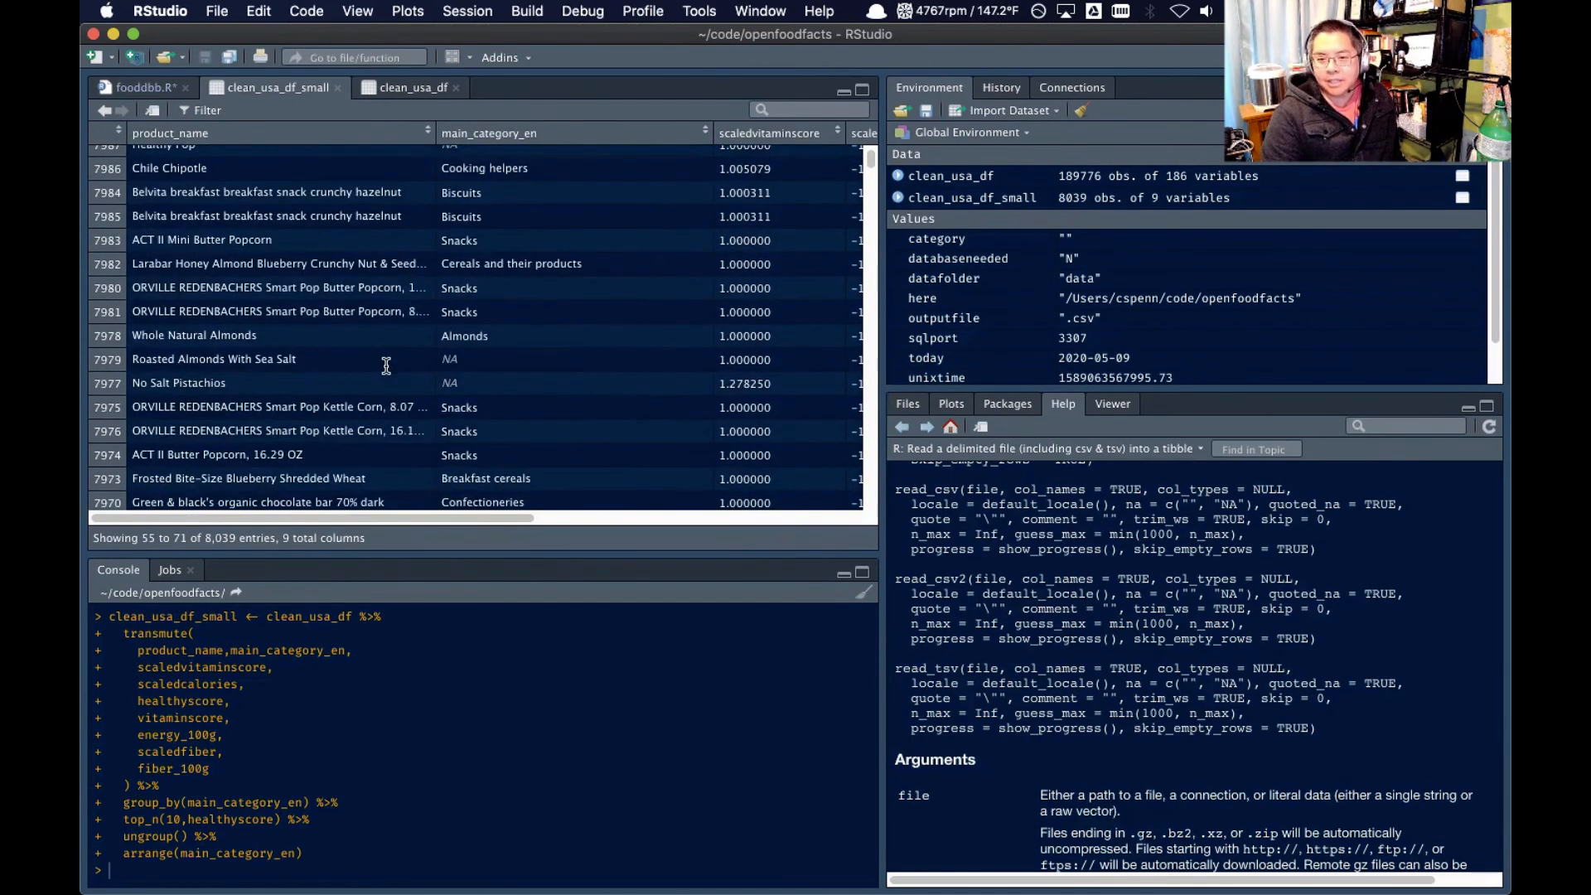
pyautogui.scroll(2, 475, 361)
pyautogui.hscroll(3, 475, 361)
pyautogui.hscroll(5, 474, 361)
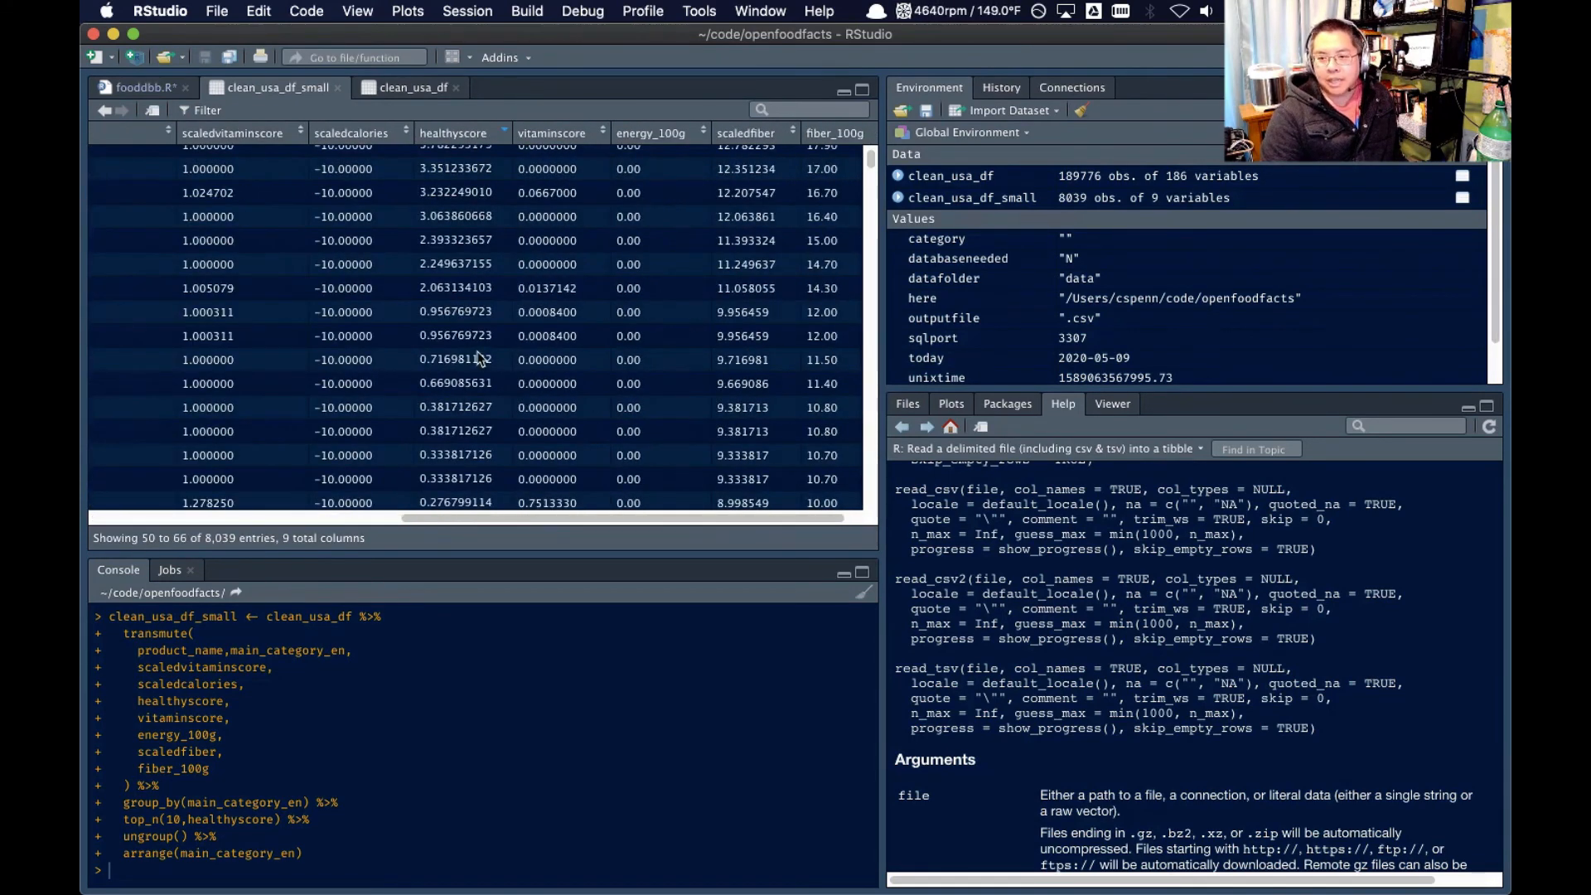
pyautogui.scroll(15, 481, 358)
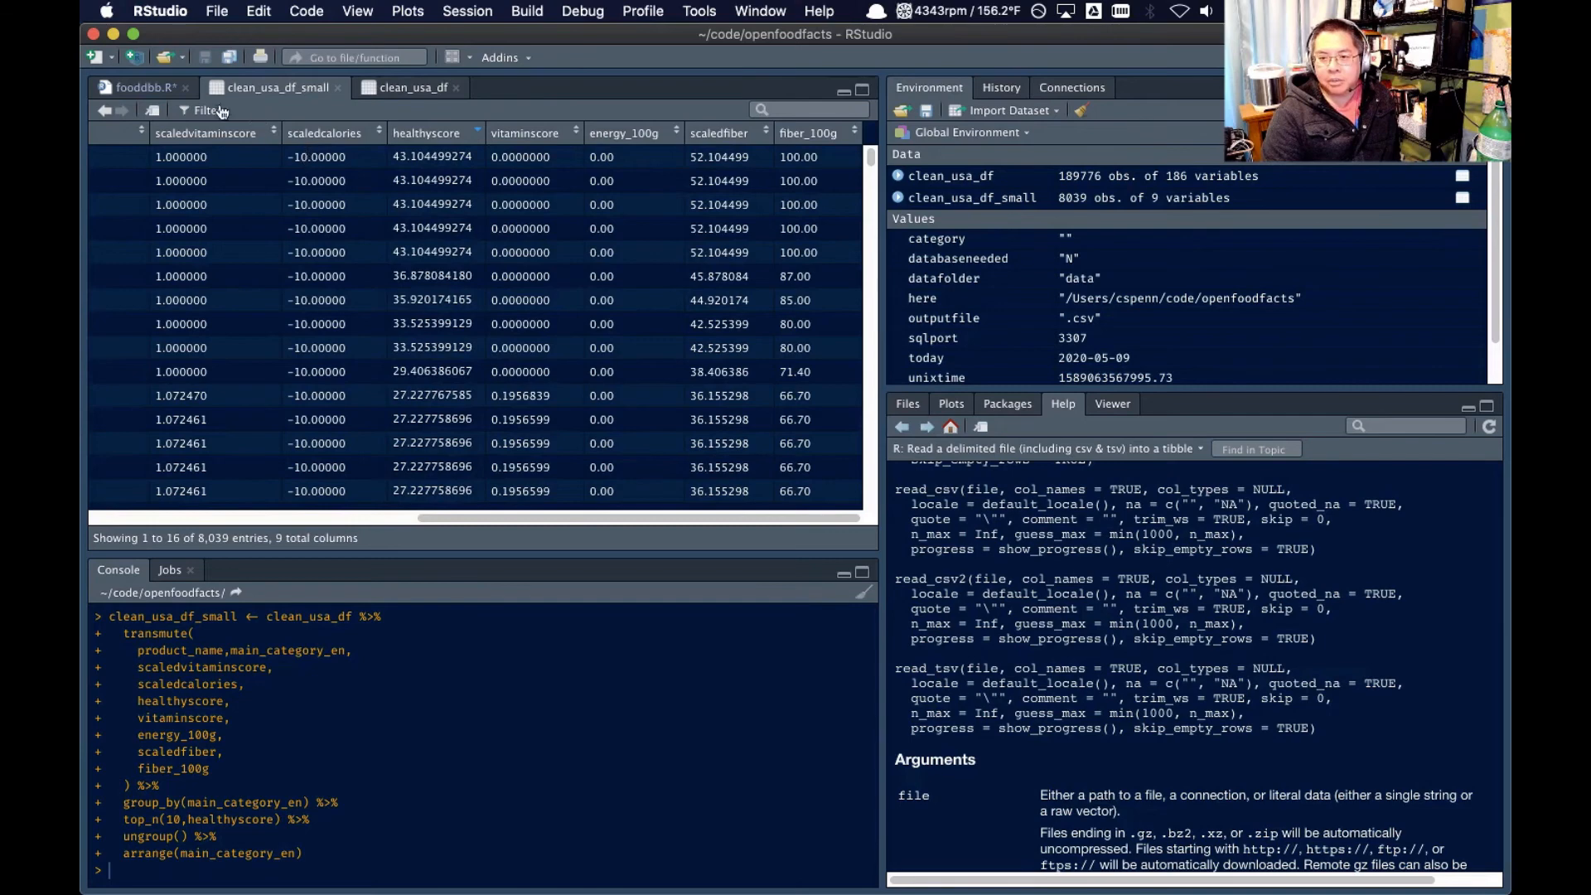
# Go back to the fooddbb.R script and save the updated scoring code
pyautogui.click(151, 89)
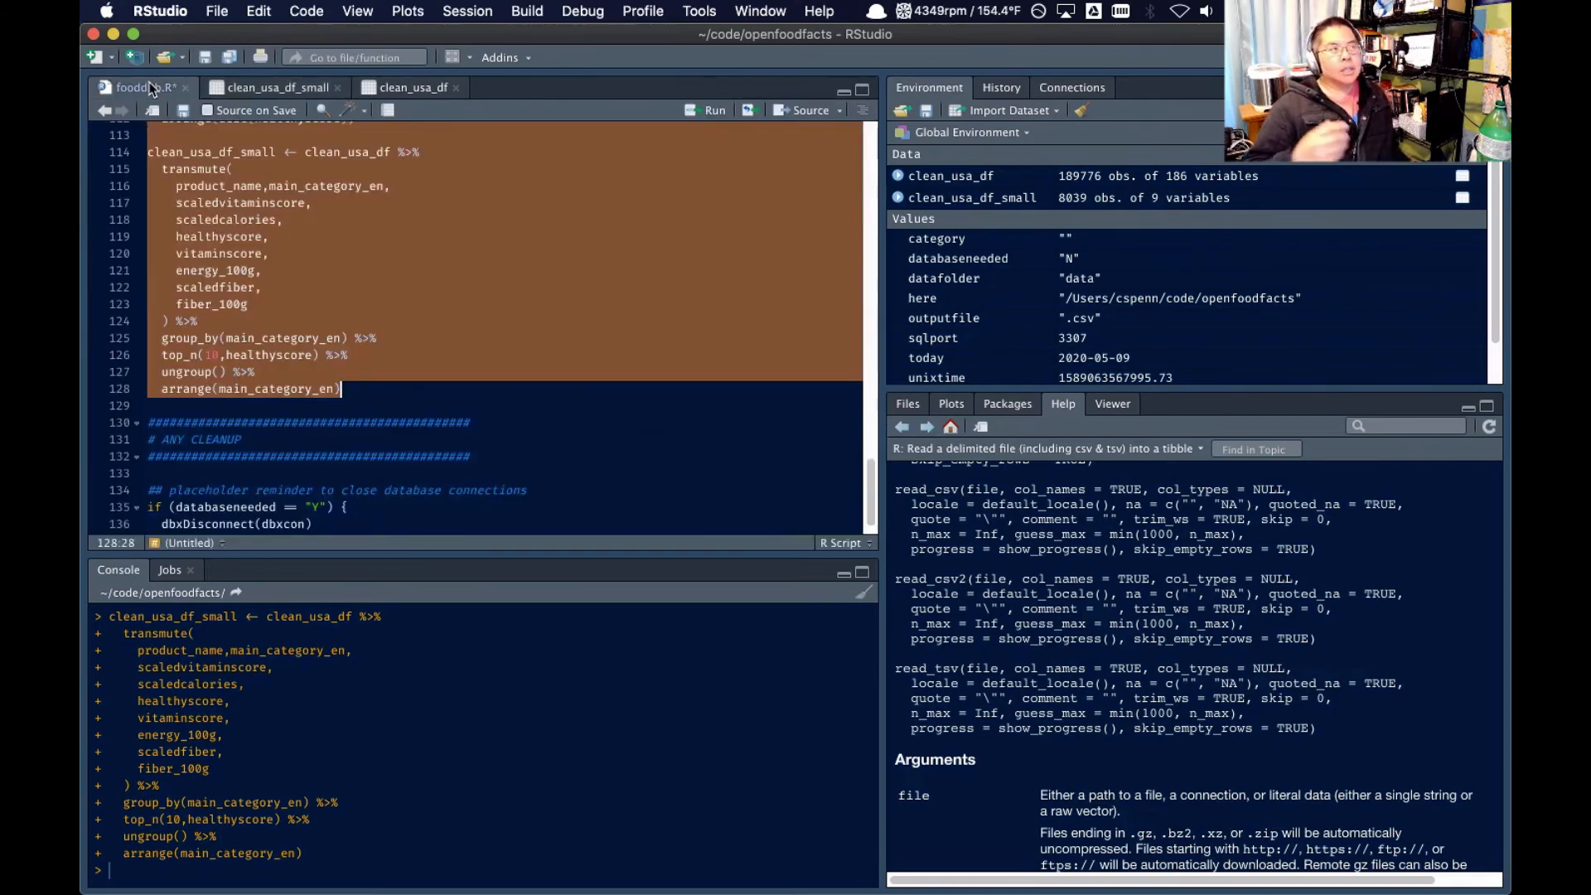
pyautogui.press('super+s')
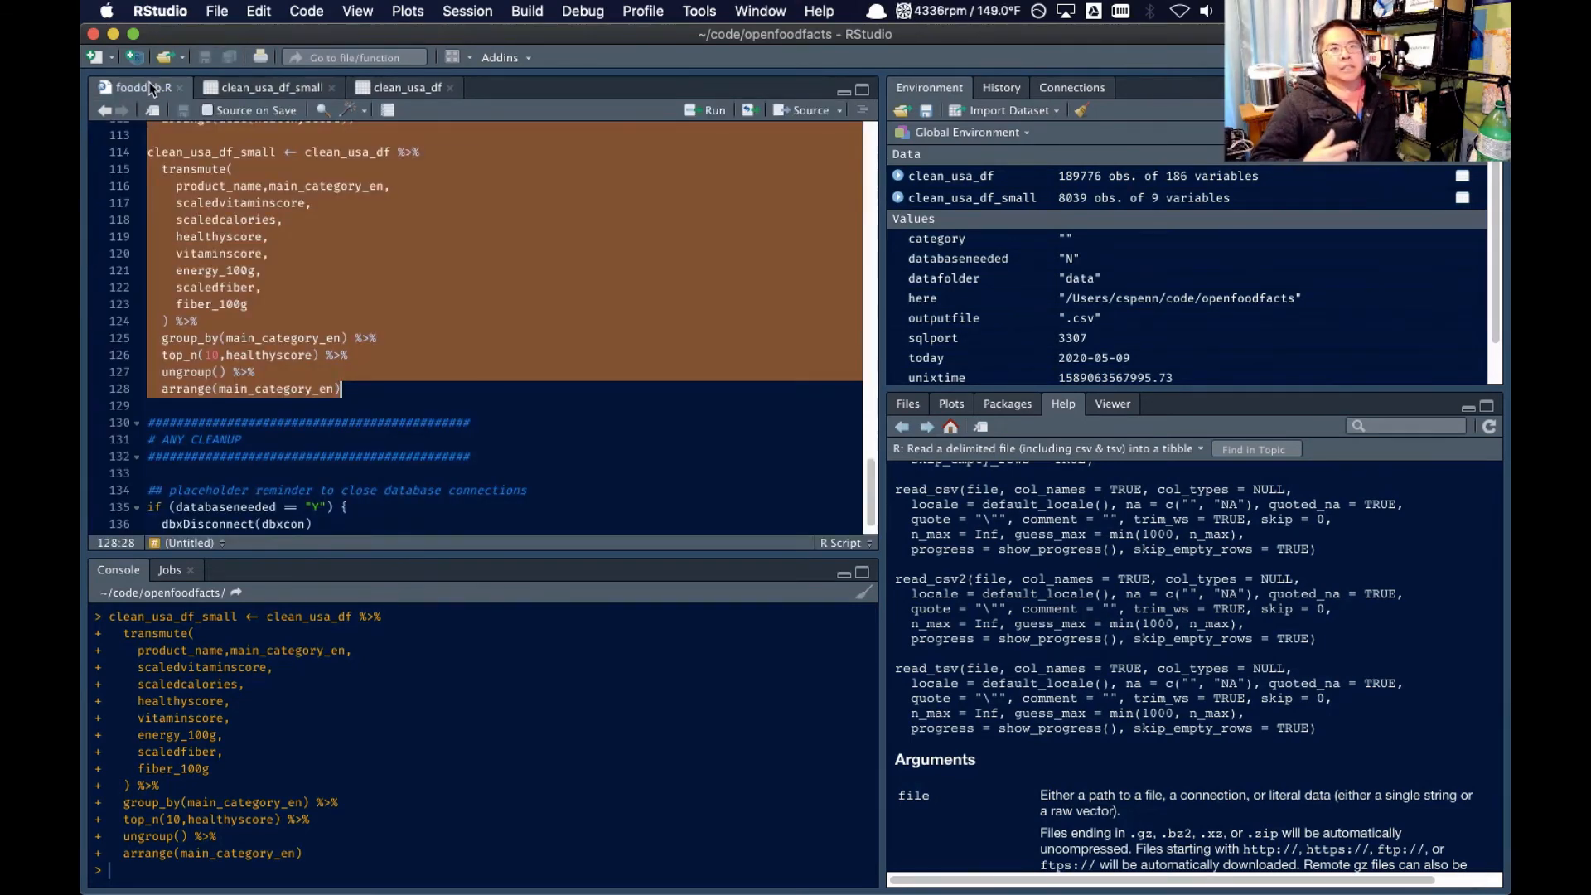